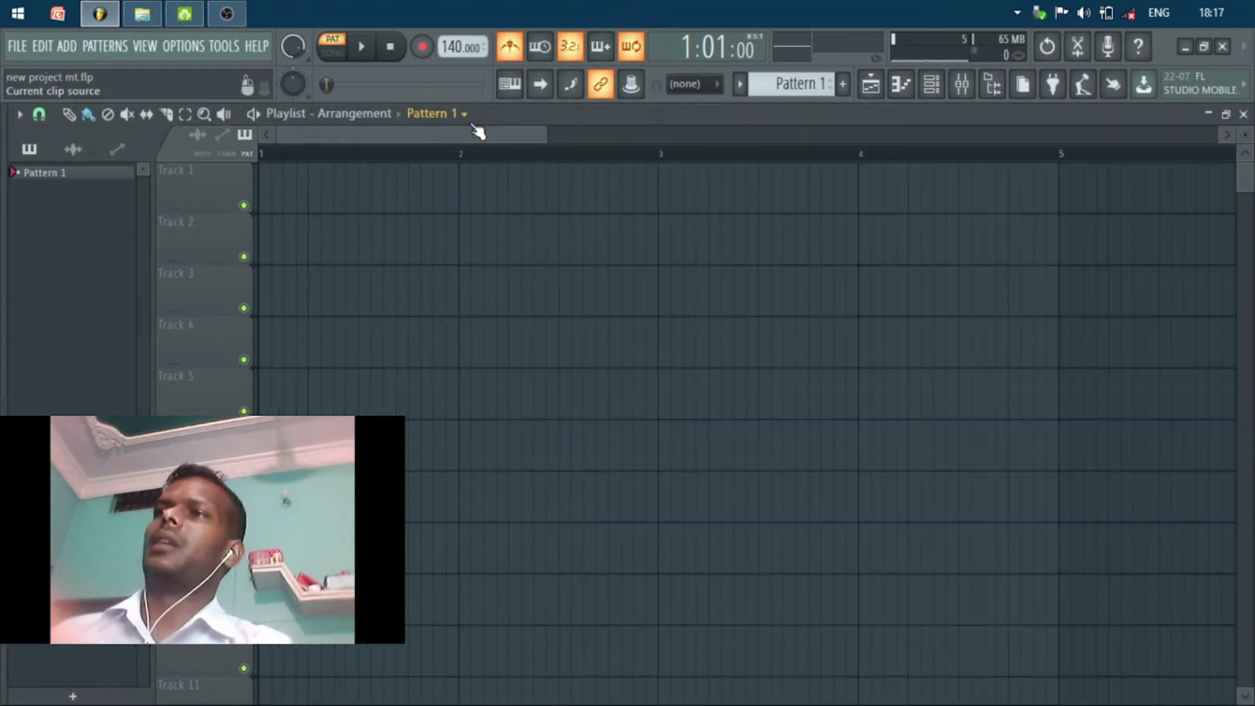
# - Maximize the playlist and place single Pattern 1 clips on tracks 1, 4, 6 and 8
pyautogui.click(466, 117)
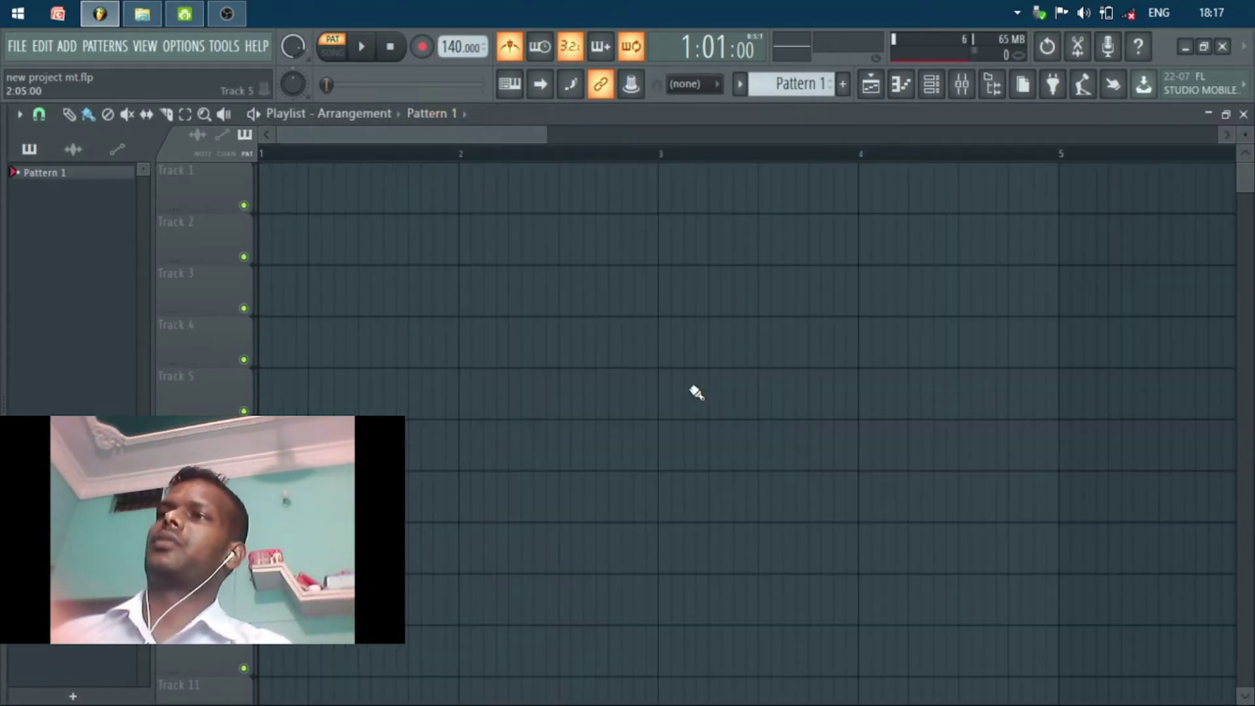
pyautogui.click(1226, 116)
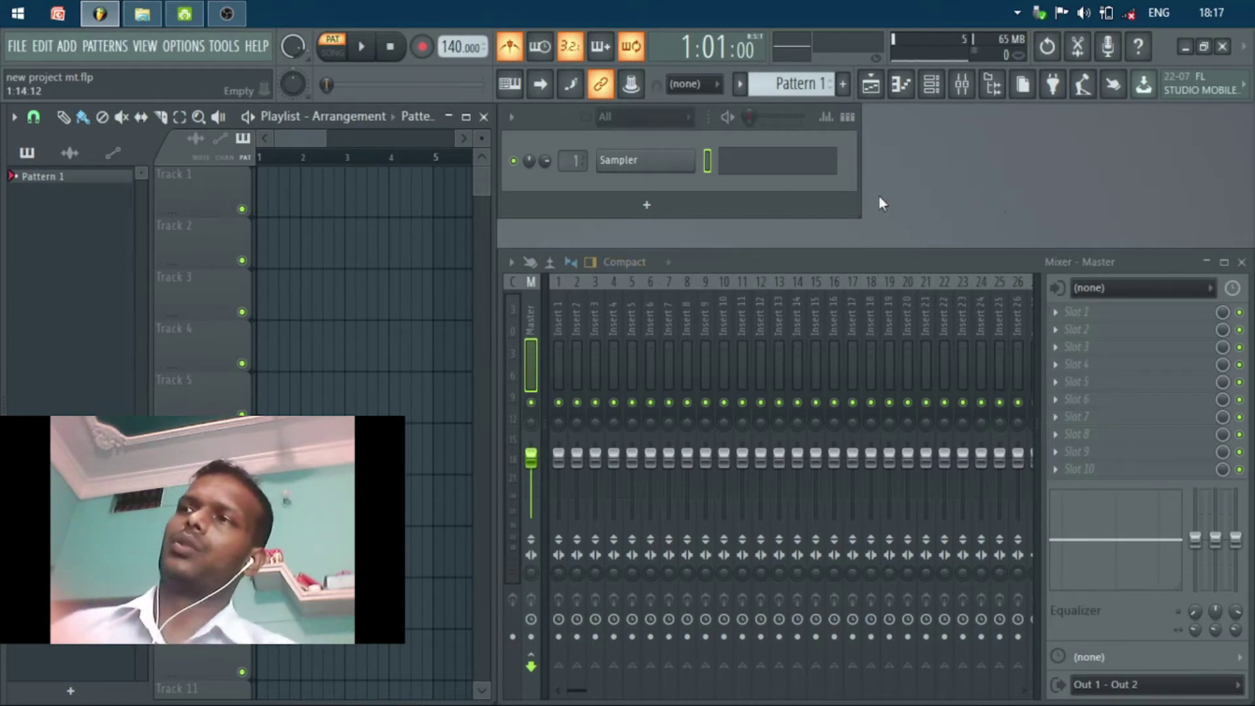
pyautogui.click(466, 116)
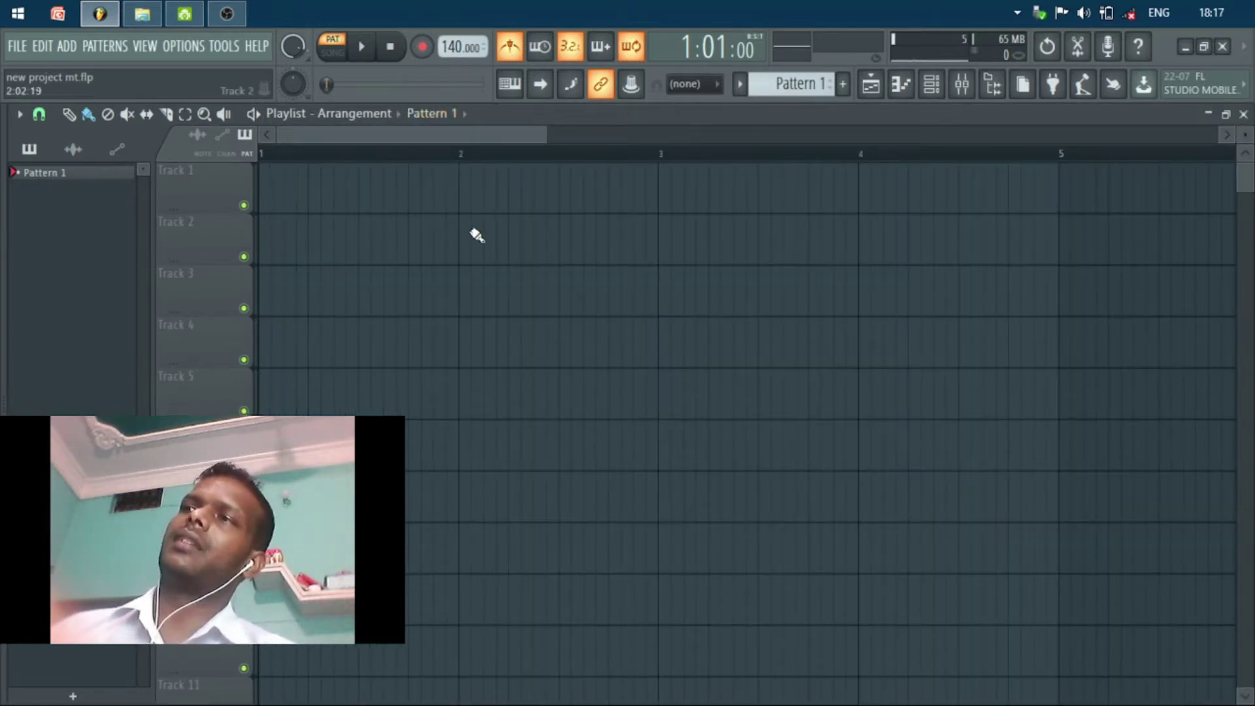
pyautogui.click(297, 210)
pyautogui.click(596, 340)
pyautogui.click(896, 538)
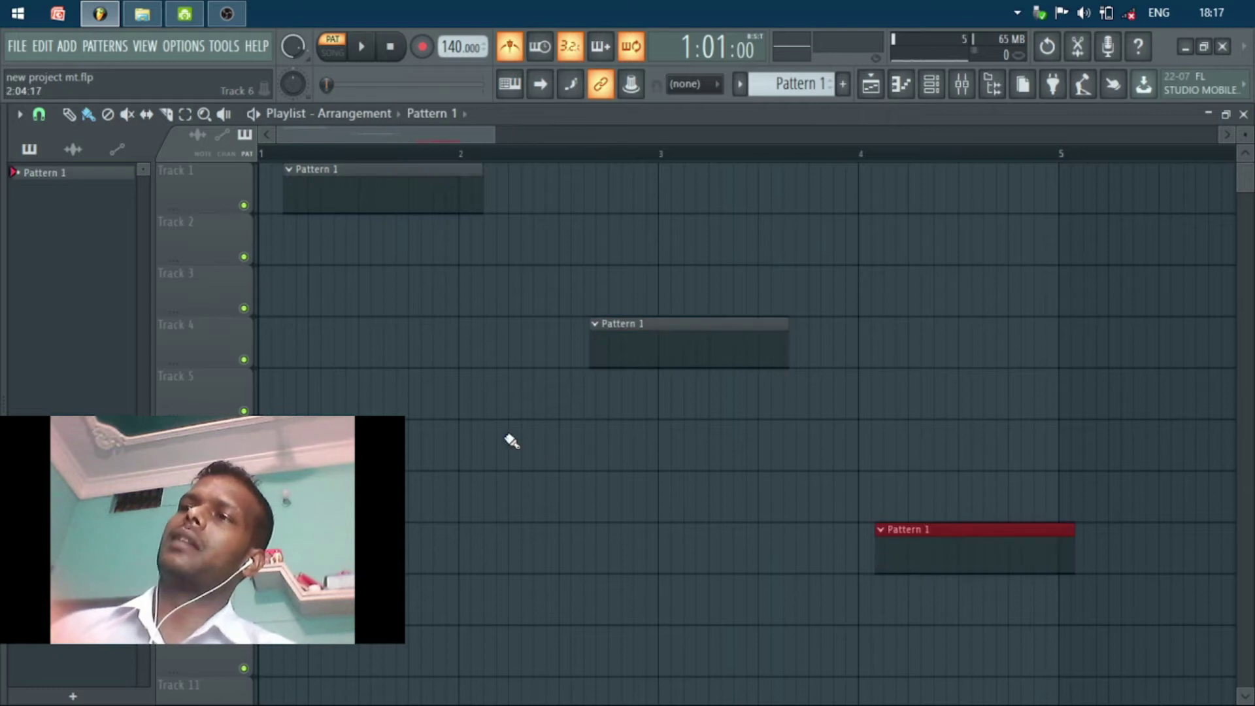
pyautogui.click(510, 440)
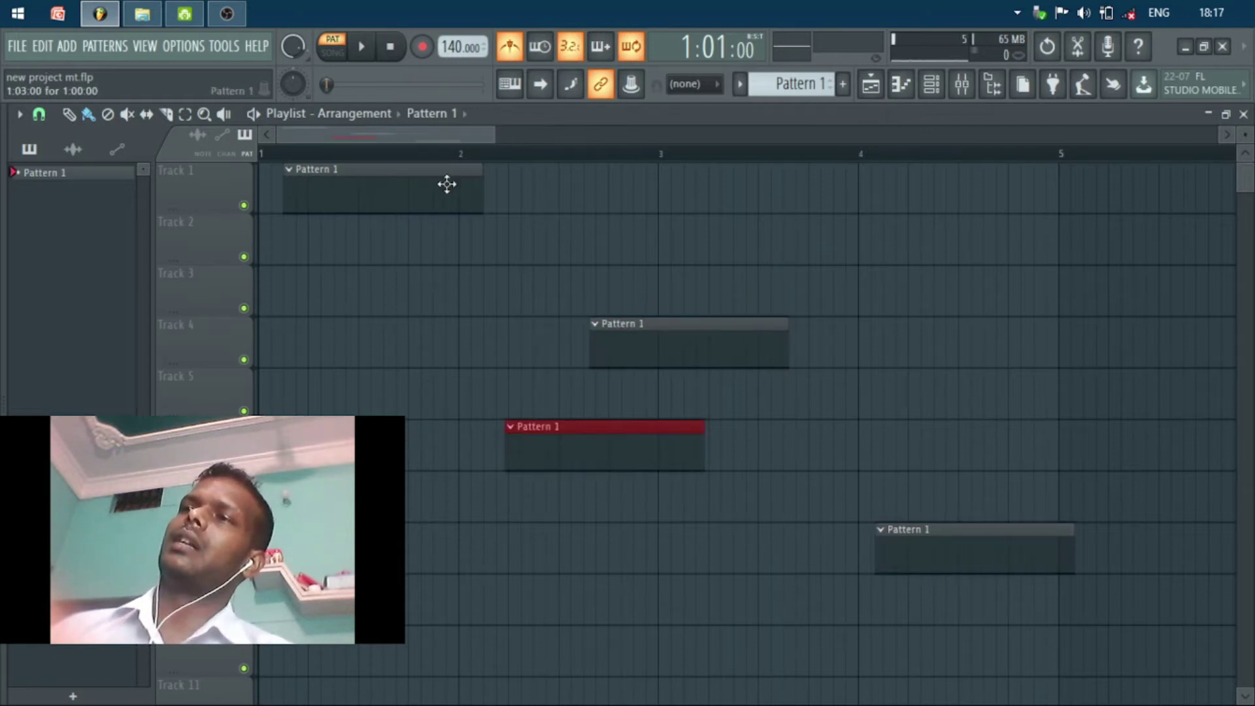
# - Move the track 1 clip to the start of bar 1 and paint more Pattern 1 clips across tracks 1, 3, 4, 5, 6 and 8
pyautogui.moveTo(445, 185); pyautogui.dragTo(422, 185)
pyautogui.moveTo(484, 137); pyautogui.dragTo(1251, 151)
pyautogui.click(506, 312)
pyautogui.moveTo(803, 308); pyautogui.dragTo(863, 333)
pyautogui.click(1003, 450)
pyautogui.moveTo(980, 556)
pyautogui.mouseDown()
pyautogui.moveTo(850, 578)
pyautogui.moveTo(411, 368)
pyautogui.mouseUp()
pyautogui.moveTo(600, 346)
pyautogui.mouseDown()
pyautogui.moveTo(964, 415)
pyautogui.moveTo(1019, 405)
pyautogui.mouseUp()
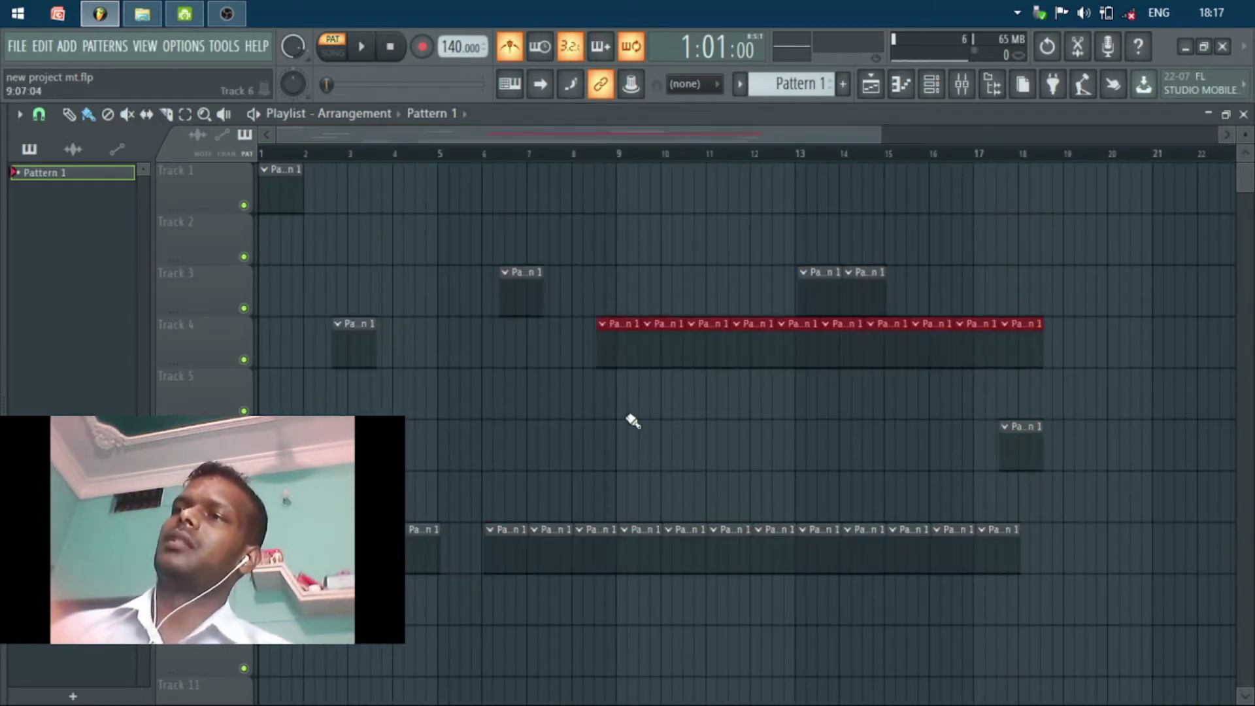
pyautogui.moveTo(634, 418); pyautogui.dragTo(1072, 390)
pyautogui.click(611, 189)
pyautogui.moveTo(674, 218); pyautogui.dragTo(962, 247)
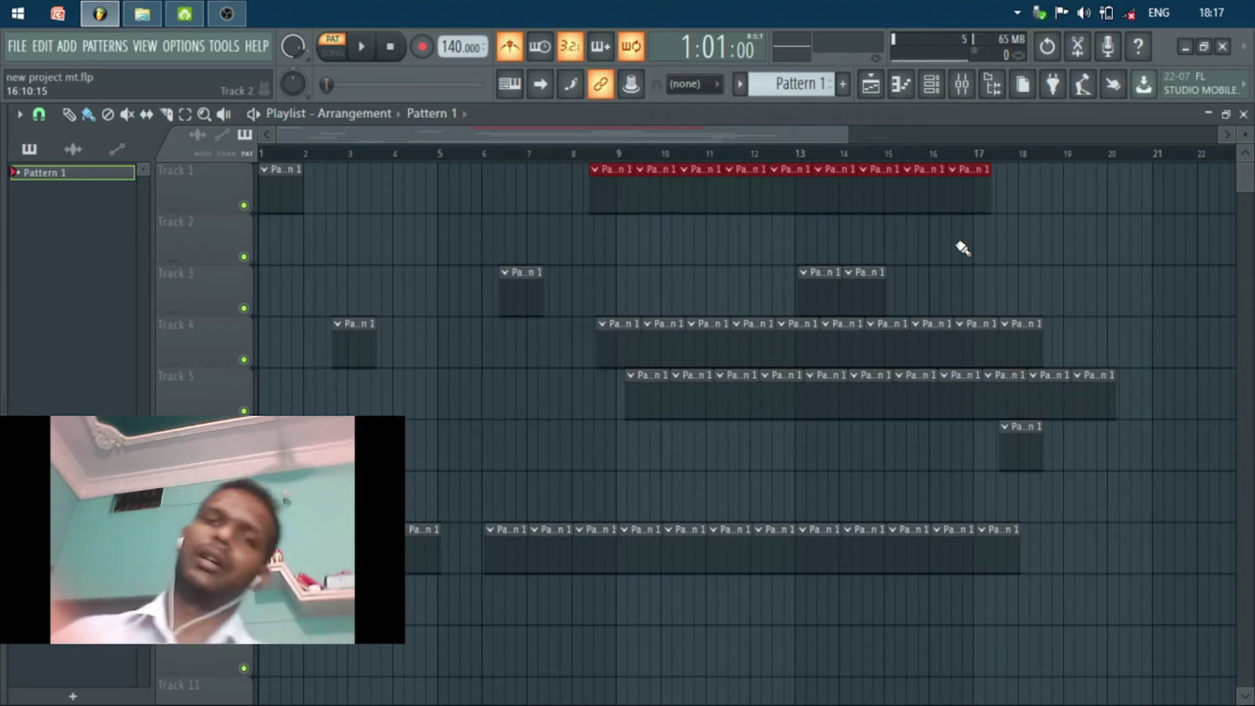
# - Delete all clips from the playlist, clear the time selection and restore the playlist window to its smaller size
pyautogui.hotkey('ctrl', 'a')
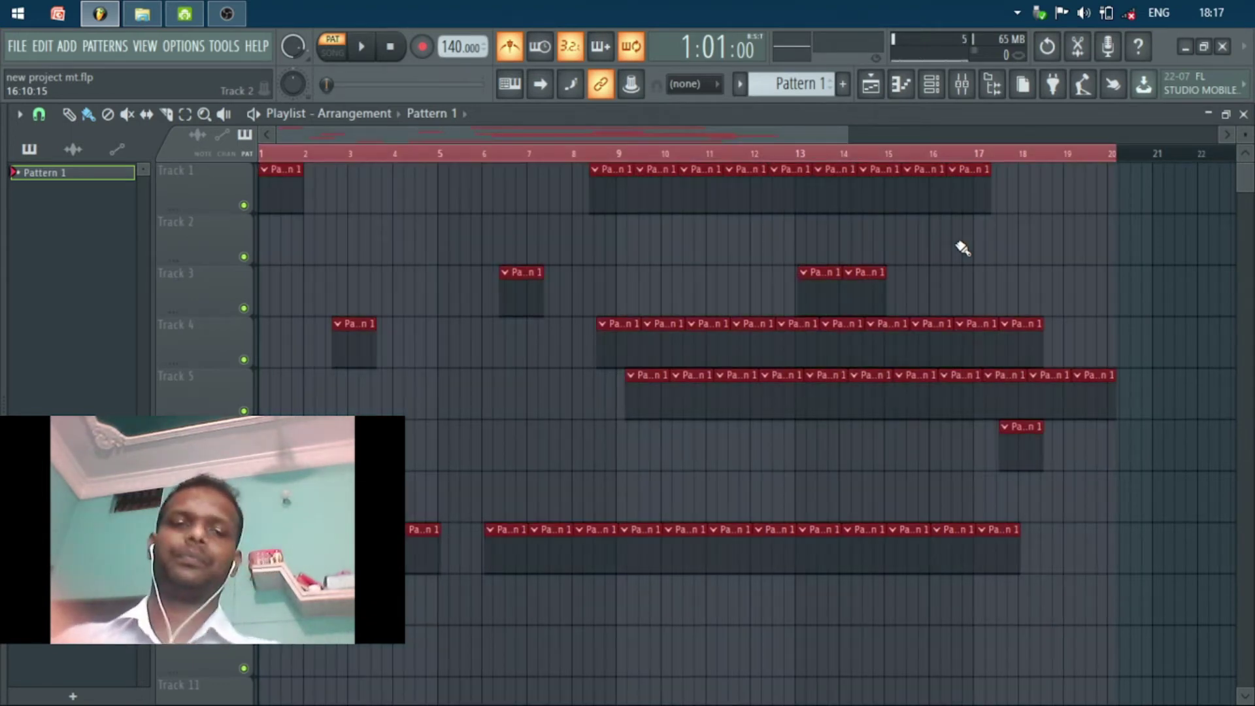
pyautogui.press('Delete')
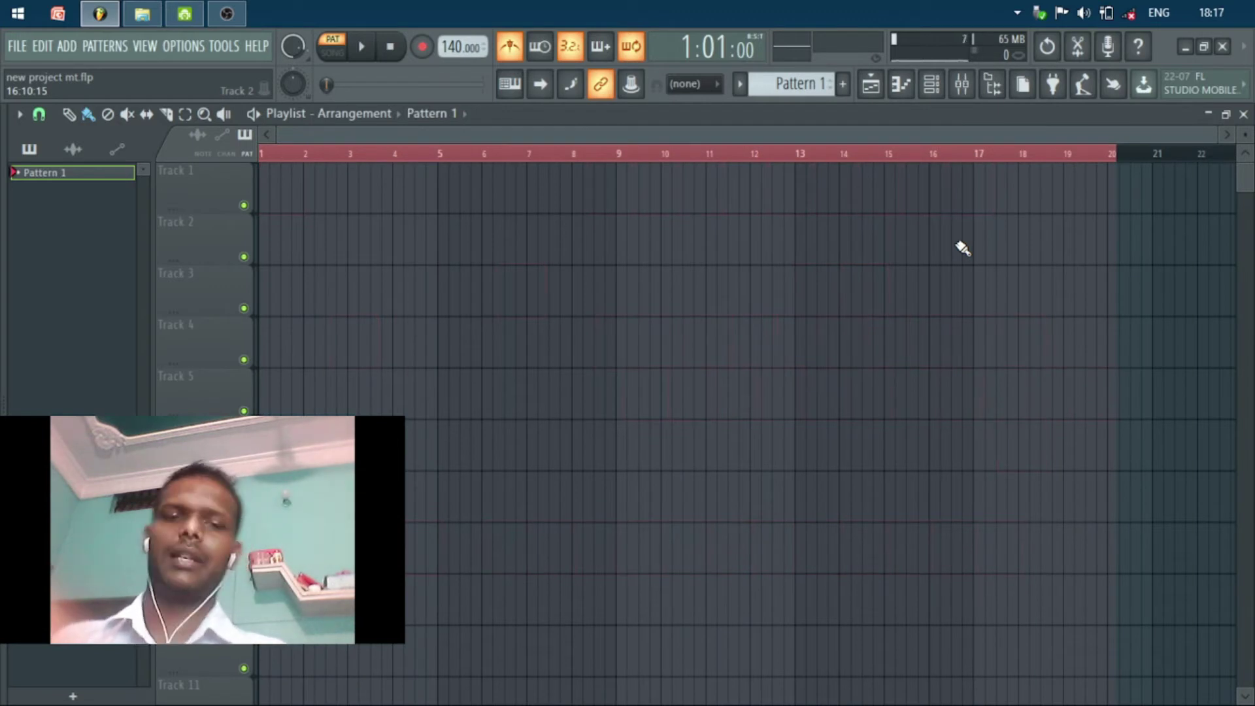
pyautogui.hotkey('ctrl', 'd')
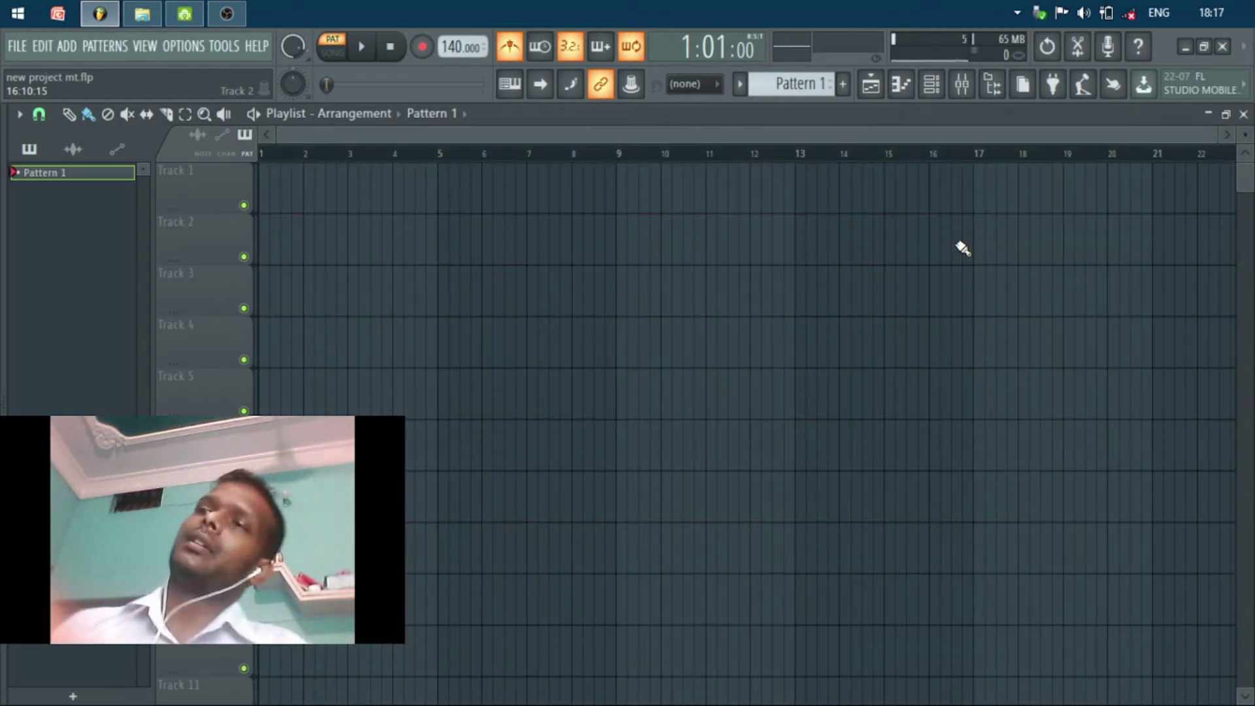
pyautogui.click(1225, 114)
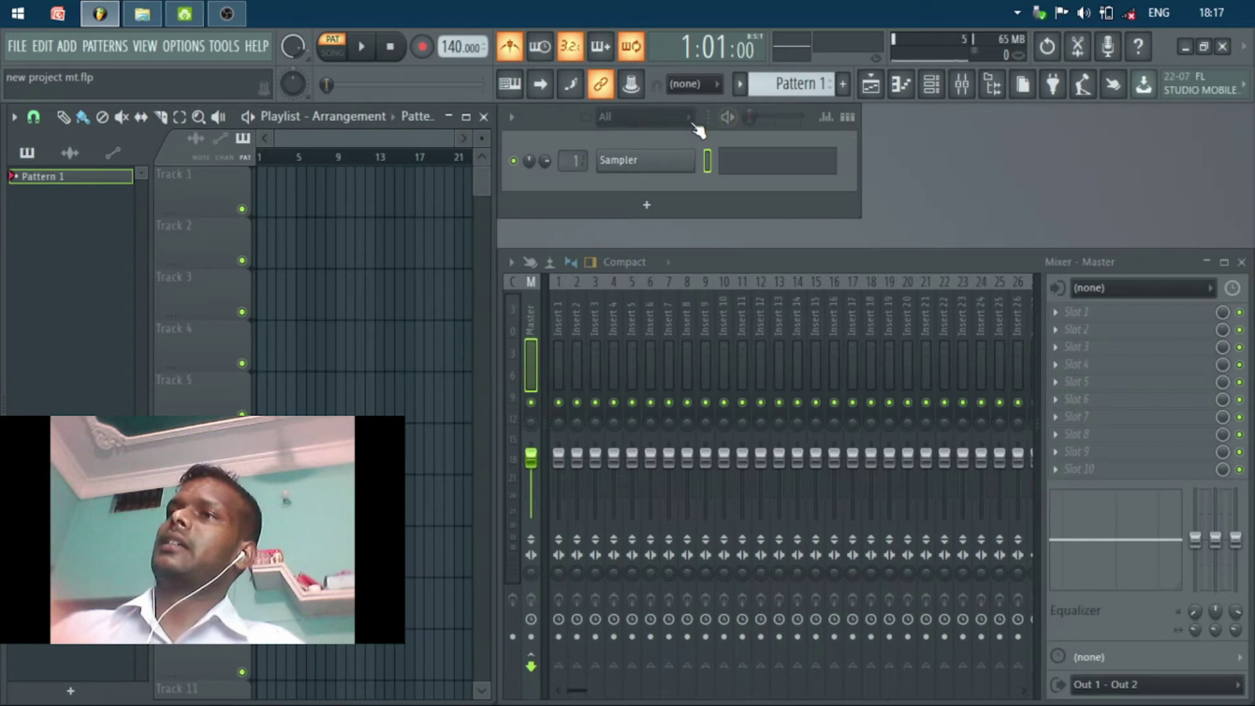
# - Clear the Sampler channel's target mixer track and add an FL Keys channel to the channel rack, closing its plugin window
pyautogui.click(558, 136)
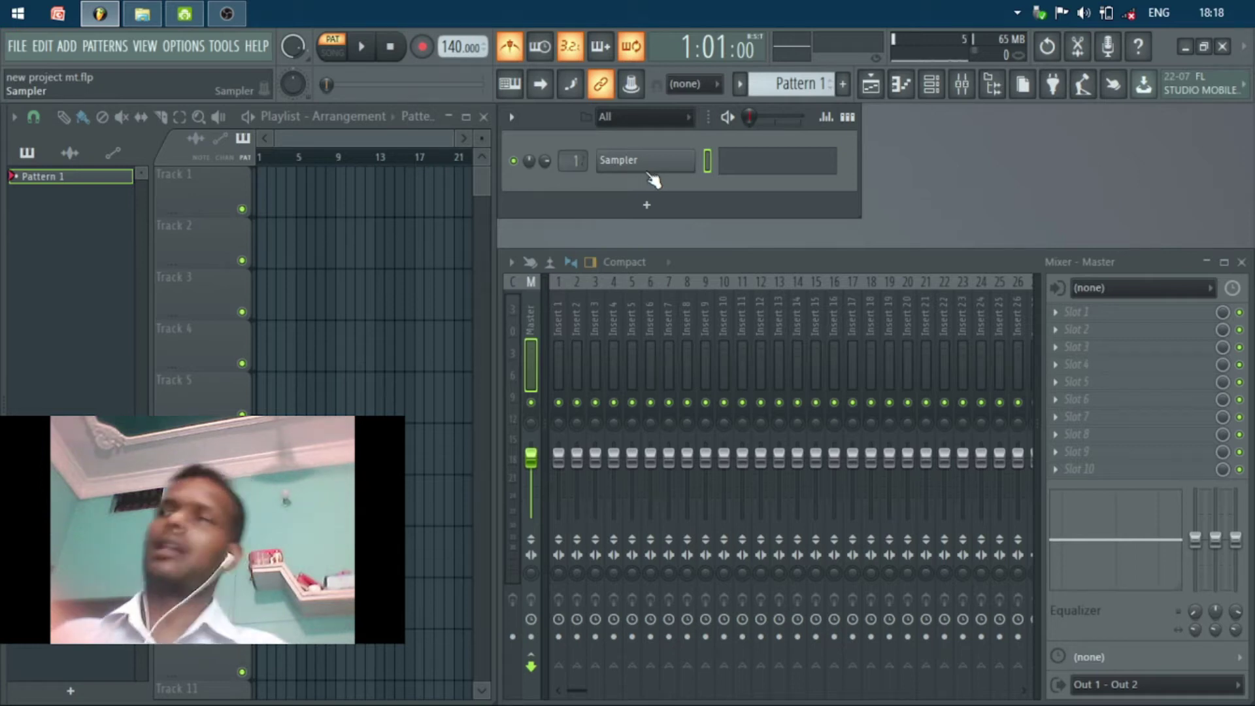
pyautogui.moveTo(577, 157); pyautogui.dragTo(576, 165)
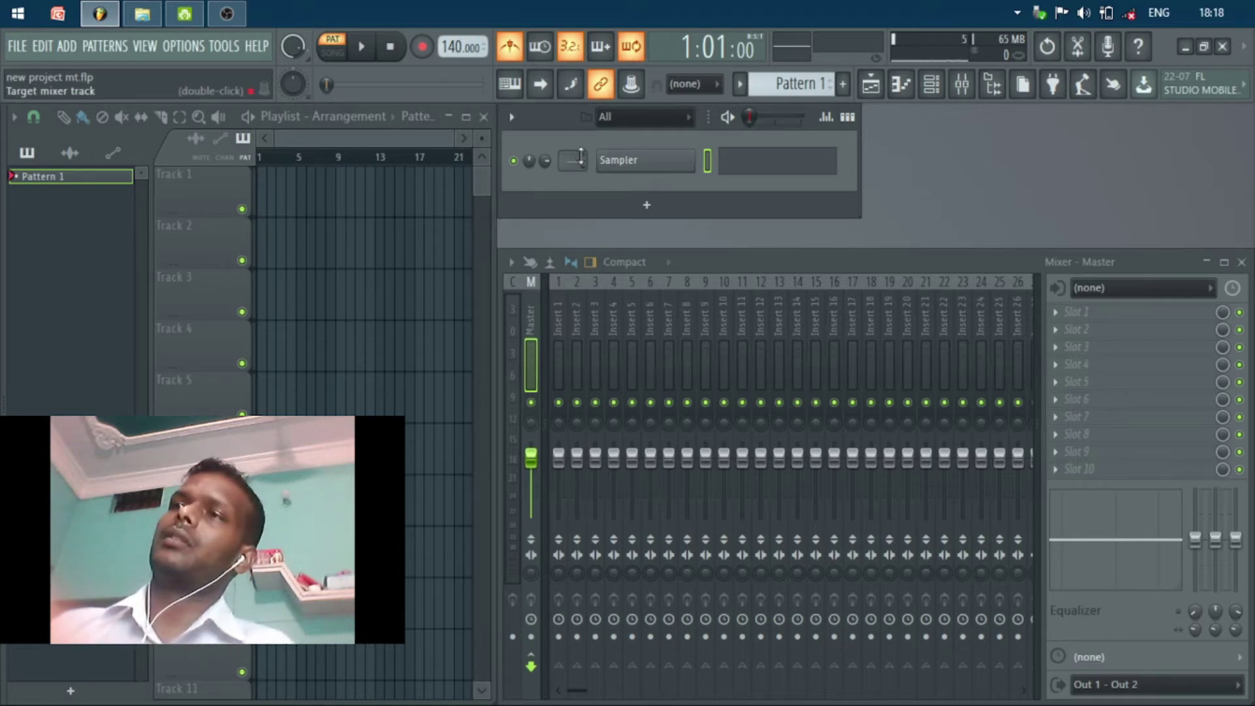
pyautogui.click(657, 207)
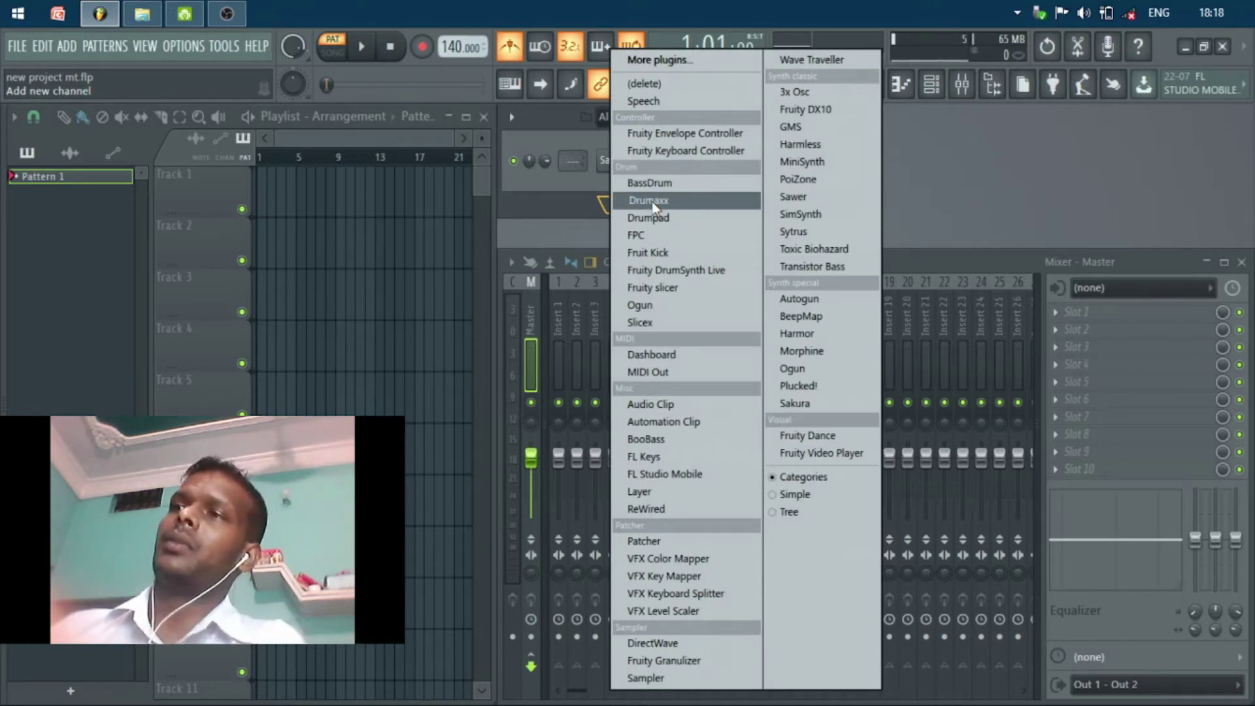
pyautogui.click(661, 459)
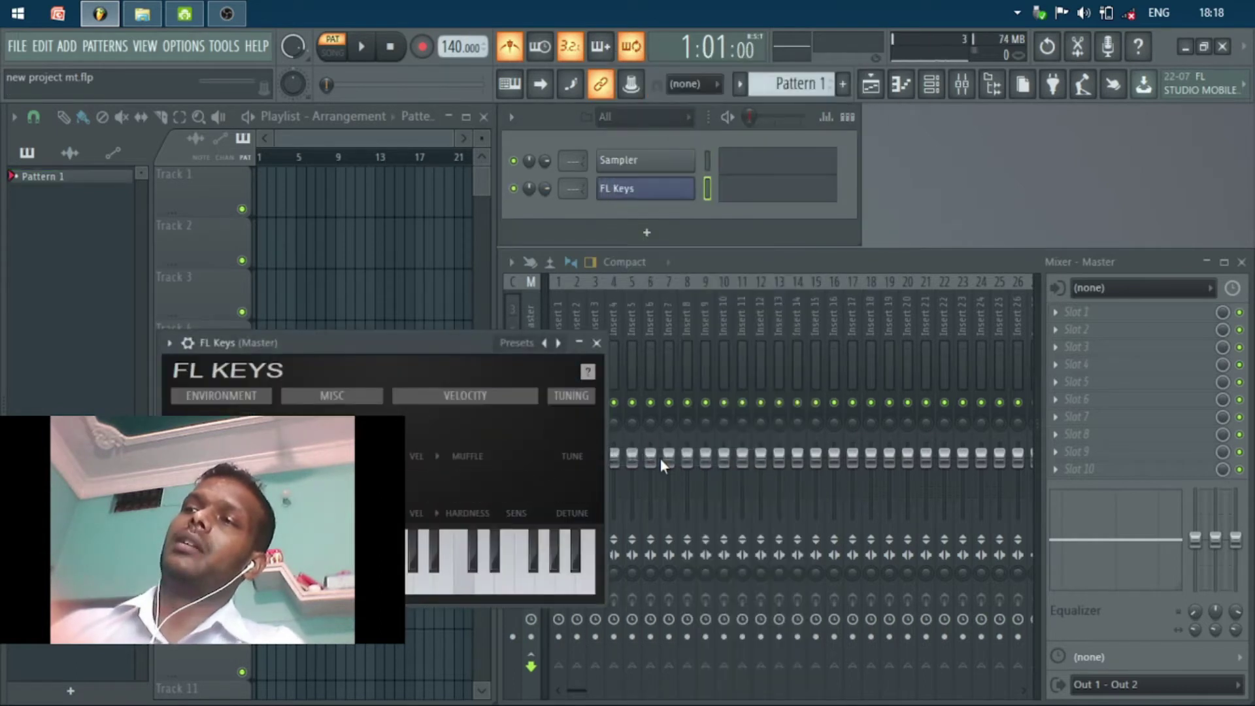
pyautogui.click(596, 342)
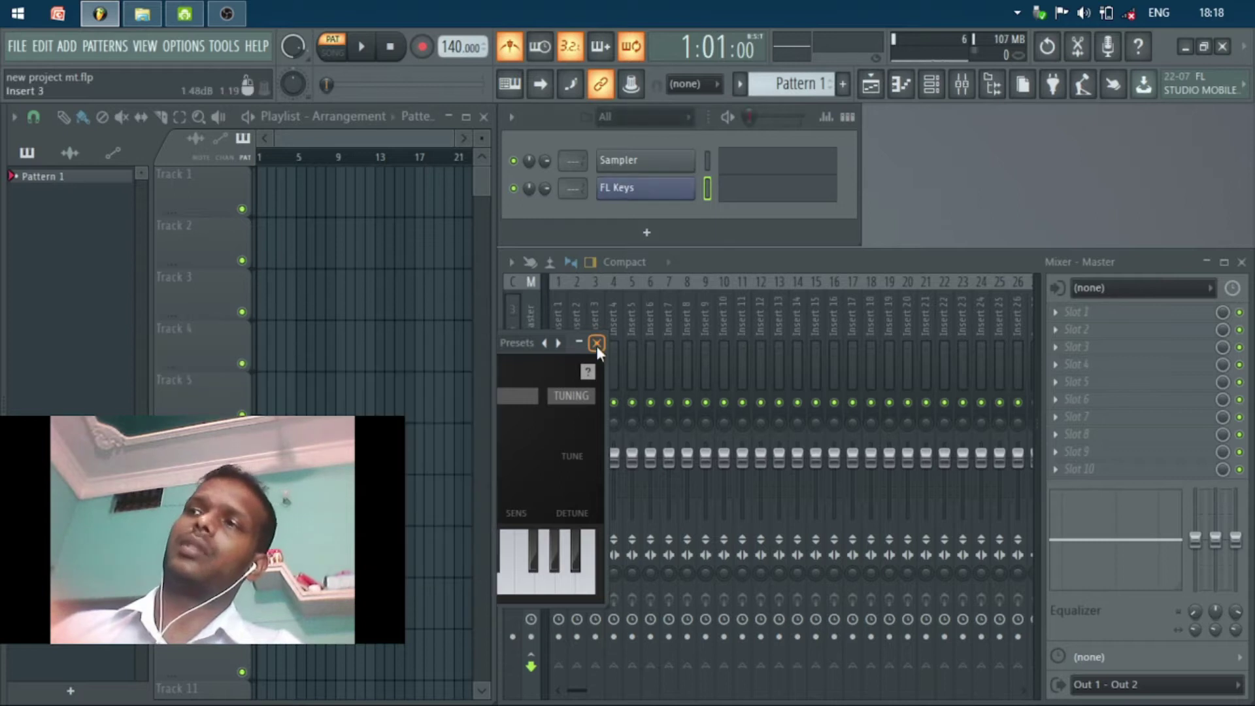
# - Add a Plucked! channel to the channel rack, audition it with several notes and close its plugin window
pyautogui.click(647, 230)
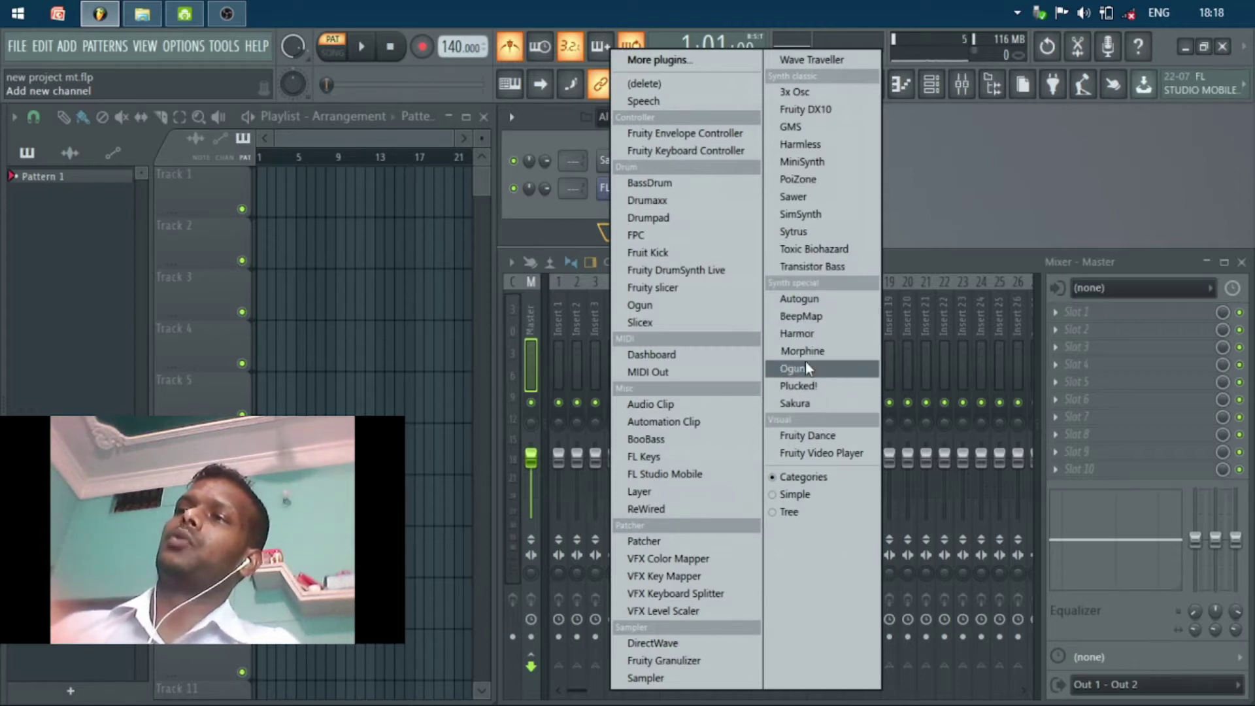
pyautogui.click(810, 384)
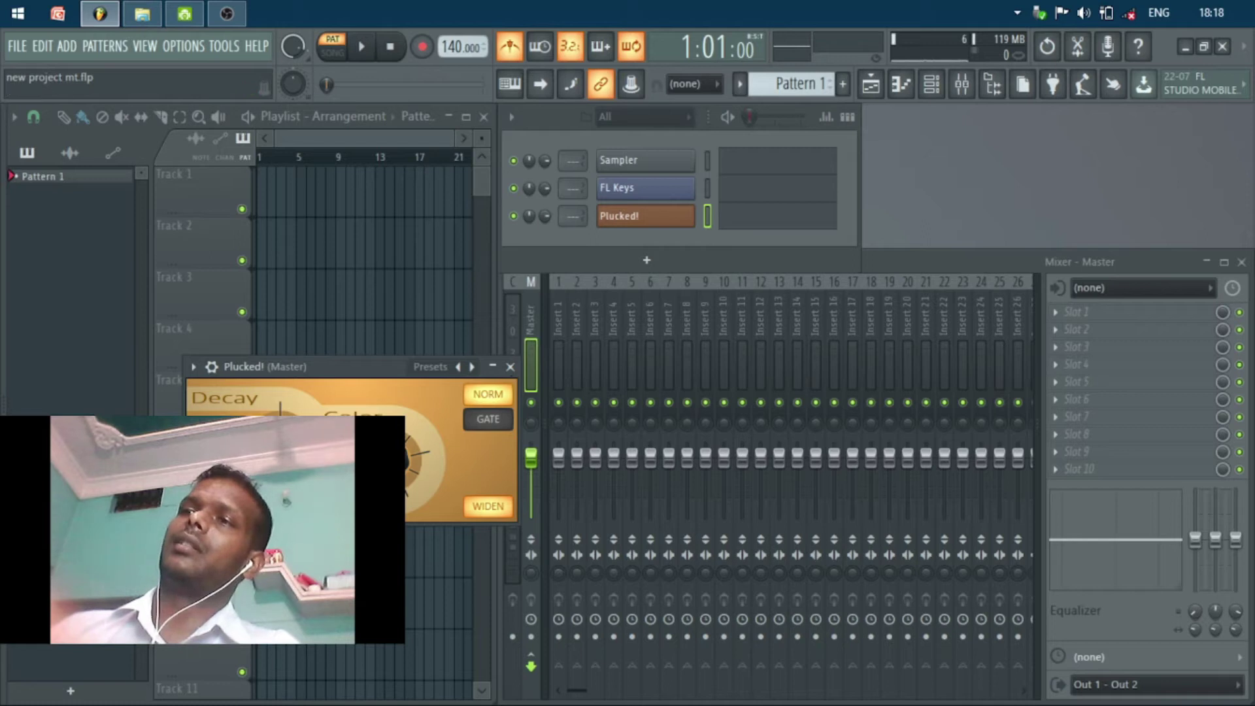
pyautogui.press('u')
pyautogui.press('y')
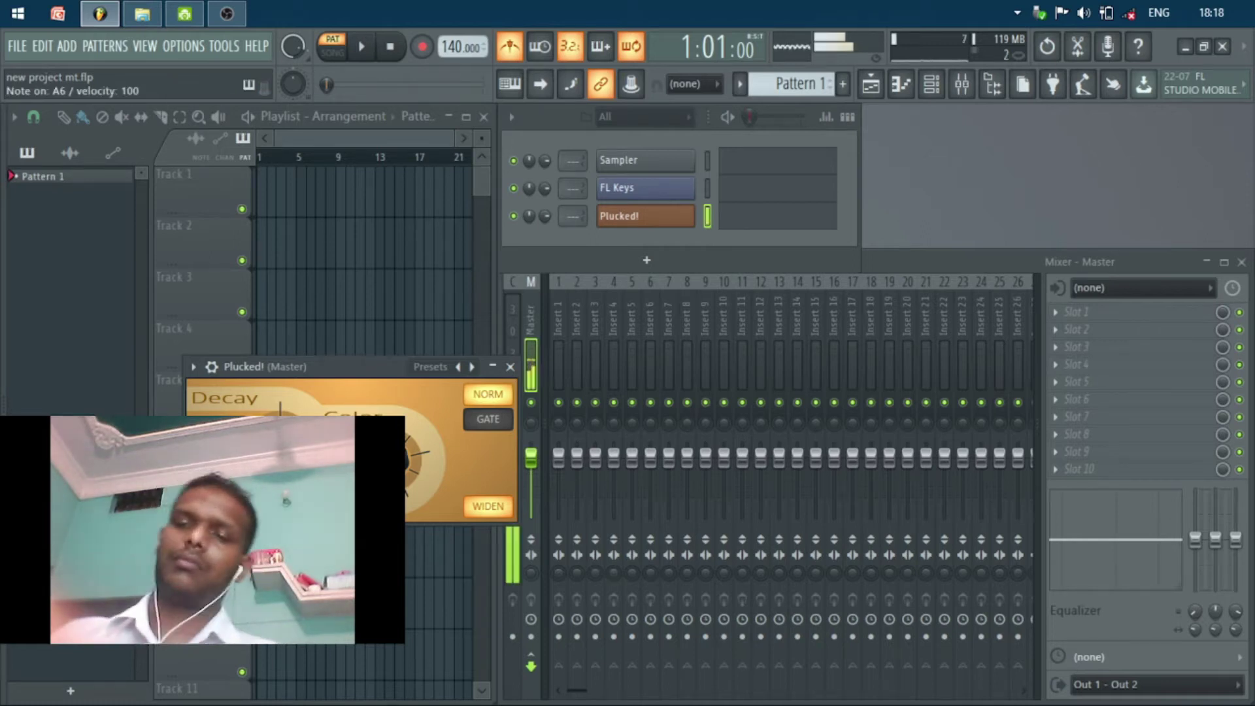
pyautogui.press('XF86AudioRaiseVolume')
pyautogui.press('t')
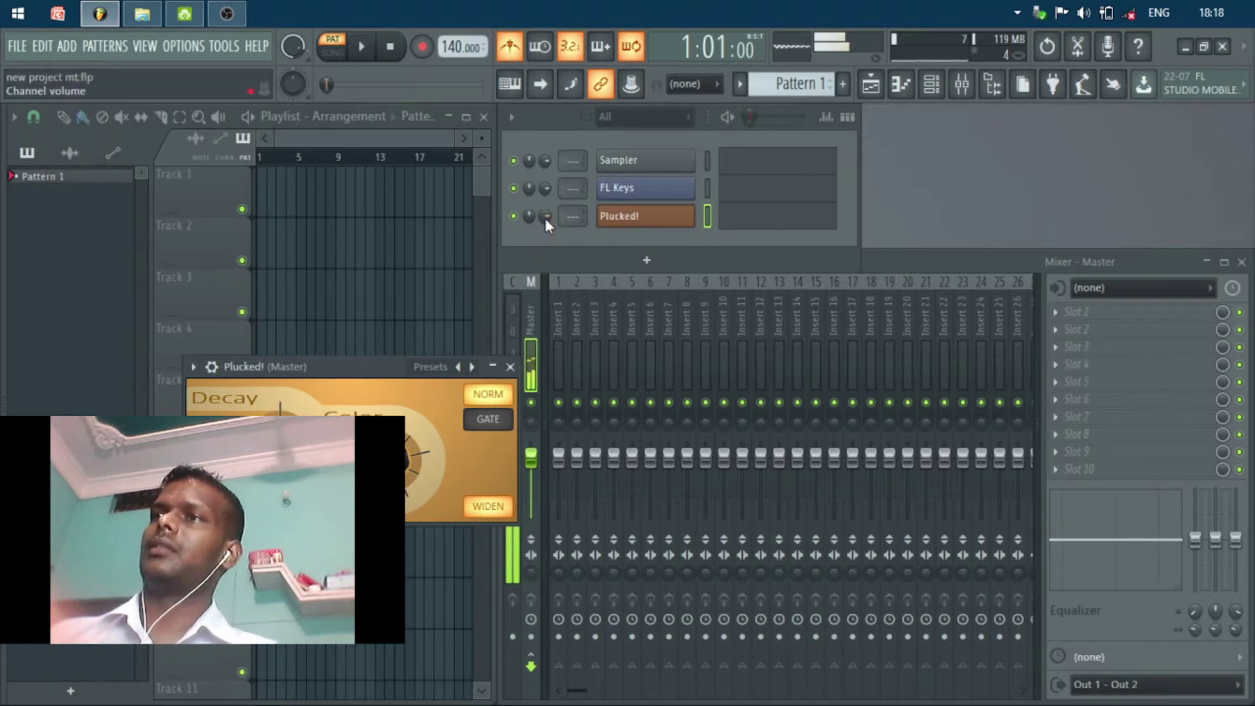
pyautogui.press('q')
pyautogui.press('u')
pyautogui.press('y')
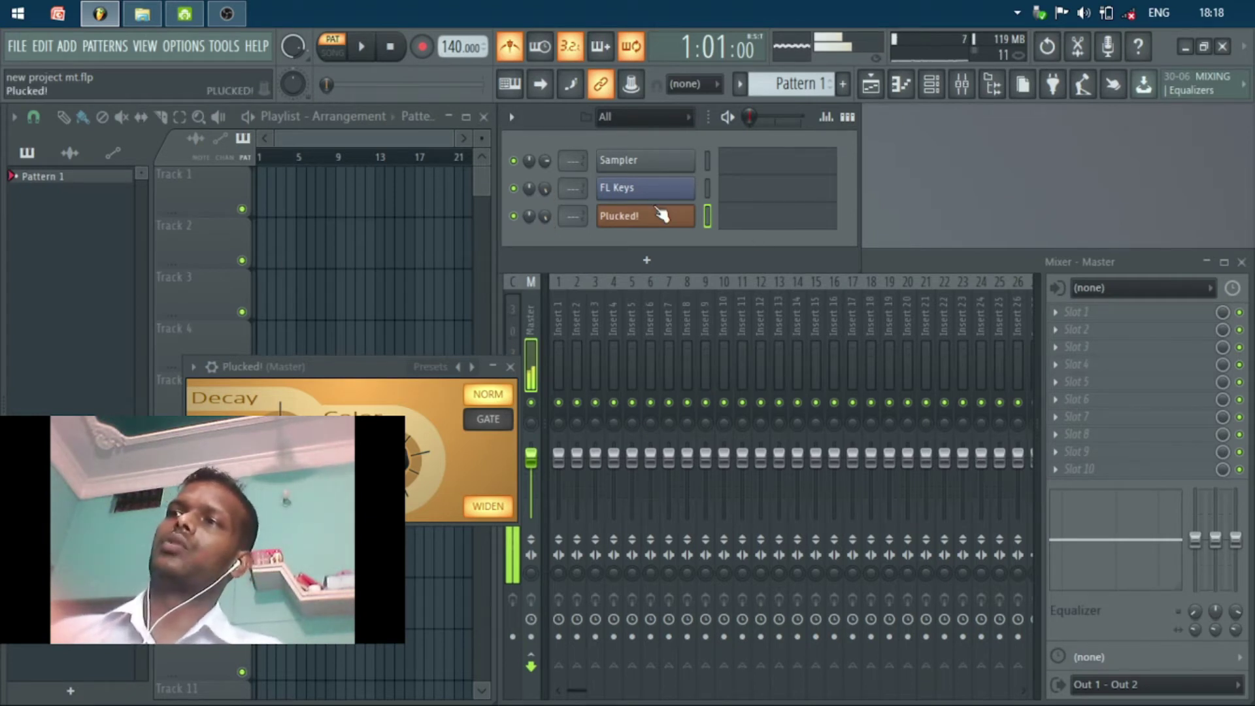
pyautogui.click(510, 365)
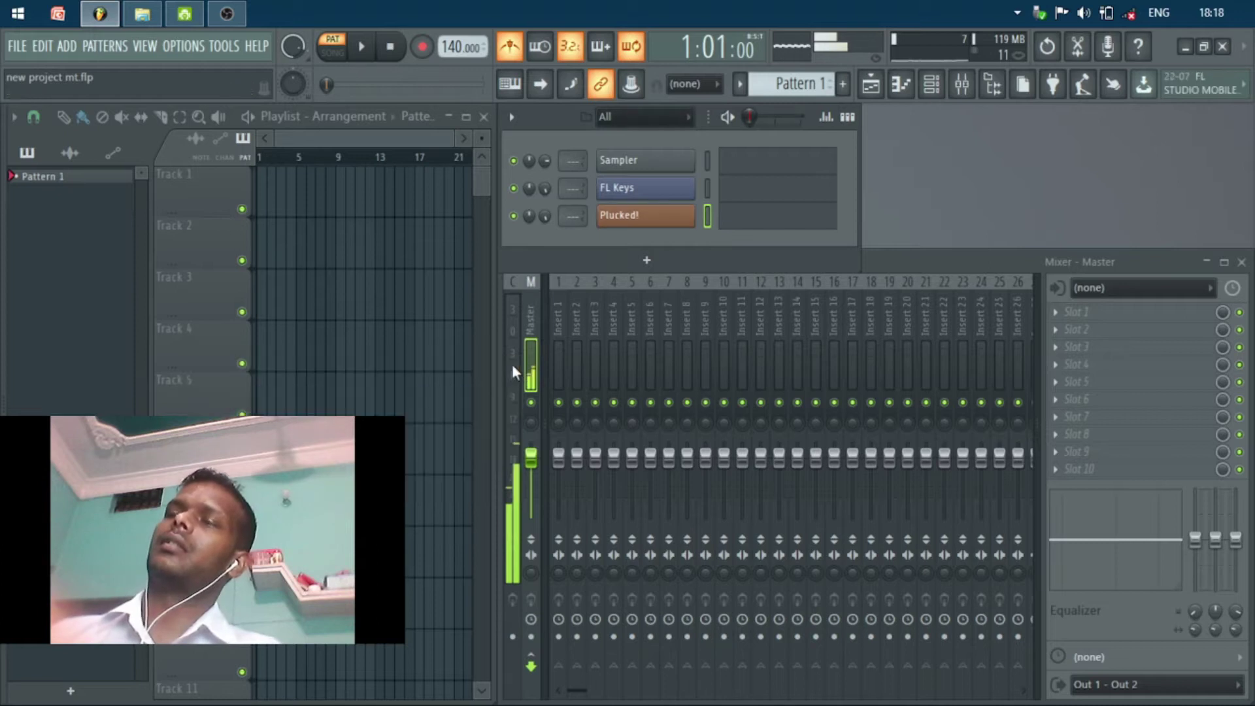
# - Add a Patcher channel to the channel rack and maximize its window
pyautogui.click(651, 261)
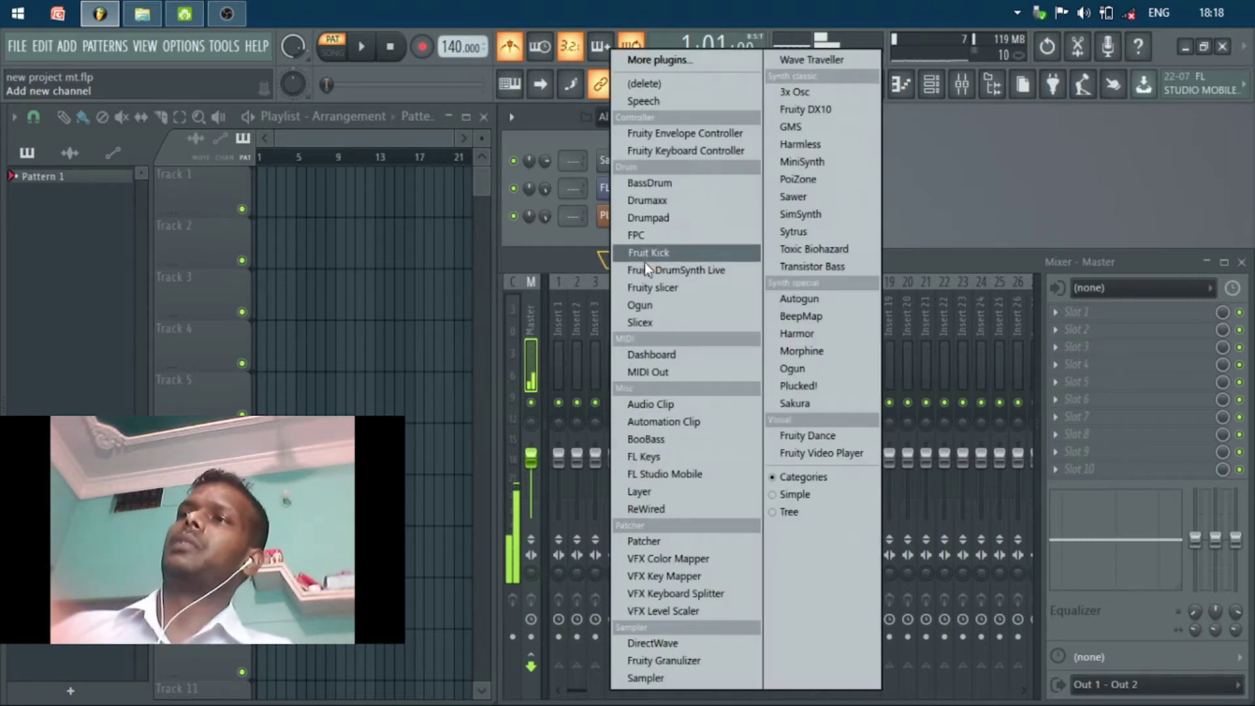
pyautogui.click(686, 540)
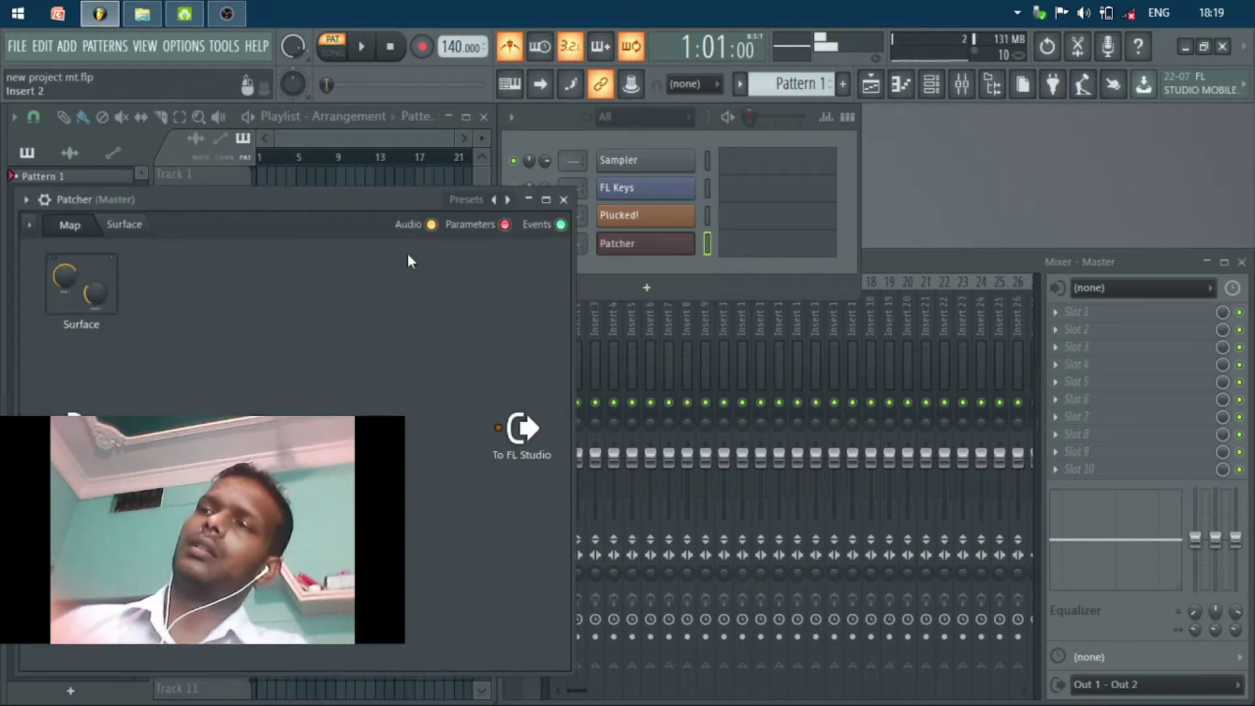
pyautogui.click(549, 200)
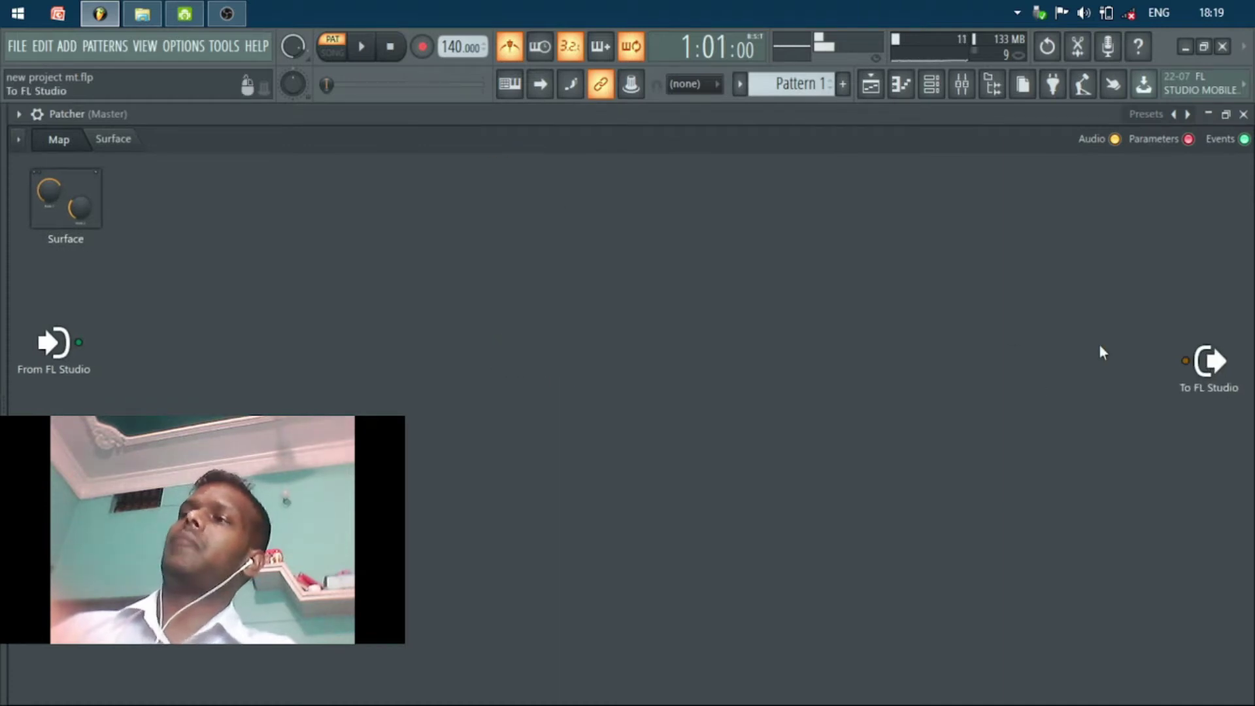
# - Build a chain of FL Keys, Fruity Convolver and Fruity Parametric EQ 2 between From FL Studio and To FL Studio in the Patcher map
pyautogui.rightClick(348, 239)
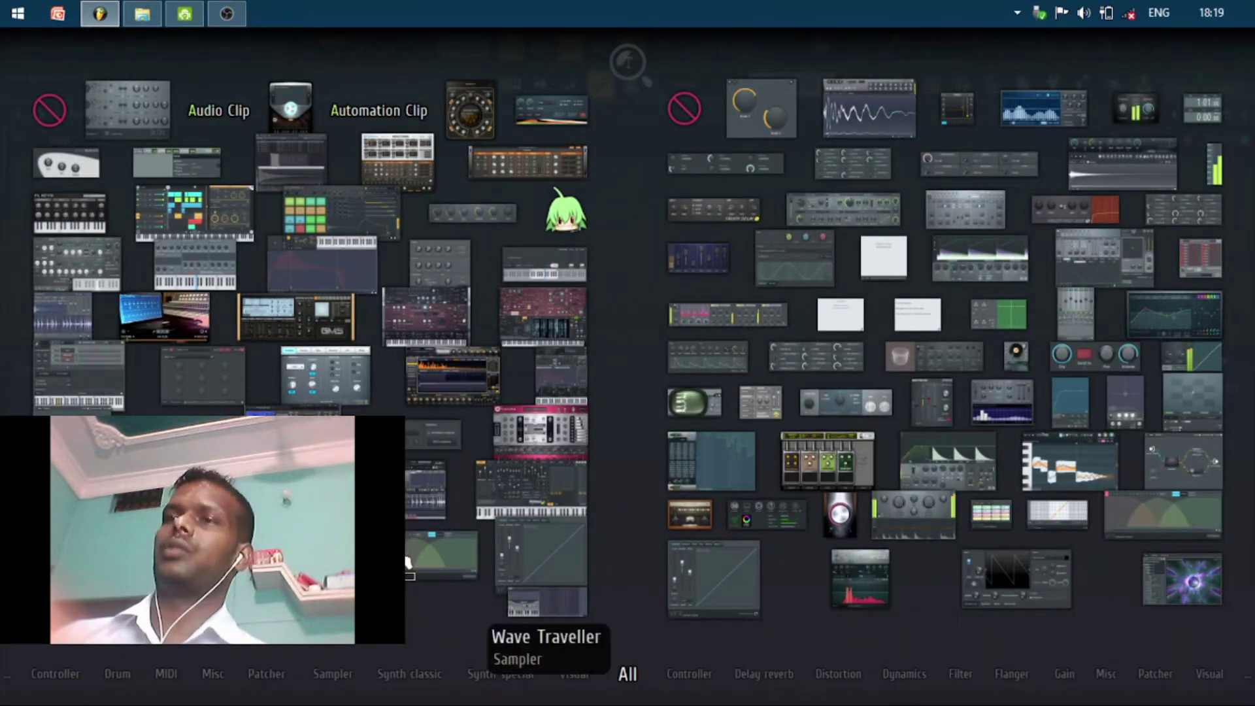
pyautogui.moveTo(313, 321); pyautogui.dragTo(349, 329)
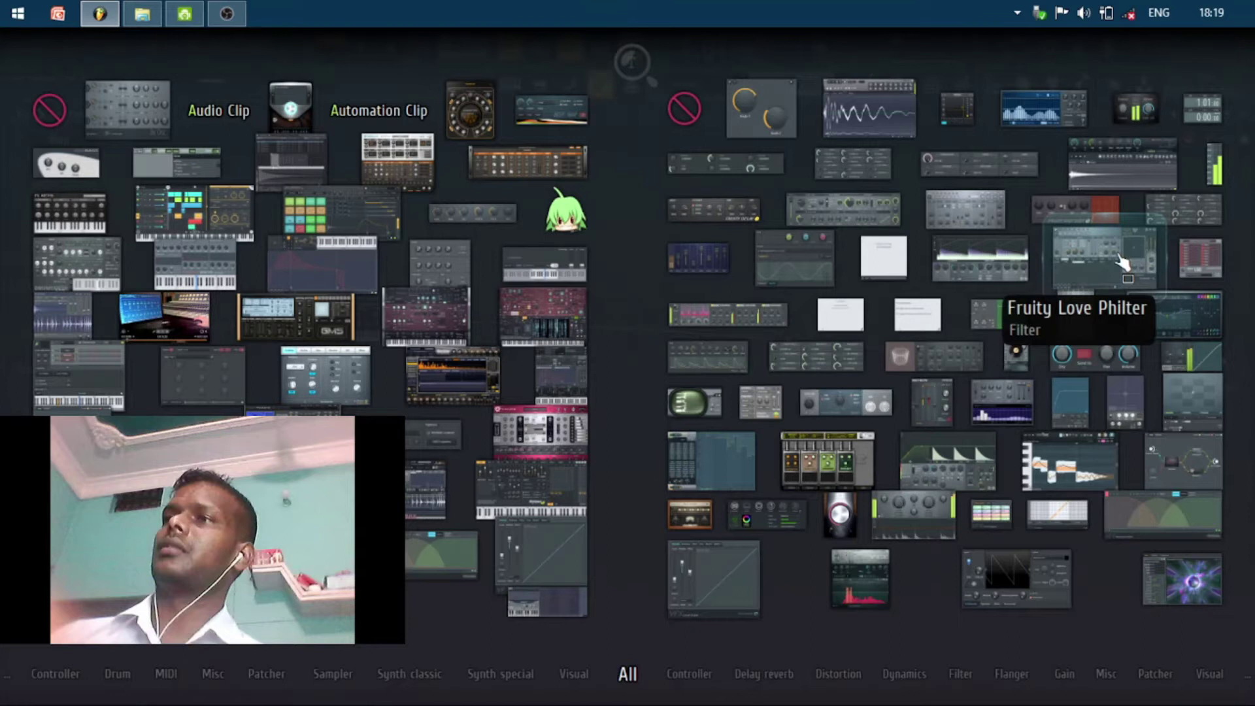
pyautogui.moveTo(1121, 262)
pyautogui.mouseDown()
pyautogui.moveTo(852, 378)
pyautogui.moveTo(783, 340)
pyautogui.mouseUp()
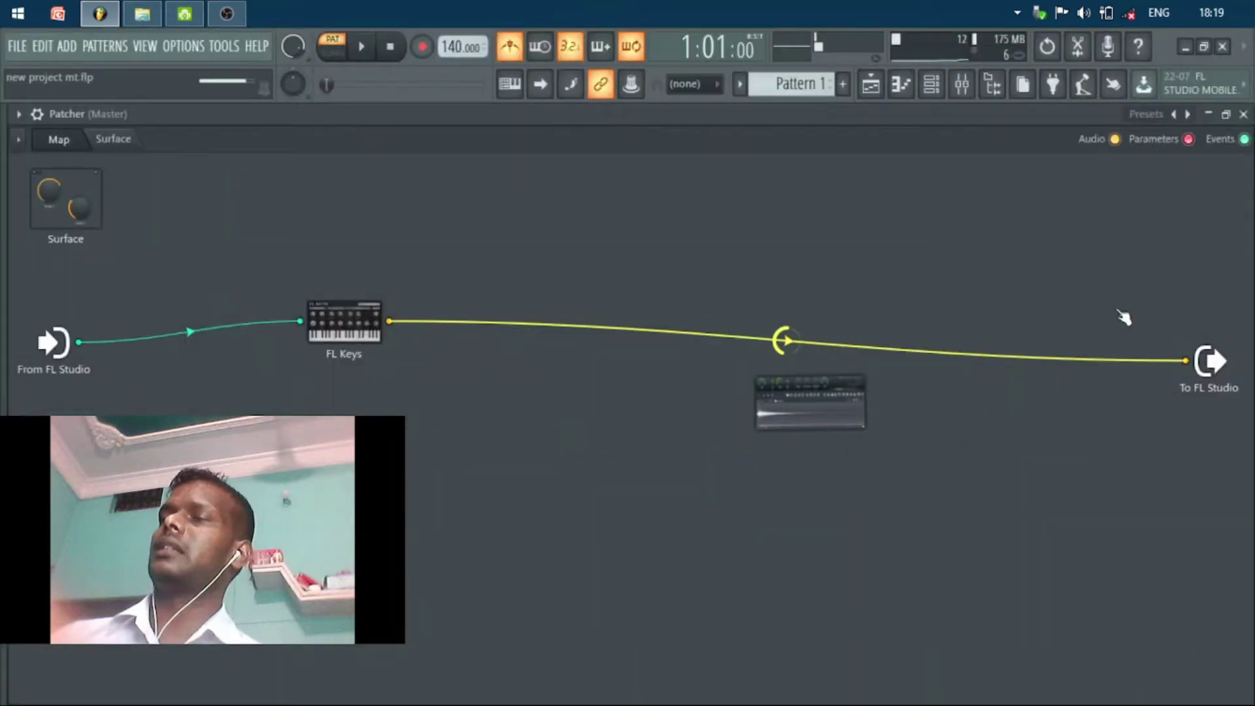
pyautogui.press('F8')
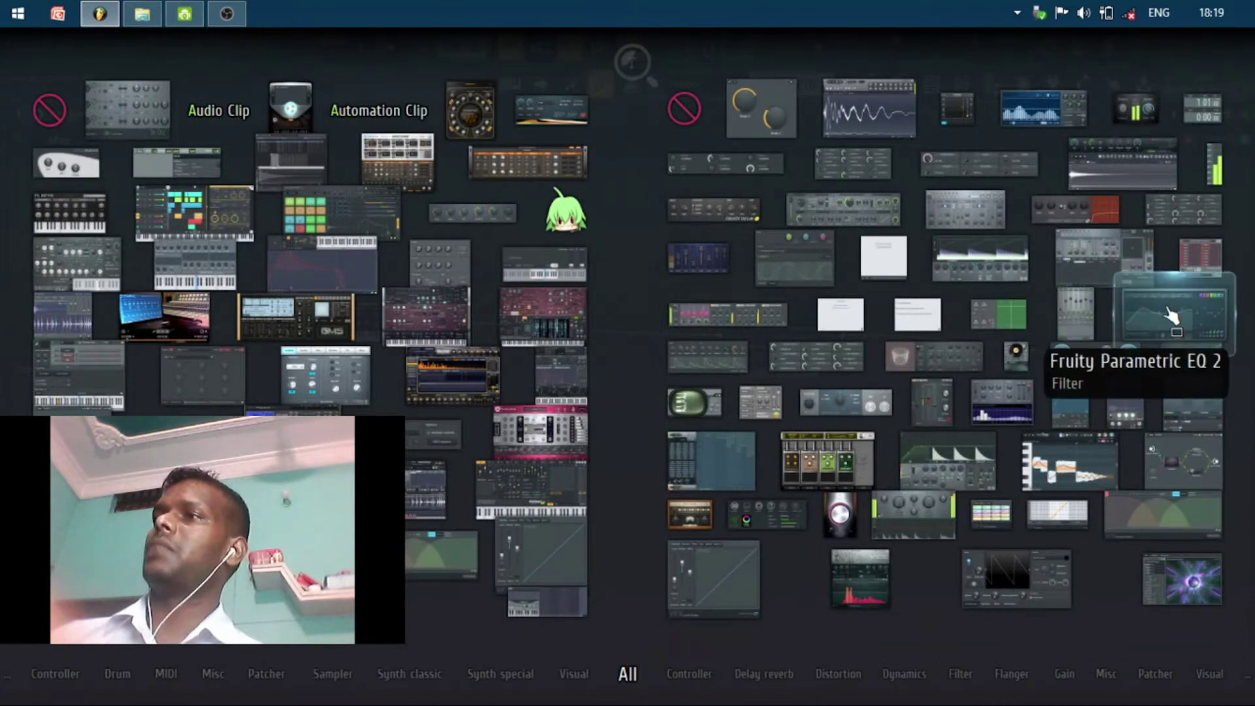
pyautogui.moveTo(1065, 316)
pyautogui.mouseDown()
pyautogui.moveTo(967, 327)
pyautogui.moveTo(1020, 340)
pyautogui.mouseUp()
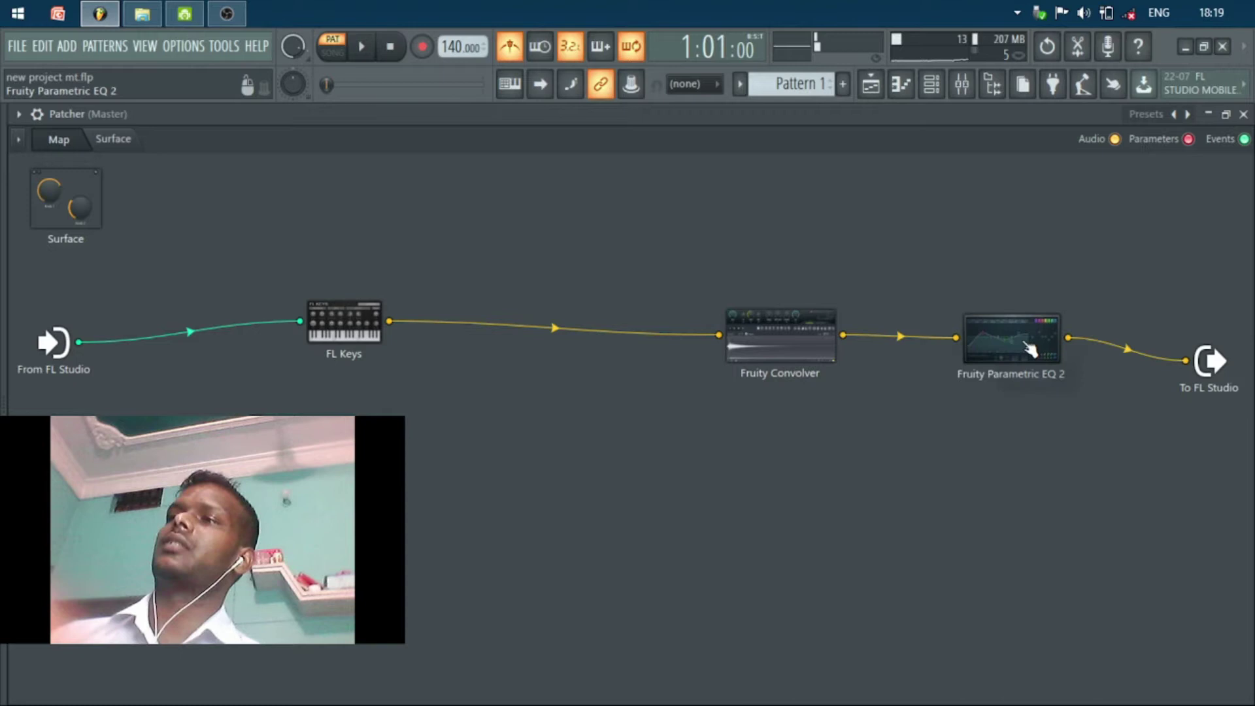
# - Copy Fruity Parametric EQ 2 onto the link between FL Keys and Fruity Convolver, and delete the original after the Convolver
pyautogui.rightClick(1027, 352)
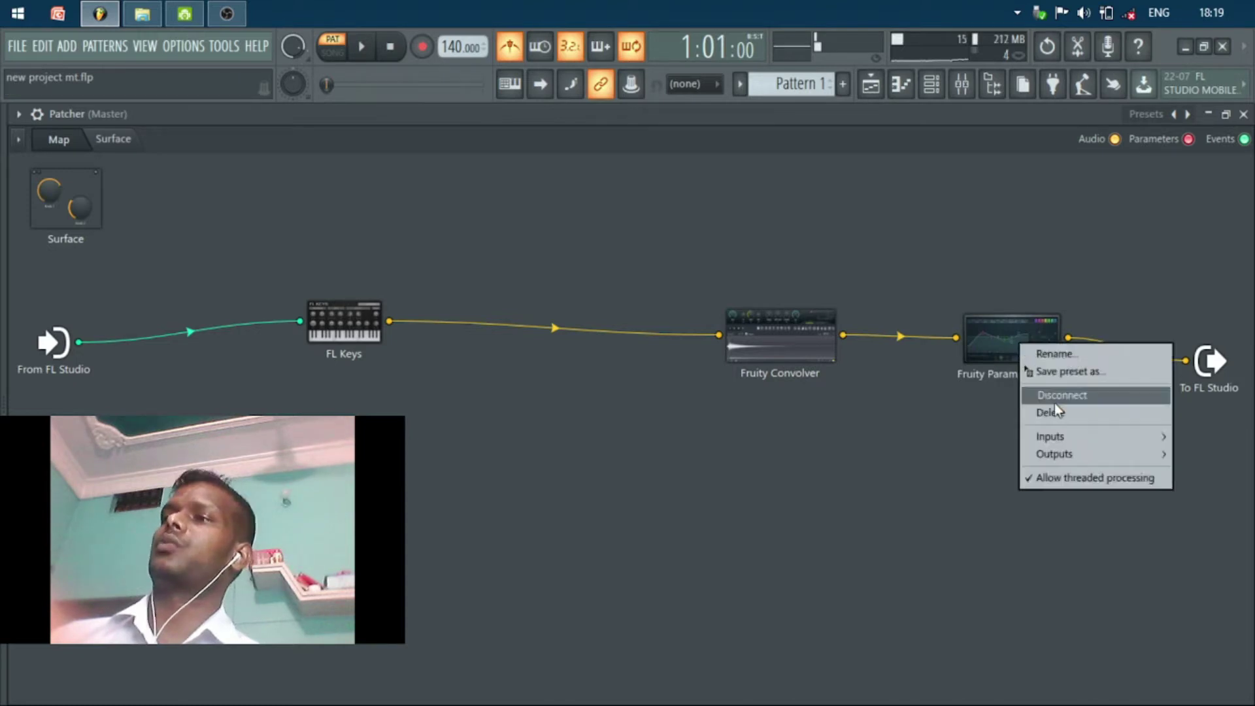
pyautogui.moveTo(1069, 370); pyautogui.dragTo(594, 328)
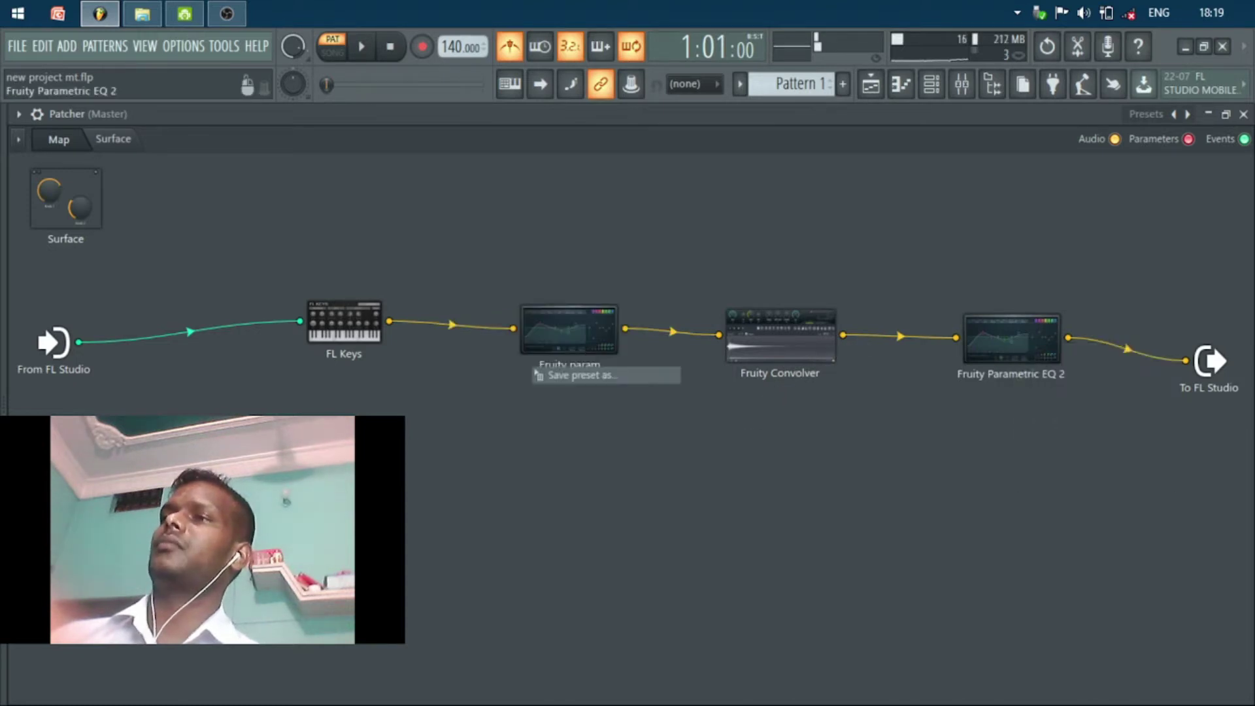
pyautogui.rightClick(997, 339)
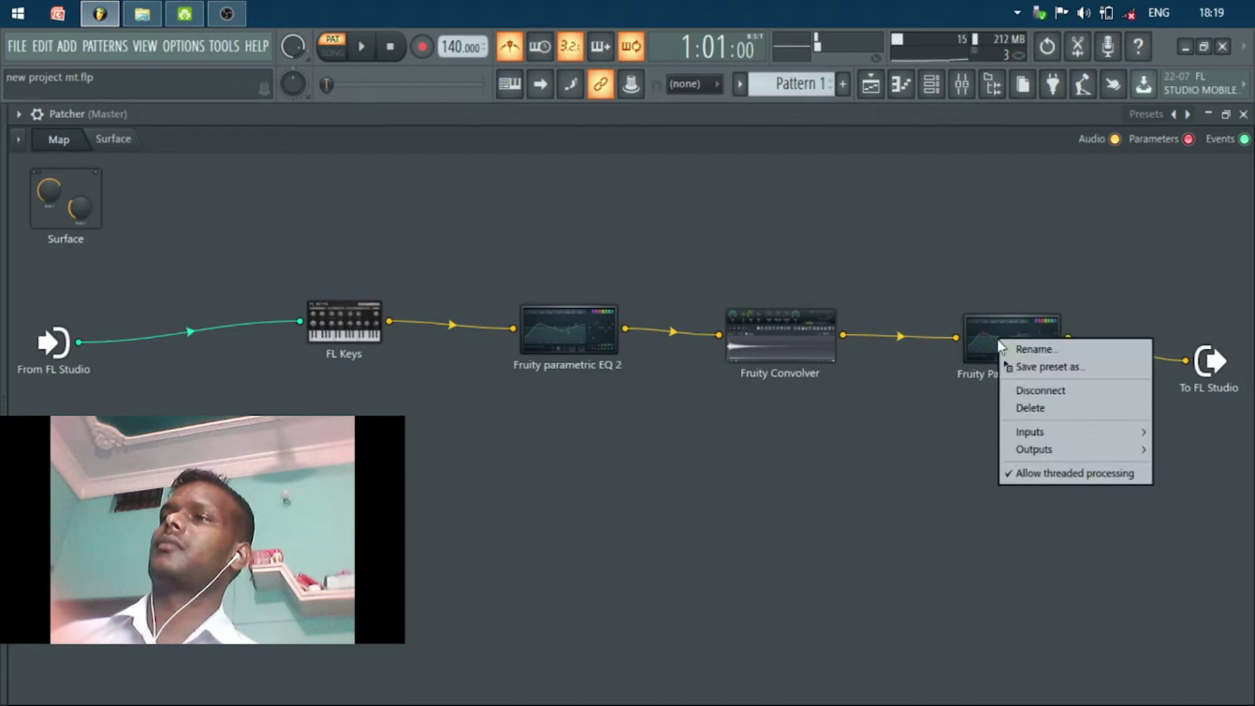
pyautogui.click(1023, 407)
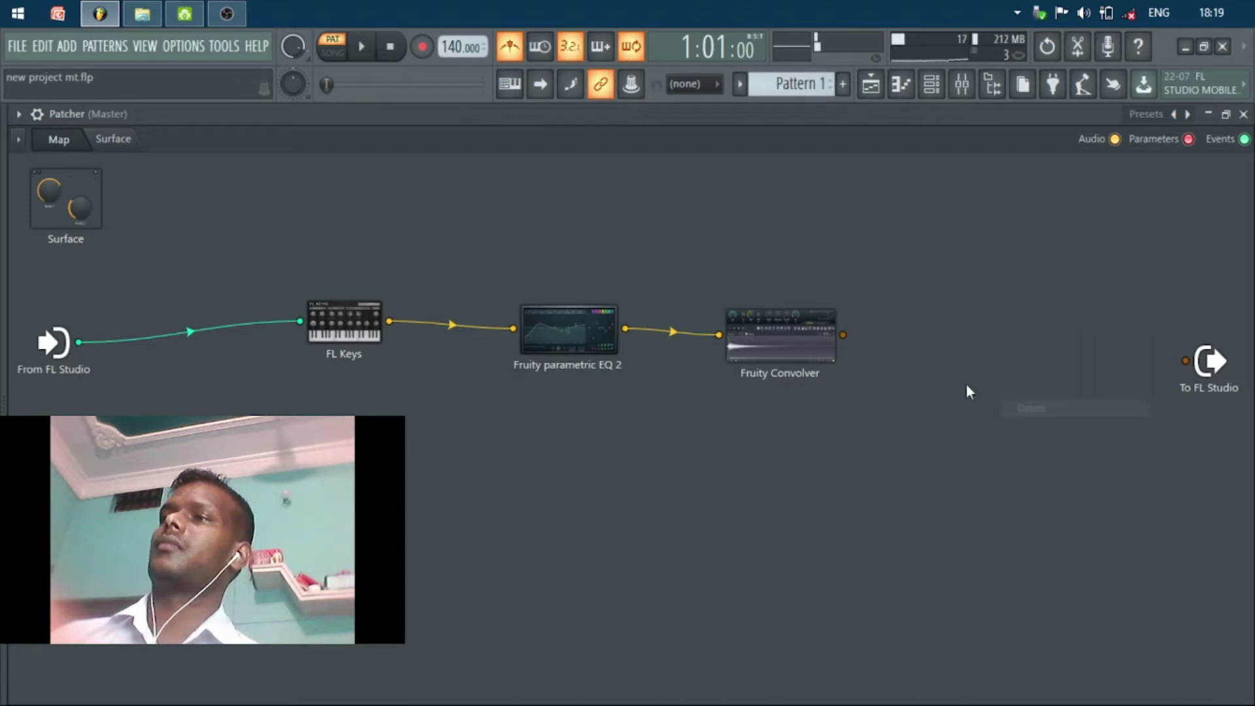
# - Connect Fruity Convolver's audio output to To FL Studio in the Patcher map and open the Convolver's plugin window
pyautogui.rightClick(844, 338)
pyautogui.moveTo(888, 363)
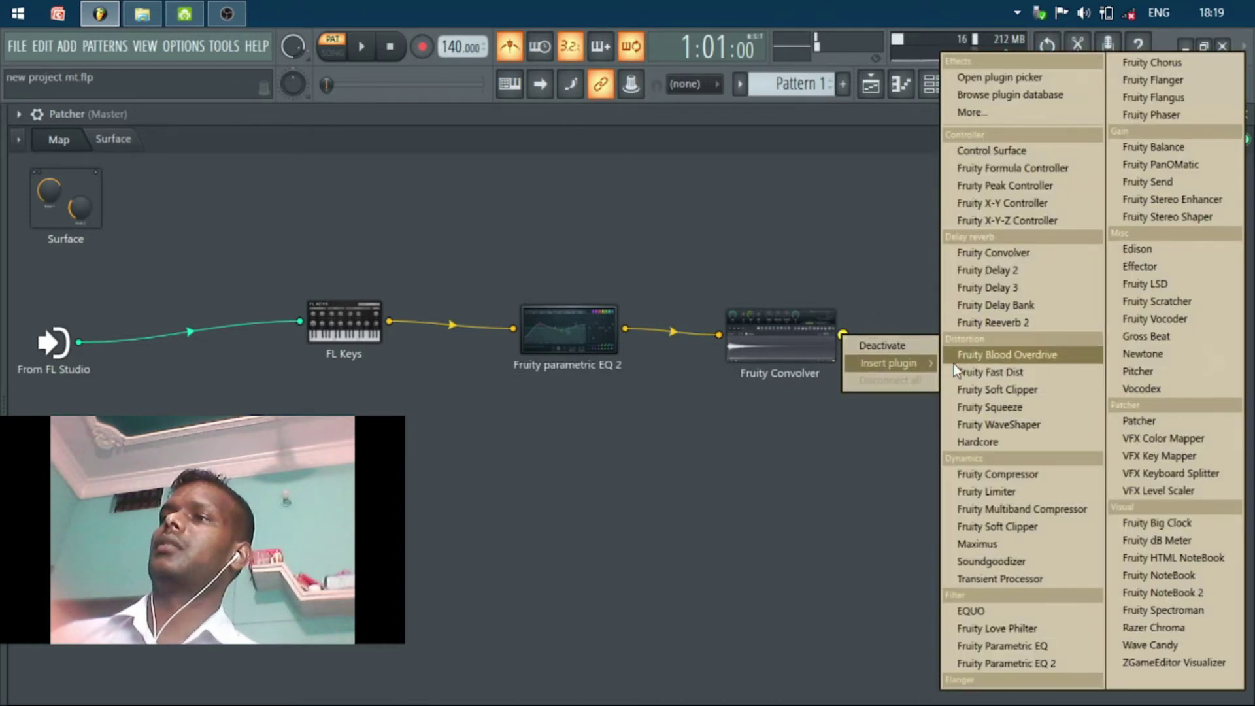
pyautogui.click(877, 315)
pyautogui.moveTo(843, 335); pyautogui.dragTo(1185, 360)
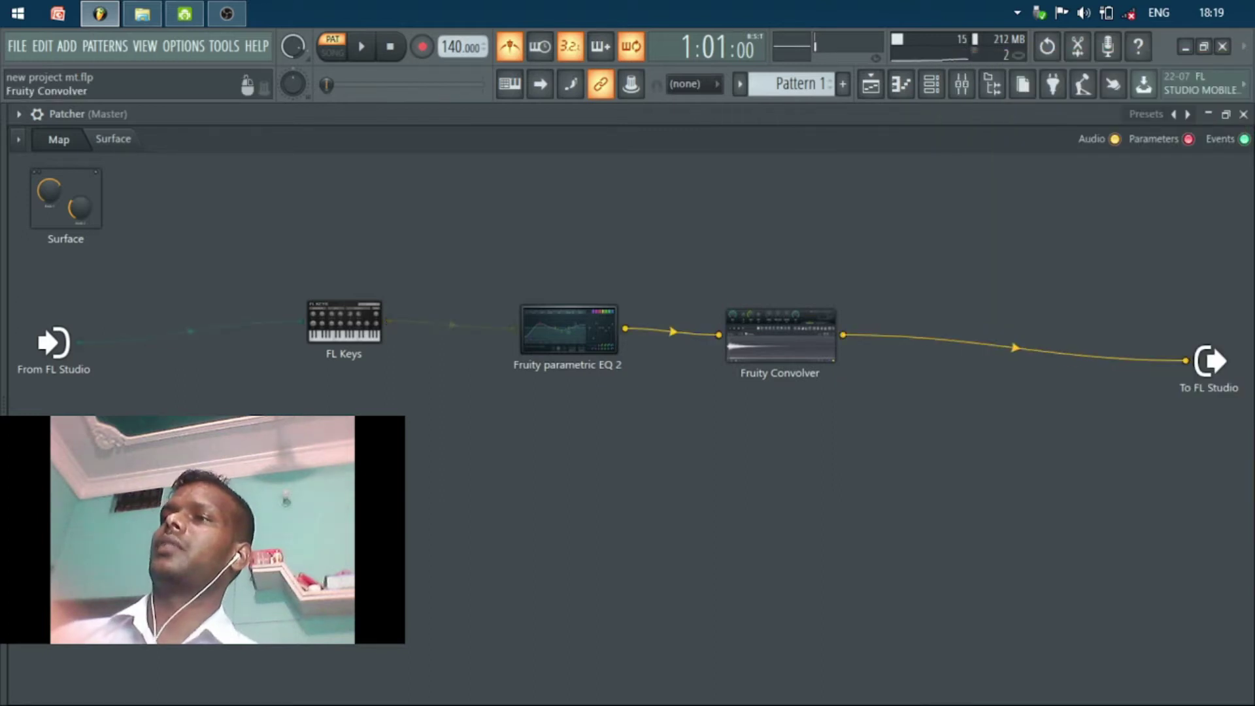
pyautogui.doubleClick(781, 336)
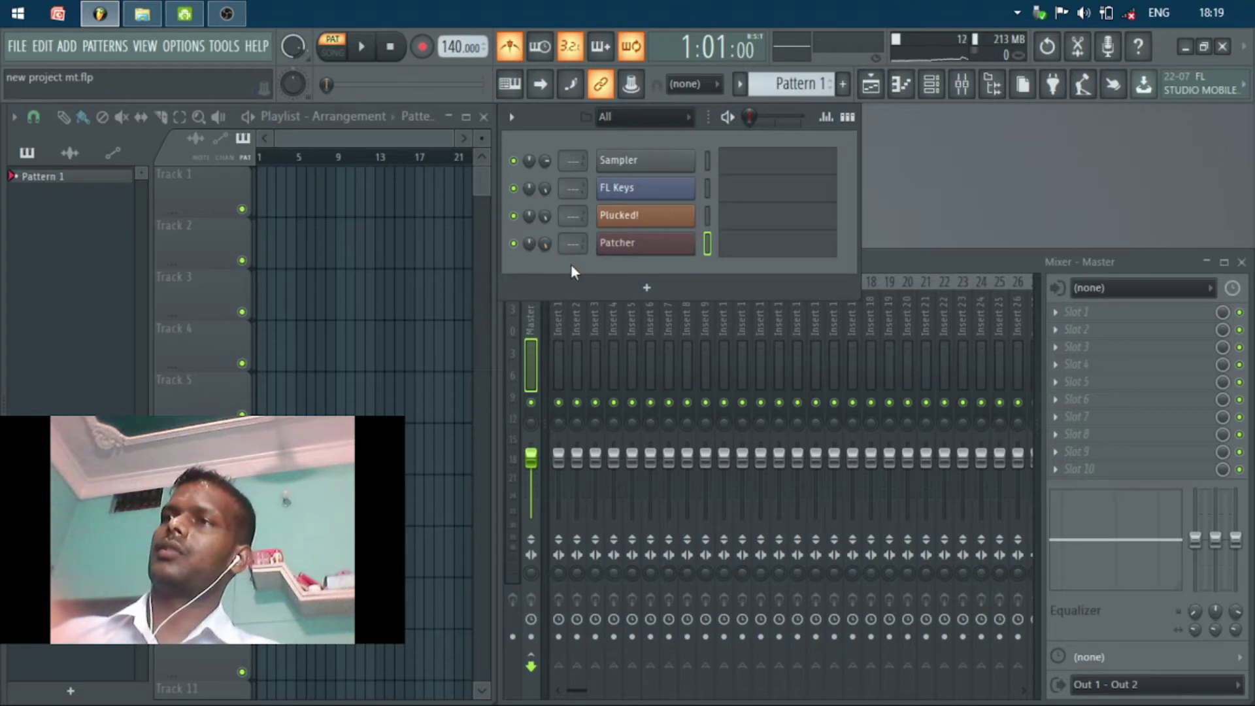
# - Route the Patcher channel to mixer insert 11 and reopen its Patcher map
pyautogui.moveTo(579, 251); pyautogui.dragTo(580, 238)
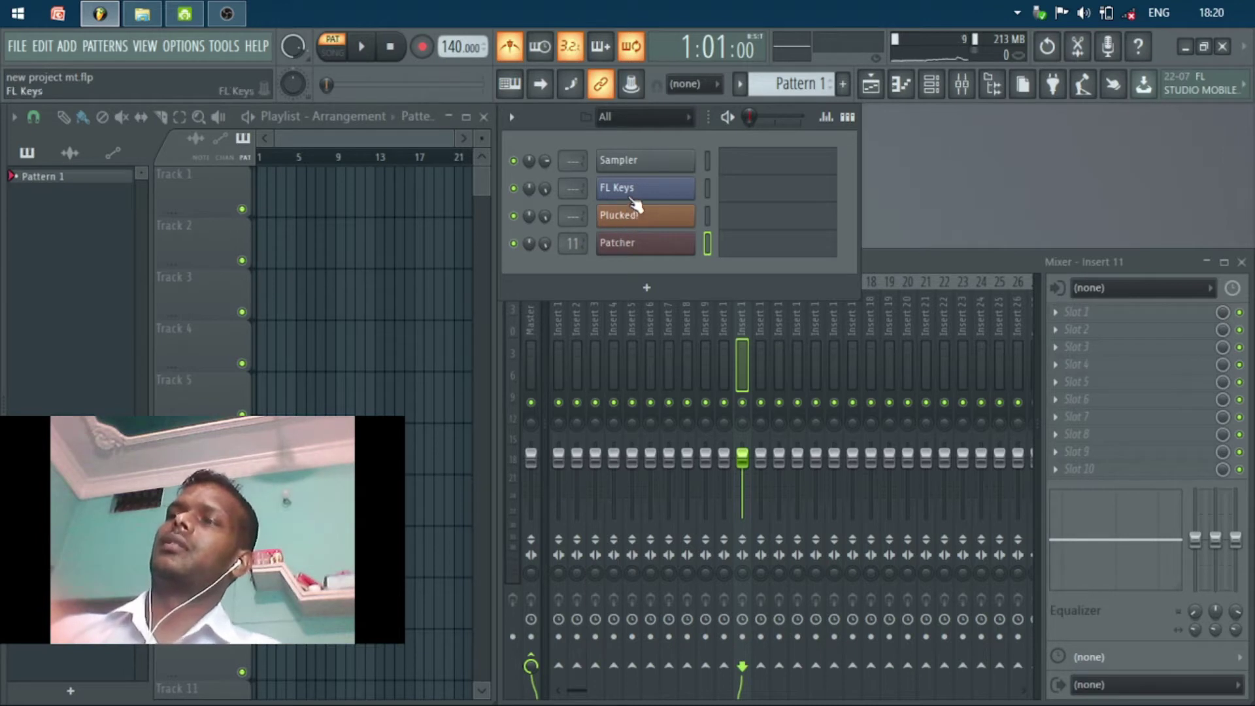
pyautogui.click(939, 260)
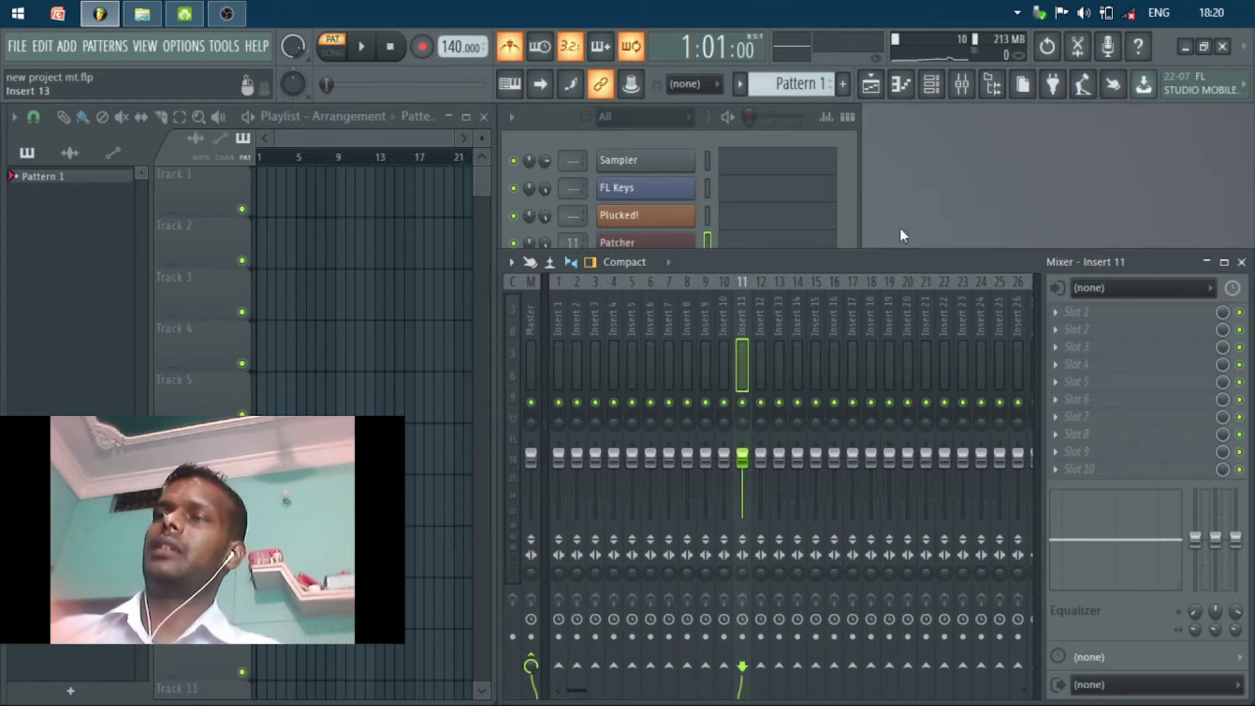
pyautogui.click(670, 245)
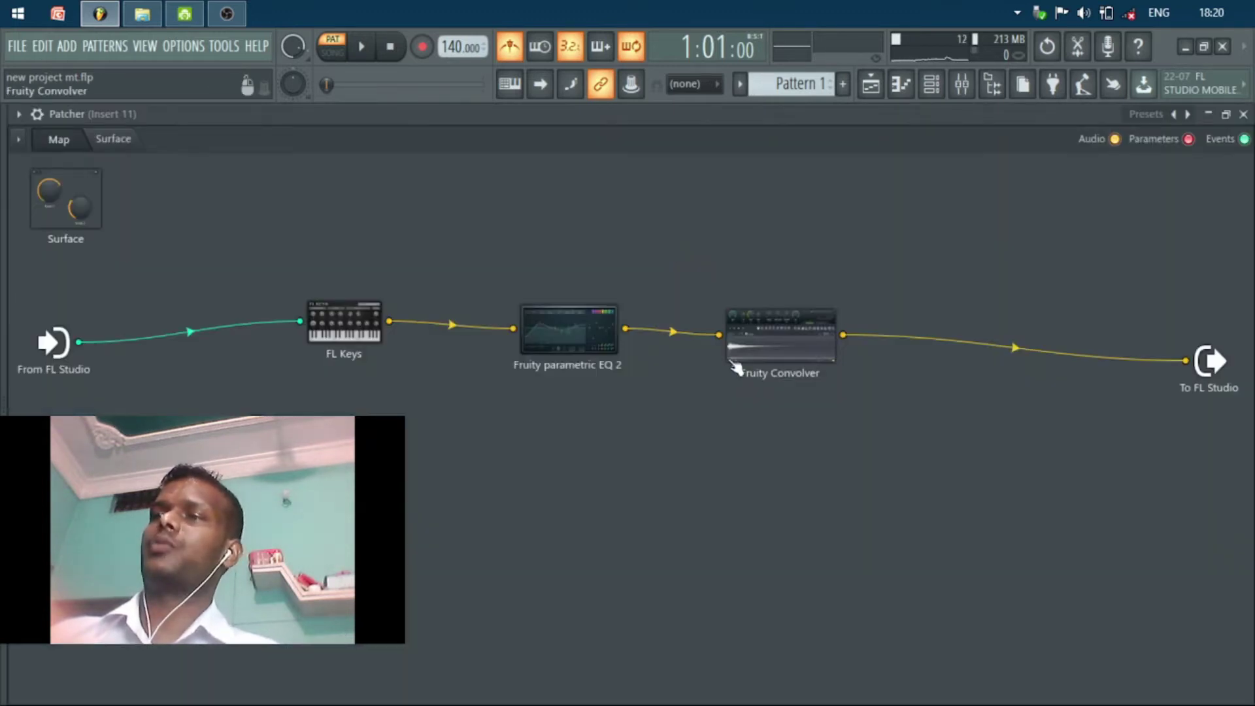
# - Audition the Patcher chain with several notes and enable the typing keyboard to piano keyboard option
pyautogui.press('e')
pyautogui.press('i')
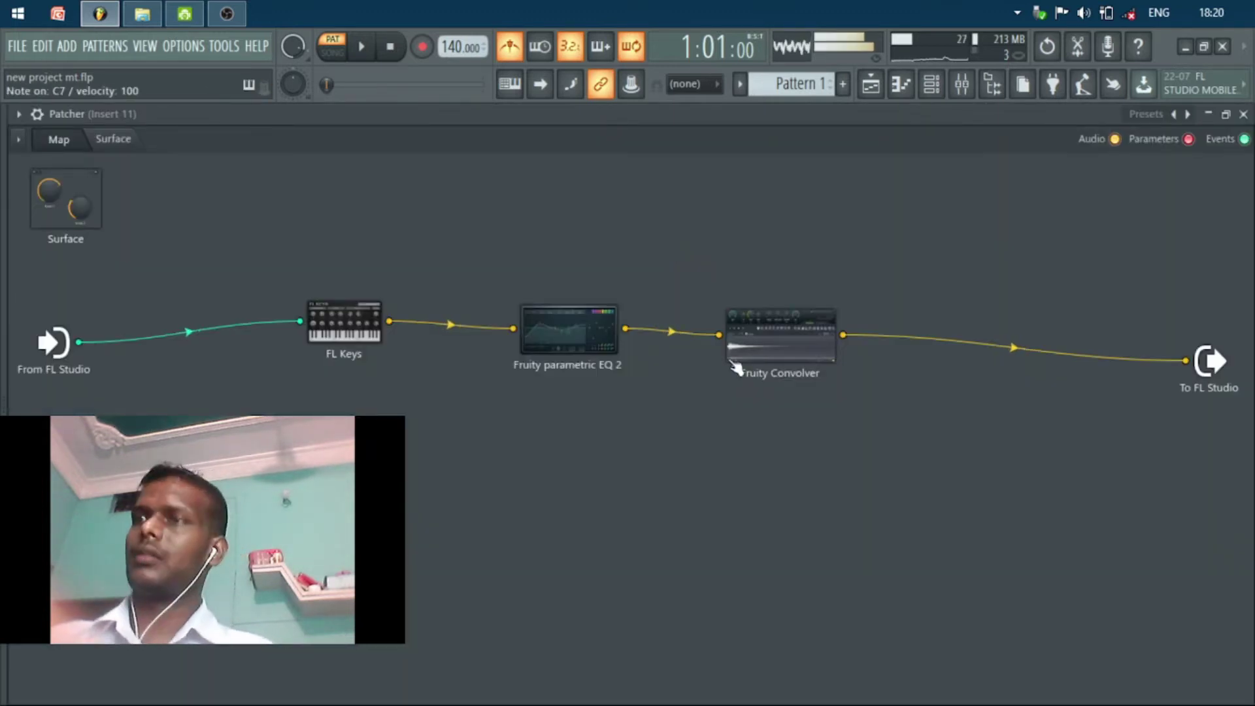
pyautogui.press('y')
pyautogui.press('u')
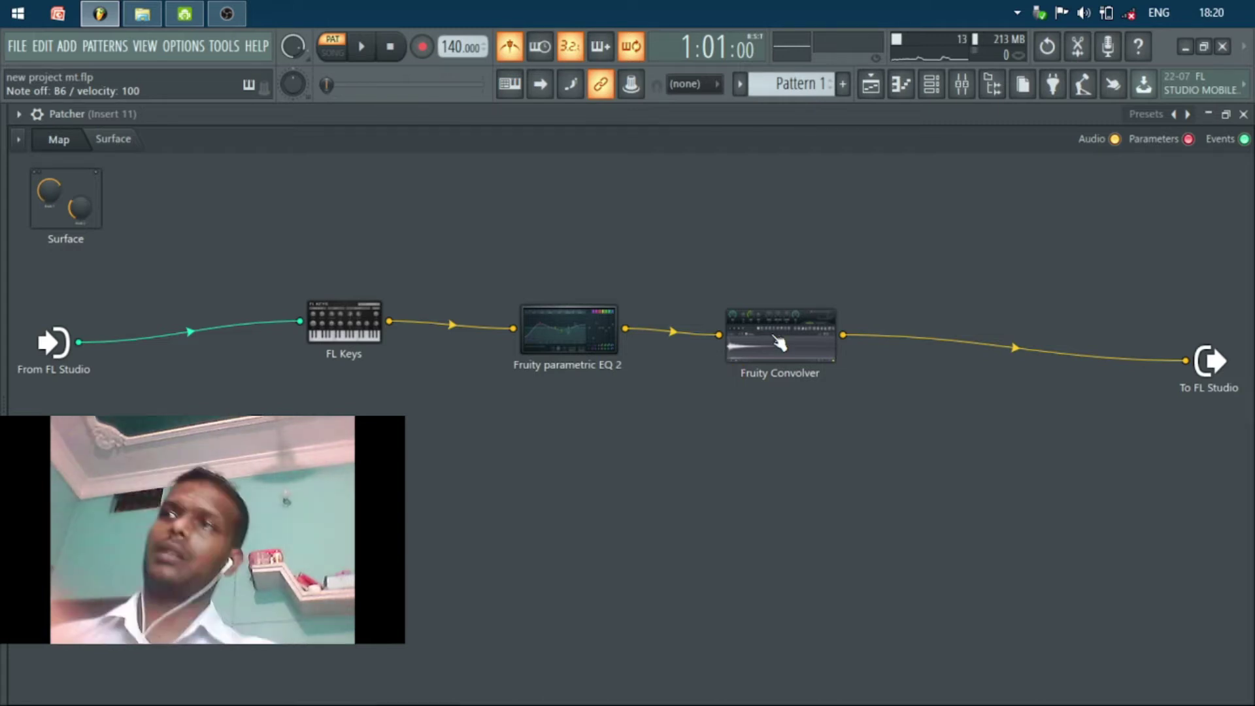
pyautogui.click(515, 87)
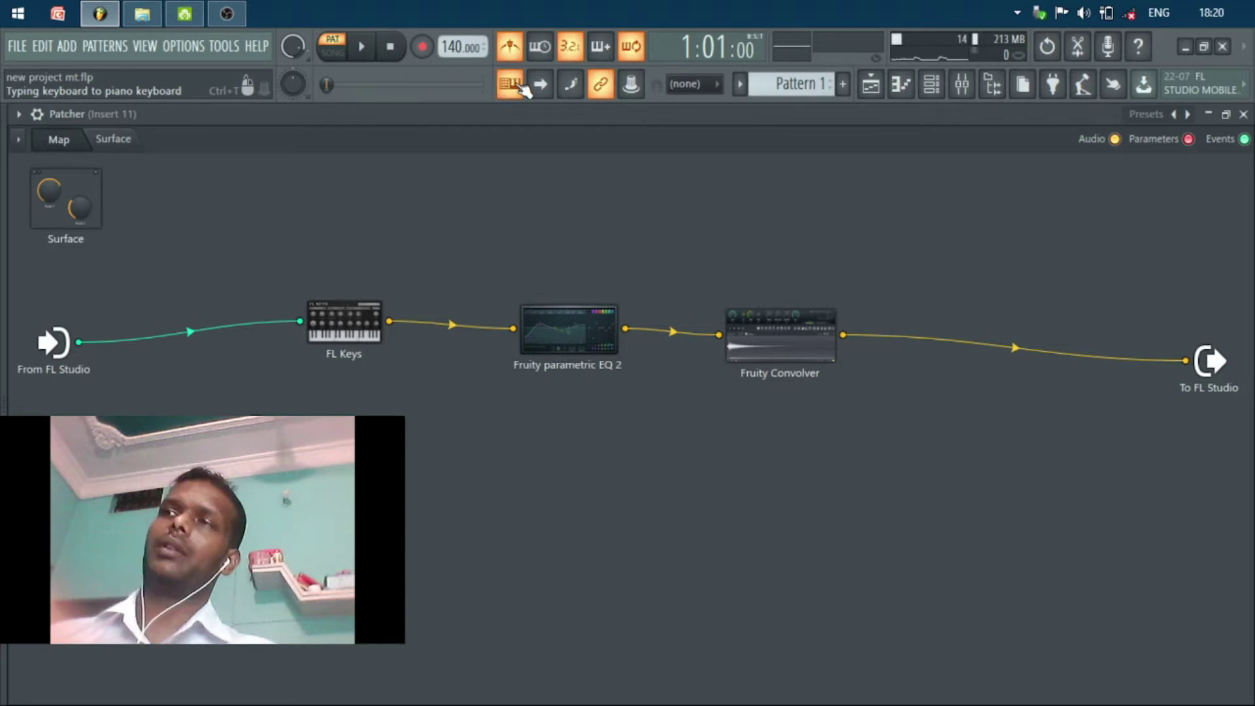
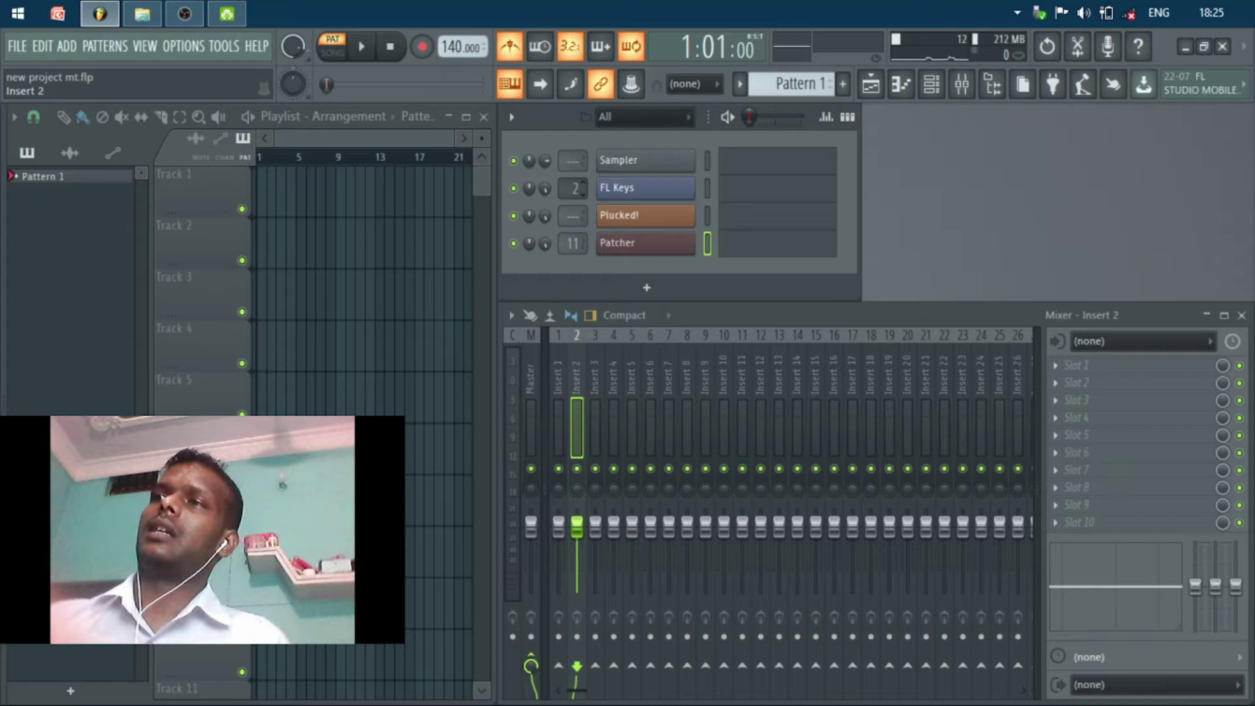
# - Clone the FL Keys channel in the channel rack, then maximize and restore the playlist
pyautogui.rightClick(692, 187)
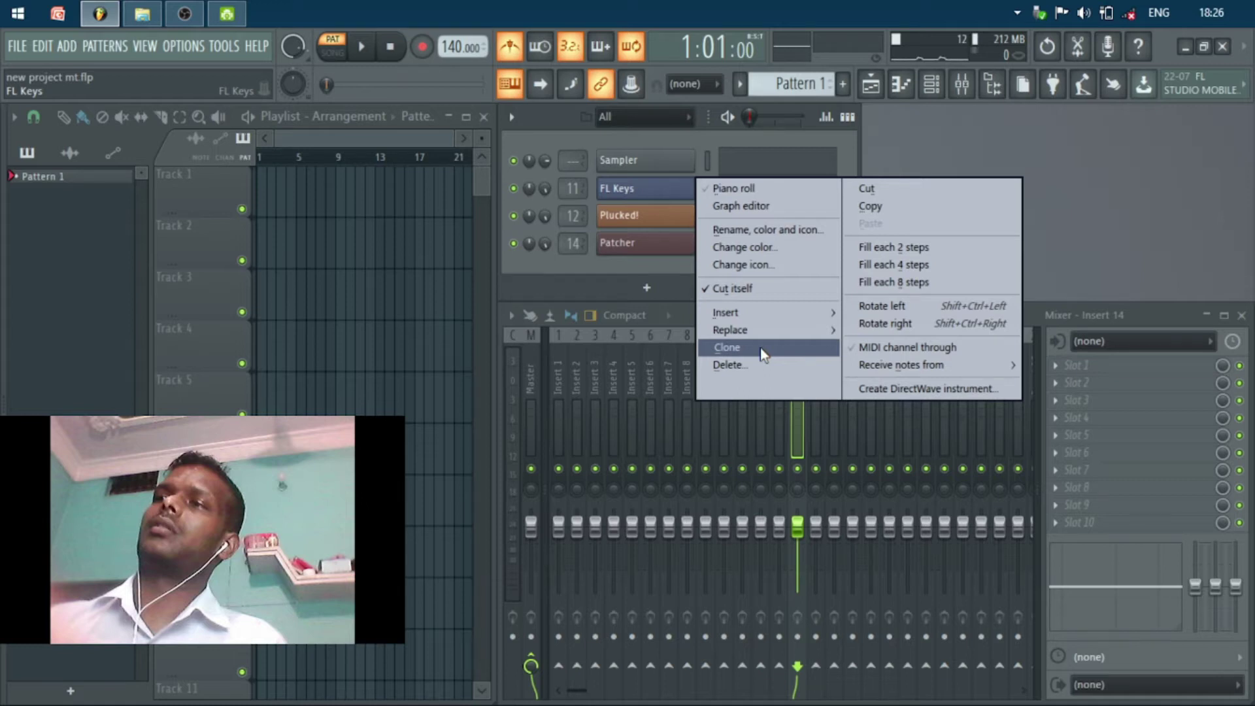
pyautogui.click(760, 348)
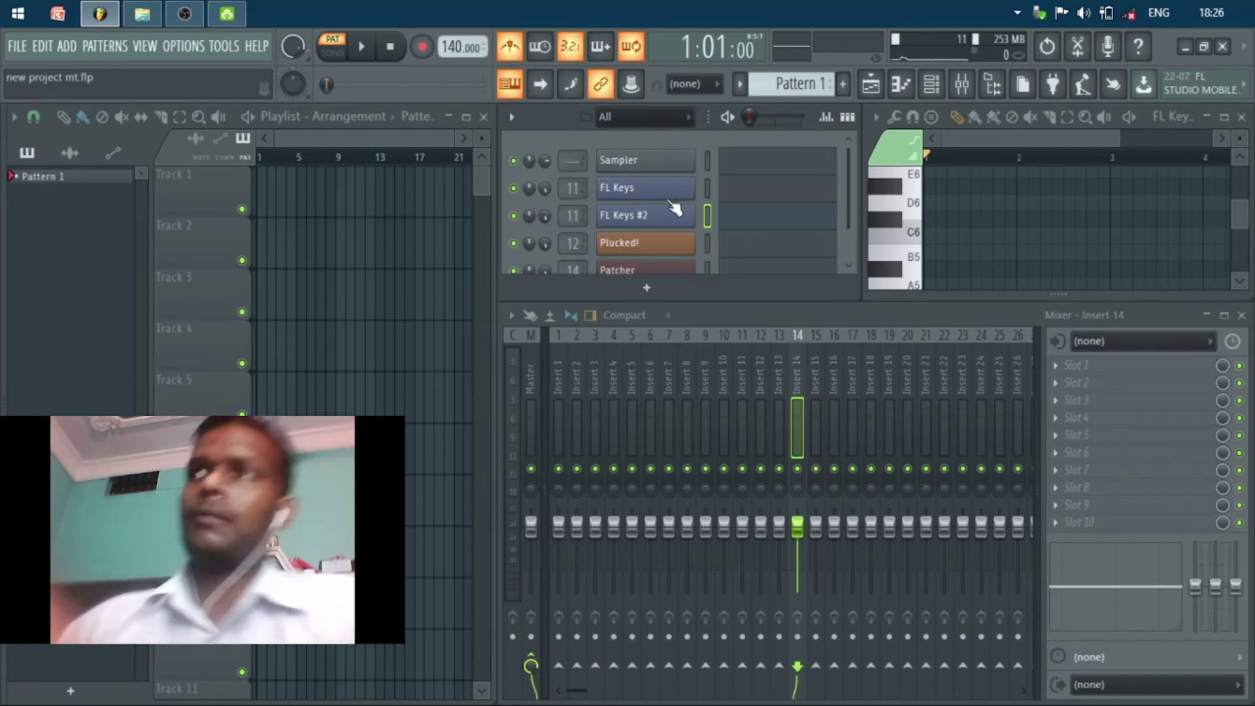
pyautogui.click(466, 117)
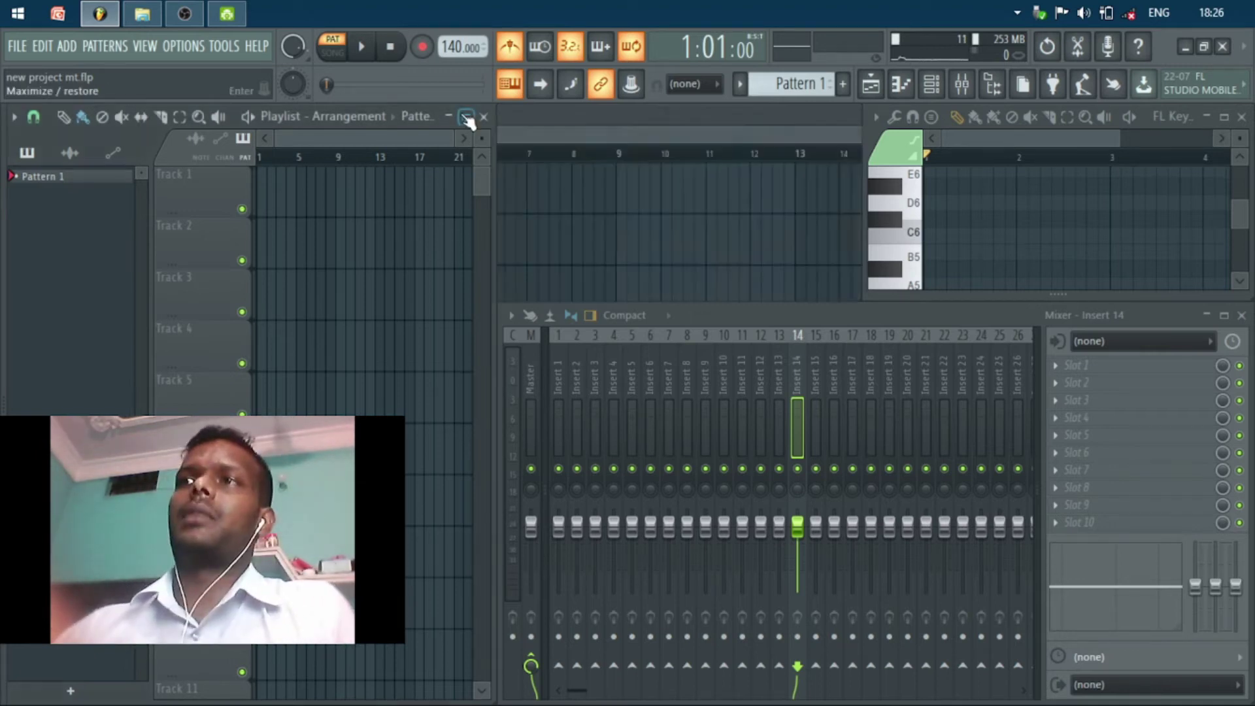
pyautogui.click(1225, 114)
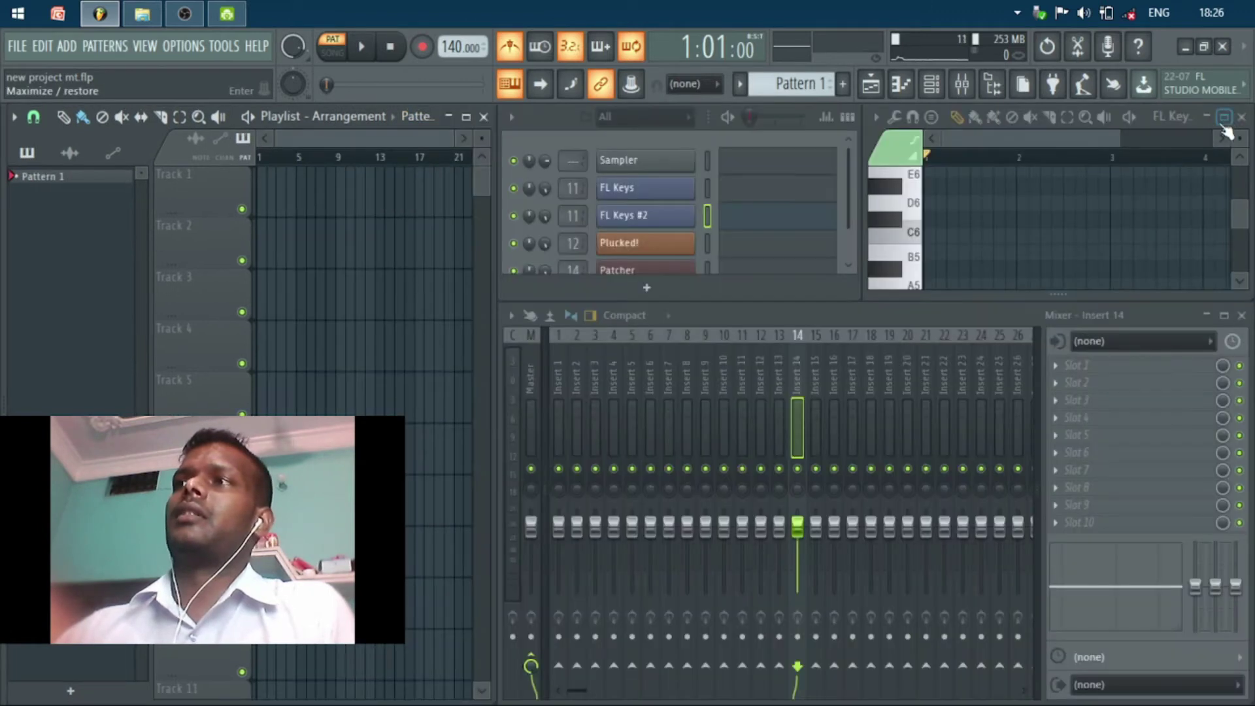
# - Maximize the FL Keys #2 piano roll, draw six scattered short notes across bars 1 to 3 and play them
pyautogui.click(1224, 118)
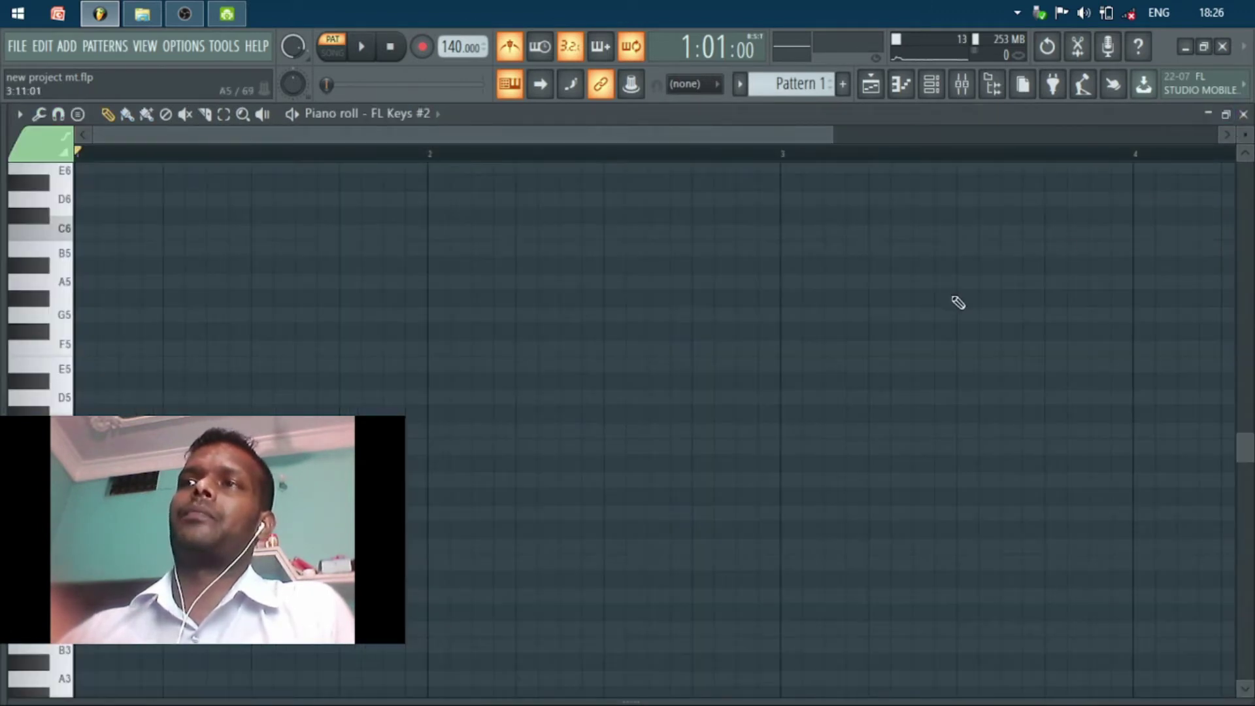
pyautogui.click(202, 248)
pyautogui.click(307, 298)
pyautogui.click(467, 496)
pyautogui.click(650, 546)
pyautogui.click(792, 398)
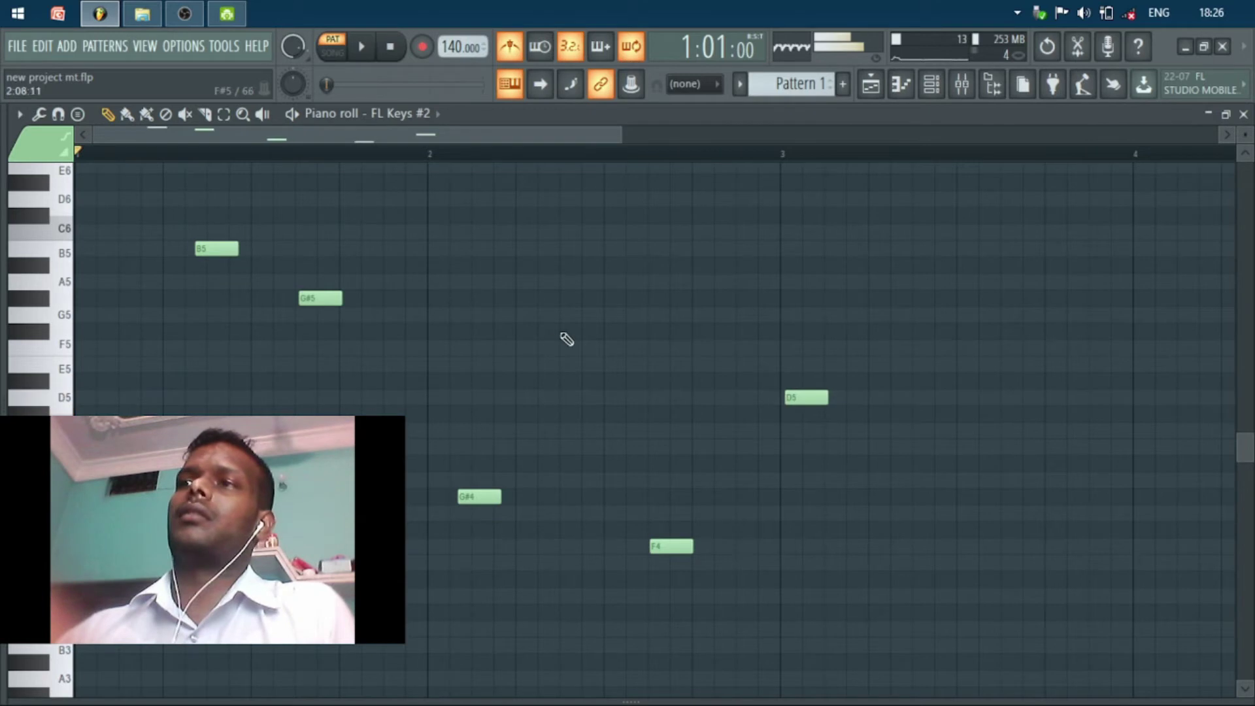
pyautogui.click(408, 447)
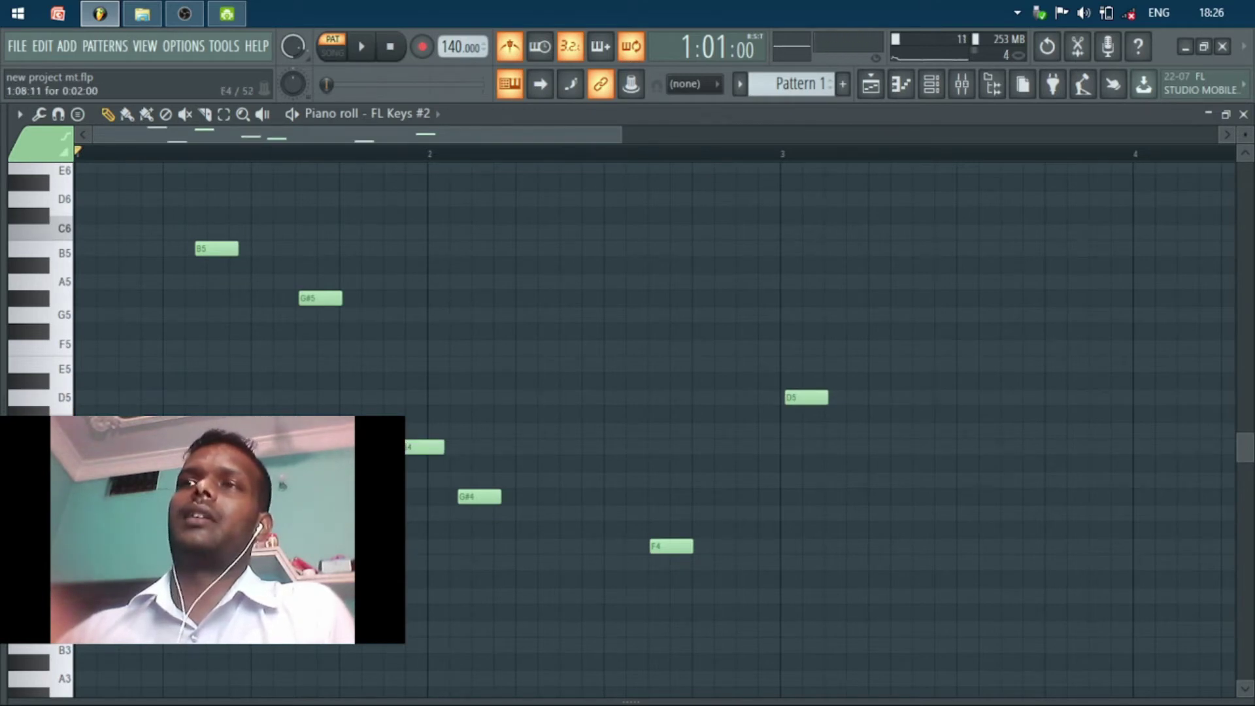
pyautogui.press('space')
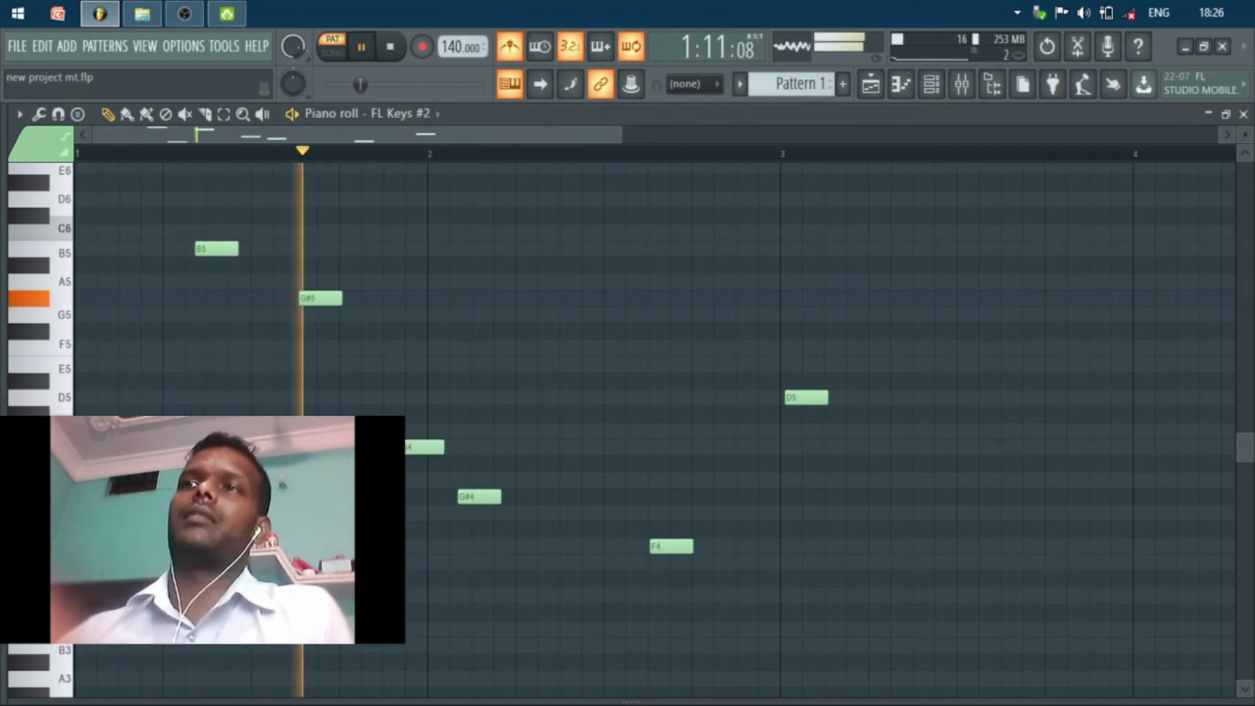
# - Switch off the metronome, and stop playback and clear all notes from the FL Keys #2 piano roll before closing it
pyautogui.click(517, 50)
pyautogui.press('space')
pyautogui.hotkey('ctrl', 'a')
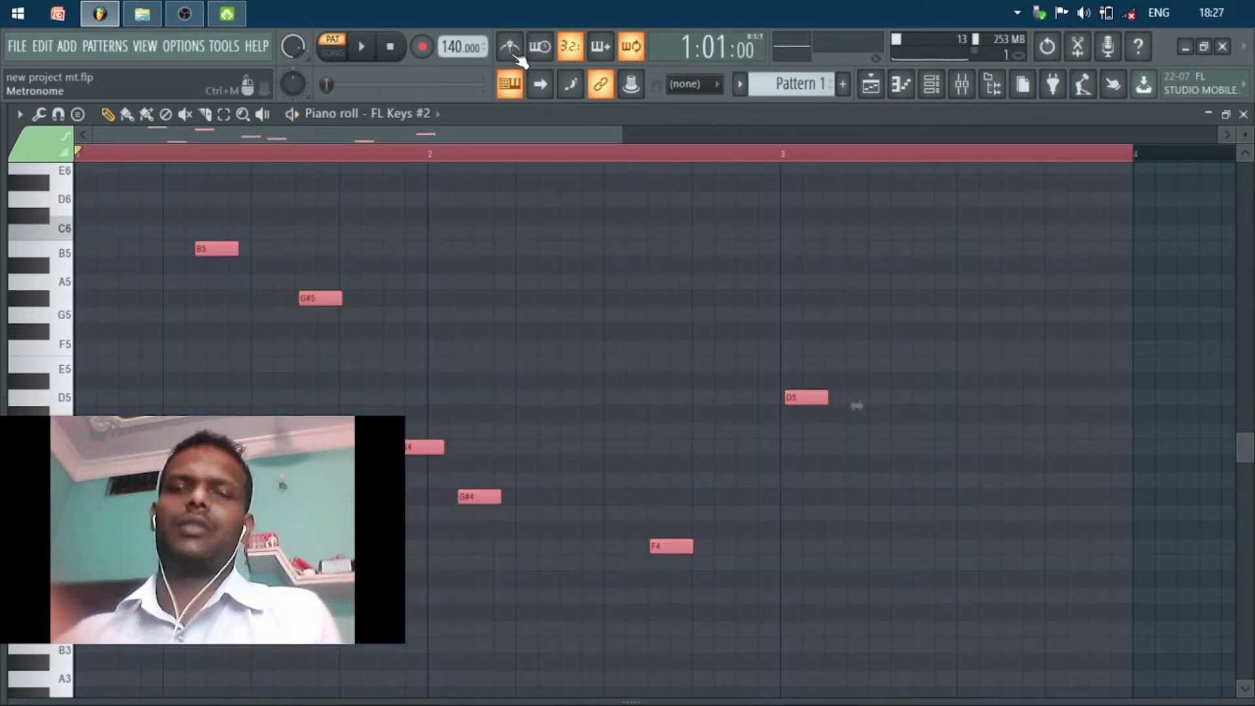
pyautogui.press('Delete')
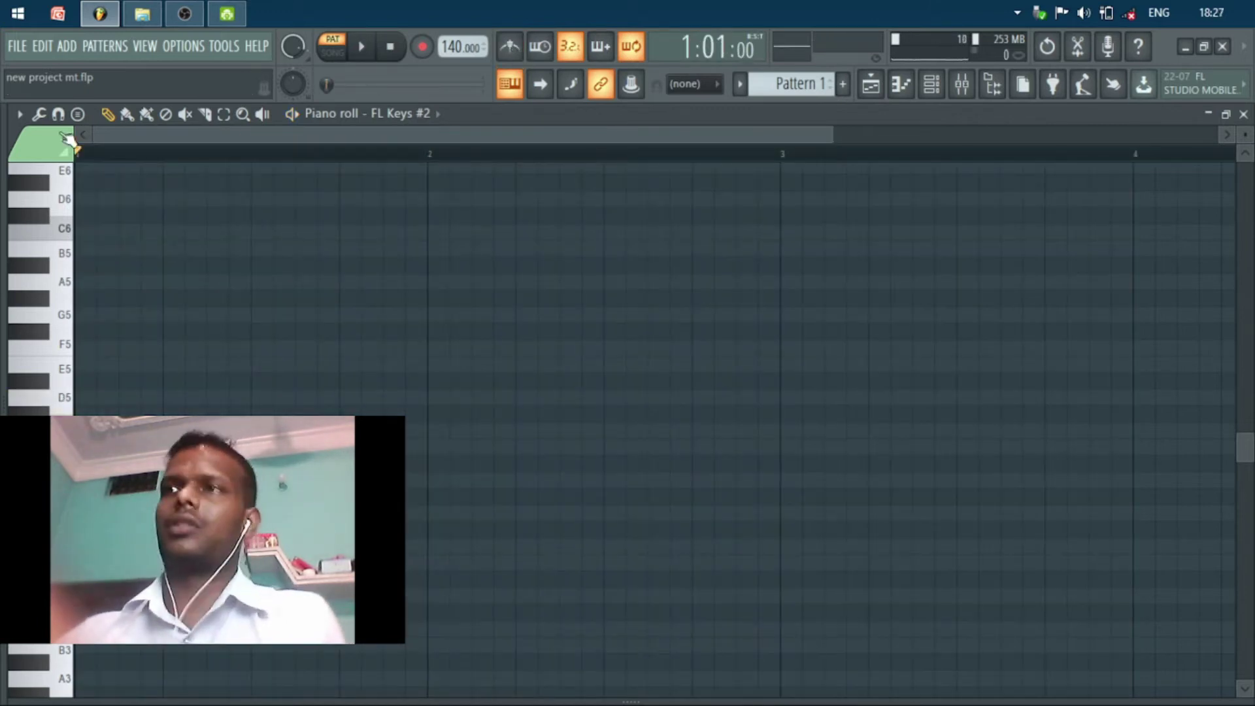
pyautogui.click(1244, 115)
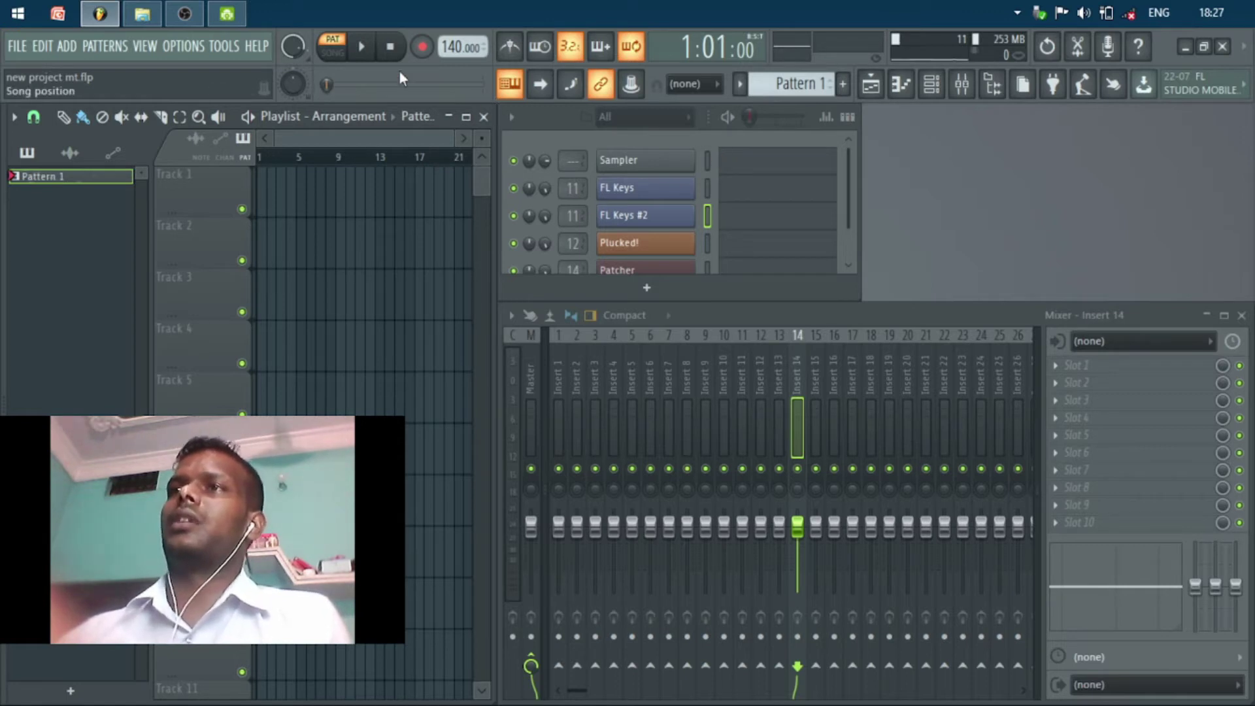
# - Switch to song mode, place a Pattern 1 clip midway through bar 3 on Track 1 and maximize the playlist
pyautogui.click(332, 47)
pyautogui.click(285, 190)
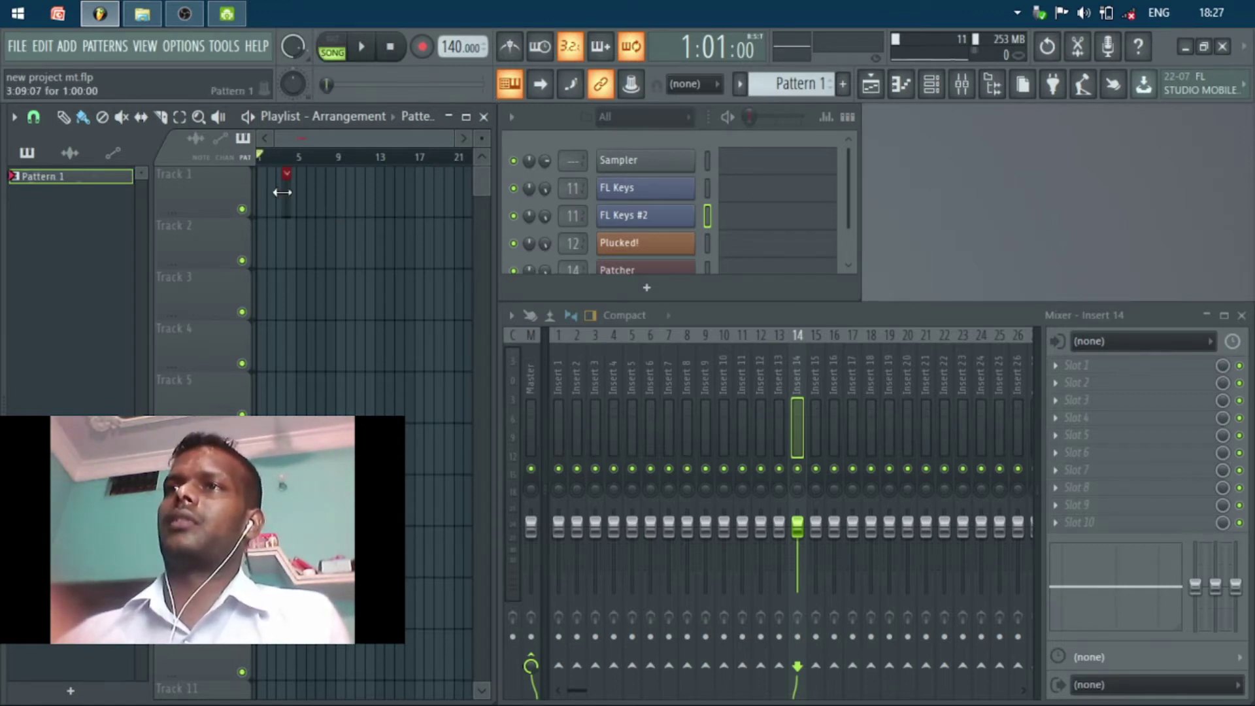
pyautogui.click(466, 116)
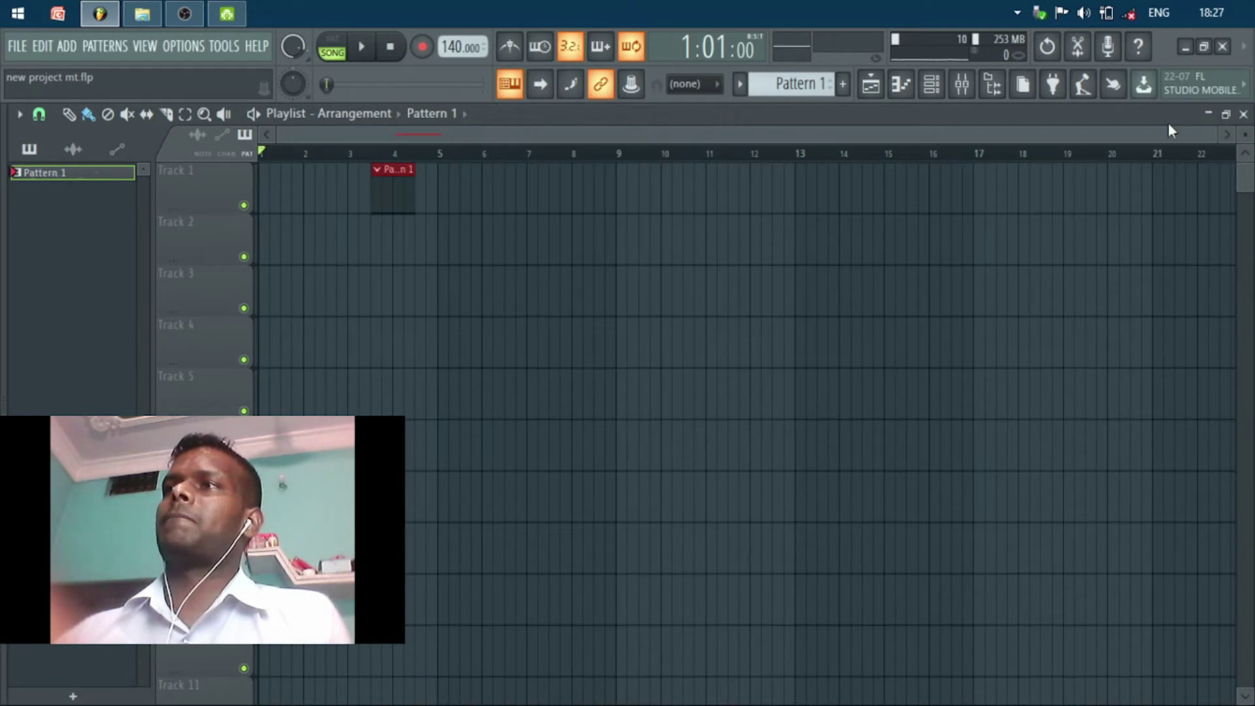
pyautogui.click(1226, 115)
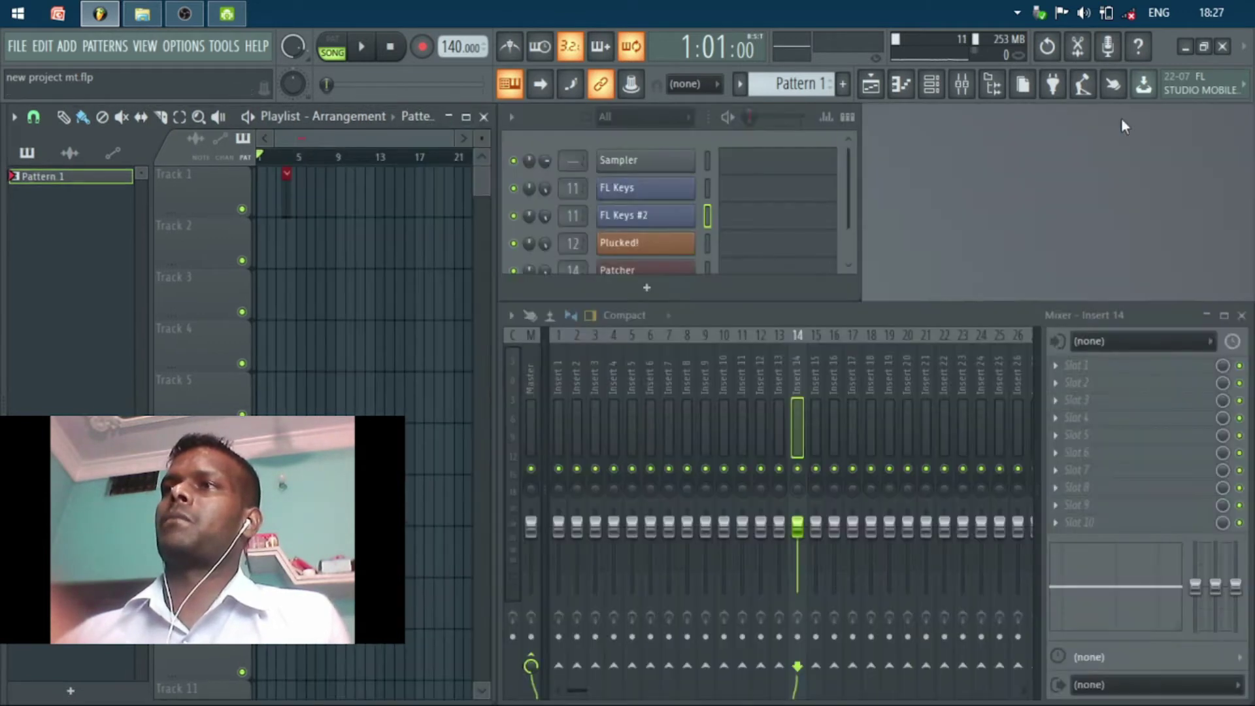
pyautogui.click(466, 117)
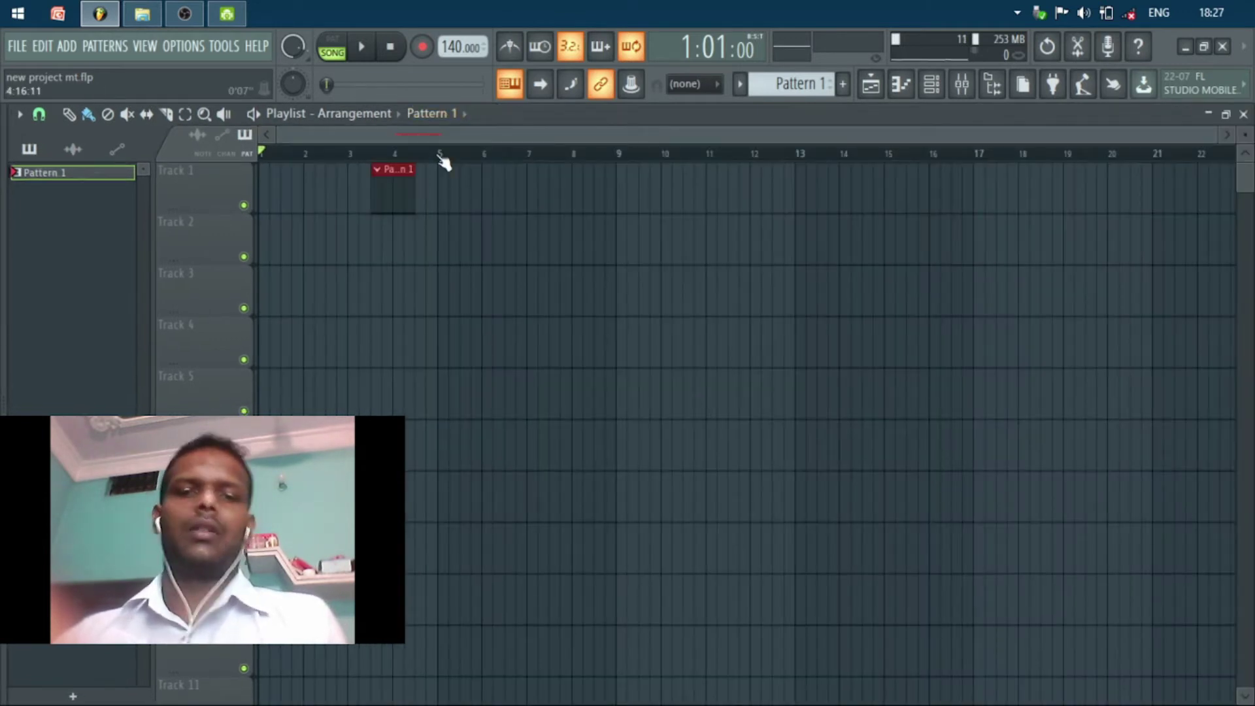
# - Add playlist time markers named 1 at bar 1 and 2 aligned exactly to the start of bar 5
pyautogui.hotkey('alt', 't')
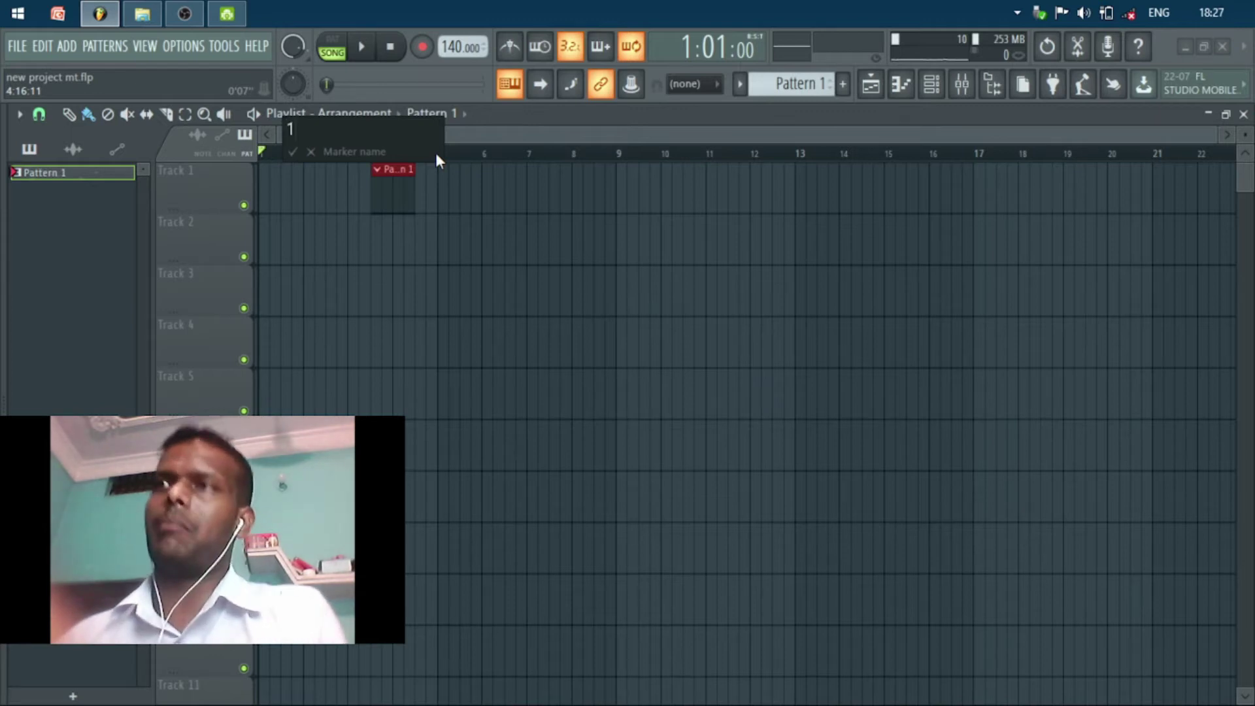
pyautogui.press('Return')
pyautogui.hotkey('alt', 't')
pyautogui.write('2')
pyautogui.press('Return')
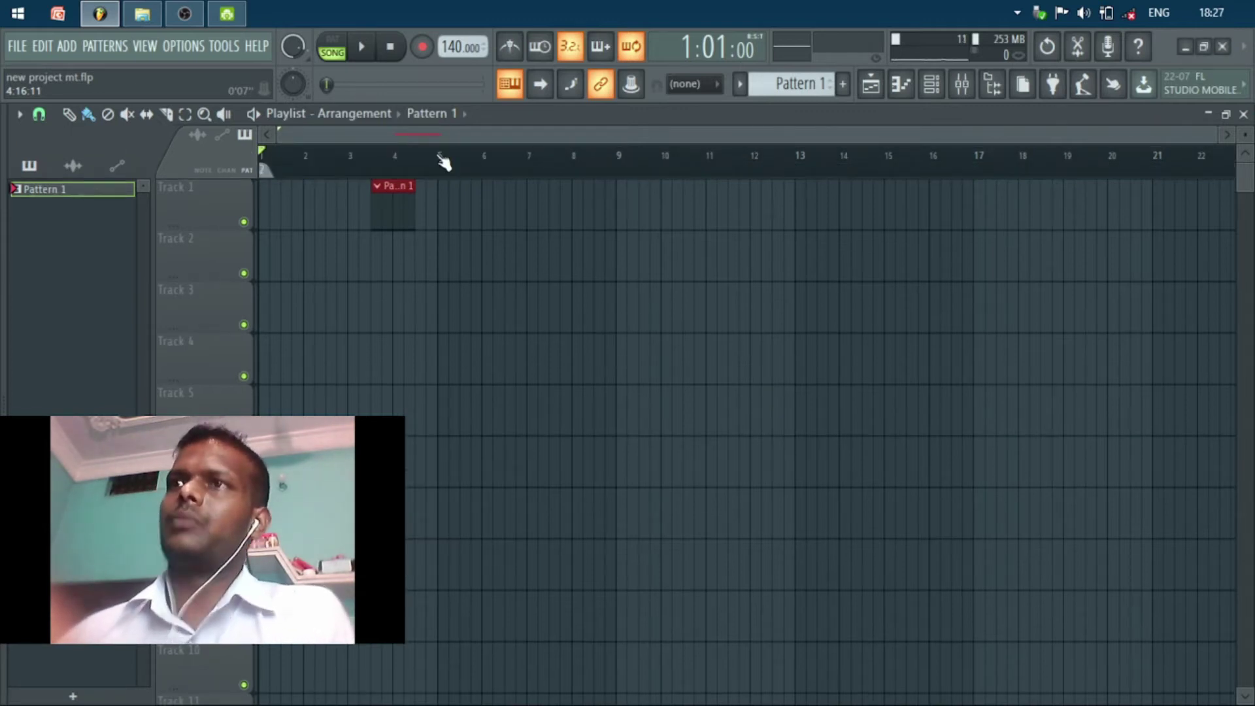
pyautogui.moveTo(291, 169); pyautogui.dragTo(439, 169)
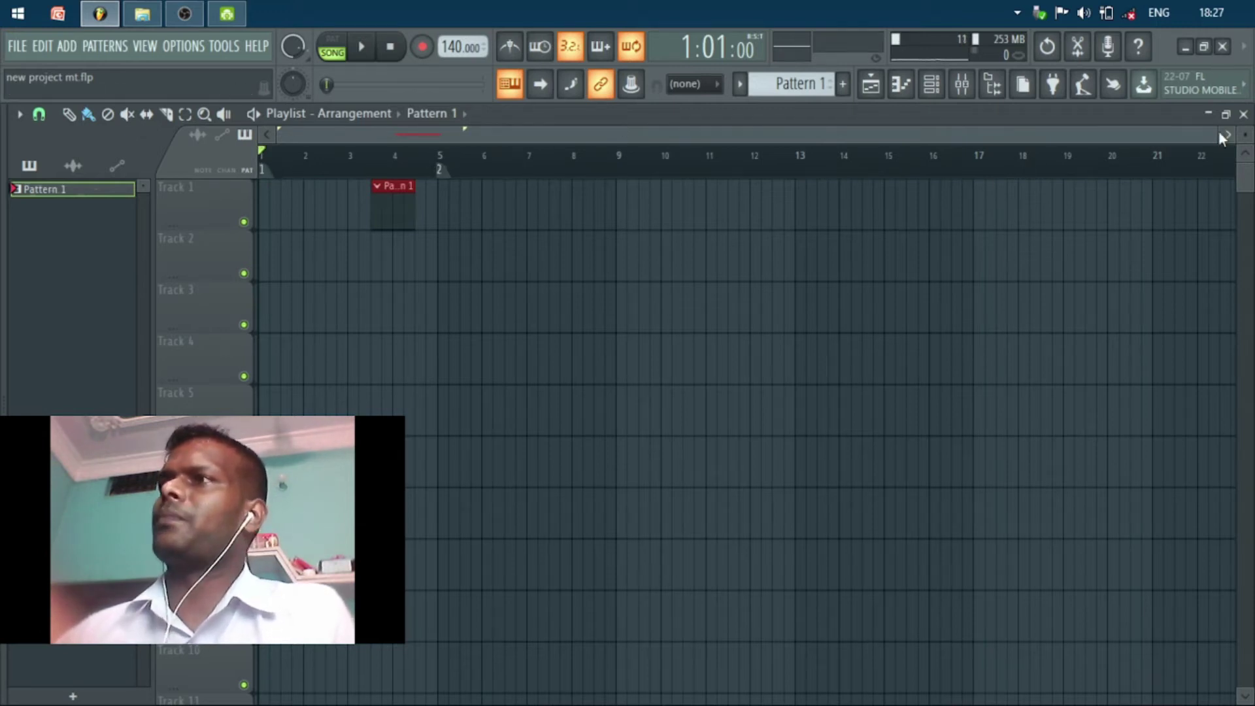
pyautogui.moveTo(1218, 132)
pyautogui.mouseDown()
pyautogui.moveTo(273, 133)
pyautogui.moveTo(464, 145)
pyautogui.mouseUp()
pyautogui.moveTo(539, 172)
pyautogui.mouseDown()
pyautogui.moveTo(647, 168)
pyautogui.moveTo(635, 169)
pyautogui.mouseUp()
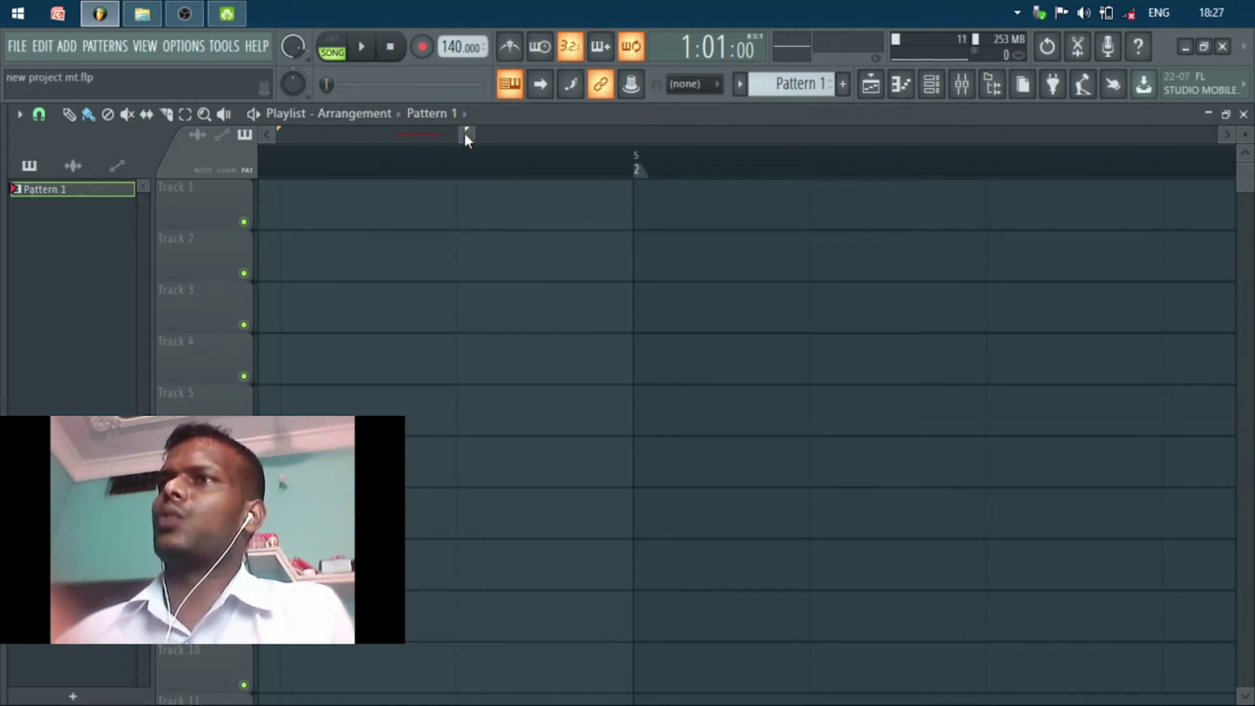
# - Move the Pattern 1 clip on Track 1 to the start of bar 1 and extend it exactly to marker 2 at bar 5
pyautogui.moveTo(460, 135); pyautogui.dragTo(276, 135)
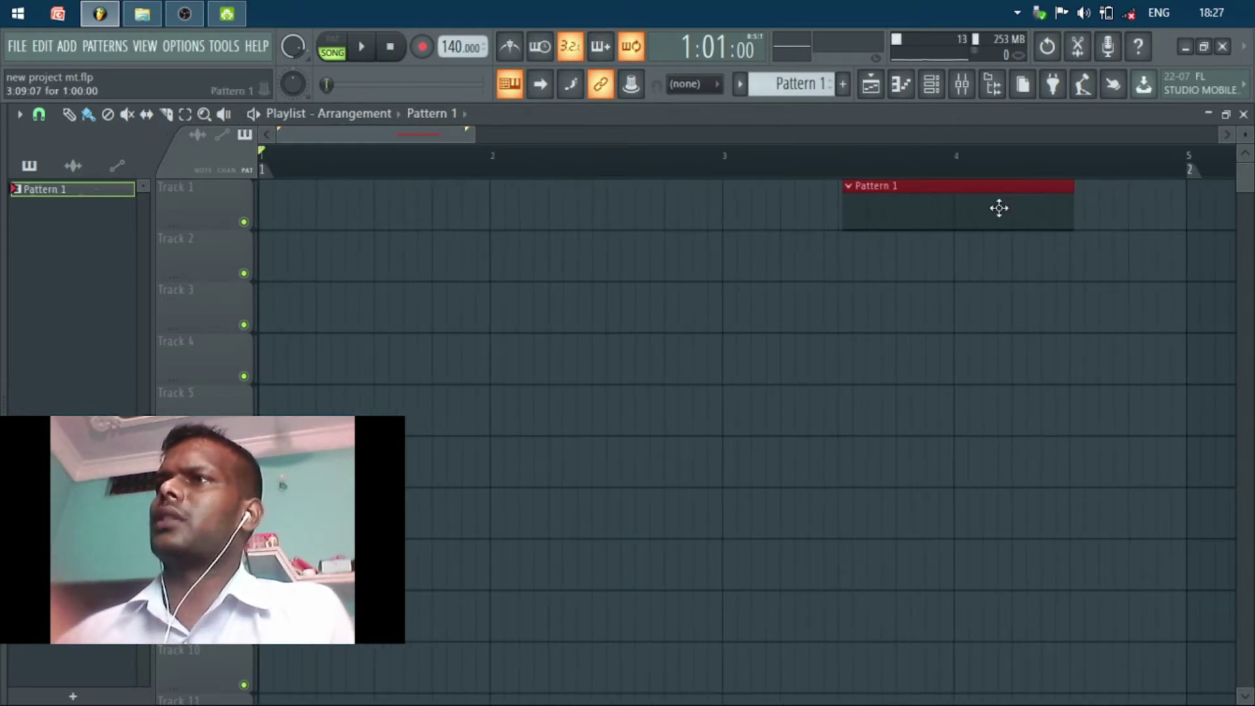
pyautogui.moveTo(998, 207); pyautogui.dragTo(324, 205)
pyautogui.moveTo(482, 205); pyautogui.dragTo(1183, 246)
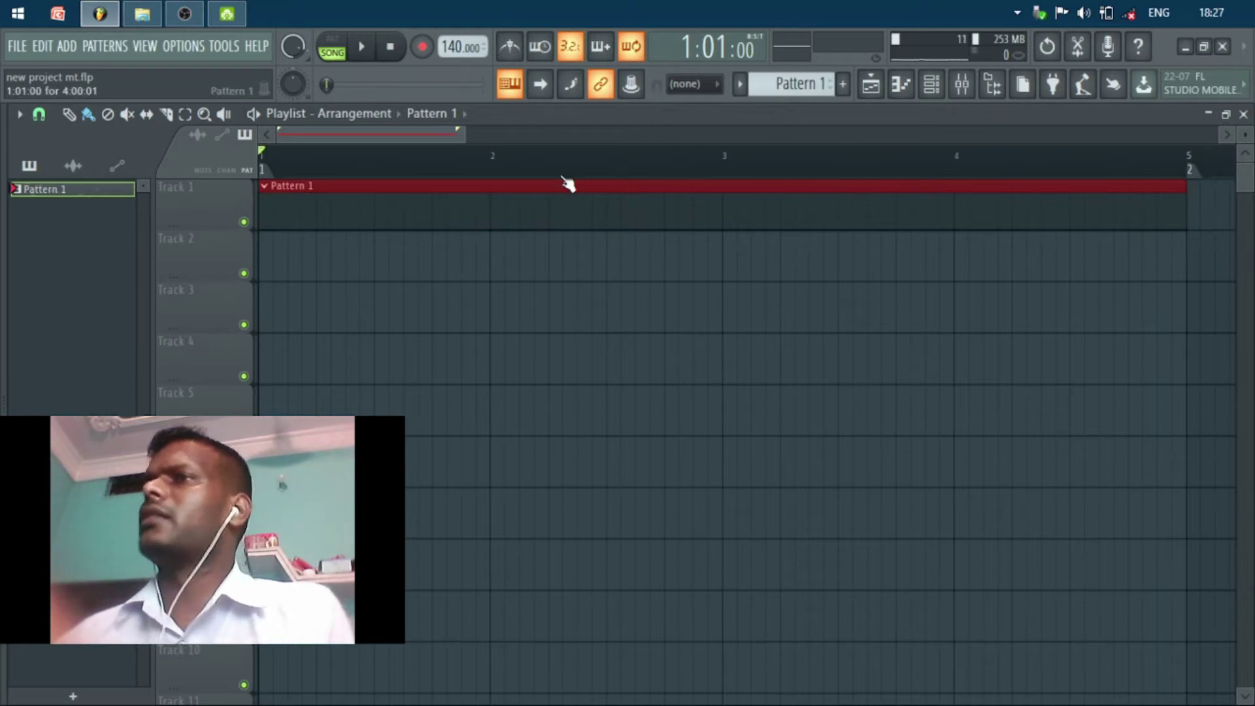
pyautogui.scroll(5, 382, 134)
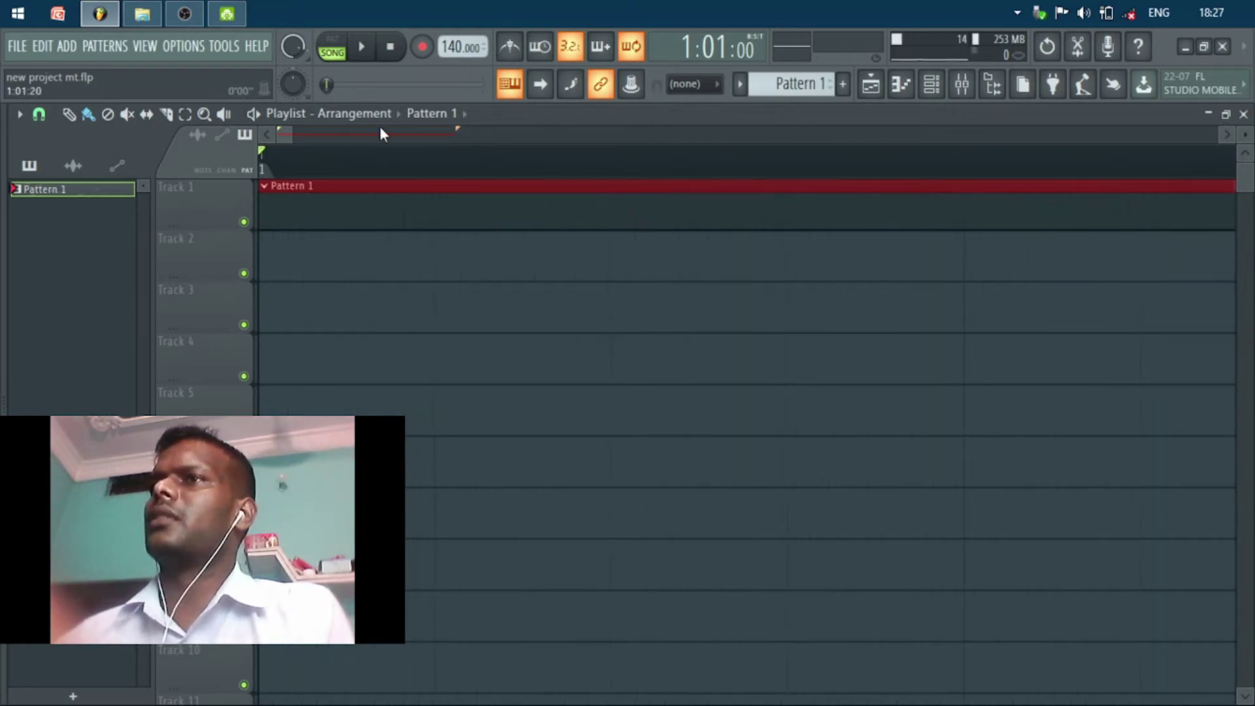
pyautogui.moveTo(284, 134); pyautogui.dragTo(456, 162)
pyautogui.moveTo(616, 201); pyautogui.dragTo(609, 204)
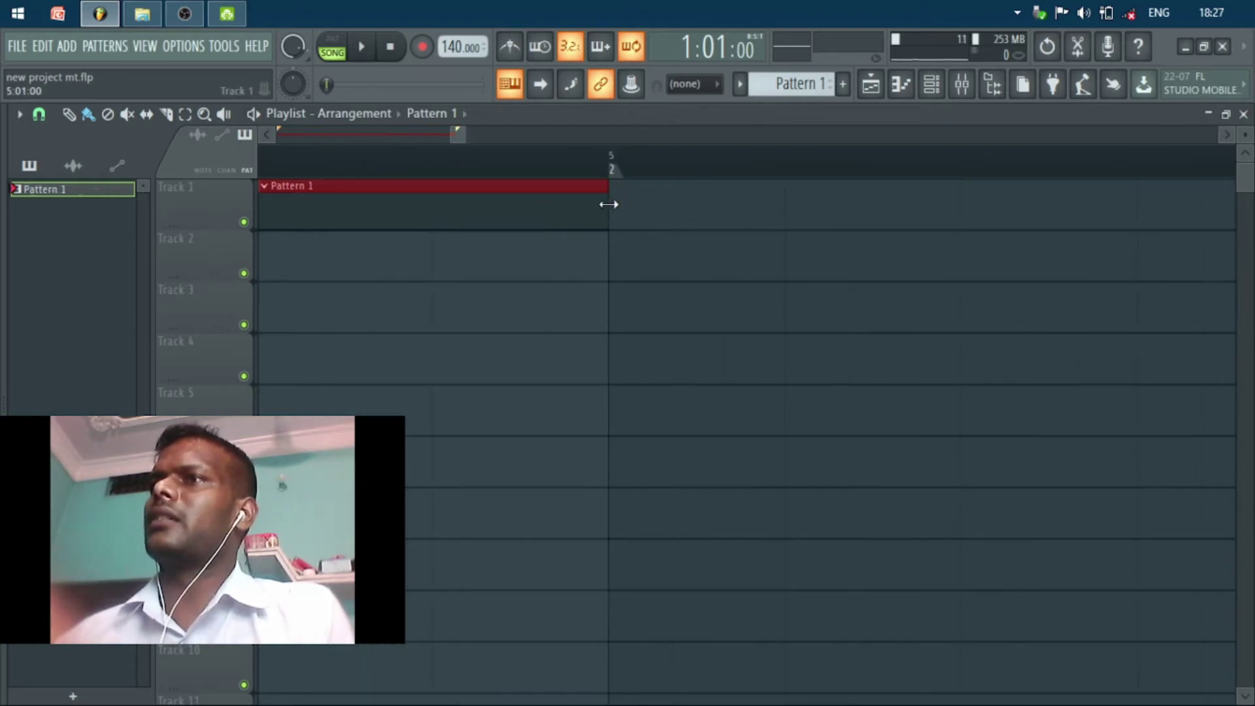
pyautogui.moveTo(464, 133); pyautogui.dragTo(273, 134)
# - Restore the playlist to its smaller size and open the FL Keys #2 piano roll
pyautogui.click(1225, 114)
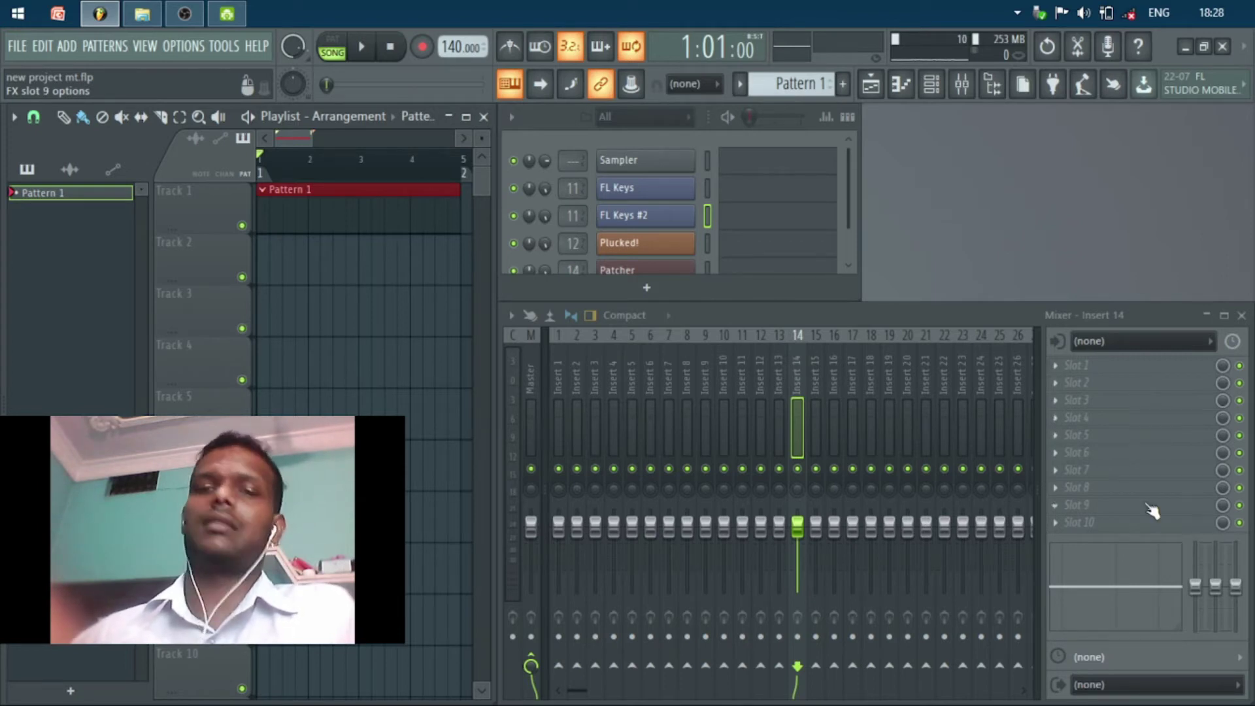
pyautogui.press('F7')
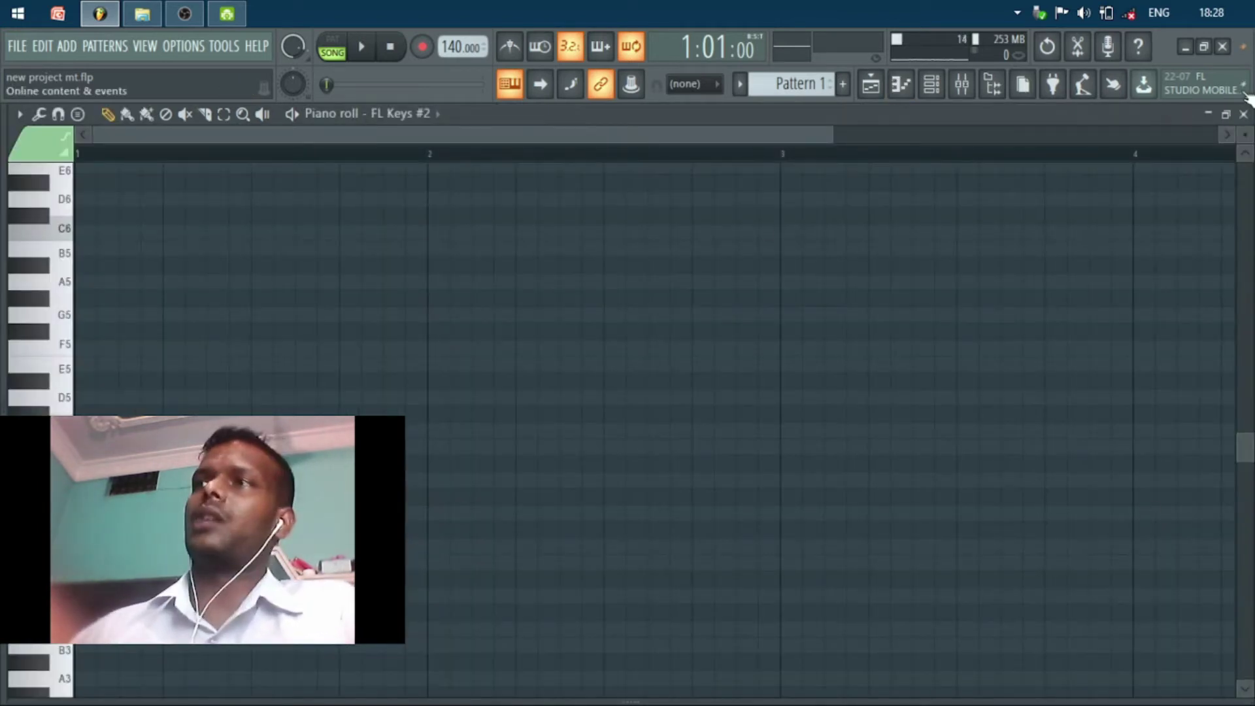
# - Restore the piano roll to its smaller size and enlarge the channel rack until all five channels are visible
pyautogui.click(1233, 114)
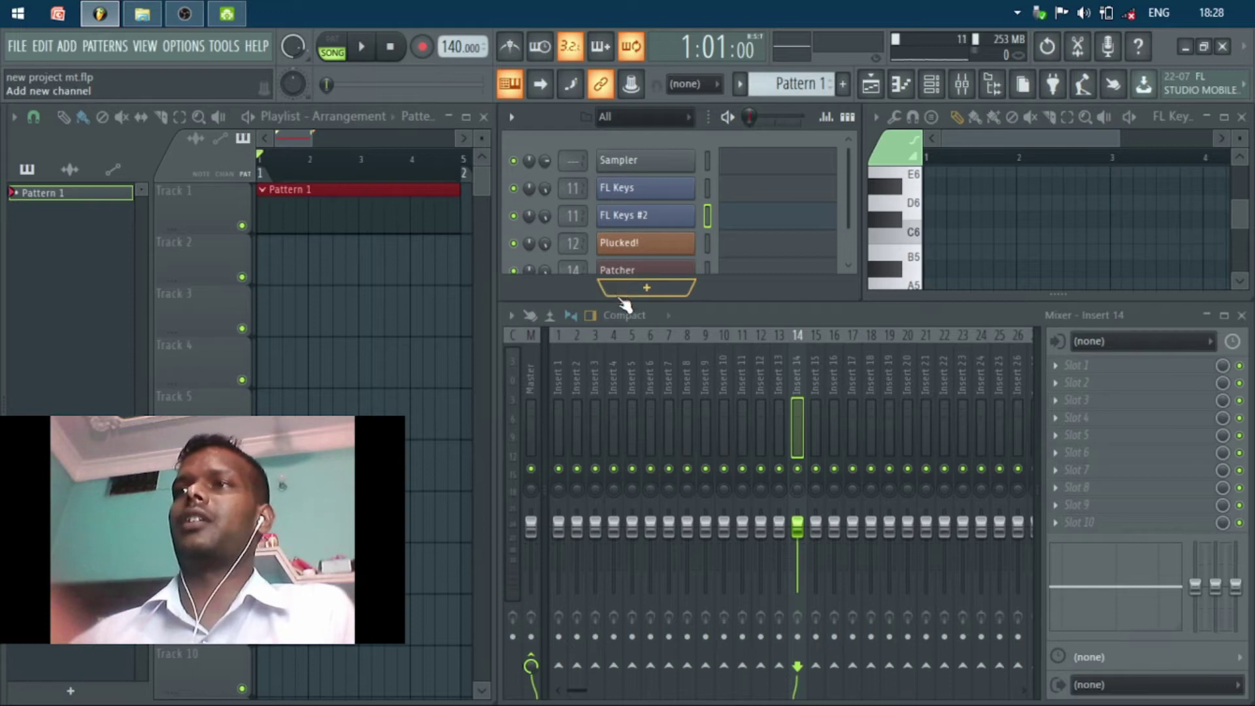
pyautogui.moveTo(596, 304); pyautogui.dragTo(606, 334)
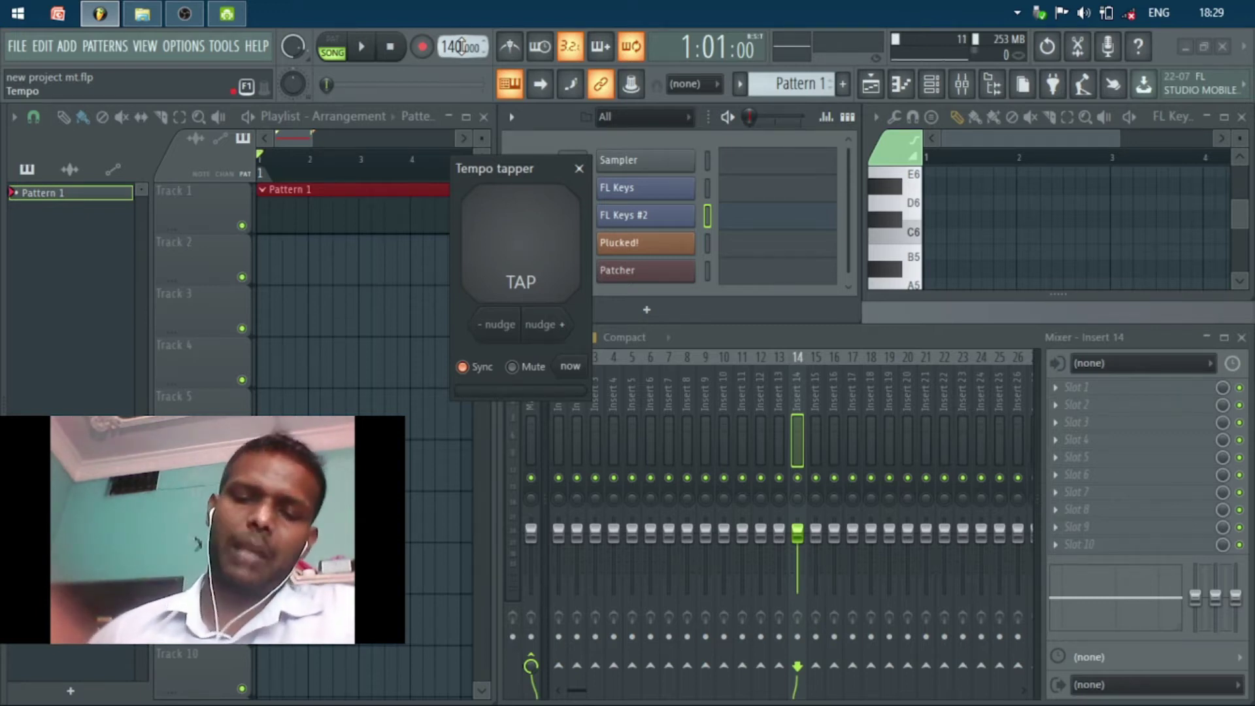
# - Set the project tempo to 55 BPM by tapping it in the tempo tapper, and close the tapper
pyautogui.press('r')
pyautogui.press('r')
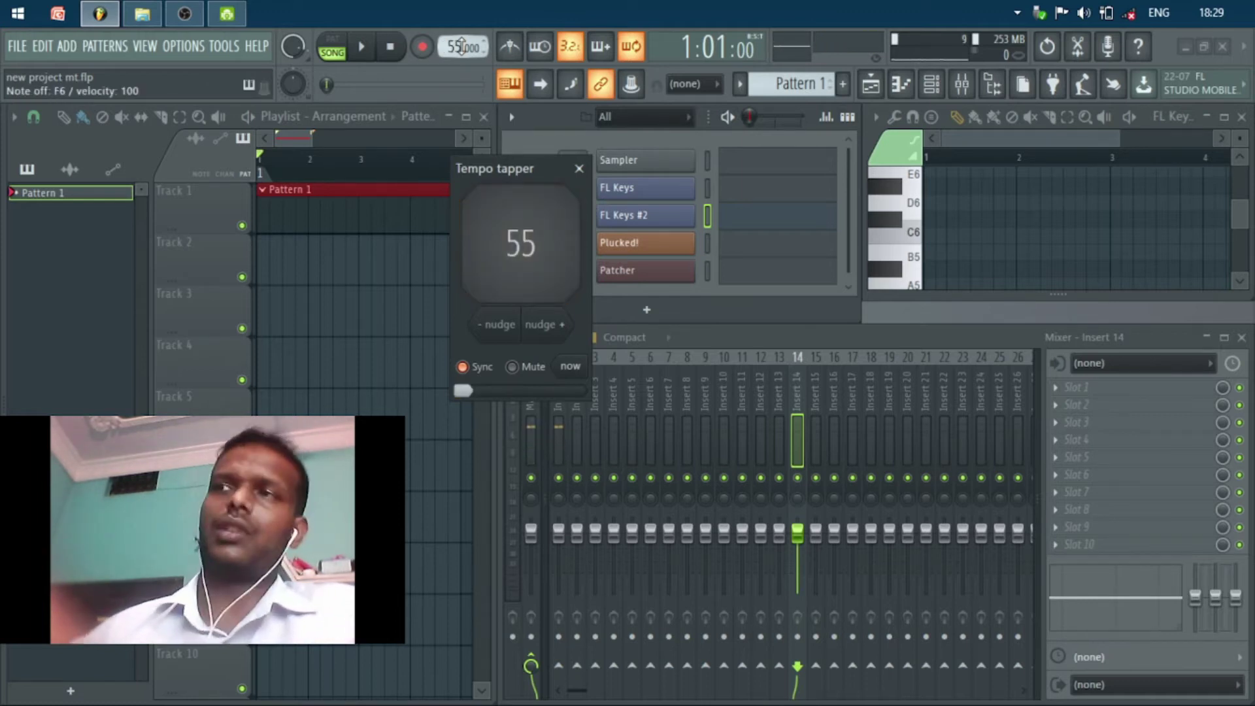
pyautogui.click(579, 168)
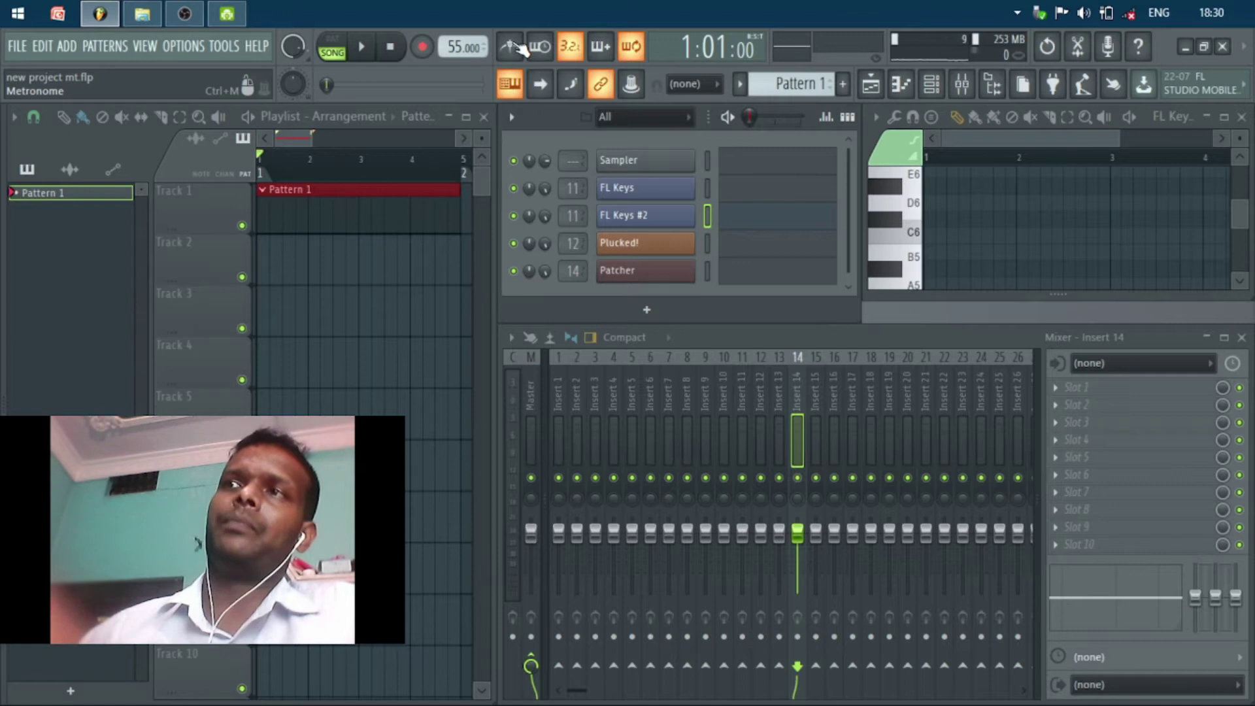
# - Turn off the option that plays piano notes from the typing keyboard
pyautogui.click(511, 90)
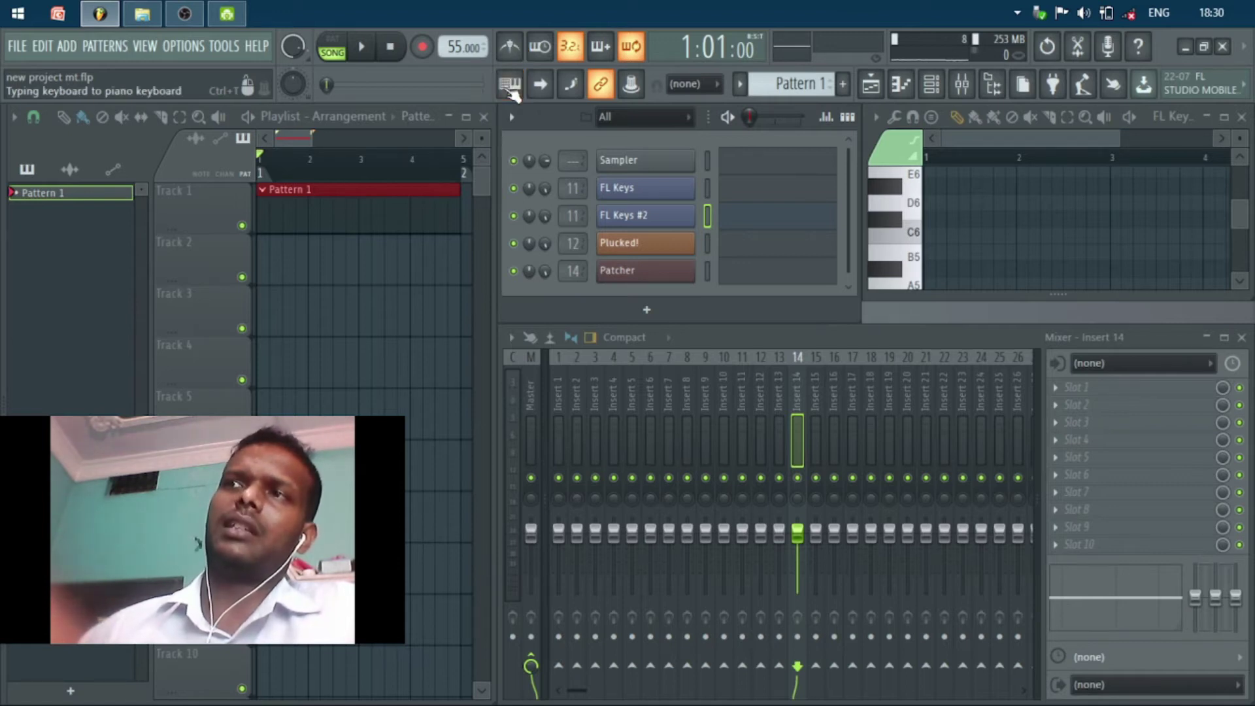
pyautogui.click(511, 90)
pyautogui.click(511, 90)
pyautogui.click(511, 90)
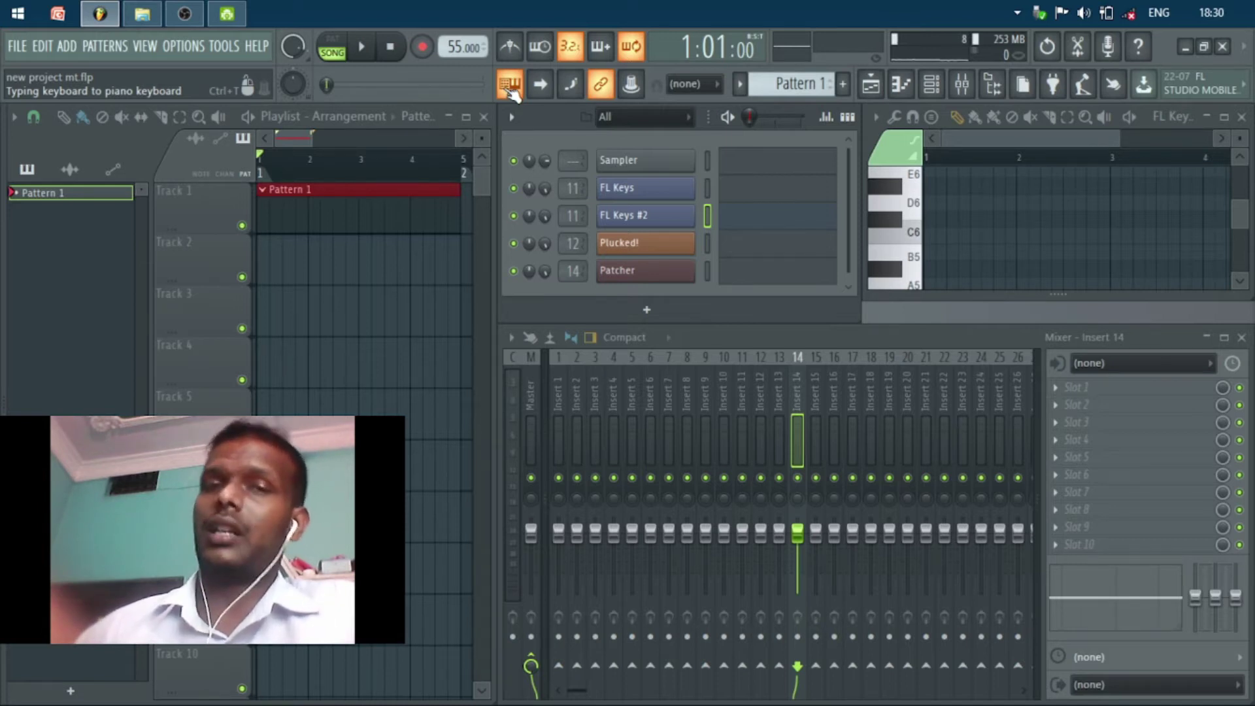
pyautogui.click(511, 90)
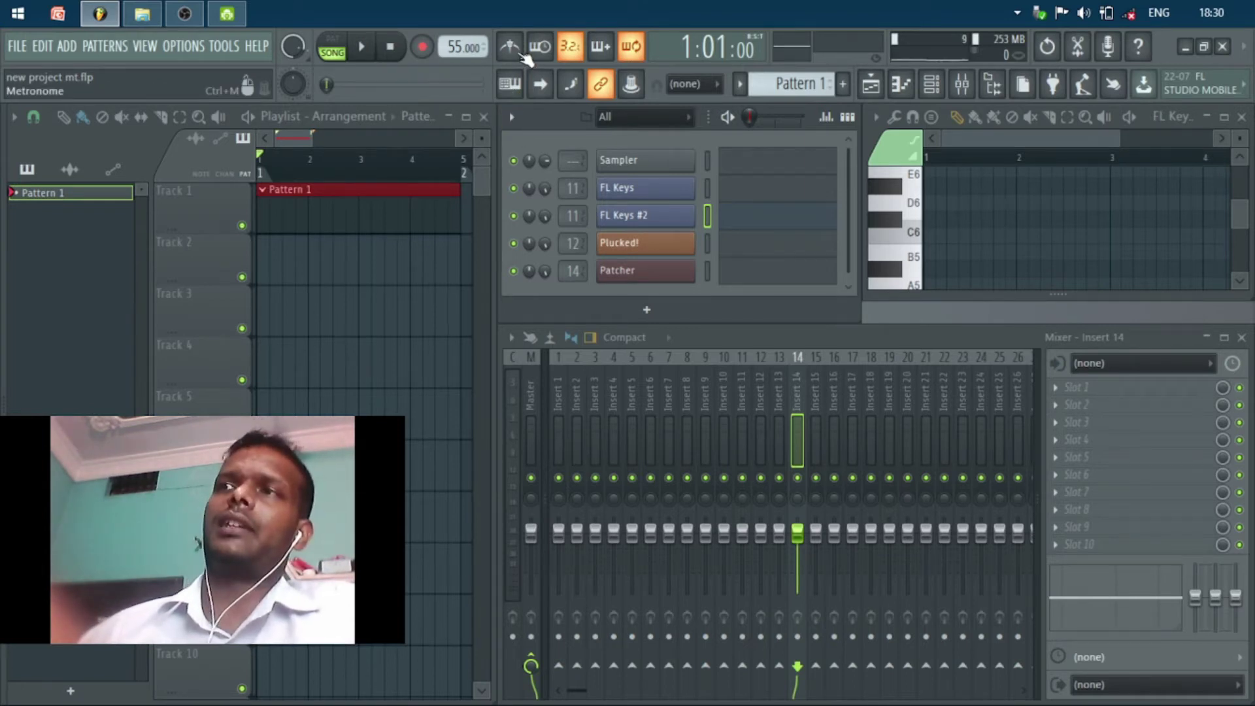
# - Enable the metronome and play the song briefly to hear its click
pyautogui.click(521, 55)
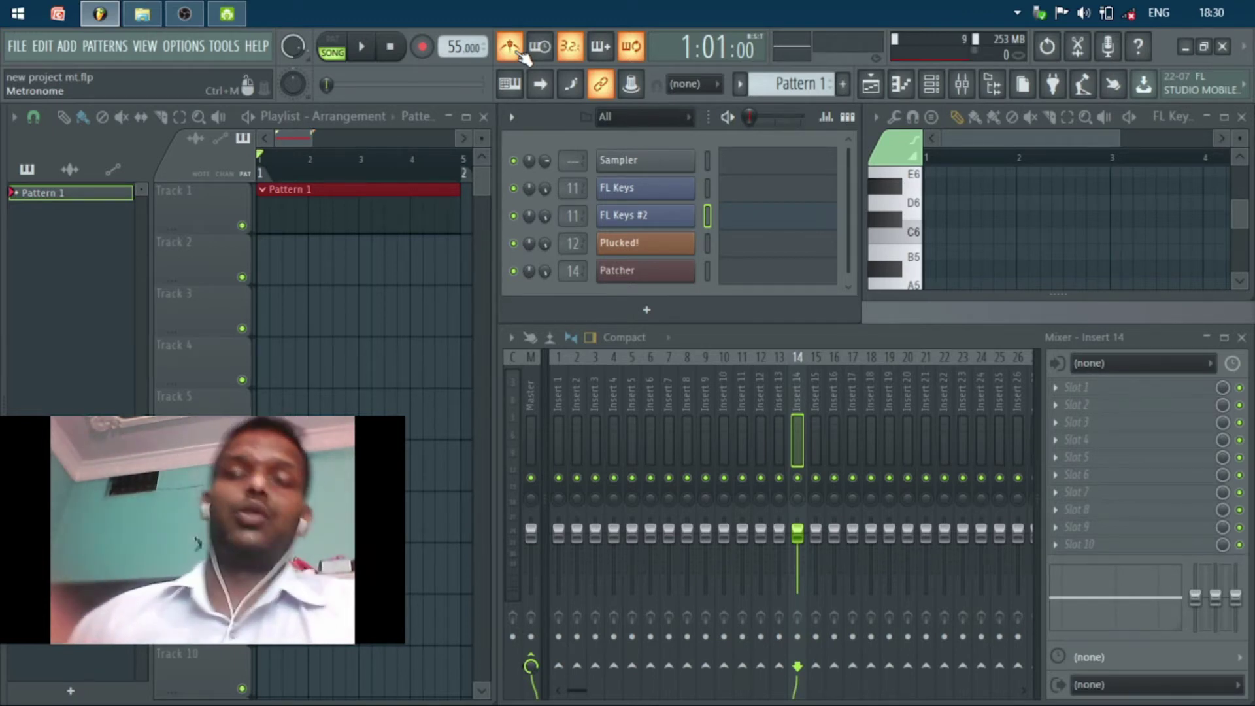
pyautogui.press('space')
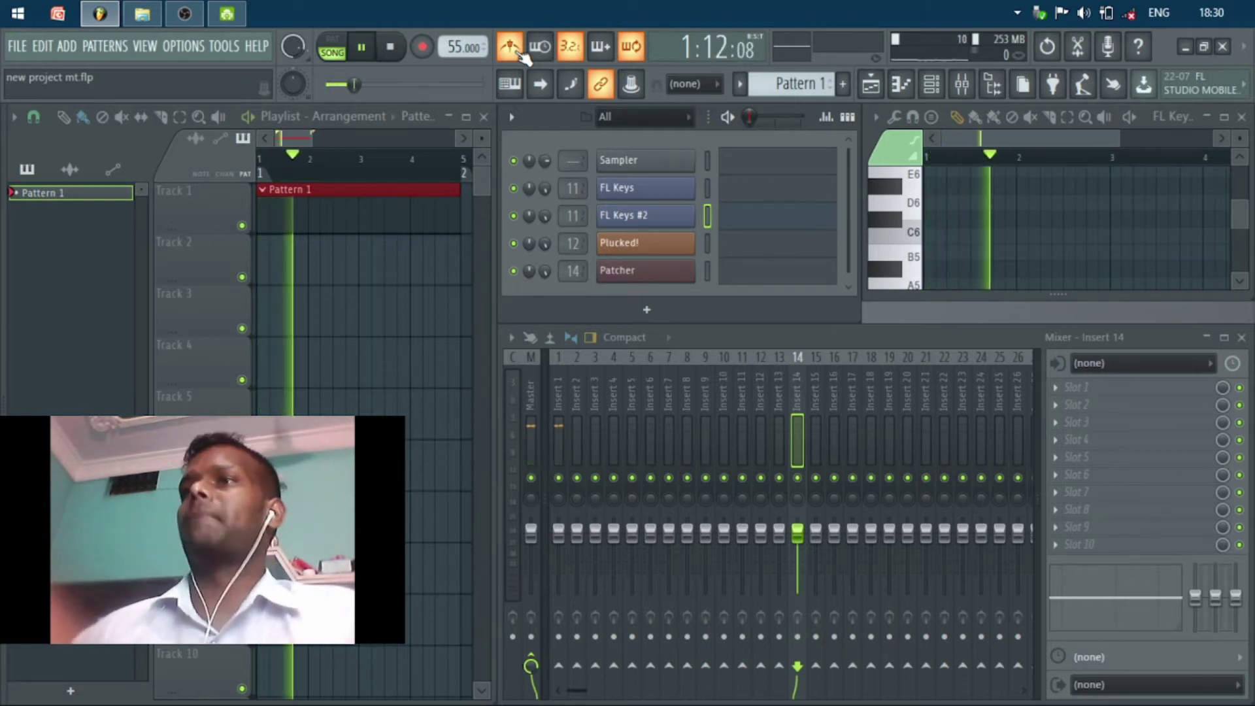
pyautogui.press('space')
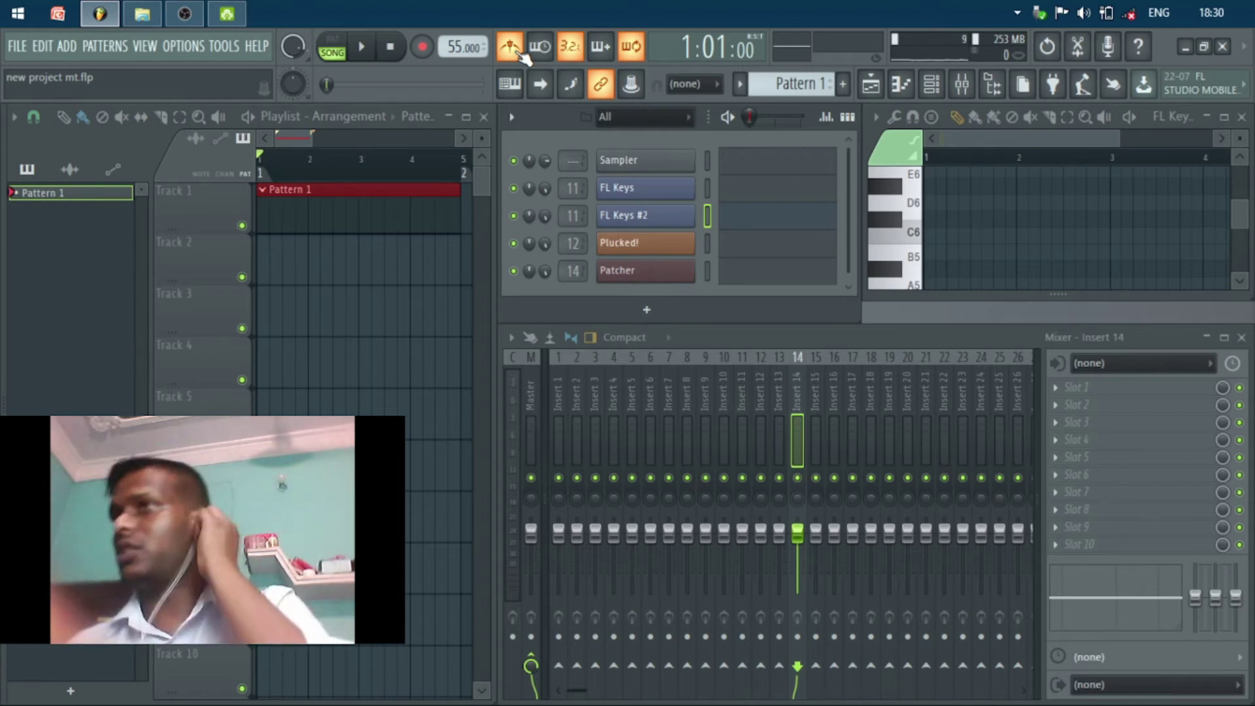
# - Toggle the countdown before recording, leave it enabled, and briefly start and stop playback
pyautogui.click(573, 54)
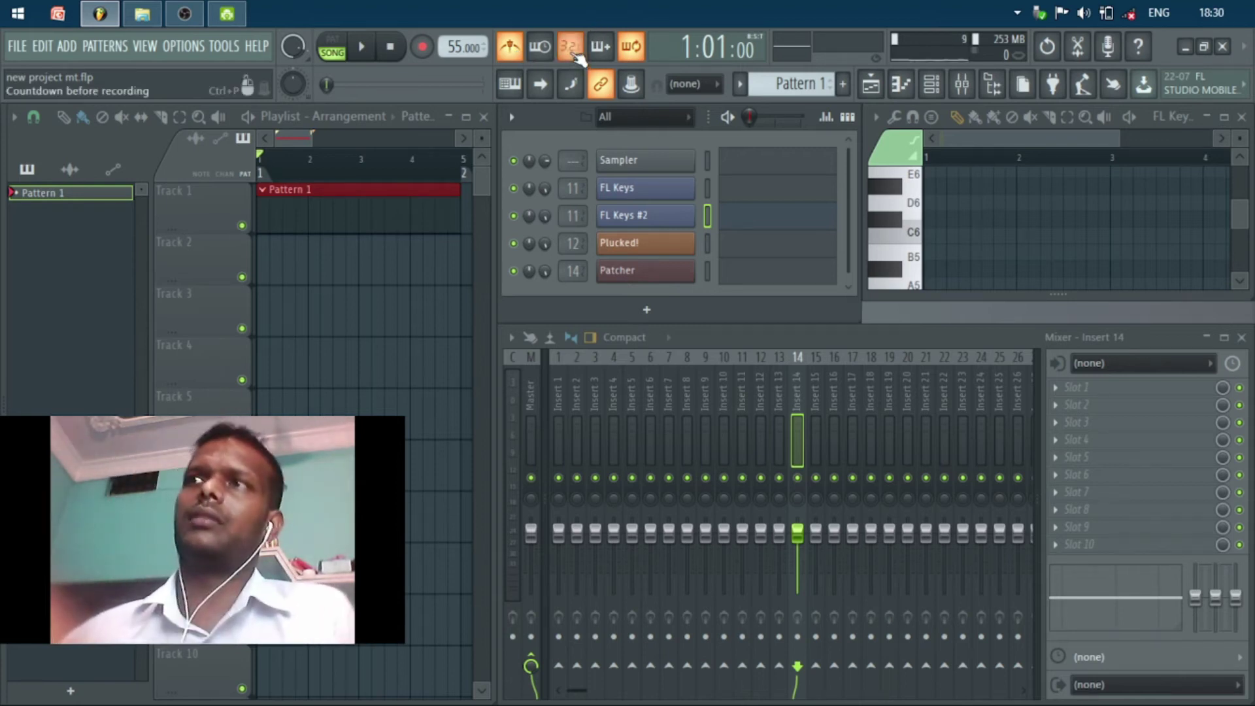
pyautogui.click(575, 54)
pyautogui.click(576, 55)
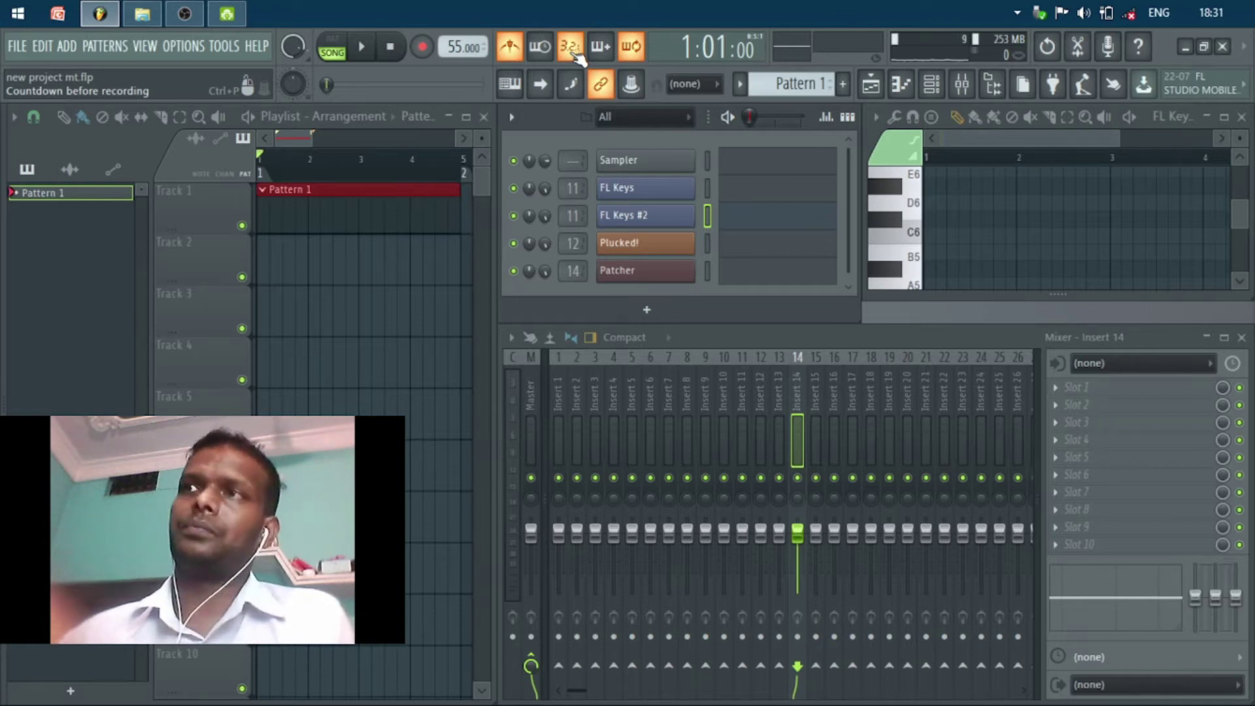
pyautogui.press('space')
pyautogui.press('space')
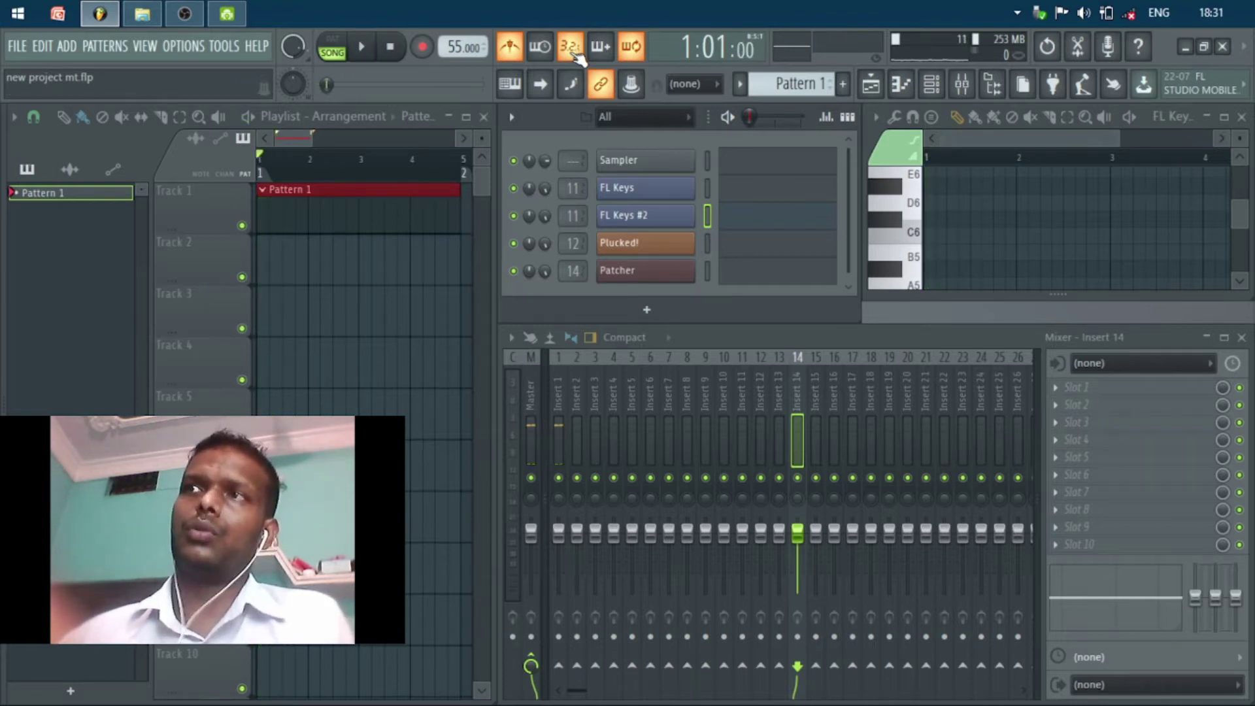
# - Toggle score recording on and off, and rehearse the FL Keys #2 part over the metronome without recording
pyautogui.click(428, 54)
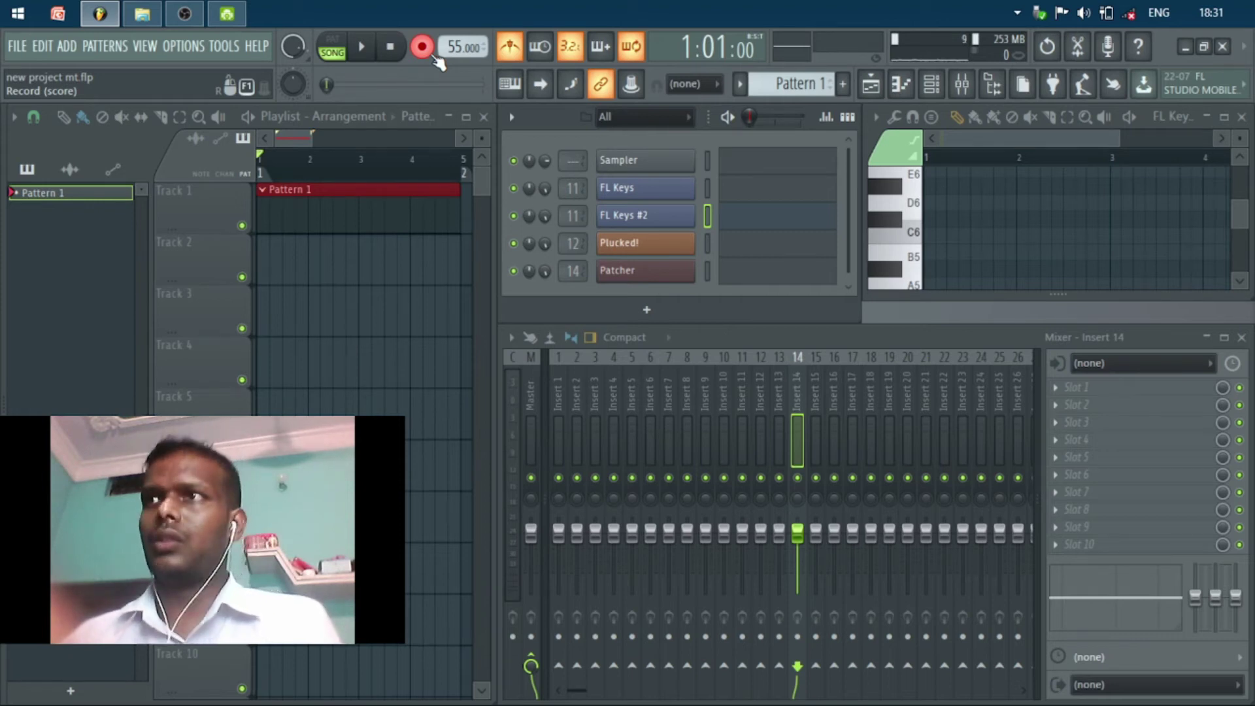
pyautogui.click(434, 58)
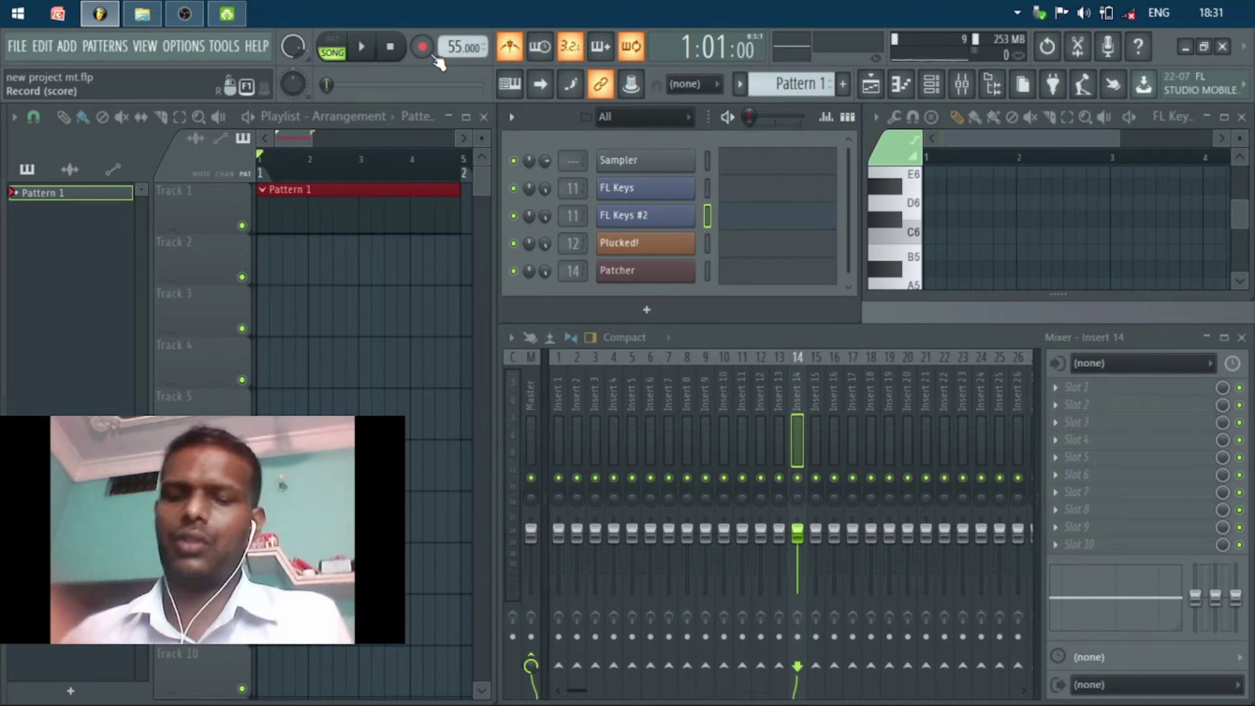
pyautogui.press('space')
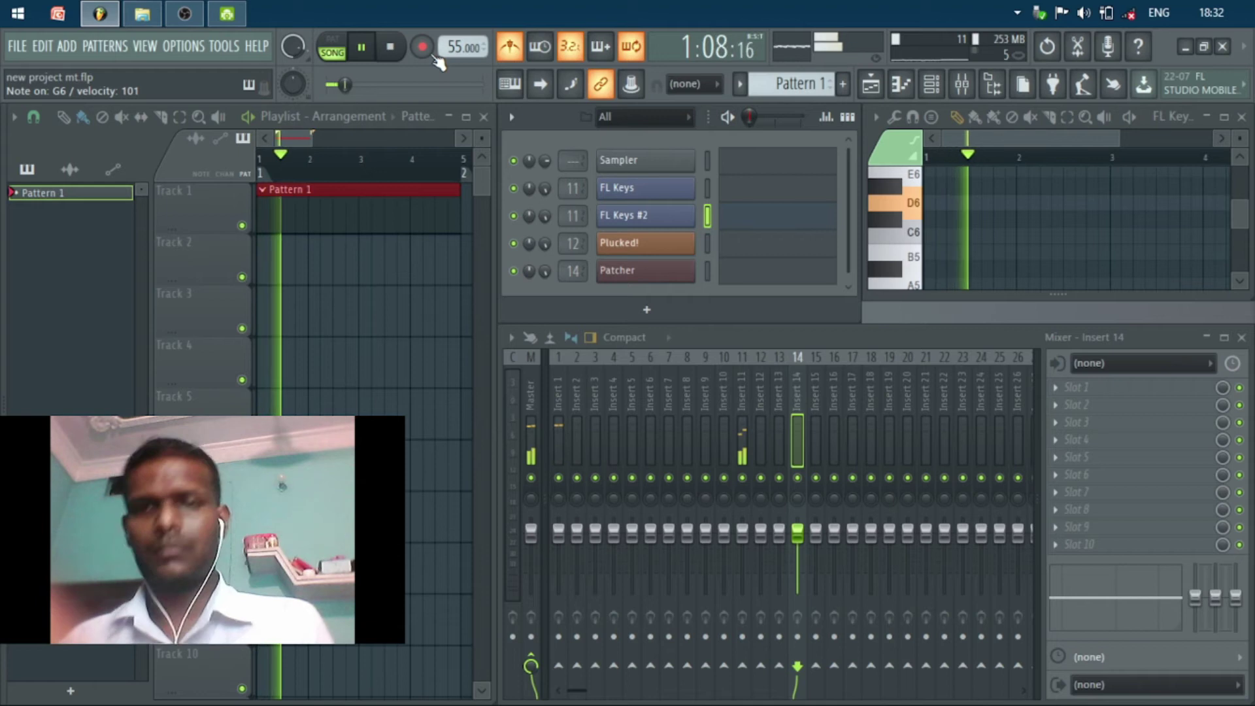
pyautogui.press('space')
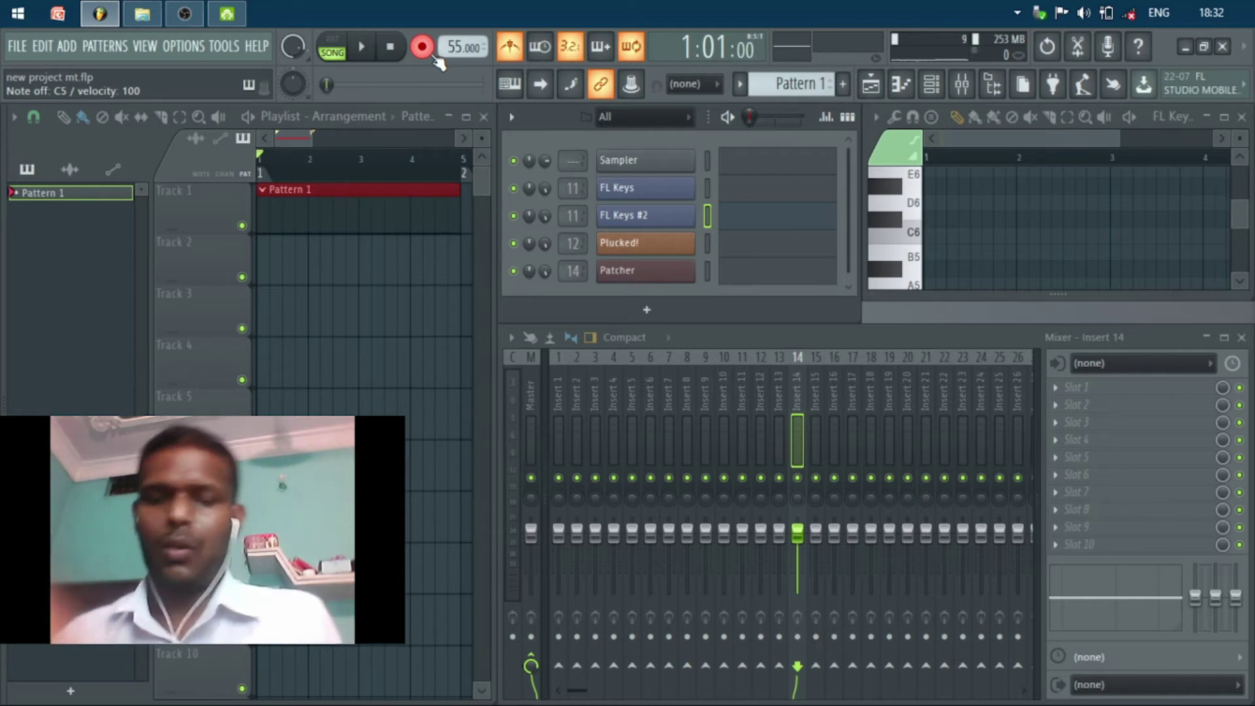
pyautogui.press('space')
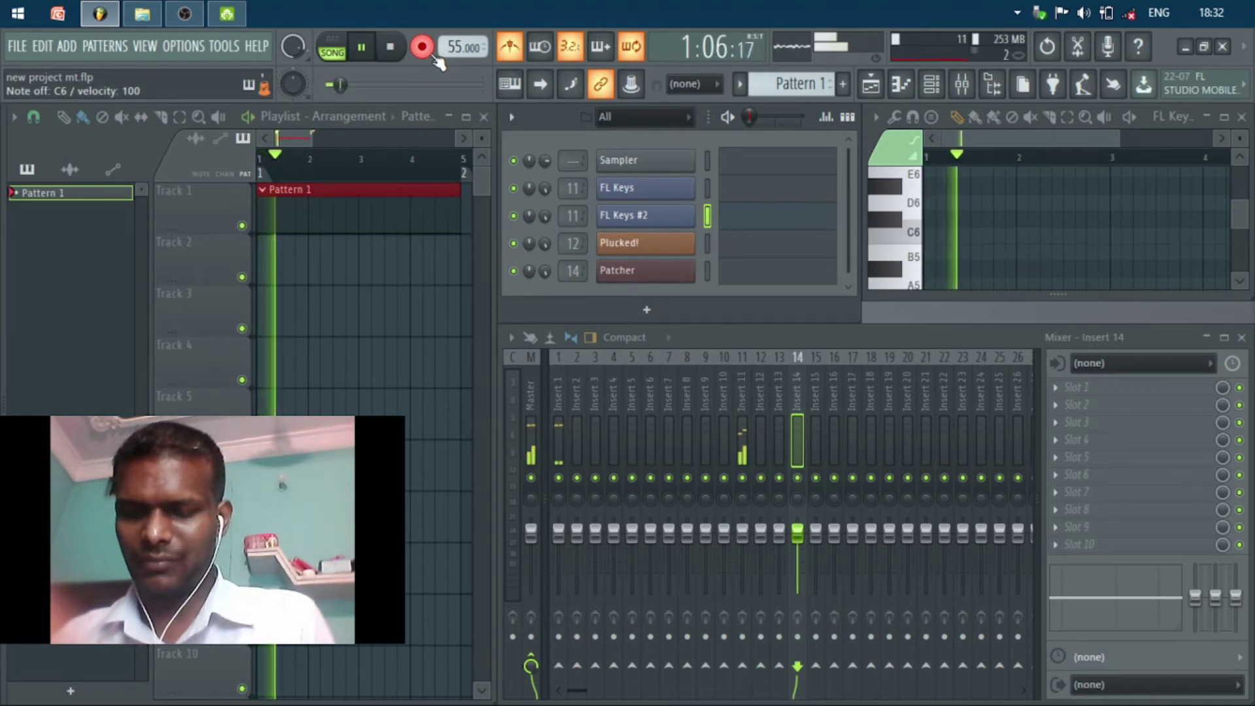
pyautogui.press('space')
pyautogui.hotkey('ctrl', 'z')
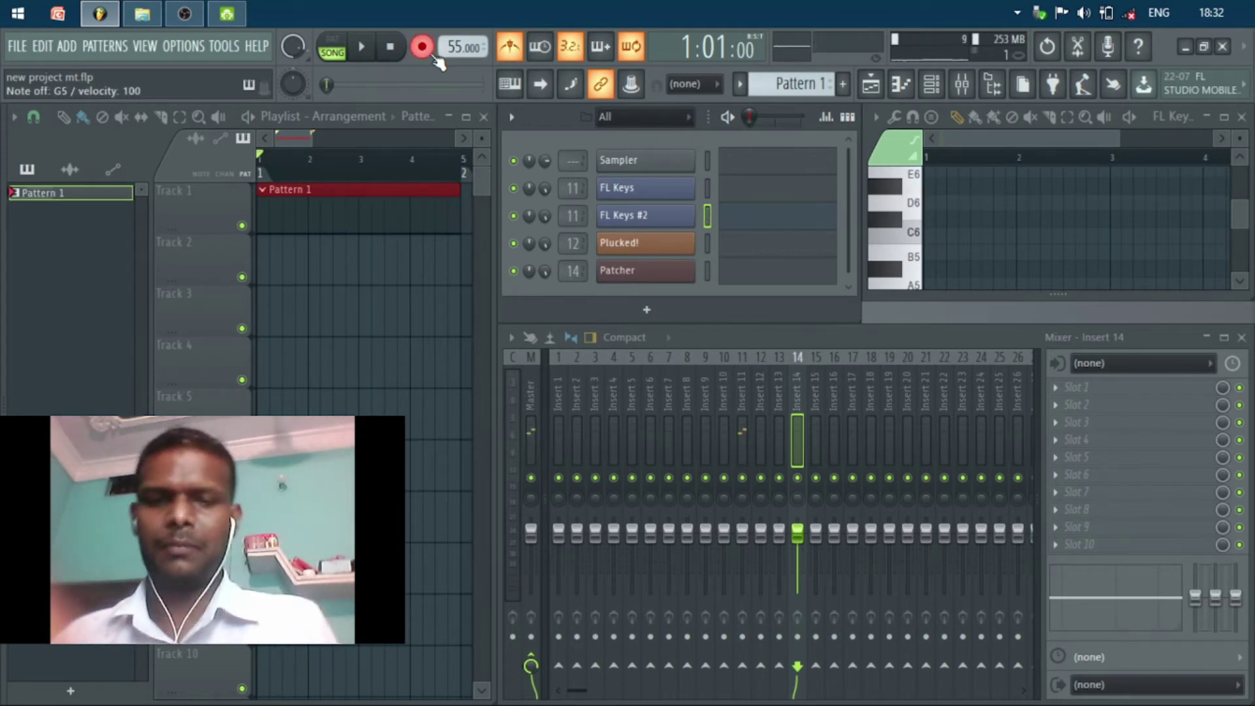
# - Record about two bars on FL Keys #2, playing G5, F5, E5 and C5 under repeated D6 and G6, and maximize its piano roll
pyautogui.press('space')
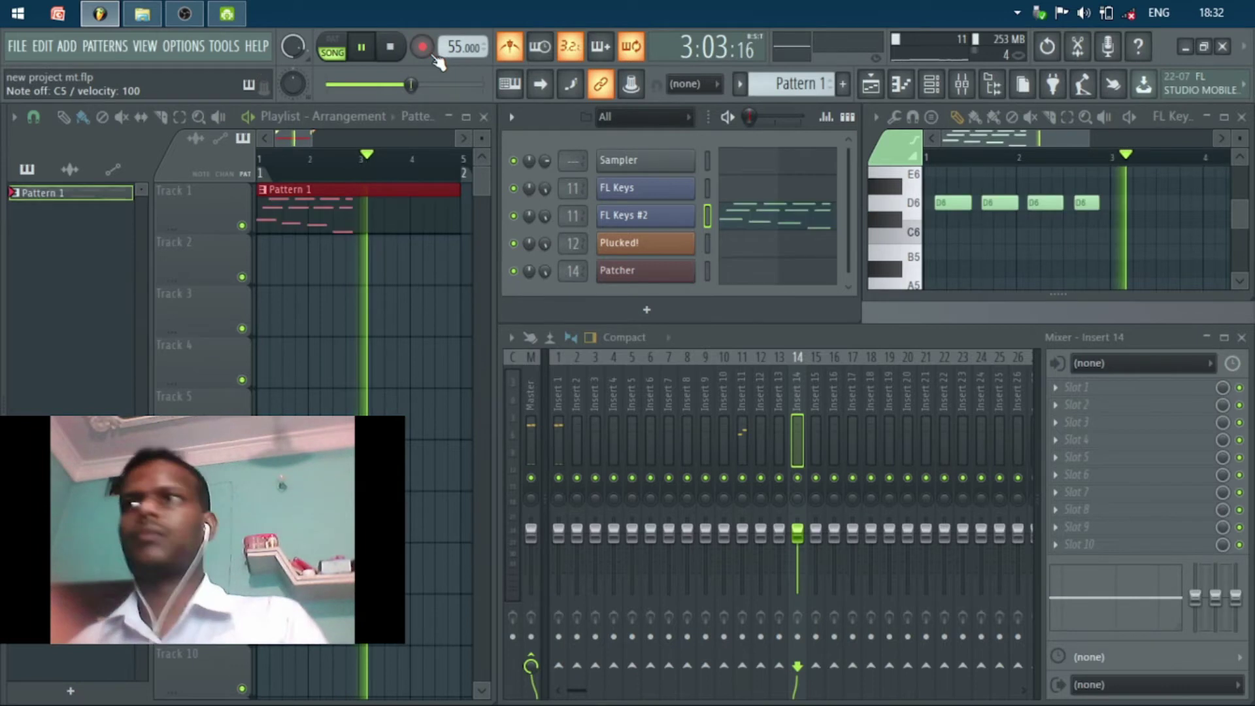
pyautogui.press('space')
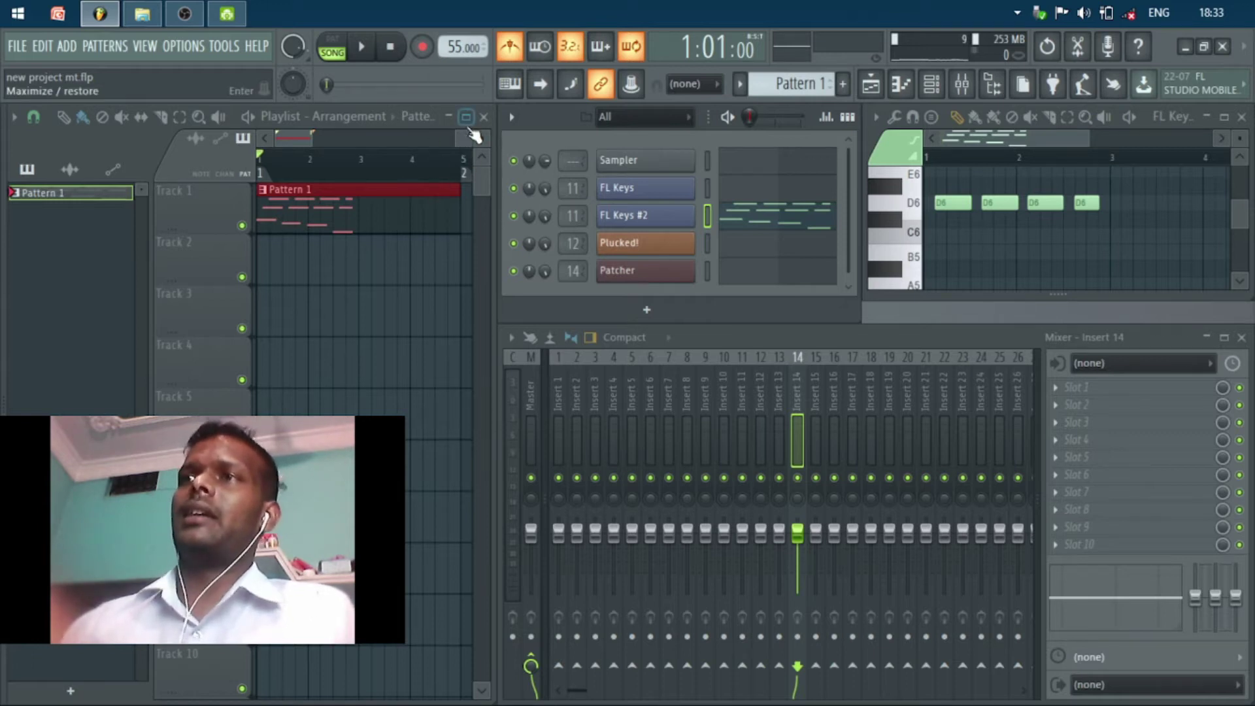
pyautogui.click(1224, 116)
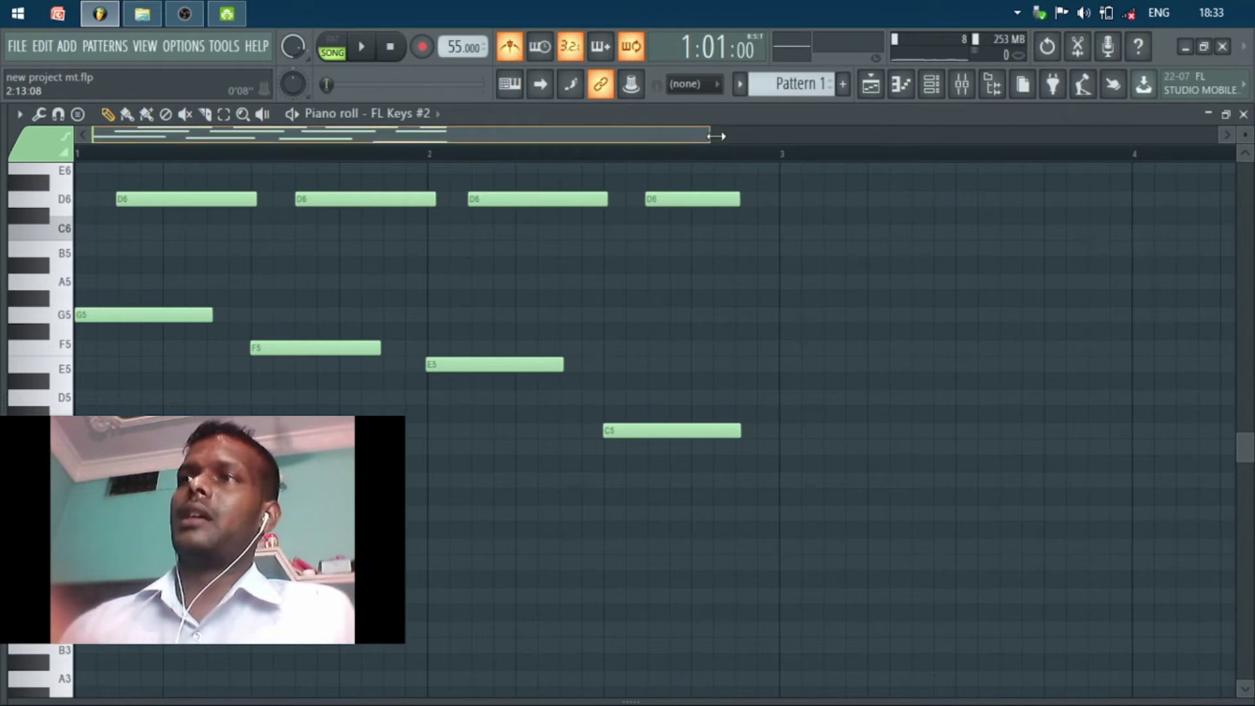
# - Add piano roll time markers named 1 at bar 1 and 12 at the start of bar 4
pyautogui.moveTo(716, 137); pyautogui.dragTo(740, 137)
pyautogui.scroll(2, 740, 534)
pyautogui.scroll(3, 740, 535)
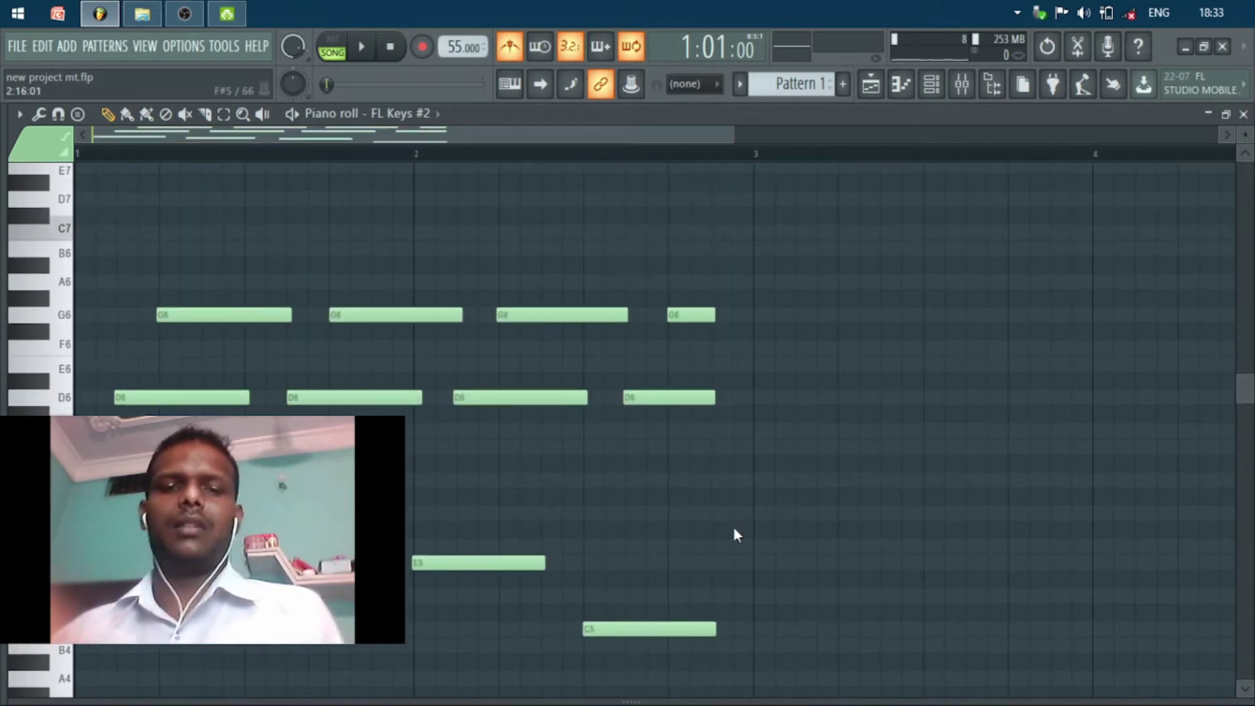
pyautogui.hotkey('alt', 't')
pyautogui.write('1')
pyautogui.press('Return')
pyautogui.hotkey('alt', 't')
pyautogui.write('12')
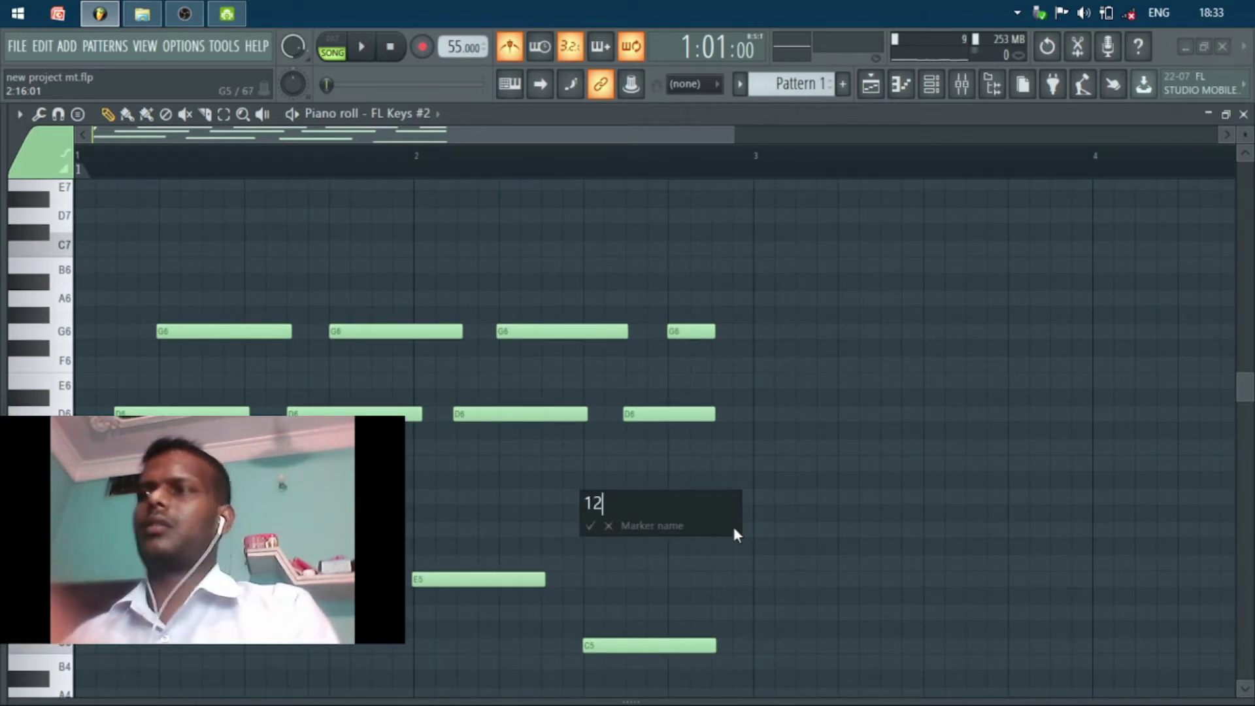
pyautogui.press('Return')
pyautogui.moveTo(85, 168)
pyautogui.mouseDown()
pyautogui.moveTo(448, 210)
pyautogui.moveTo(1044, 224)
pyautogui.moveTo(1104, 213)
pyautogui.mouseUp()
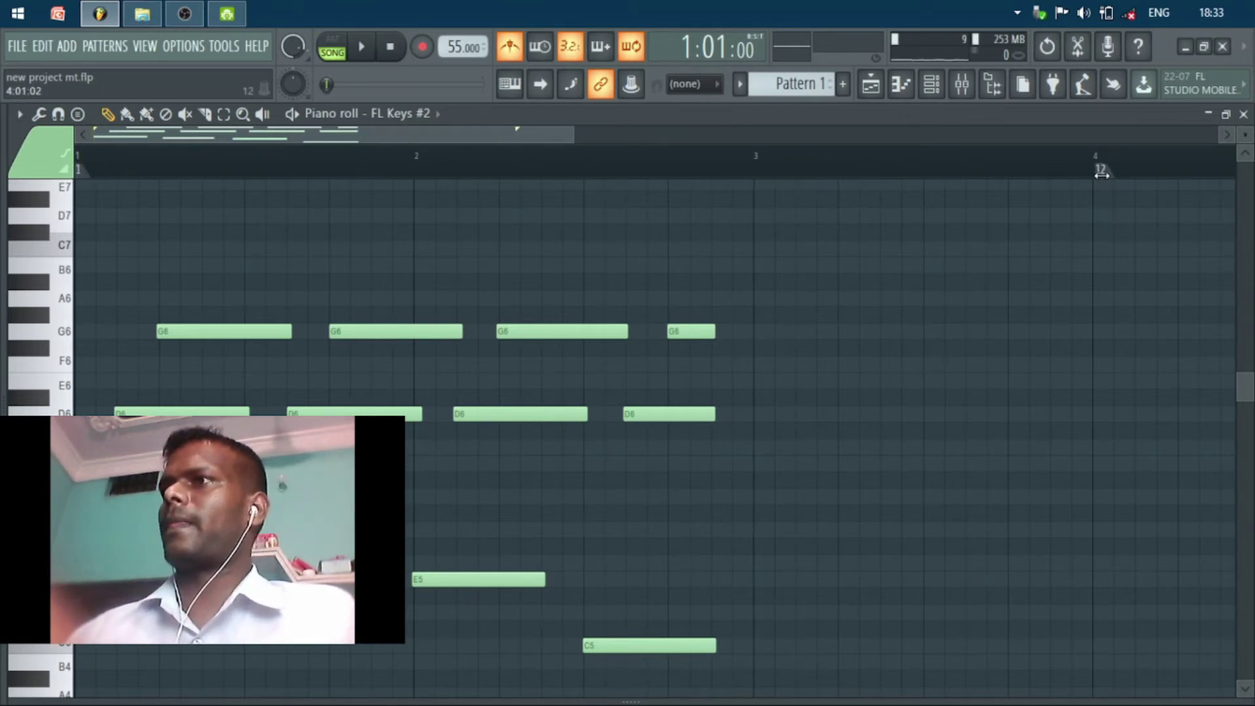
# - Rename the piano roll marker at bar 4 to 1a and move it to the start of bar 5
pyautogui.rightClick(1104, 175)
pyautogui.click(1131, 252)
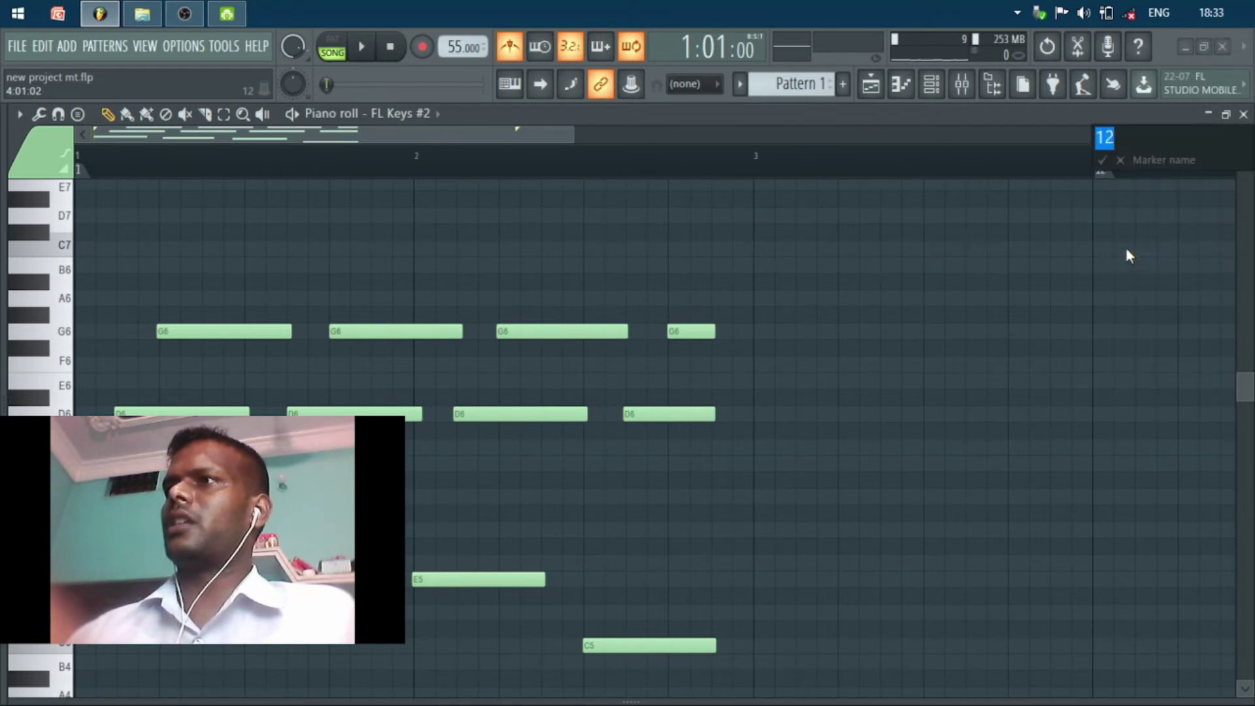
pyautogui.write('1')
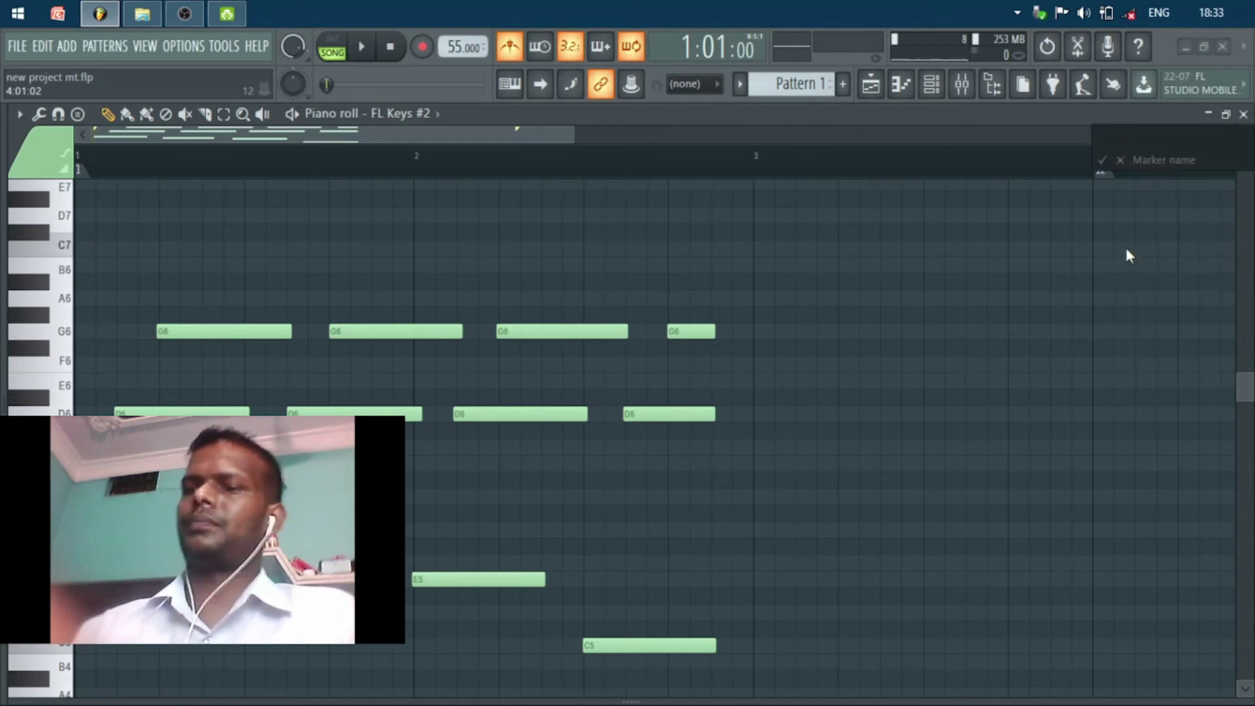
pyautogui.write('.')
pyautogui.press('BackSpace')
pyautogui.write('a')
pyautogui.press('Return')
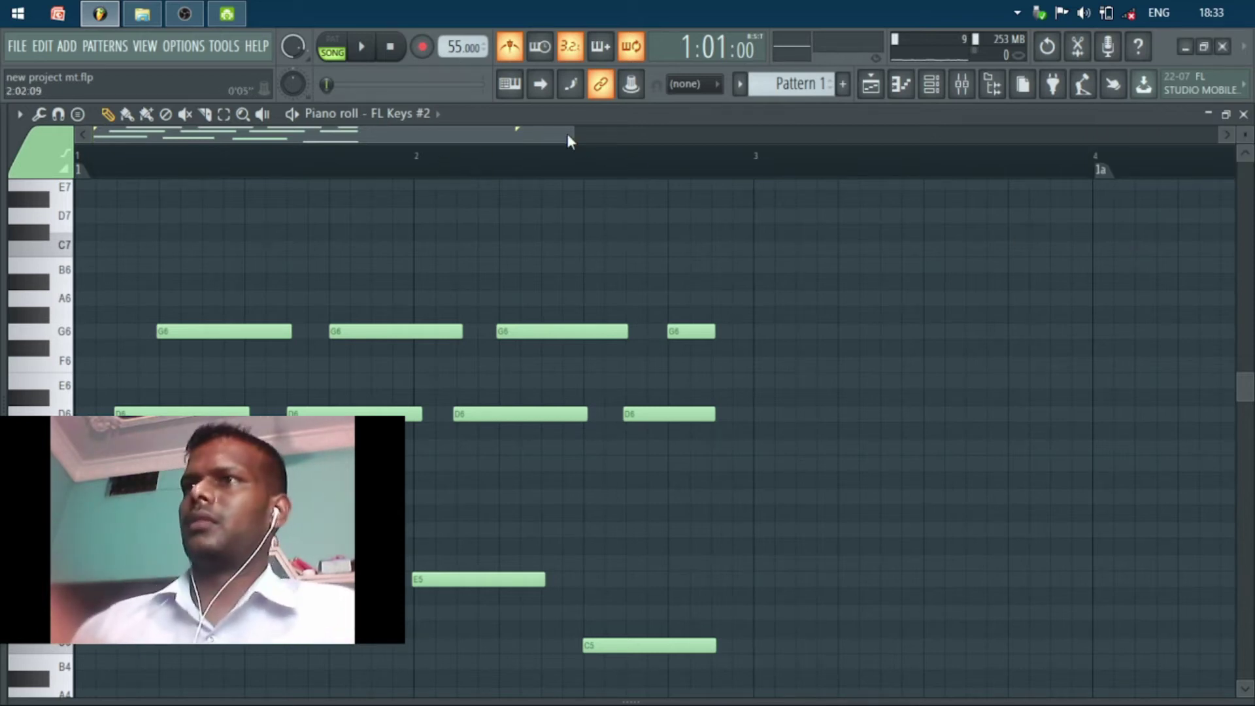
pyautogui.moveTo(613, 140); pyautogui.dragTo(954, 163)
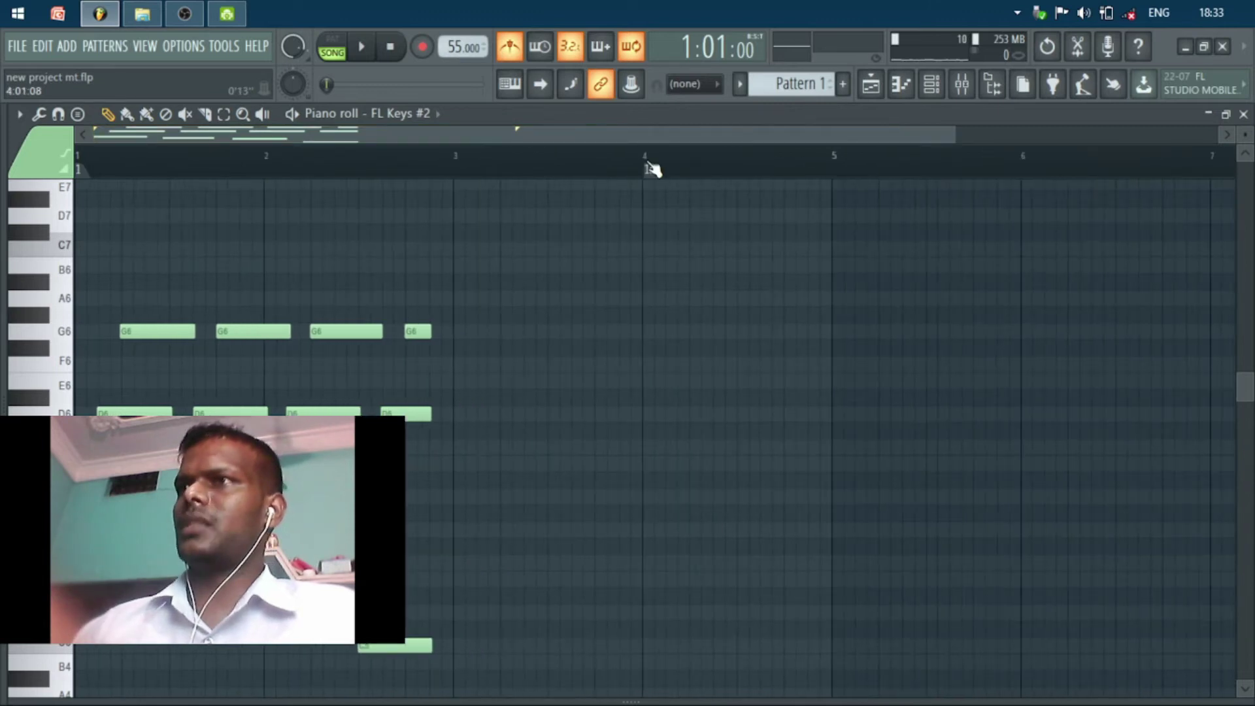
pyautogui.moveTo(760, 170); pyautogui.dragTo(1, 238)
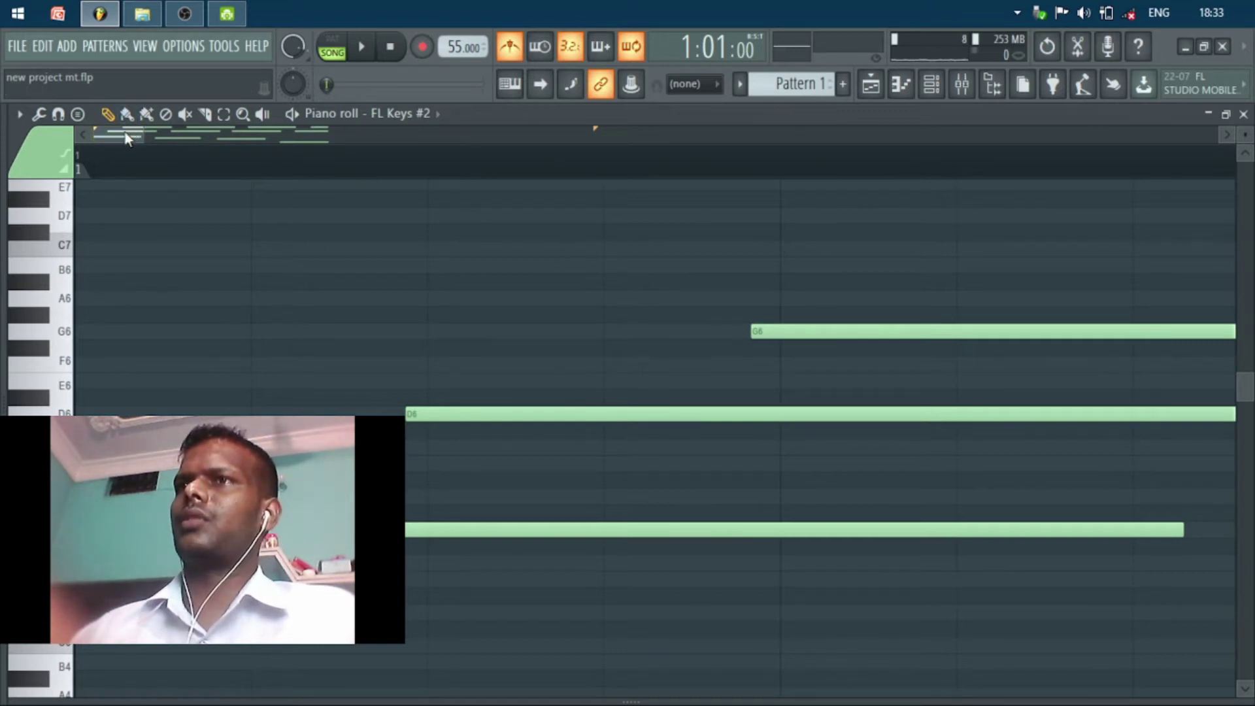
# - Select all recorded FL Keys #2 notes and quantize them twice with the Default template and Leave end time
pyautogui.hotkey('ctrl', 'a')
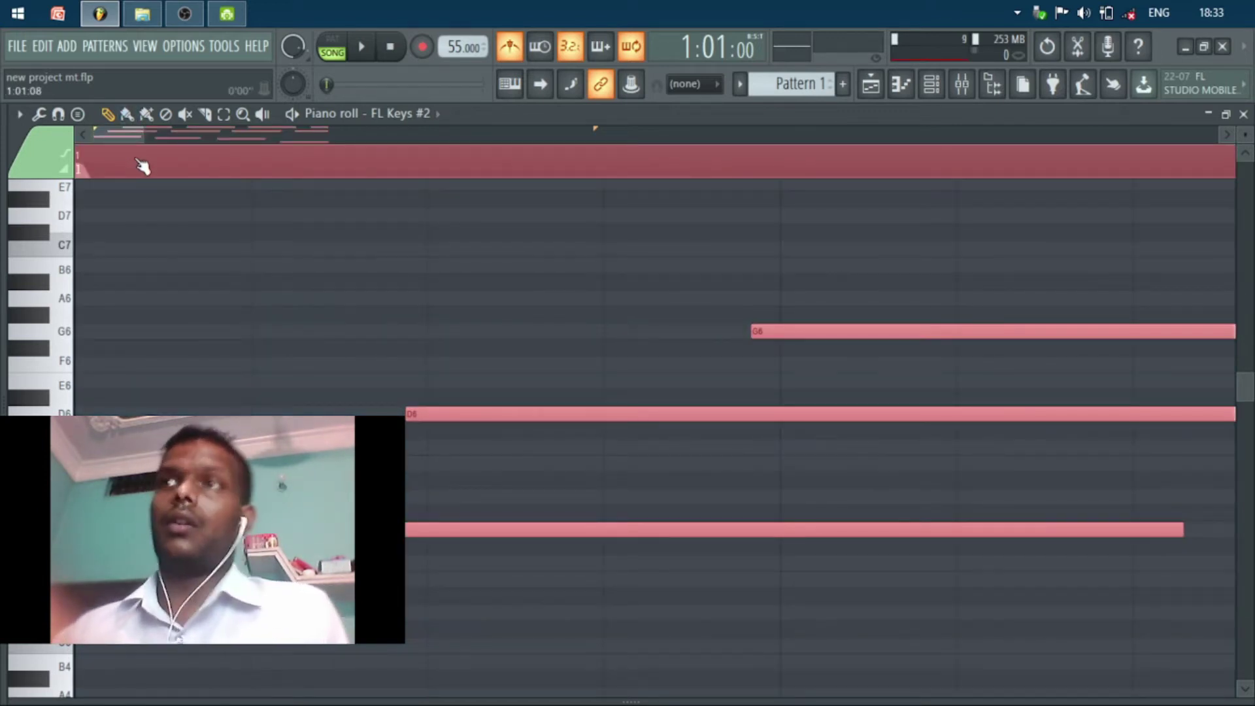
pyautogui.hotkey('alt', 'q')
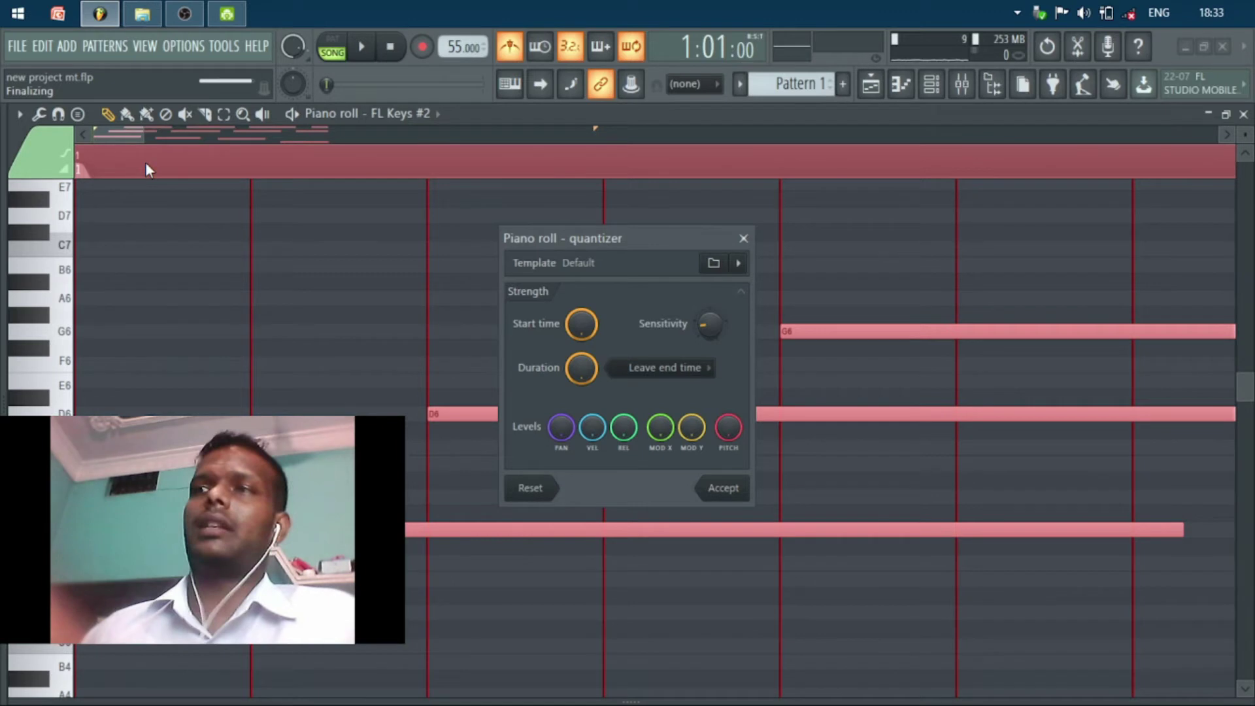
pyautogui.press('Return')
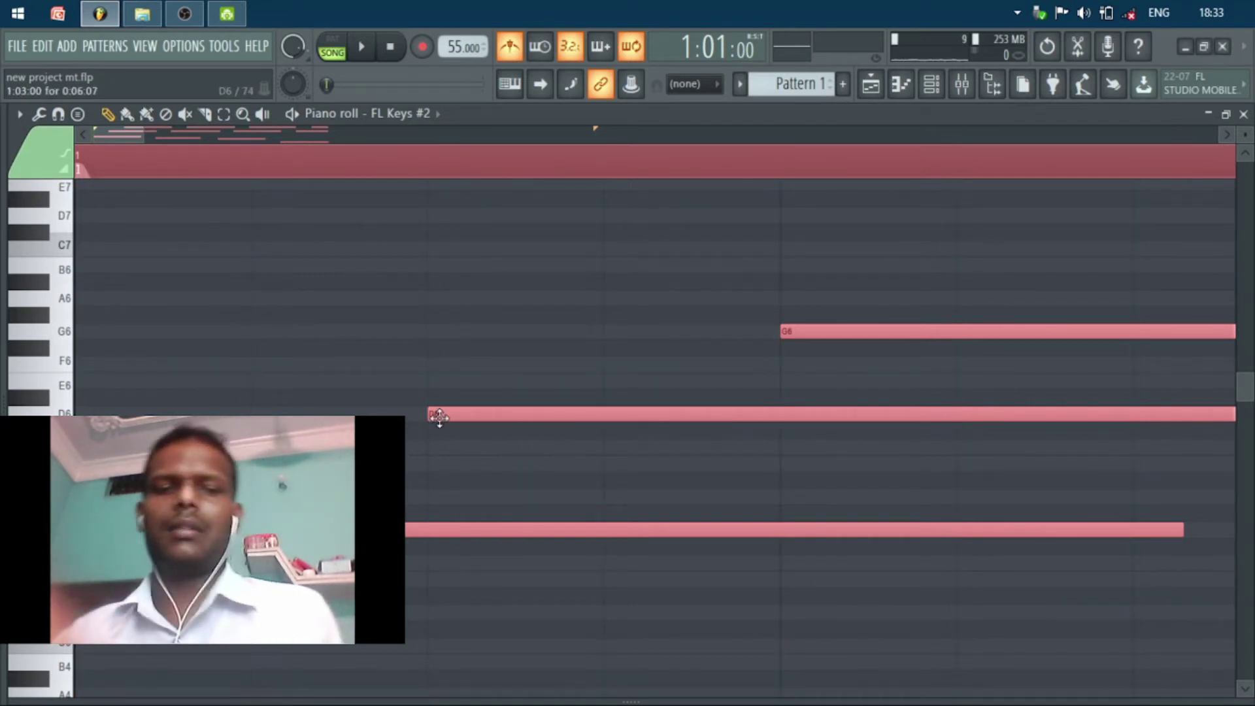
pyautogui.hotkey('alt', 'q')
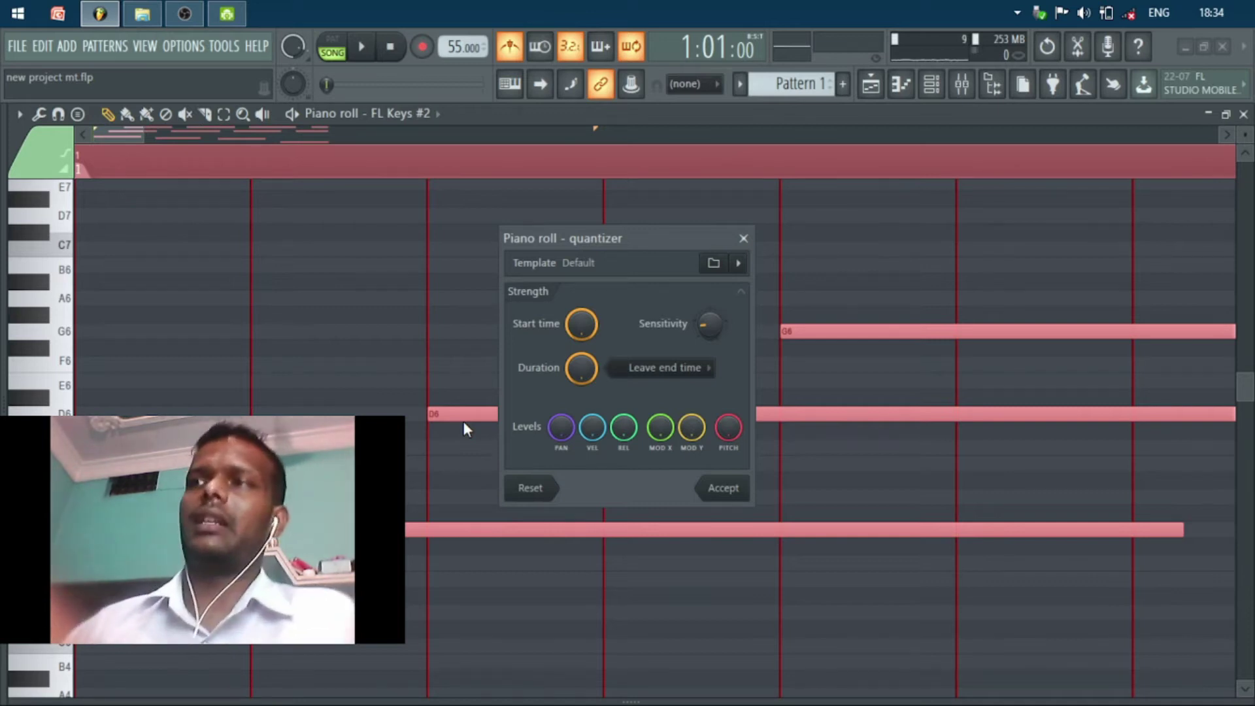
pyautogui.press('Return')
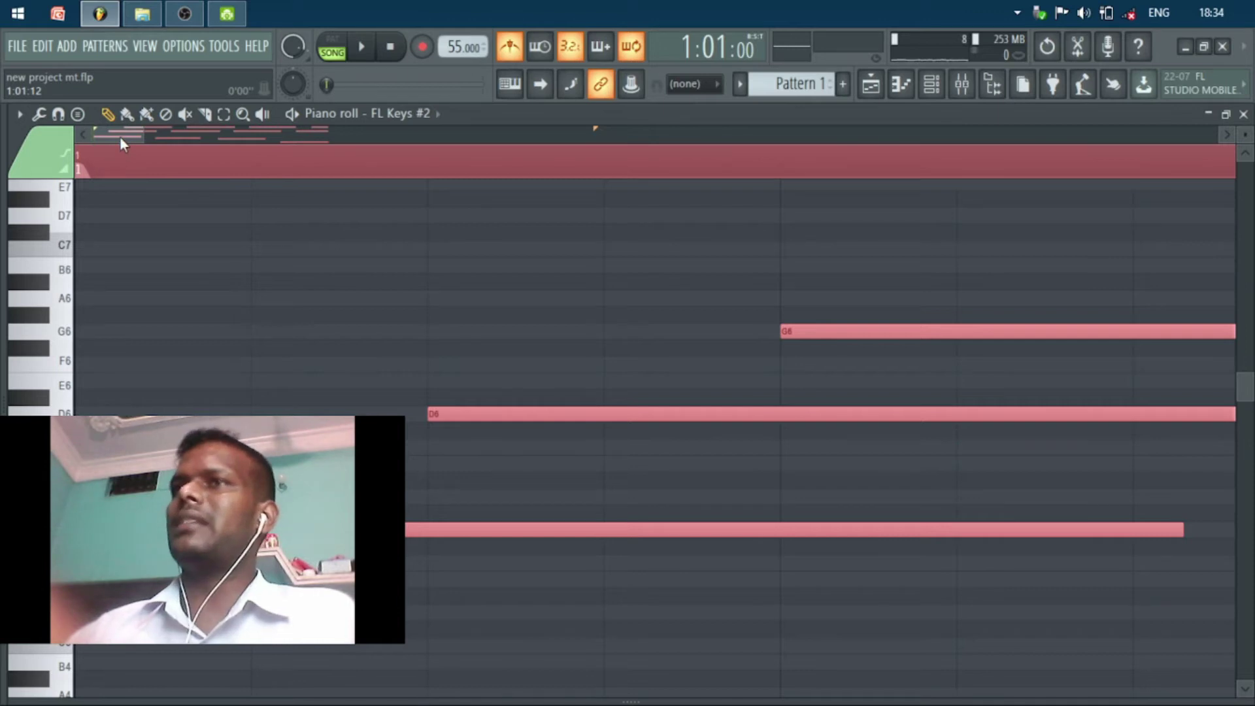
# - Try duplicating the two-bar phrase over the four-bar time selection so the copy starts at bar 5, and undo it
pyautogui.moveTo(120, 136); pyautogui.dragTo(94, 134)
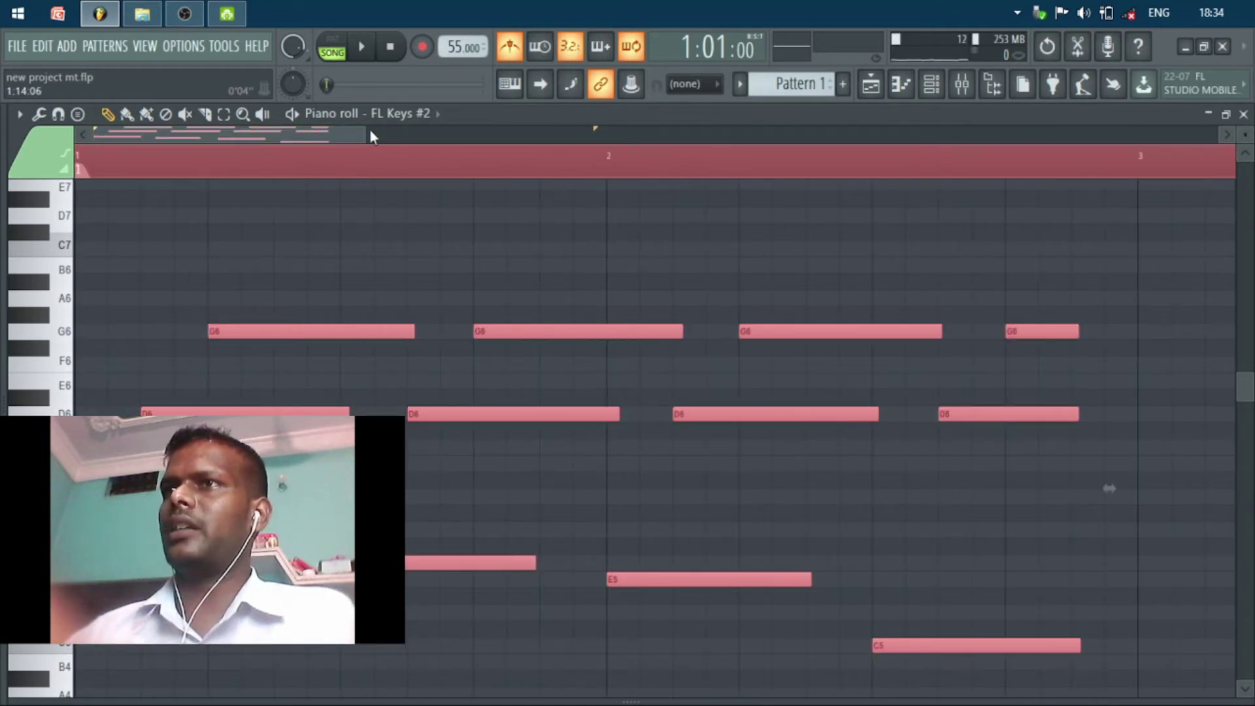
pyautogui.moveTo(370, 135); pyautogui.dragTo(899, 173)
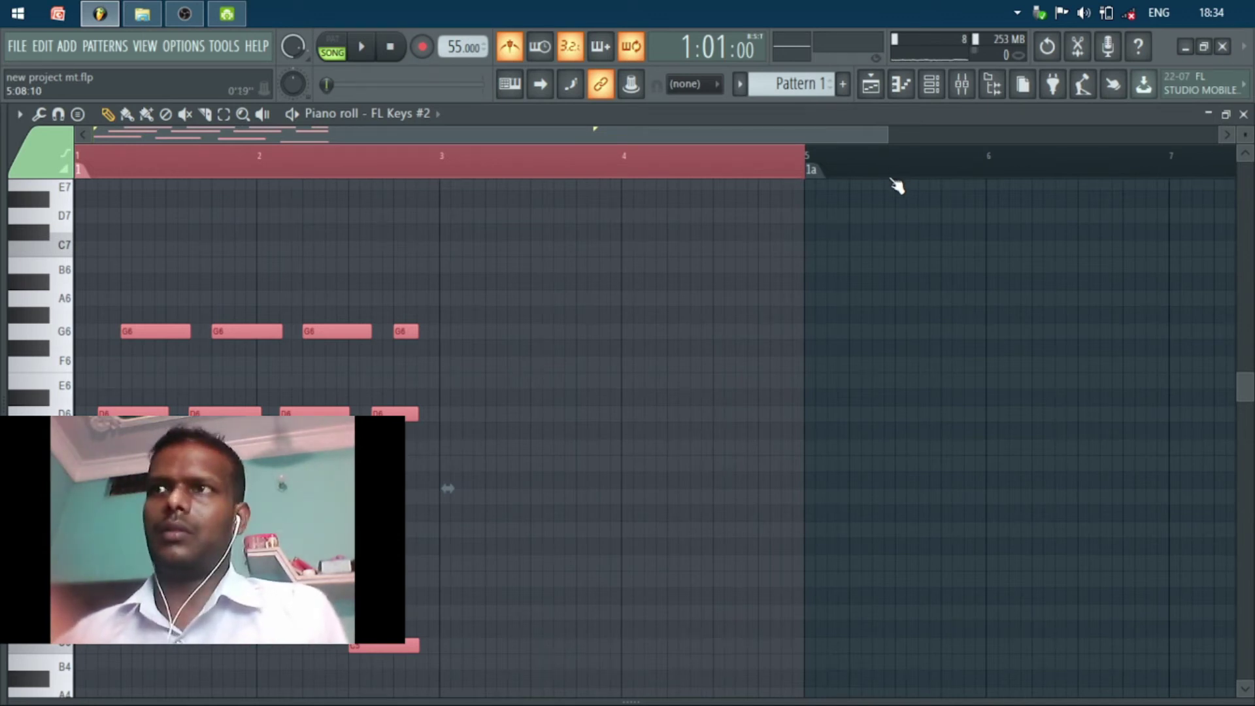
pyautogui.hotkey('ctrl', 'b')
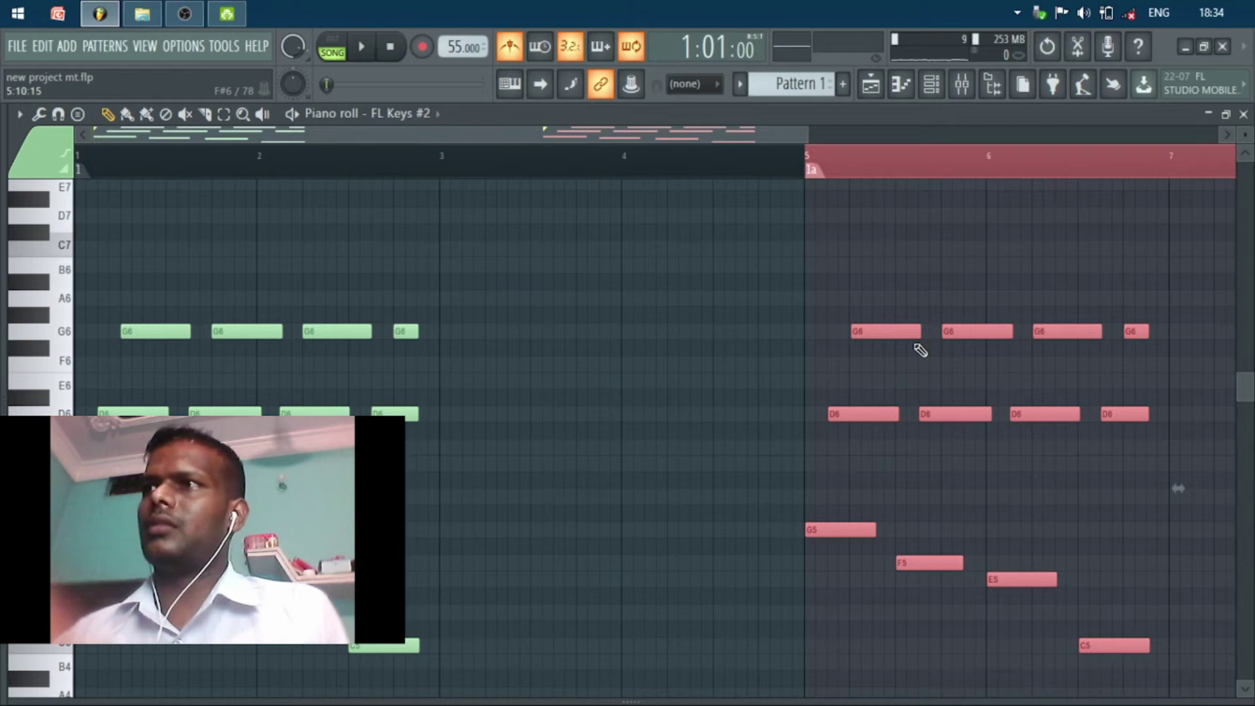
pyautogui.hotkey('ctrl', 'z')
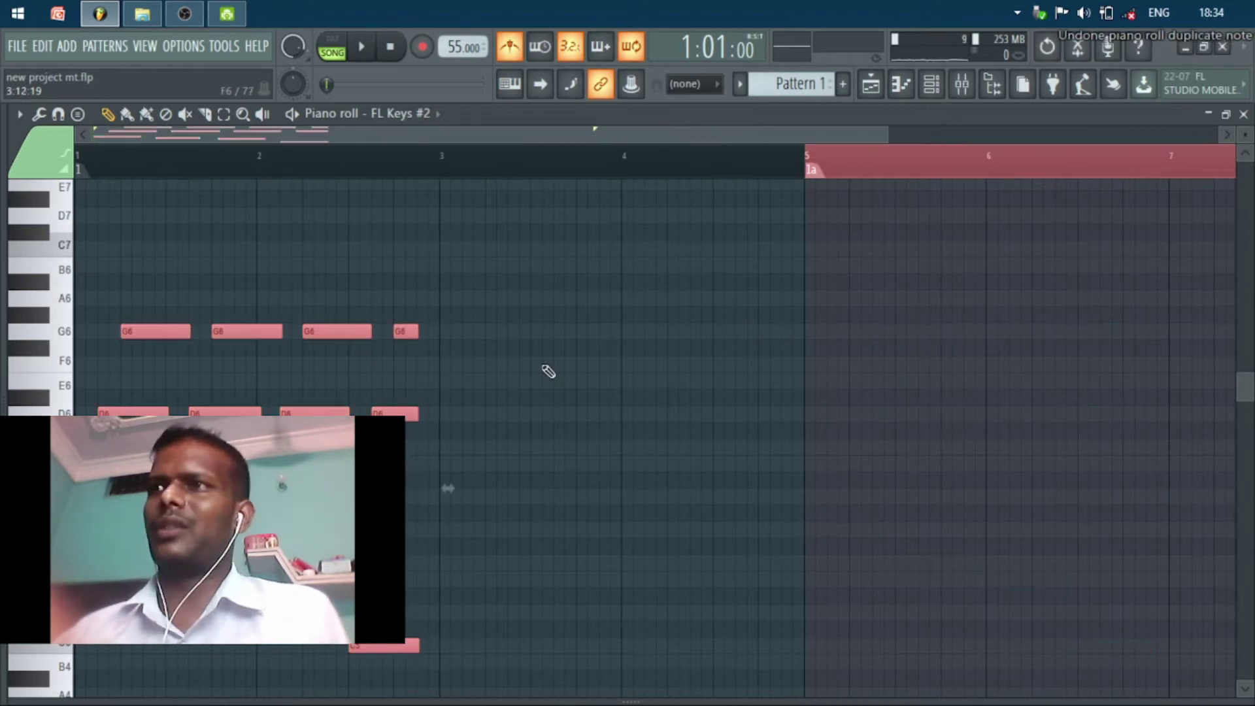
# - Copy the two-bar phrase to the start of bar 3 and quantize it with the Default template and Leave end time
pyautogui.hotkey('ctrl', 'Left')
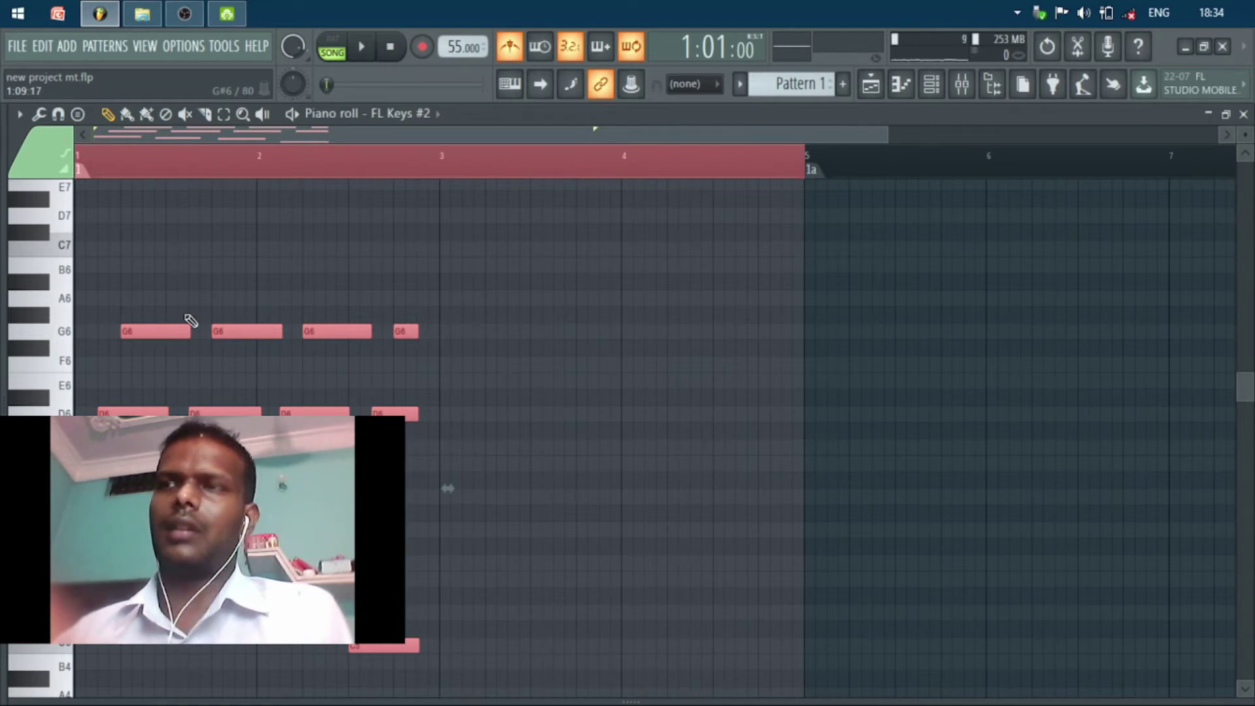
pyautogui.moveTo(165, 331); pyautogui.dragTo(530, 325)
pyautogui.hotkey('alt', 'q')
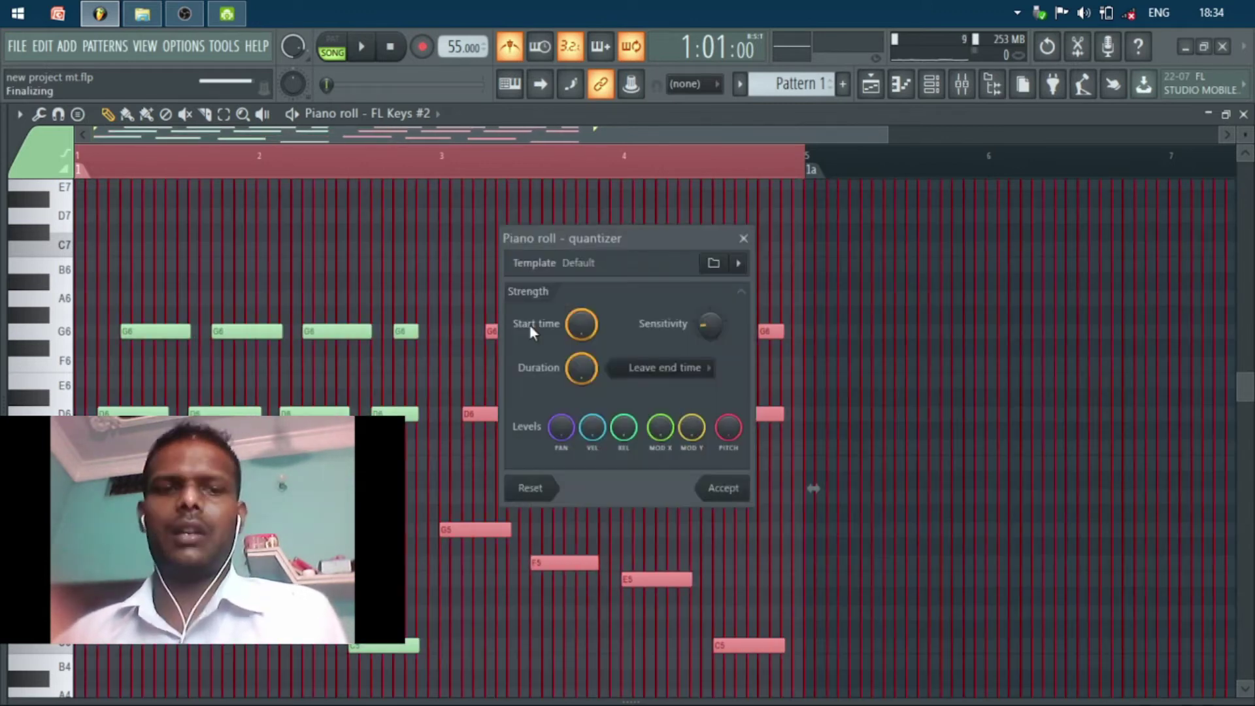
pyautogui.press('Return')
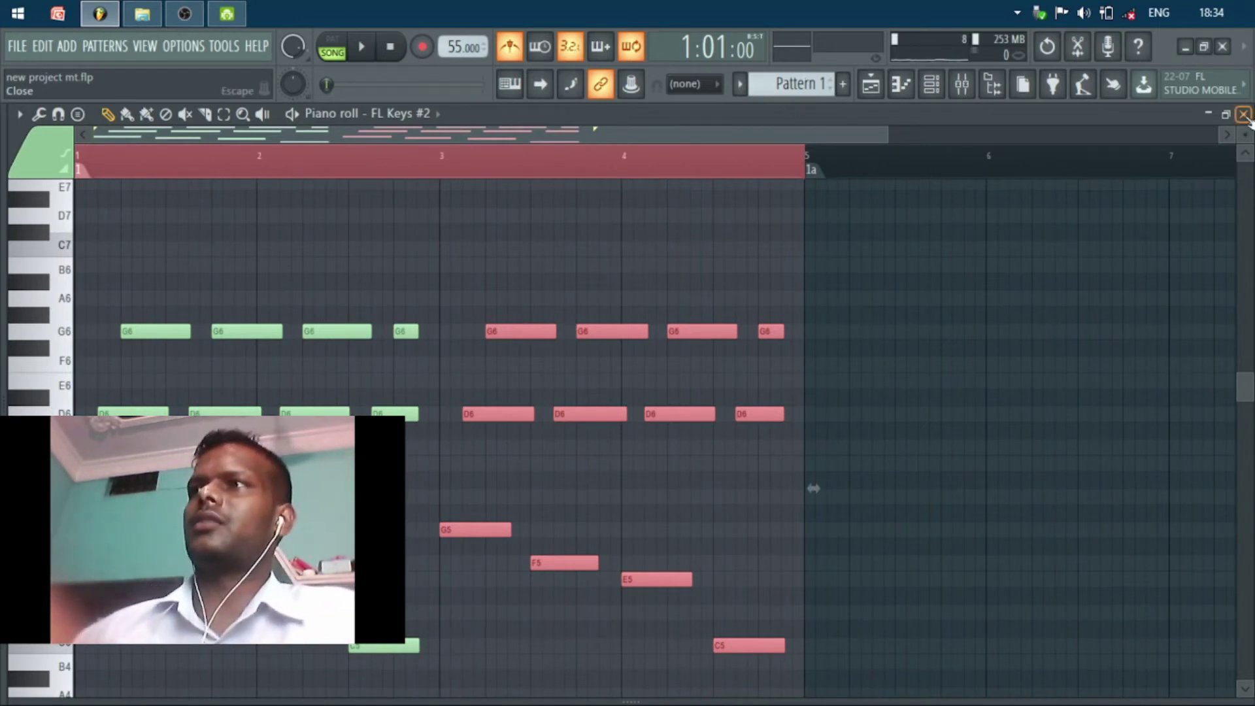
pyautogui.click(1244, 114)
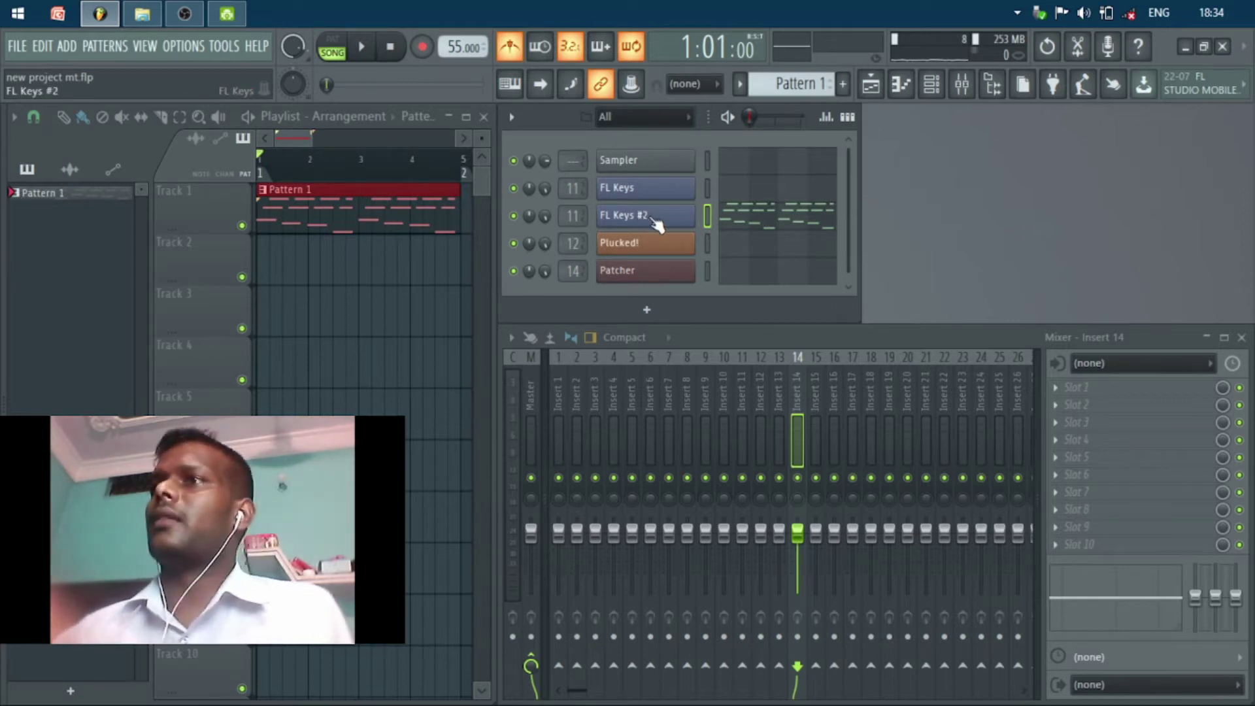
# - Try to transfer all FL Keys #2 notes into the FL Keys piano roll, and undo the paste and cut
pyautogui.click(753, 223)
pyautogui.hotkey('ctrl', 'a')
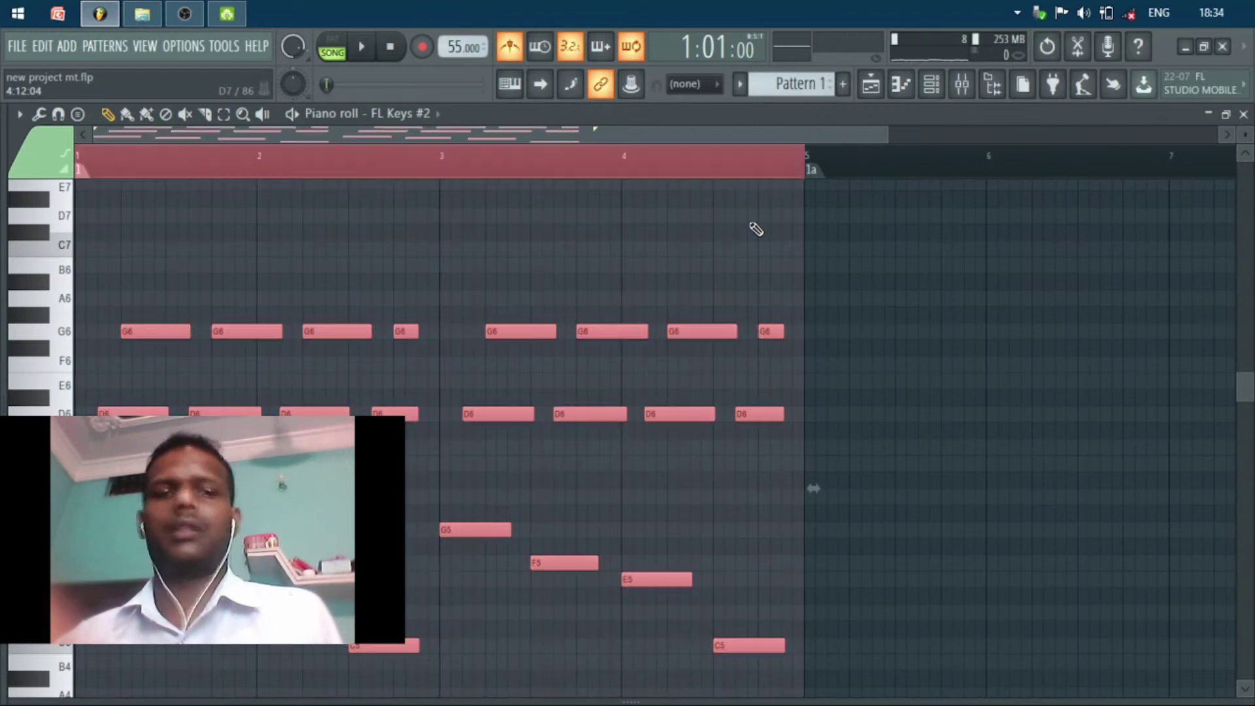
pyautogui.press('Delete')
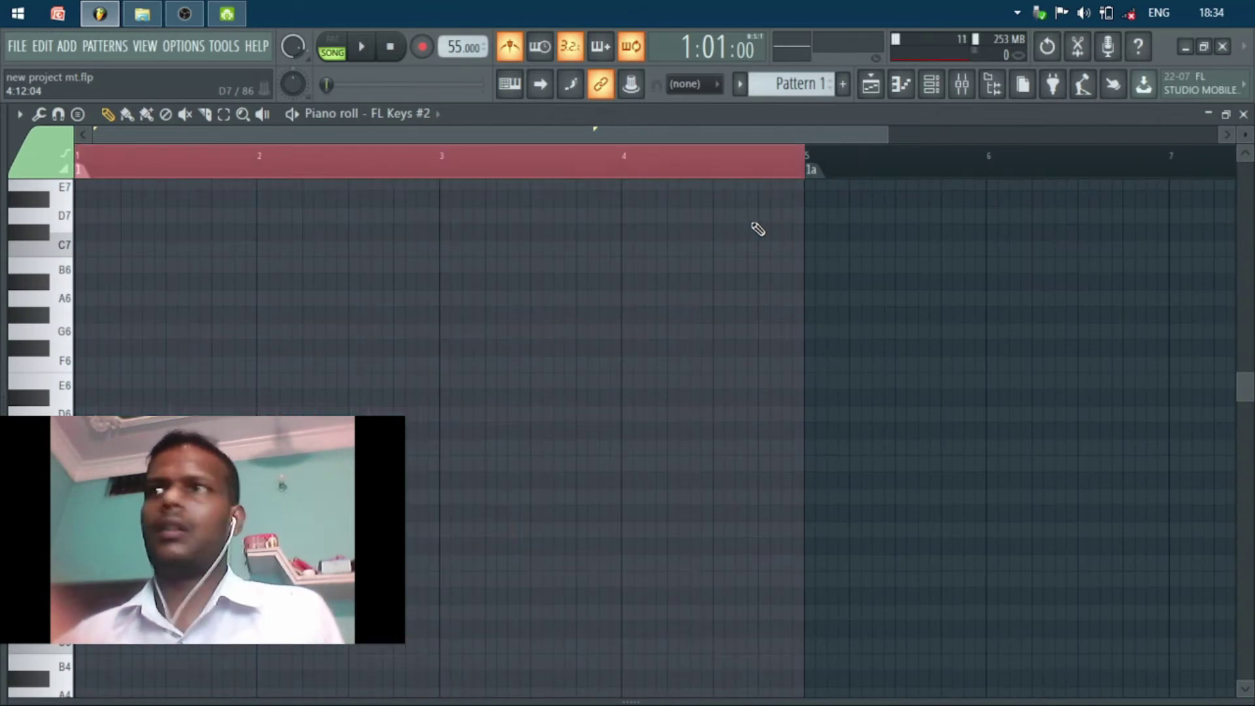
pyautogui.click(1243, 114)
pyautogui.click(764, 186)
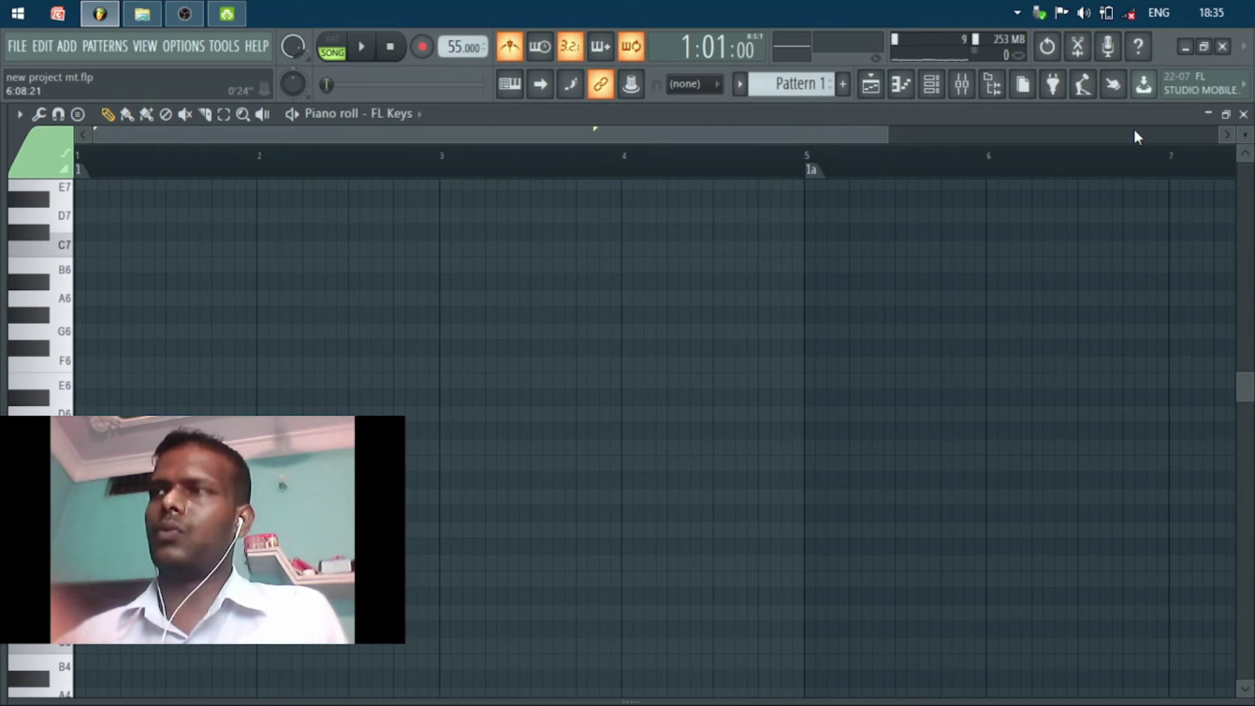
pyautogui.click(1244, 115)
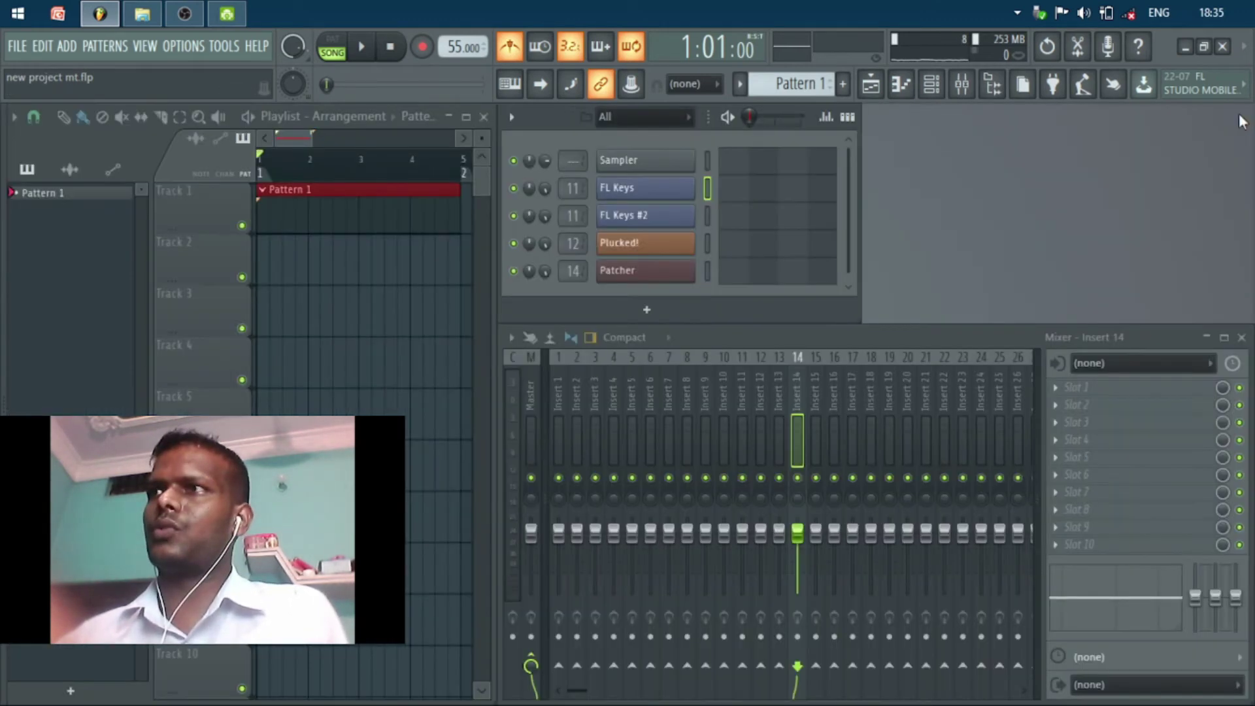
pyautogui.click(747, 220)
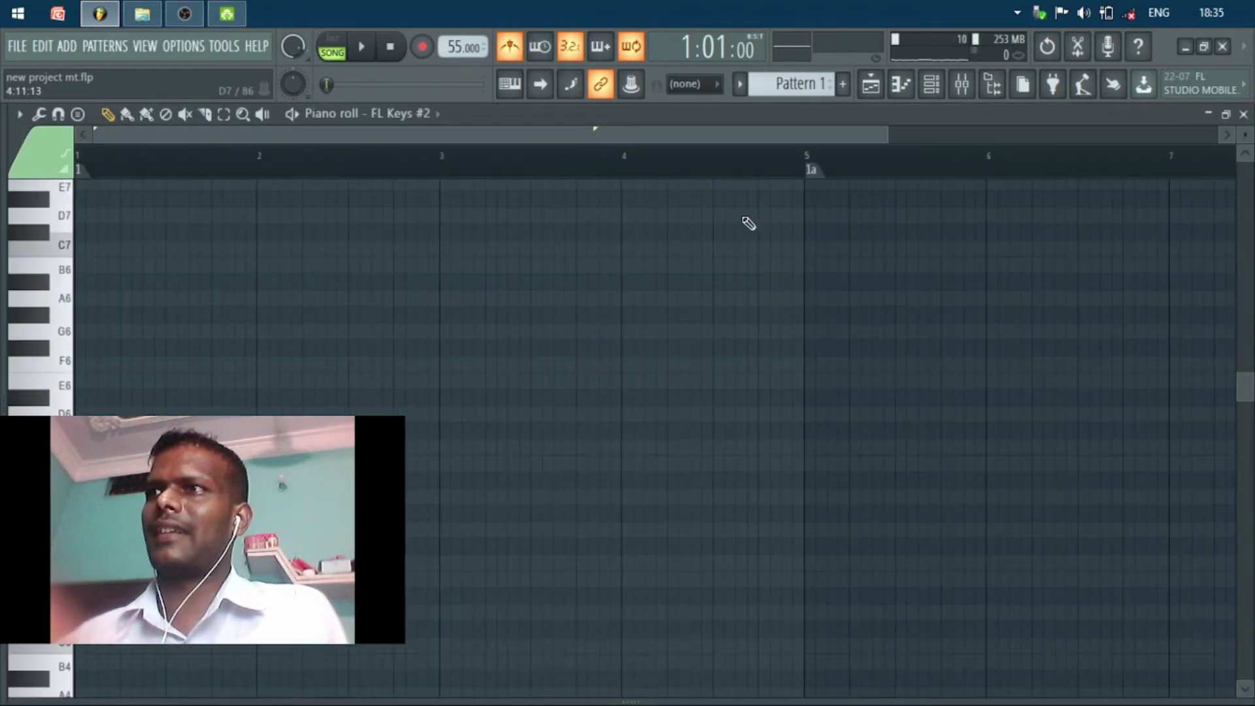
pyautogui.click(1243, 115)
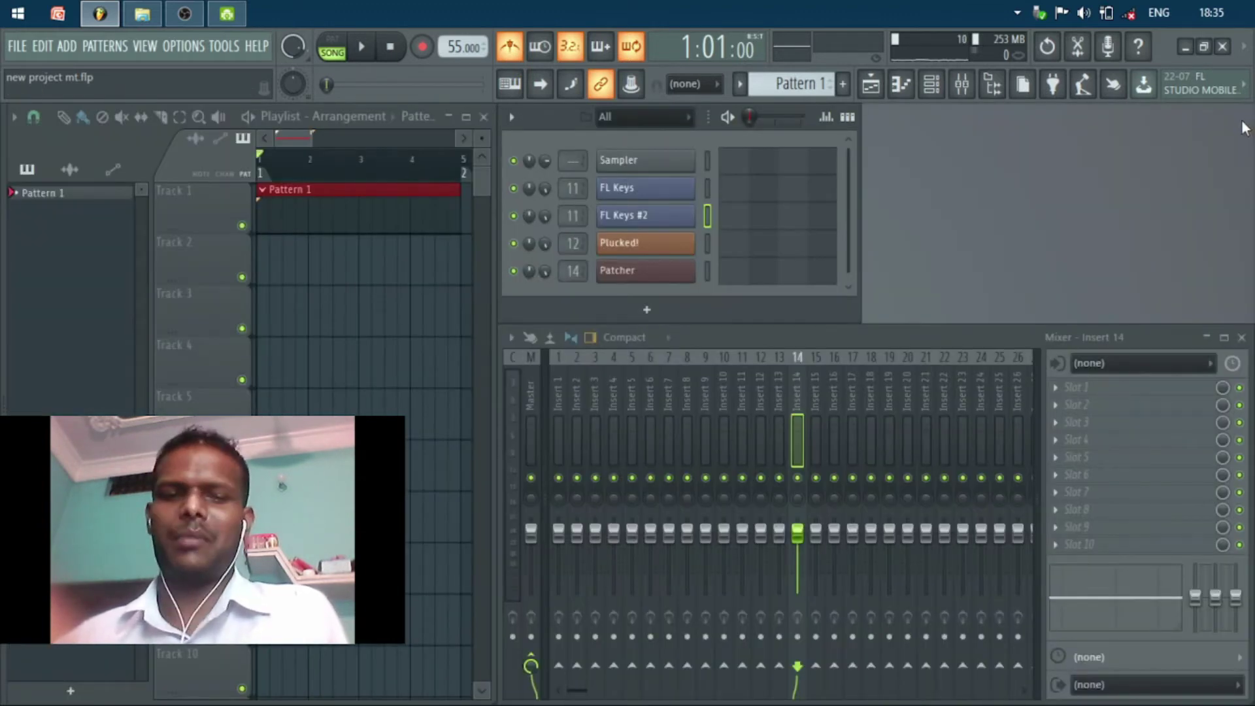
pyautogui.hotkey('ctrl', 'alt', 'z')
pyautogui.hotkey('ctrl', 'alt', 'z')
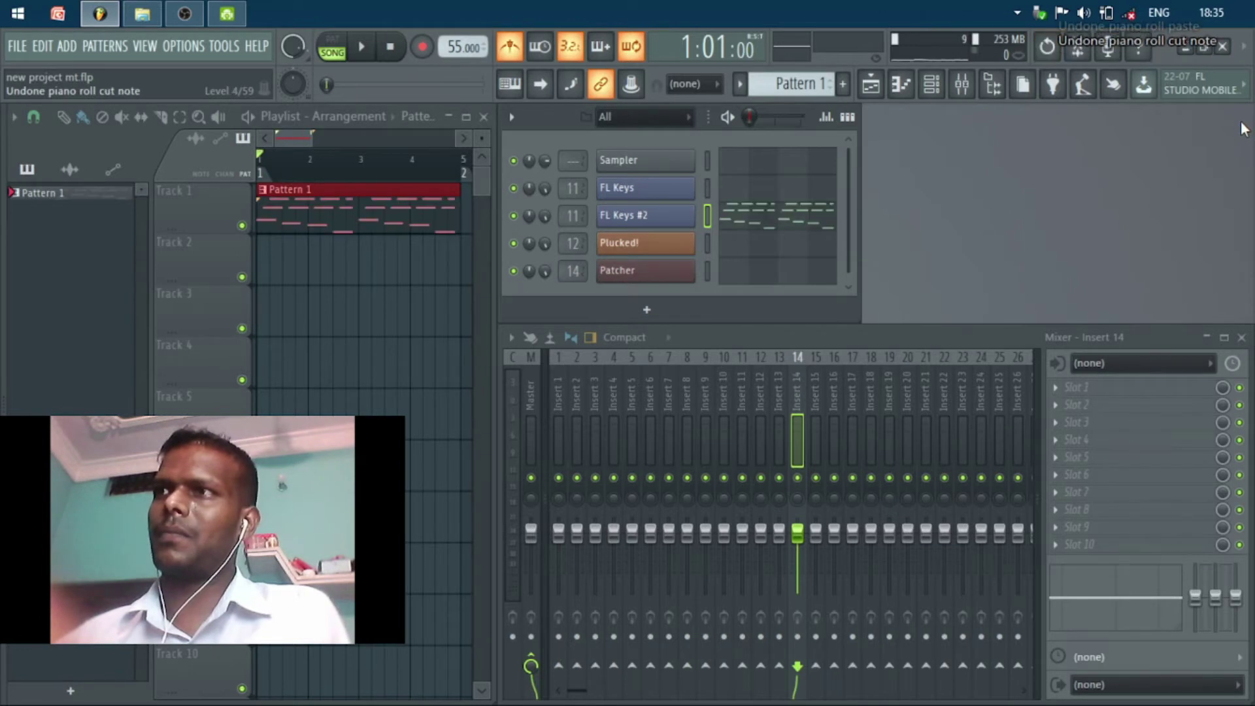
# - Move all notes from the FL Keys #2 piano roll into the FL Keys piano roll
pyautogui.click(799, 224)
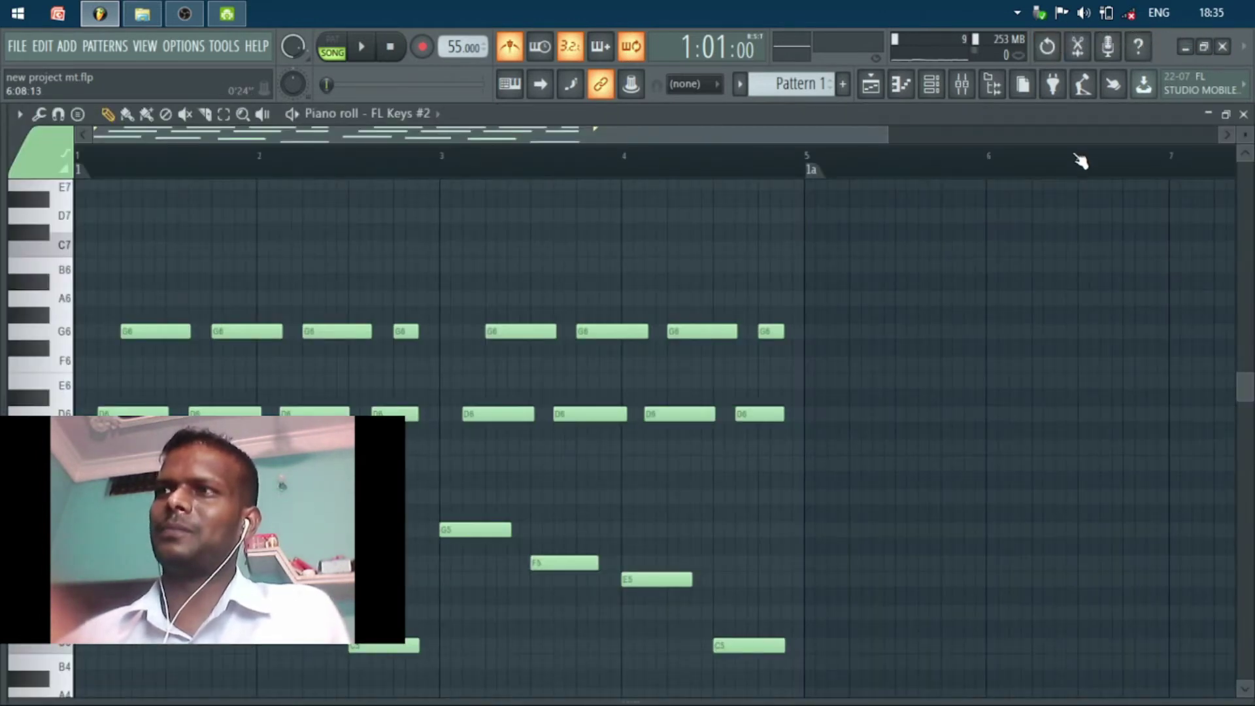
pyautogui.hotkey('ctrl', 'a')
pyautogui.press('Delete')
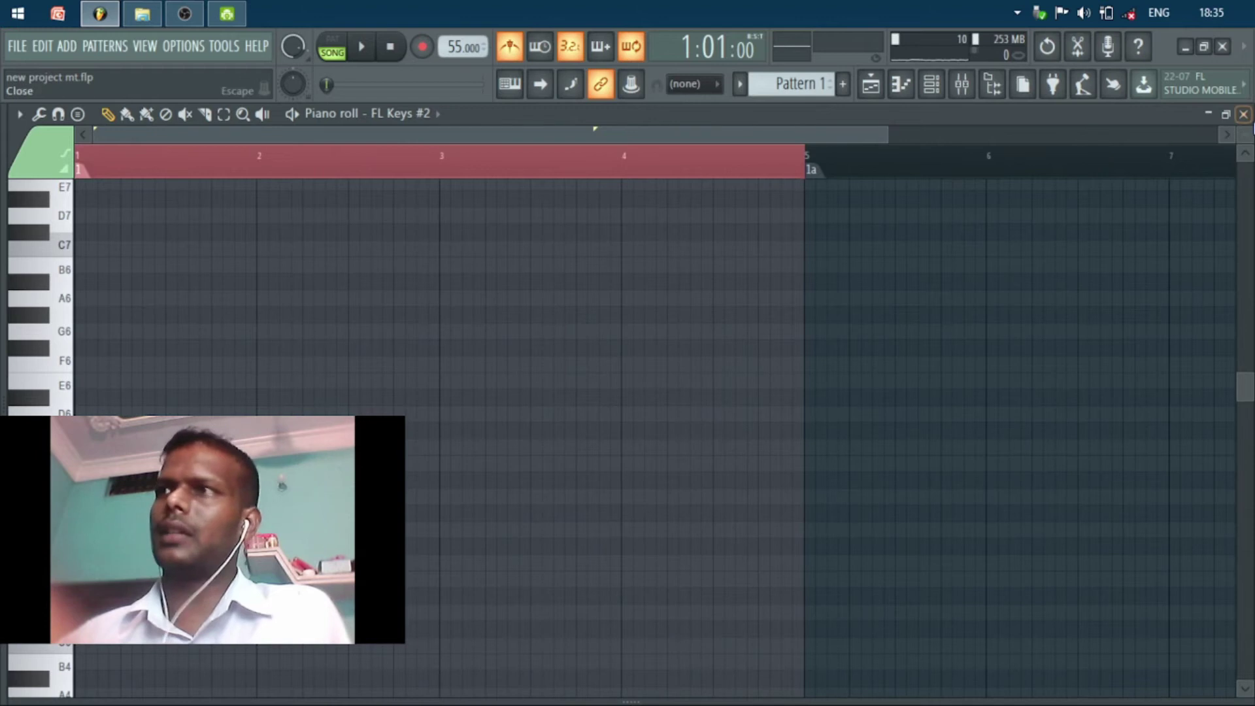
pyautogui.click(1244, 114)
pyautogui.click(738, 193)
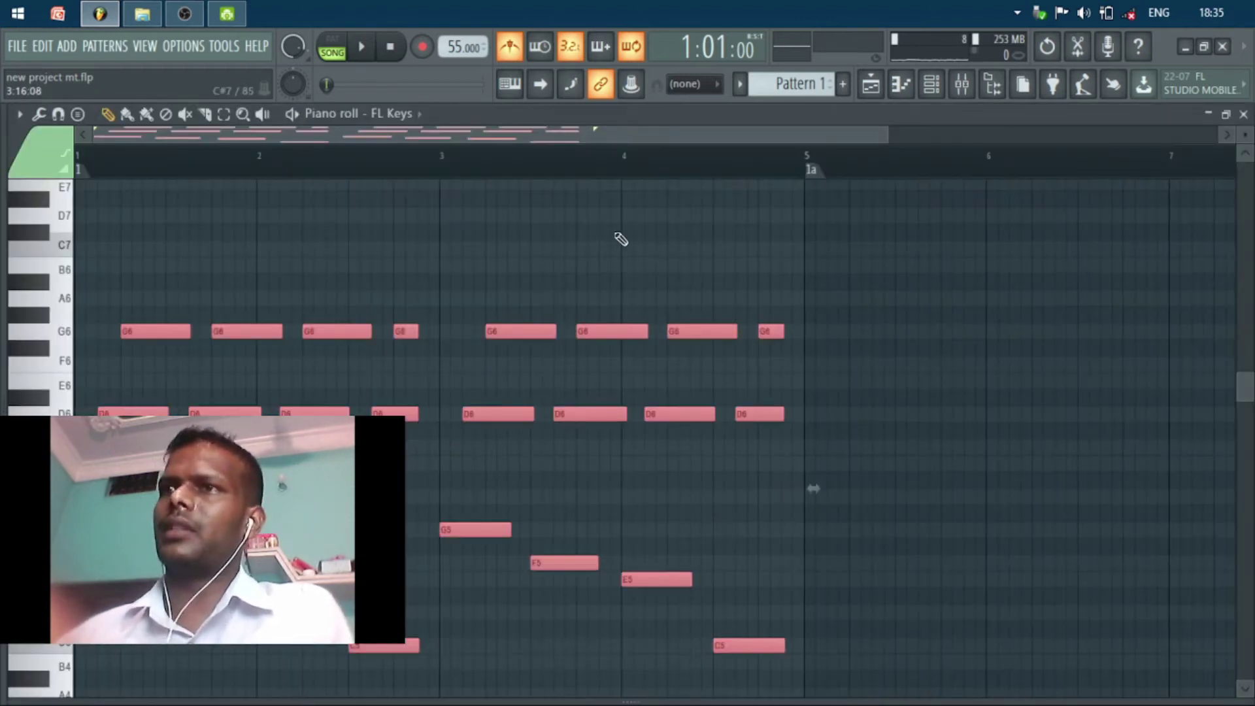
pyautogui.click(1244, 114)
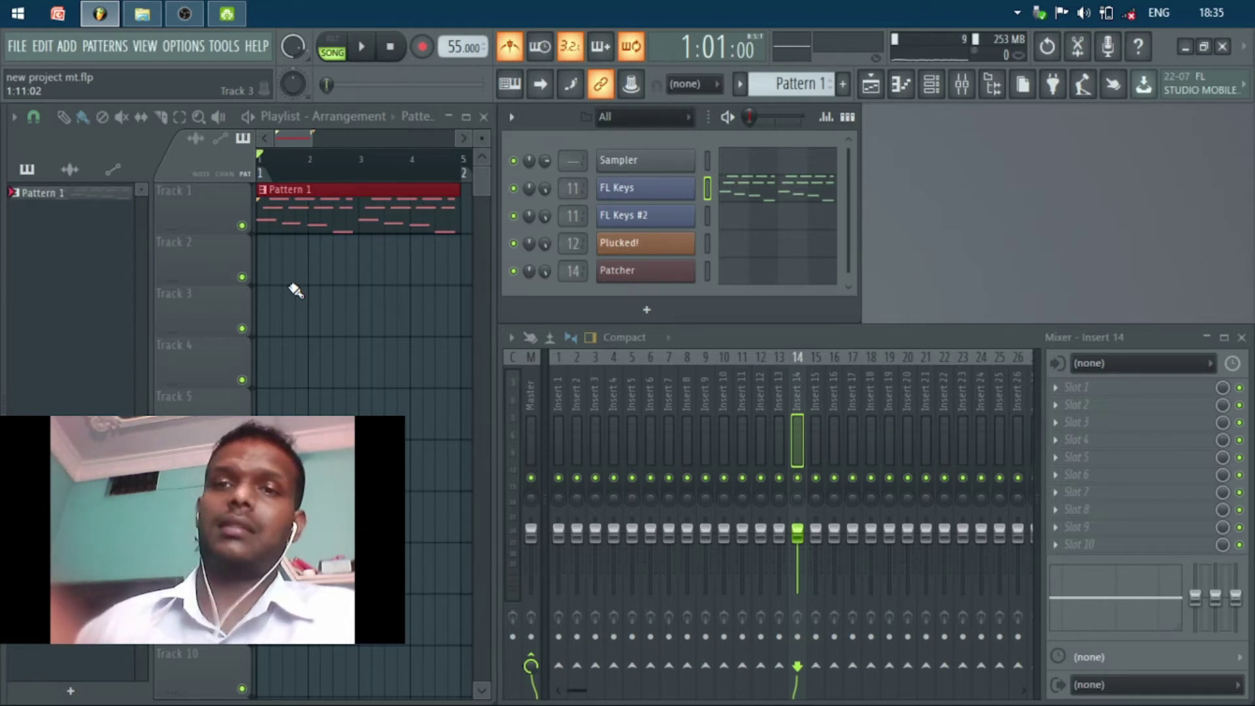
# - Create a new empty pattern in addition to Pattern 1
pyautogui.press('F4')
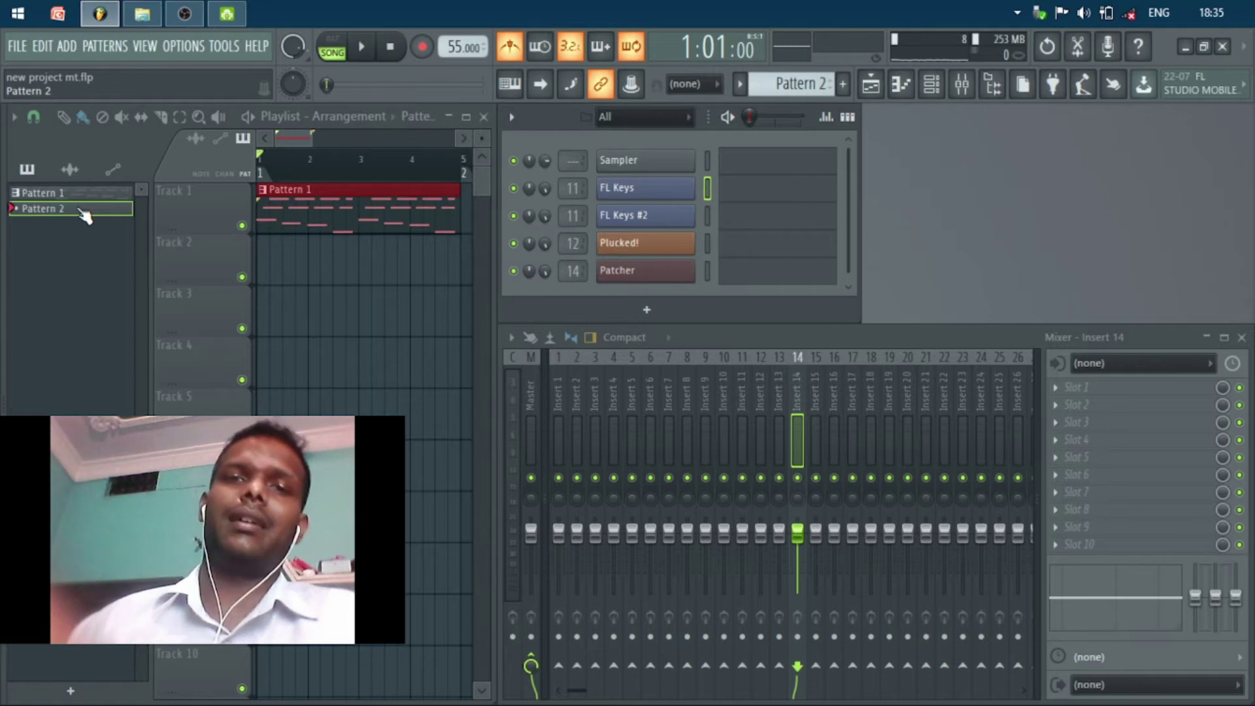
pyautogui.click(183, 18)
pyautogui.click(184, 18)
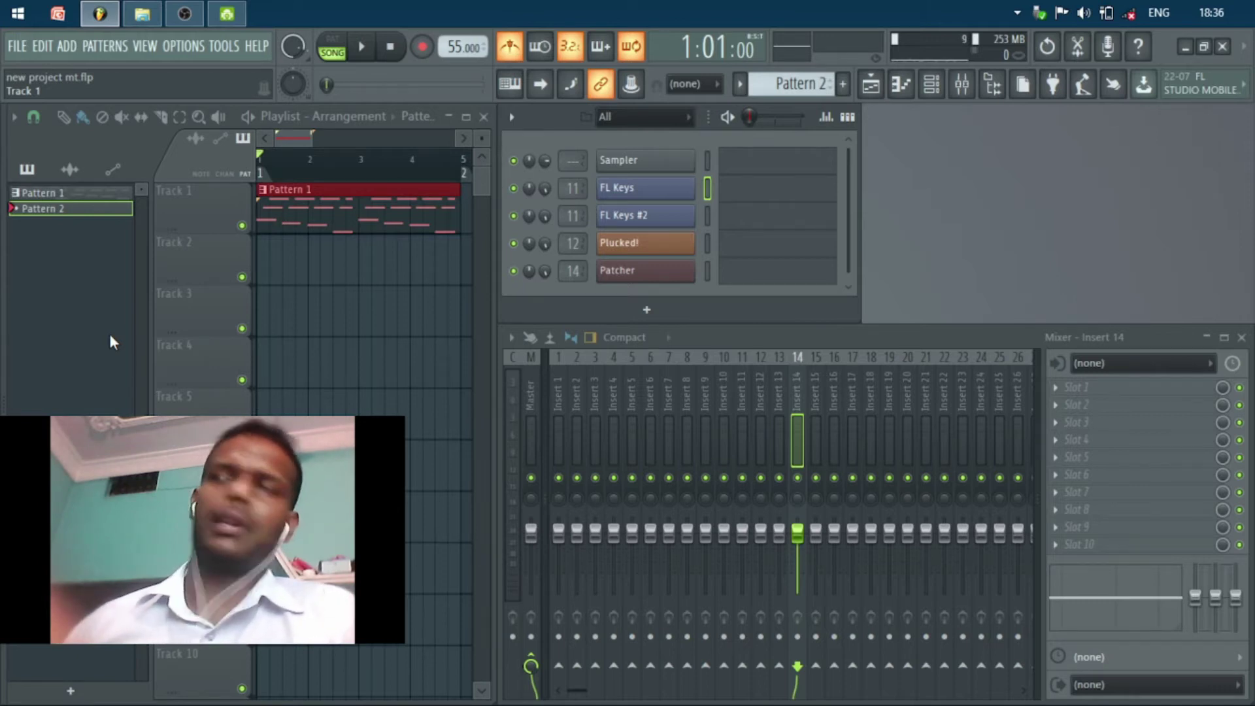
# - Play the song, reveal the browser beside the playlist, and collapse its History folder
pyautogui.press('space')
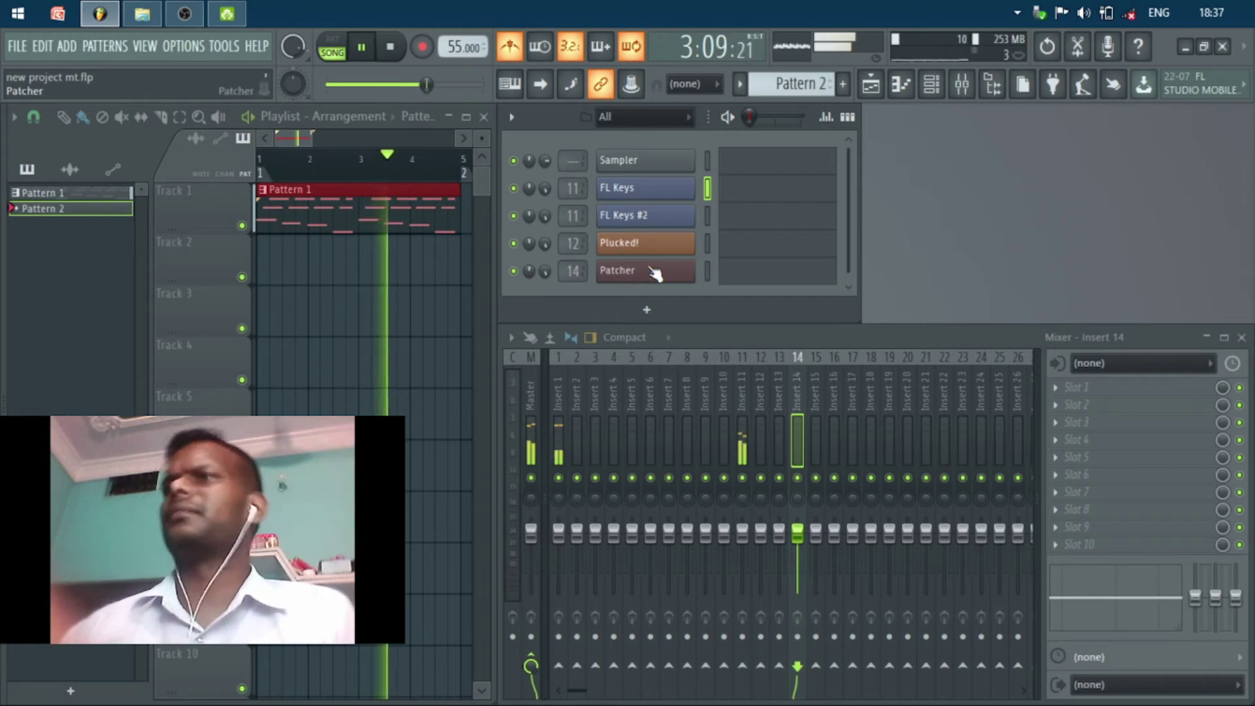
pyautogui.moveTo(3, 470); pyautogui.dragTo(137, 471)
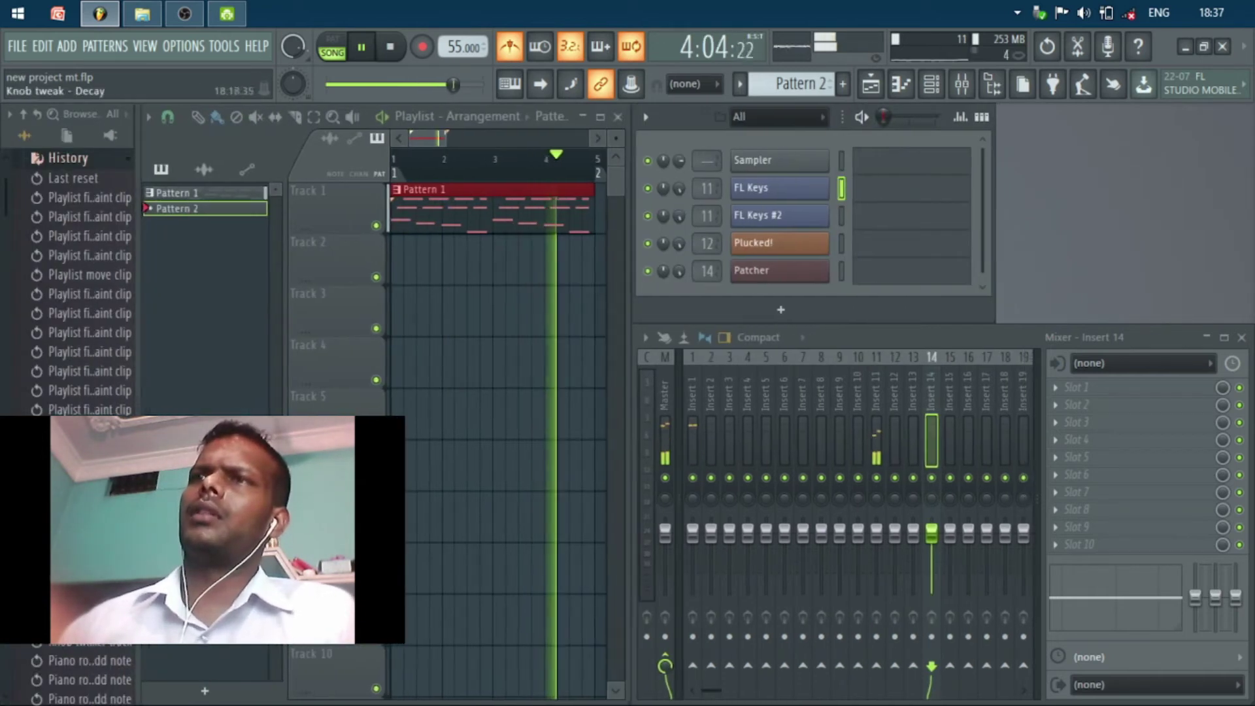
pyautogui.click(79, 161)
pyautogui.scroll(-3, 95, 209)
pyautogui.press('space')
pyautogui.press('space')
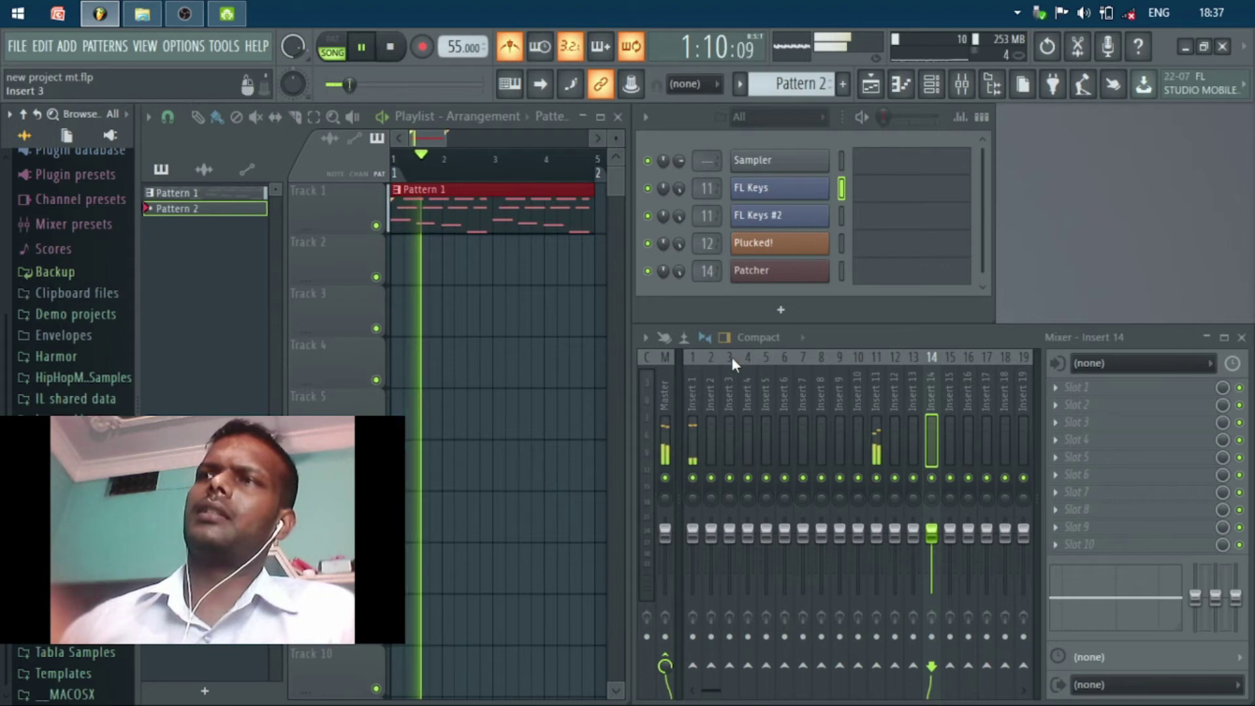
# - Examine the Patcher channel's plugin map during playback, close it and stop the song
pyautogui.click(794, 280)
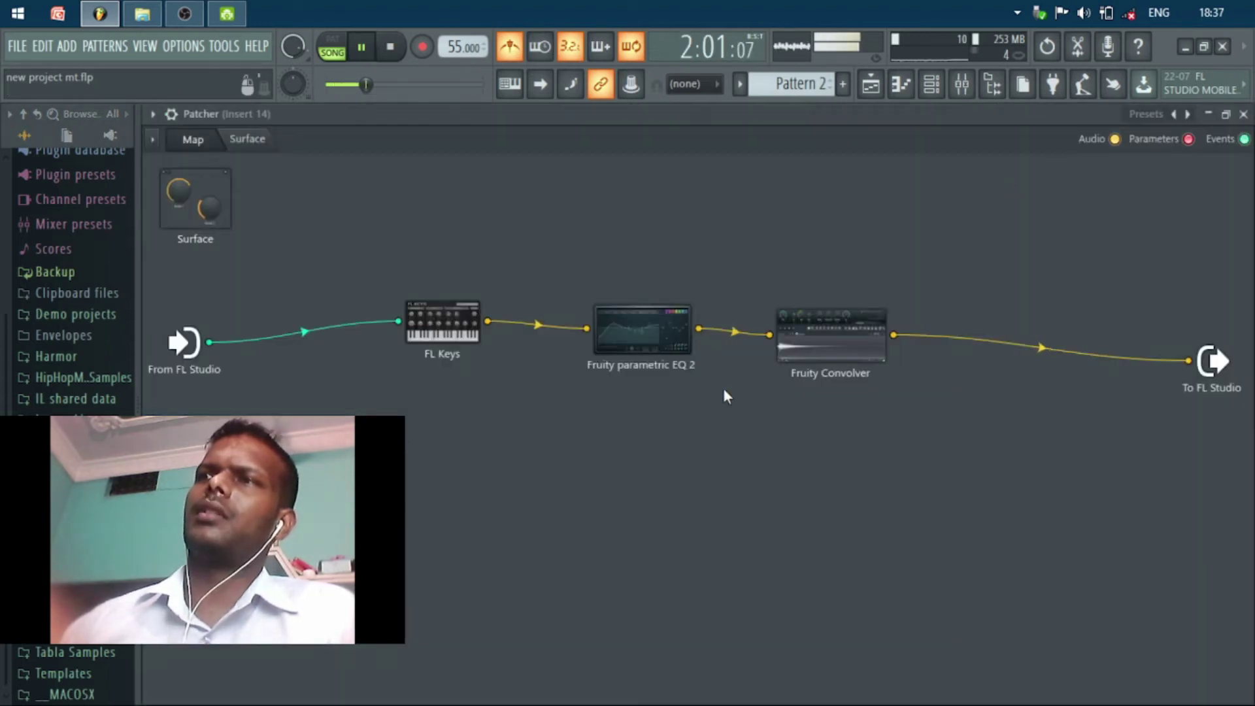
pyautogui.click(1243, 114)
pyautogui.press('space')
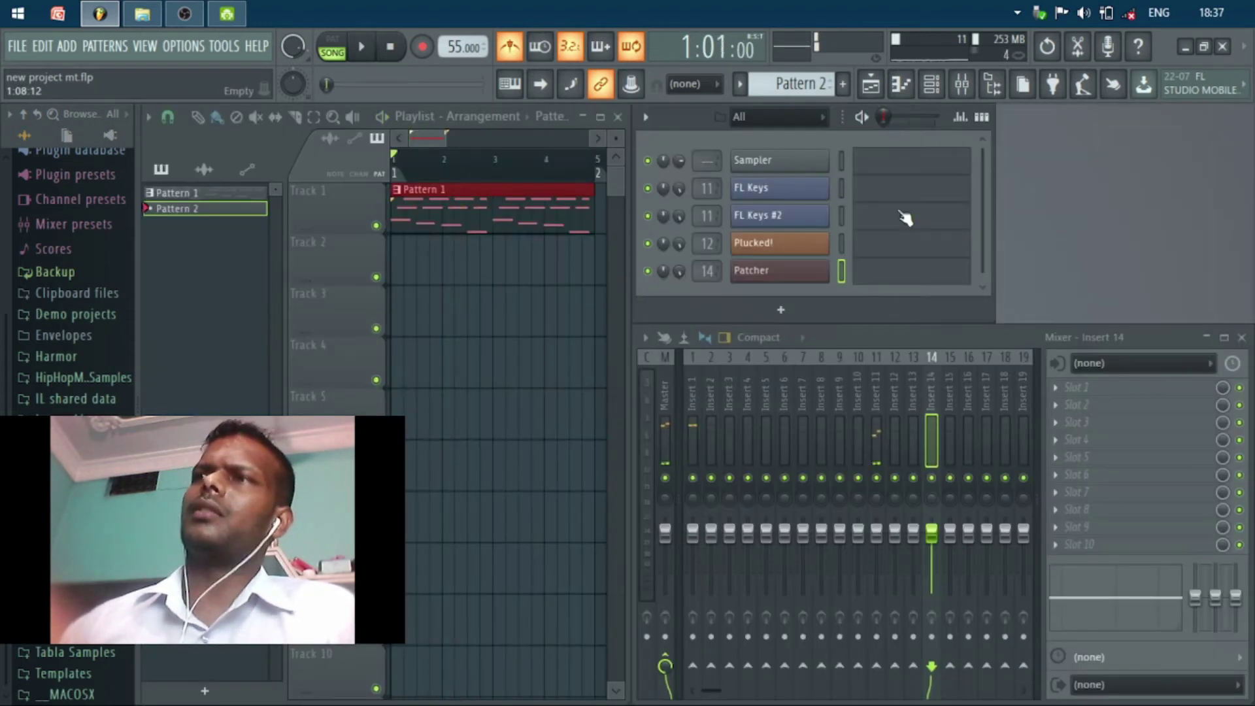
# - Move all FL Keys notes in Pattern 1 into the Patcher channel's piano roll
pyautogui.click(247, 191)
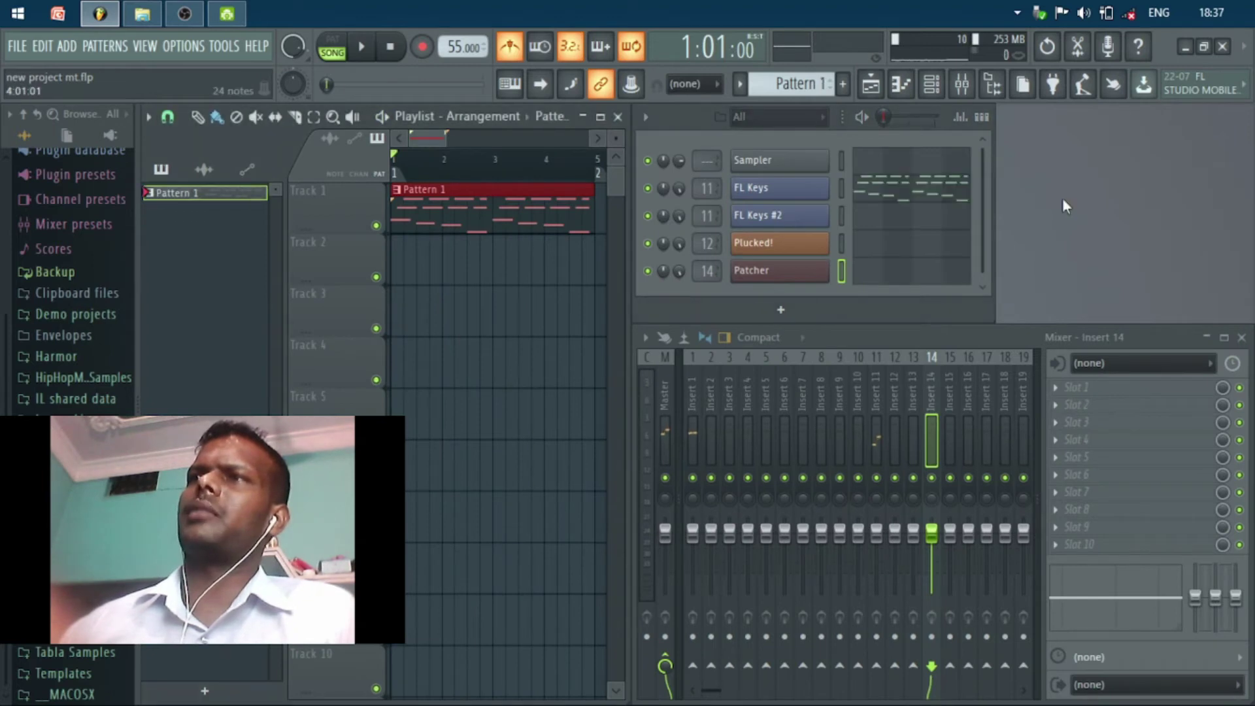
pyautogui.click(928, 190)
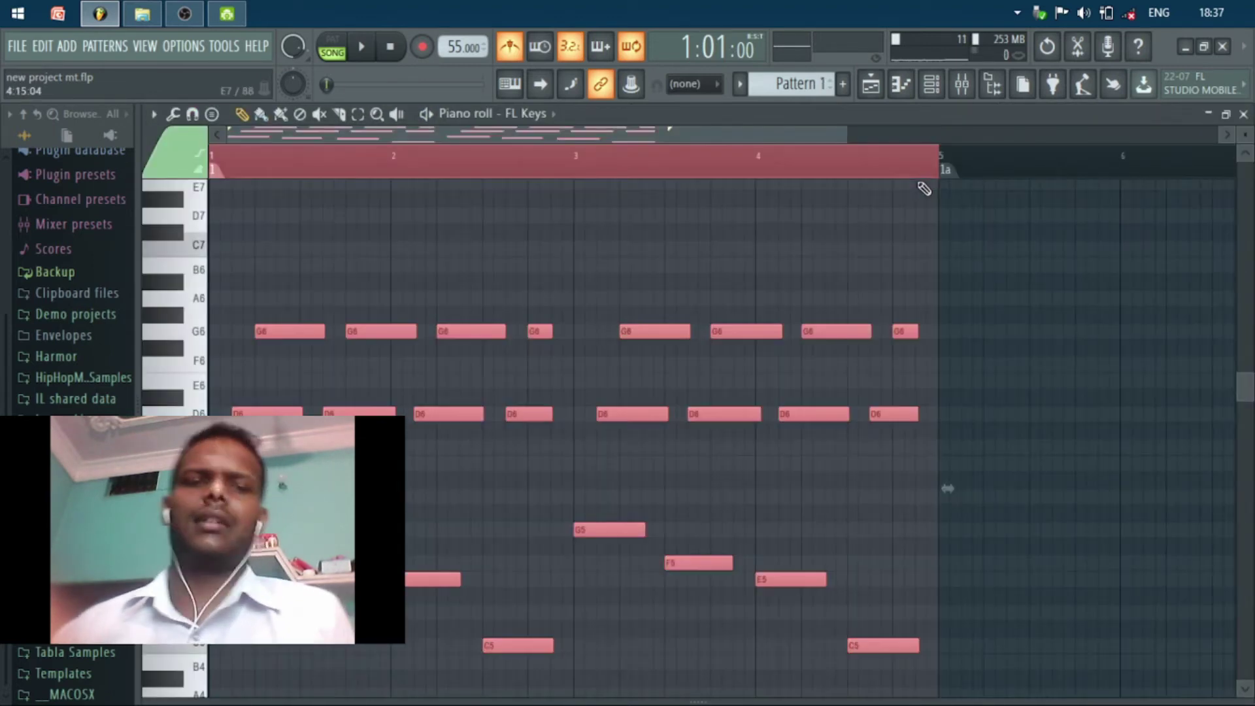
pyautogui.hotkey('ctrl', 'a')
pyautogui.press('Delete')
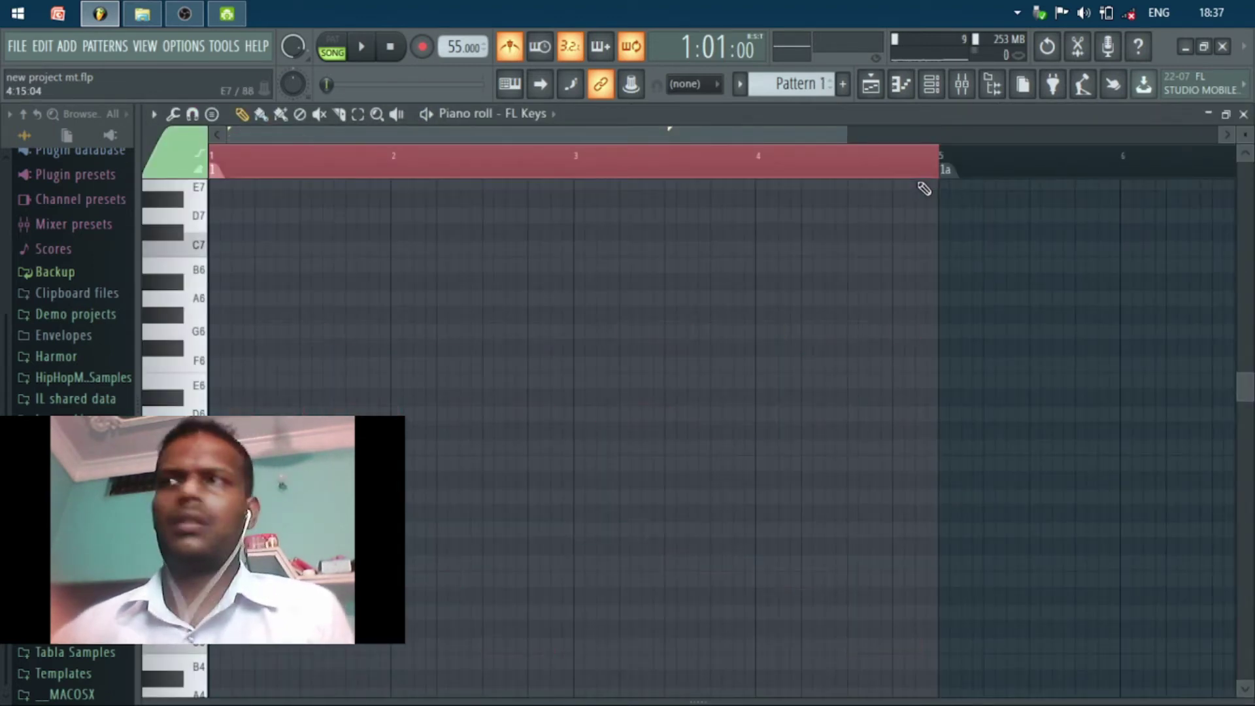
pyautogui.click(1244, 113)
pyautogui.click(910, 277)
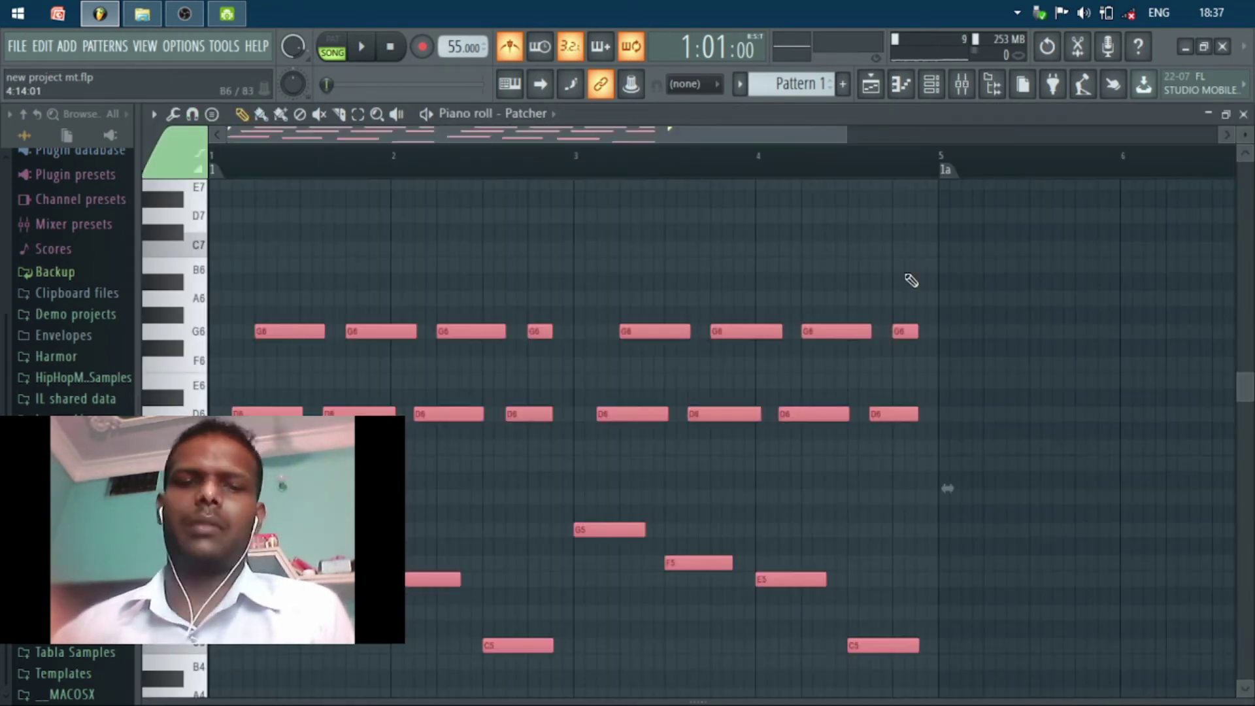
pyautogui.click(1244, 113)
# - Delete the FL Keys and FL Keys #2 channels and move Patcher above Plucked! in the channel rack
pyautogui.rightClick(788, 190)
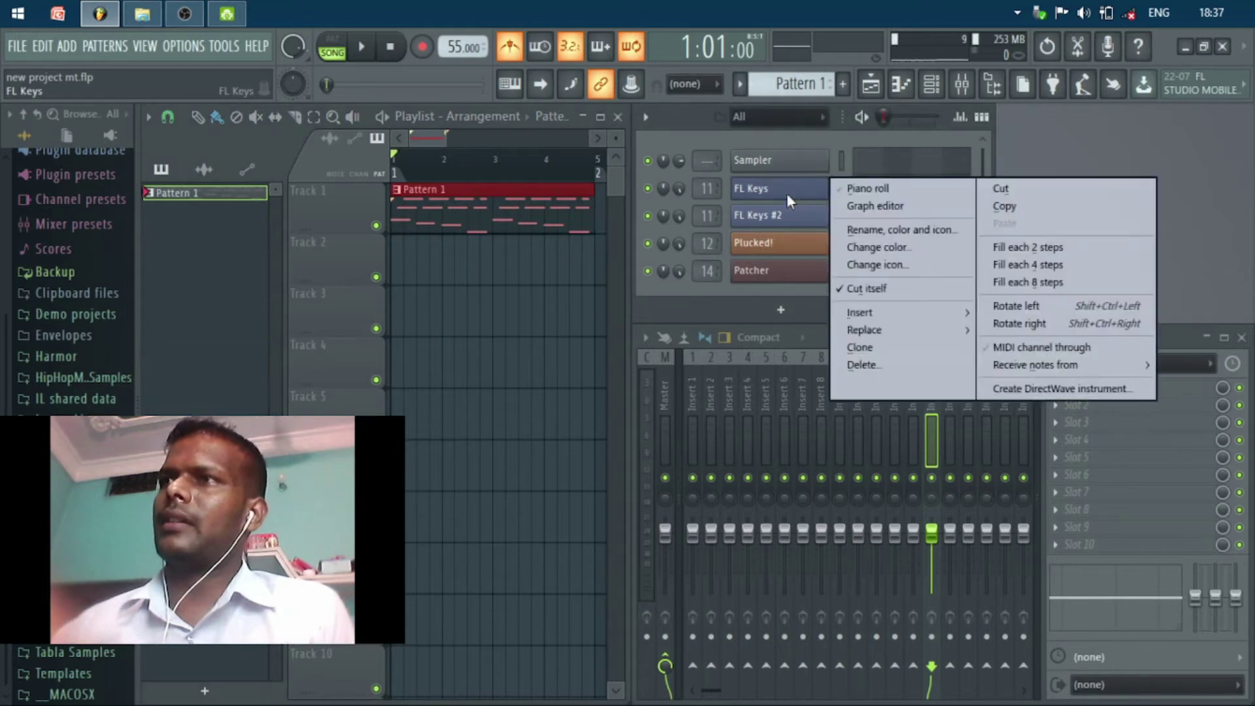
pyautogui.click(876, 366)
pyautogui.click(719, 423)
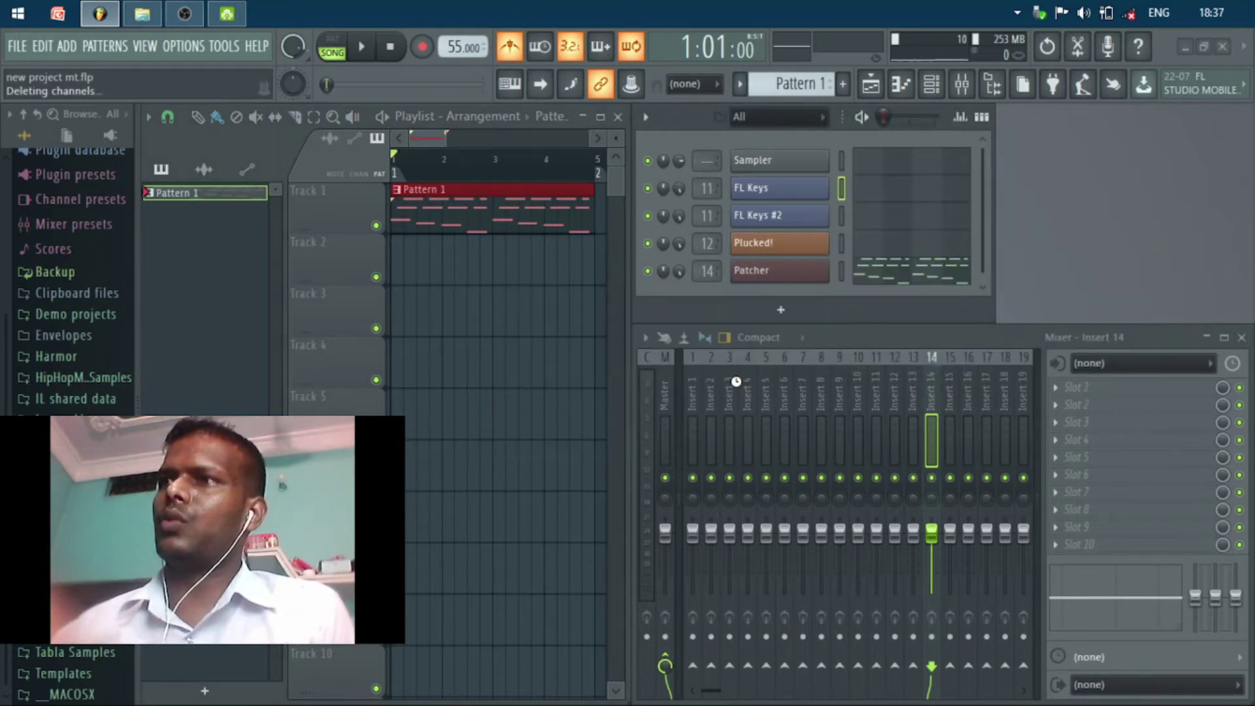
pyautogui.rightClick(775, 195)
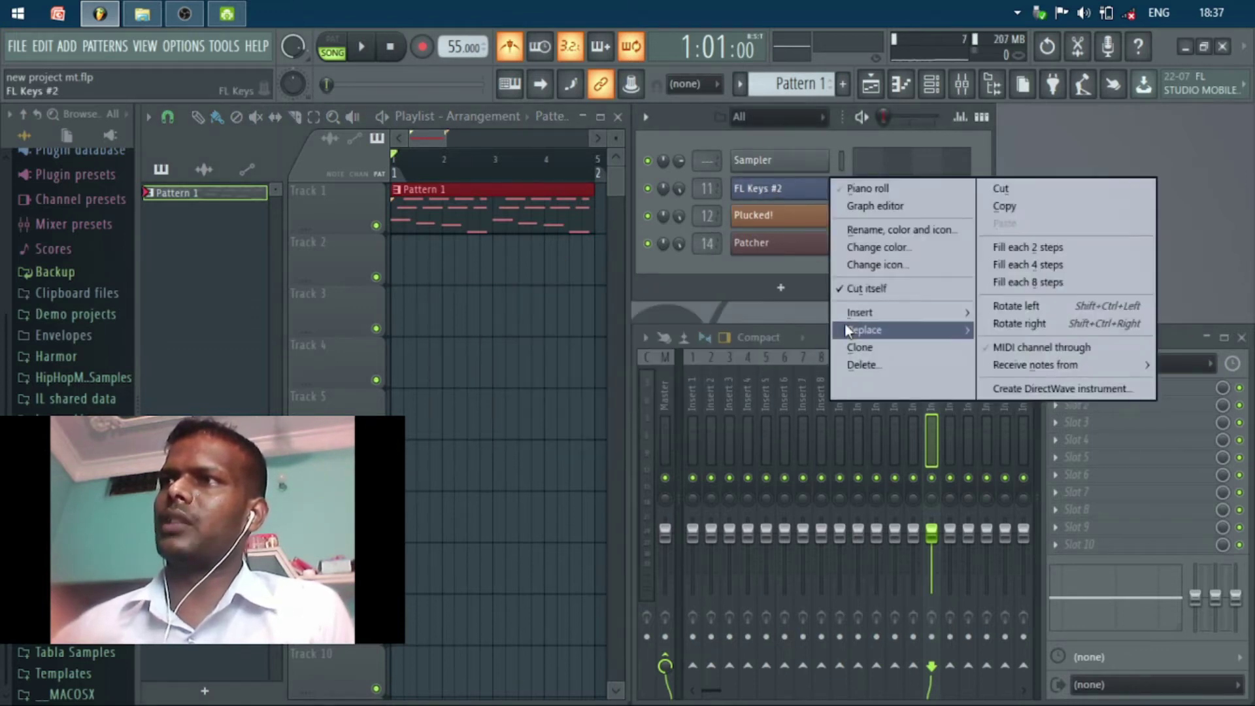
pyautogui.click(856, 364)
pyautogui.click(723, 426)
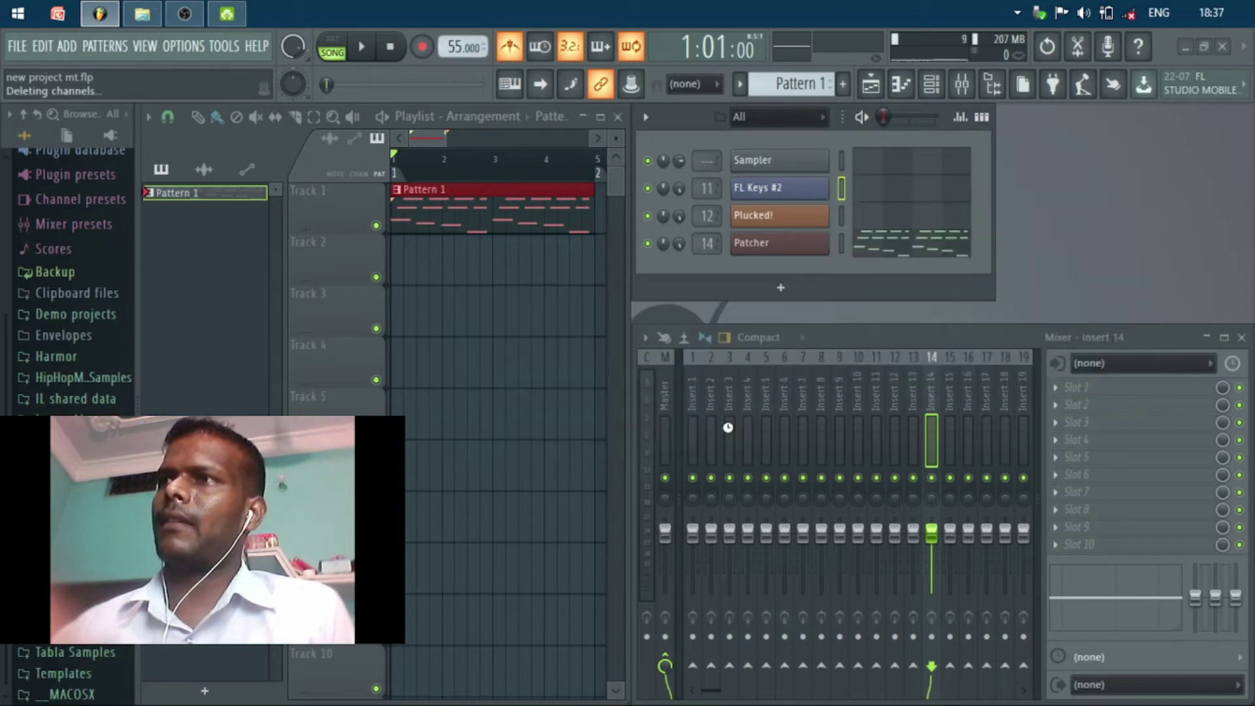
pyautogui.moveTo(798, 222); pyautogui.dragTo(798, 196)
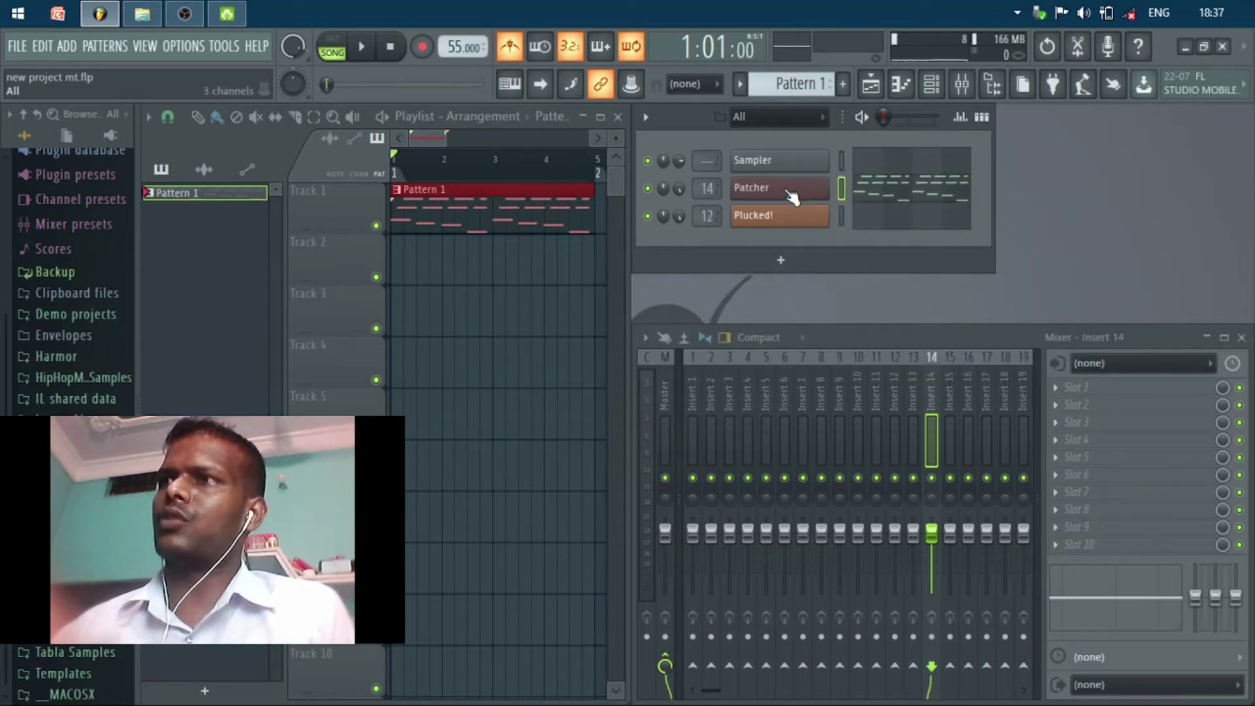
# - Move the Patcher channel below and back above Plucked! in the channel rack and route it to mixer track 11
pyautogui.scroll(-1, 787, 191)
pyautogui.scroll(1, 786, 218)
pyautogui.scroll(-1, 786, 191)
pyautogui.scroll(1, 786, 218)
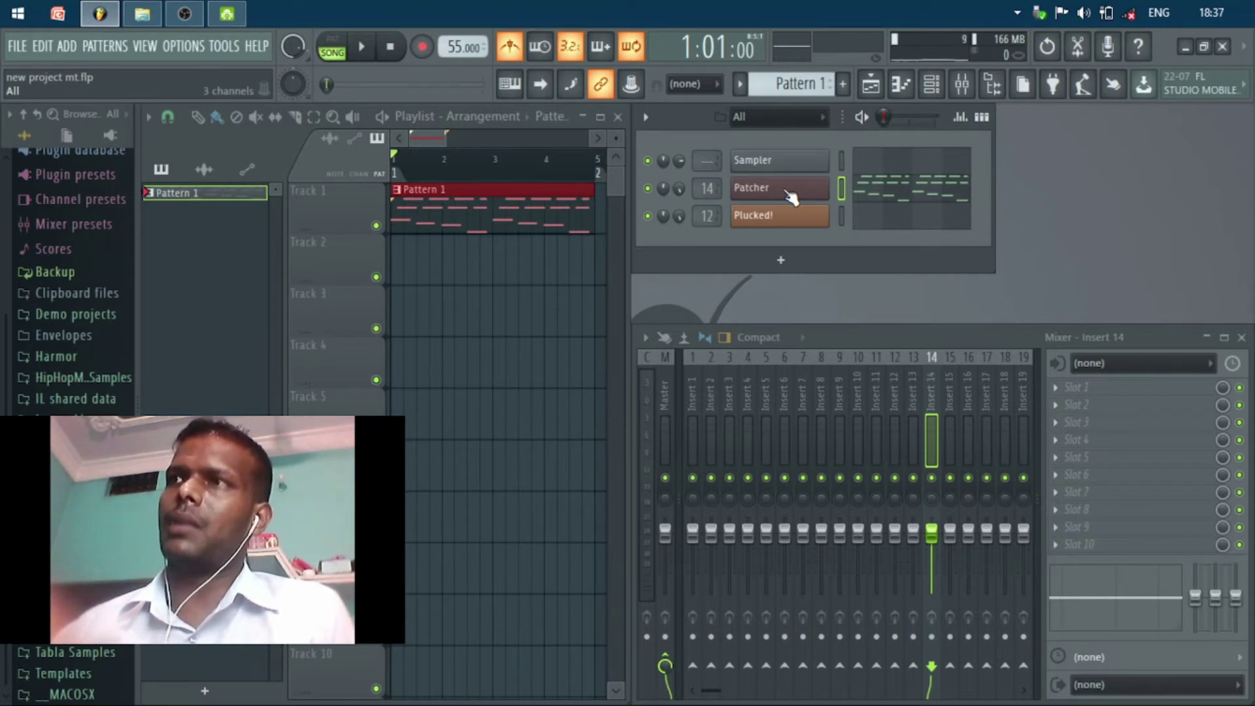
pyautogui.scroll(-1, 791, 196)
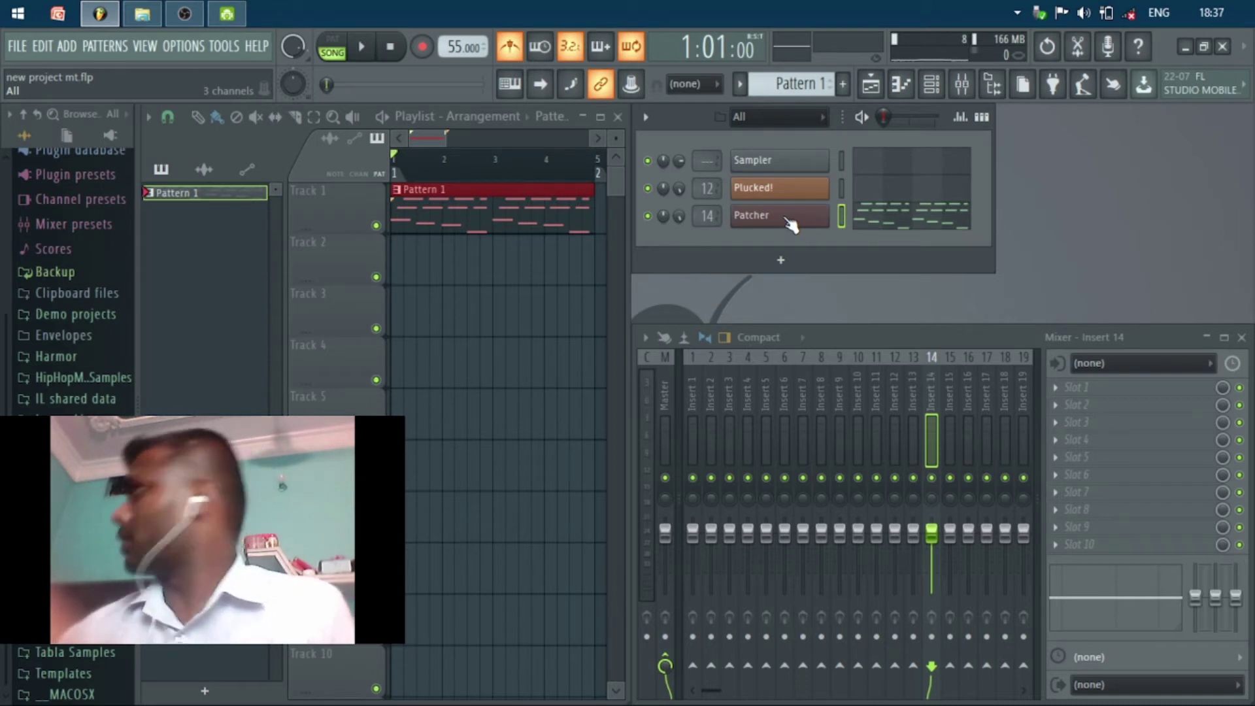
pyautogui.moveTo(791, 224); pyautogui.dragTo(717, 199)
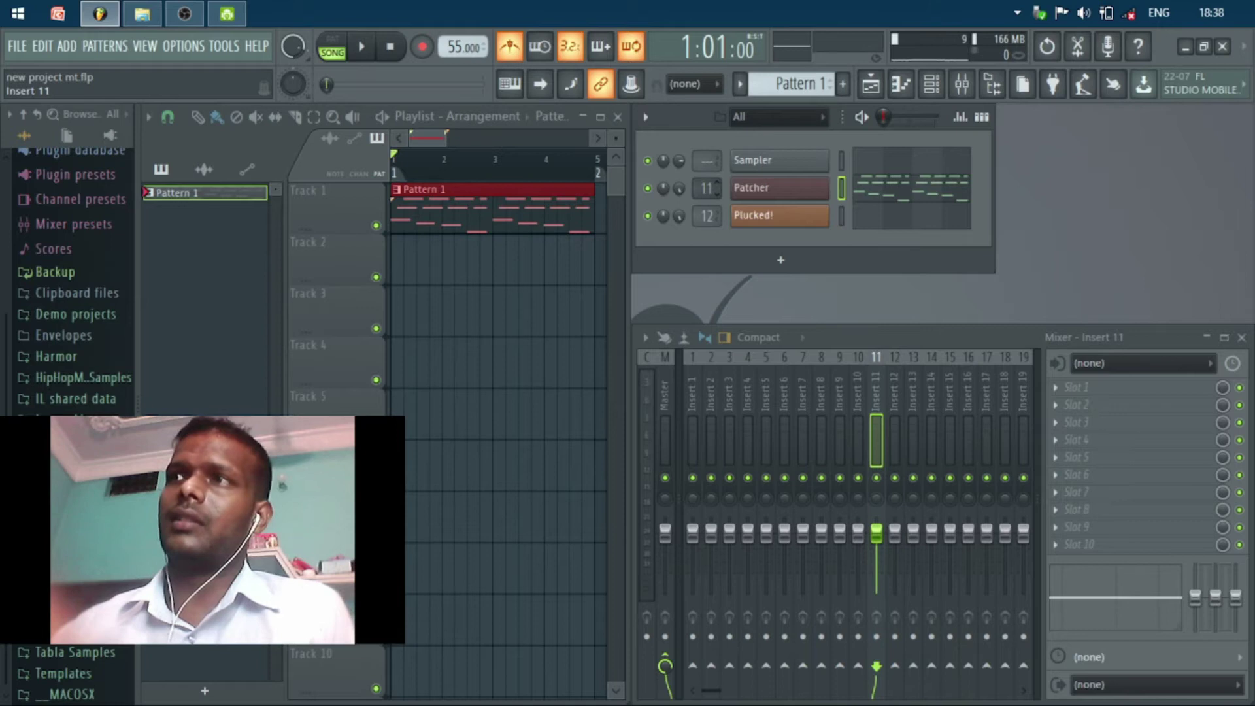
# - Clone the Patcher channel and its copy so two duplicates sit below it, closing each duplicate's plugin window
pyautogui.rightClick(783, 188)
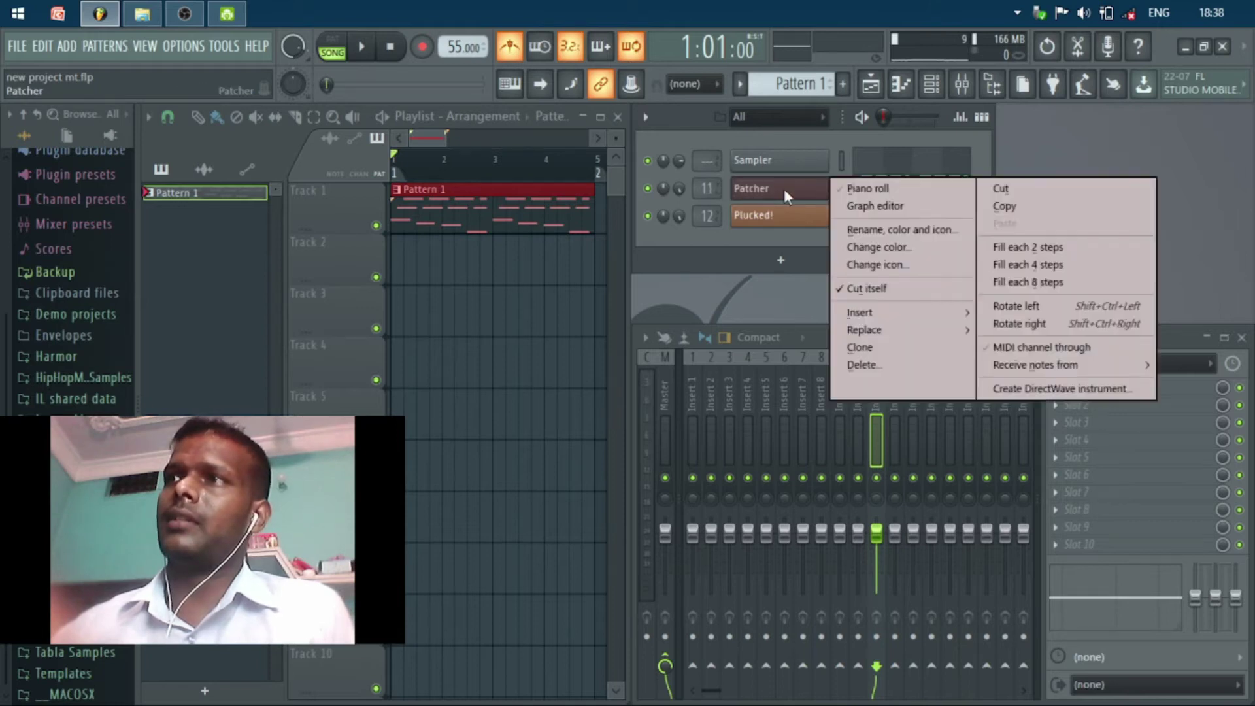
pyautogui.click(861, 348)
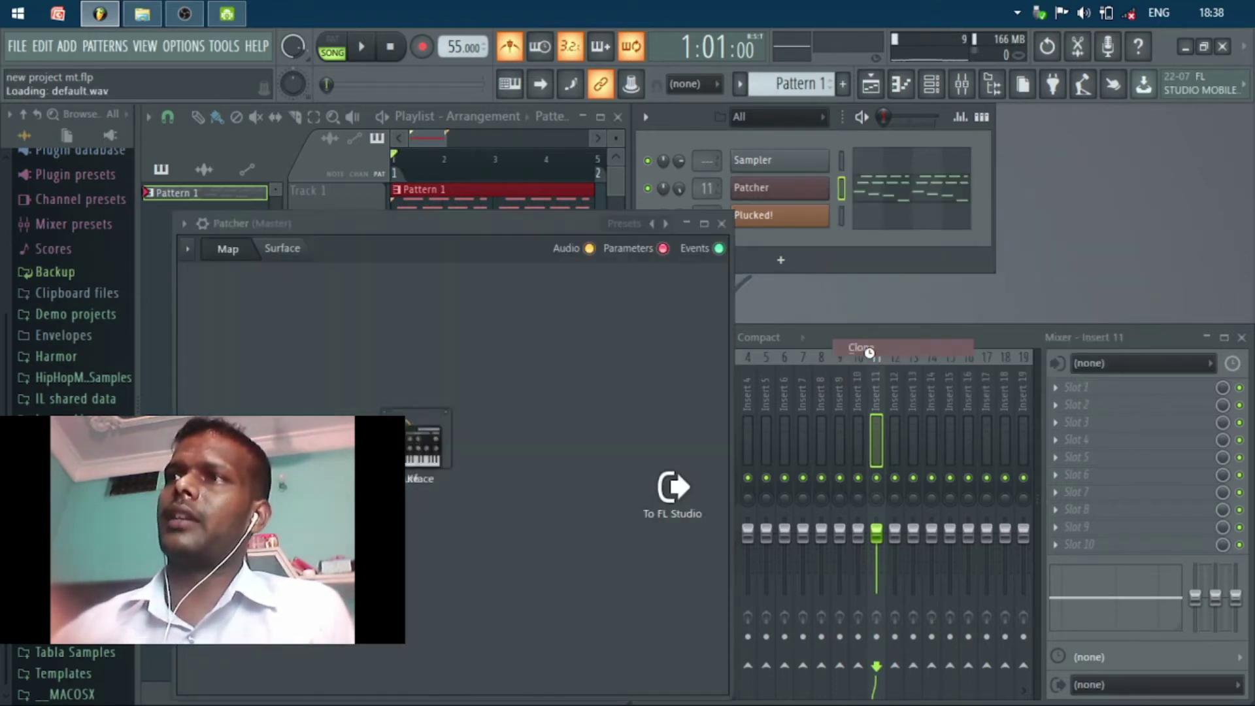
pyautogui.click(721, 223)
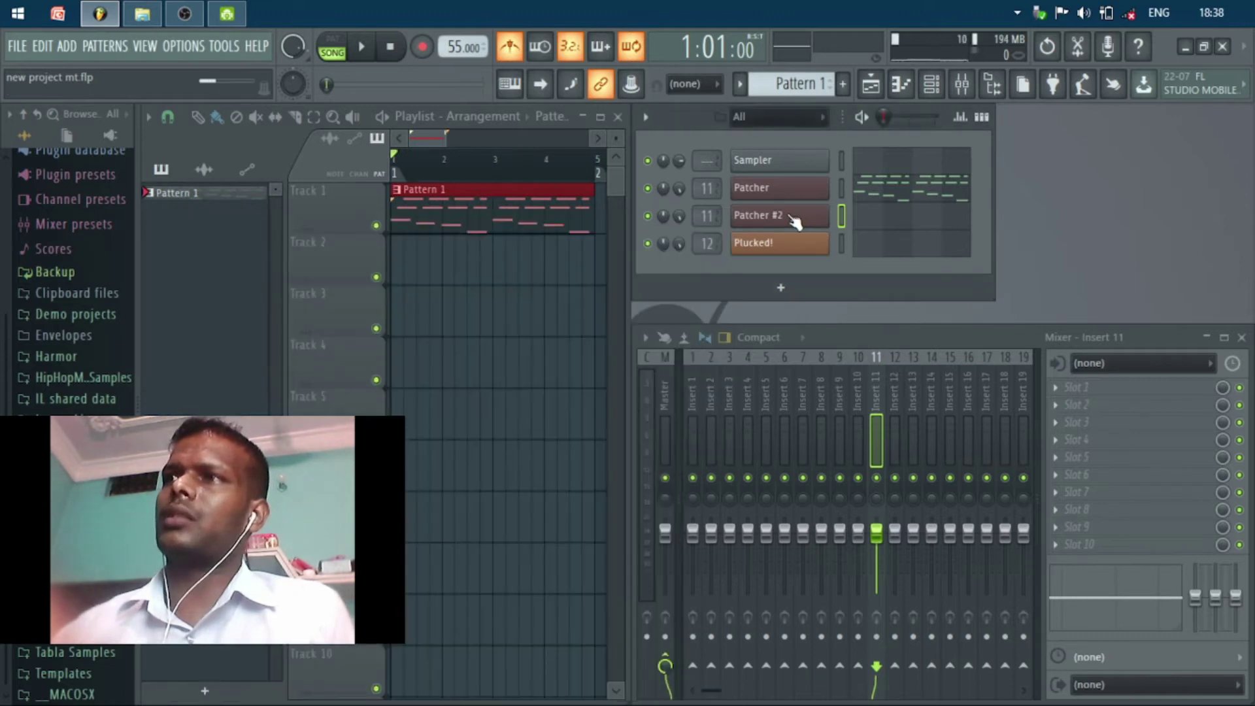
pyautogui.rightClick(793, 223)
pyautogui.click(850, 374)
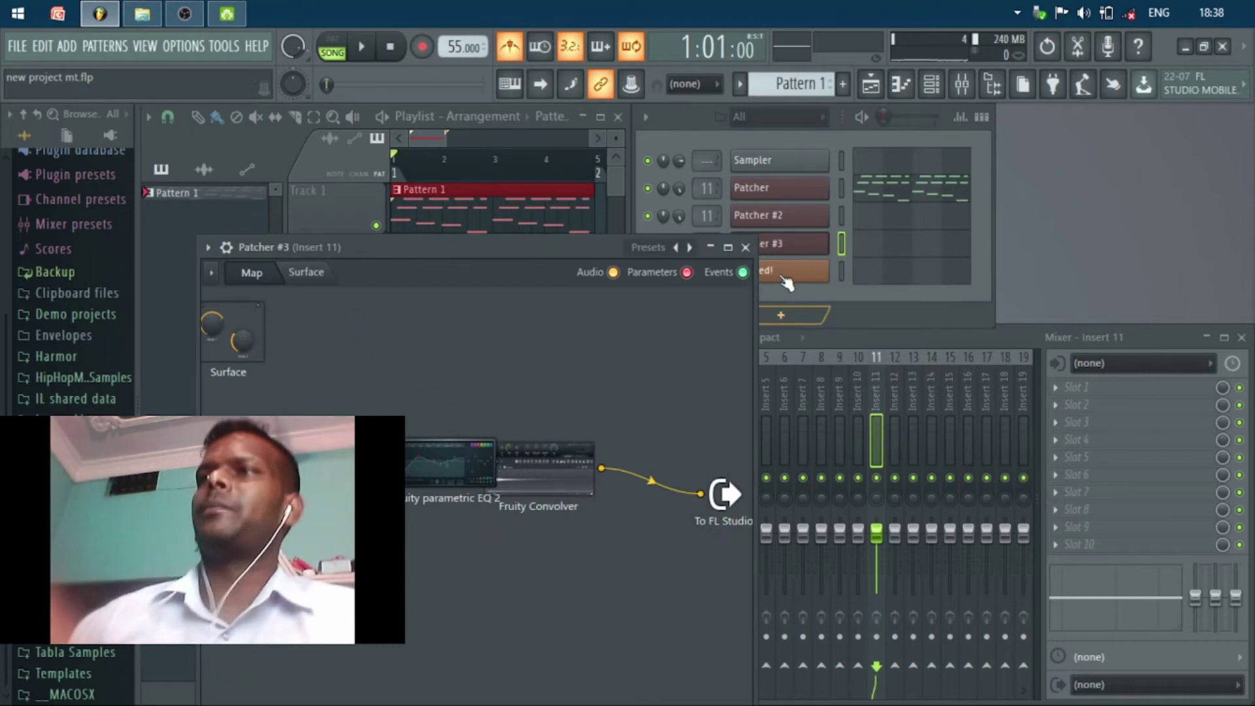
pyautogui.click(745, 248)
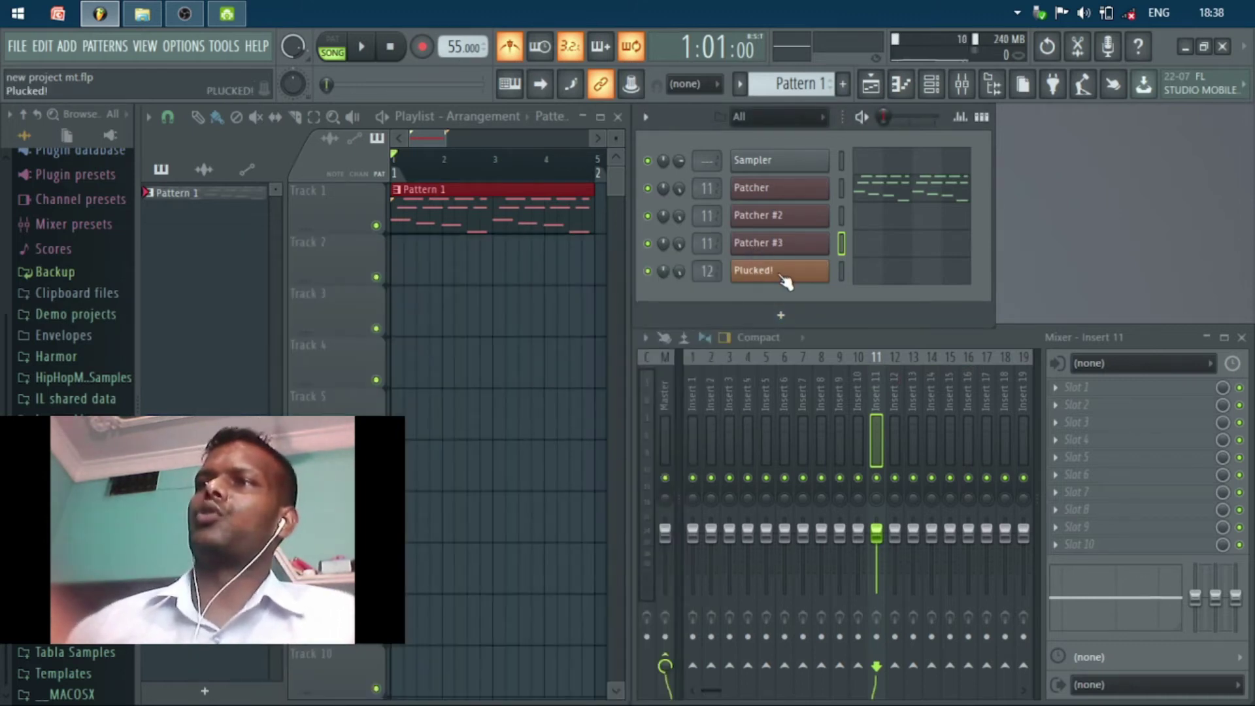
# - Delete the Plucked! channel from the channel rack and confirm the deletion
pyautogui.rightClick(783, 276)
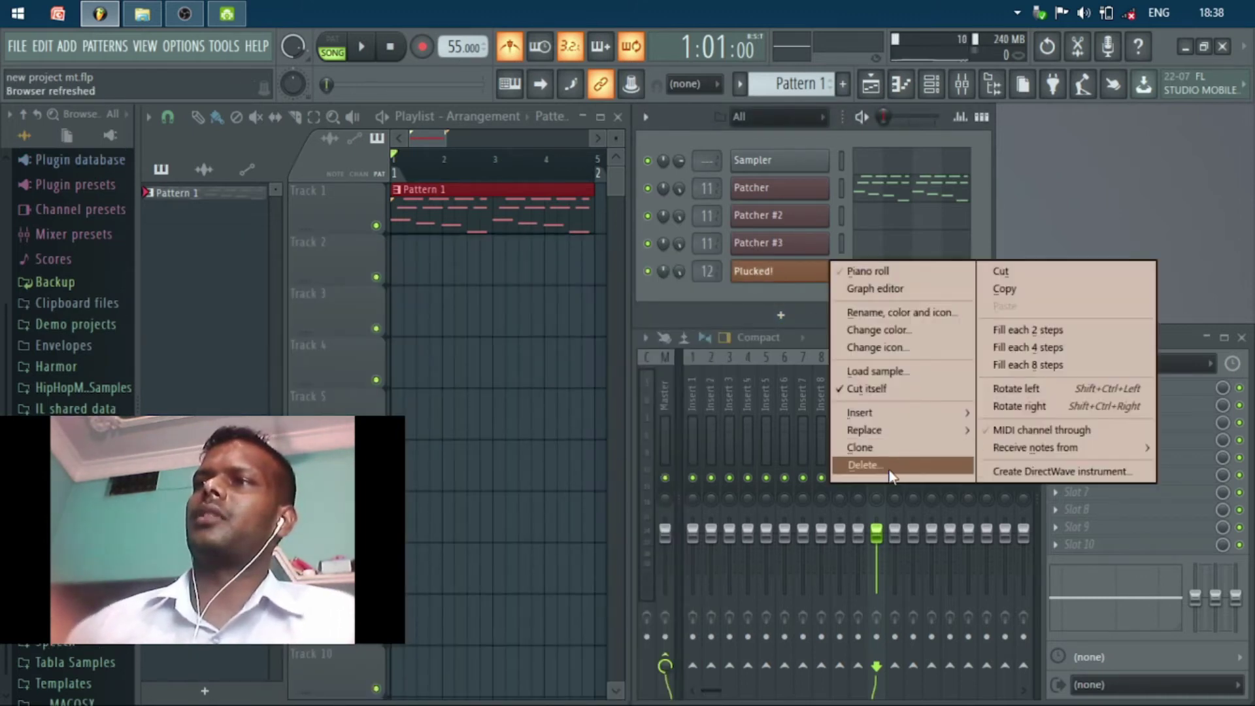
pyautogui.click(889, 467)
pyautogui.click(726, 426)
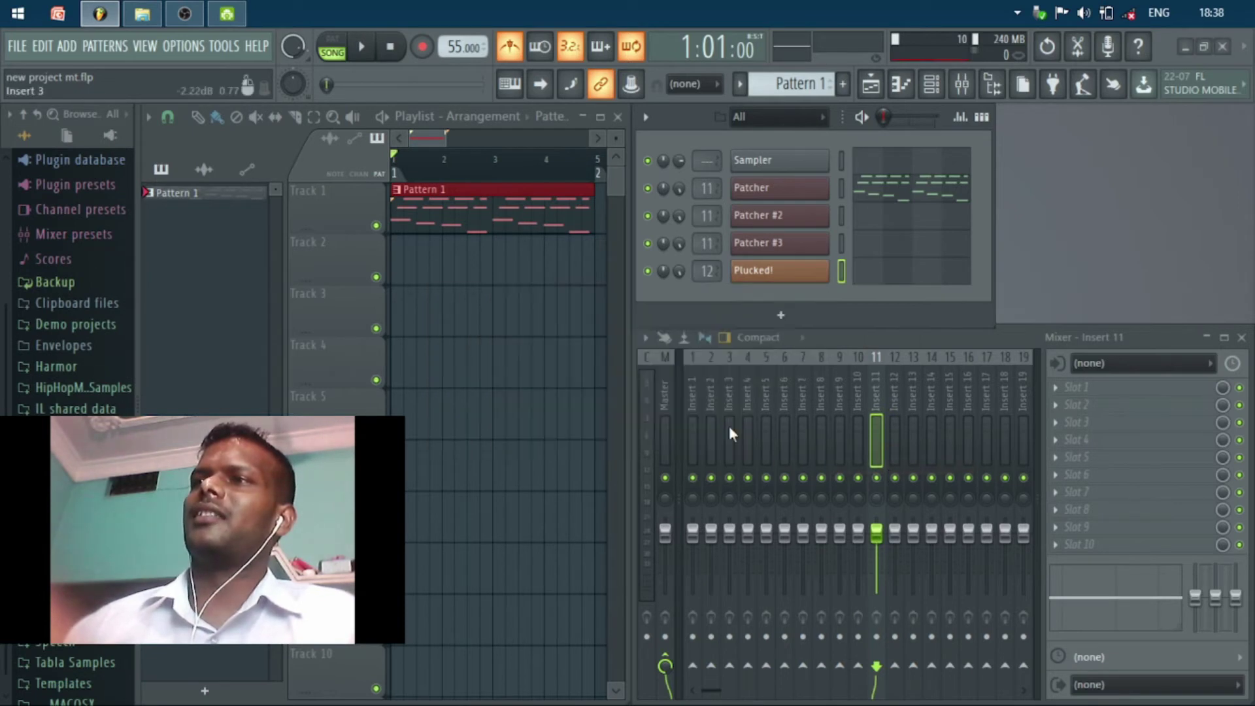
pyautogui.rightClick(759, 248)
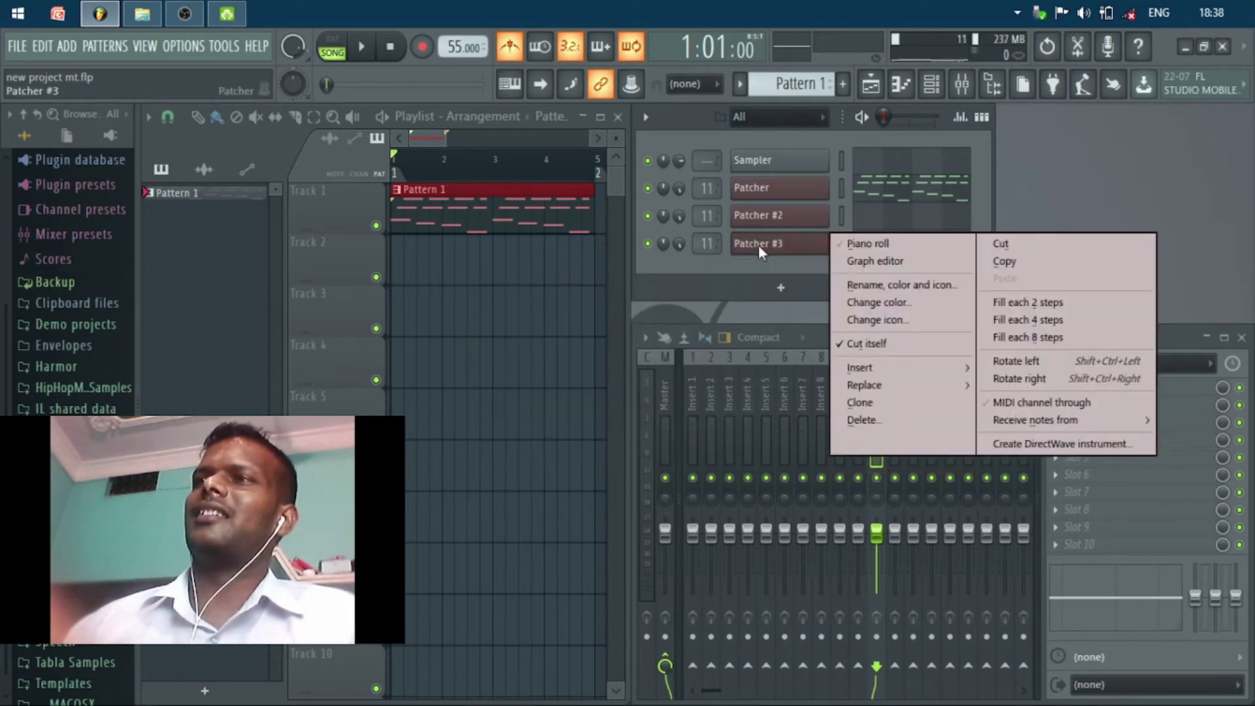
pyautogui.click(888, 425)
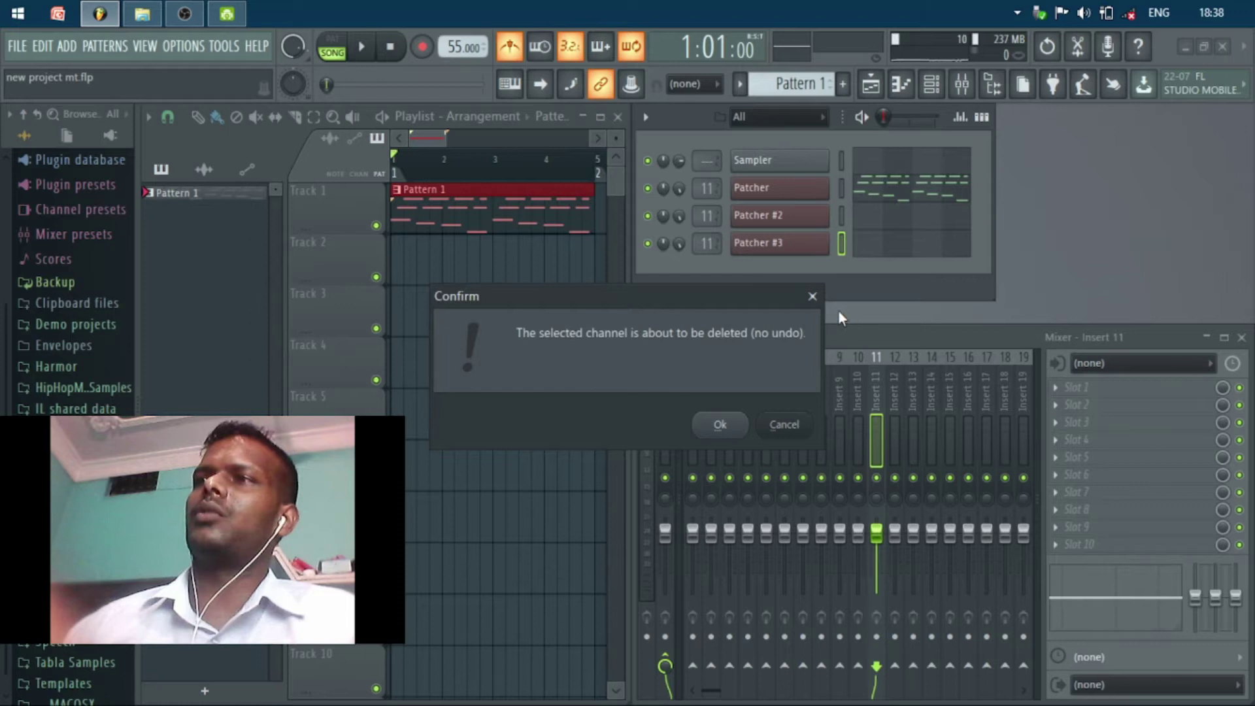
pyautogui.click(812, 297)
# - Clone the Patcher #3 channel and close the new copy's plugin window
pyautogui.rightClick(827, 243)
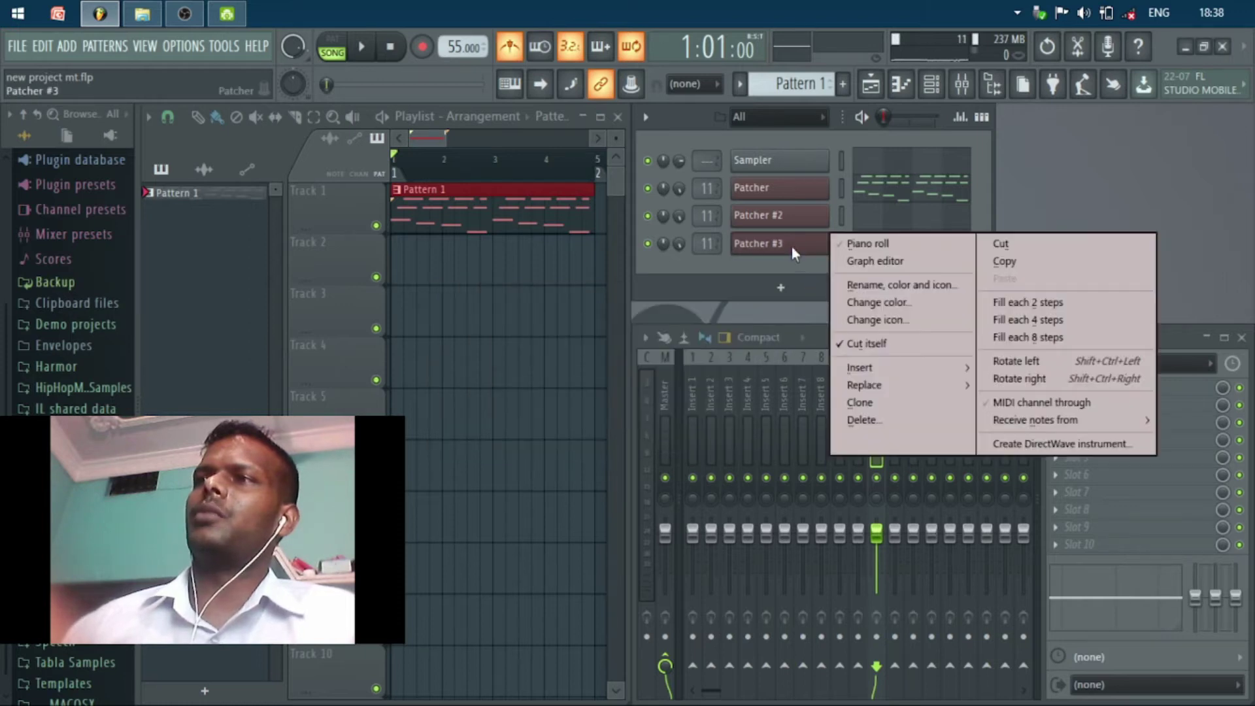
pyautogui.click(859, 403)
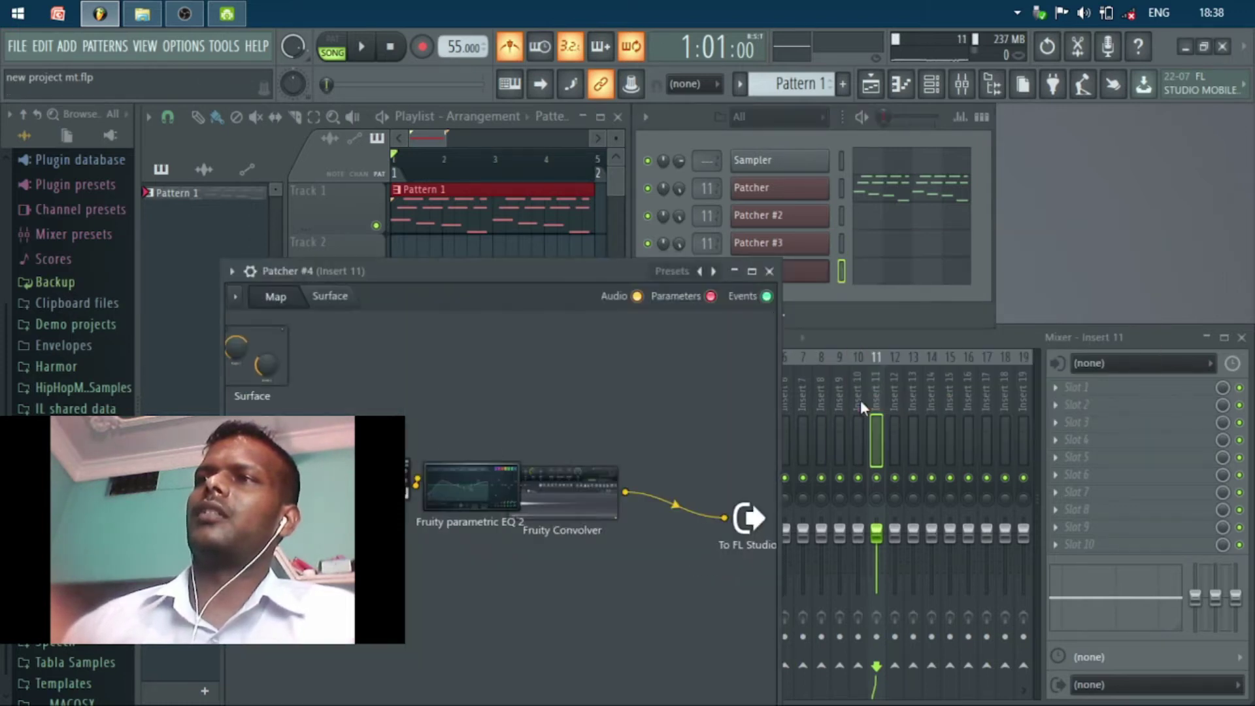
pyautogui.click(770, 271)
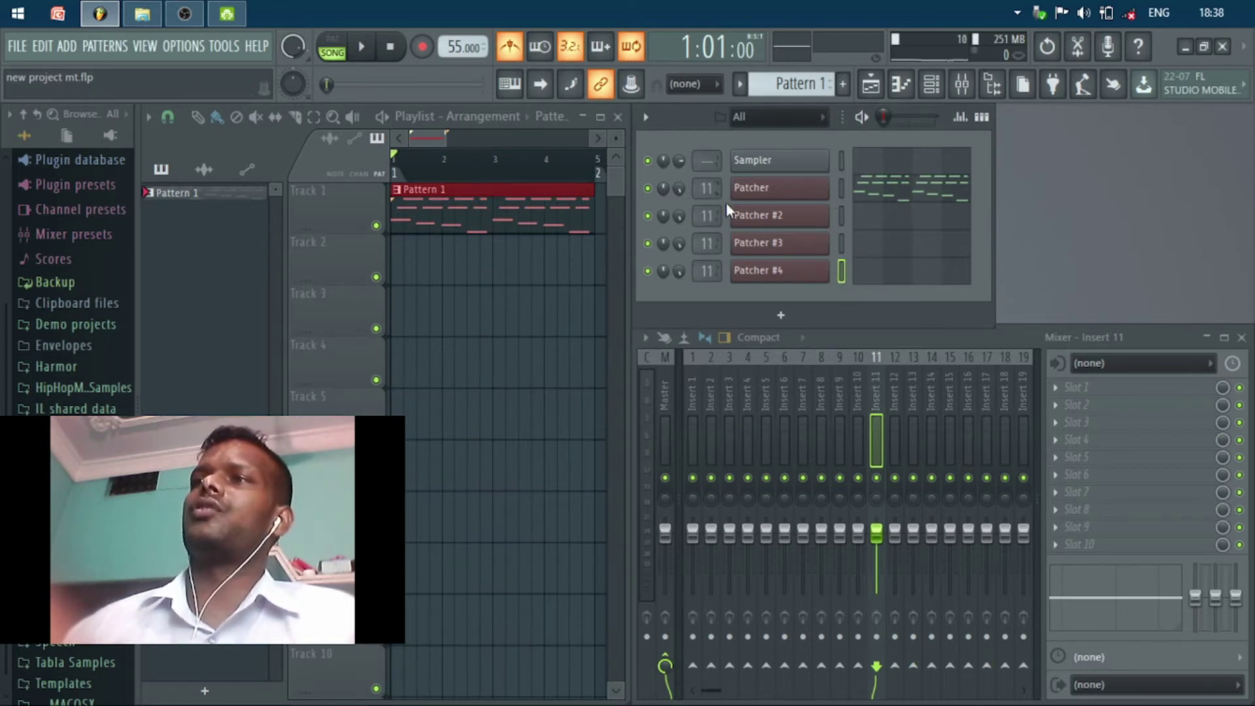
# - Check Patcher #2's piano roll, and adjust the Fruity Convolver output level in the first Patcher's map during song playback
pyautogui.click(862, 216)
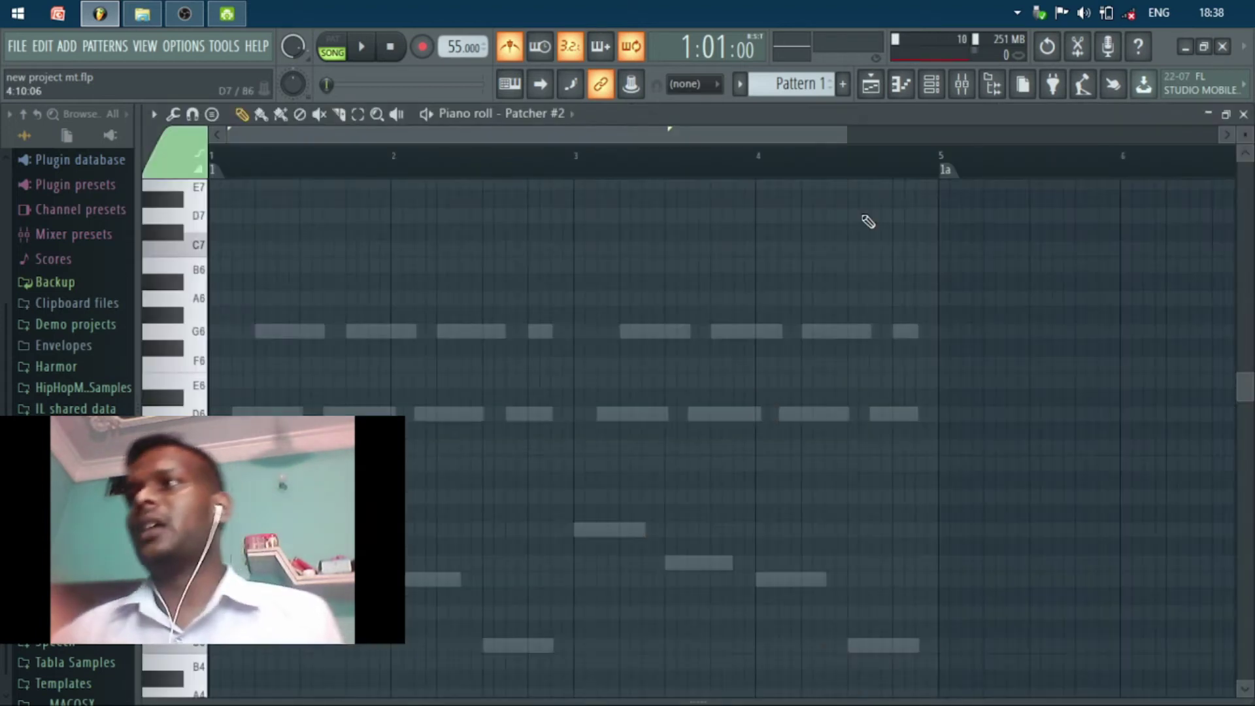
pyautogui.click(1242, 115)
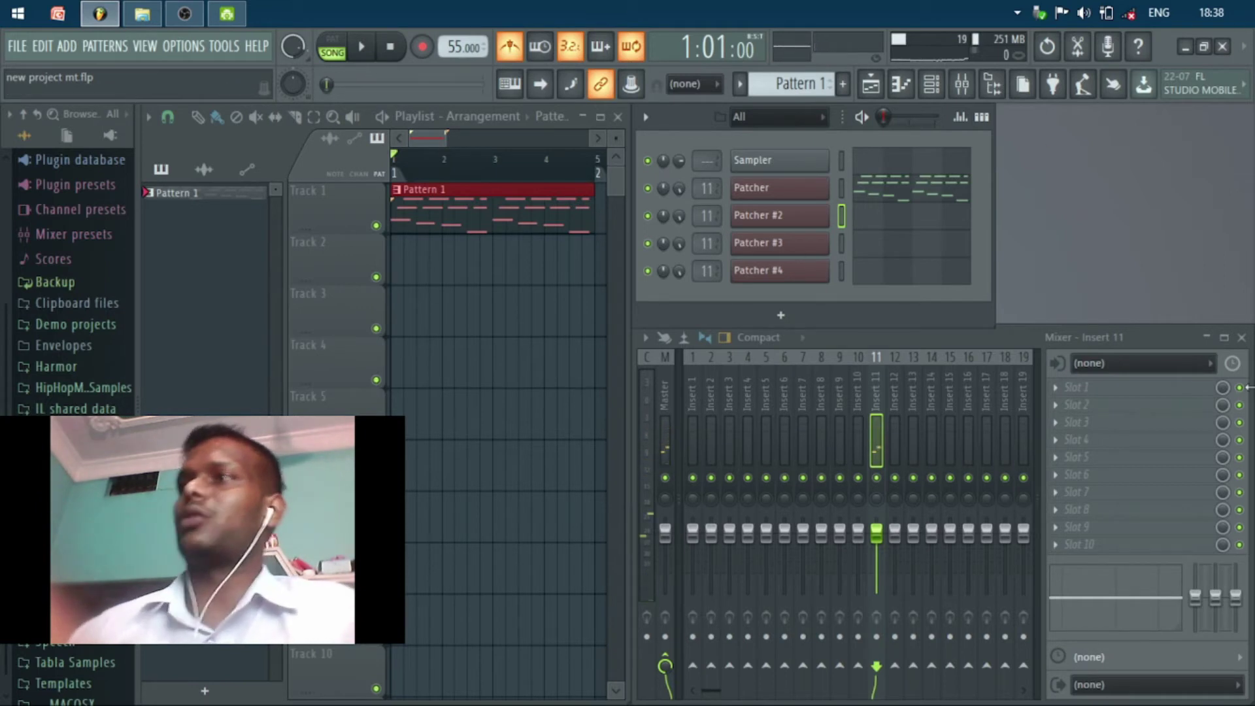
pyautogui.click(805, 190)
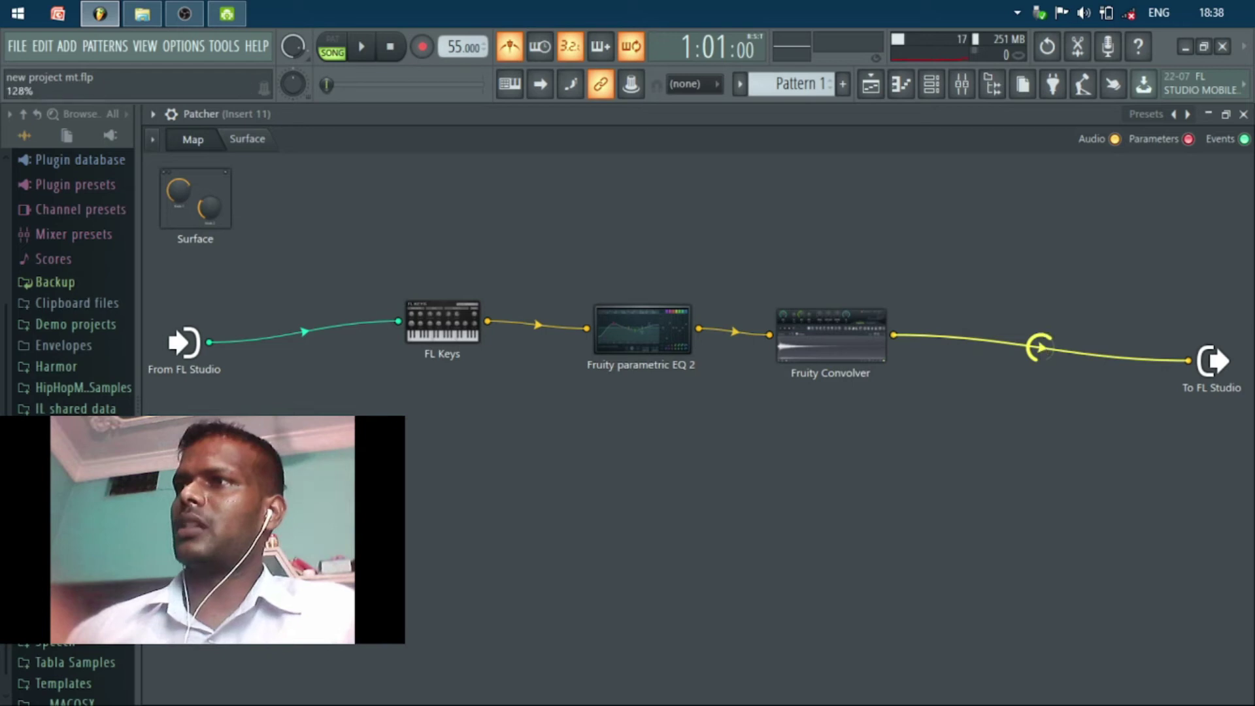
pyautogui.press('space')
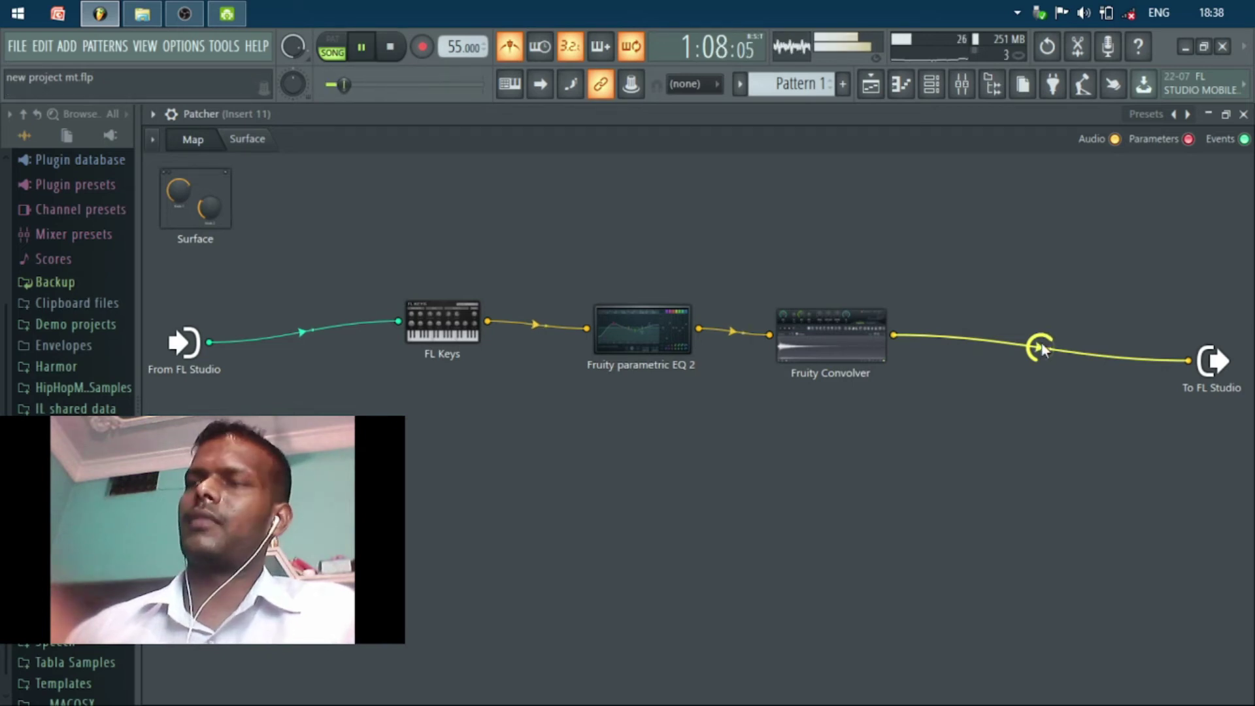
pyautogui.moveTo(1042, 345); pyautogui.dragTo(1042, 356)
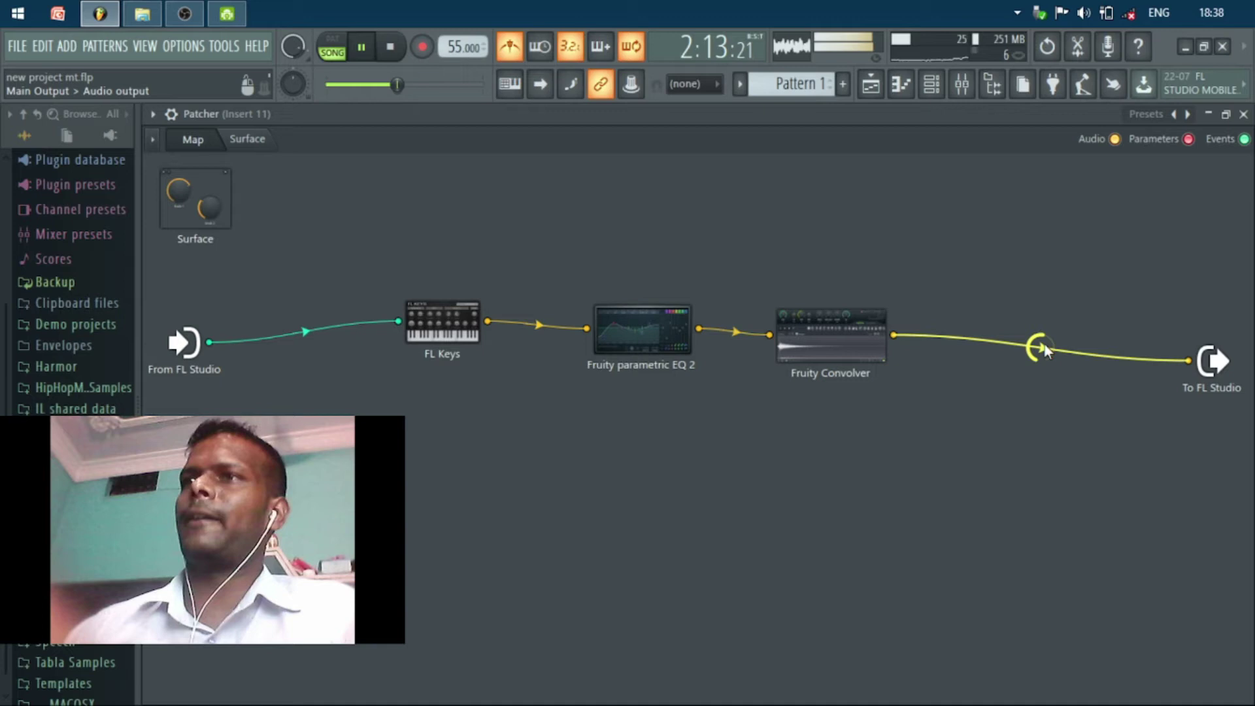
pyautogui.moveTo(1045, 351); pyautogui.dragTo(1045, 373)
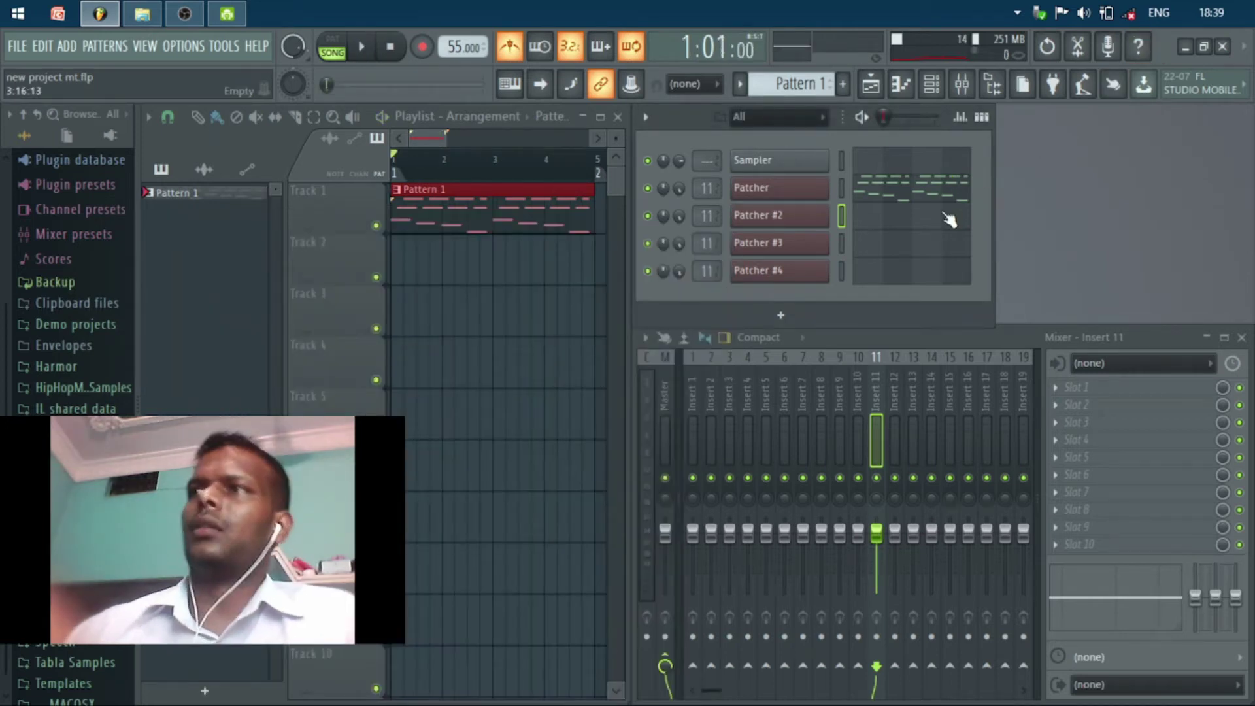
# - Create Pattern 2, check Patcher #2's piano roll in it, and arm recording
pyautogui.press('F4')
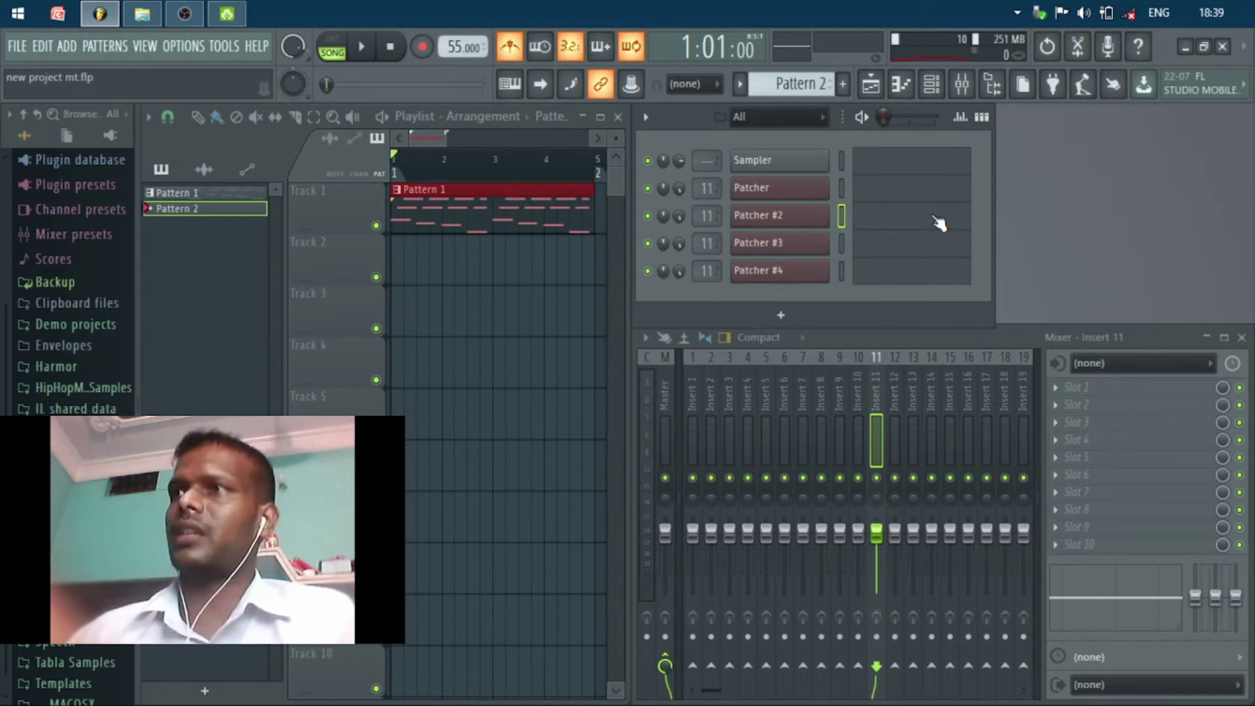
pyautogui.click(939, 223)
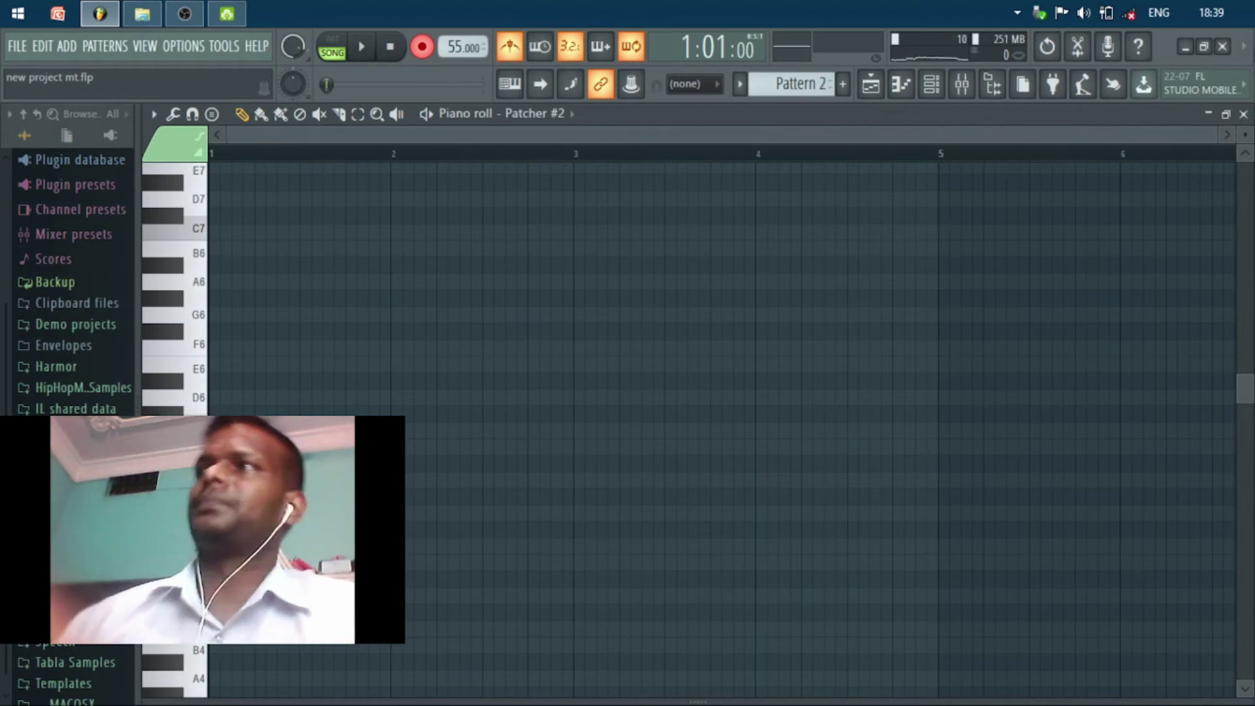
pyautogui.click(1243, 115)
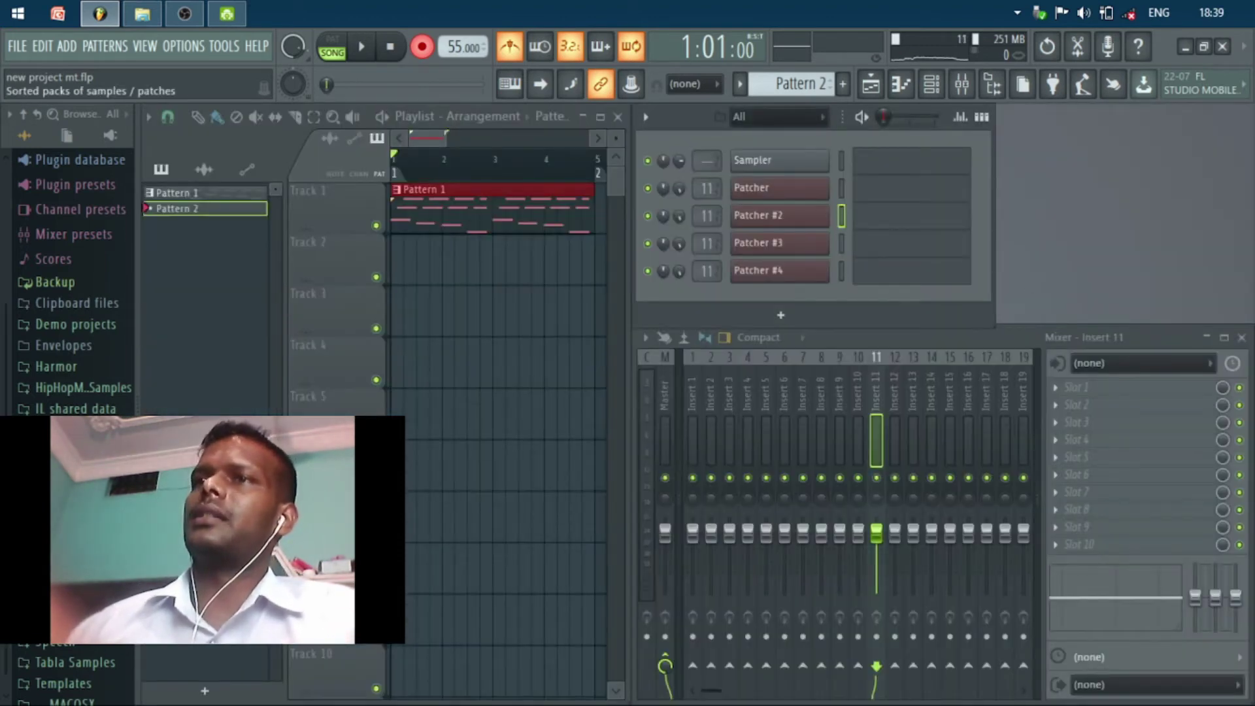
# - Hide the browser and show Patcher #2's piano roll as a small window beside the channel rack, extended down to the mixer
pyautogui.hotkey('alt', 'F8')
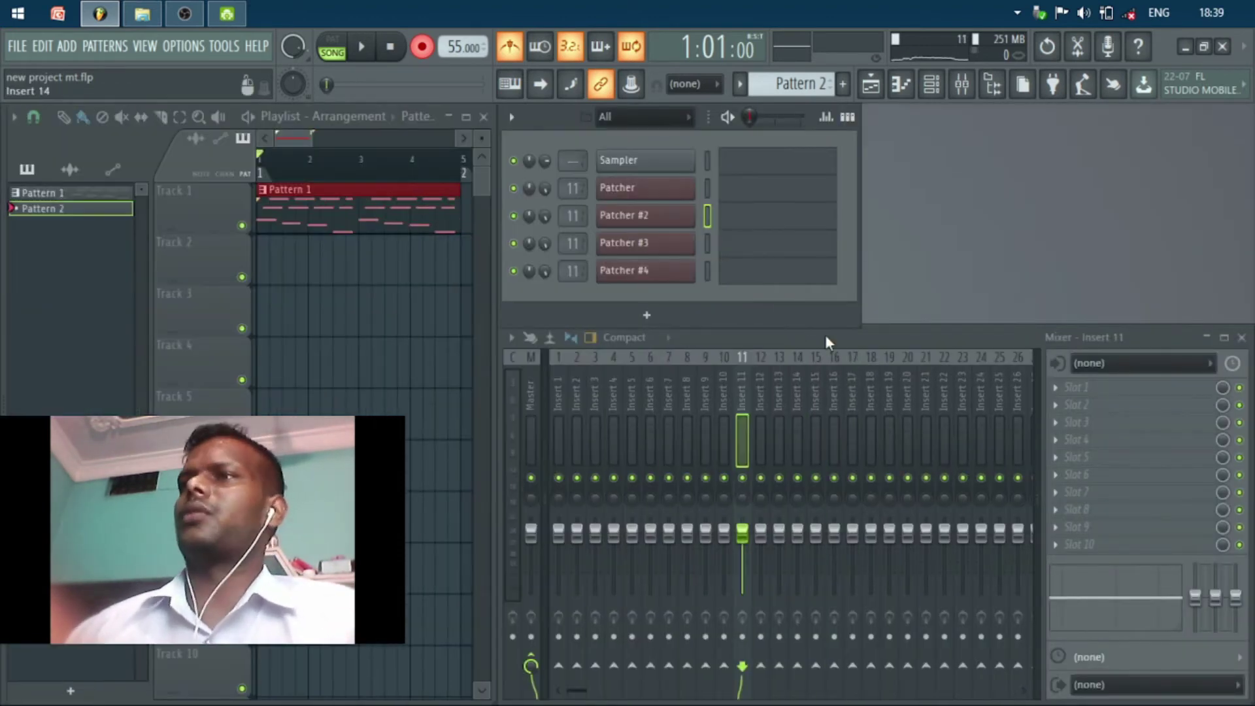
pyautogui.press('F7')
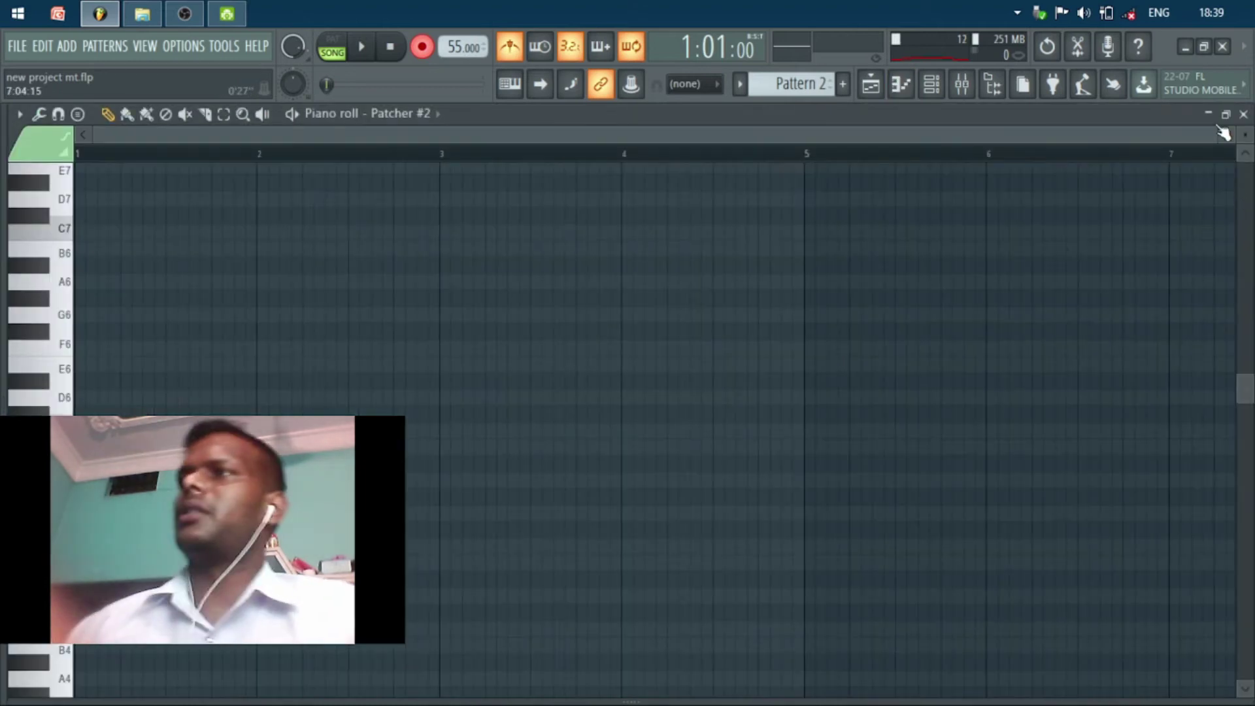
pyautogui.click(1234, 115)
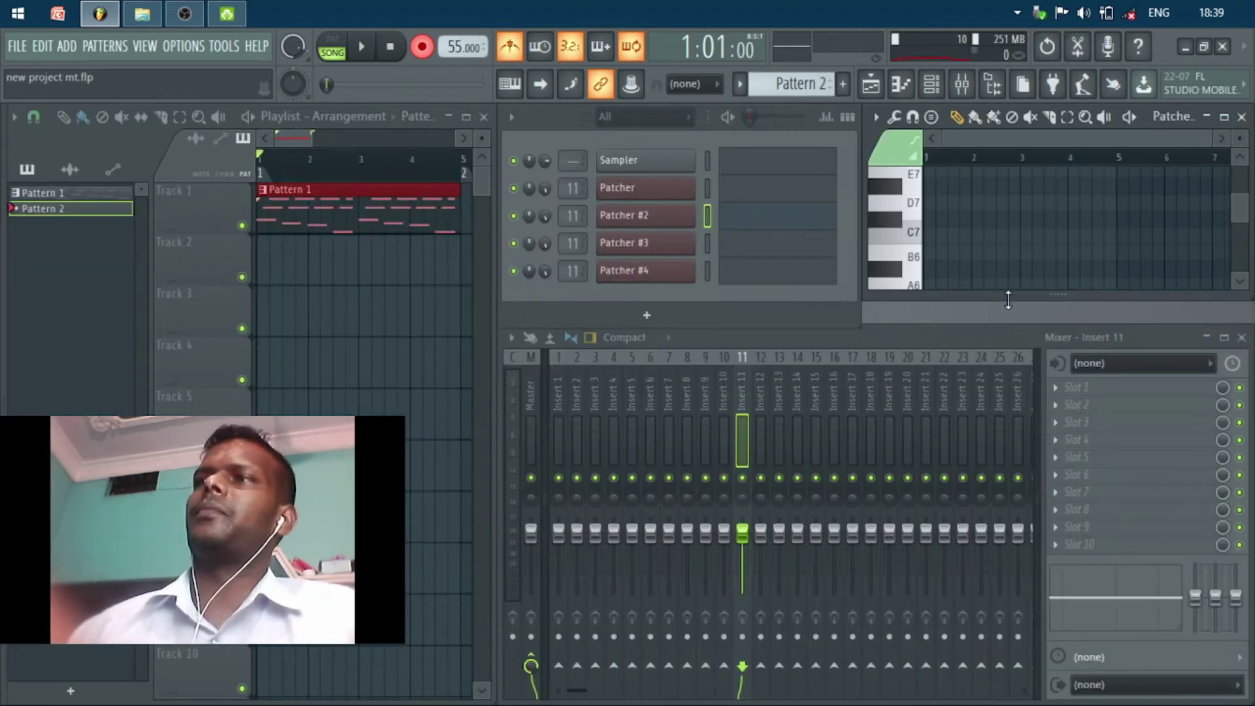
pyautogui.moveTo(1013, 300); pyautogui.dragTo(1012, 322)
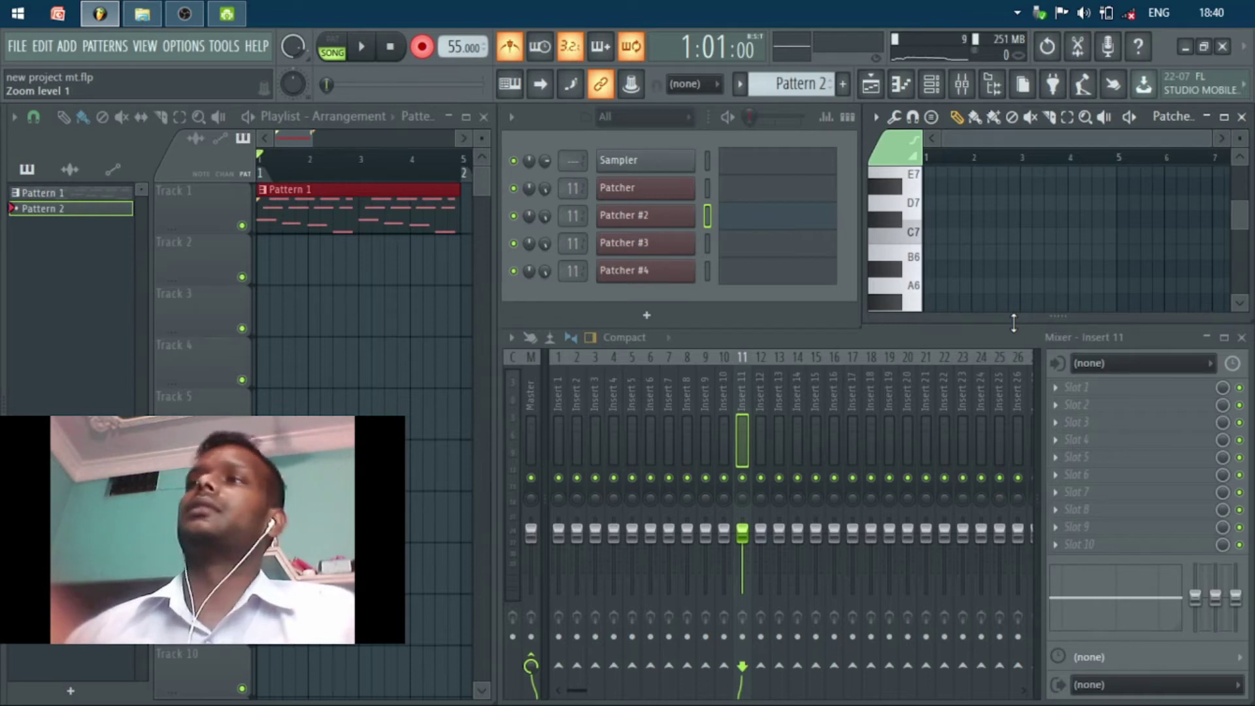
# - Record a short melody on Patcher #2 into Pattern 2 while the song plays, and maximize its piano roll
pyautogui.press('space')
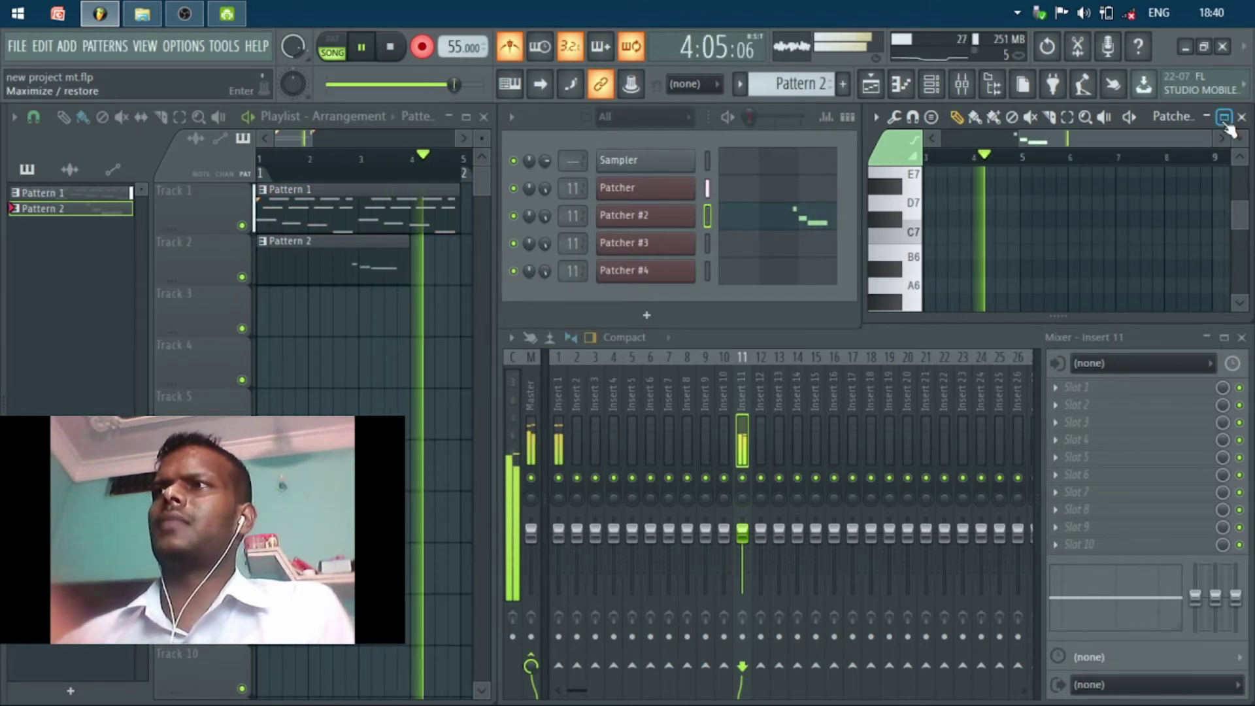
pyautogui.click(1224, 118)
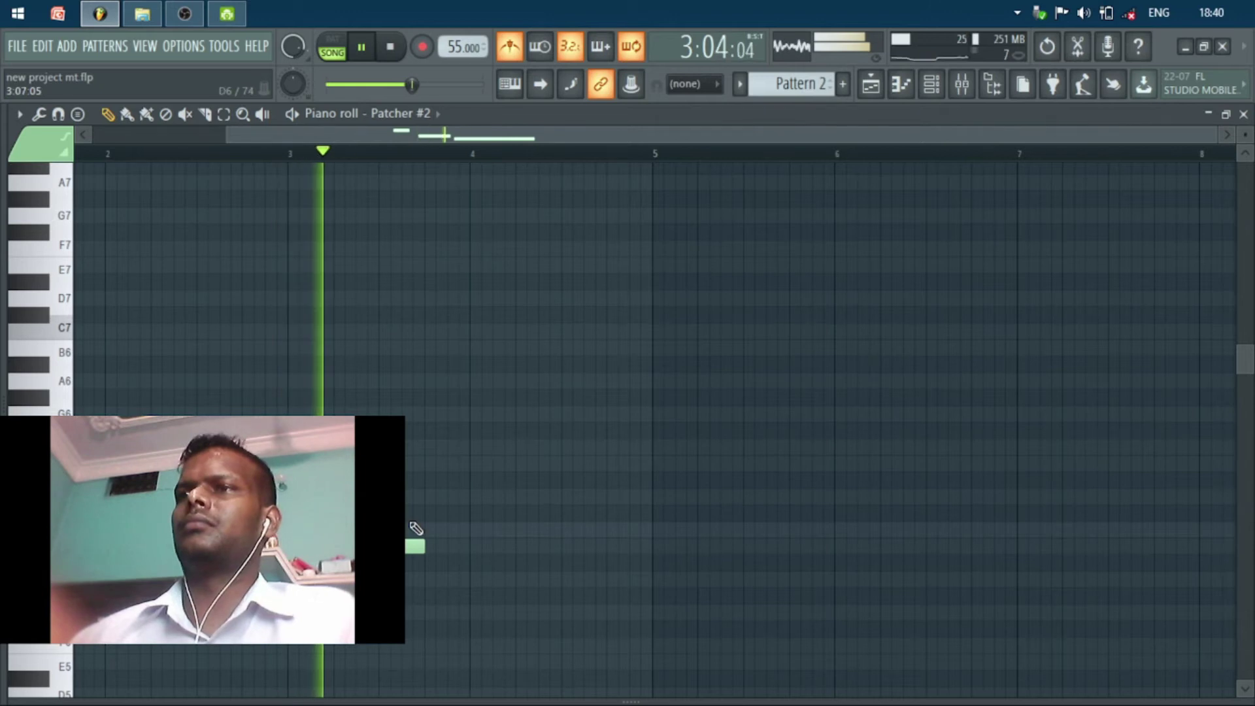
# - Quantize all recorded Patcher #2 notes in Pattern 2 with the Default template and Leave end time, then close the piano roll
pyautogui.moveTo(1217, 135)
pyautogui.mouseDown()
pyautogui.moveTo(1086, 158)
pyautogui.moveTo(281, 129)
pyautogui.moveTo(448, 168)
pyautogui.moveTo(429, 172)
pyautogui.mouseUp()
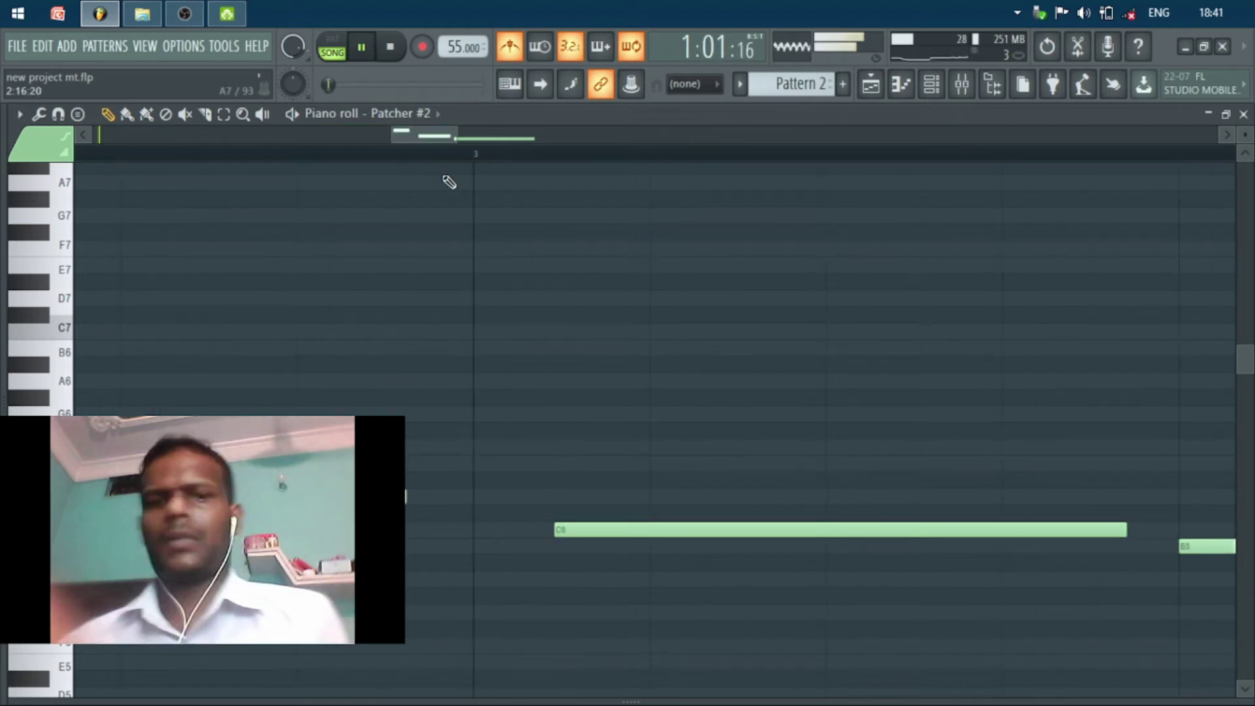
pyautogui.hotkey('ctrl', 'a')
pyautogui.hotkey('alt', 'q')
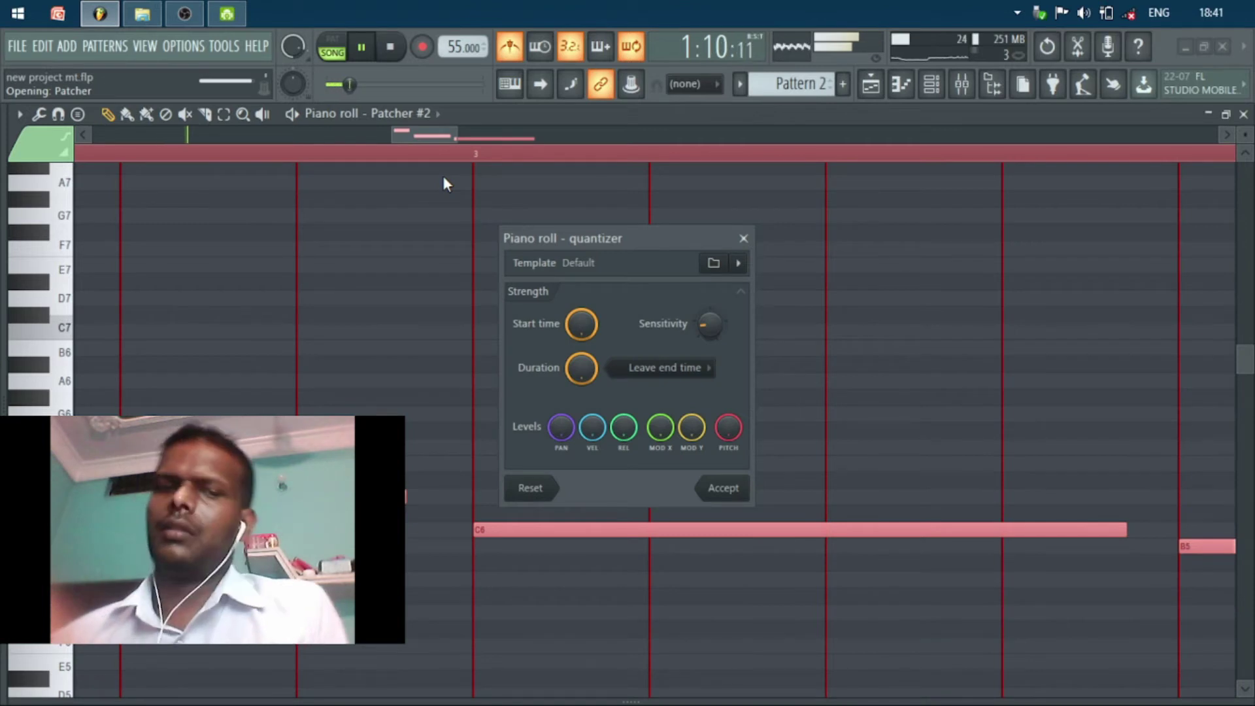
pyautogui.press('Return')
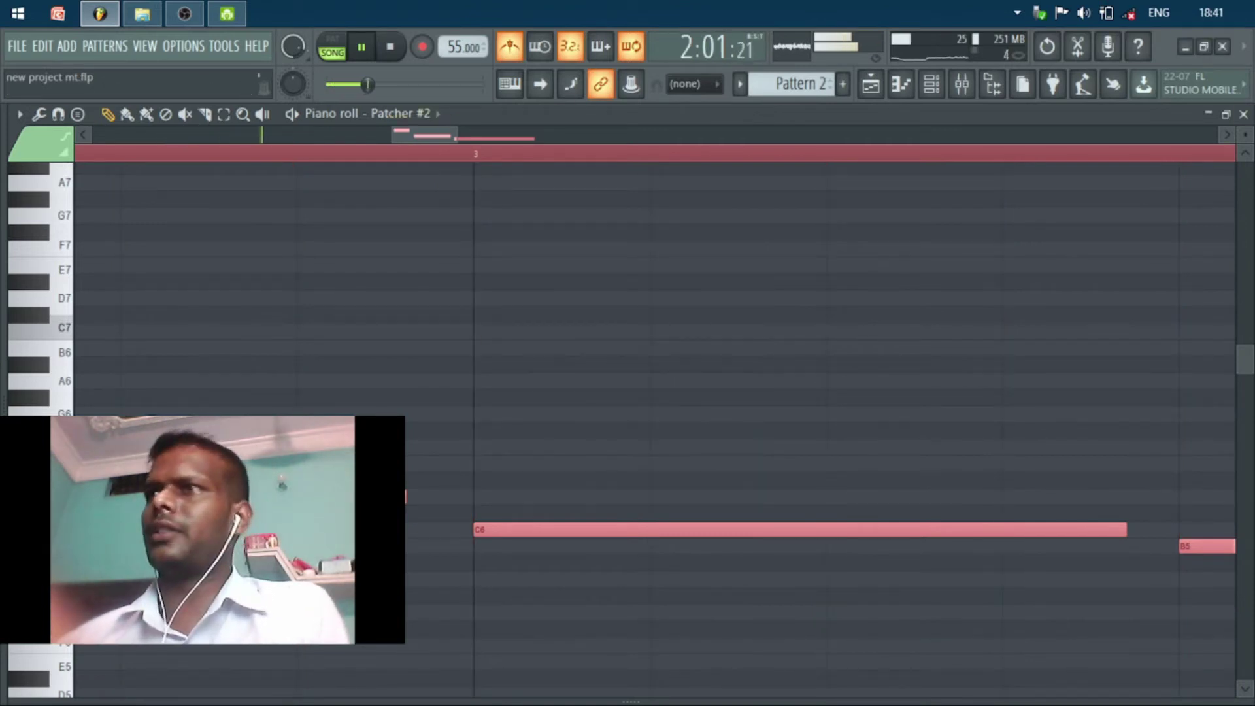
pyautogui.click(1243, 114)
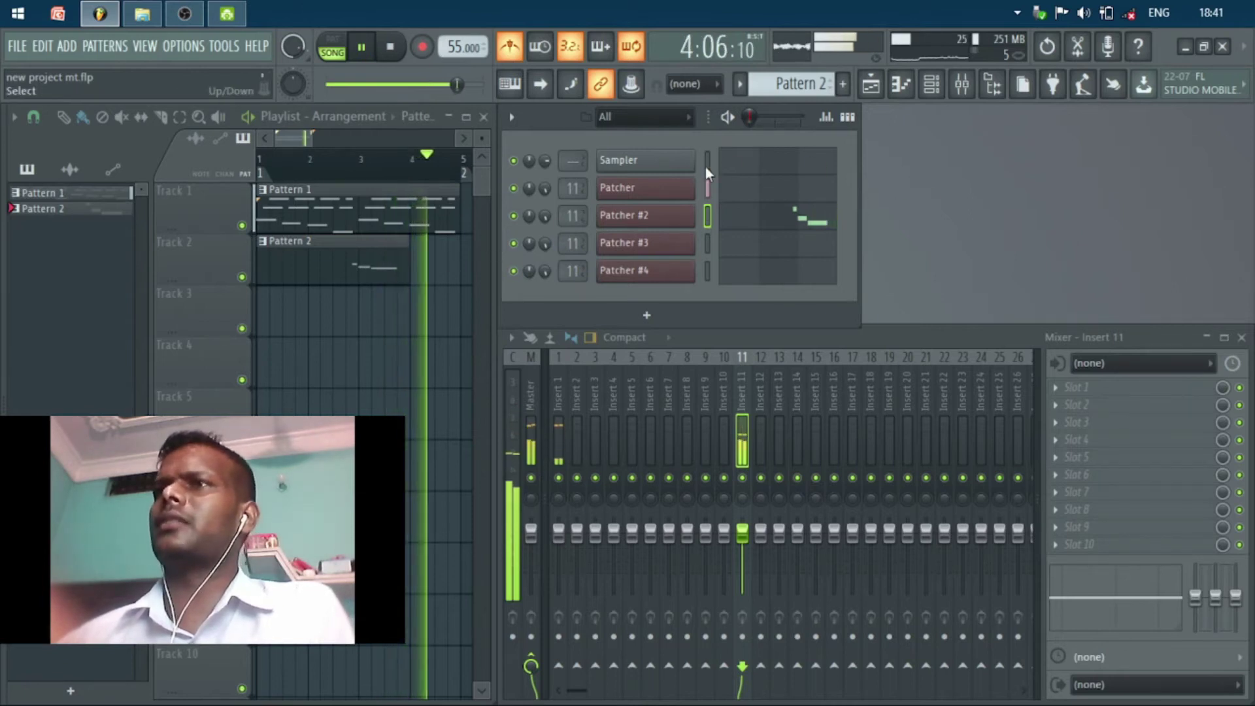
# - Stop playback, open Patcher #2's piano roll maximized with the recorded notes in view, and play the song to hear them
pyautogui.press('space')
pyautogui.click(820, 203)
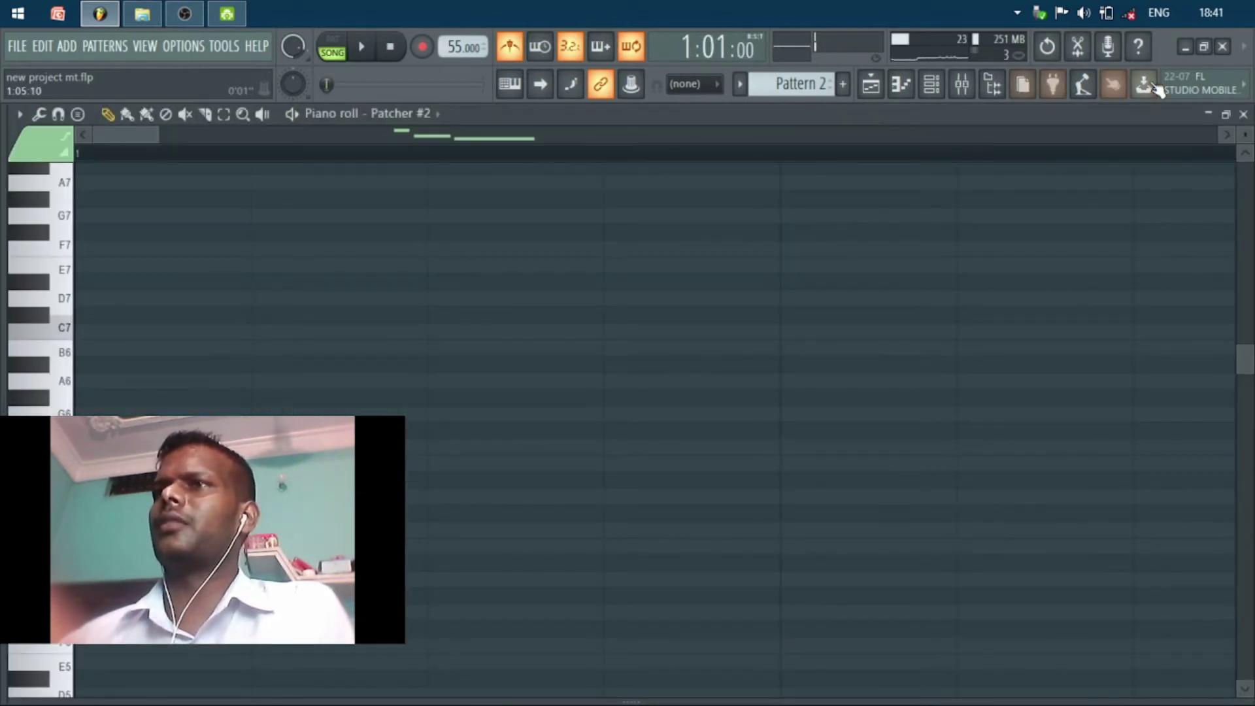
pyautogui.click(1234, 117)
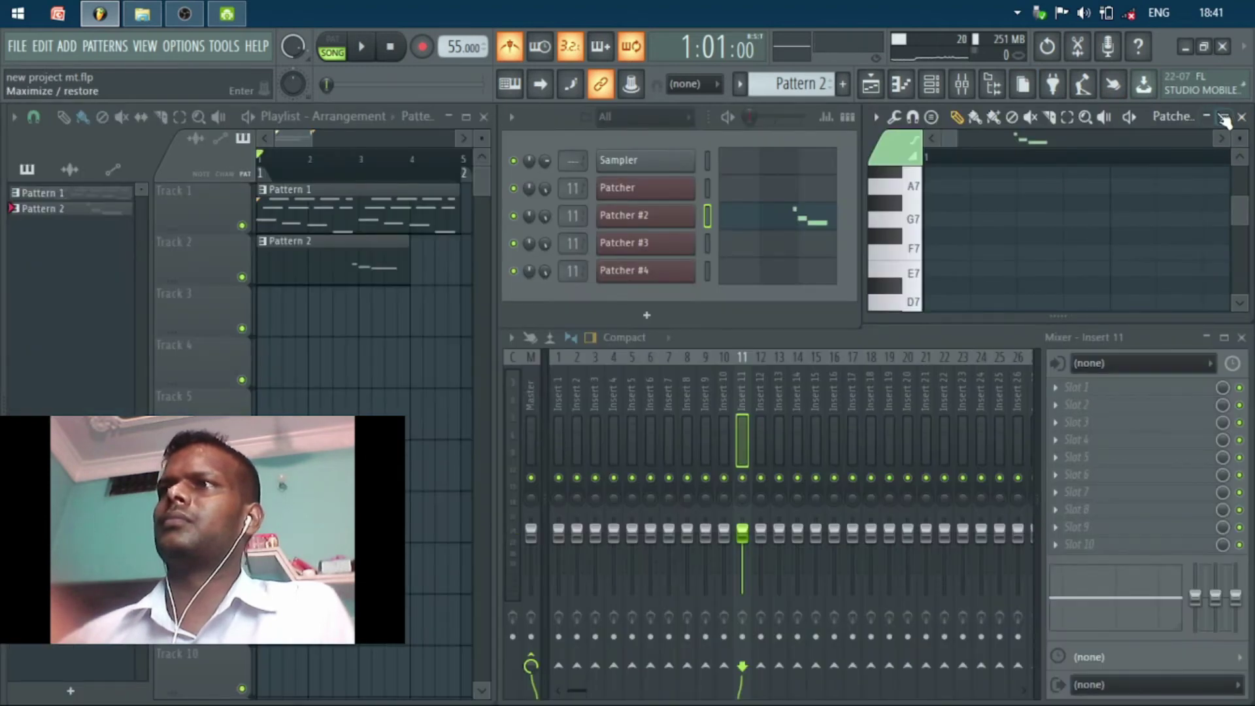
pyautogui.click(1224, 117)
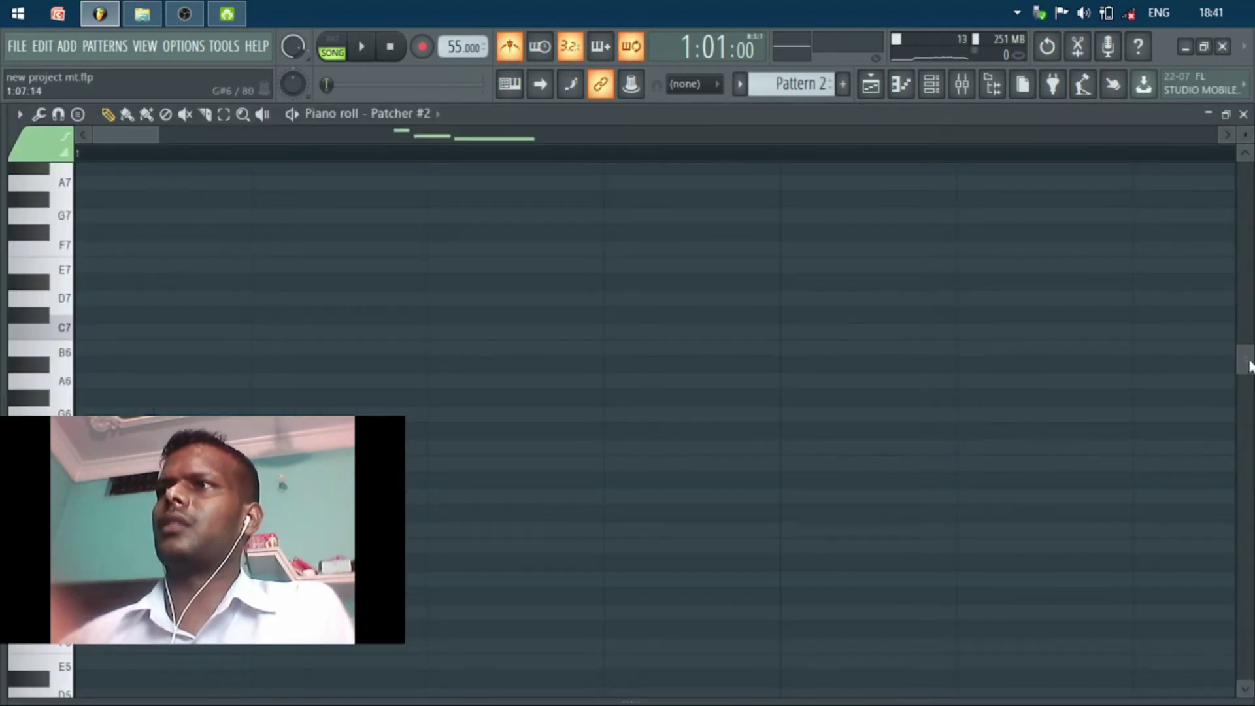
pyautogui.moveTo(1243, 366); pyautogui.dragTo(1247, 546)
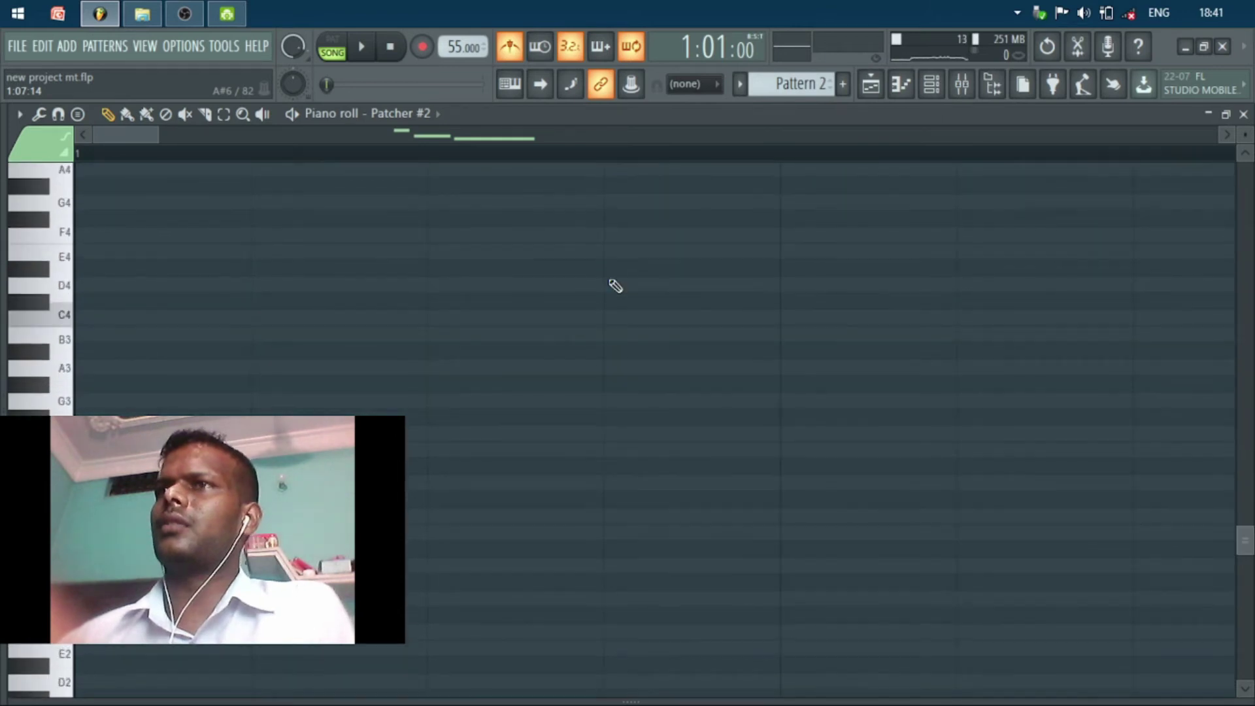
pyautogui.moveTo(154, 139); pyautogui.dragTo(997, 139)
pyautogui.moveTo(1251, 541); pyautogui.dragTo(1250, 355)
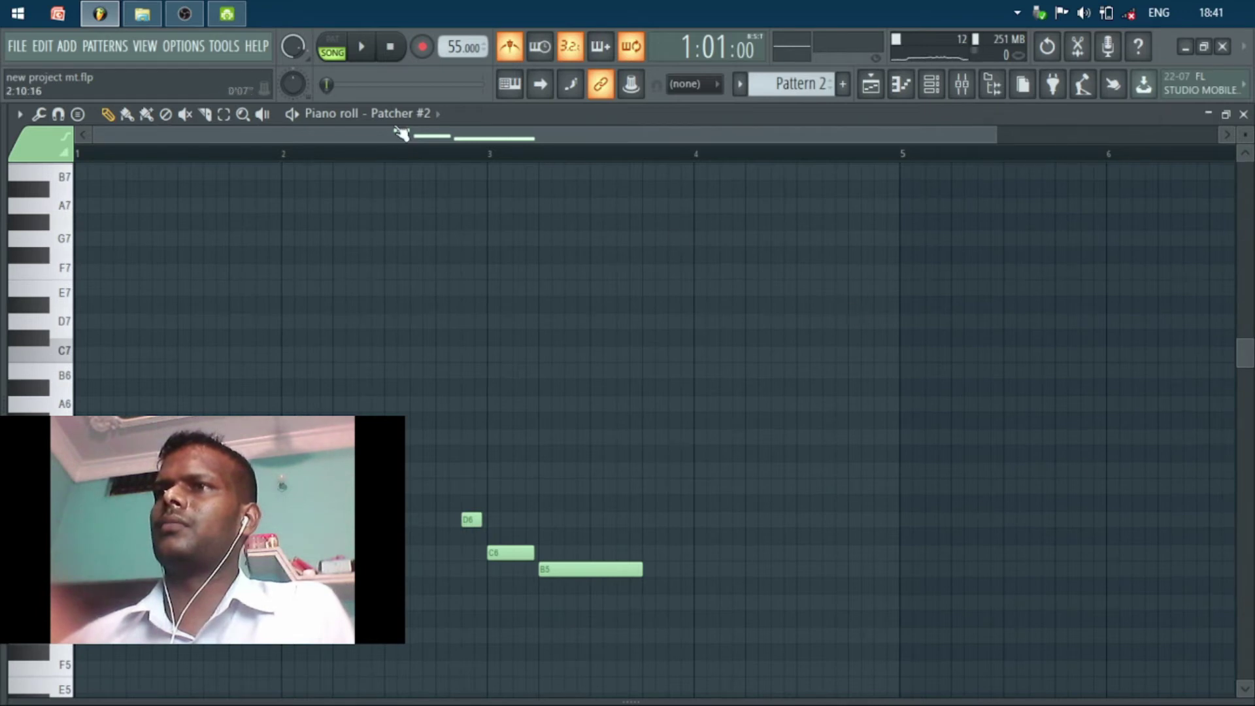
pyautogui.press('space')
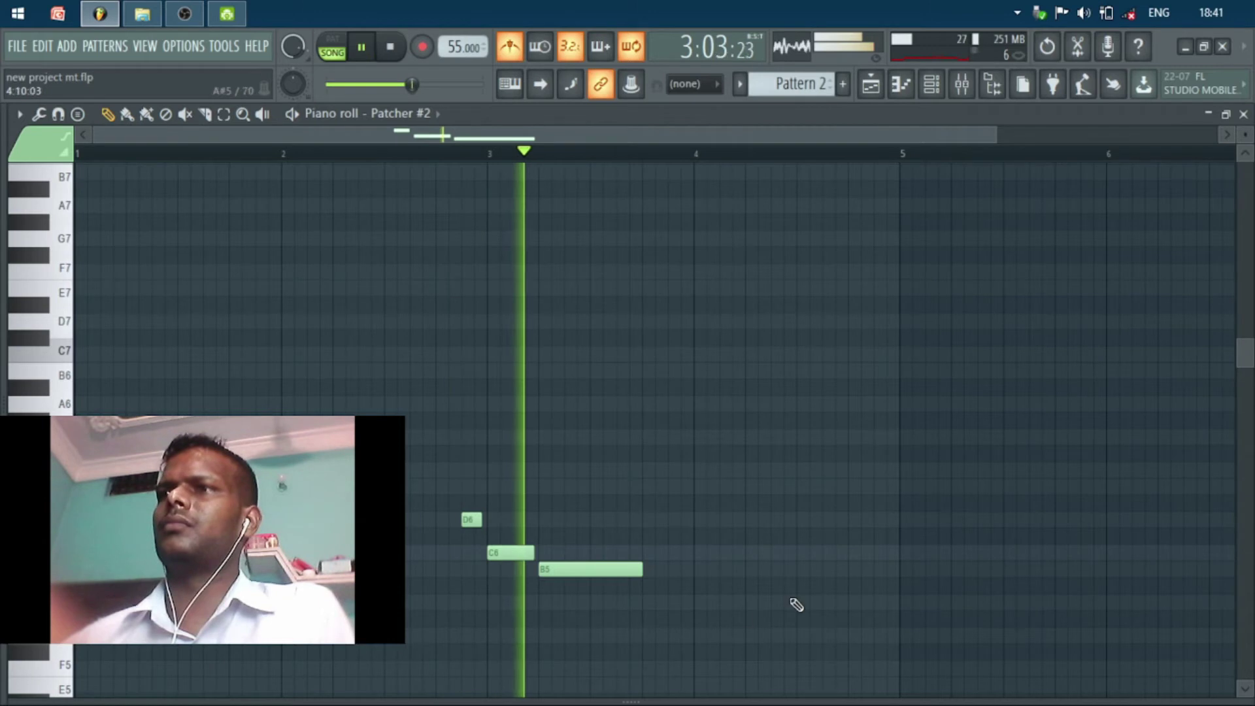
pyautogui.scroll(-1, 722, 627)
pyautogui.press('space')
# - Add an A5 note at step 9 of bar 3, quantize it with the Default template, and play the result
pyautogui.click(598, 553)
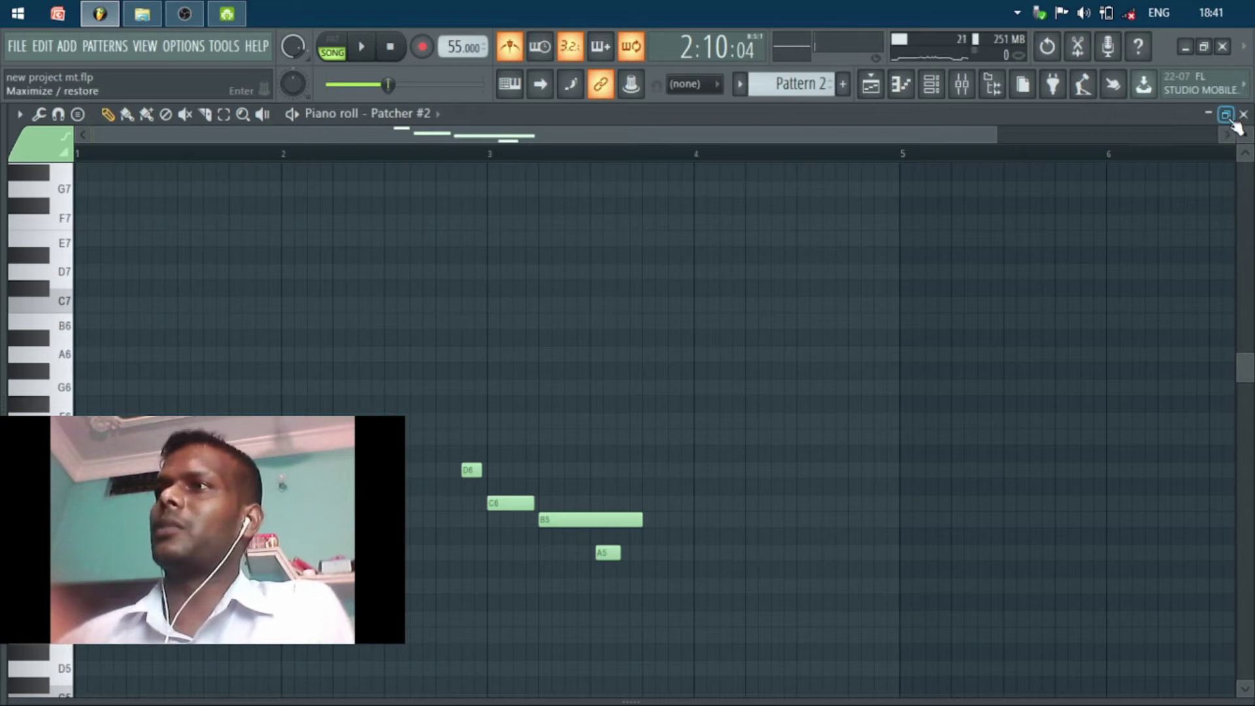
pyautogui.scroll(5, 625, 595)
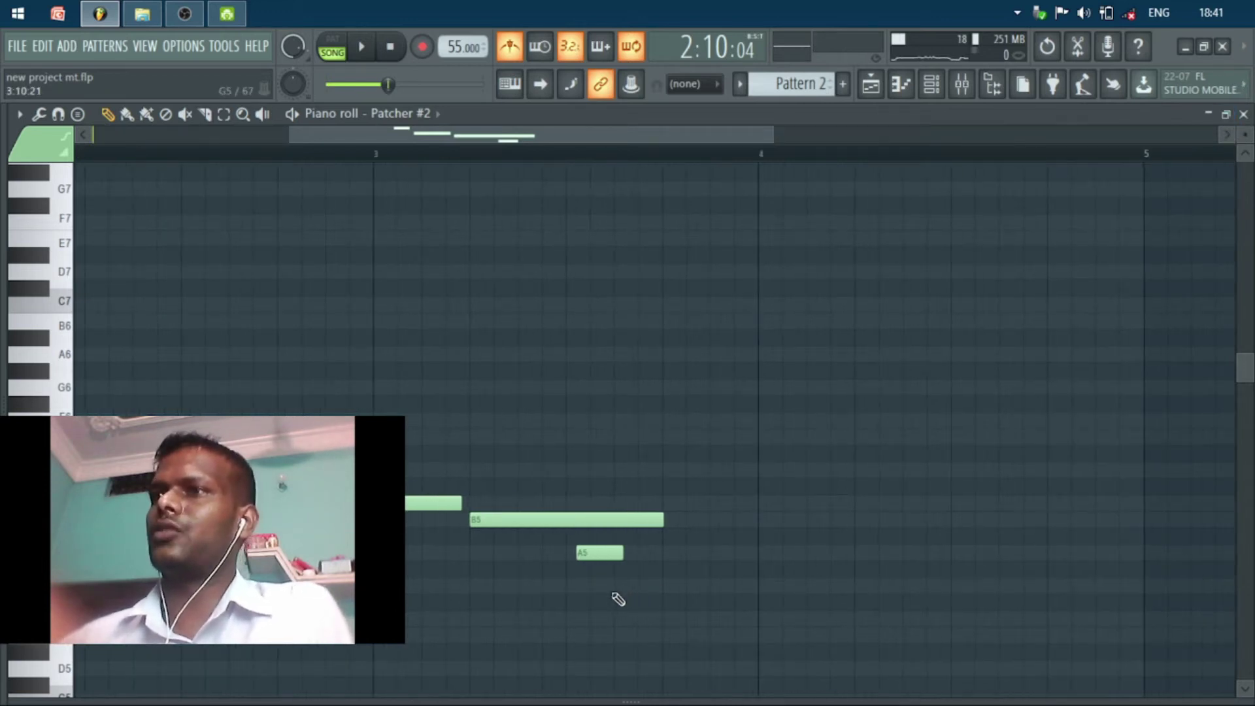
pyautogui.moveTo(573, 554); pyautogui.dragTo(530, 554)
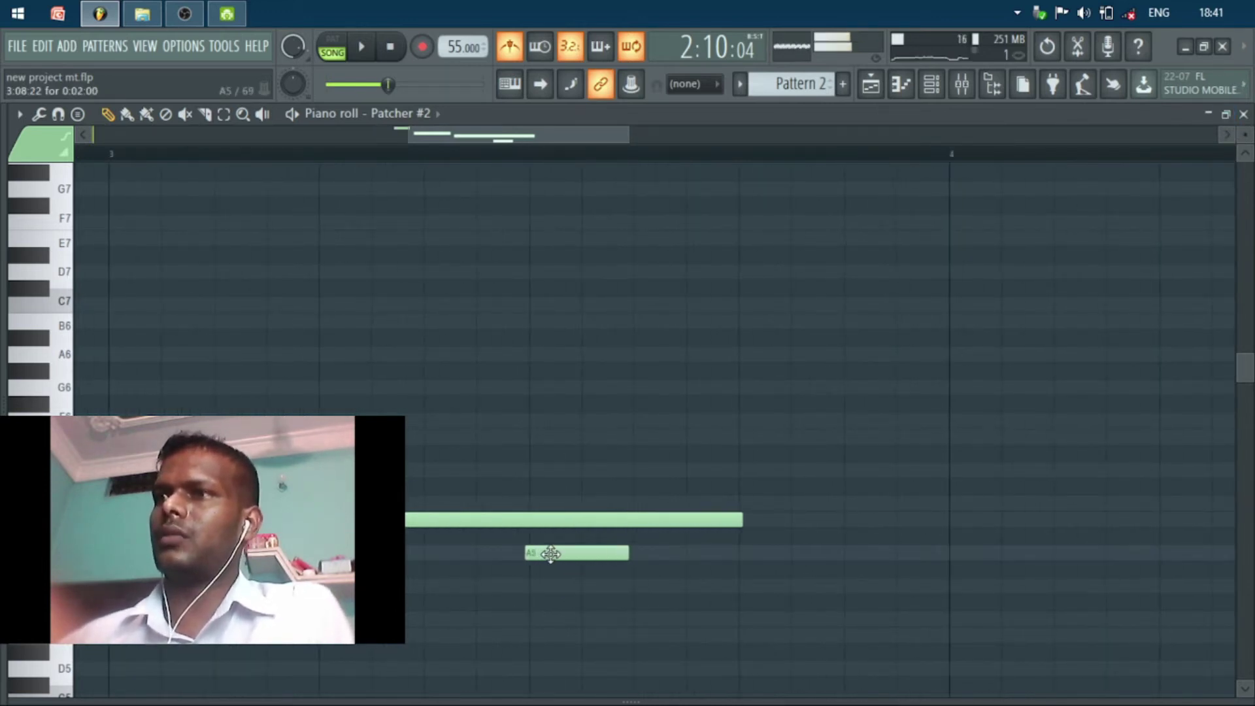
pyautogui.hotkey('alt', 'q')
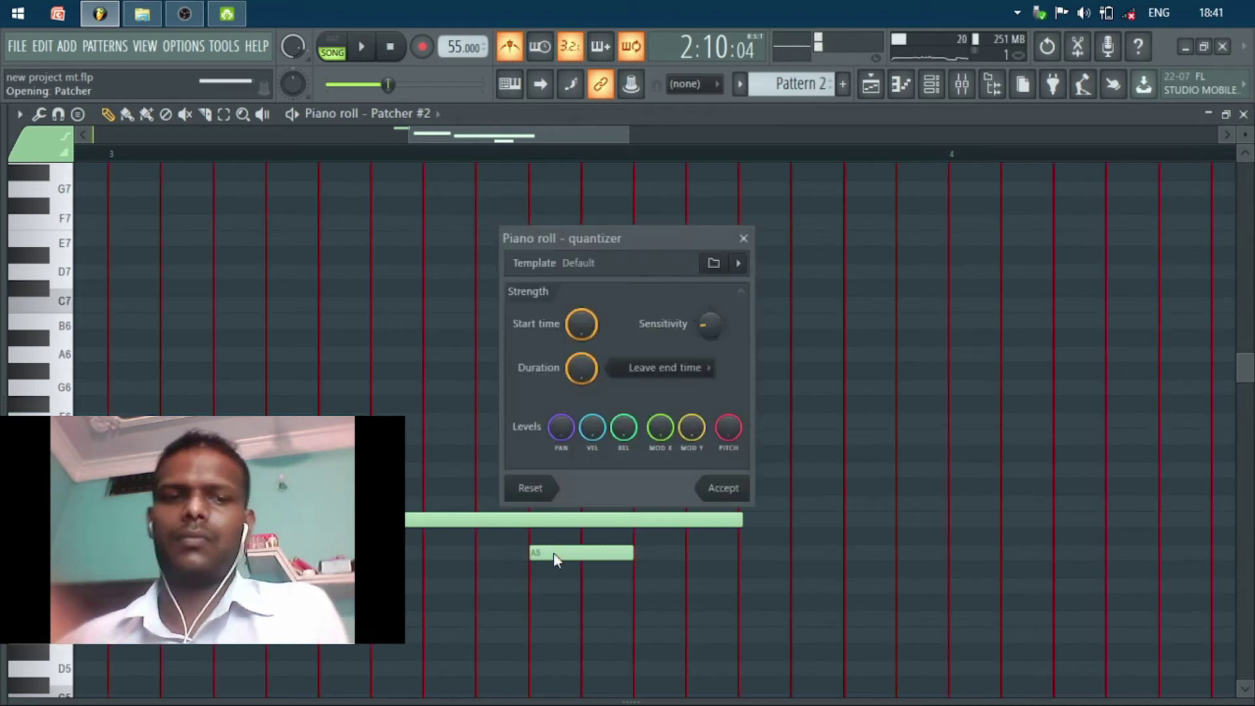
pyautogui.press('Return')
pyautogui.press('space')
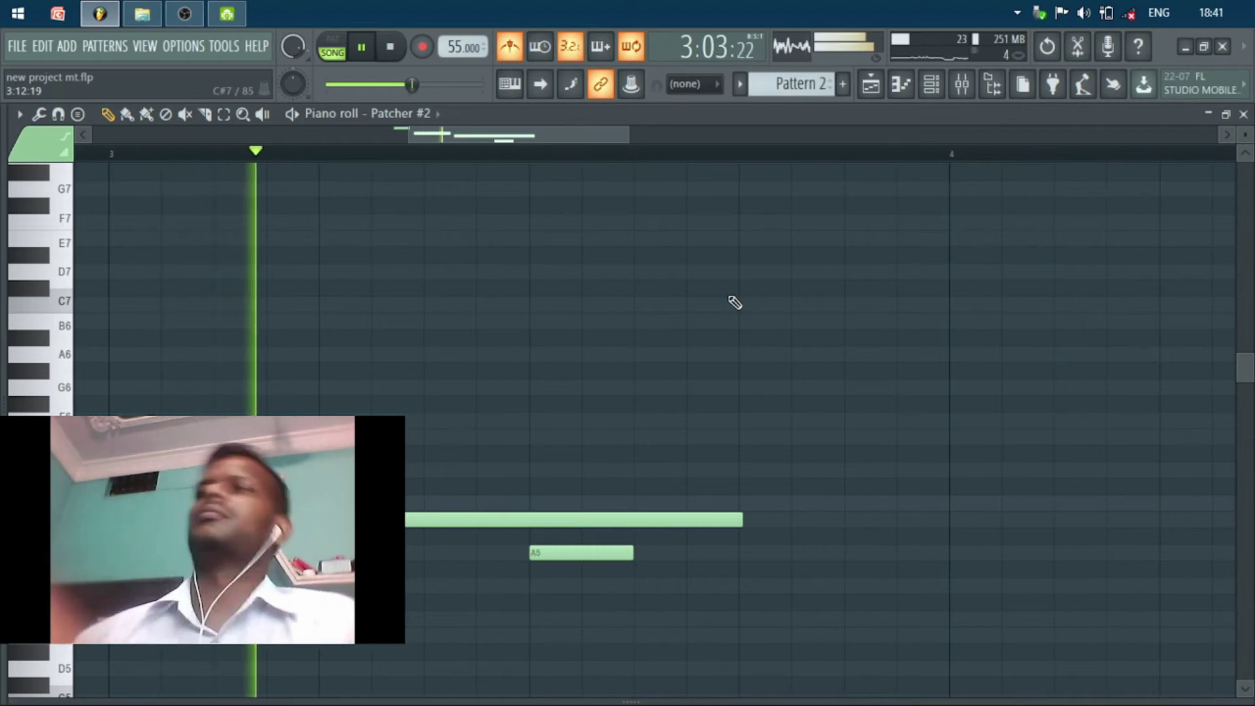
pyautogui.press('space')
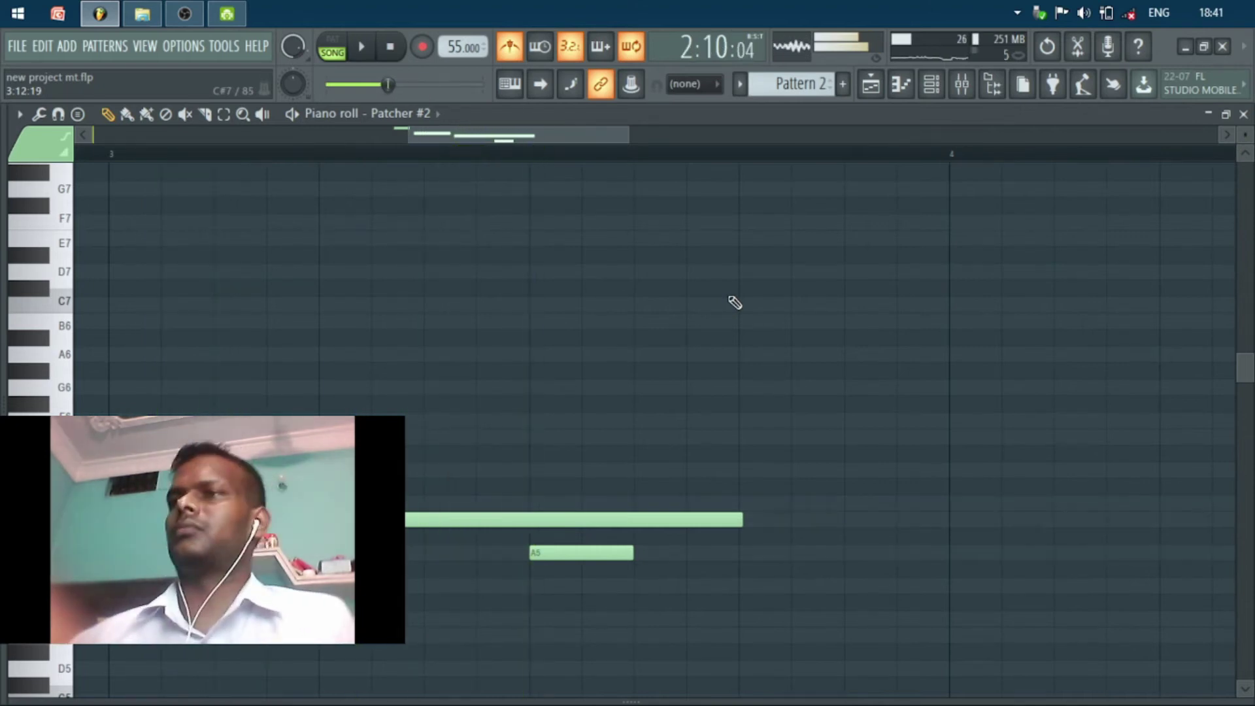
# - Set playback to start around step 6 of bar 3, add descending G5, F5, E5 and C5 notes around the start of bar 4, and listen
pyautogui.moveTo(647, 637)
pyautogui.mouseDown()
pyautogui.moveTo(636, 565)
pyautogui.moveTo(641, 650)
pyautogui.moveTo(639, 440)
pyautogui.moveTo(639, 498)
pyautogui.moveTo(654, 494)
pyautogui.mouseUp()
pyautogui.click(404, 155)
pyautogui.press('space')
pyautogui.press('space')
pyautogui.moveTo(835, 611)
pyautogui.mouseDown()
pyautogui.moveTo(843, 563)
pyautogui.moveTo(845, 585)
pyautogui.moveTo(880, 616)
pyautogui.mouseUp()
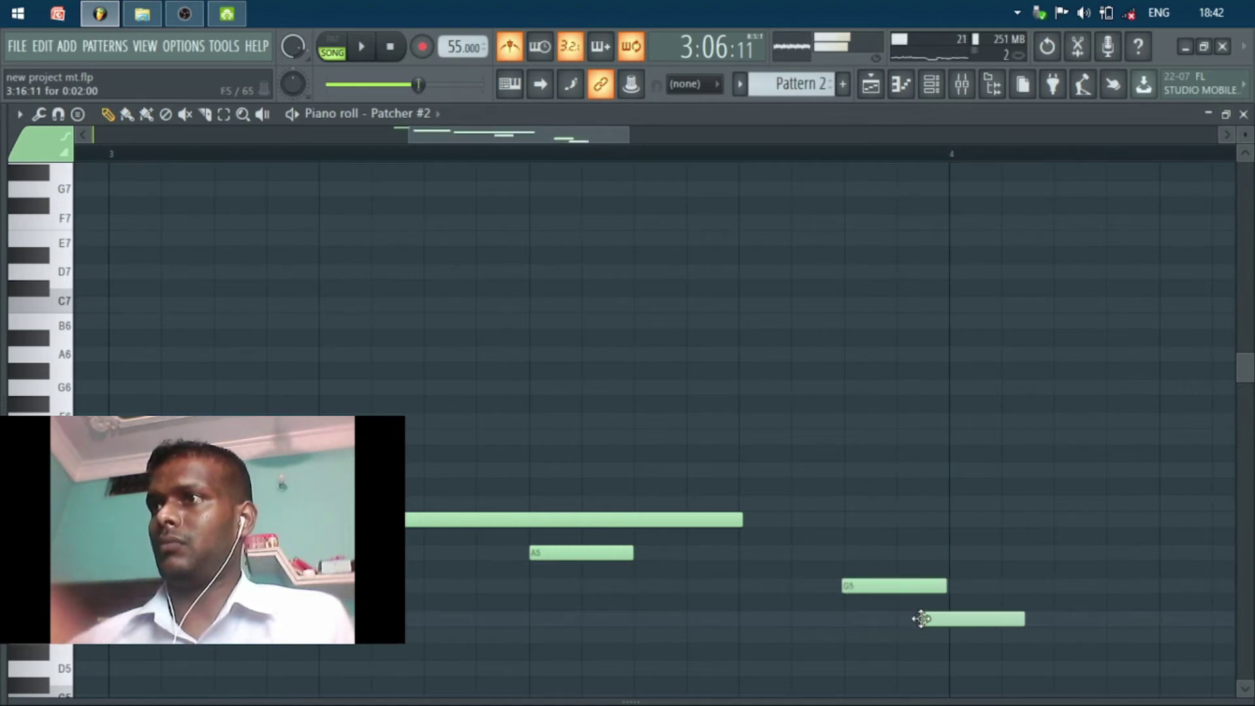
pyautogui.moveTo(921, 666); pyautogui.dragTo(1000, 674)
pyautogui.click(965, 669)
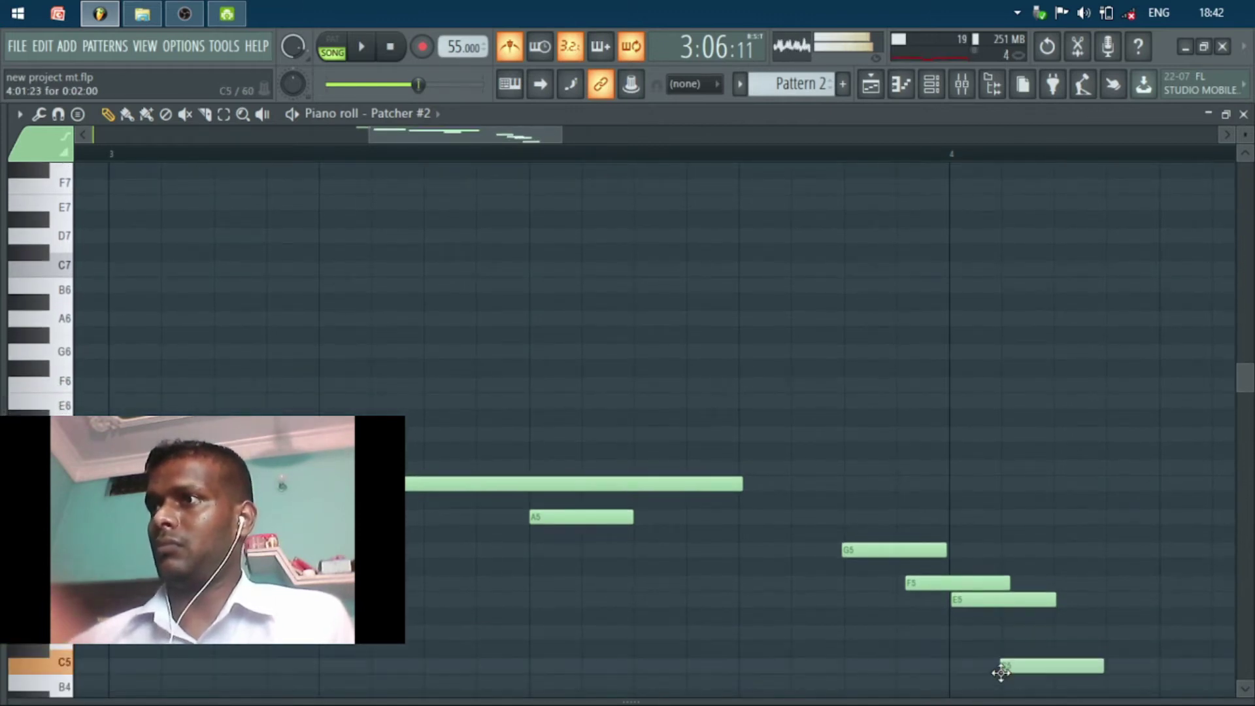
pyautogui.press('space')
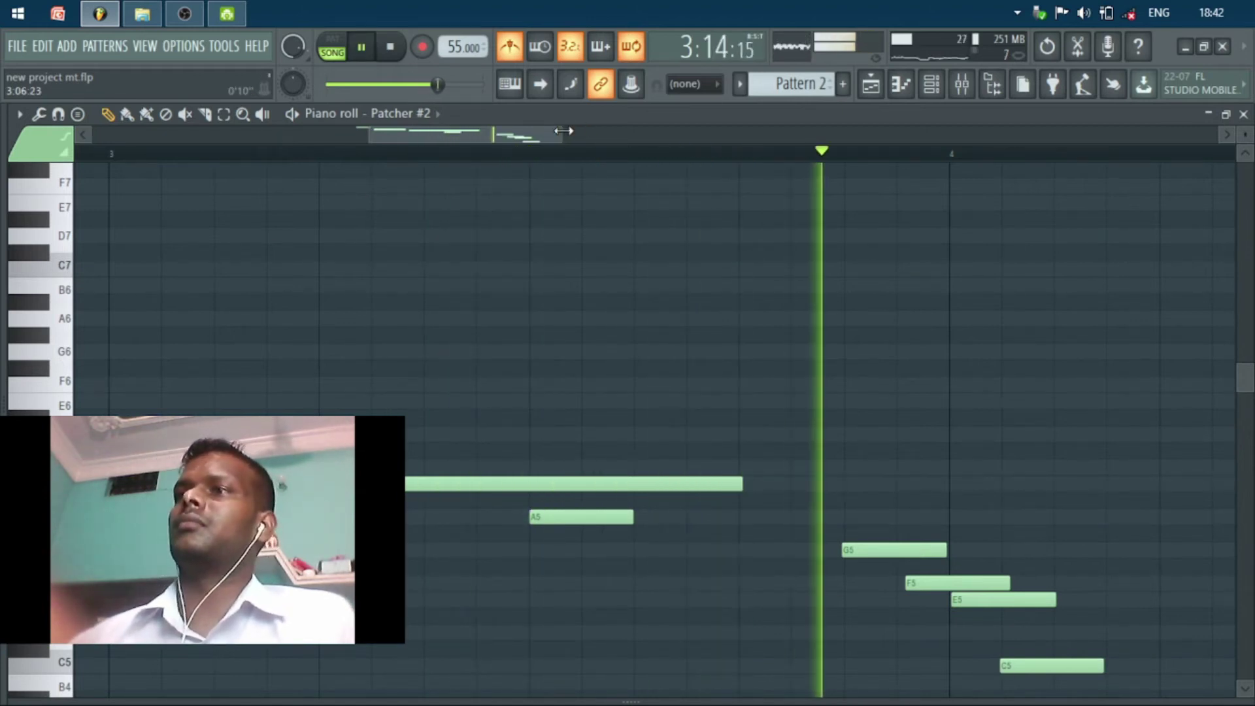
pyautogui.press('space')
# - Try shifting the new F5, E5 and C5 notes together to about the middle of bar 4 and listen to them
pyautogui.moveTo(585, 134); pyautogui.dragTo(793, 157)
pyautogui.scroll(4, 510, 476)
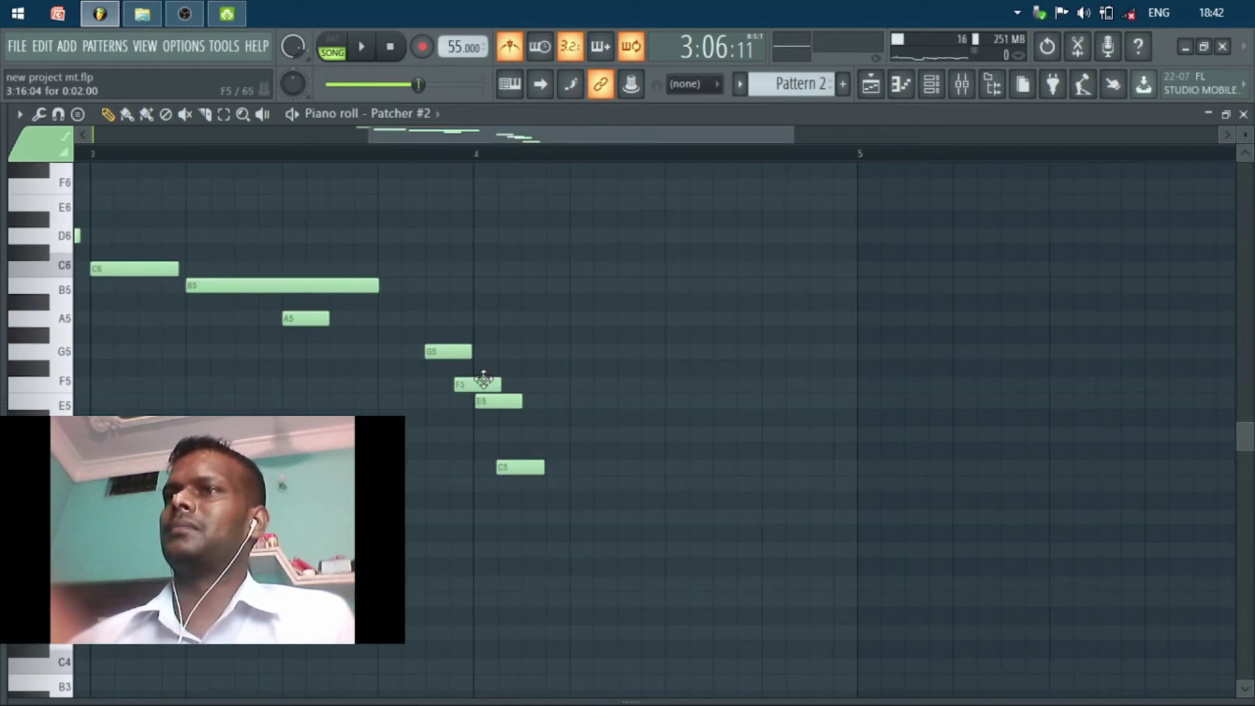
pyautogui.moveTo(506, 355); pyautogui.dragTo(528, 535)
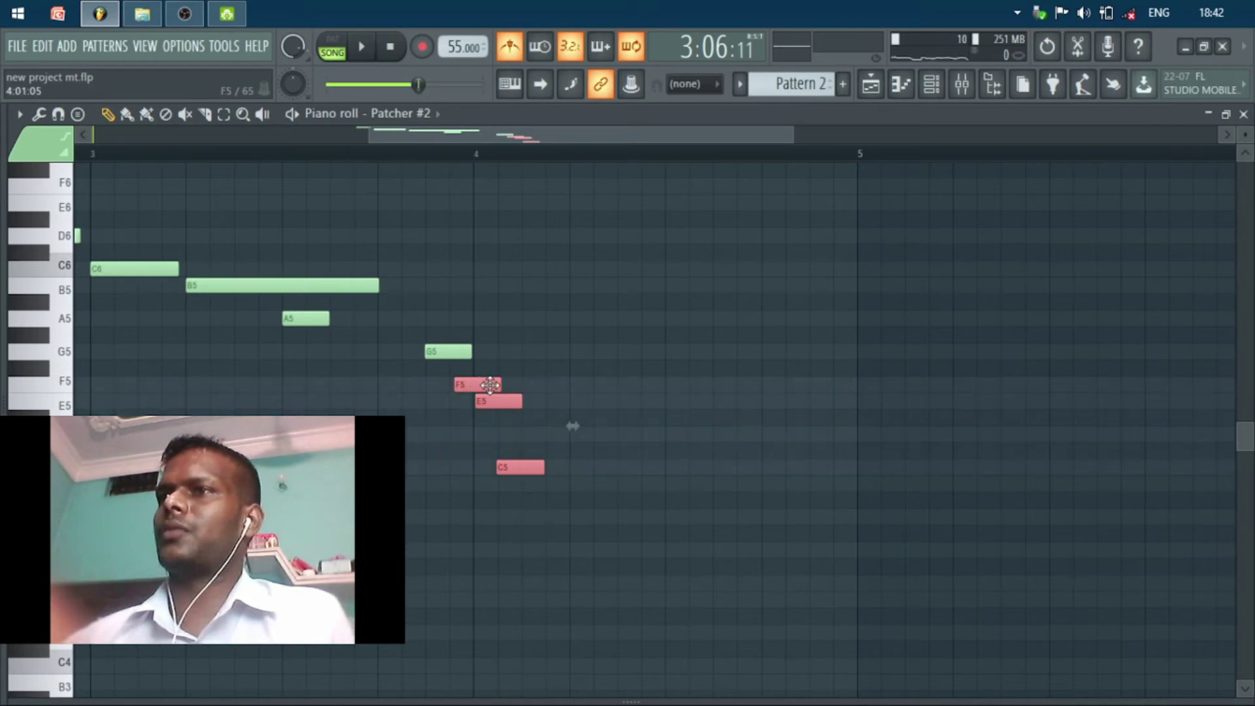
pyautogui.moveTo(489, 385); pyautogui.dragTo(659, 388)
pyautogui.press('space')
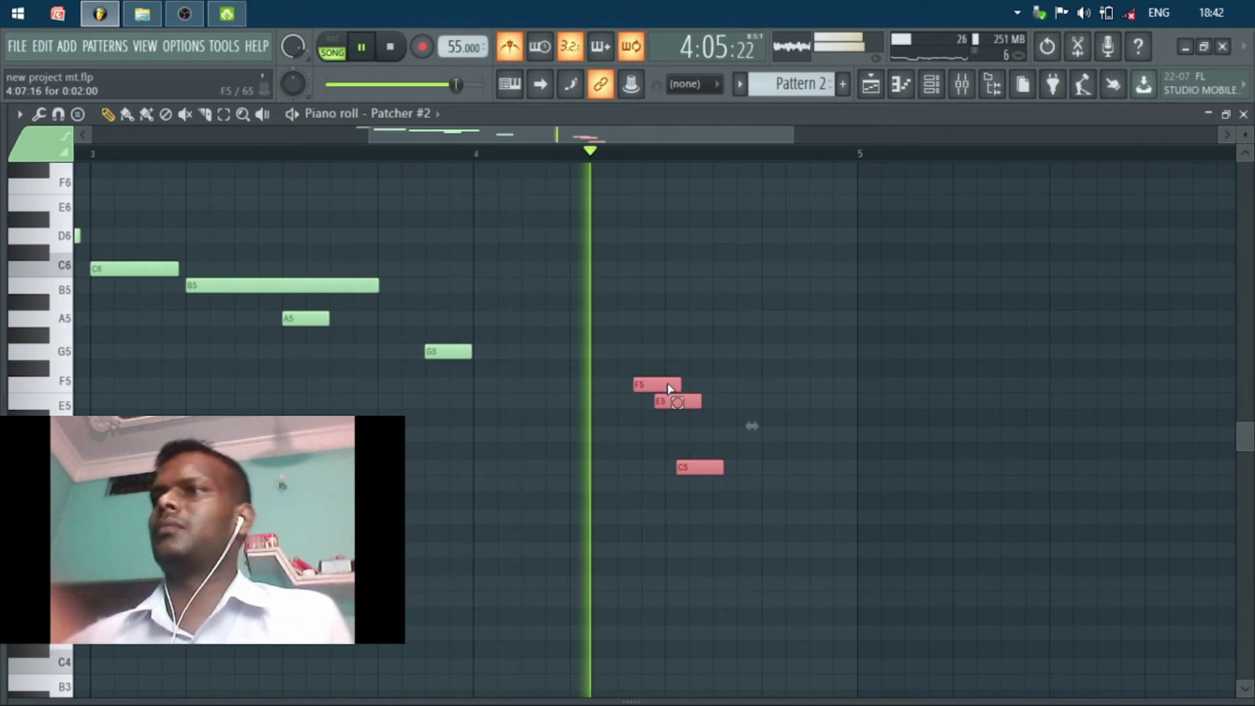
pyautogui.keyDown('ctrl'); pyautogui.click(668, 384); pyautogui.keyUp('ctrl')
pyautogui.press('space')
pyautogui.press('space')
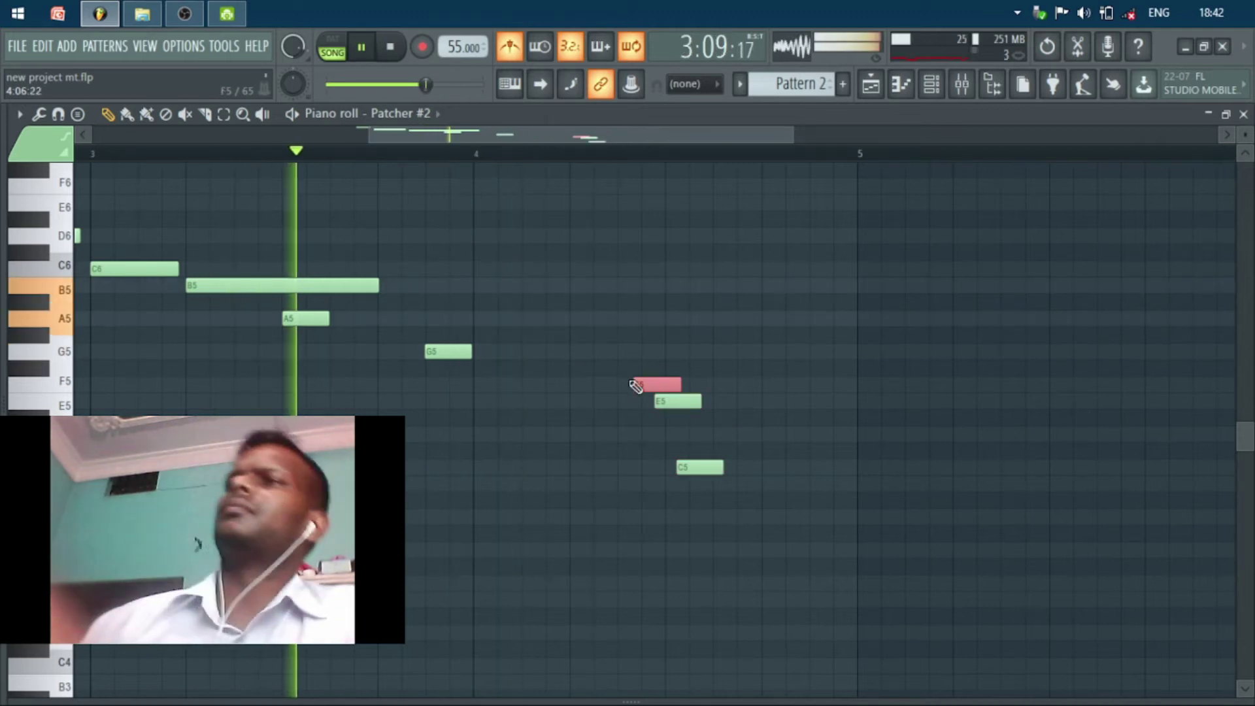
pyautogui.press('space')
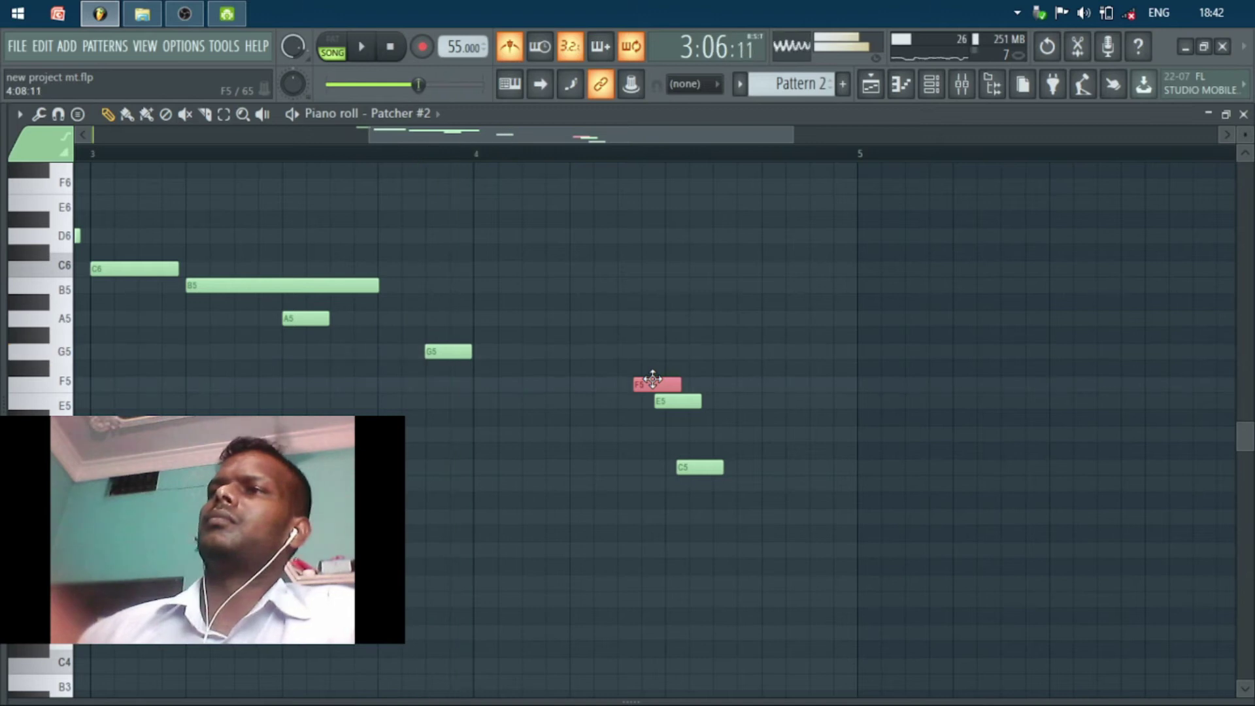
# - Add a second G5 note at the start of bar 4, quantize the notes, and play the song to check the timing
pyautogui.click(488, 385)
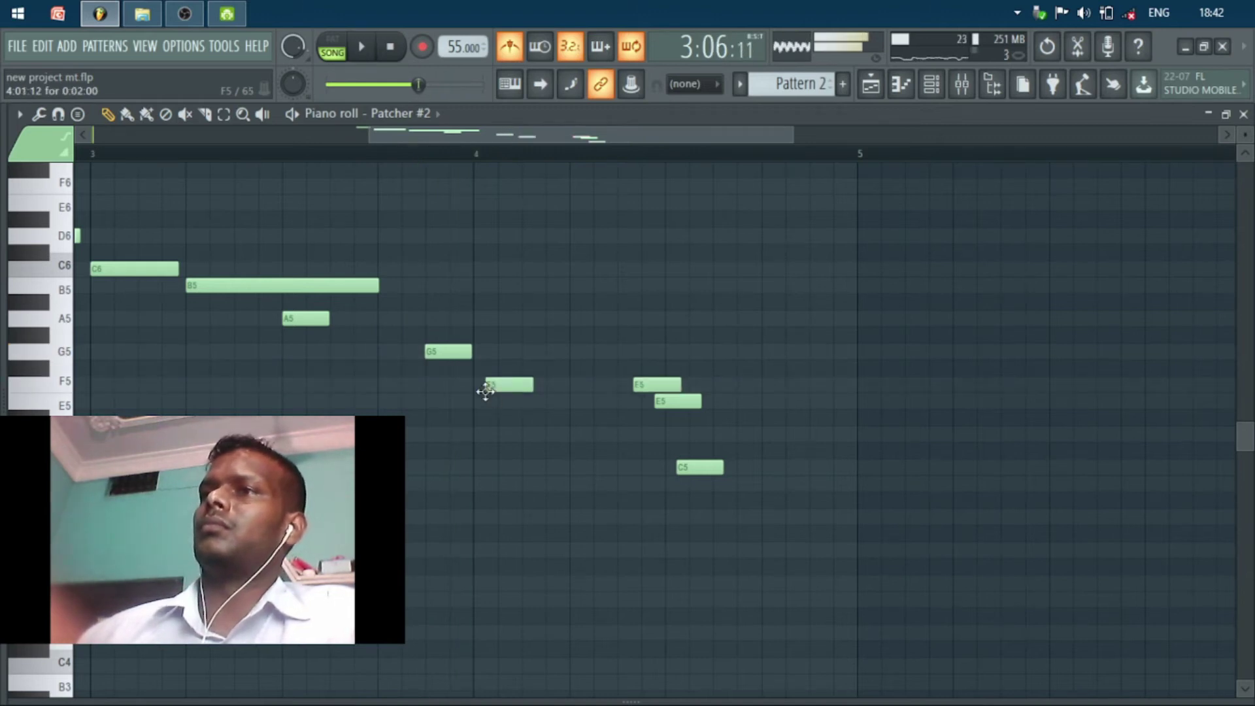
pyautogui.rightClick(505, 384)
pyautogui.press('space')
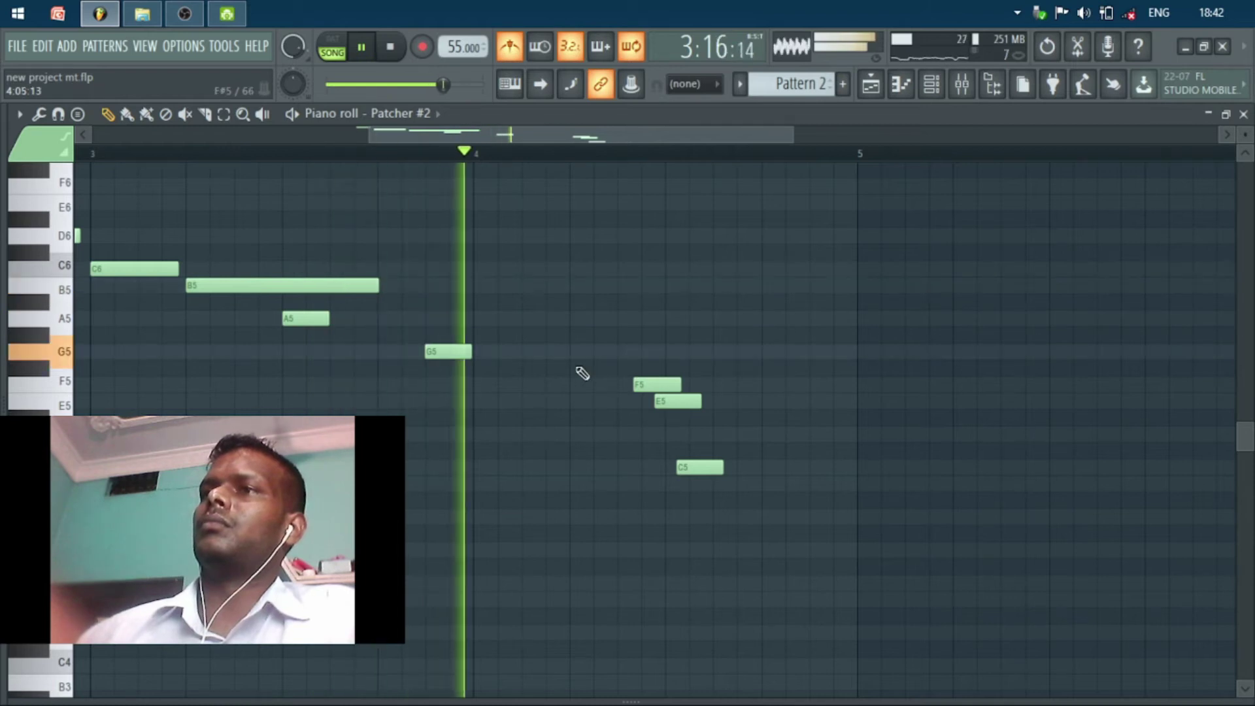
pyautogui.press('space')
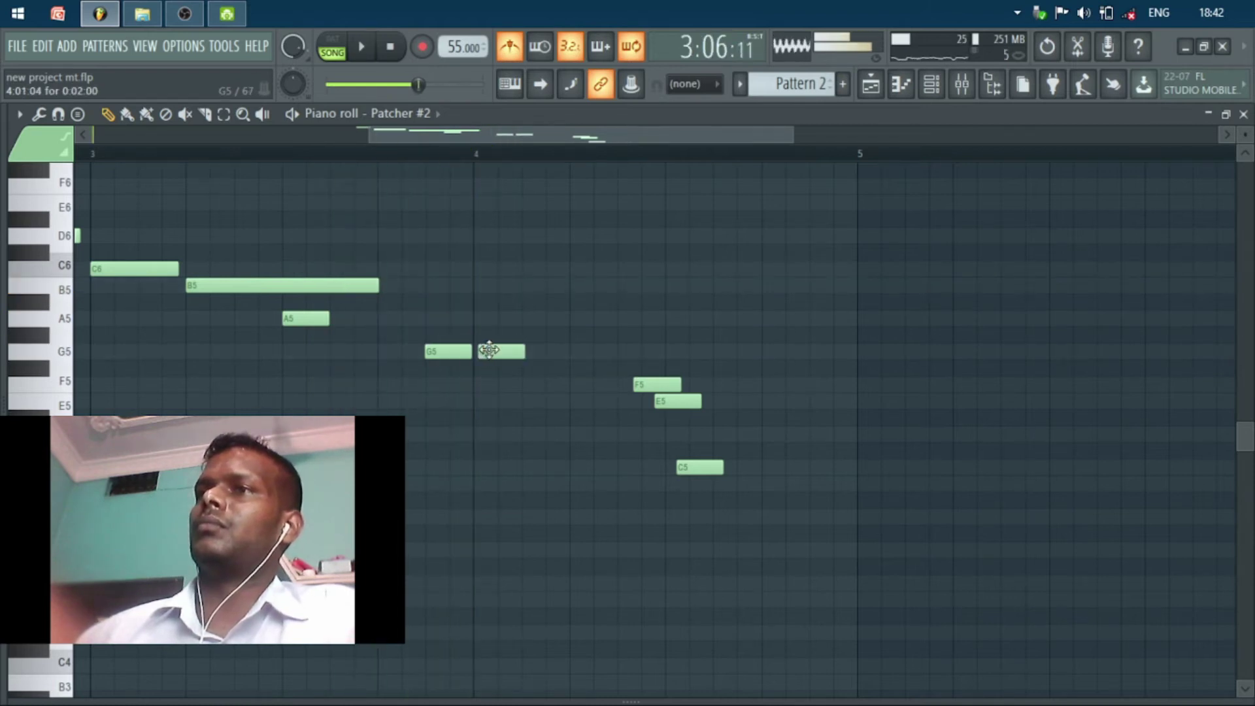
pyautogui.hotkey('alt', 'q')
pyautogui.press('Return')
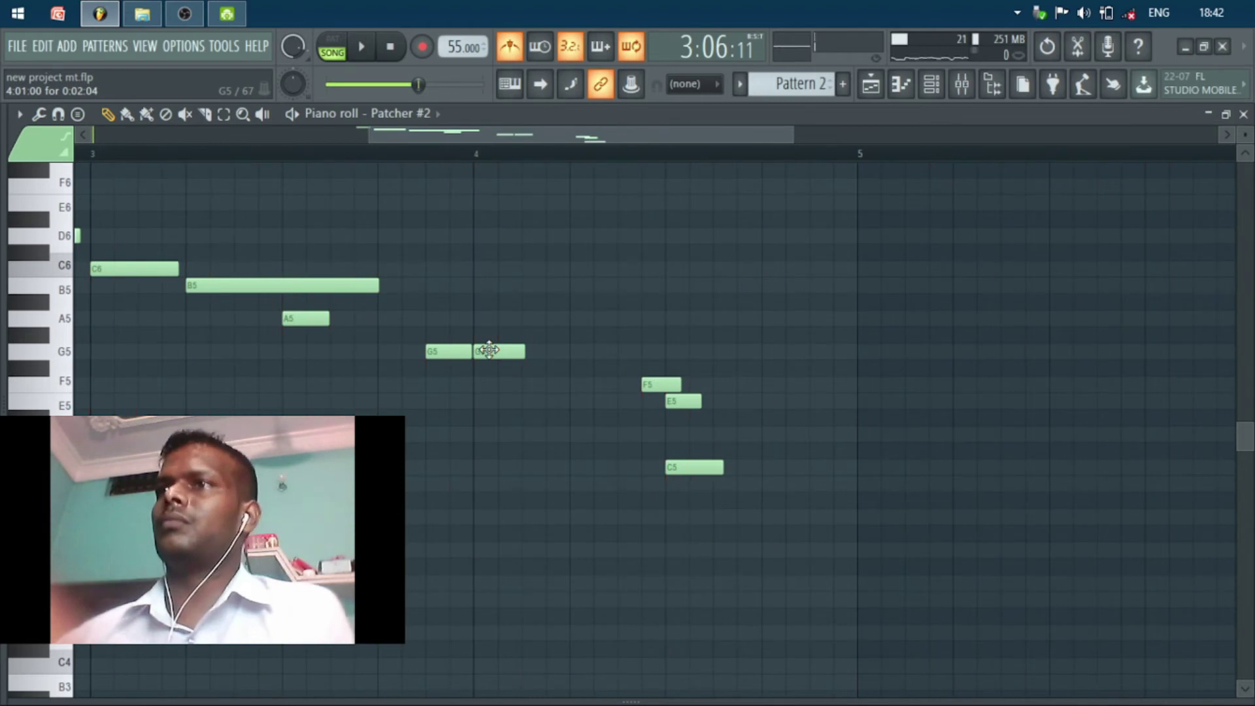
pyautogui.press('space')
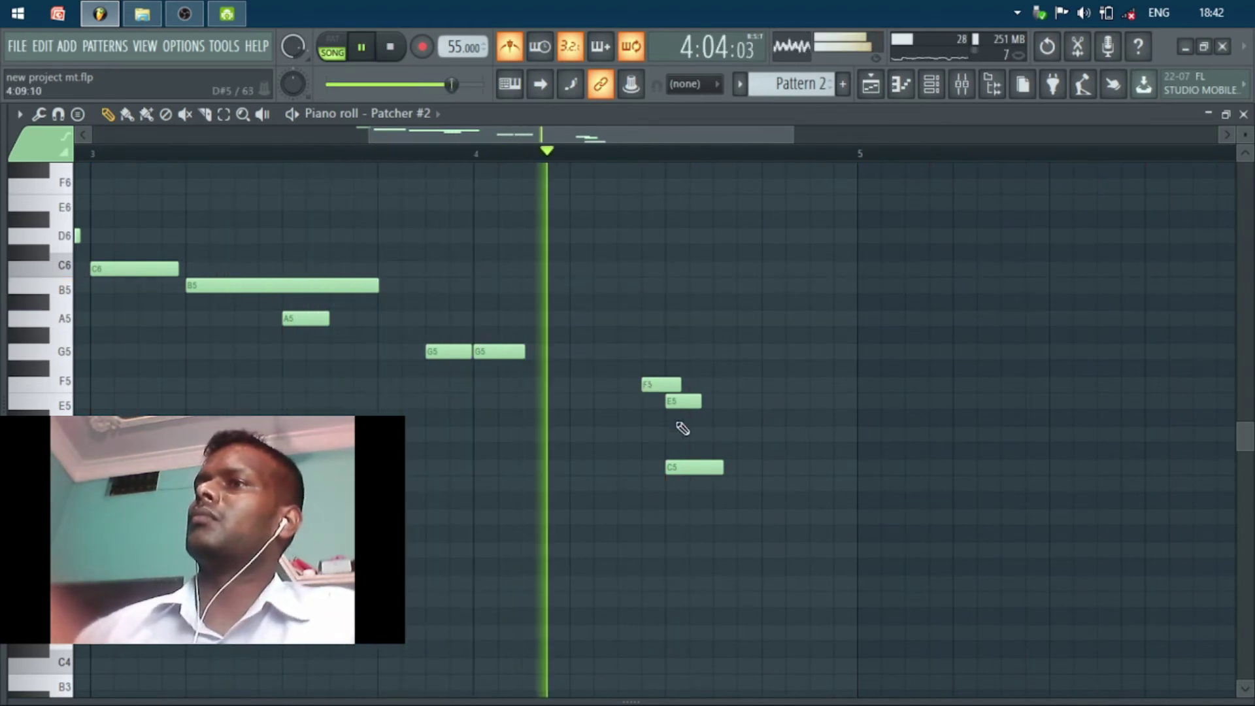
pyautogui.press('space')
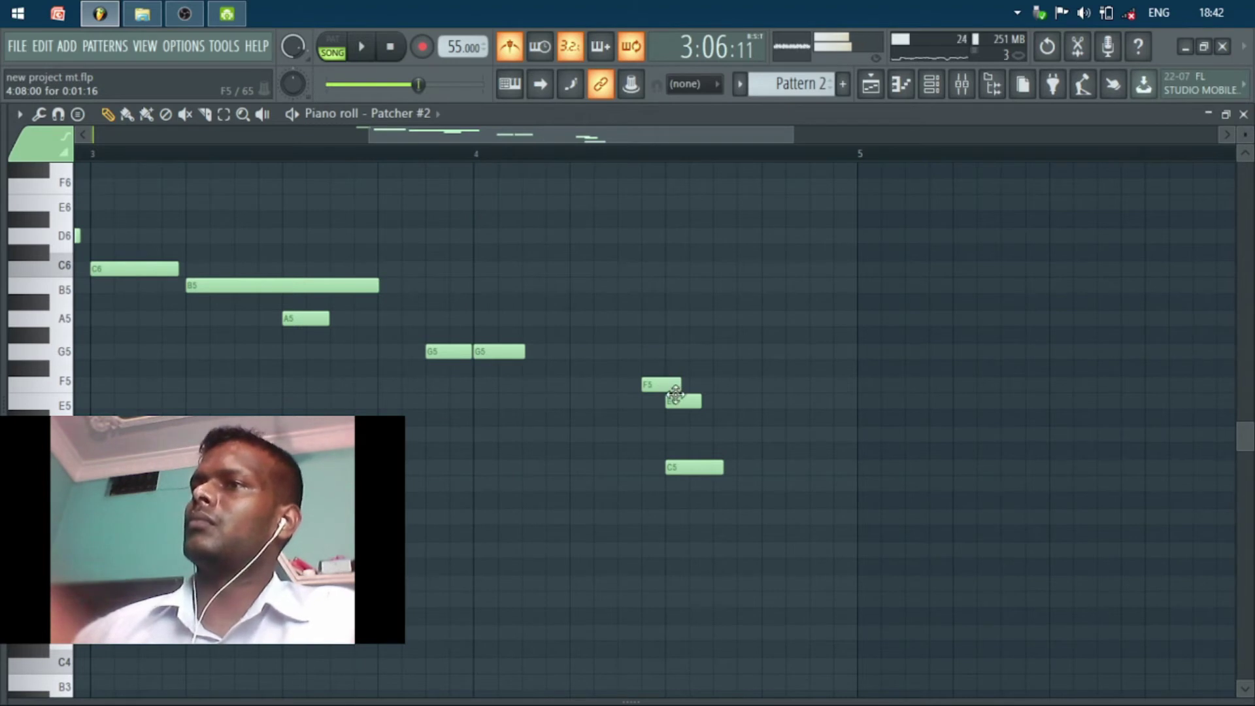
# - Delete the F5, E5 and C5 notes in bar 4 and place a C6 note at step 5 while checking by playback
pyautogui.moveTo(666, 384); pyautogui.dragTo(680, 401)
pyautogui.press('space')
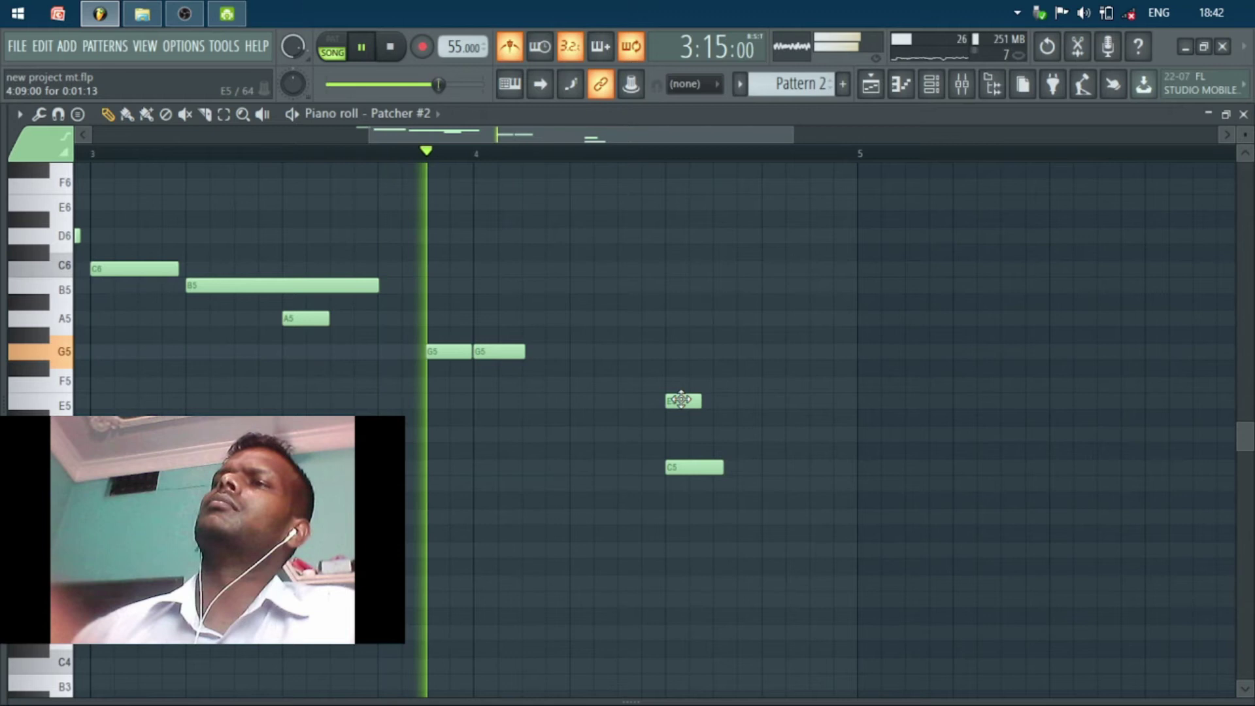
pyautogui.press('space')
pyautogui.moveTo(579, 387)
pyautogui.mouseDown()
pyautogui.moveTo(561, 249)
pyautogui.moveTo(563, 262)
pyautogui.mouseUp()
pyautogui.press('space')
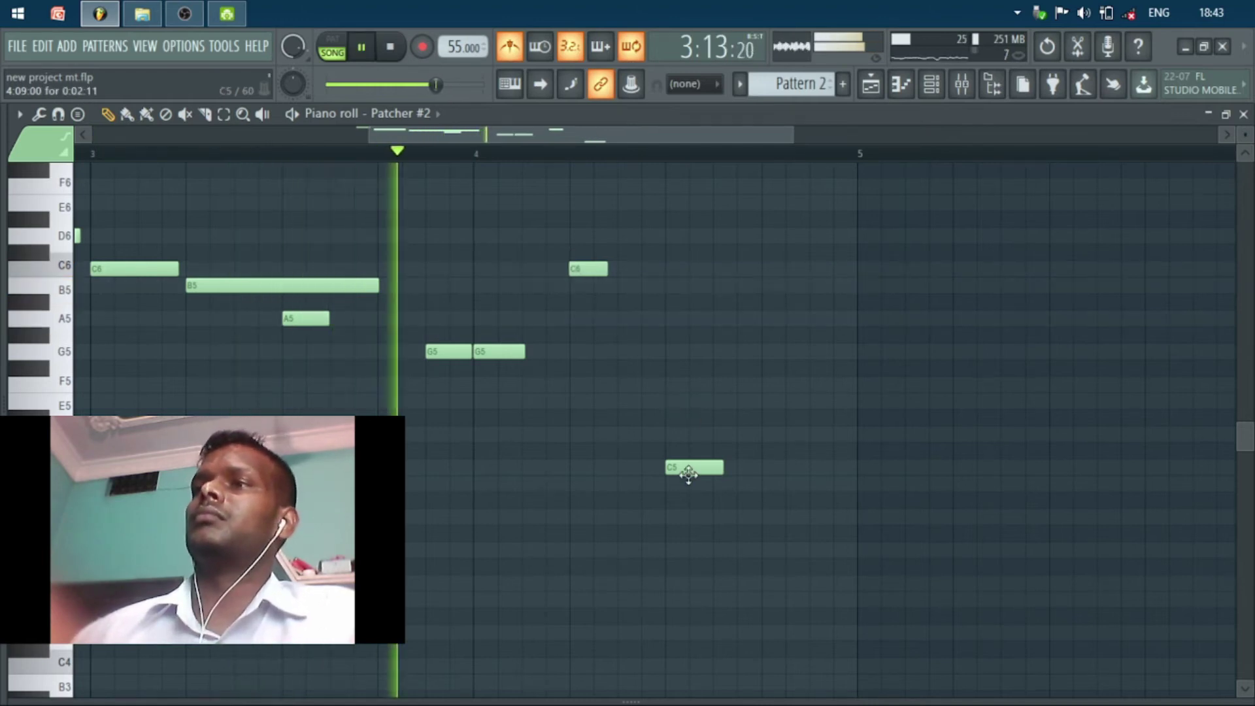
pyautogui.rightClick(688, 468)
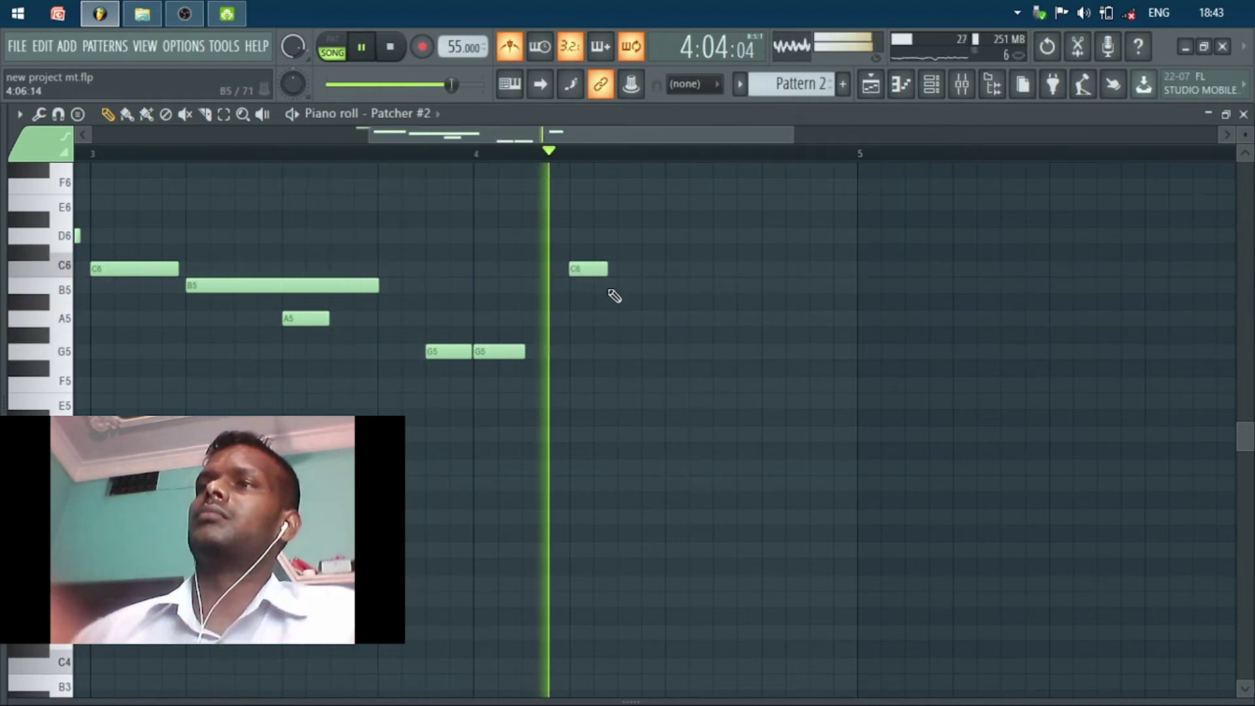
pyautogui.press('space')
# - Add a G5 note near step 9 of bar 4, select it together with the C6 before it, and quantize both
pyautogui.click(670, 385)
pyautogui.moveTo(670, 385); pyautogui.dragTo(674, 347)
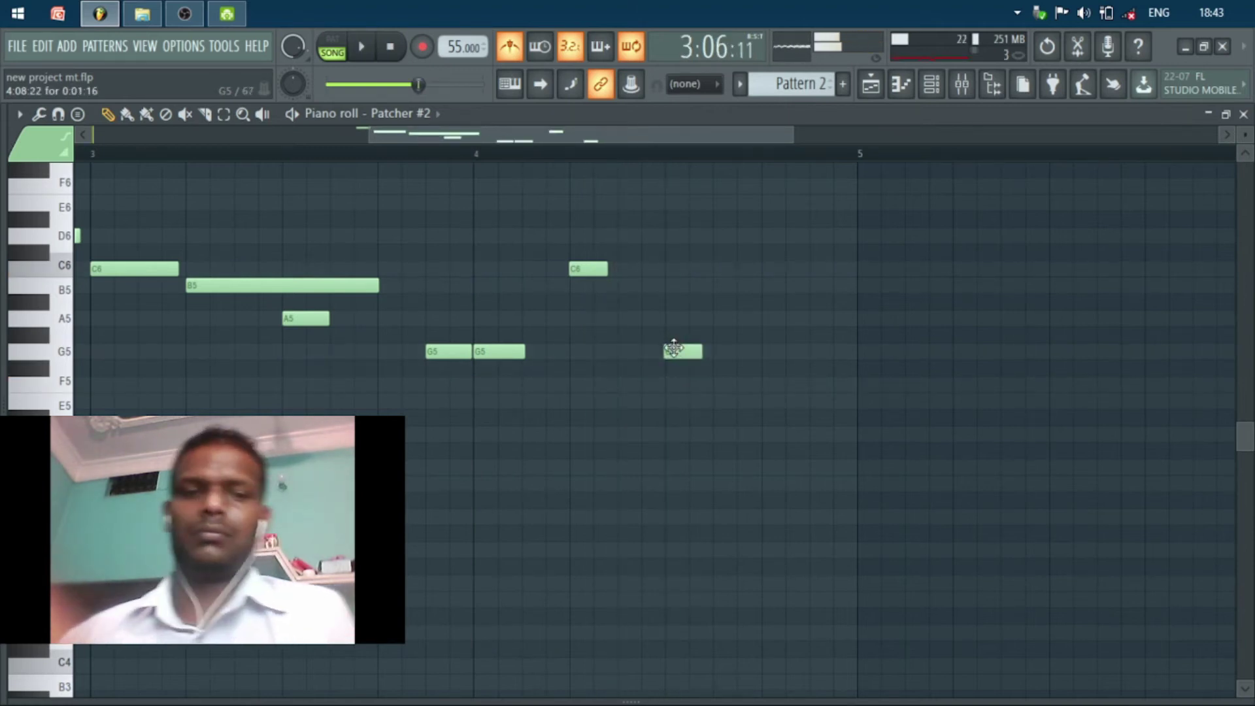
pyautogui.moveTo(588, 194); pyautogui.dragTo(724, 408)
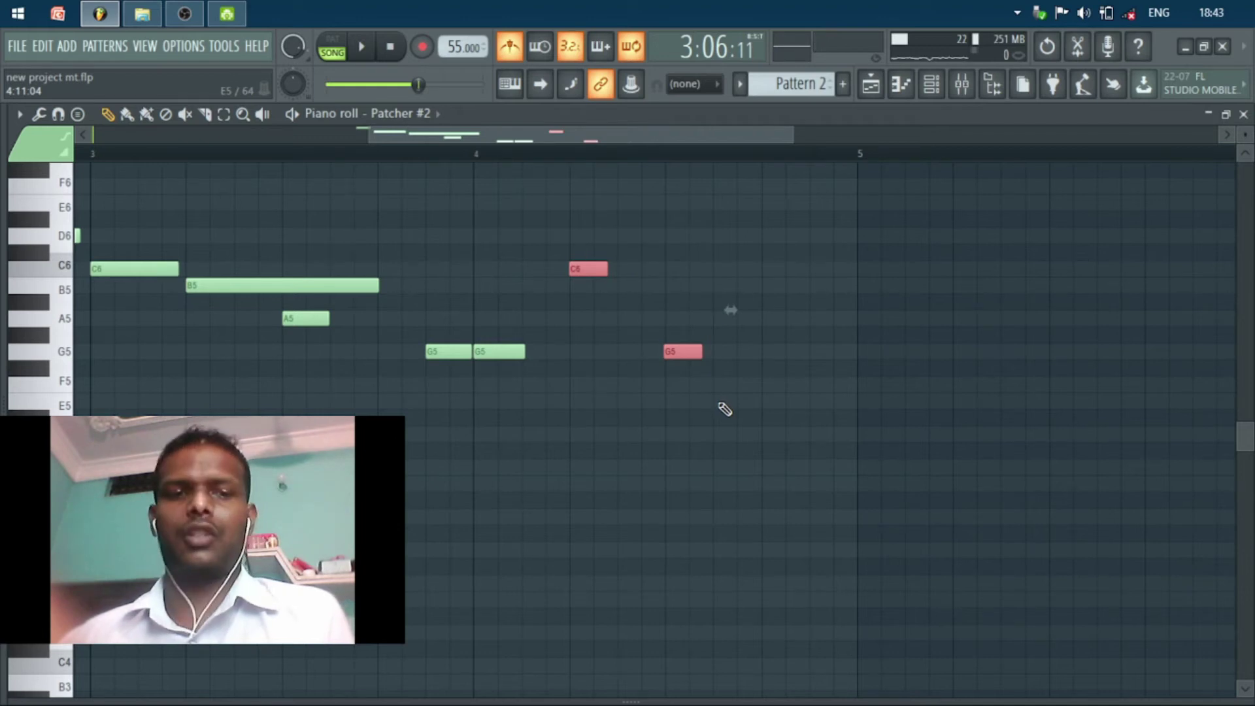
pyautogui.hotkey('alt', 'q')
pyautogui.press('Return')
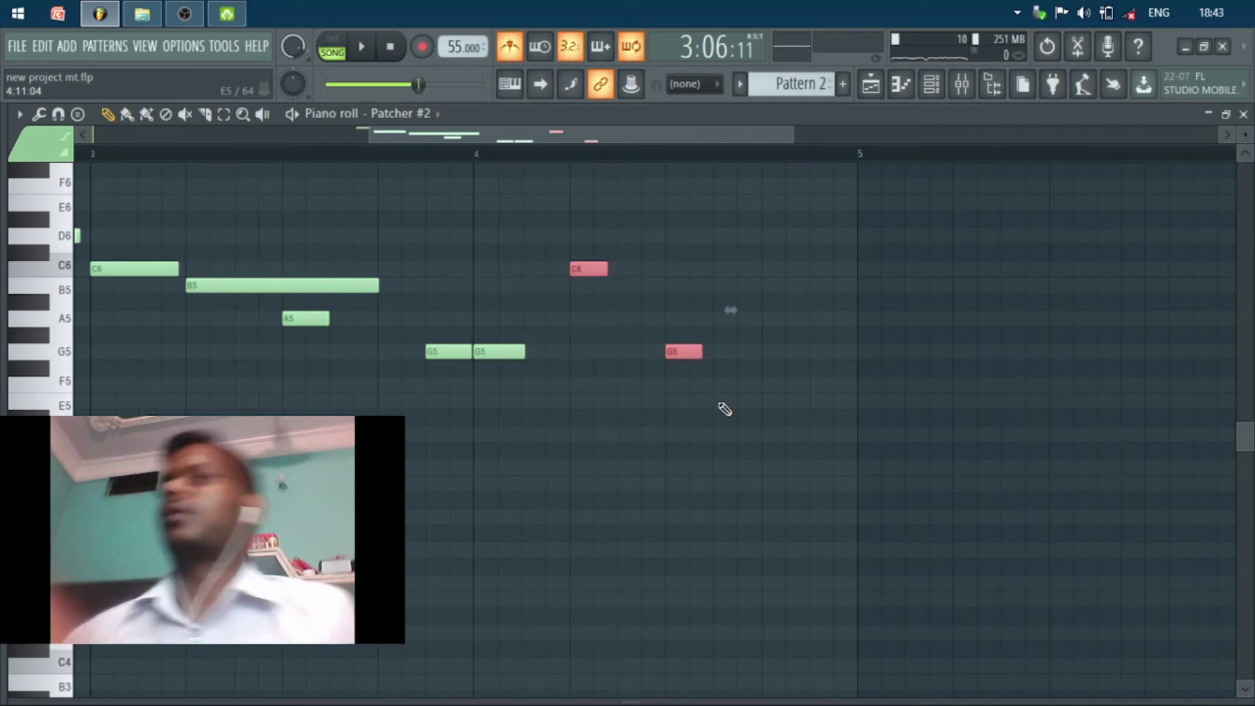
pyautogui.moveTo(572, 227); pyautogui.dragTo(732, 370)
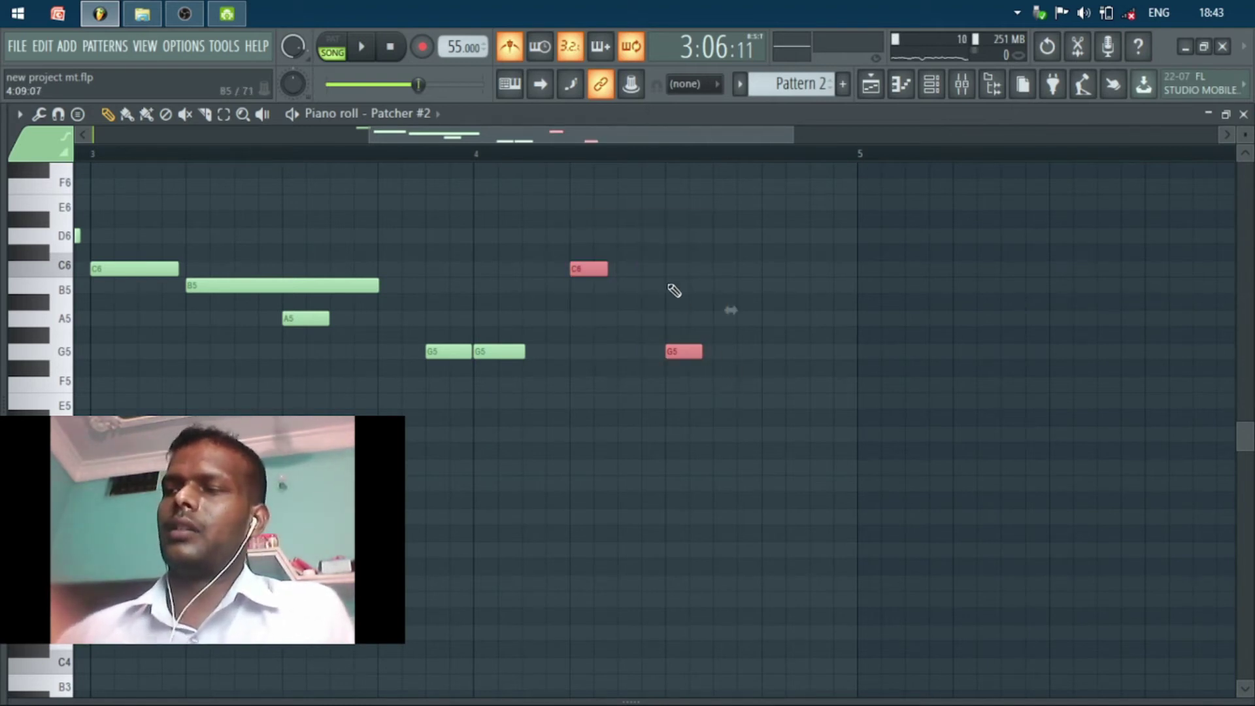
pyautogui.hotkey('alt', 'q')
pyautogui.press('Escape')
# - Play the song to check the extended Patcher #2 melody, and close the piano roll without leaving a trial note
pyautogui.press('space')
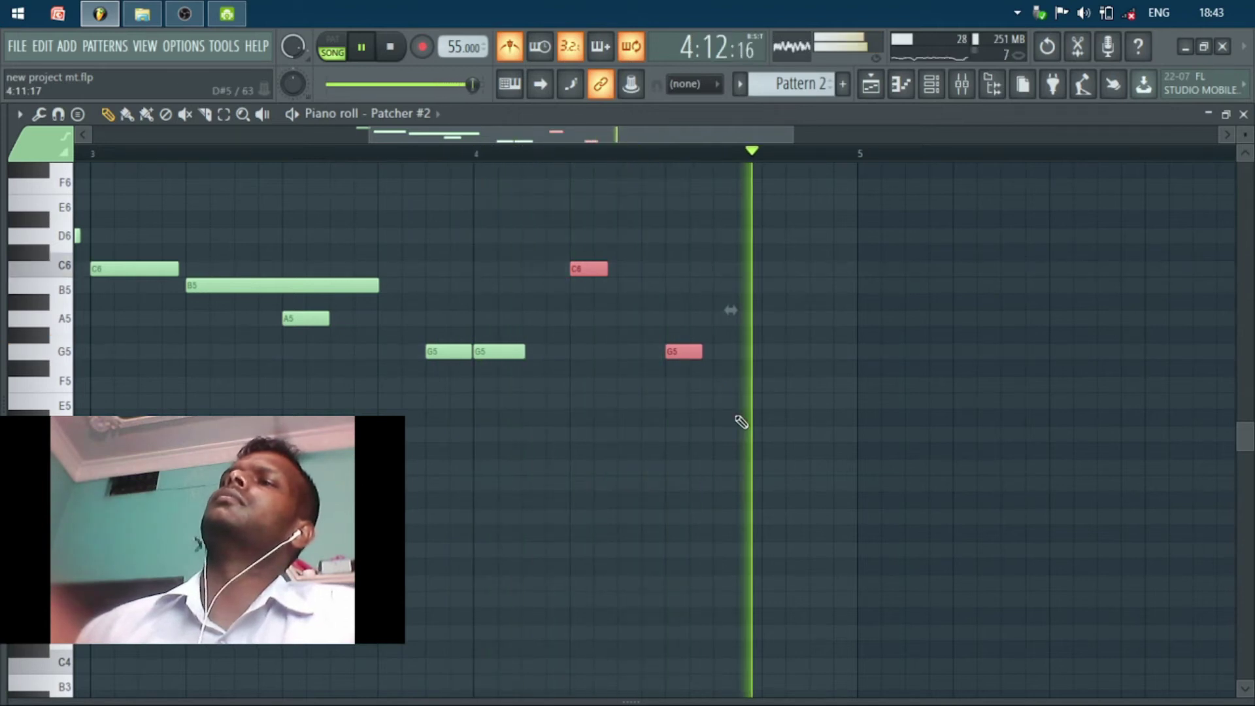
pyautogui.press('space')
pyautogui.moveTo(756, 406)
pyautogui.mouseDown()
pyautogui.moveTo(780, 400)
pyautogui.moveTo(777, 420)
pyautogui.mouseUp()
pyautogui.rightClick(777, 418)
pyautogui.click(1243, 115)
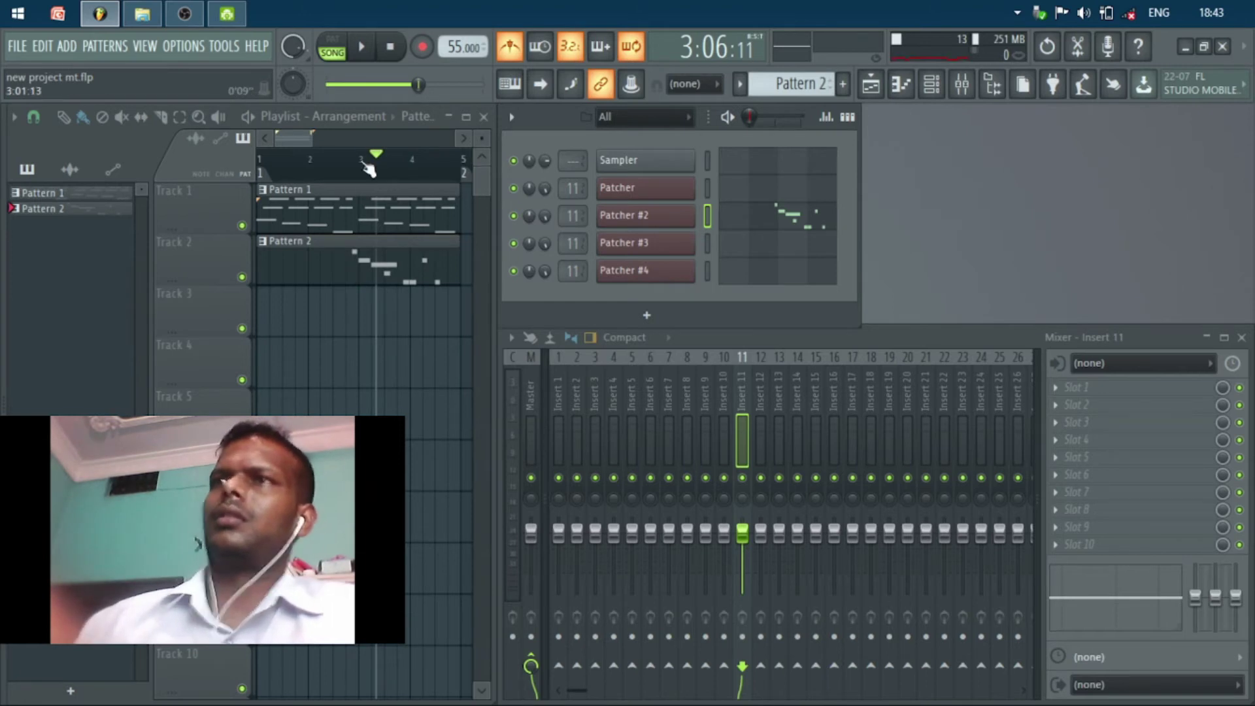
# - Play the song from the start to check the Pattern 2 melody against Pattern 1
pyautogui.click(352, 140)
pyautogui.press('Home')
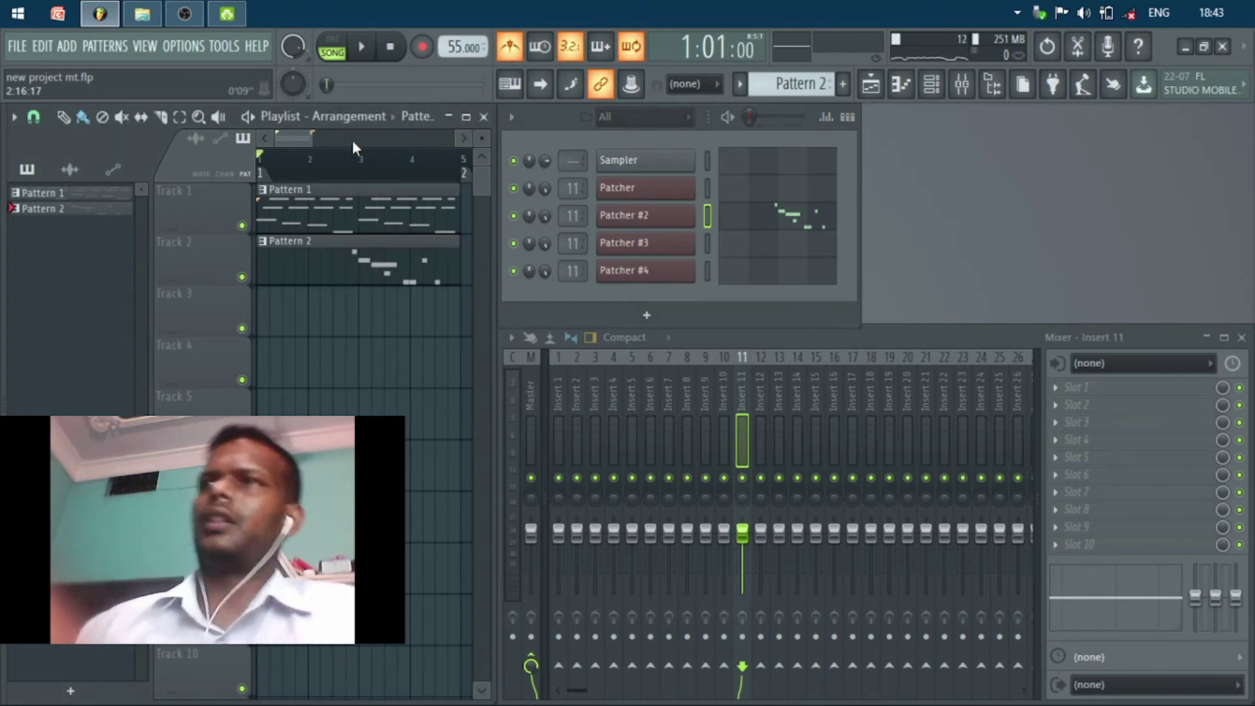
pyautogui.press('space')
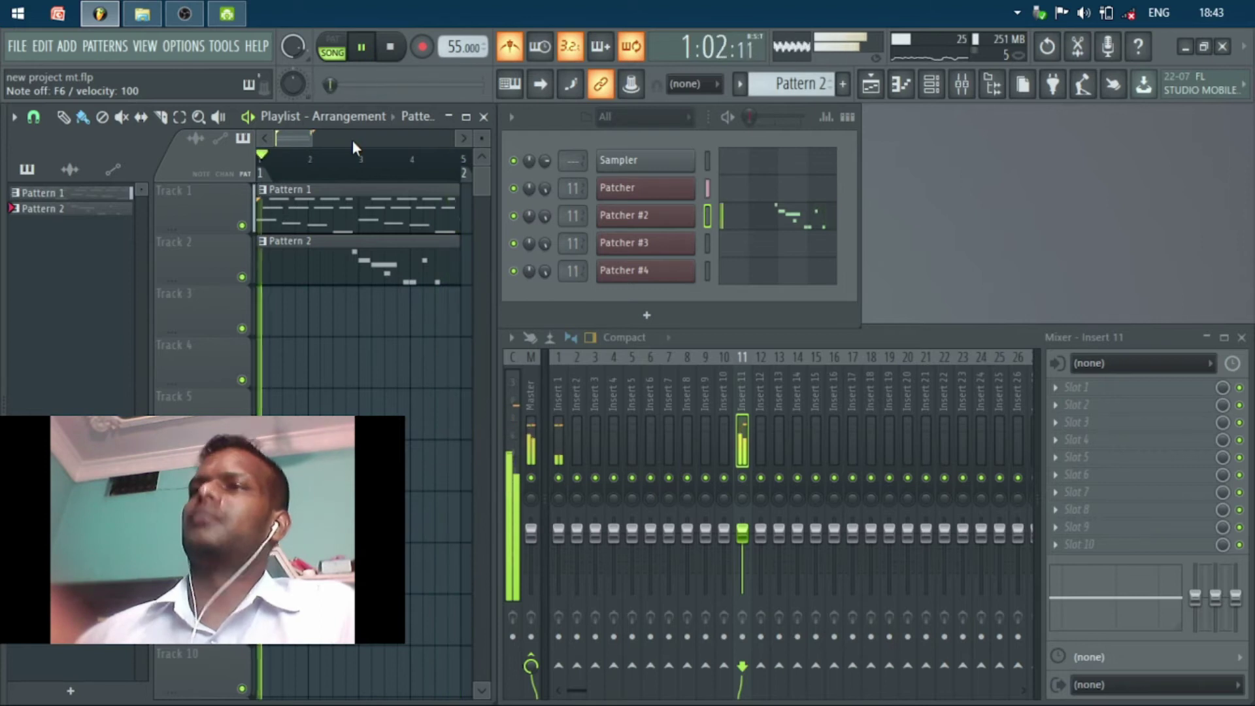
pyautogui.press('space')
# - Add an A5 note near step 13 and a B5 note near step 15 of bar 4 in Patcher #2, checking their timing by playback
pyautogui.doubleClick(444, 267)
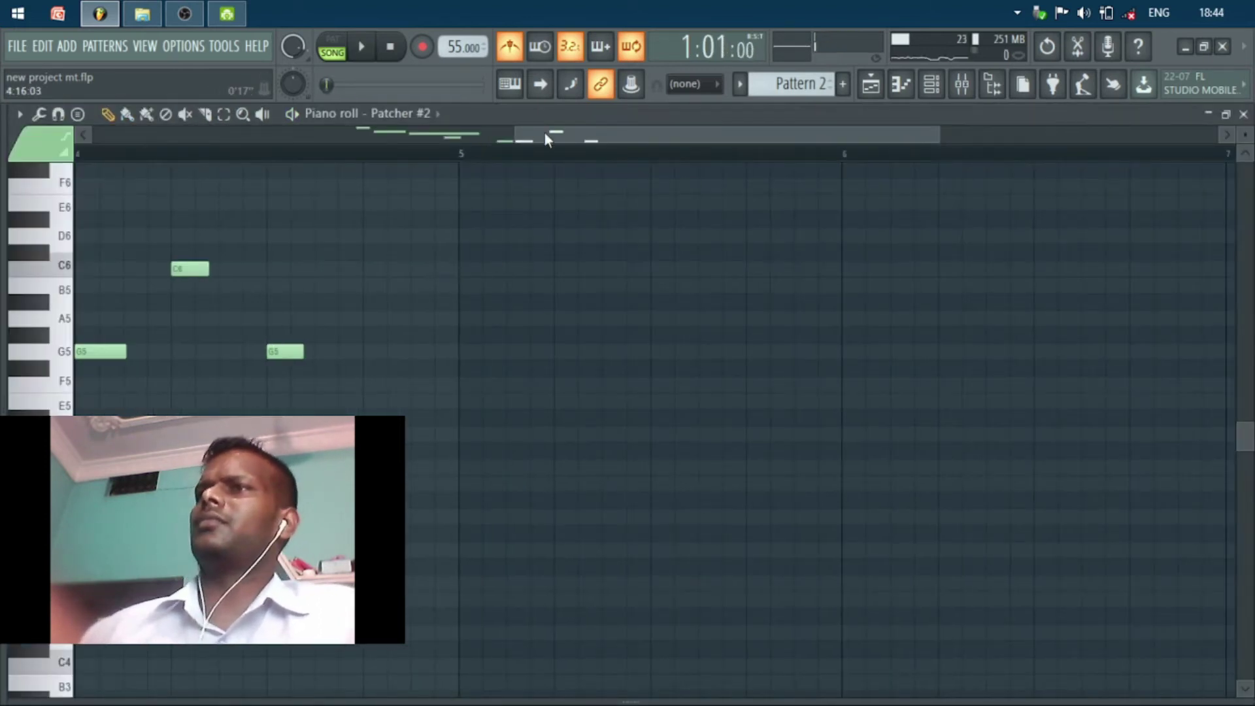
pyautogui.moveTo(545, 132); pyautogui.dragTo(446, 128)
pyautogui.moveTo(676, 399); pyautogui.dragTo(659, 306)
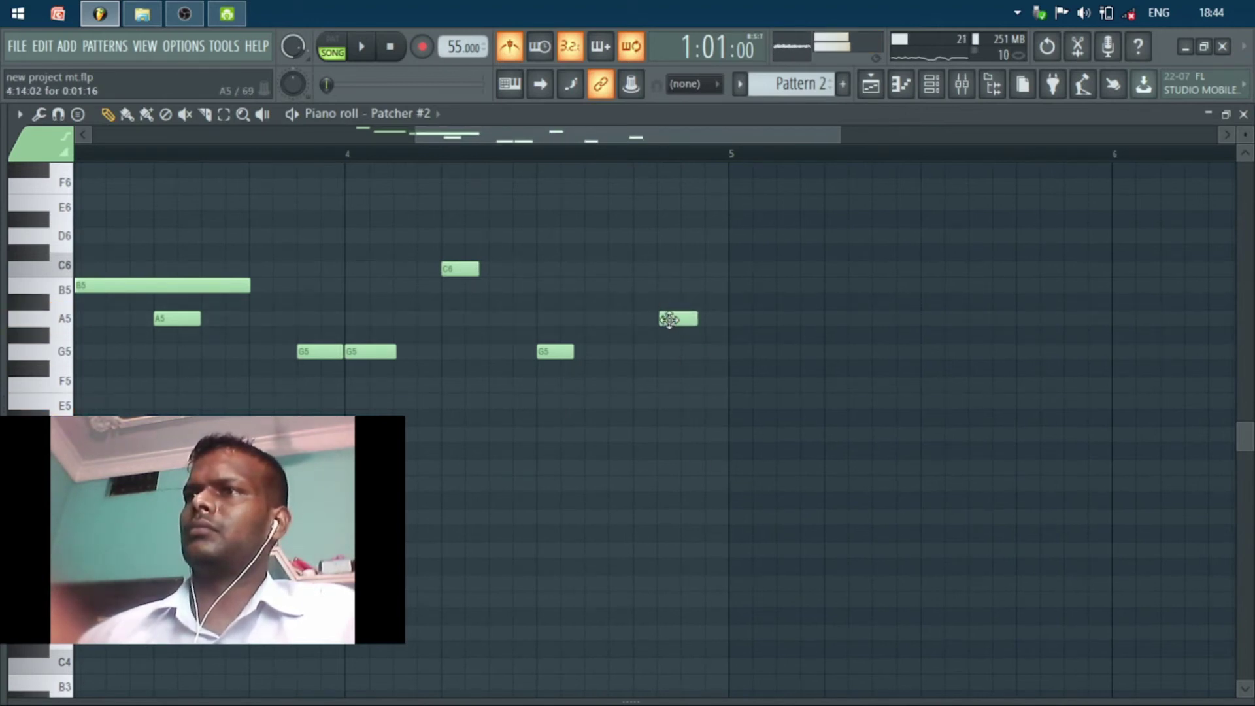
pyautogui.moveTo(690, 361); pyautogui.dragTo(686, 279)
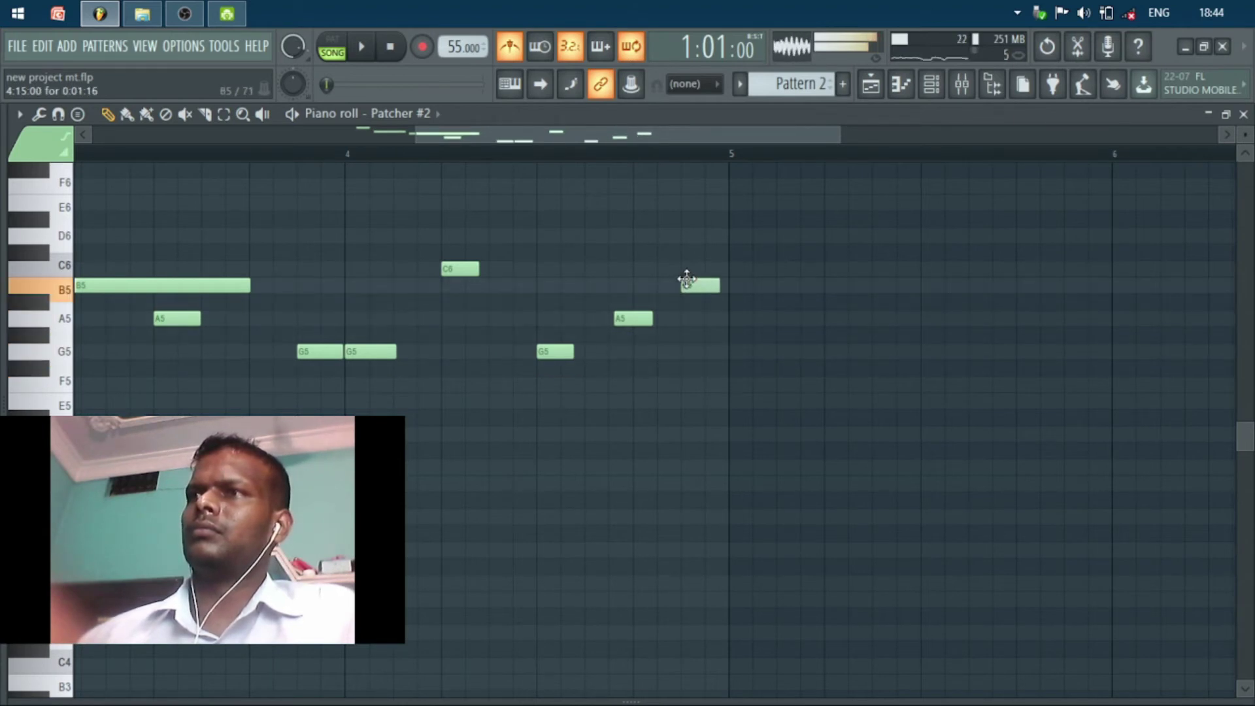
pyautogui.click(282, 157)
pyautogui.press('space')
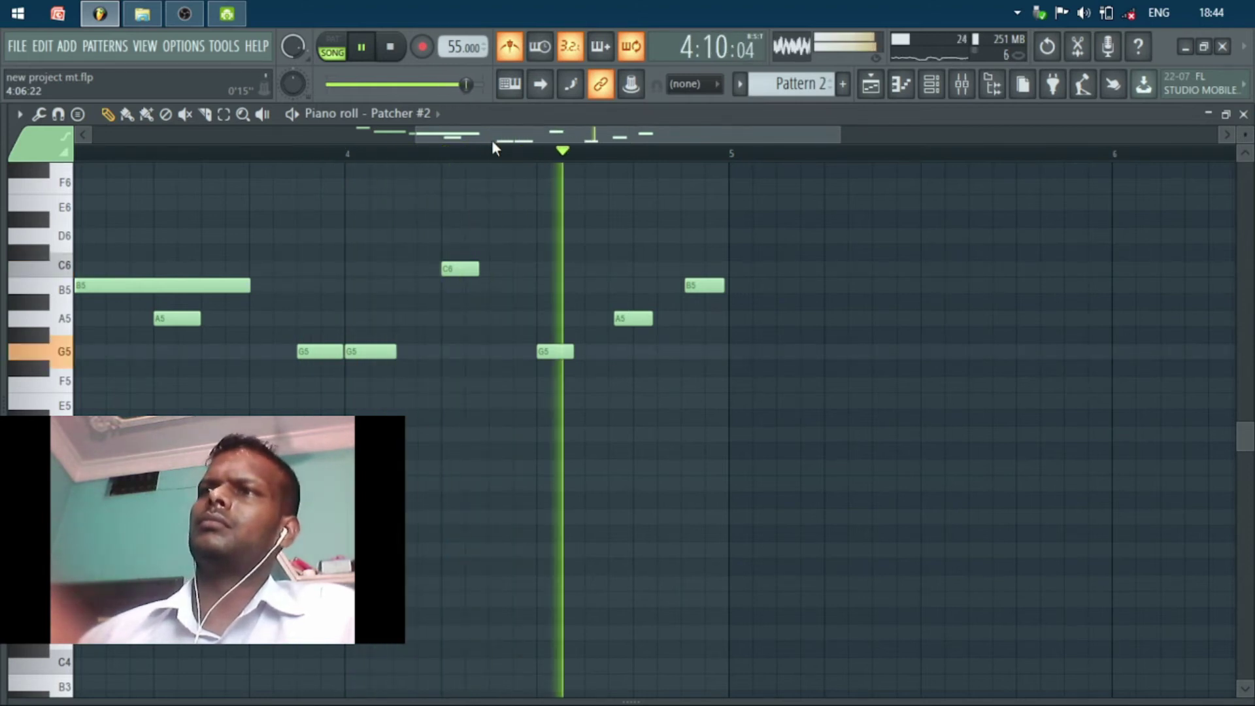
pyautogui.press('space')
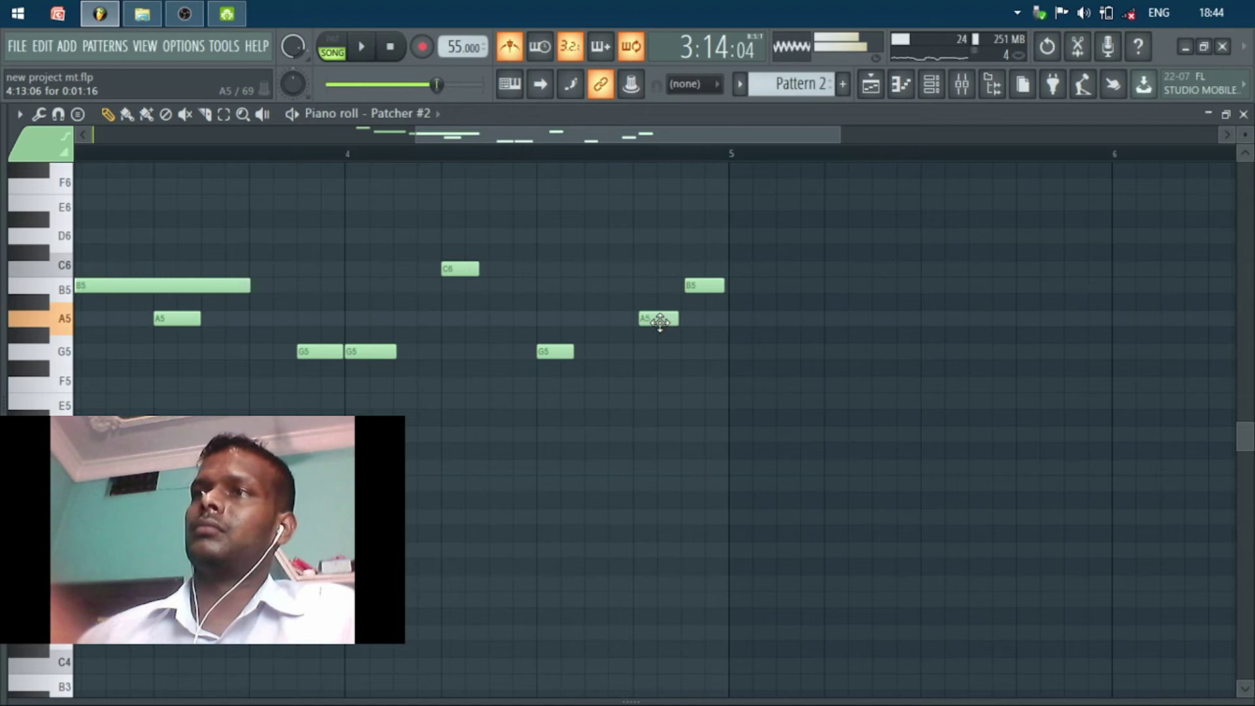
# - Select the last A5 and B5 notes of bar 4, quantize them, and play the song to check the completed melody
pyautogui.moveTo(638, 246); pyautogui.dragTo(776, 385)
pyautogui.hotkey('alt', 'q')
pyautogui.press('Return')
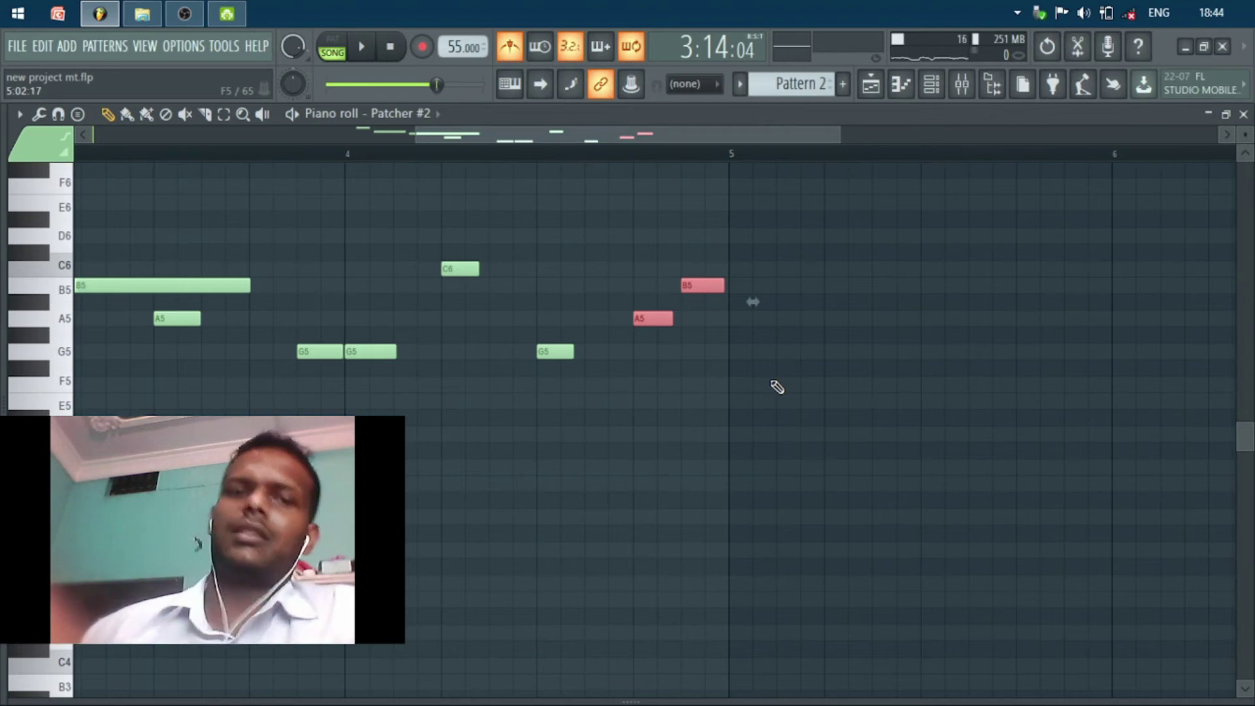
pyautogui.press('space')
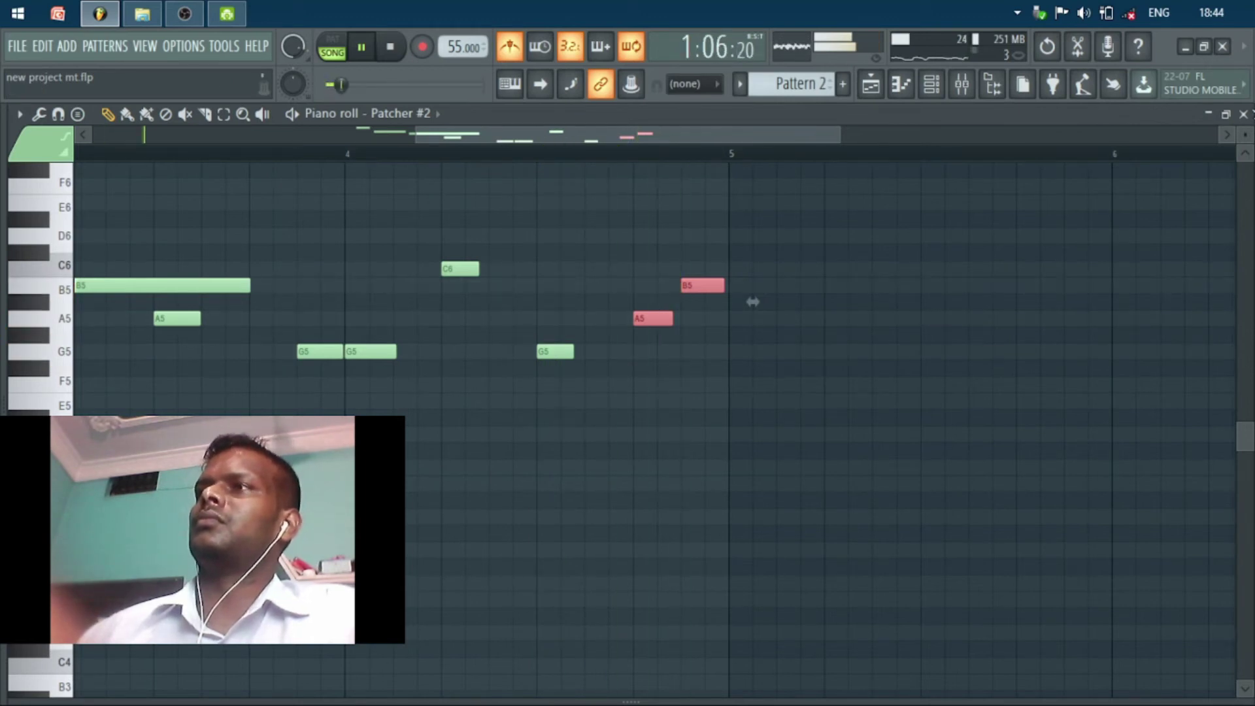
pyautogui.click(1243, 114)
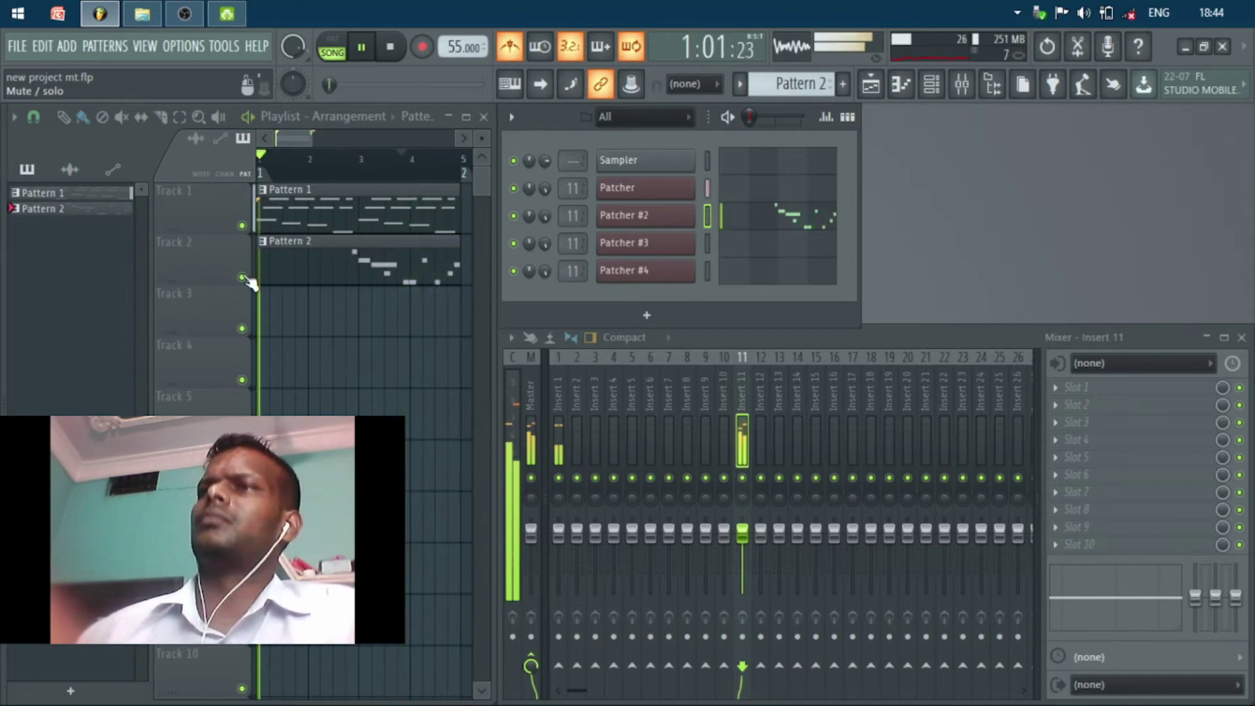
pyautogui.press('space')
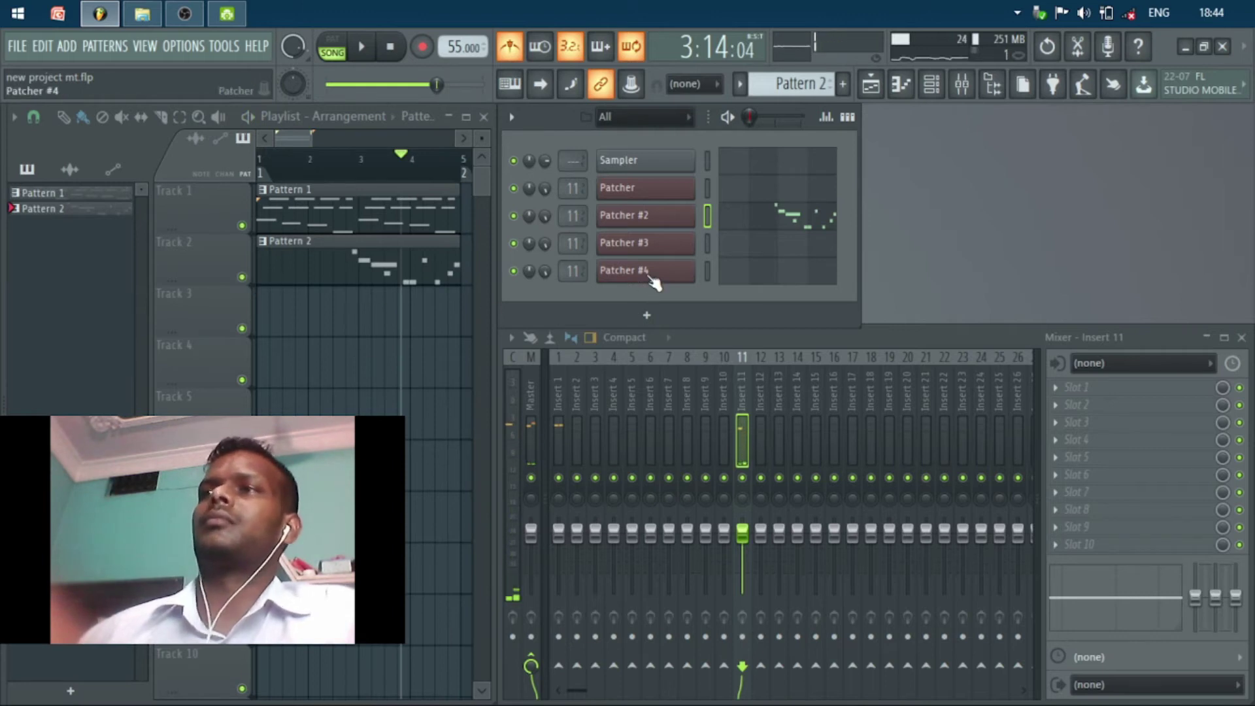
# - Open the Patcher #3 map at full size and add the Choir Ahh preset from the Packs library to it
pyautogui.click(662, 250)
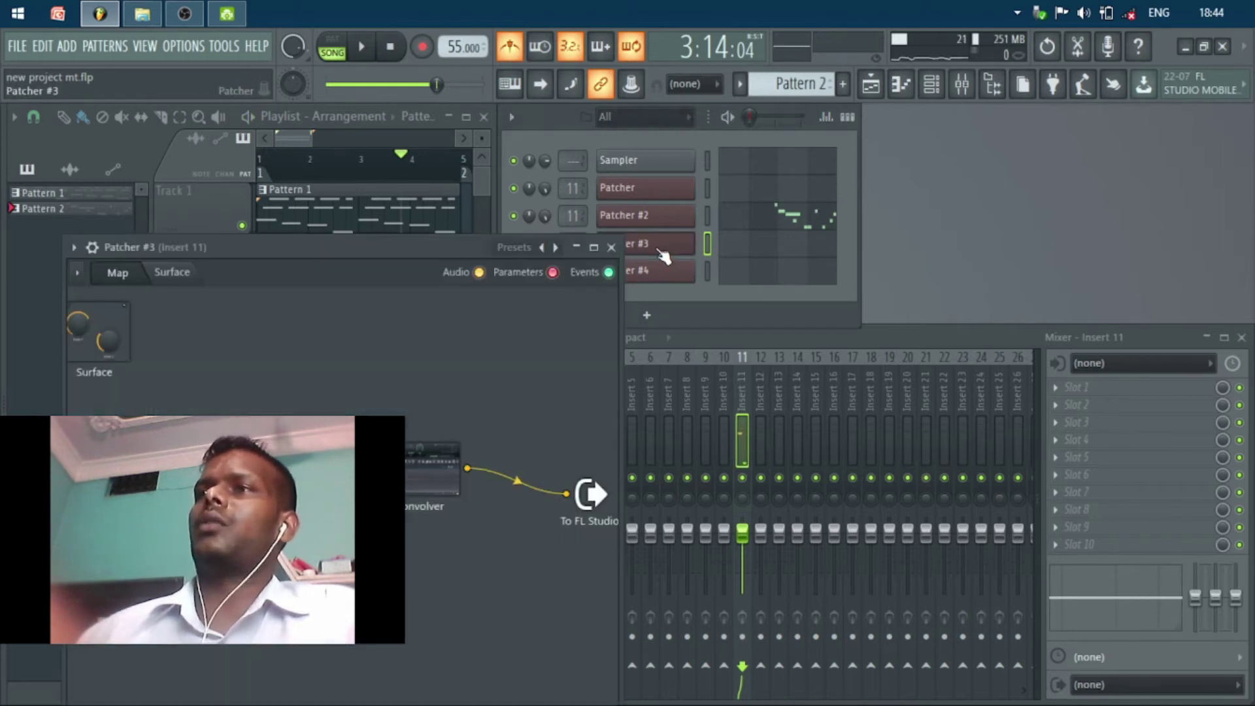
pyautogui.click(594, 248)
pyautogui.moveTo(5, 411); pyautogui.dragTo(186, 411)
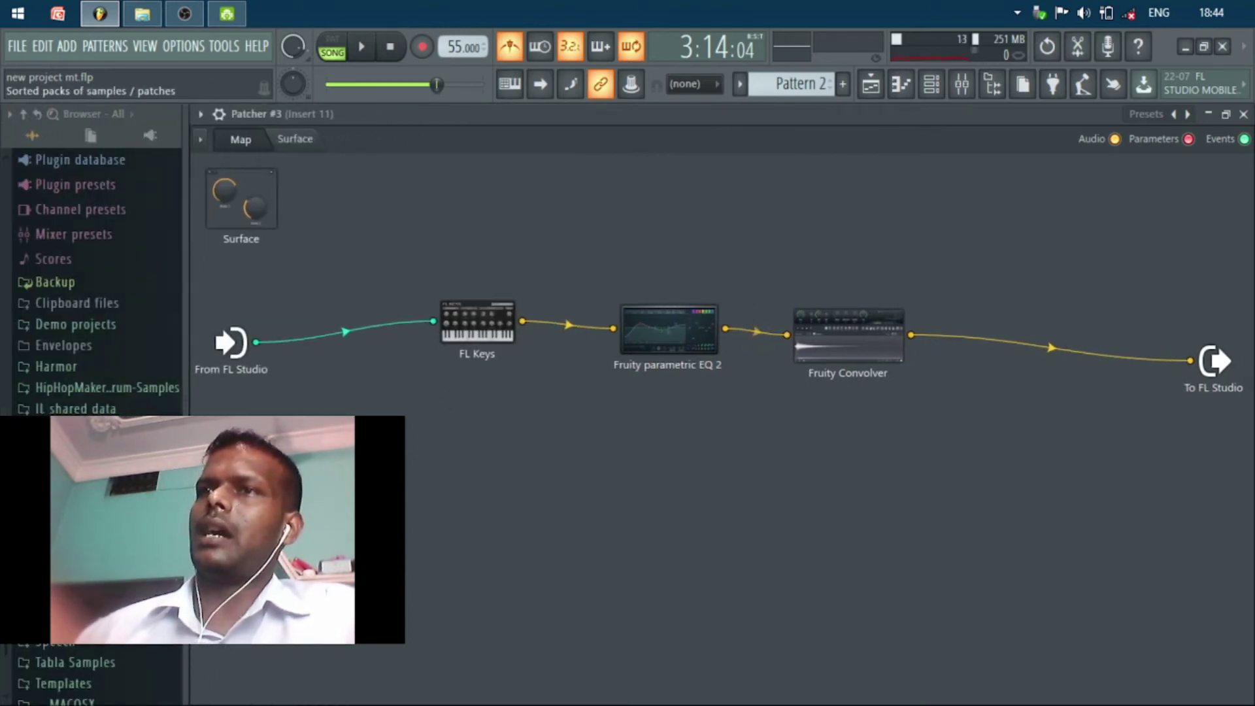
pyautogui.click(62, 517)
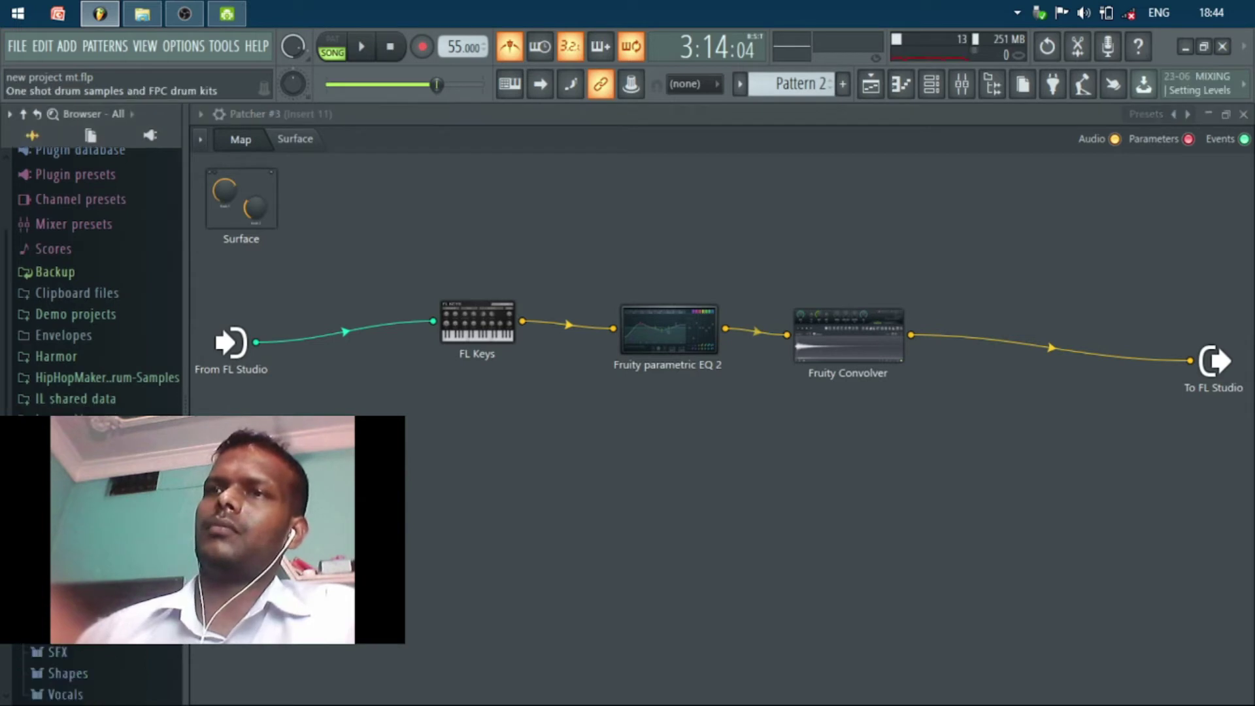
pyautogui.scroll(-2, 65, 525)
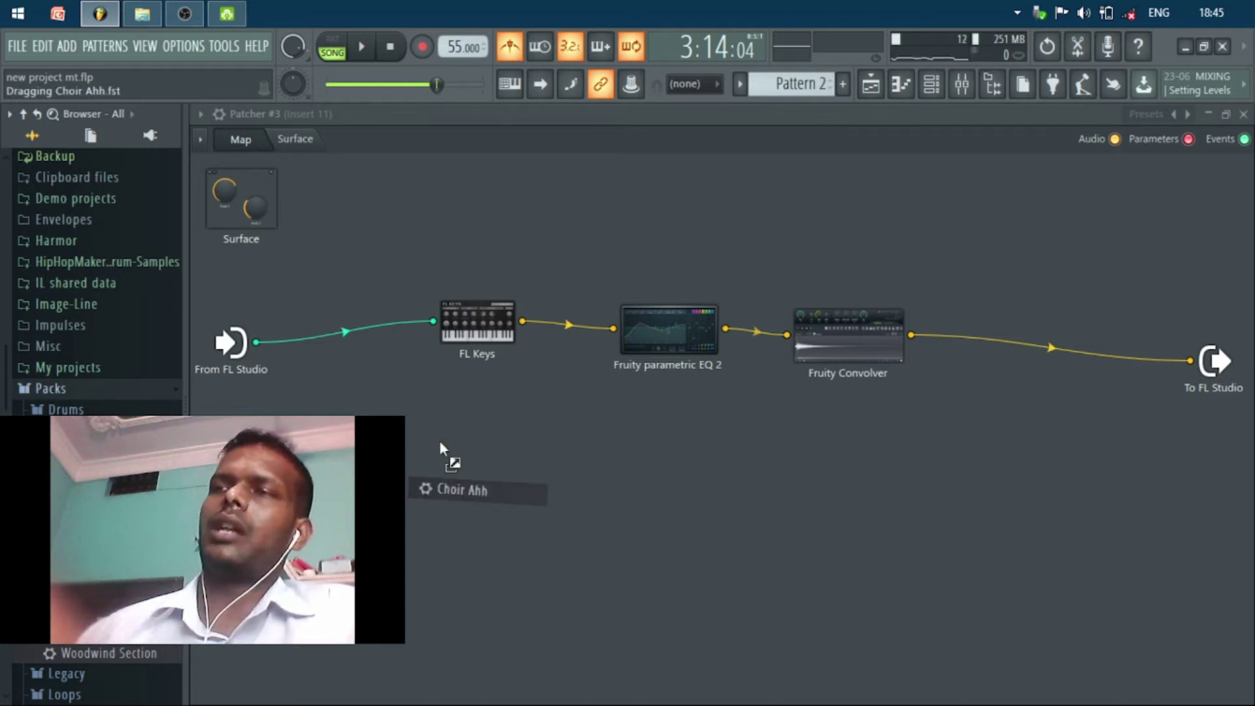
pyautogui.moveTo(439, 447); pyautogui.dragTo(439, 448)
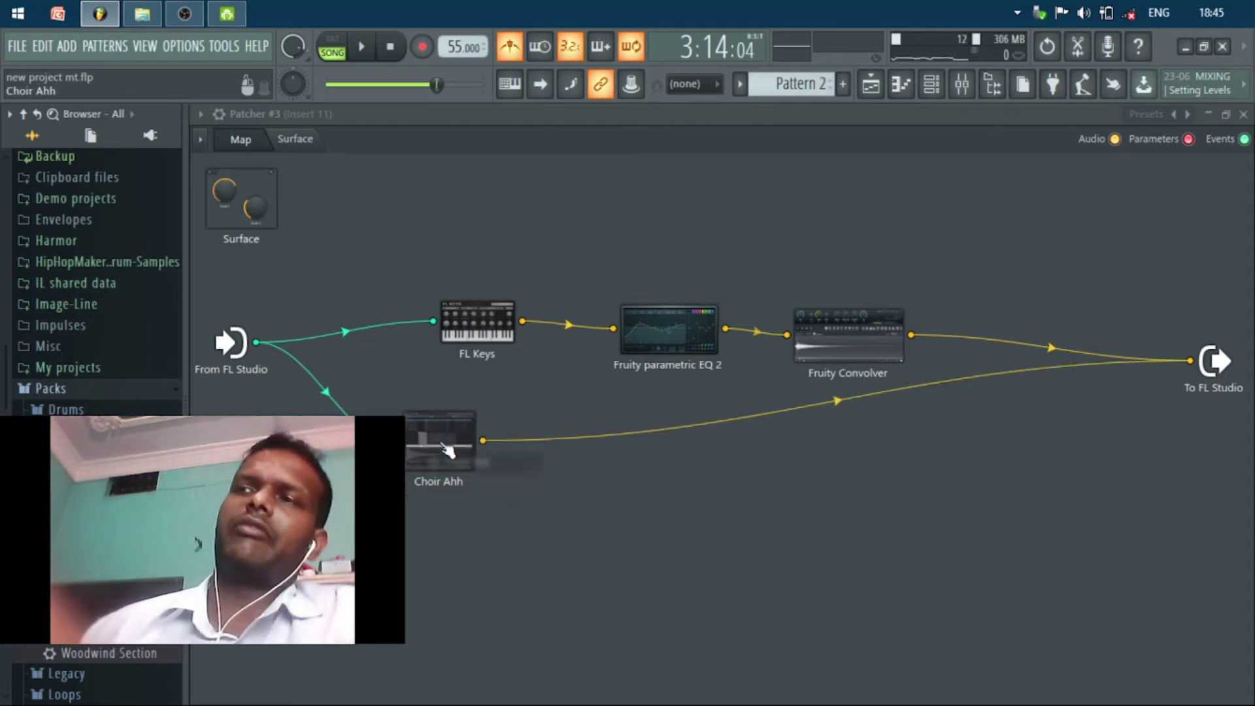
# - Delete the FL Keys module from the Patcher #3 map
pyautogui.rightClick(482, 320)
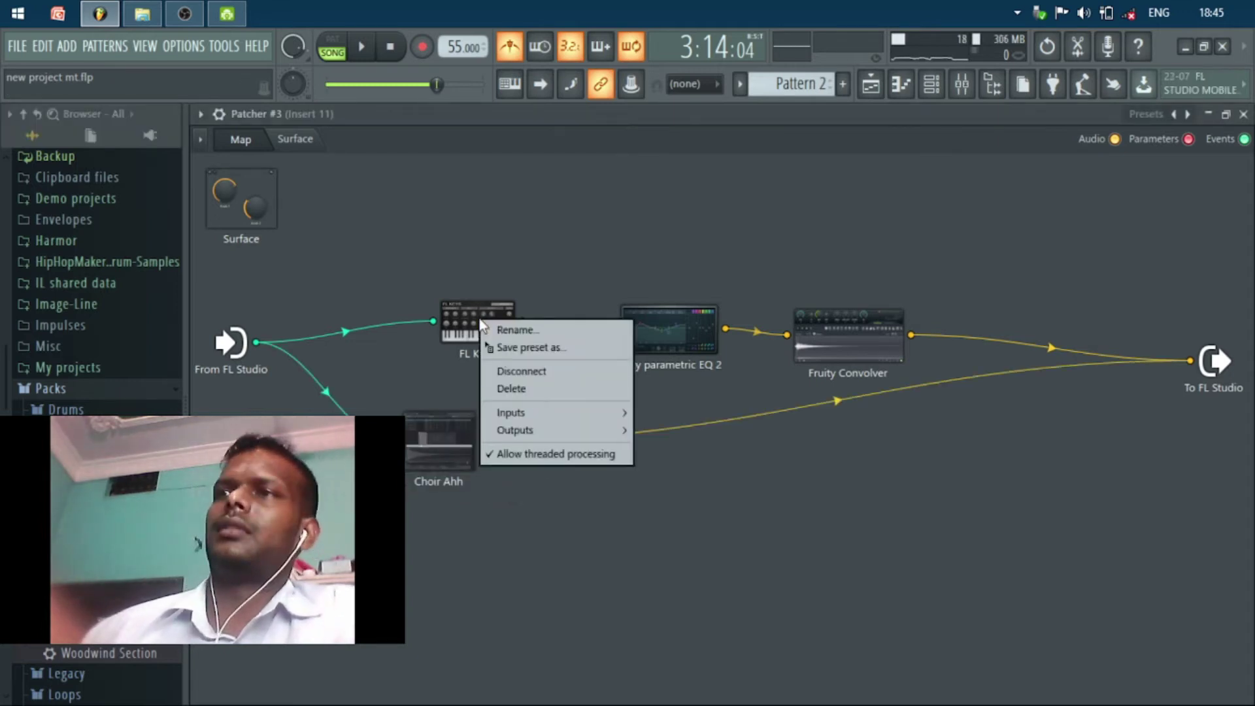
pyautogui.click(520, 390)
pyautogui.moveTo(453, 459); pyautogui.dragTo(453, 451)
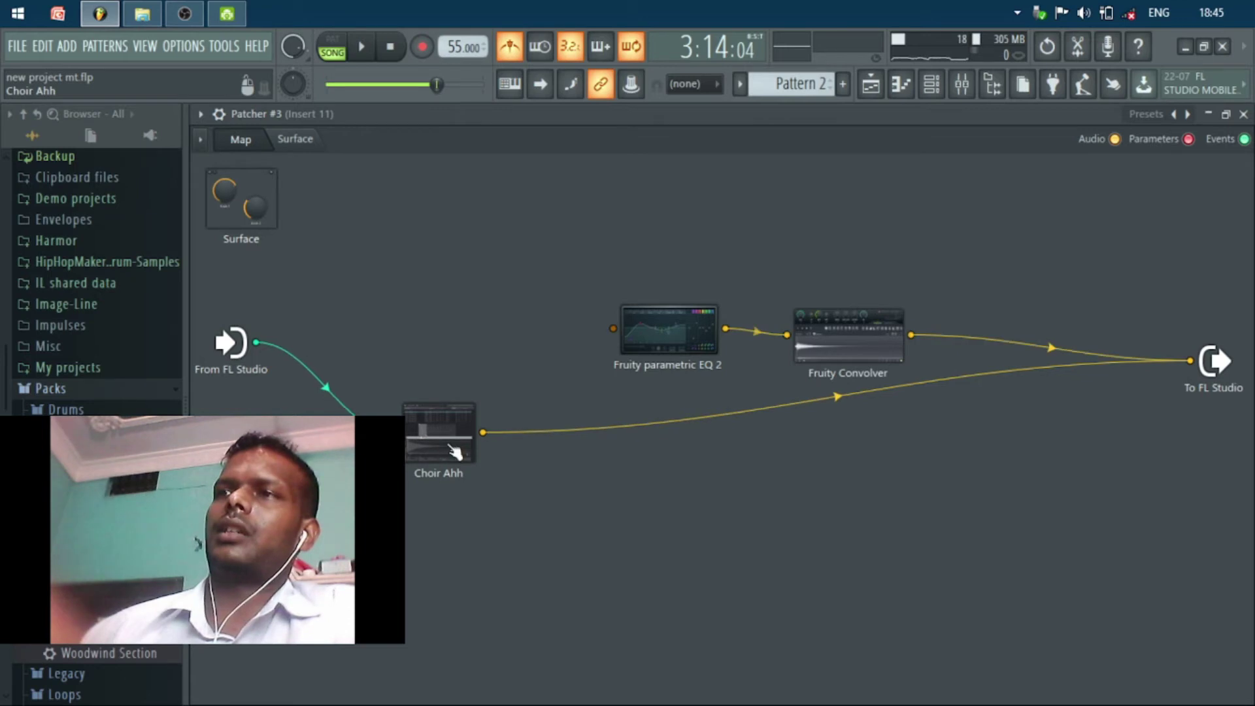
# - Reroute Choir Ahh's audio from To FL Studio to Fruity parametric EQ 2's main input, and place it in the chain where FL Keys was
pyautogui.rightClick(451, 447)
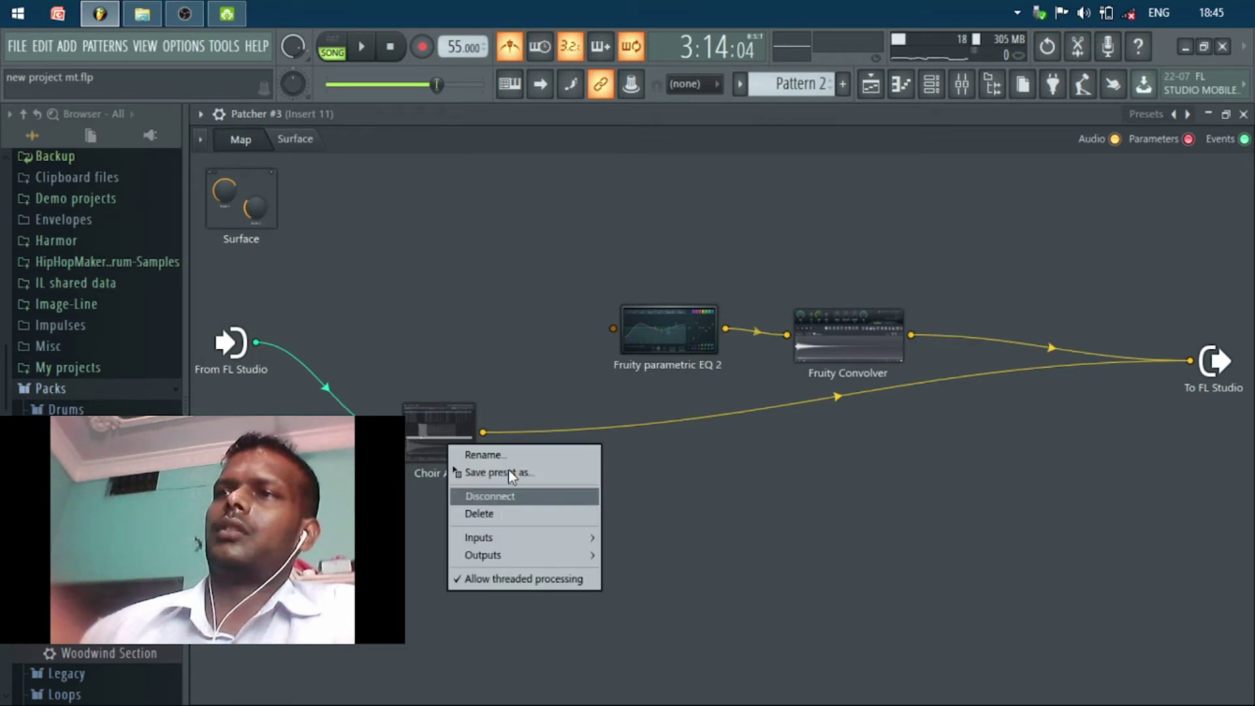
pyautogui.click(483, 433)
pyautogui.rightClick(489, 438)
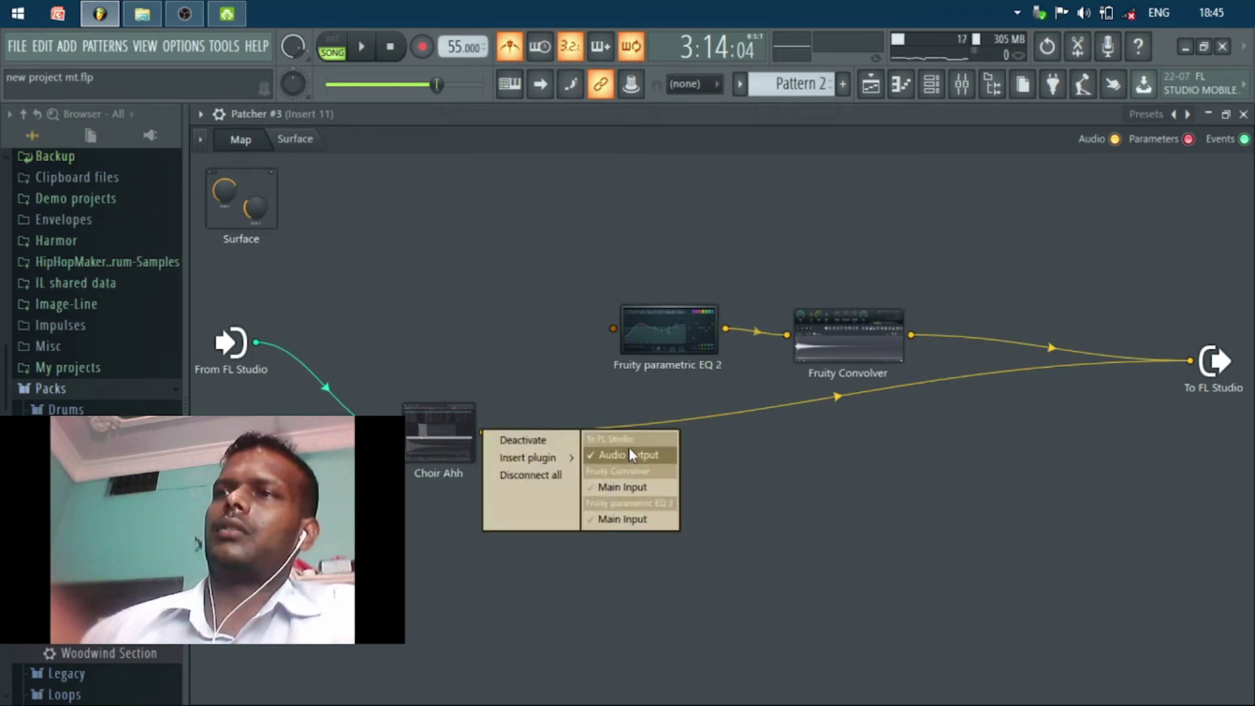
pyautogui.click(629, 449)
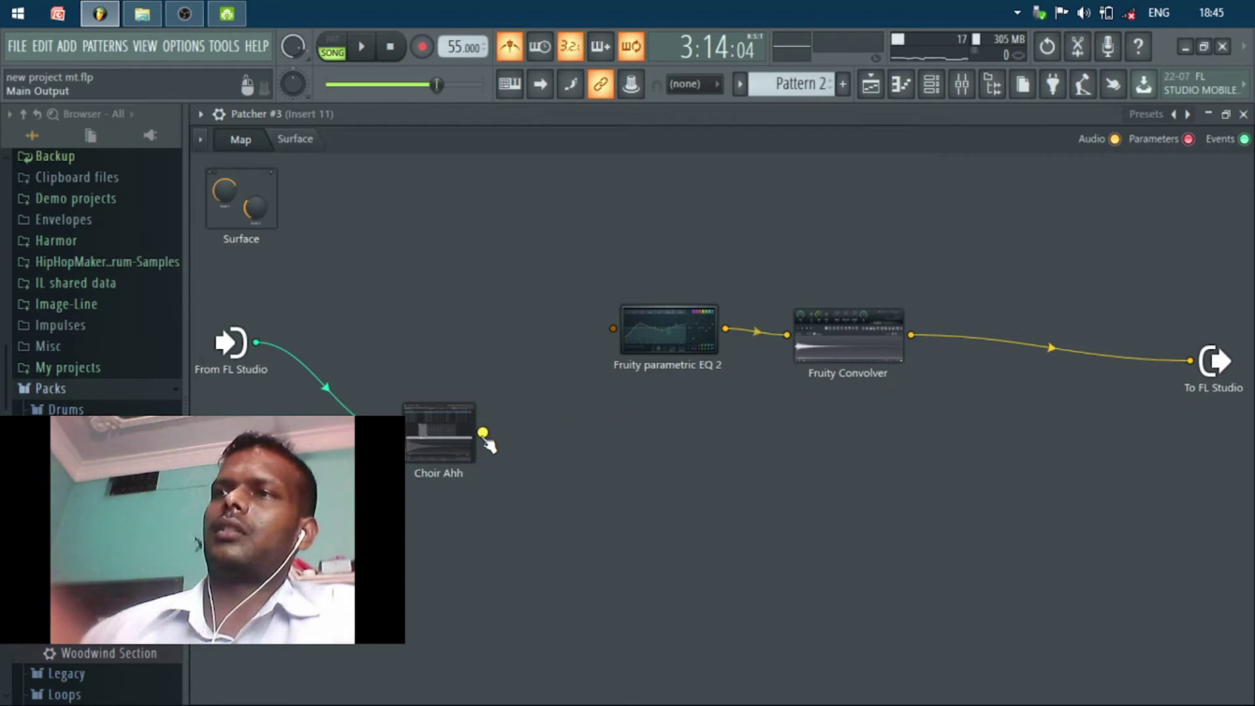
pyautogui.rightClick(486, 439)
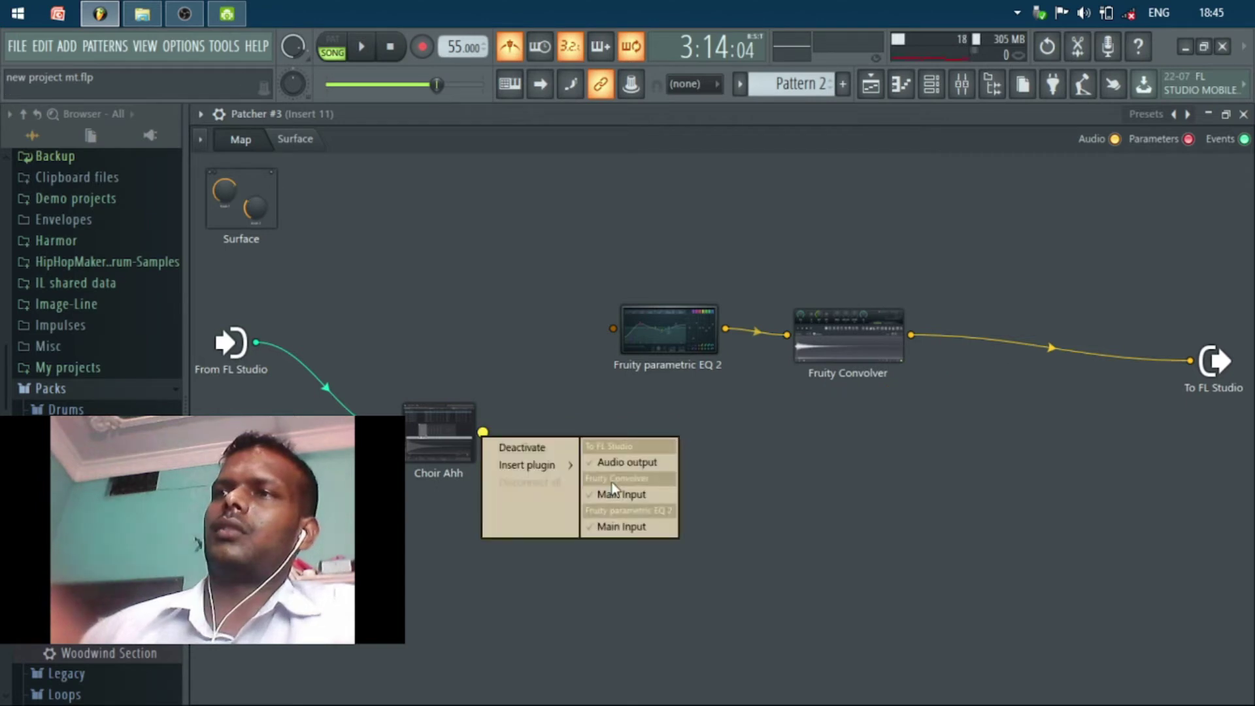
pyautogui.click(611, 526)
pyautogui.moveTo(444, 433); pyautogui.dragTo(419, 334)
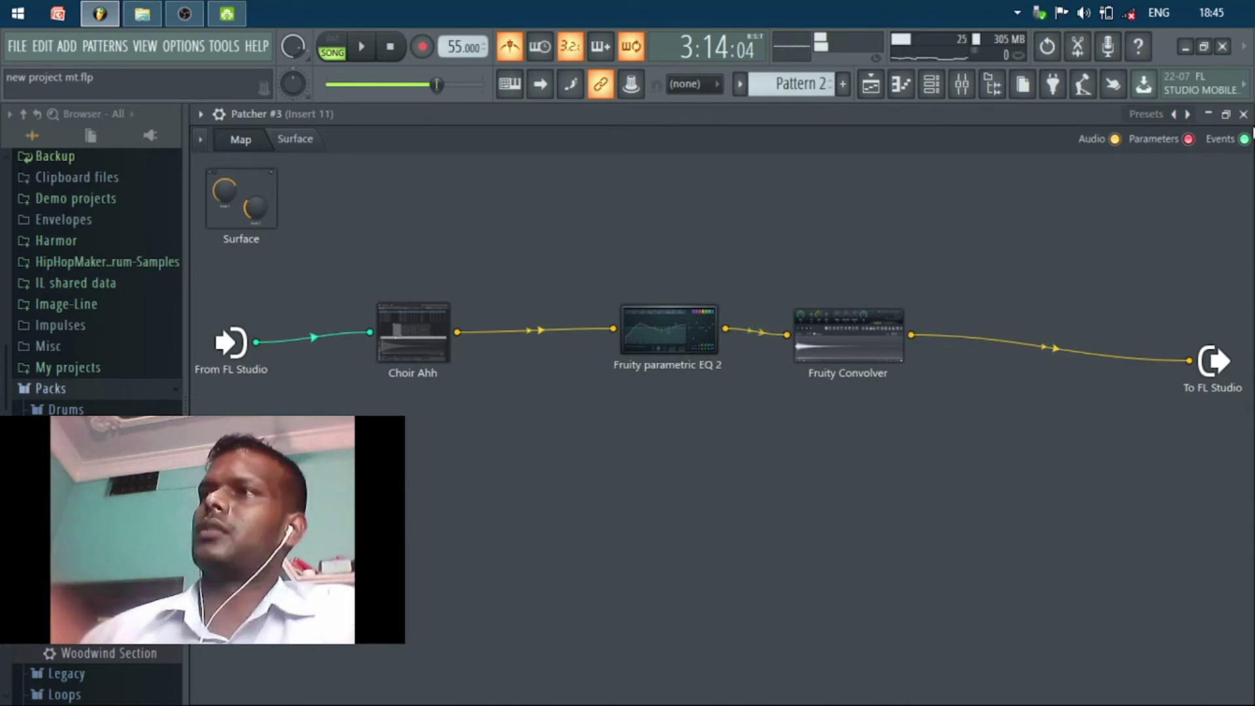
pyautogui.click(1244, 115)
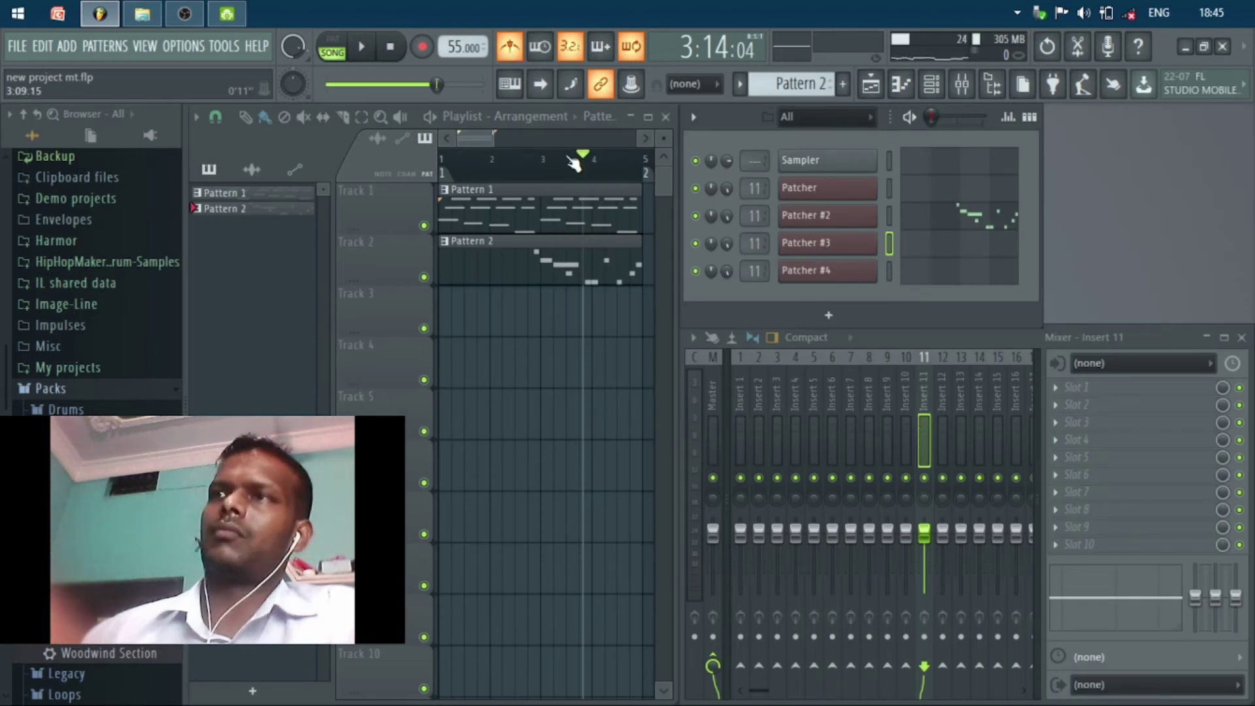
# - Play the song from the start with Patcher #3 selected to rehearse a choir part
pyautogui.click(532, 145)
pyautogui.press('space')
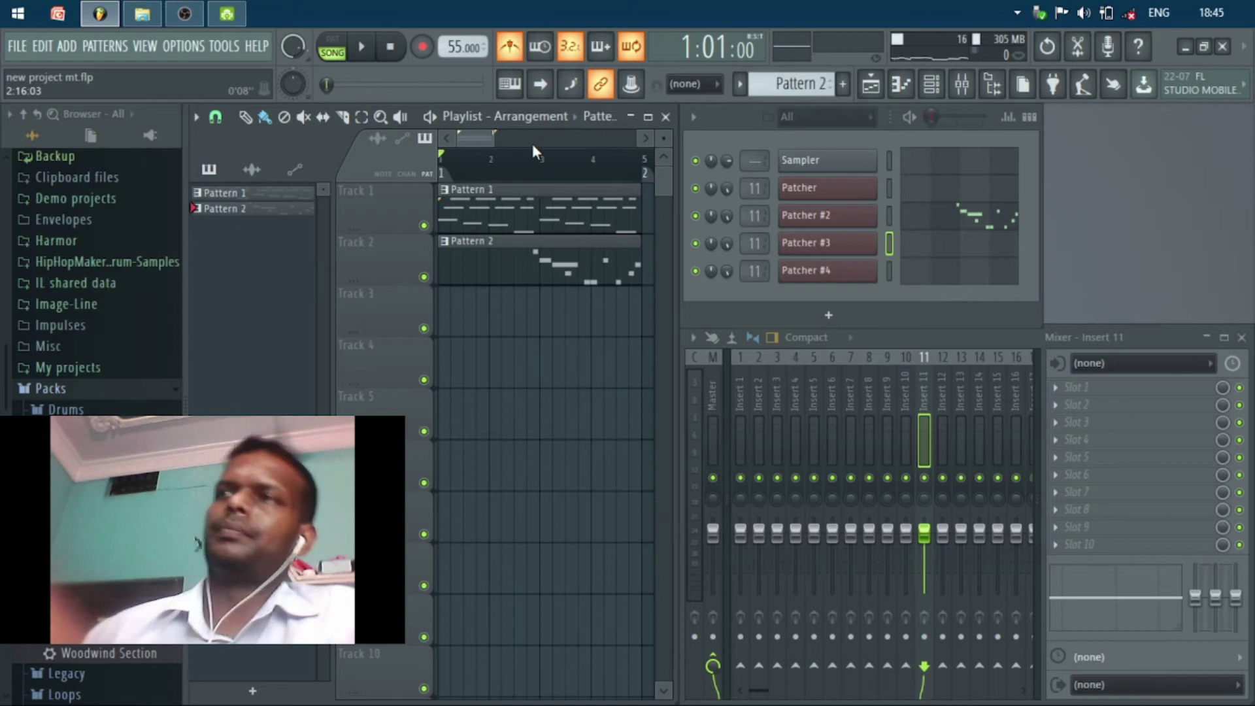
pyautogui.press('space')
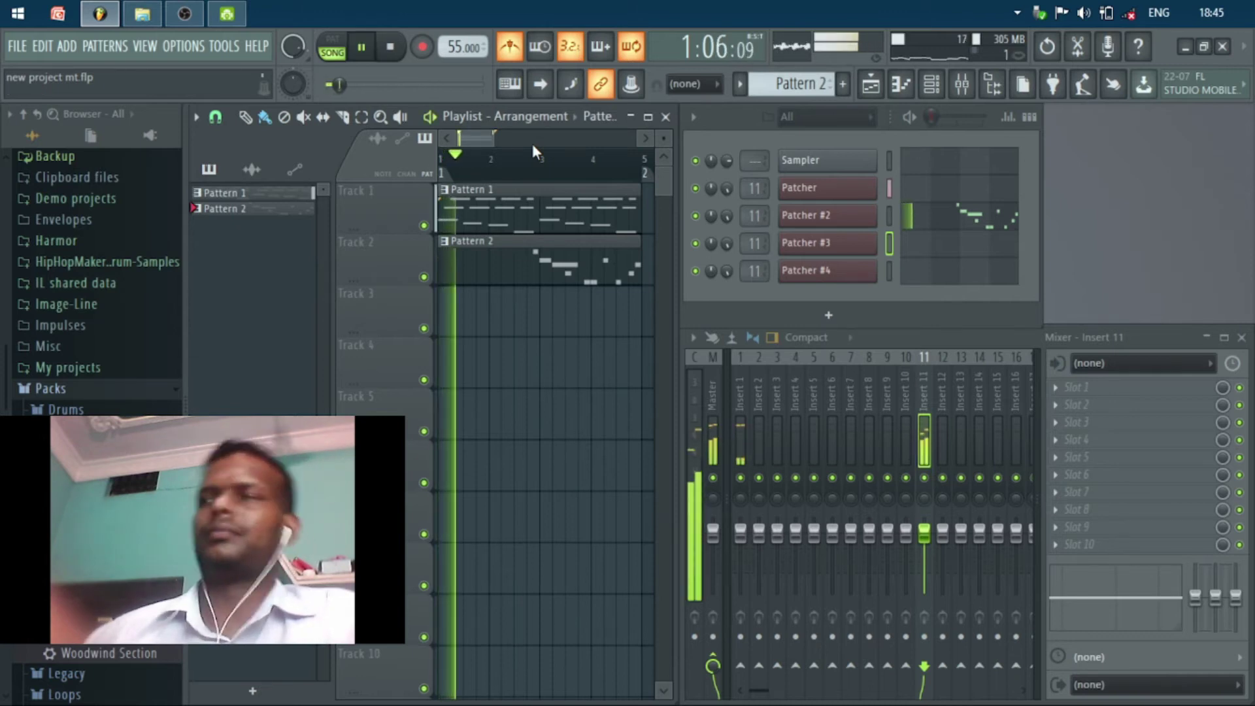
# - Create Pattern 3 and record a Patcher #3 choir line of long B5, A5, G5 and C6 notes over bars 3 and 4
pyautogui.press('F4')
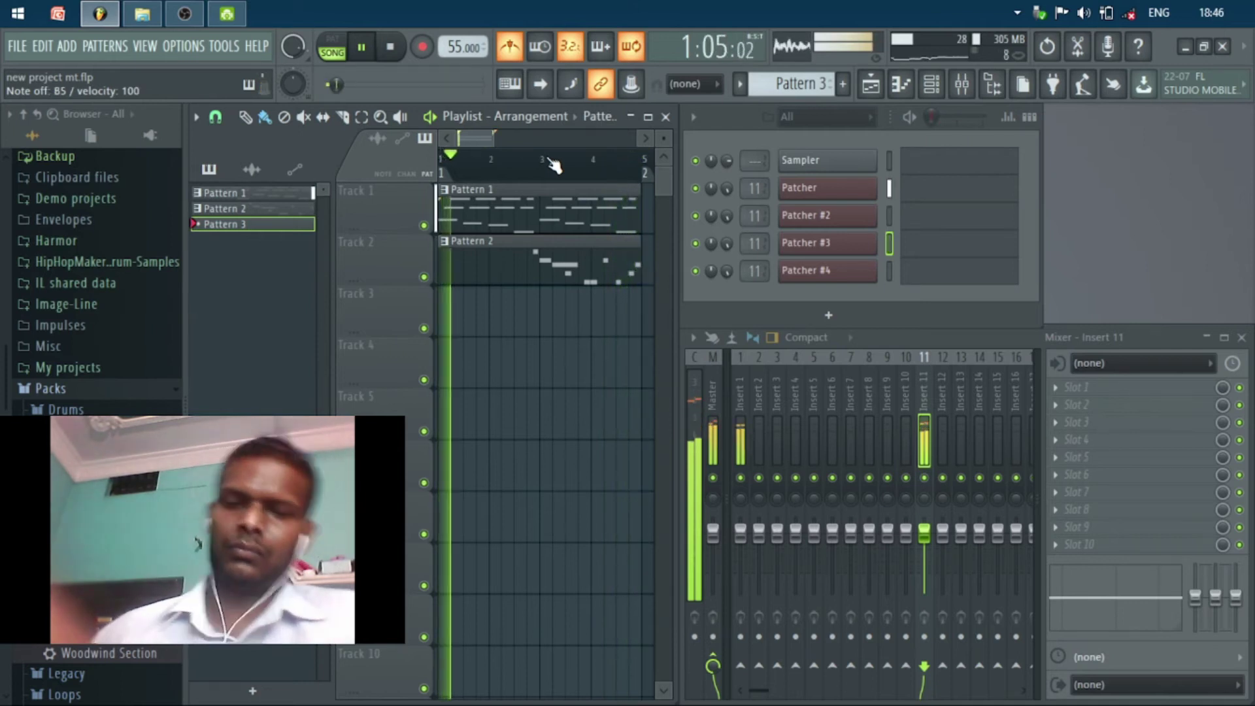
pyautogui.press('space')
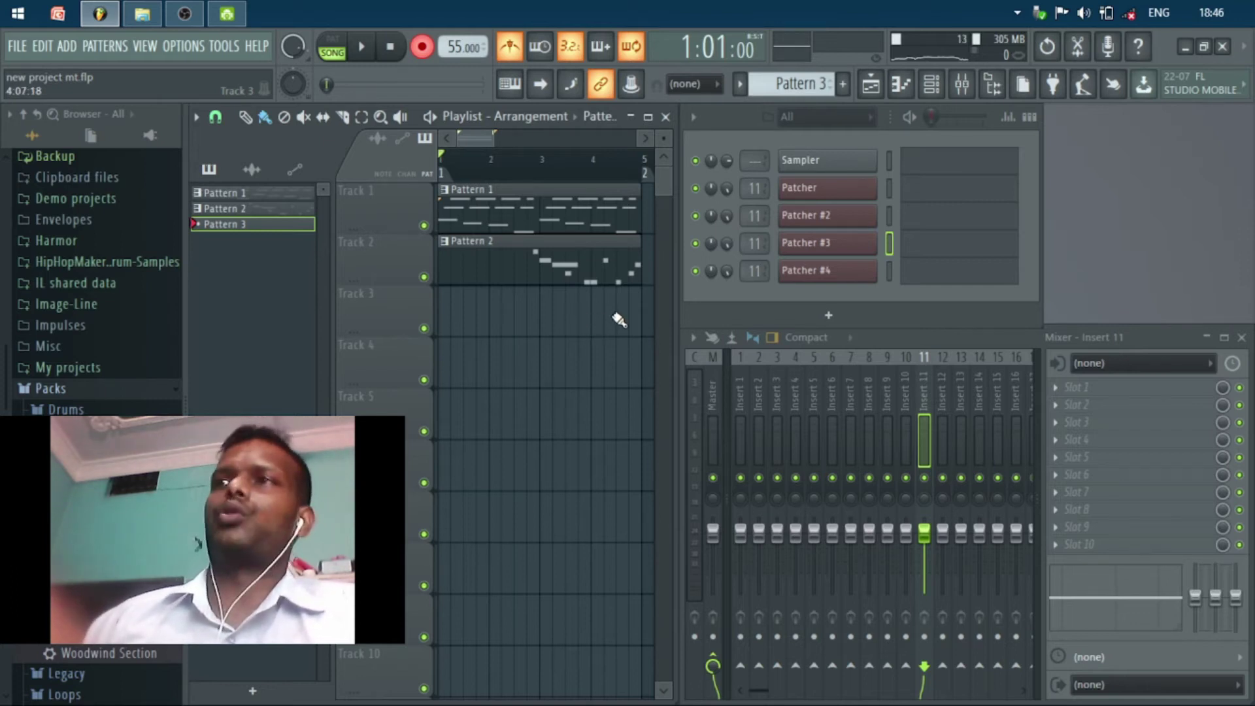
pyautogui.press('space')
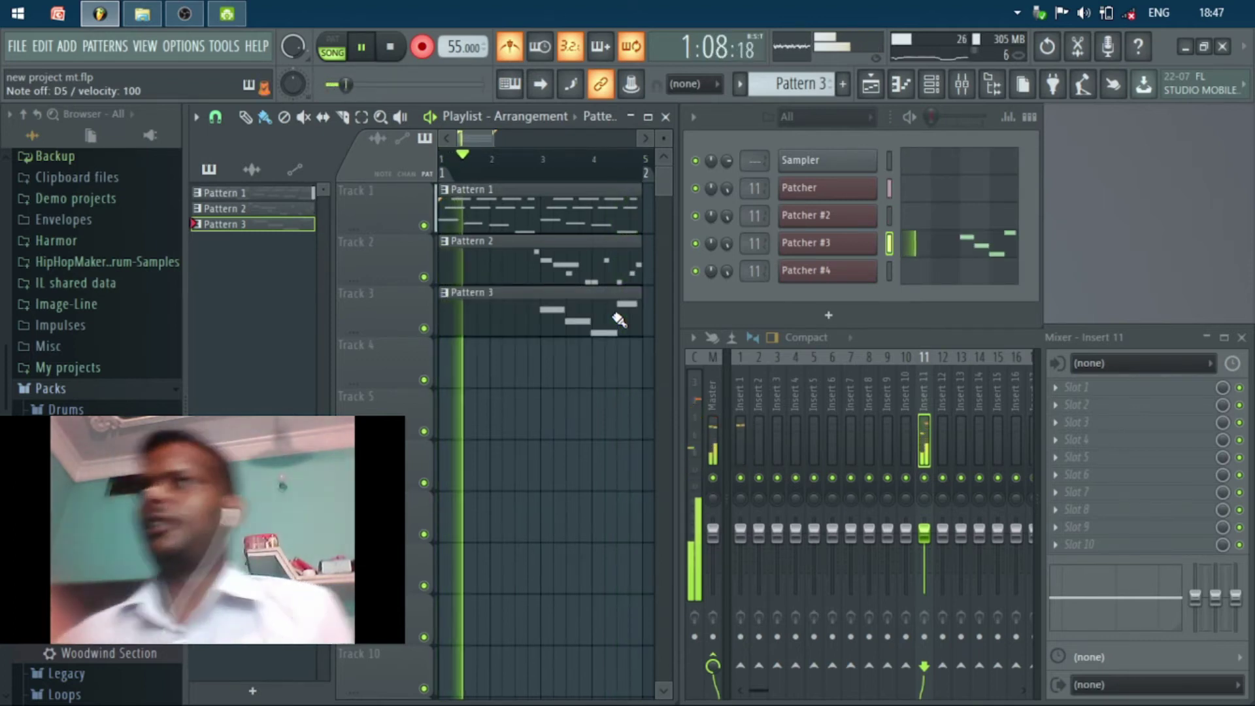
# - Select all the recorded Patcher #3 notes in Pattern 3 and quantize them
pyautogui.doubleClick(597, 316)
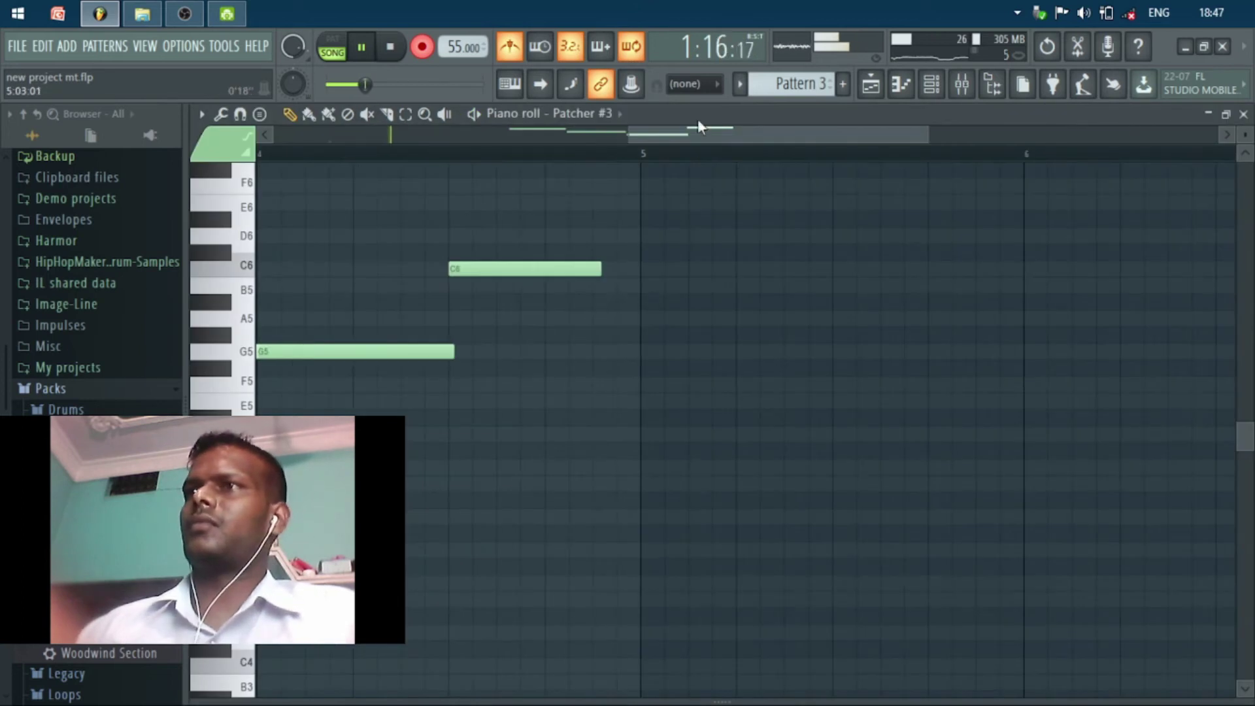
pyautogui.moveTo(702, 134); pyautogui.dragTo(468, 147)
pyautogui.hotkey('ctrl', 'a')
pyautogui.hotkey('alt', 'q')
pyautogui.press('Return')
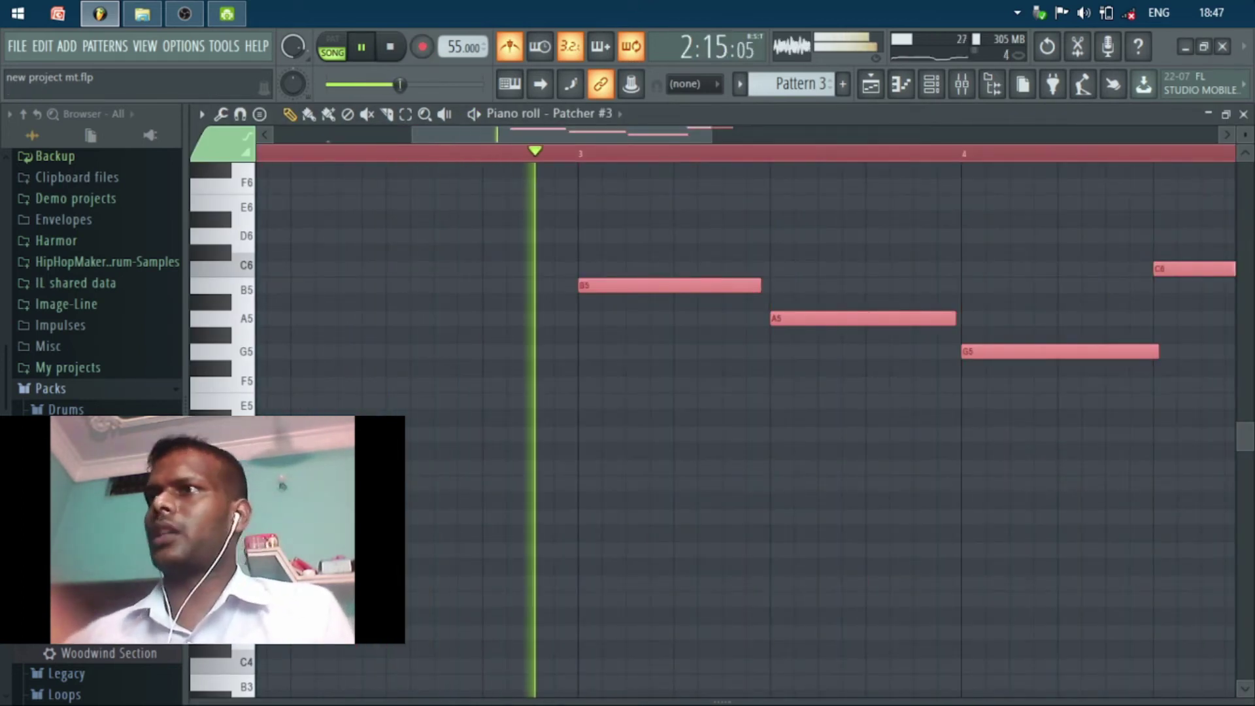
pyautogui.click(1243, 113)
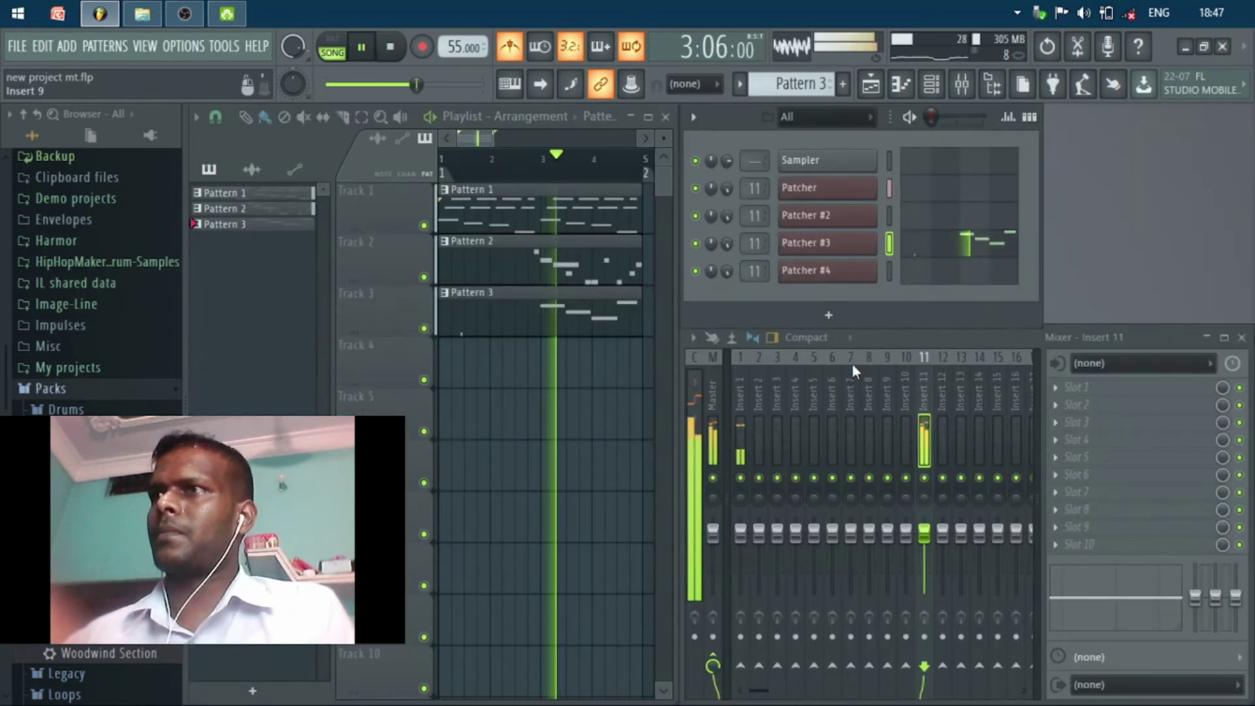
# - Delete the stray short D5 note in bar 1 of Pattern 3
pyautogui.doubleClick(476, 319)
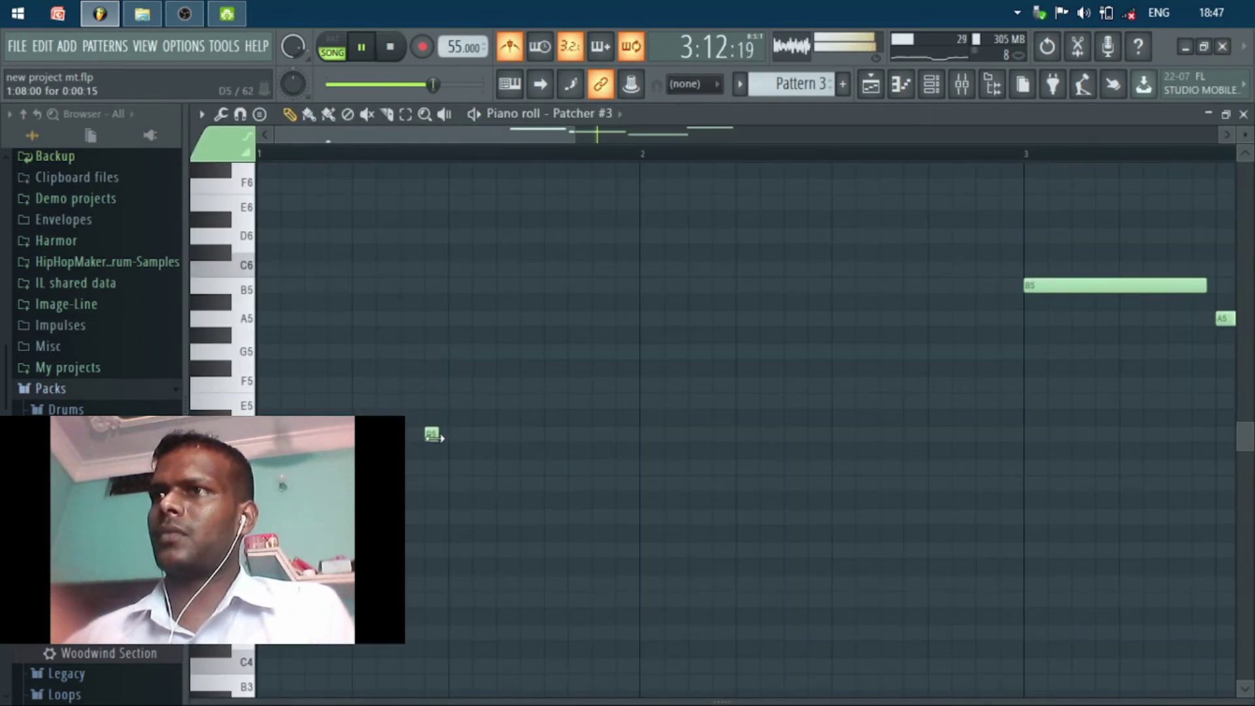
pyautogui.moveTo(1248, 128)
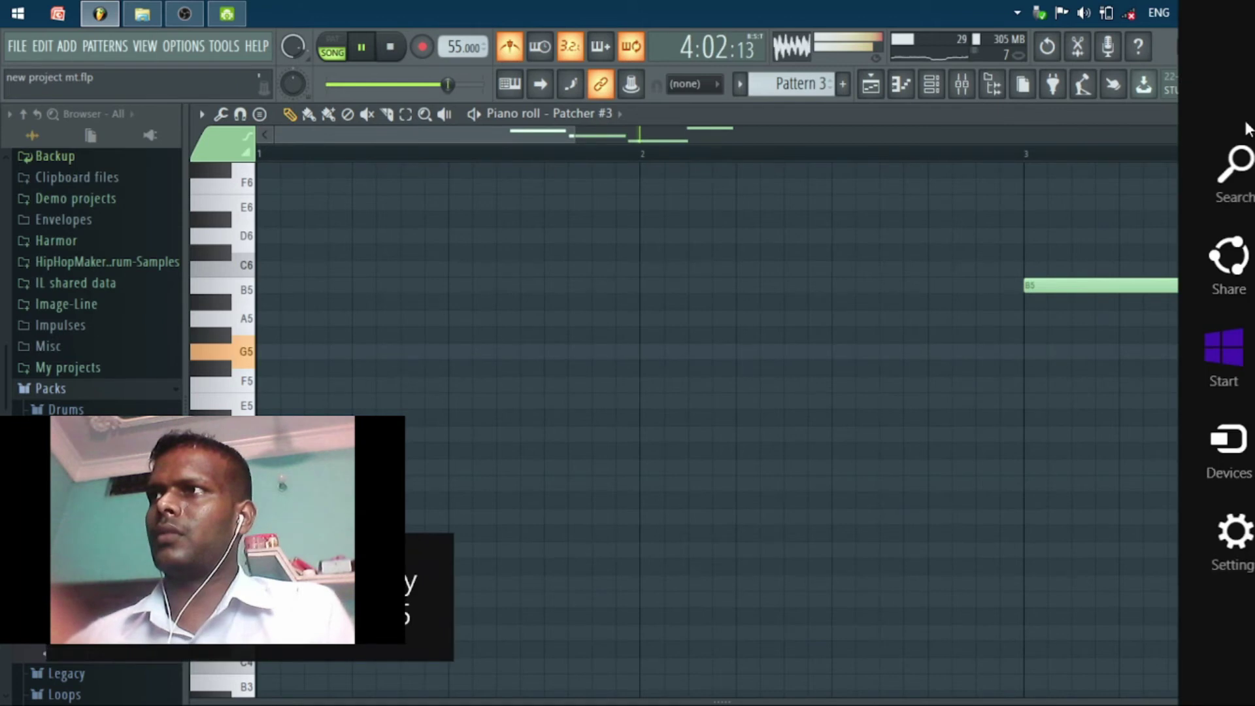
pyautogui.click(1243, 114)
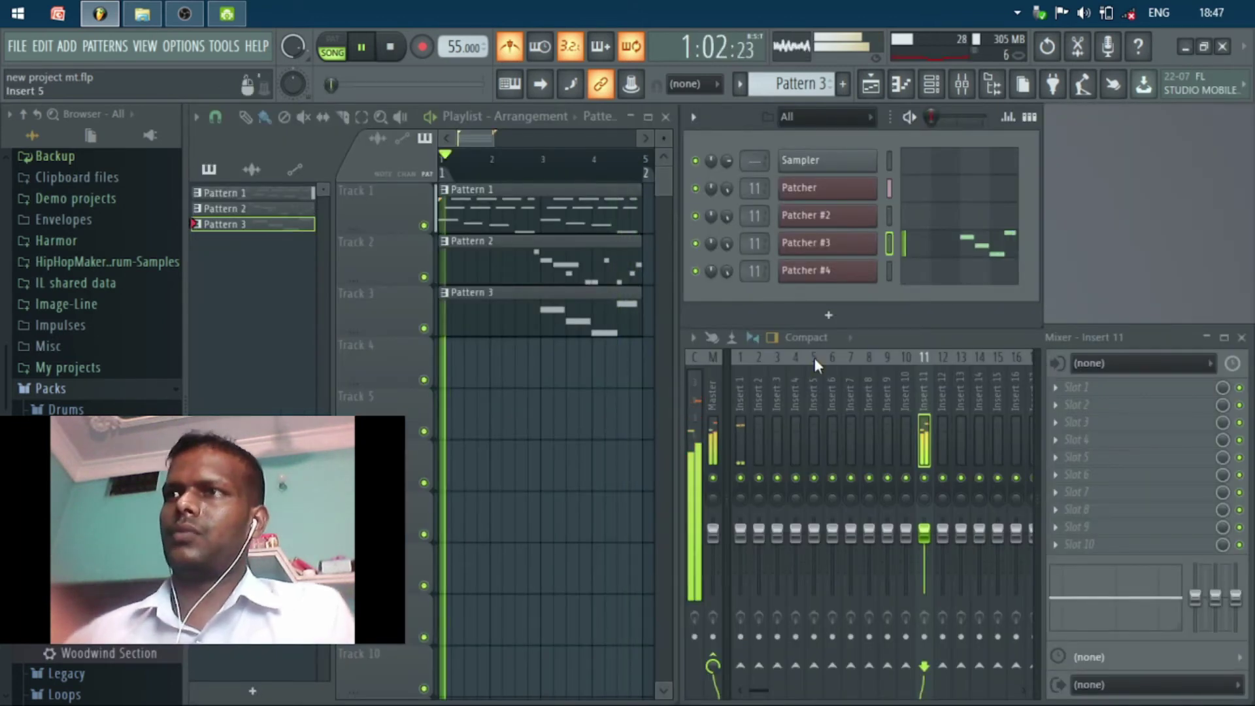
# - Create Pattern 4 and record a Patcher #3 choir line of long B5, A5, G5 and C6 notes from bar 1, redoing the first take
pyautogui.press('F4')
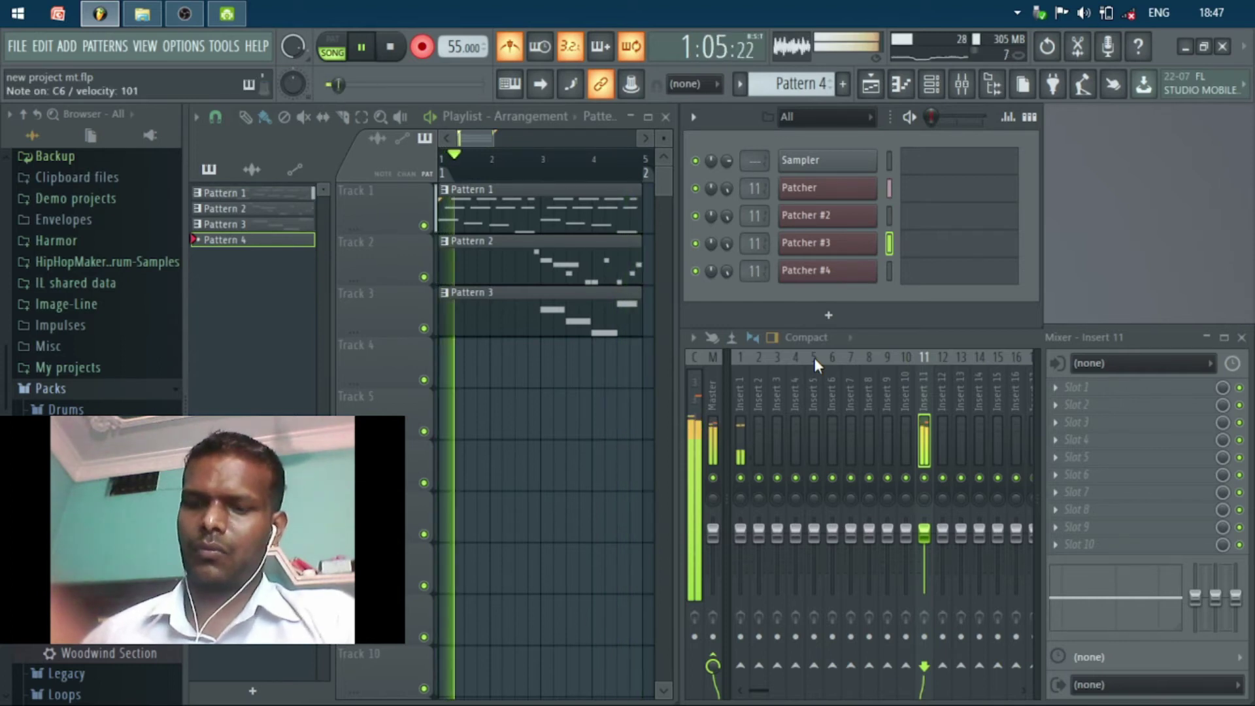
pyautogui.press('space')
pyautogui.hotkey('ctrl', 'z')
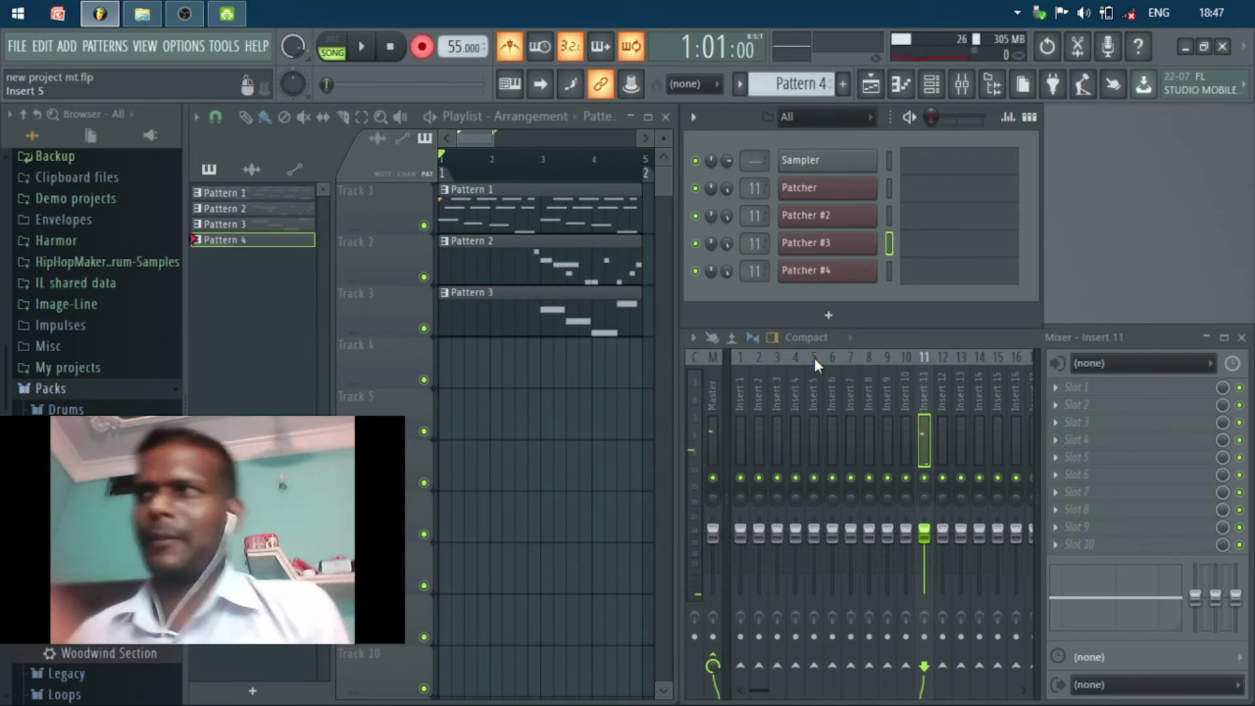
pyautogui.press('space')
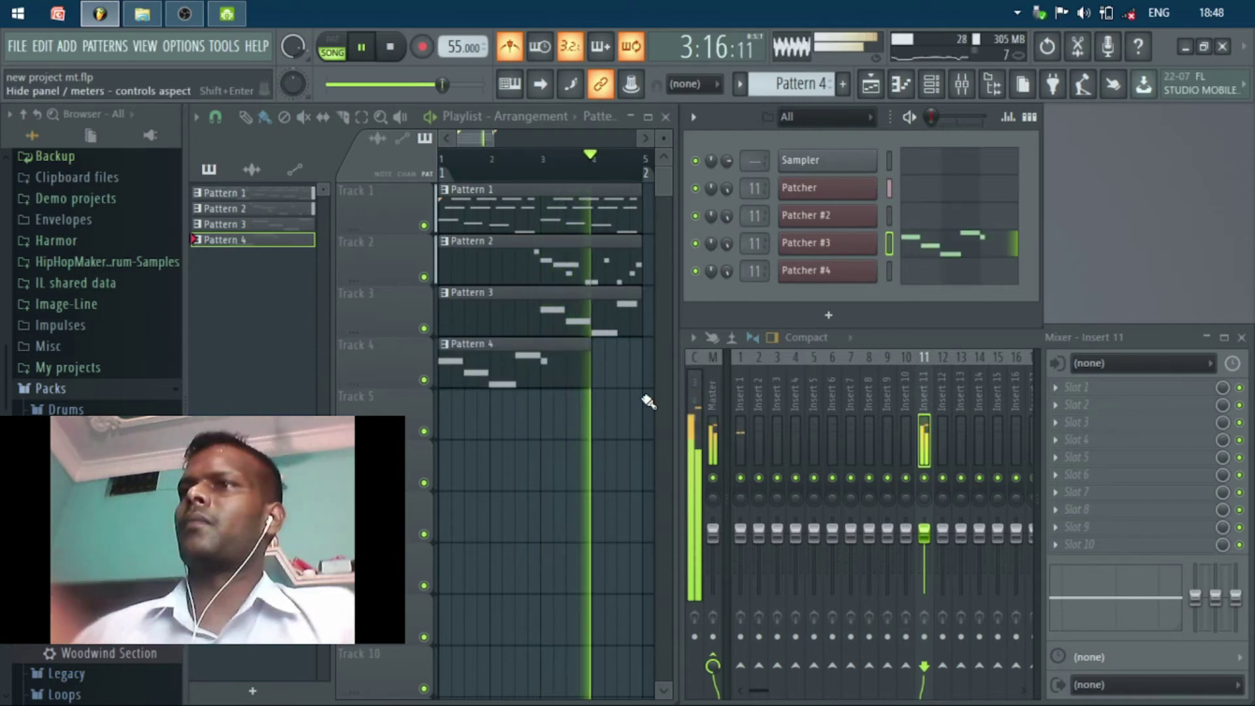
# - Delete the stray short note right after the C6 note in Pattern 4
pyautogui.doubleClick(559, 360)
pyautogui.moveTo(656, 136); pyautogui.dragTo(545, 165)
pyautogui.rightClick(629, 285)
# - Select all the Patcher #3 notes in Pattern 4, quantize them and close the piano roll
pyautogui.hotkey('ctrl', 'a')
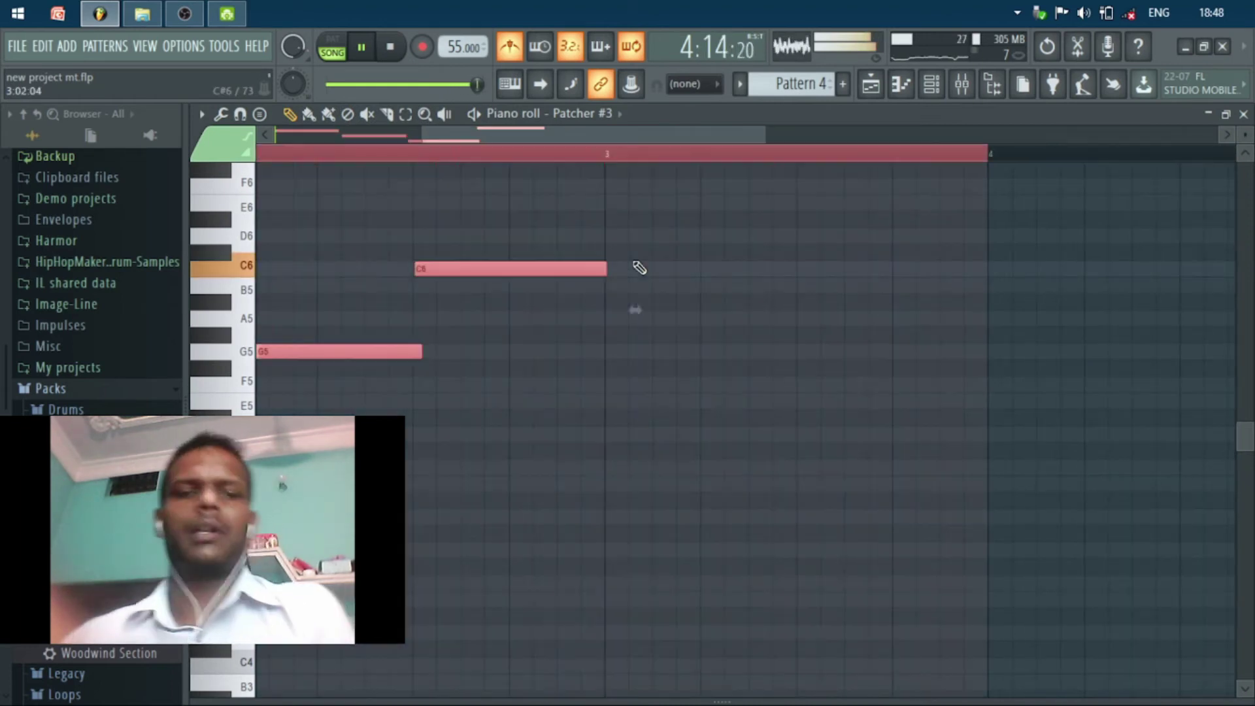
pyautogui.hotkey('alt', 'q')
pyautogui.press('Return')
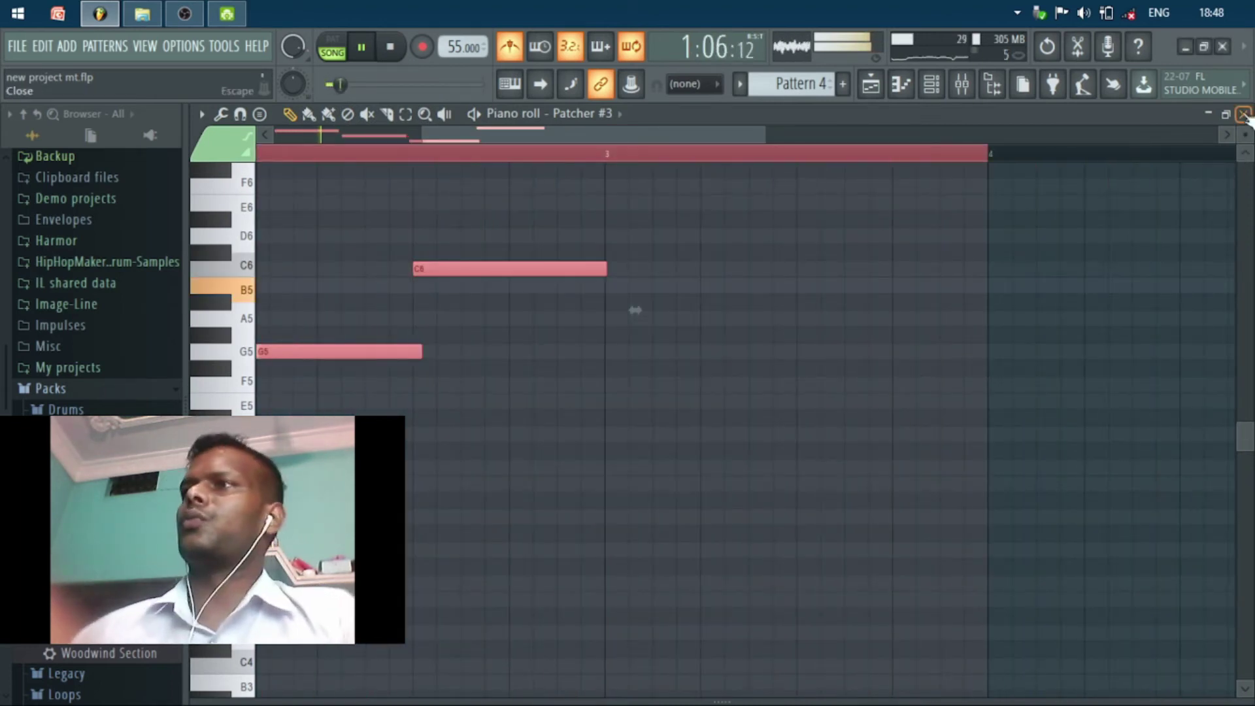
pyautogui.click(1243, 113)
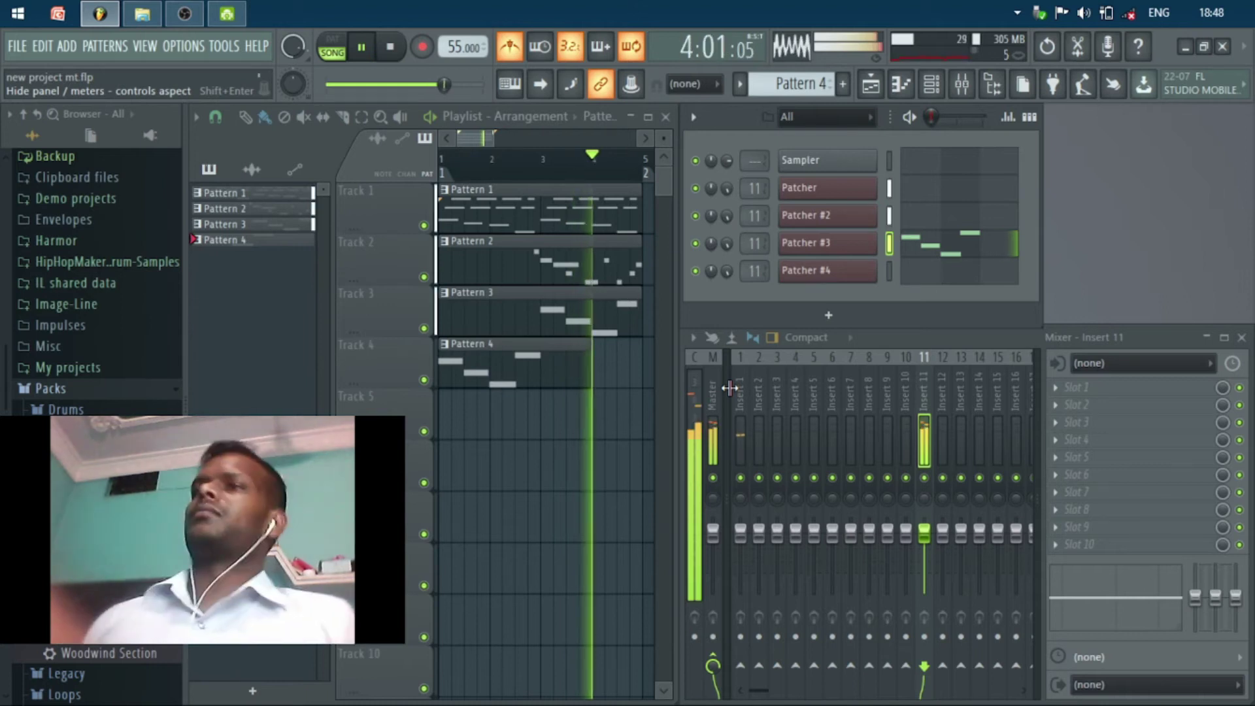
# - Create Pattern 5 and open Patcher #4's map maximized with the song playing
pyautogui.press('F4')
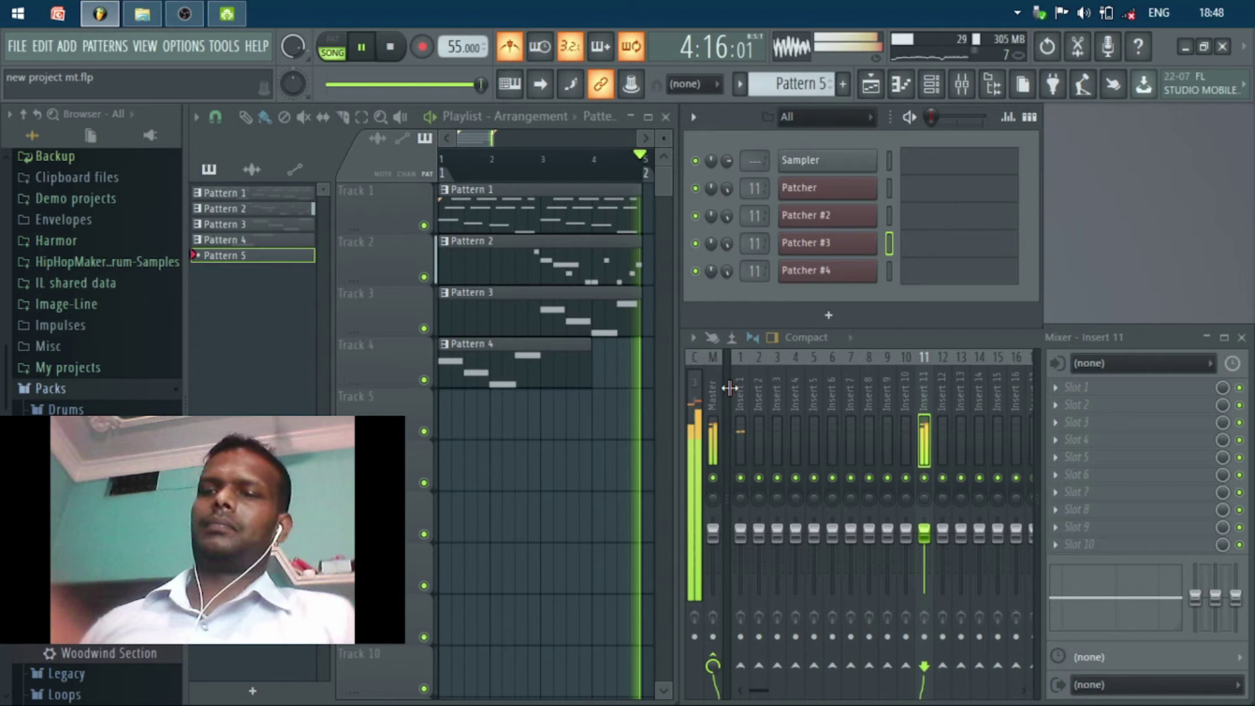
pyautogui.click(858, 282)
pyautogui.press('space')
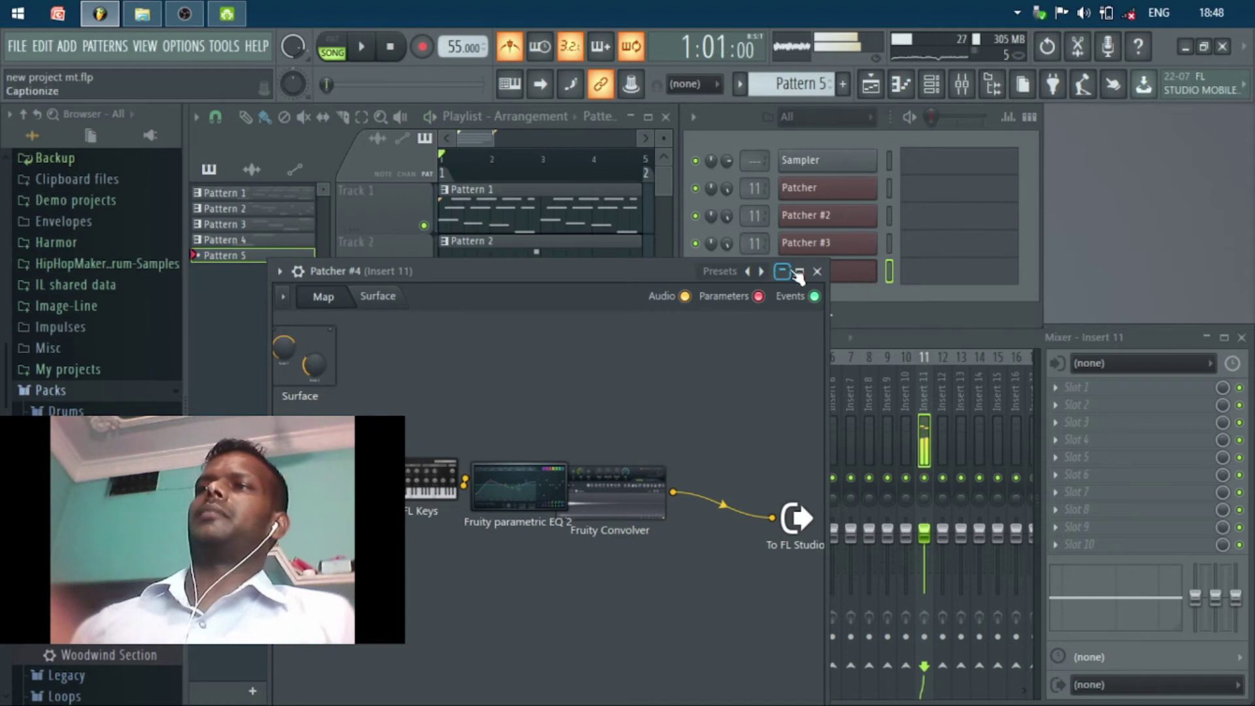
pyautogui.click(799, 271)
pyautogui.press('space')
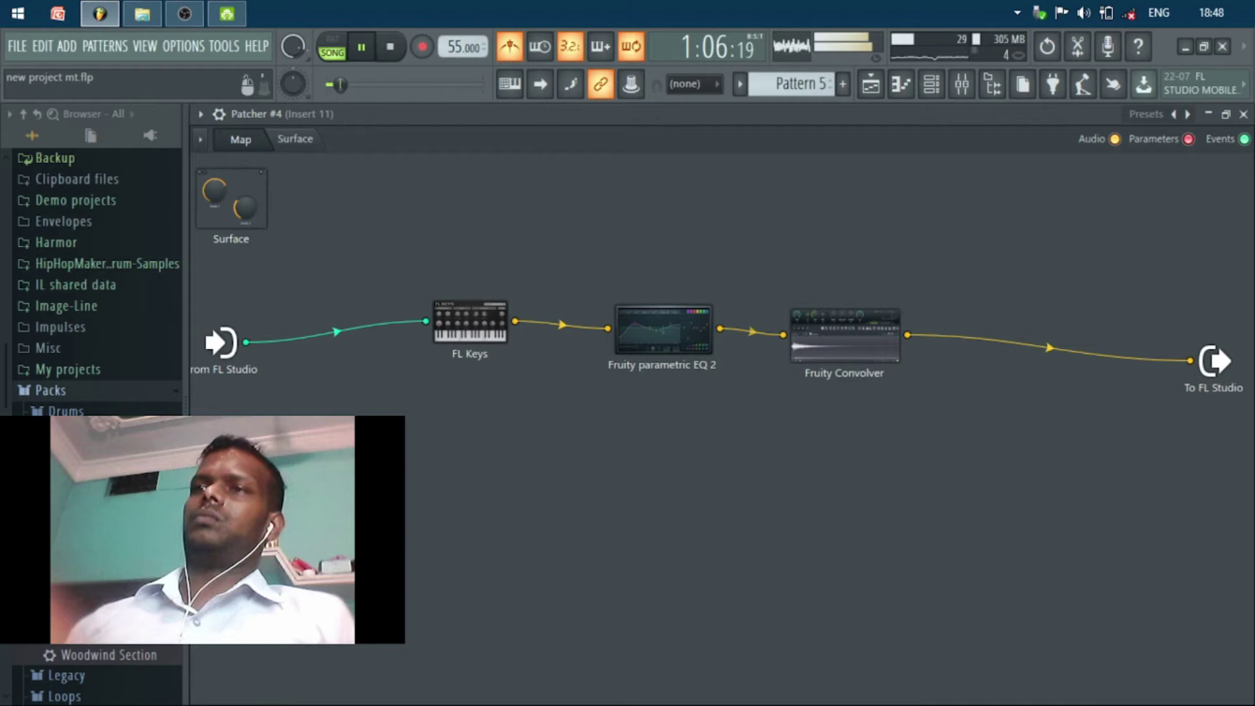
# - Replace FL Keys in Patcher #4's map with the Plucked! instrument
pyautogui.rightClick(474, 331)
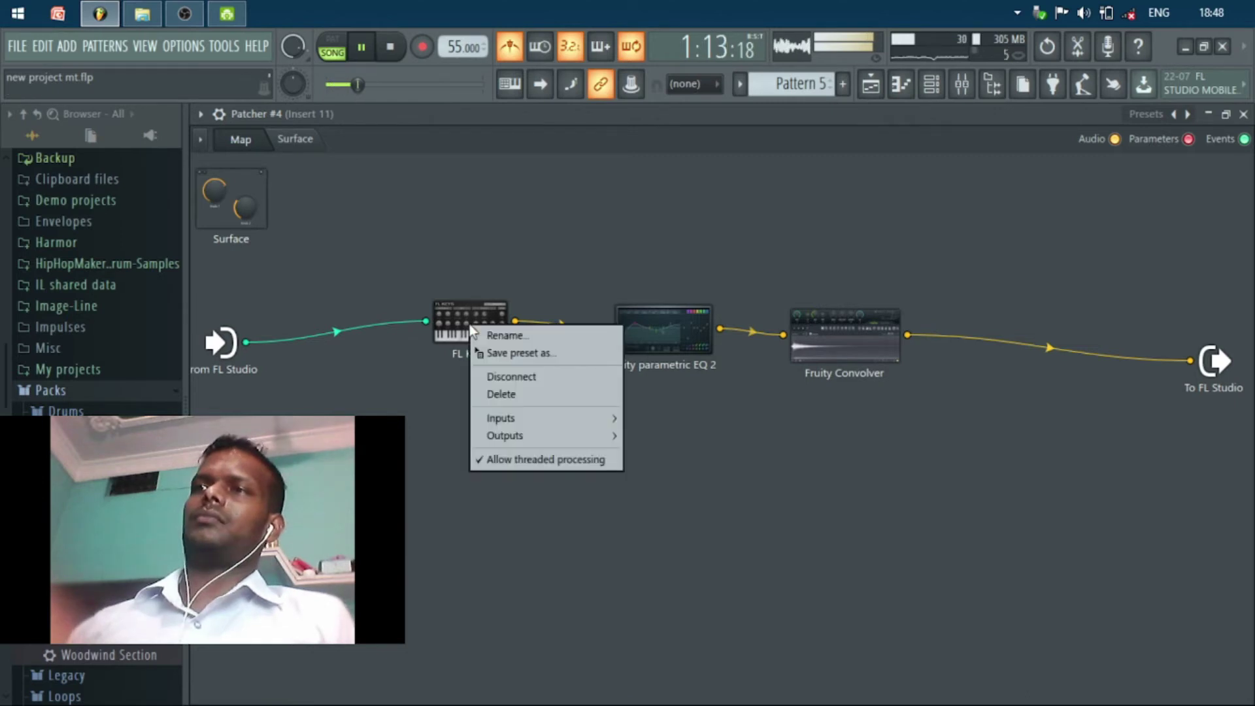
pyautogui.click(514, 395)
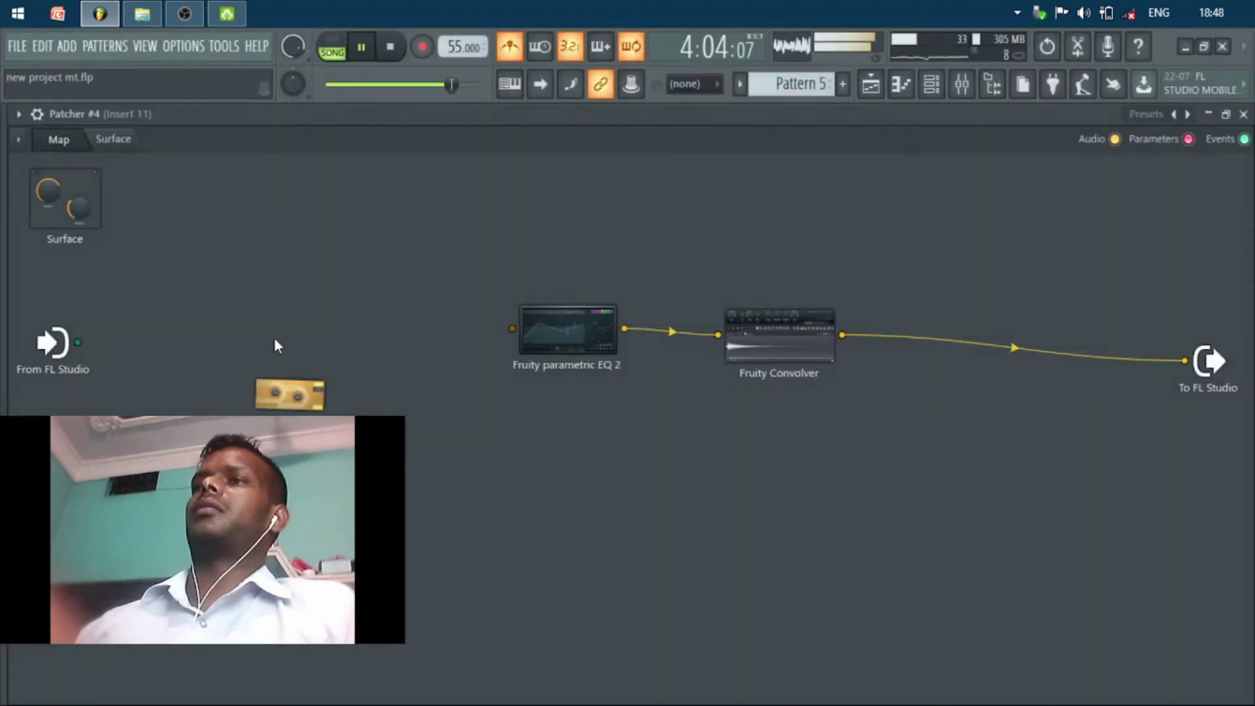
pyautogui.click(275, 343)
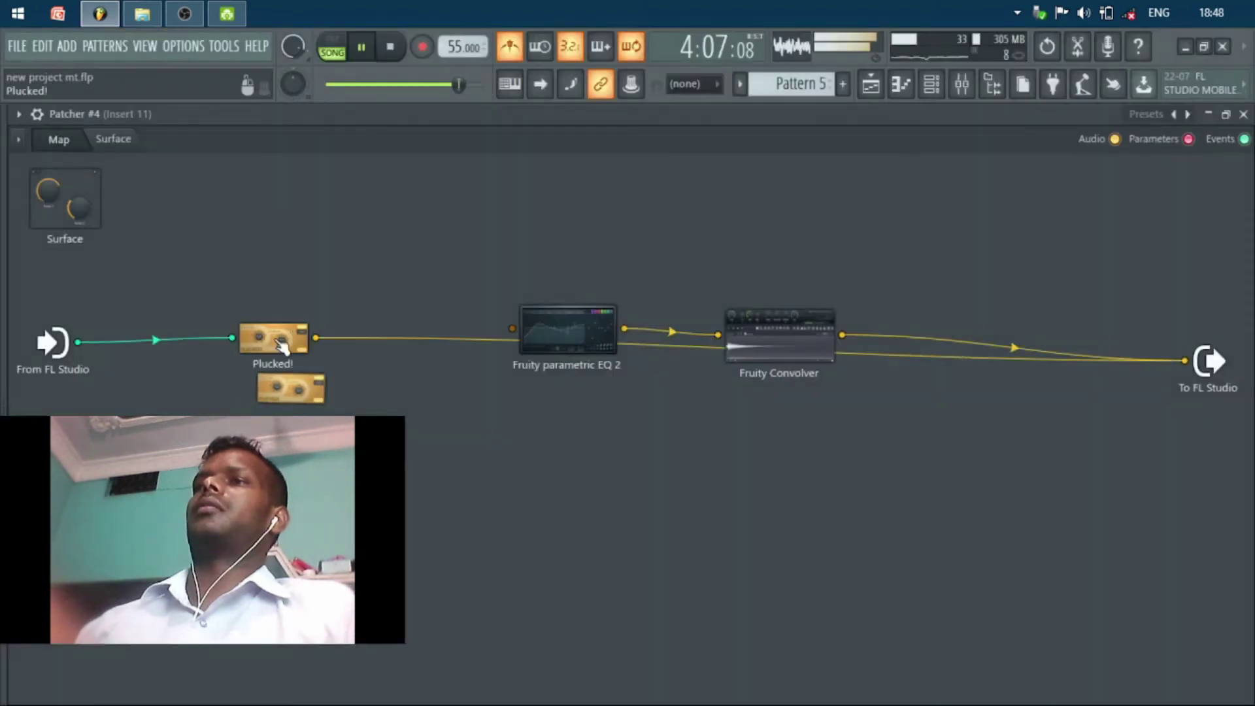
# - Reroute Plucked!'s audio from the direct FL Studio output to the main input of Fruity parametric EQ 2, and close Patcher #4
pyautogui.rightClick(317, 339)
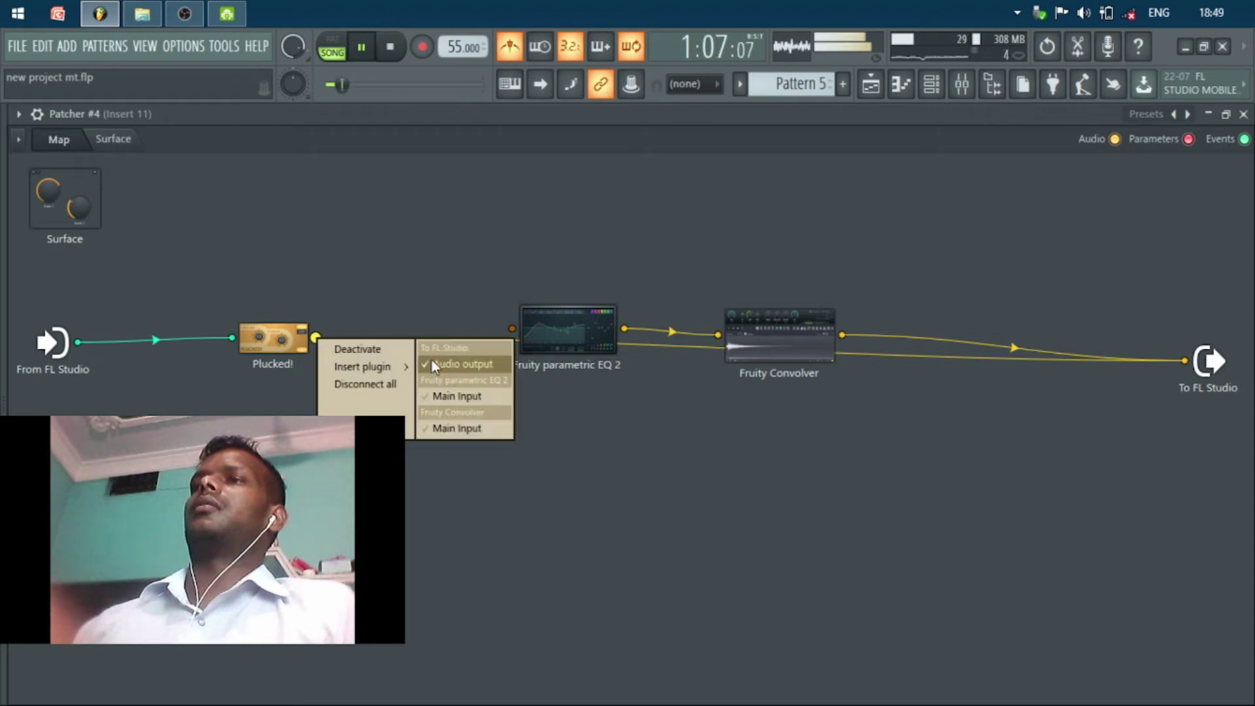
pyautogui.click(432, 361)
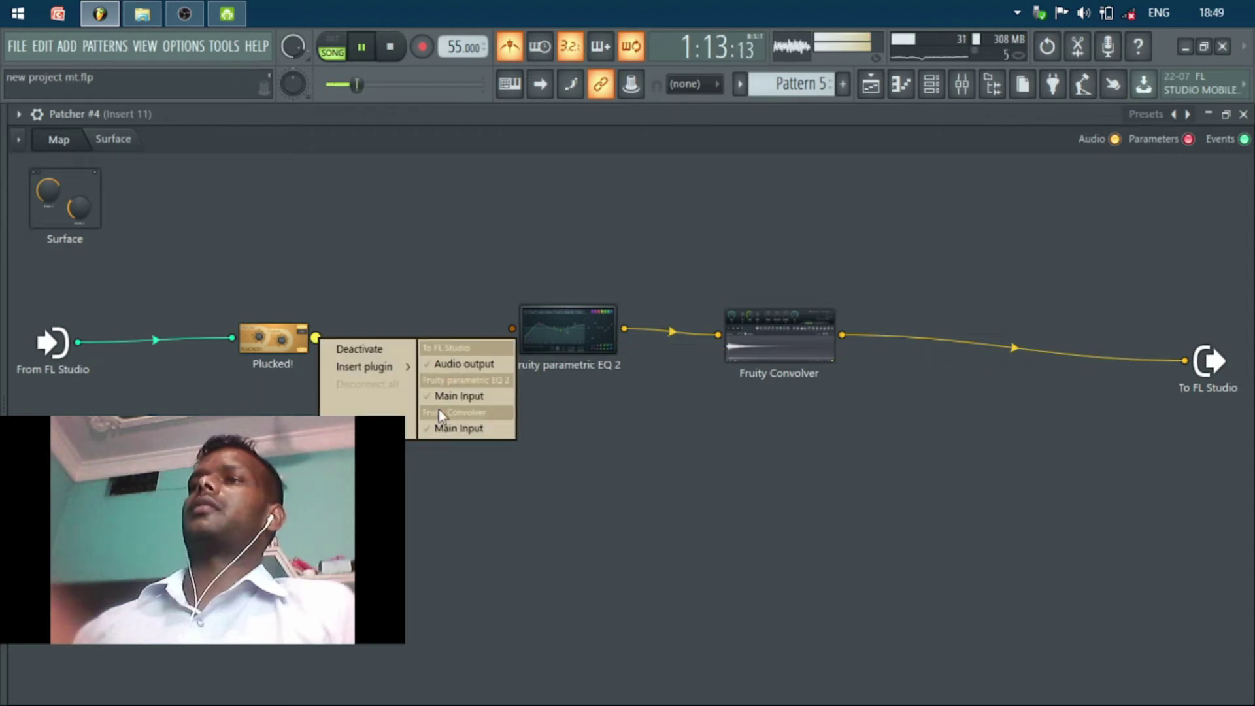
pyautogui.click(457, 396)
pyautogui.rightClick(313, 348)
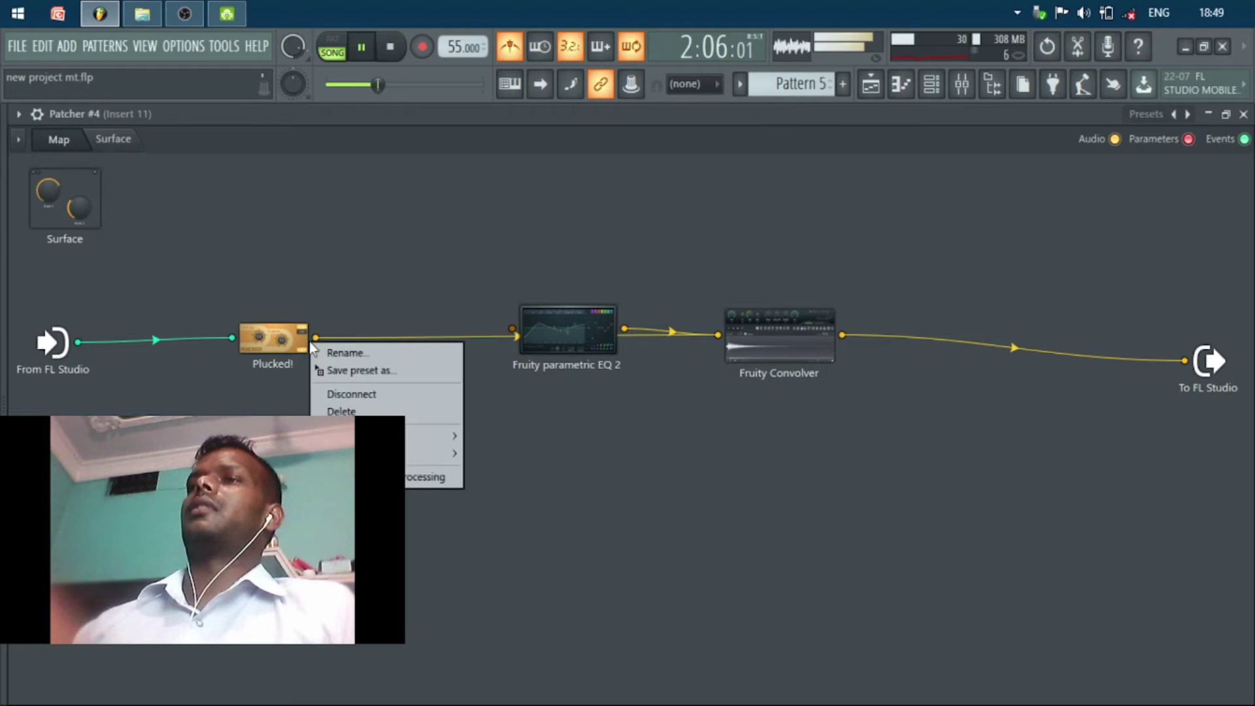
pyautogui.click(315, 338)
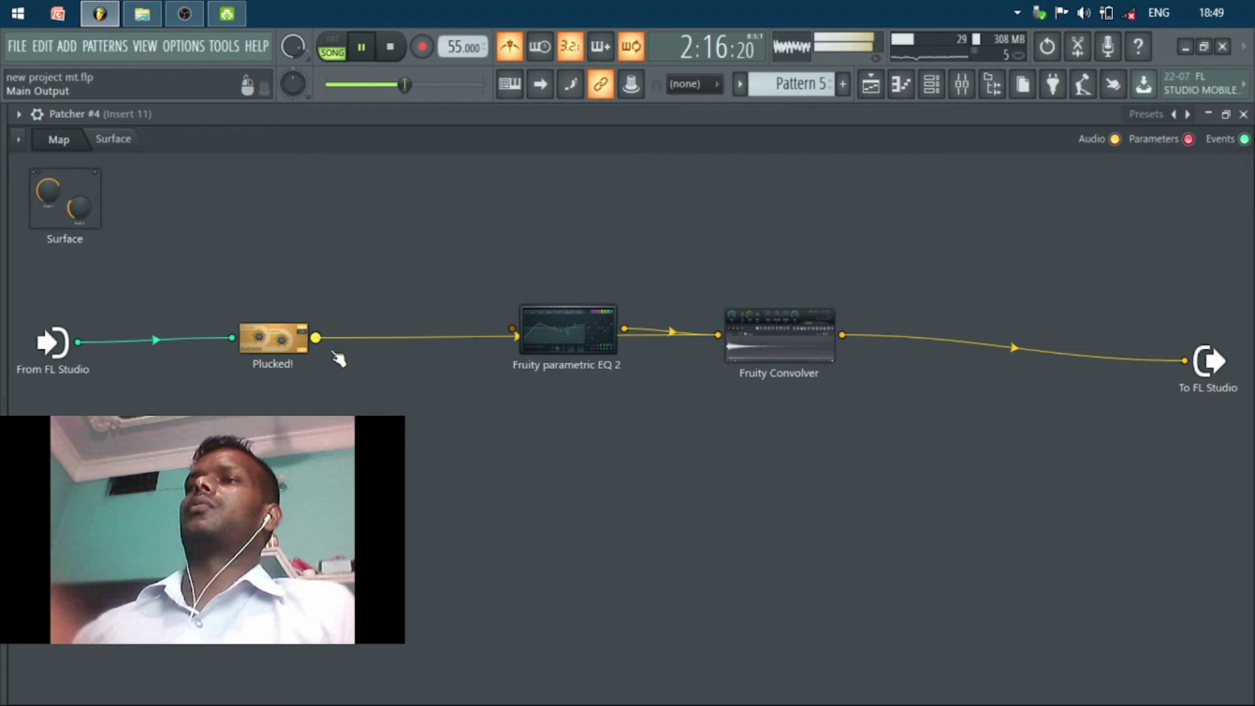
pyautogui.rightClick(327, 344)
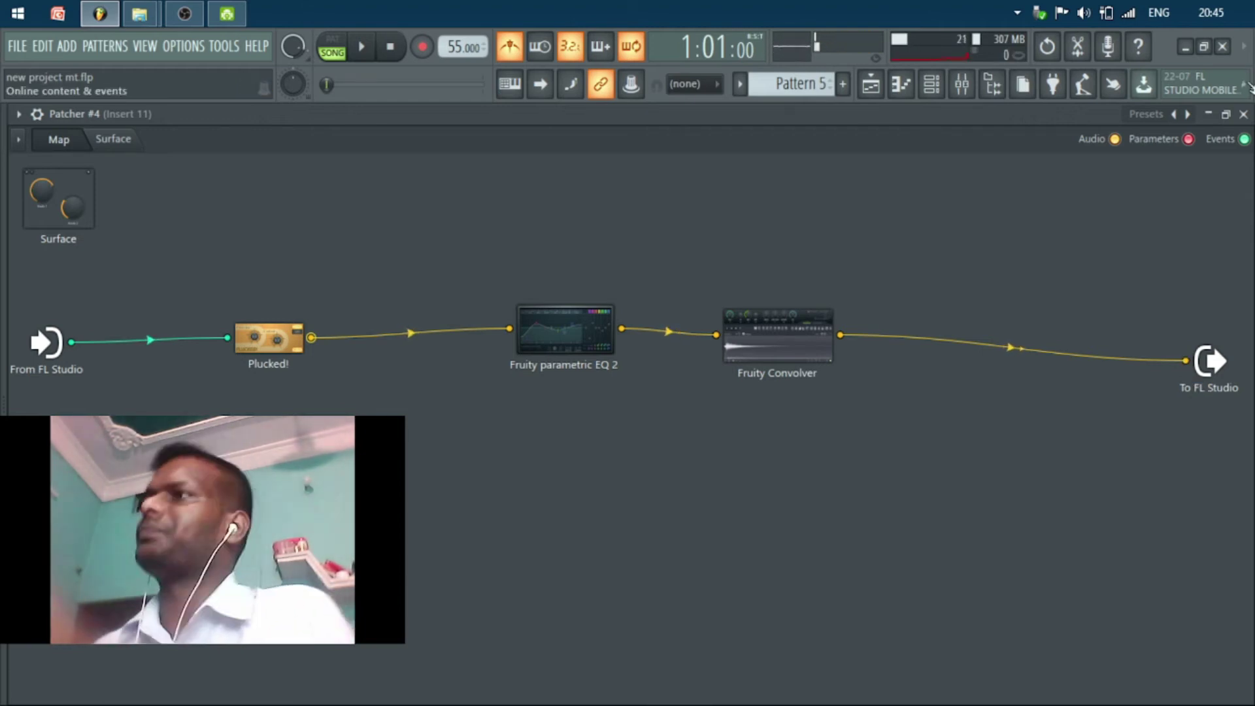
pyautogui.click(1244, 115)
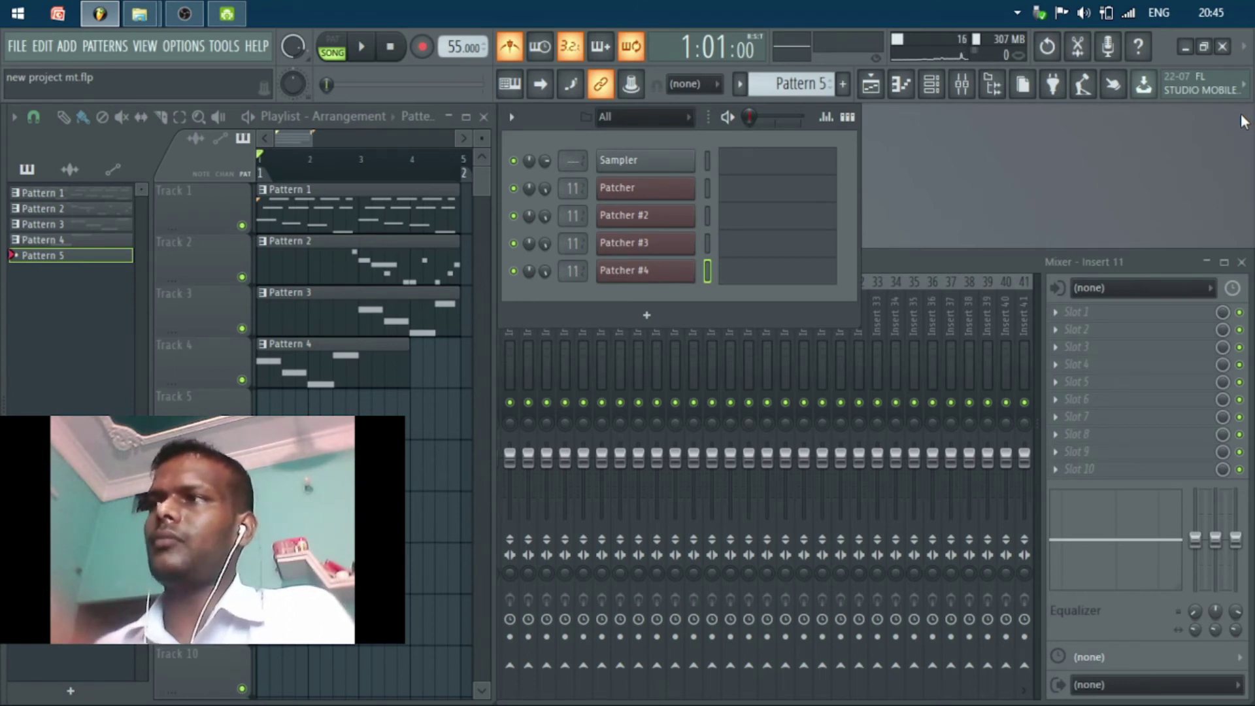
# - Run the macro that switches smart disable for all plugins
pyautogui.click(222, 45)
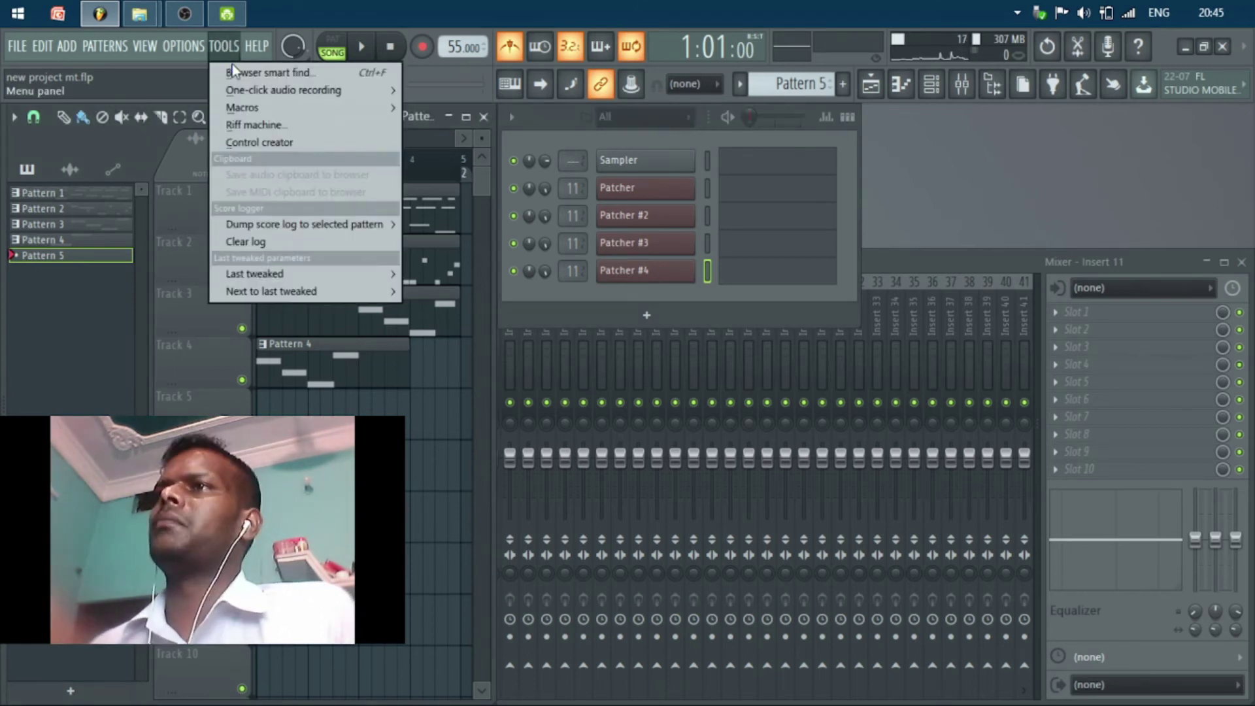
pyautogui.moveTo(274, 108)
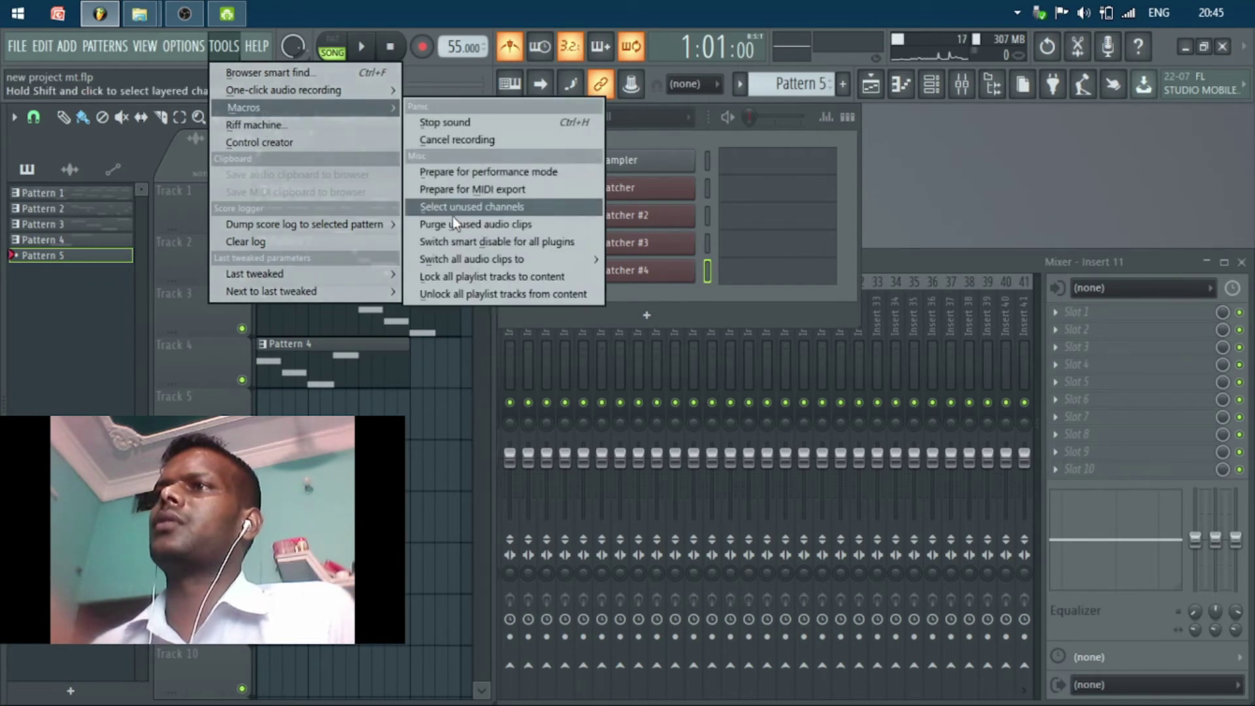
pyautogui.click(494, 241)
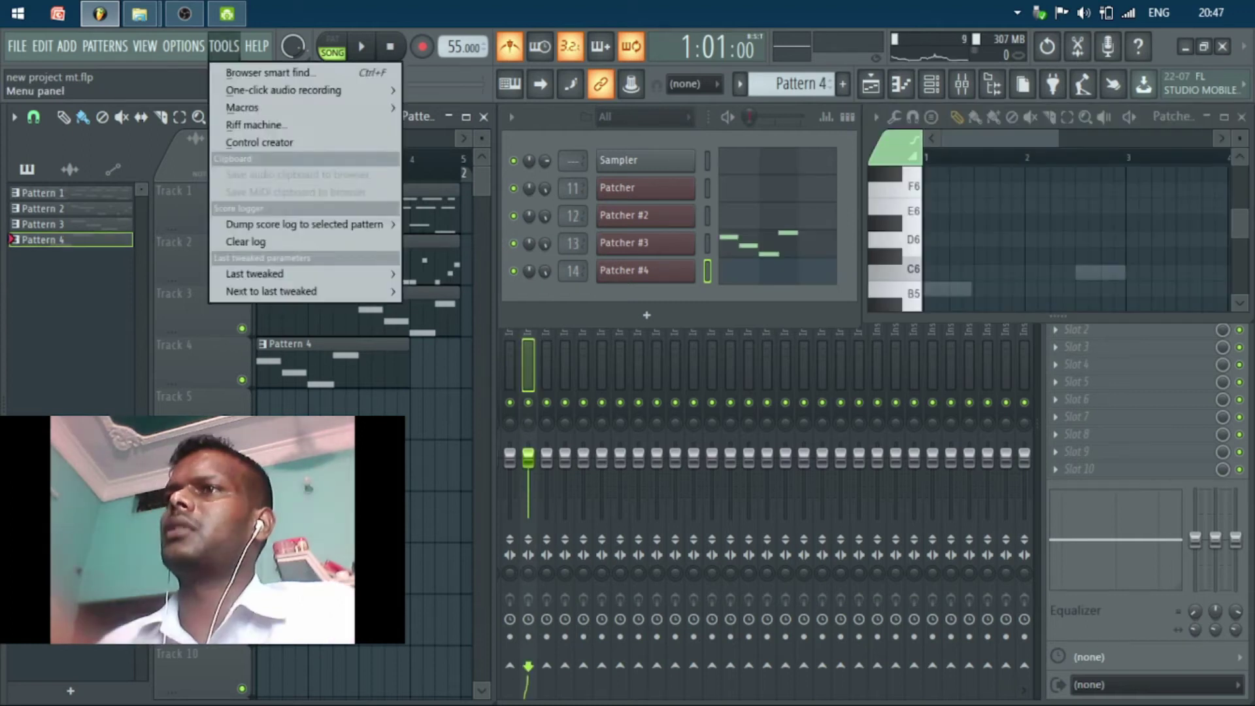
# - Select Pattern 1 and open its pattern options
pyautogui.click(107, 377)
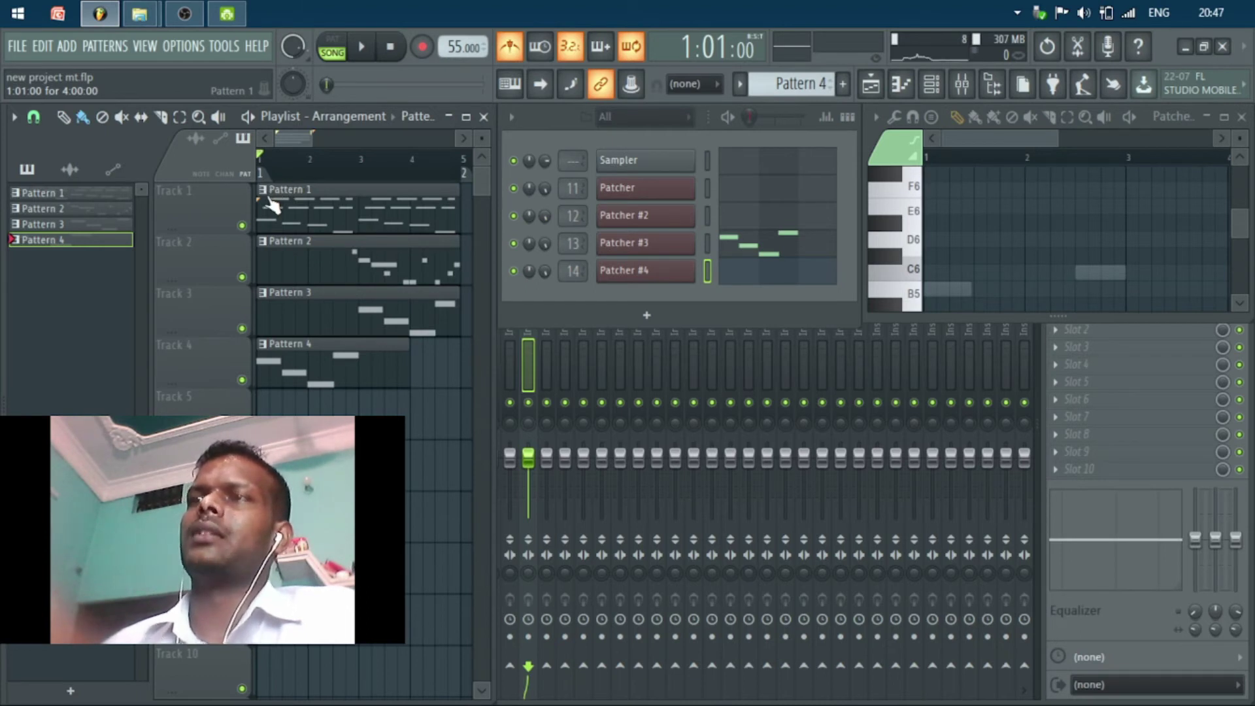
pyautogui.rightClick(81, 195)
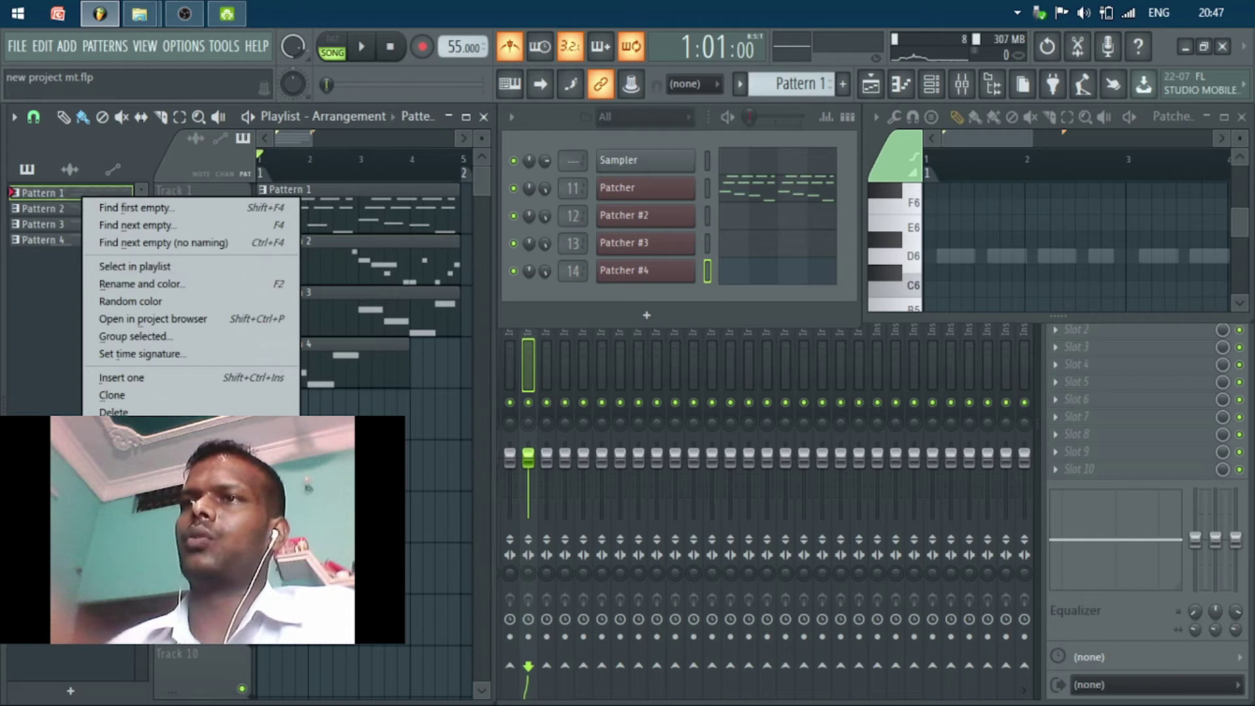
# - Render Pattern 1, Pattern 2 and Pattern 3 as audio clips, replacing their pattern instances in the playlist
pyautogui.click(195, 502)
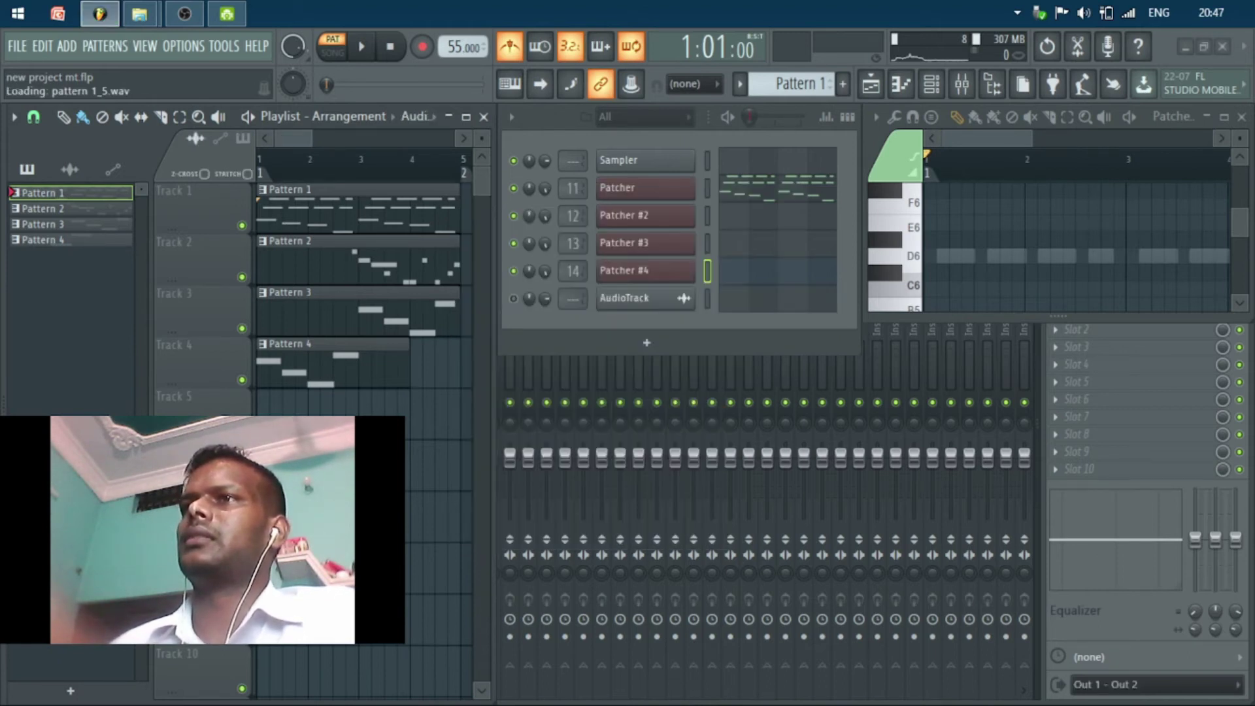
pyautogui.click(25, 171)
pyautogui.rightClick(30, 209)
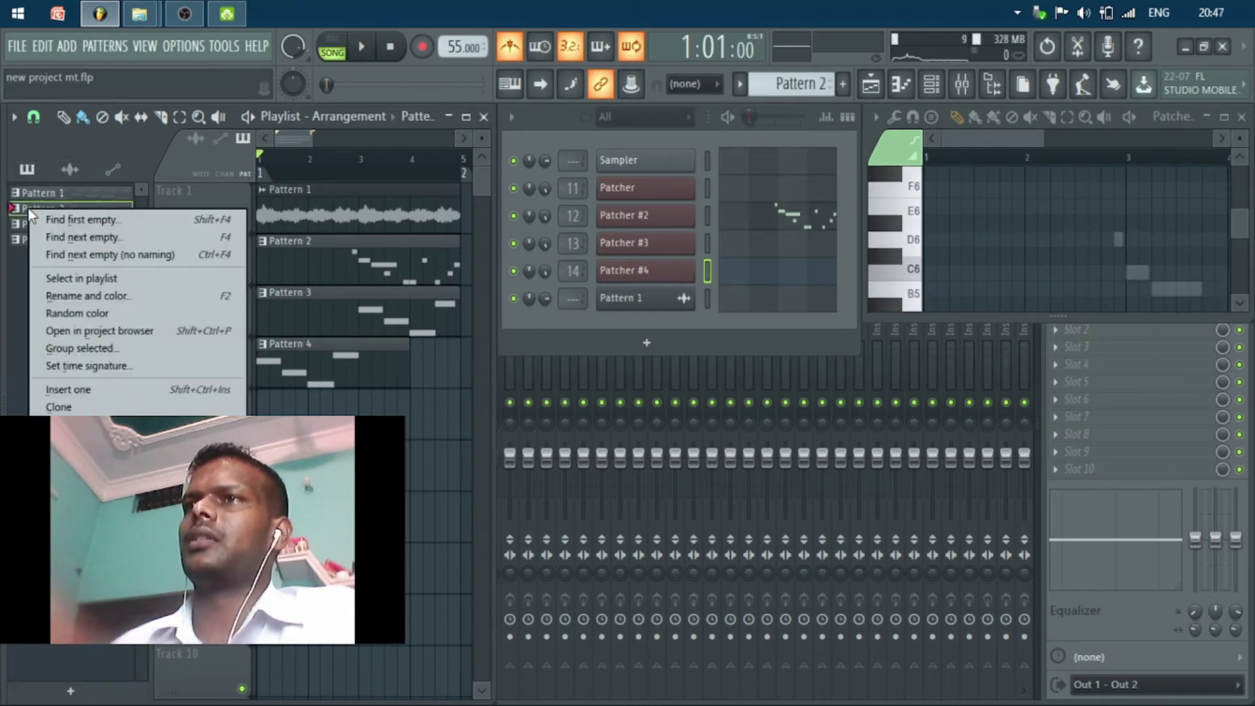
pyautogui.click(86, 548)
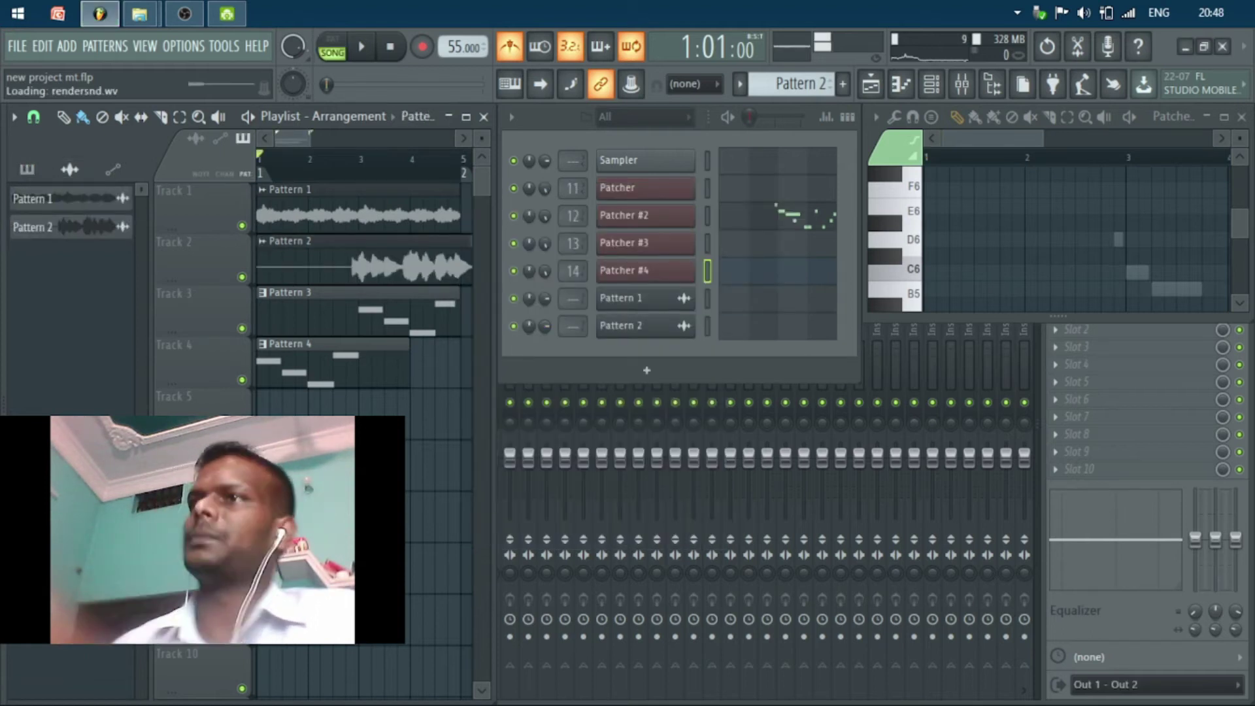
pyautogui.click(38, 172)
pyautogui.rightClick(55, 224)
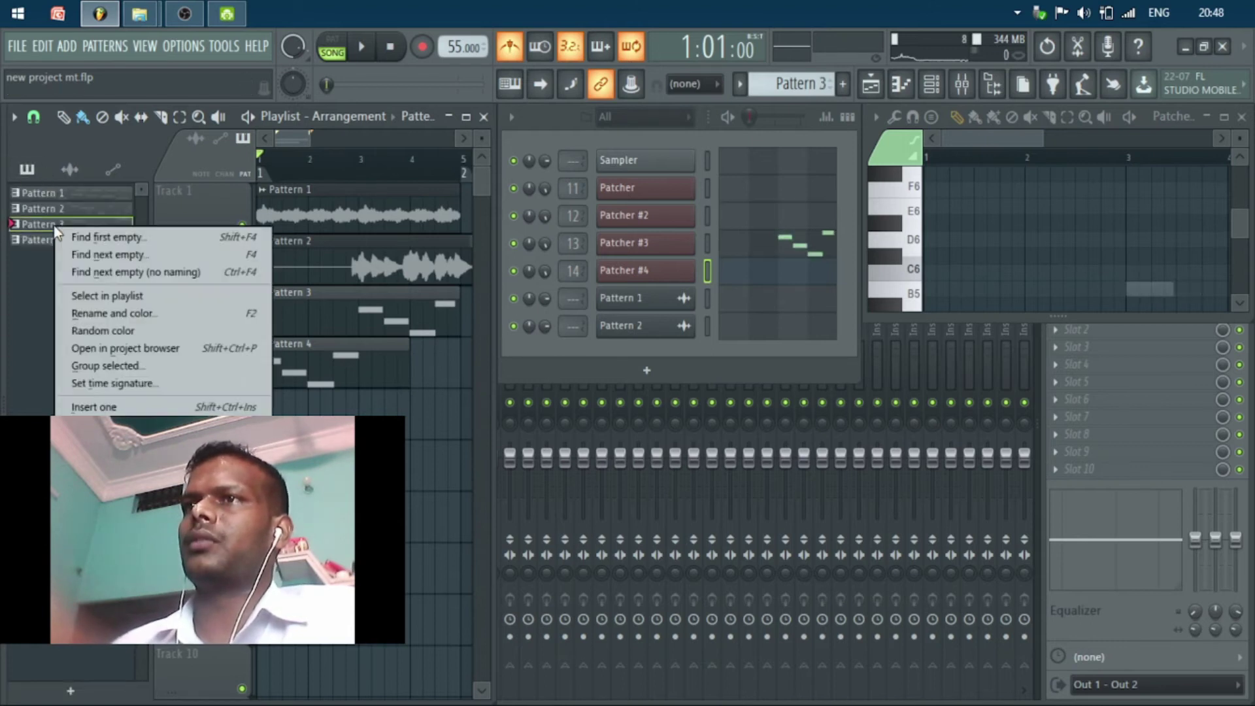
pyautogui.click(111, 561)
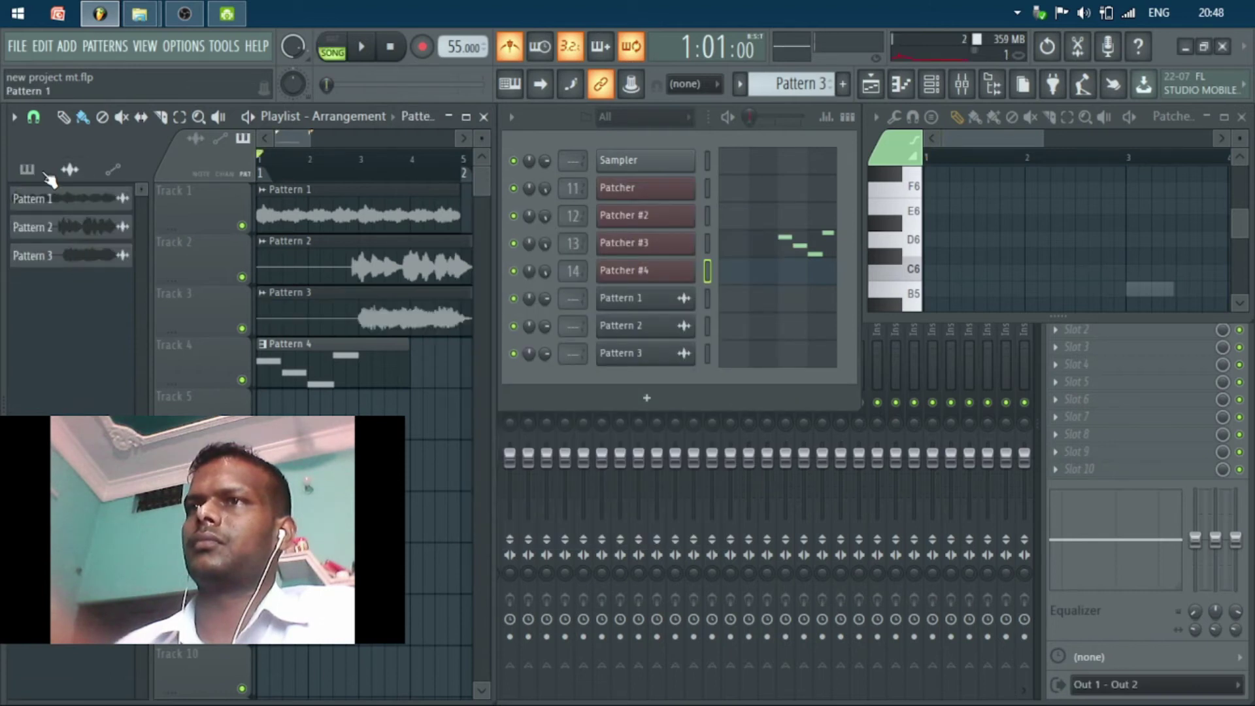
# - Render Pattern 4 as an audio clip, replacing its pattern instance in the playlist
pyautogui.rightClick(59, 239)
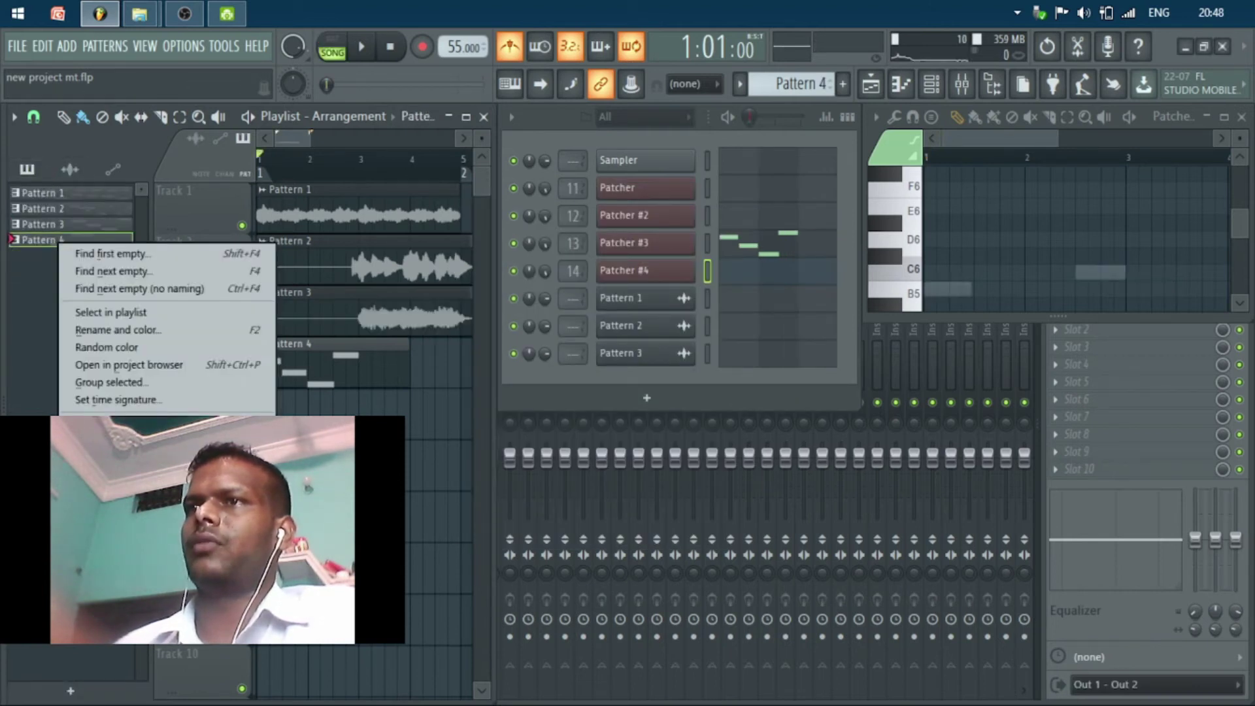
pyautogui.click(140, 568)
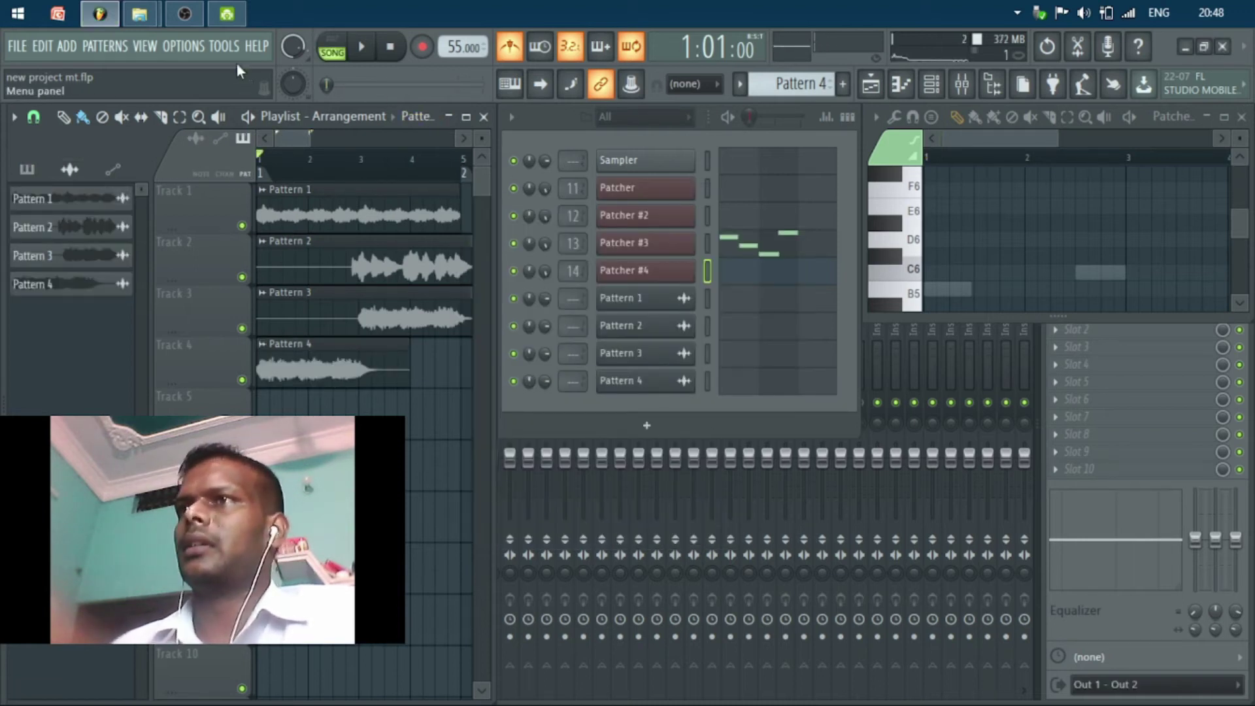
# - Run the macro that switches smart disable for all plugins and play the arrangement once through
pyautogui.click(229, 43)
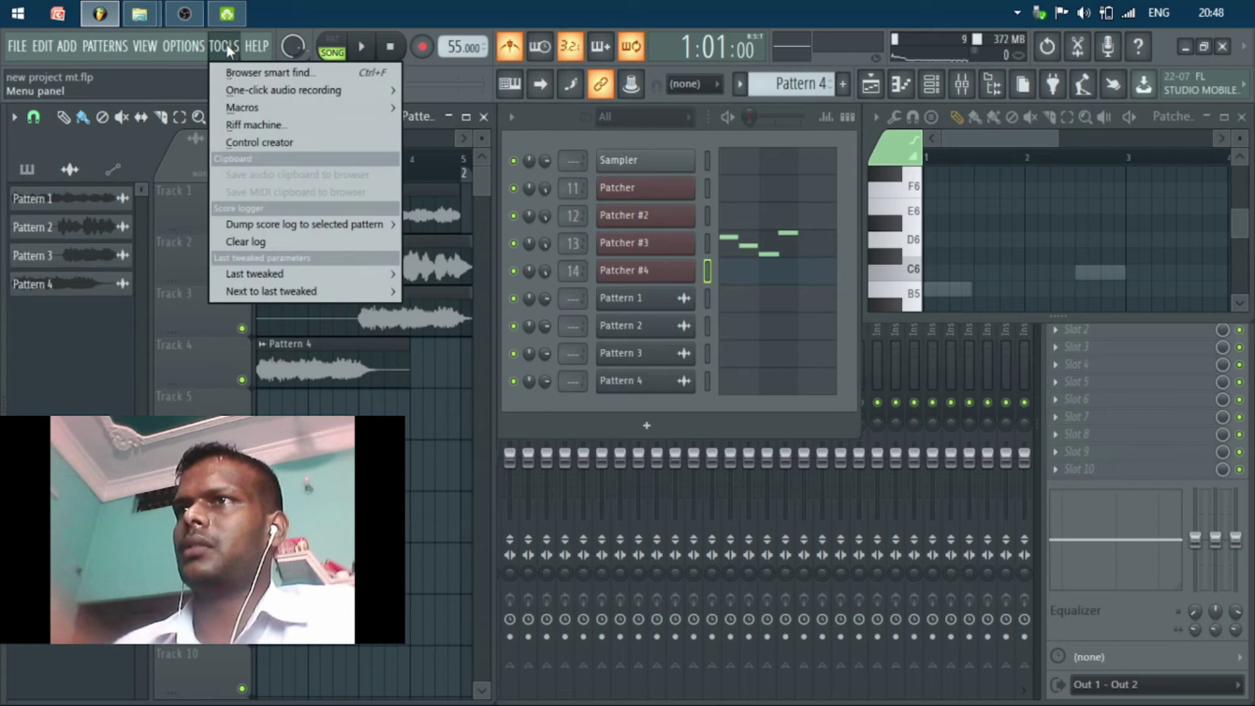
pyautogui.moveTo(314, 107)
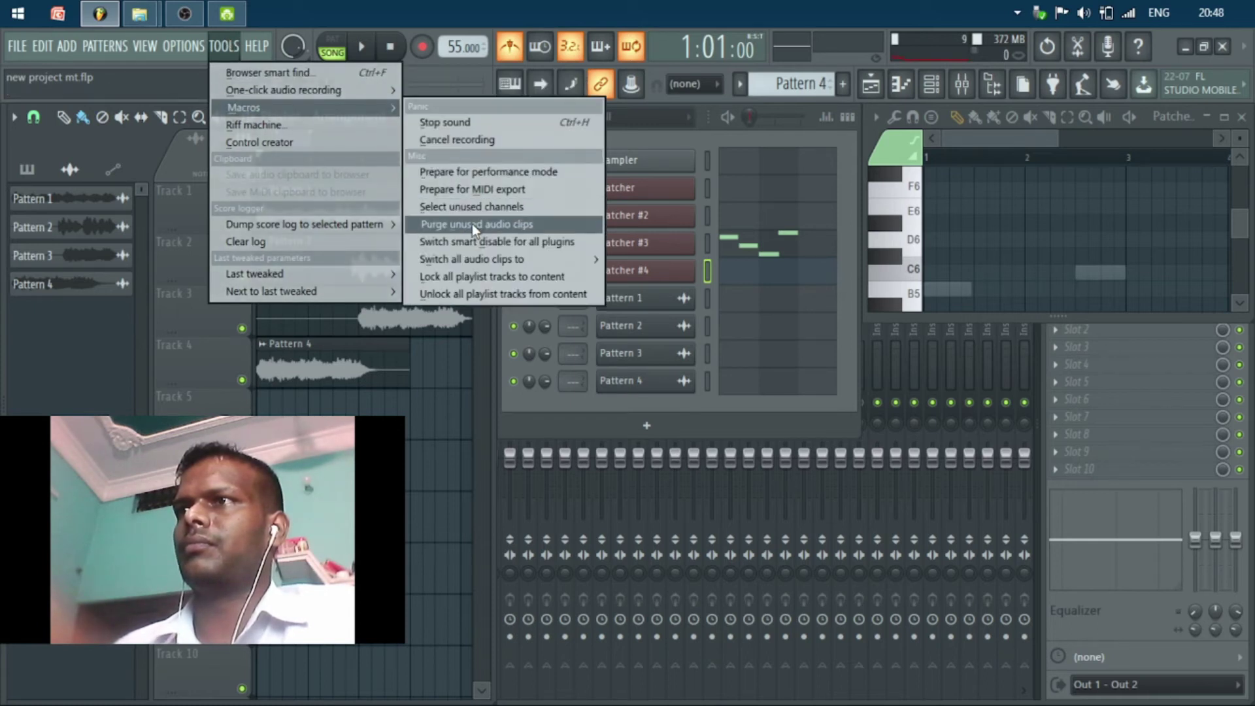
pyautogui.click(475, 241)
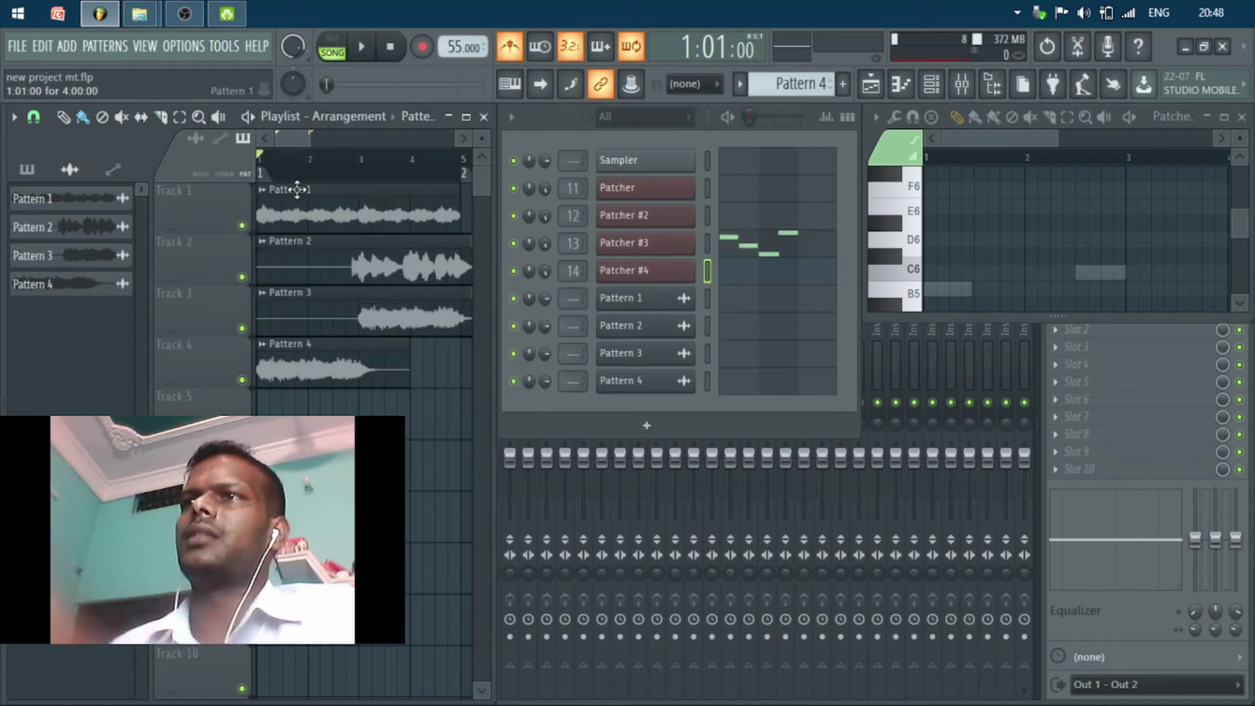
pyautogui.press('space')
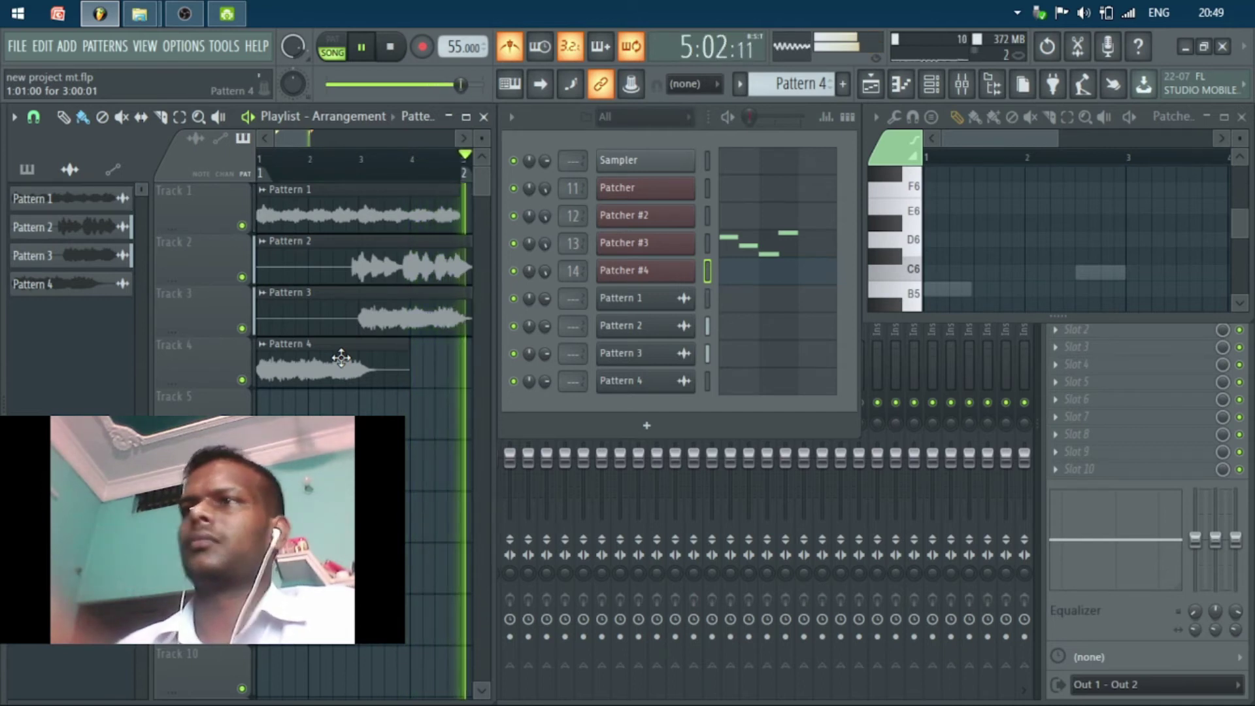
pyautogui.press('space')
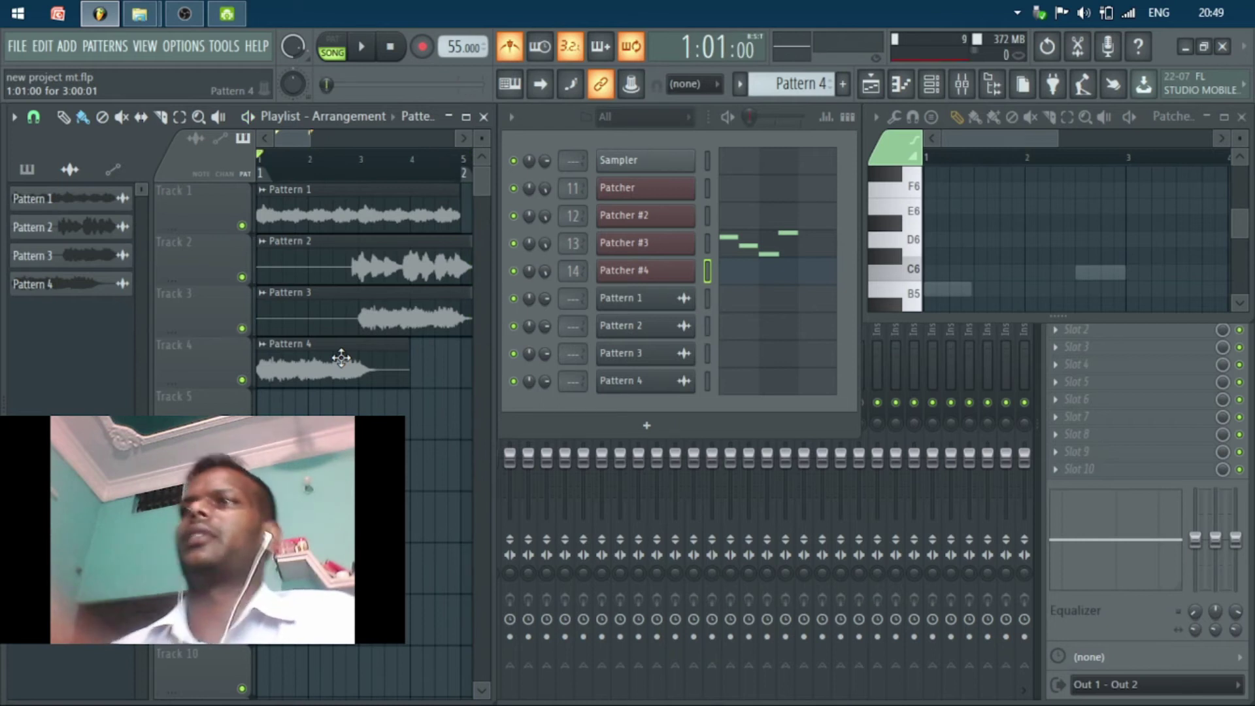
# - Select all playlist clips as the loop range and record a short C6, B5 and A5 melody over it with Patcher #4
pyautogui.hotkey('ctrl', 'a')
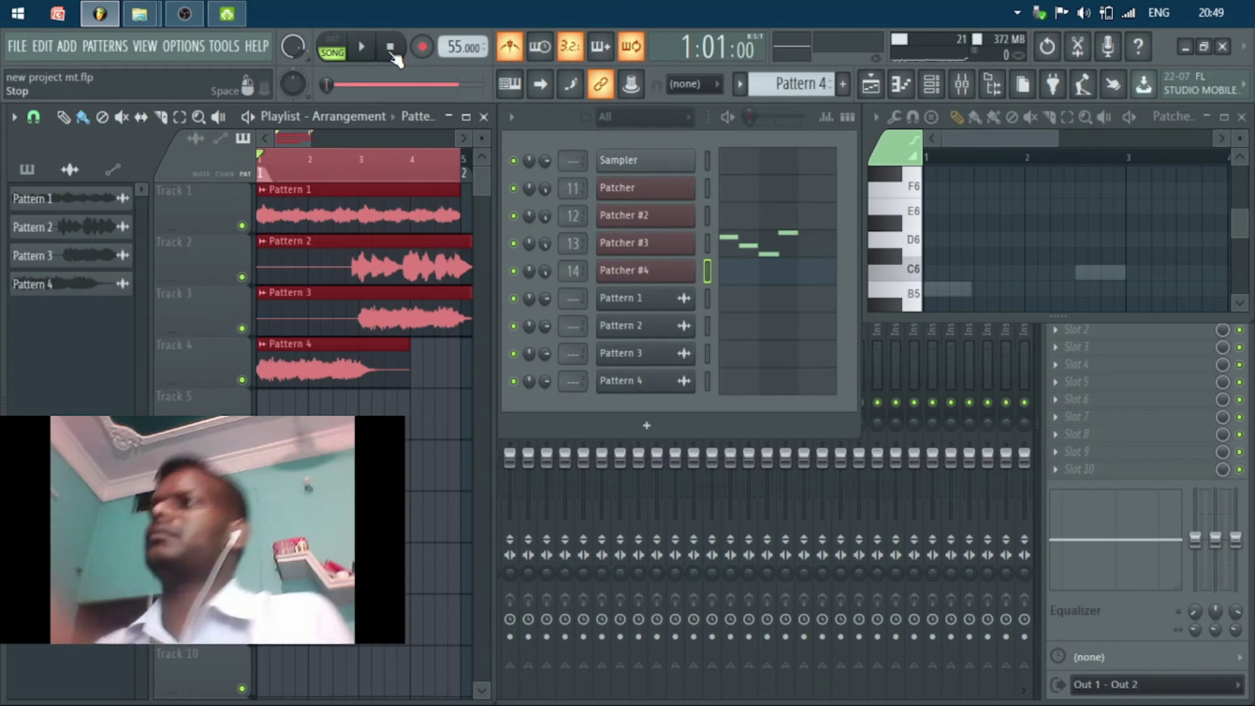
pyautogui.press('space')
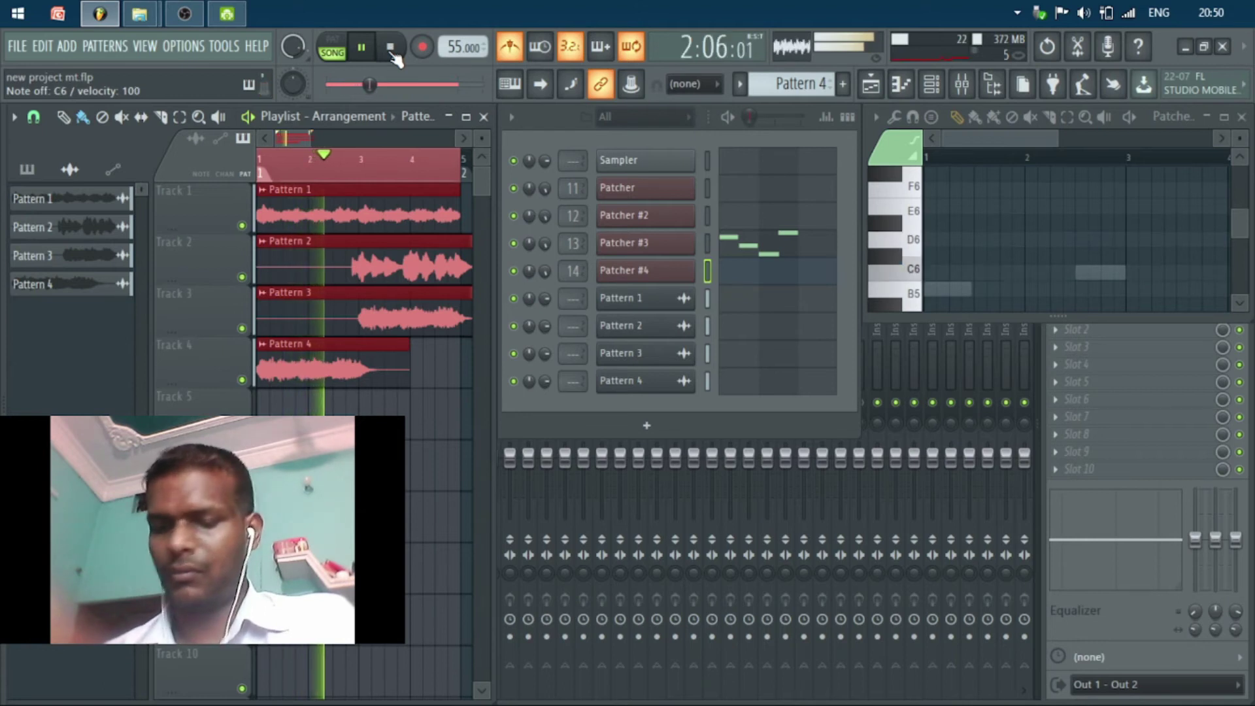
pyautogui.click(393, 54)
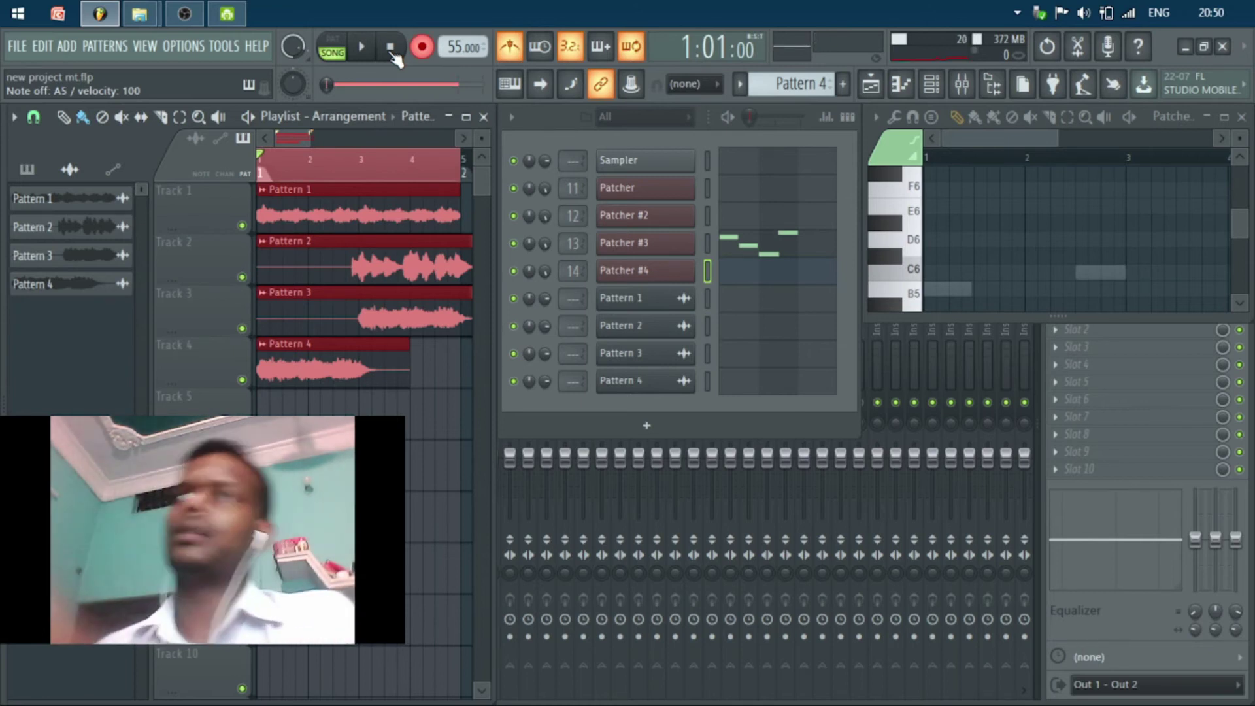
pyautogui.press('space')
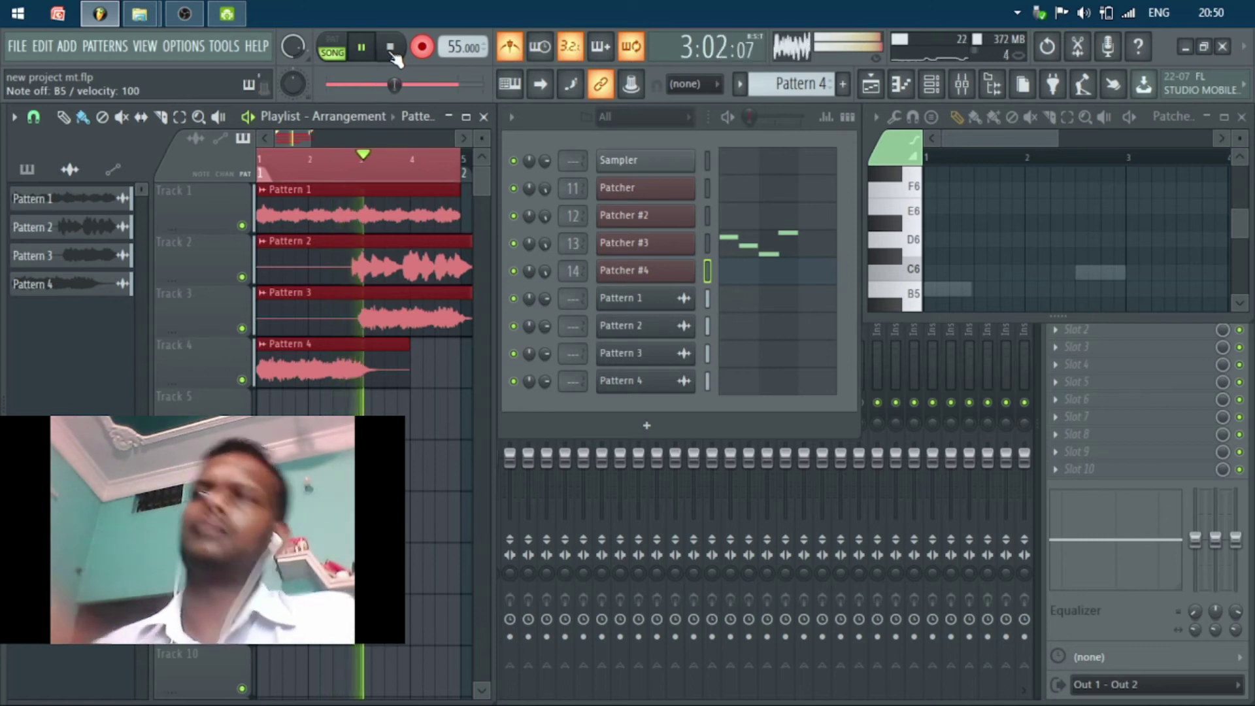
pyautogui.click(391, 48)
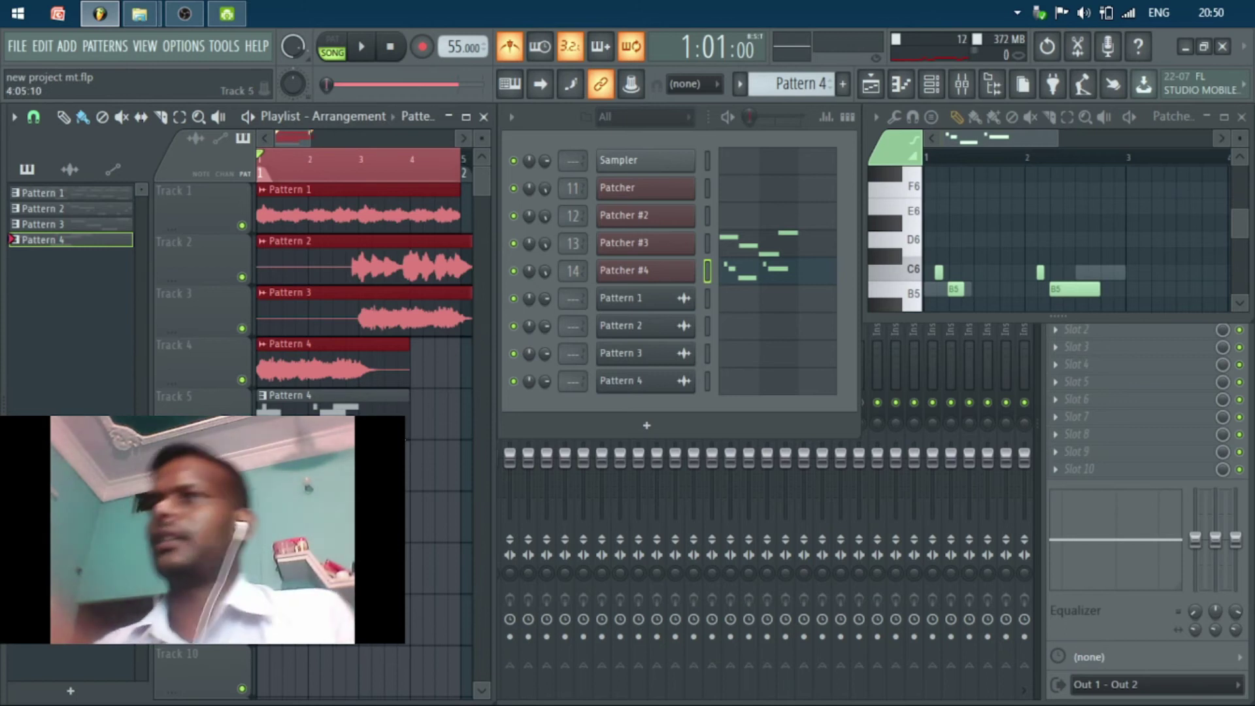
pyautogui.click(327, 412)
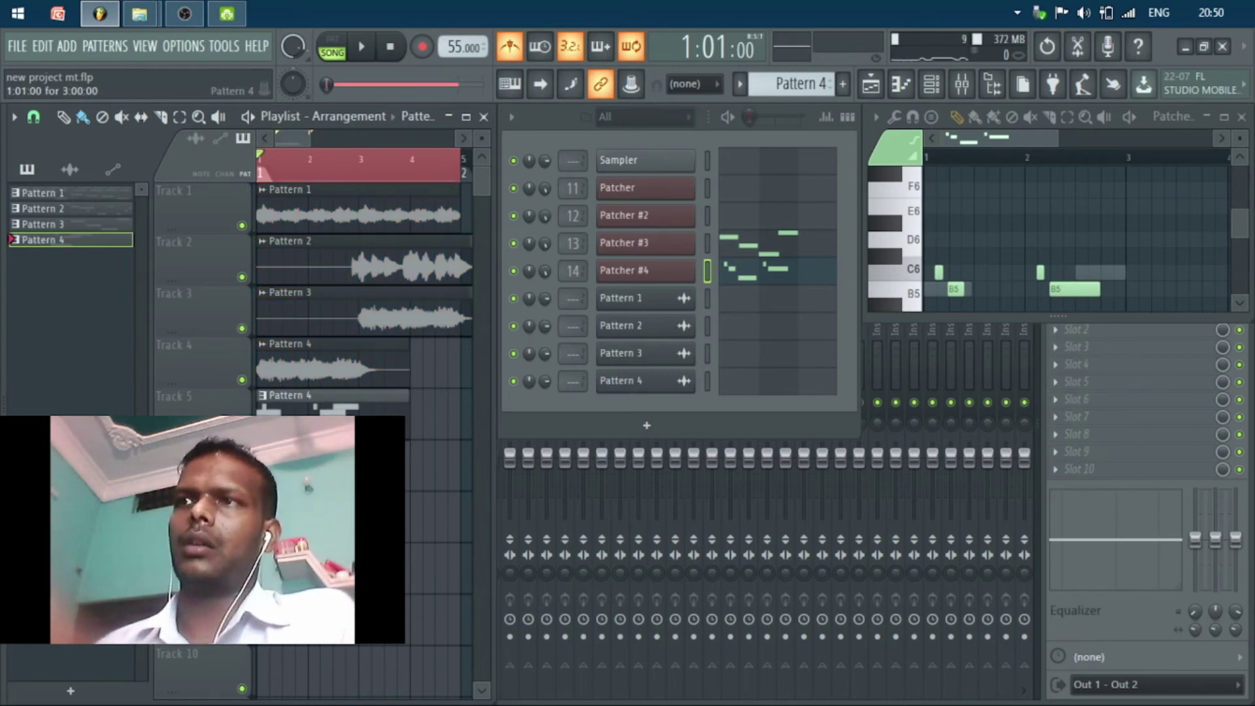
# - Play back the recorded melody and examine the Patcher #4 and Patcher #3 notes of Pattern 4 in the piano roll
pyautogui.press('space')
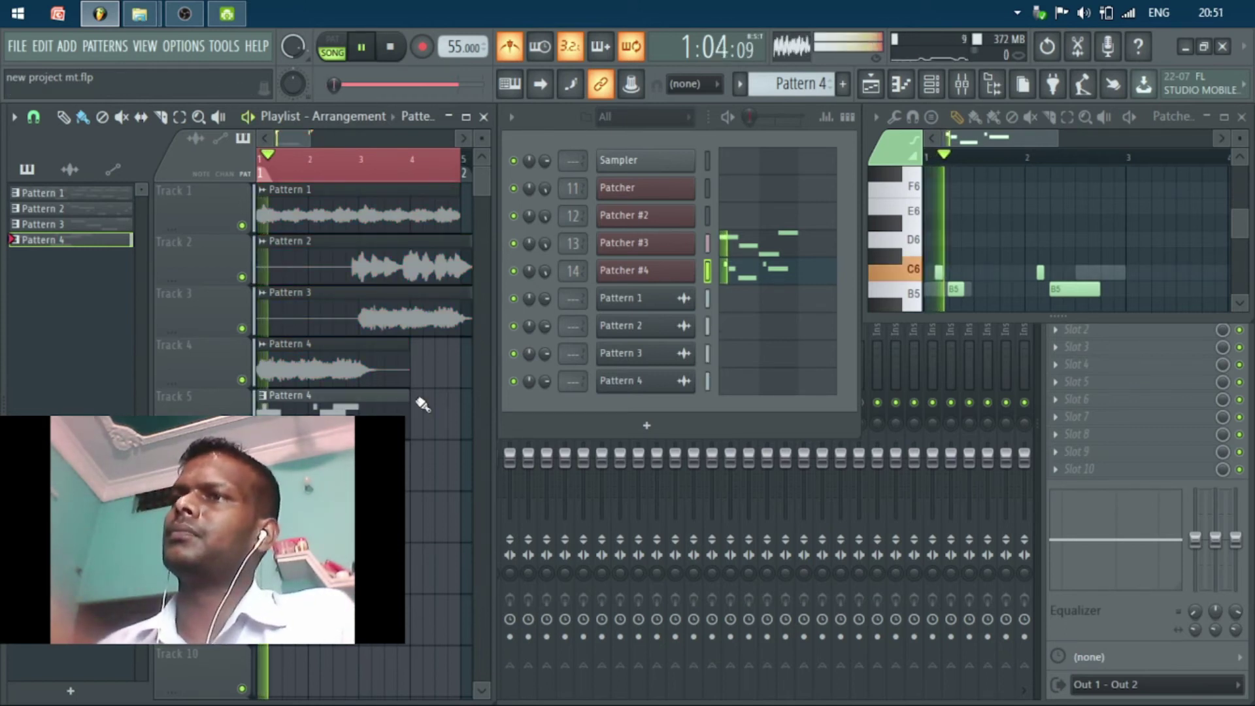
pyautogui.press('space')
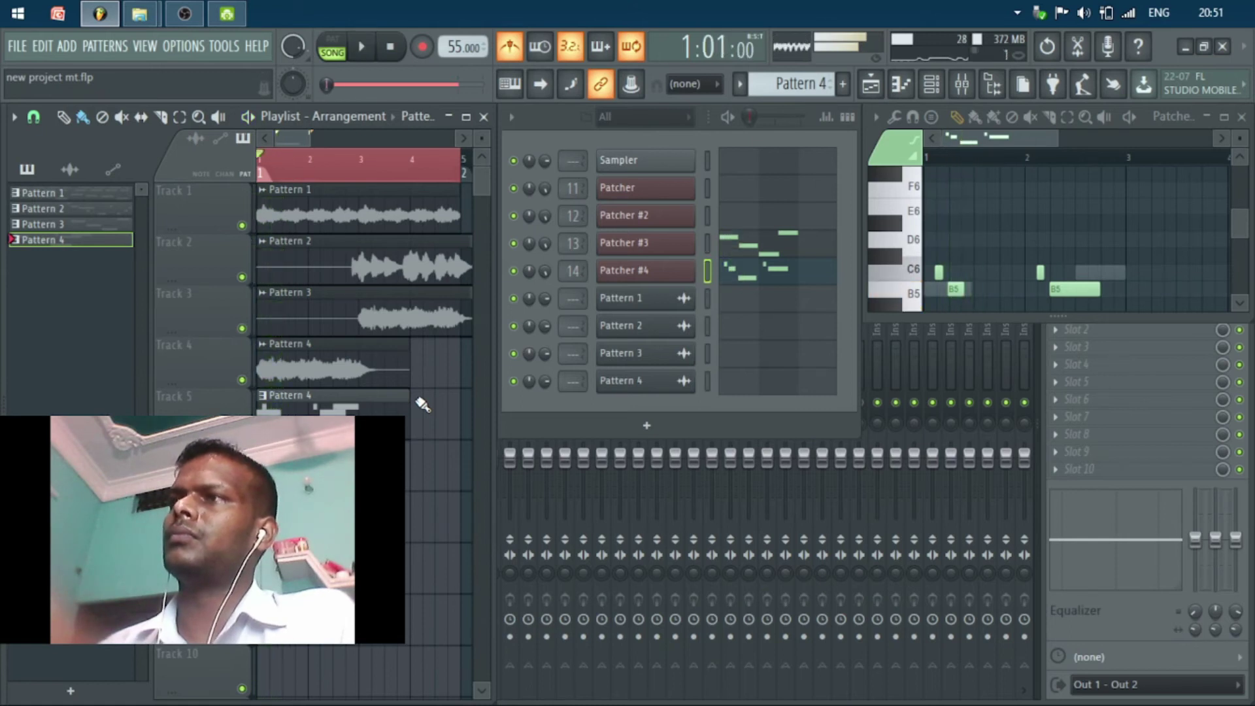
pyautogui.click(1223, 116)
pyautogui.scroll(3, 423, 207)
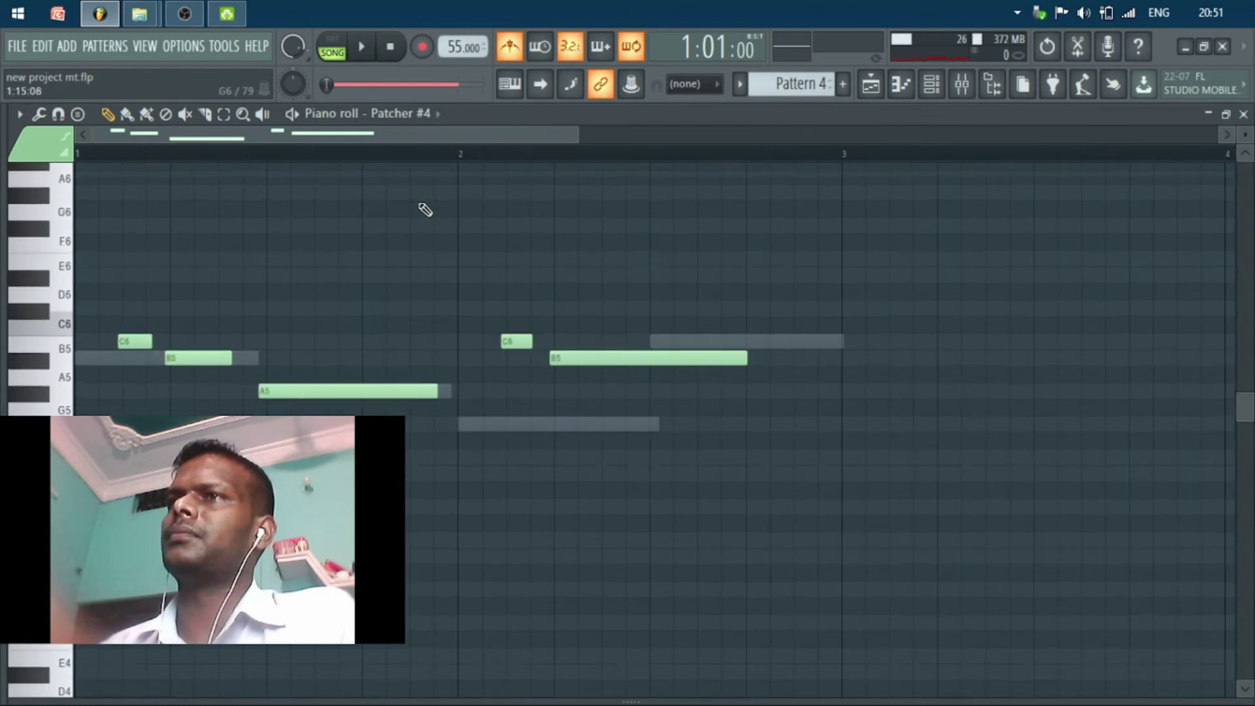
pyautogui.click(383, 114)
pyautogui.click(434, 201)
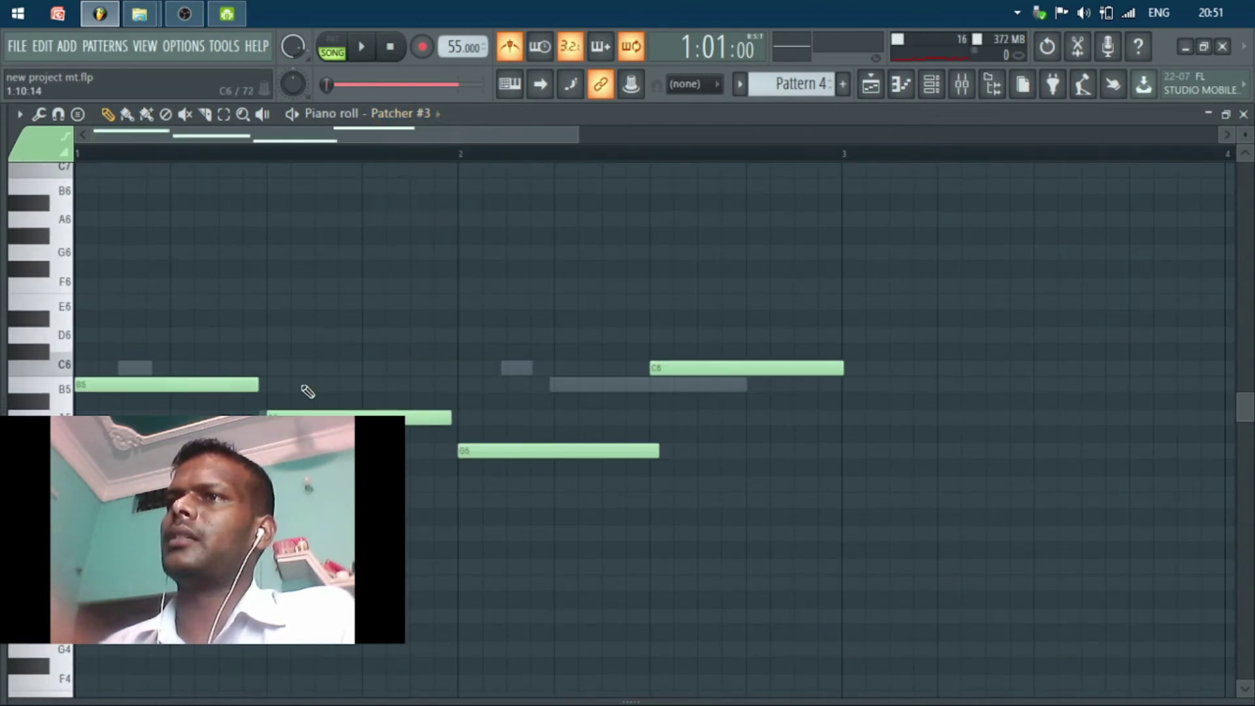
pyautogui.click(1244, 115)
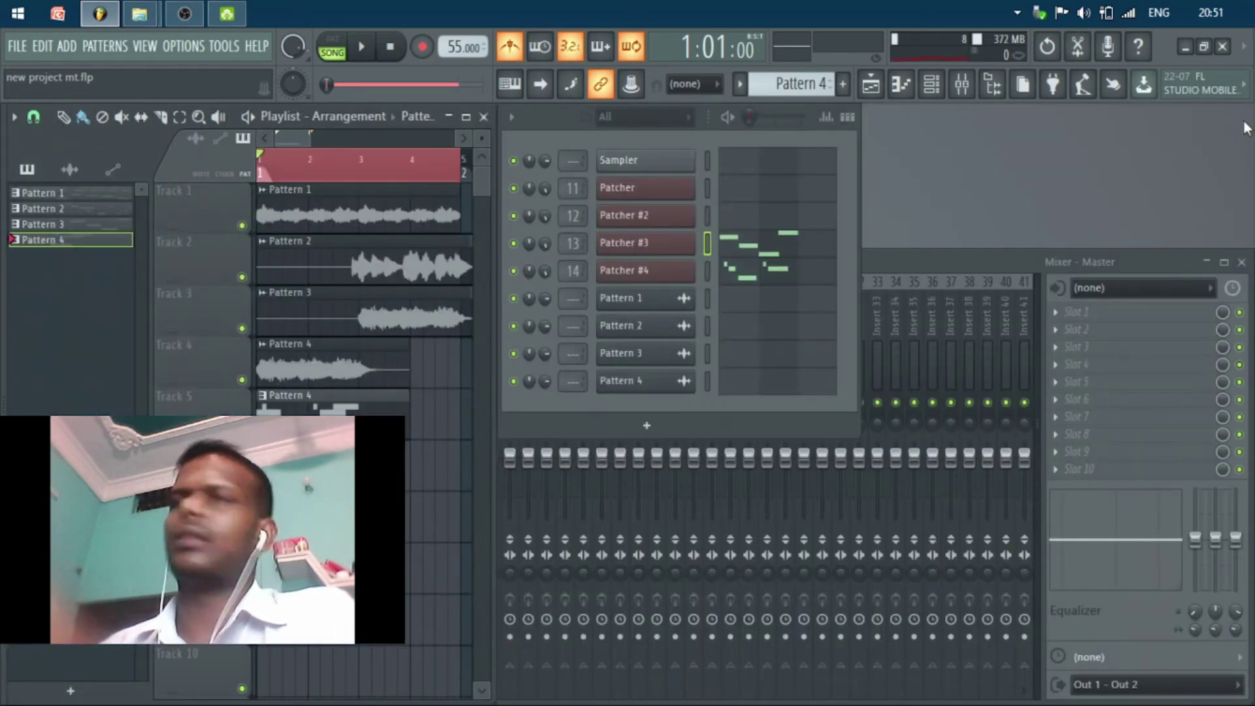
# - Undo the clip move, the recorded Patcher #4 melody and the replacement of Pattern 4 with audio
pyautogui.hotkey('ctrl', 'z')
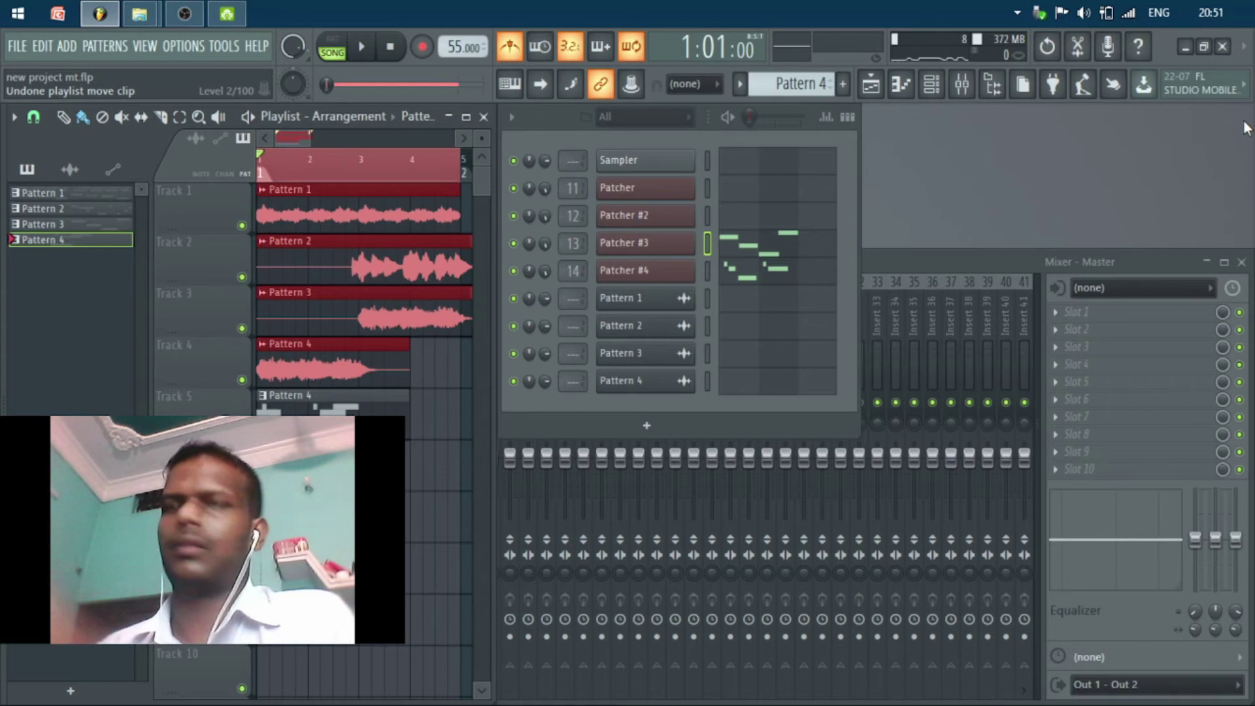
pyautogui.hotkey('ctrl', 'z')
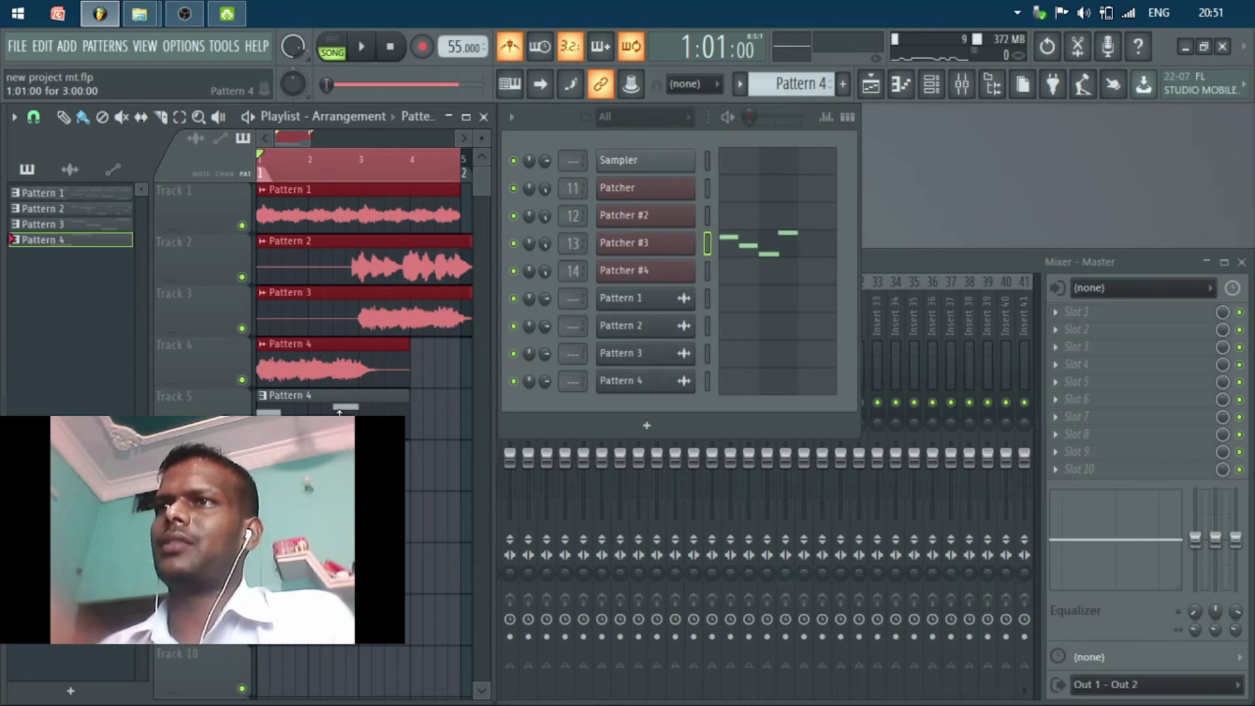
pyautogui.hotkey('ctrl', 'z')
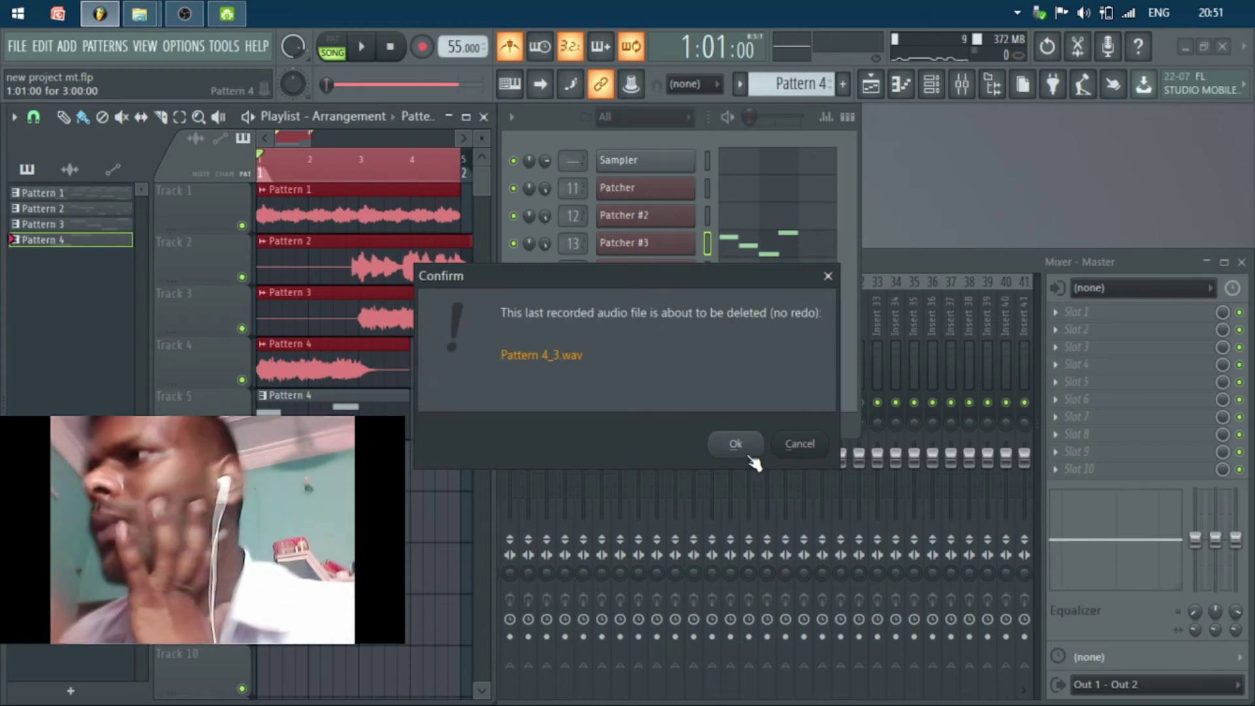
pyautogui.click(828, 280)
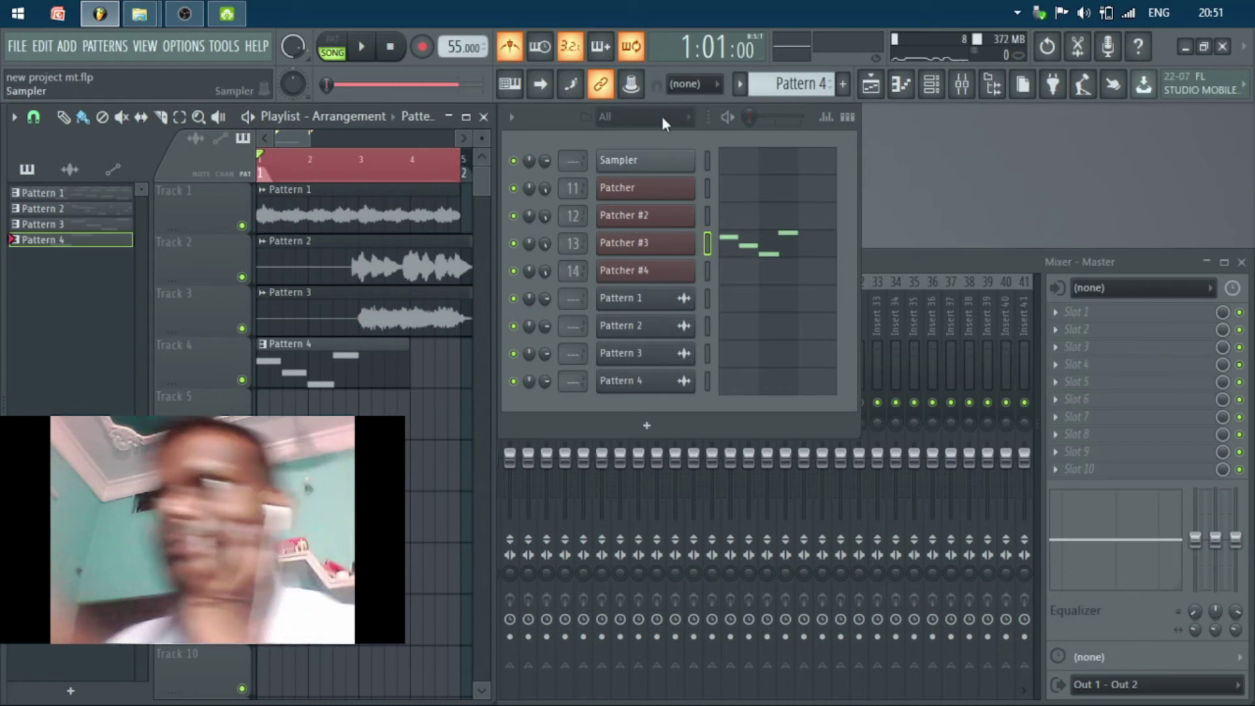
pyautogui.click(13, 52)
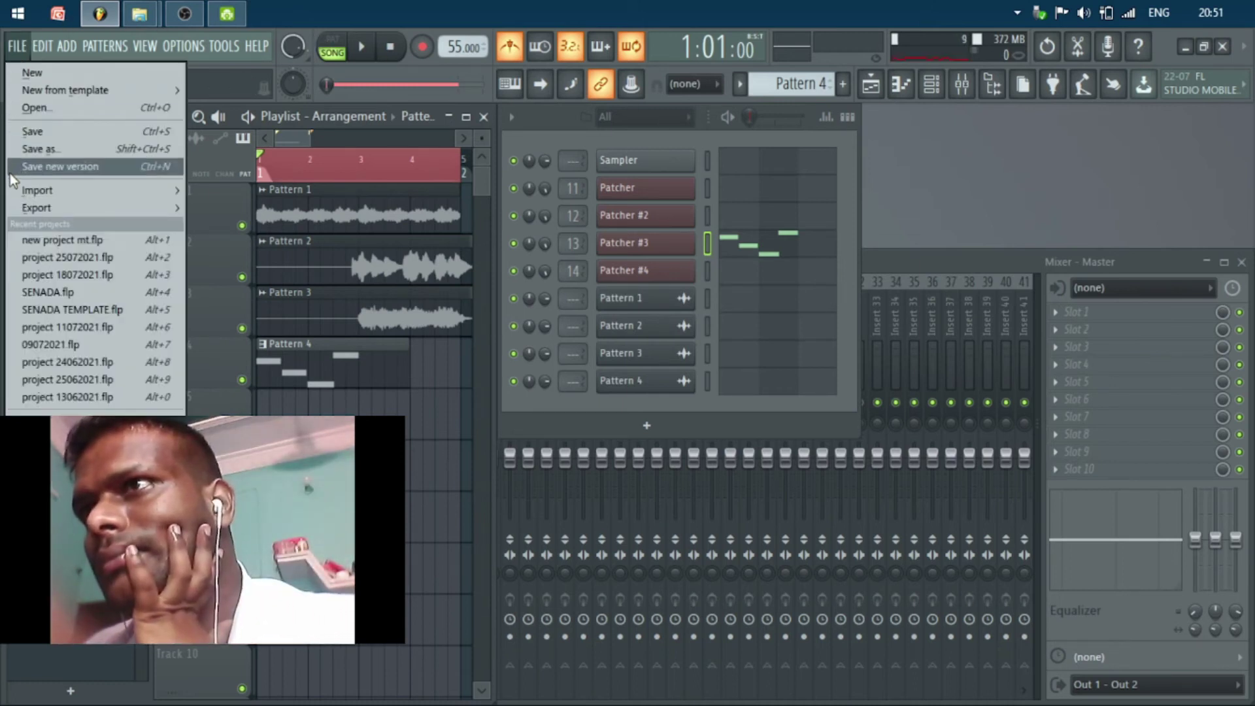
pyautogui.moveTo(14, 218)
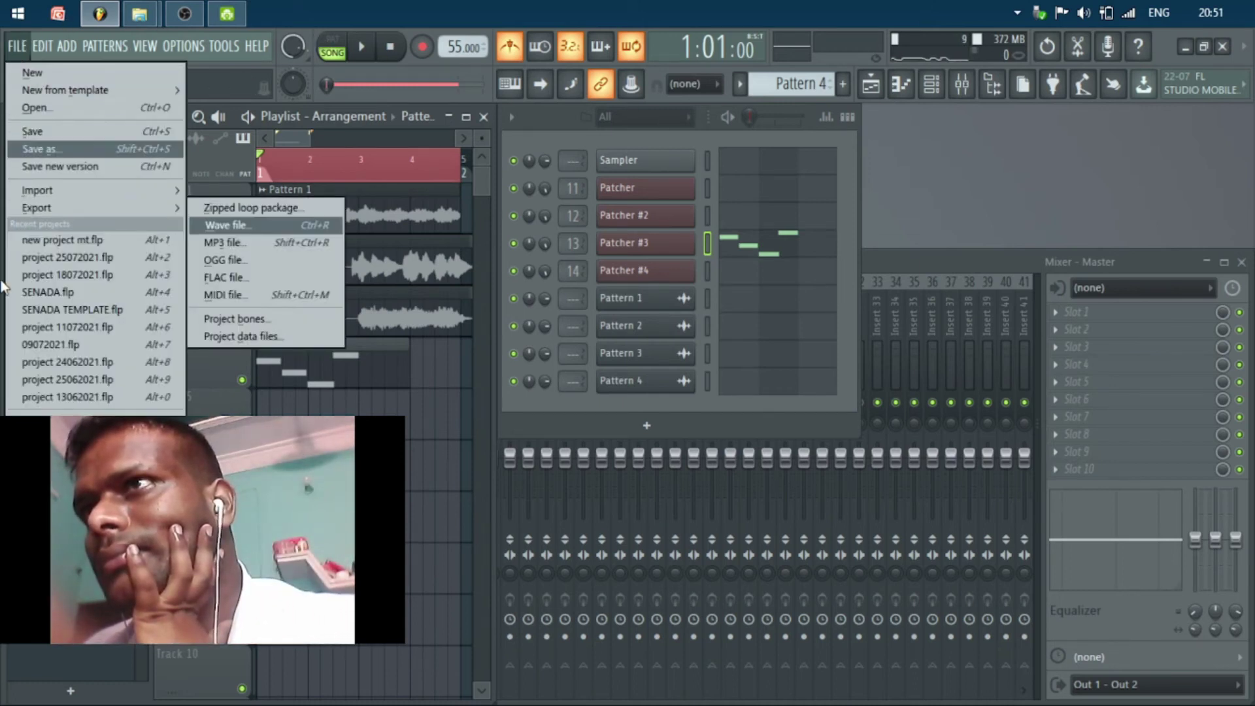
pyautogui.click(11, 451)
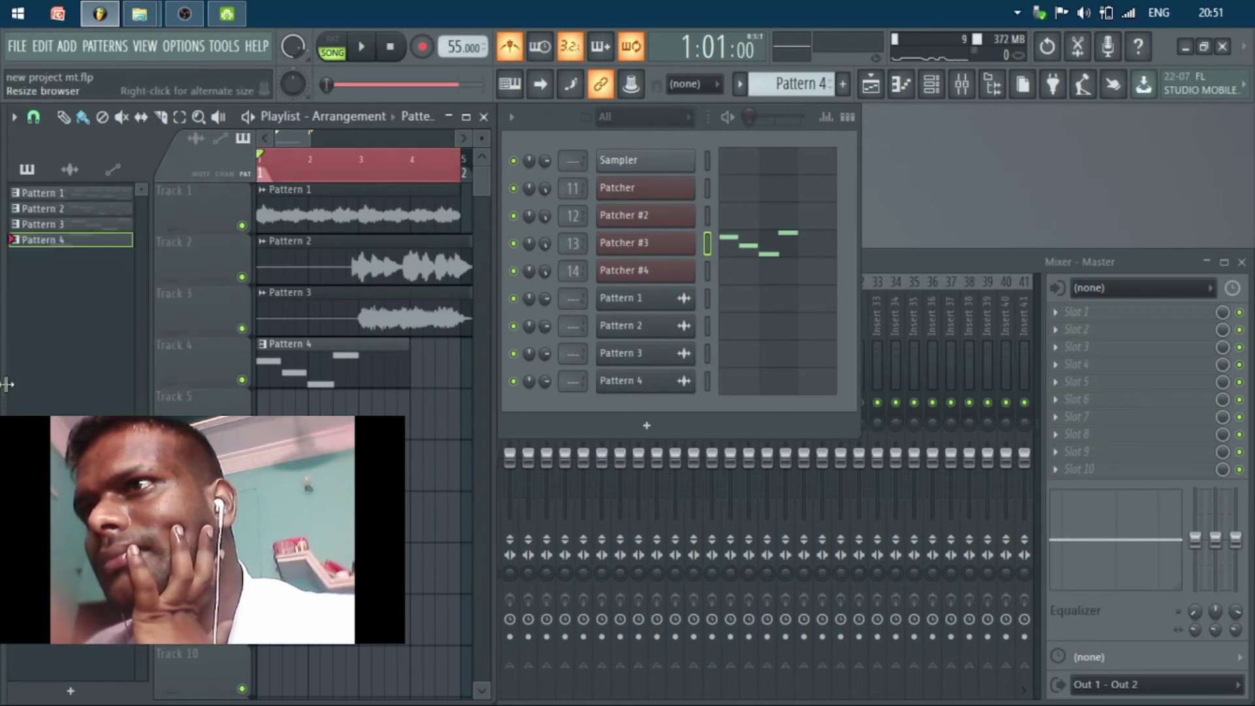
# - Expand the browser wide enough to read and look through the current project's edit history
pyautogui.moveTo(3, 389); pyautogui.dragTo(123, 387)
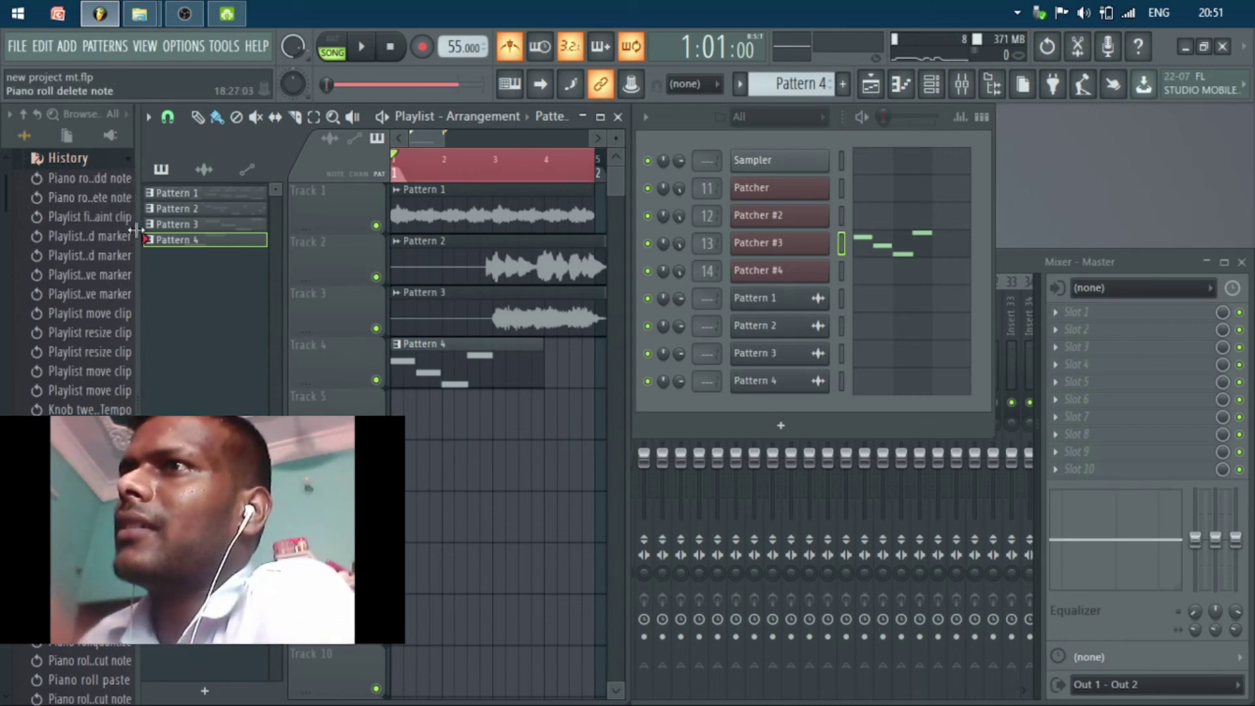
pyautogui.moveTo(140, 275); pyautogui.dragTo(280, 285)
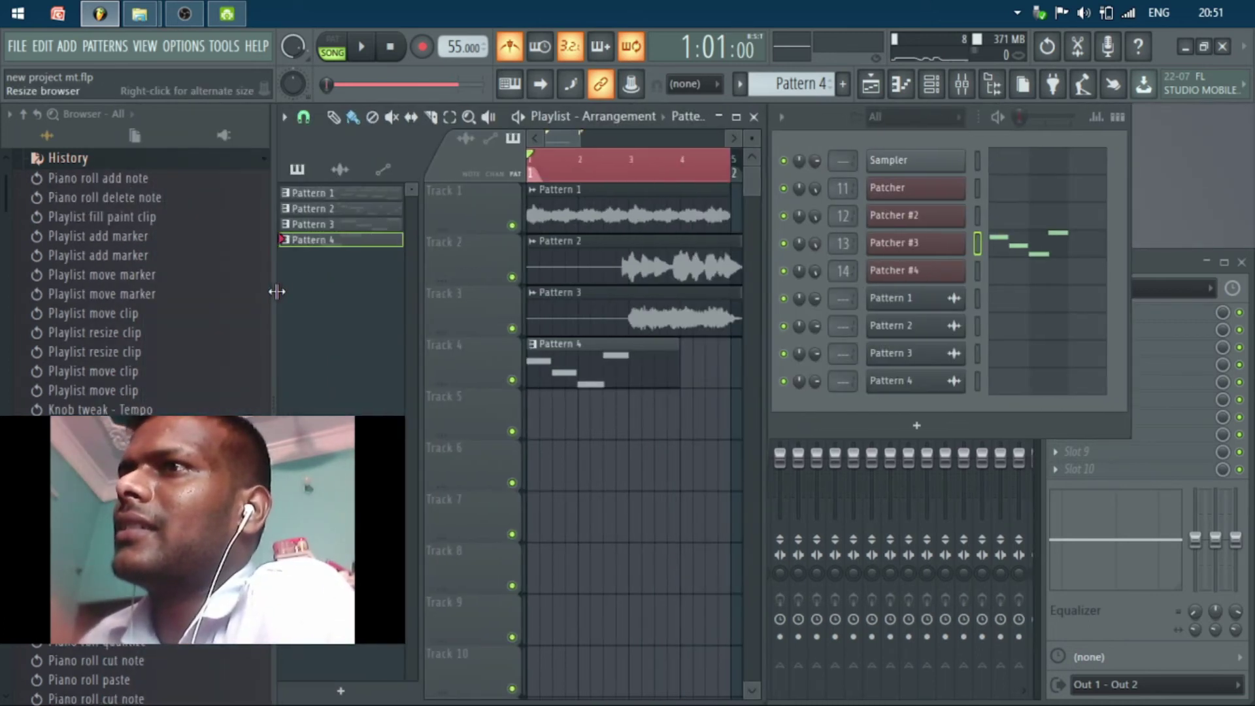
pyautogui.scroll(-15, 225, 312)
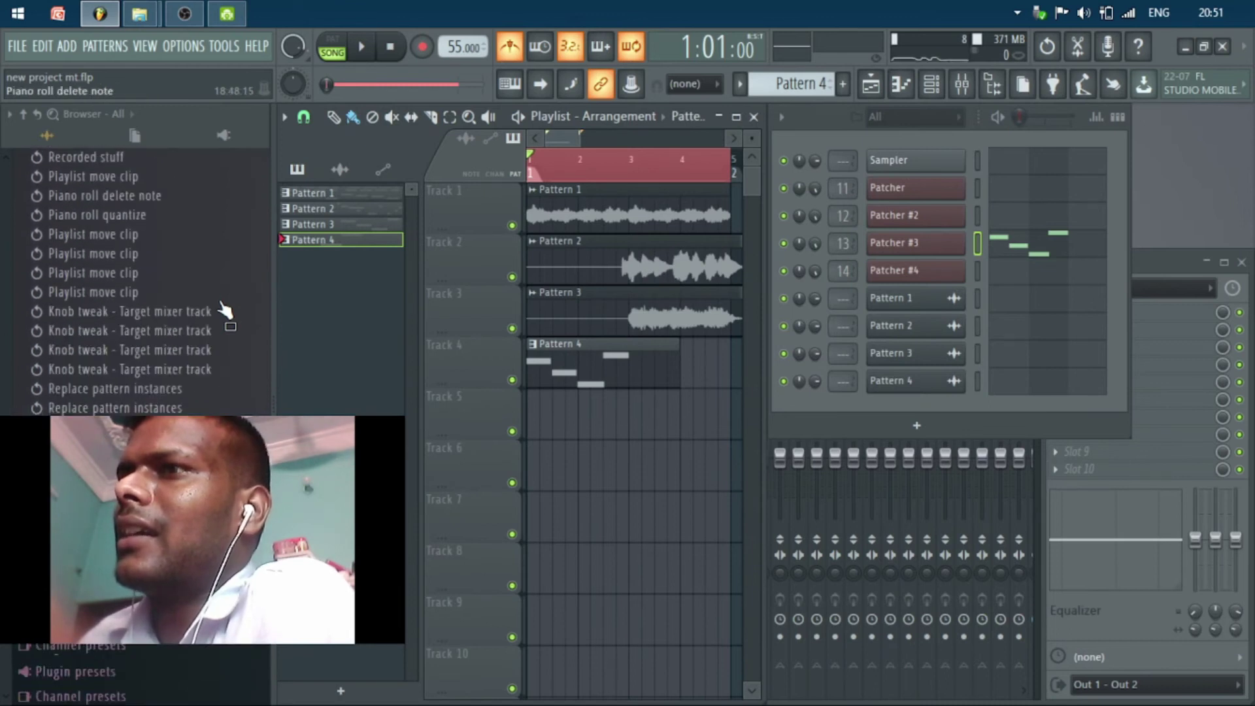
pyautogui.scroll(7, 225, 312)
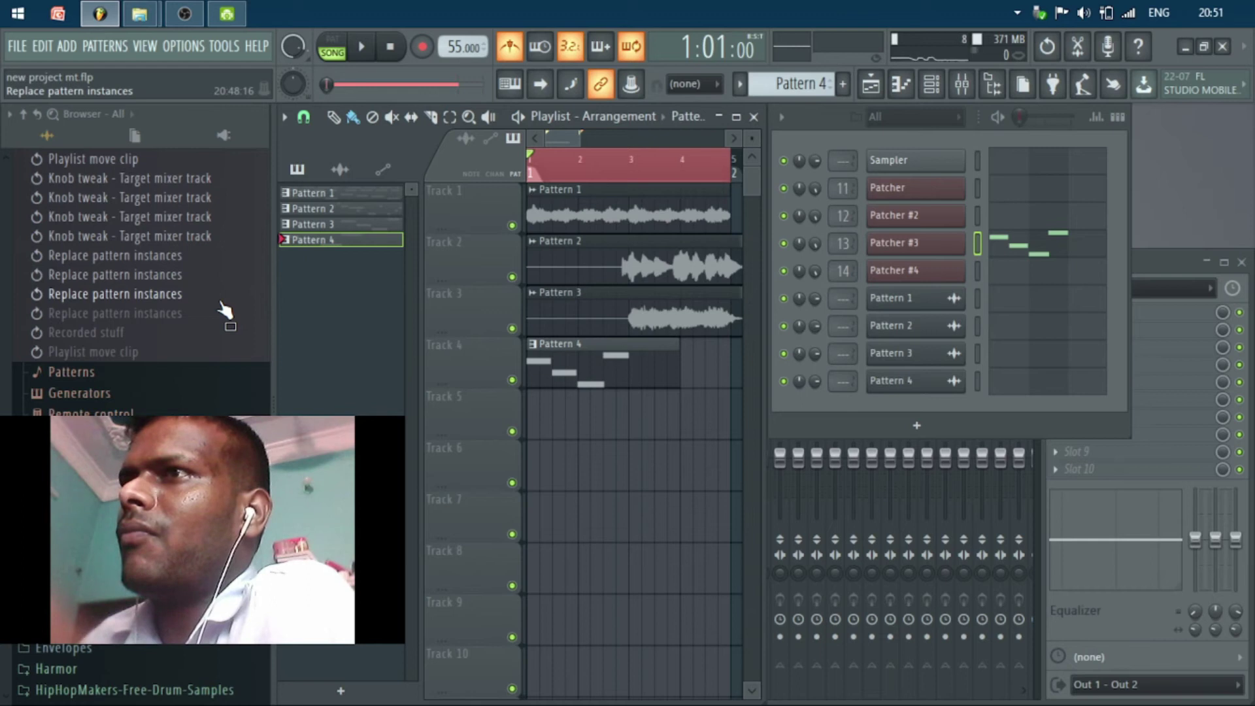
pyautogui.scroll(12, 220, 301)
pyautogui.scroll(10, 219, 301)
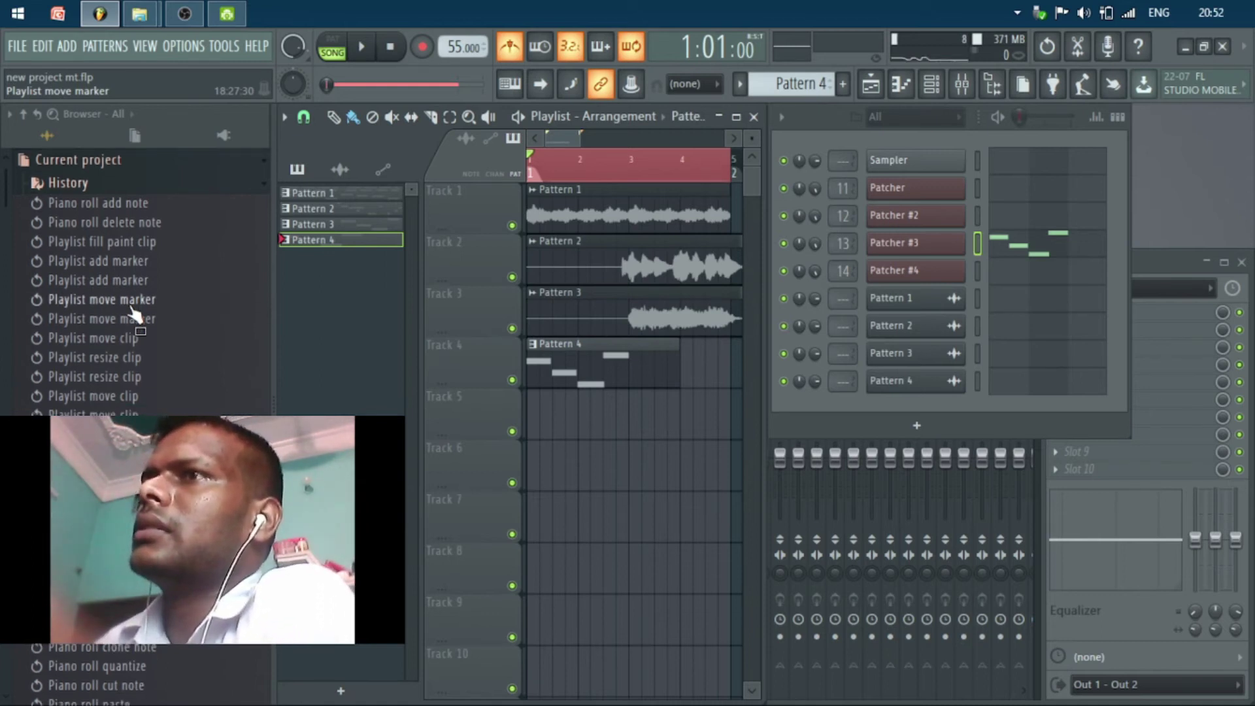
# - Compare the latest states in the edit history and revert to before Pattern 4's replacement, allowing deletion of Pattern 4_3.wav
pyautogui.scroll(-10, 134, 315)
pyautogui.scroll(-10, 134, 315)
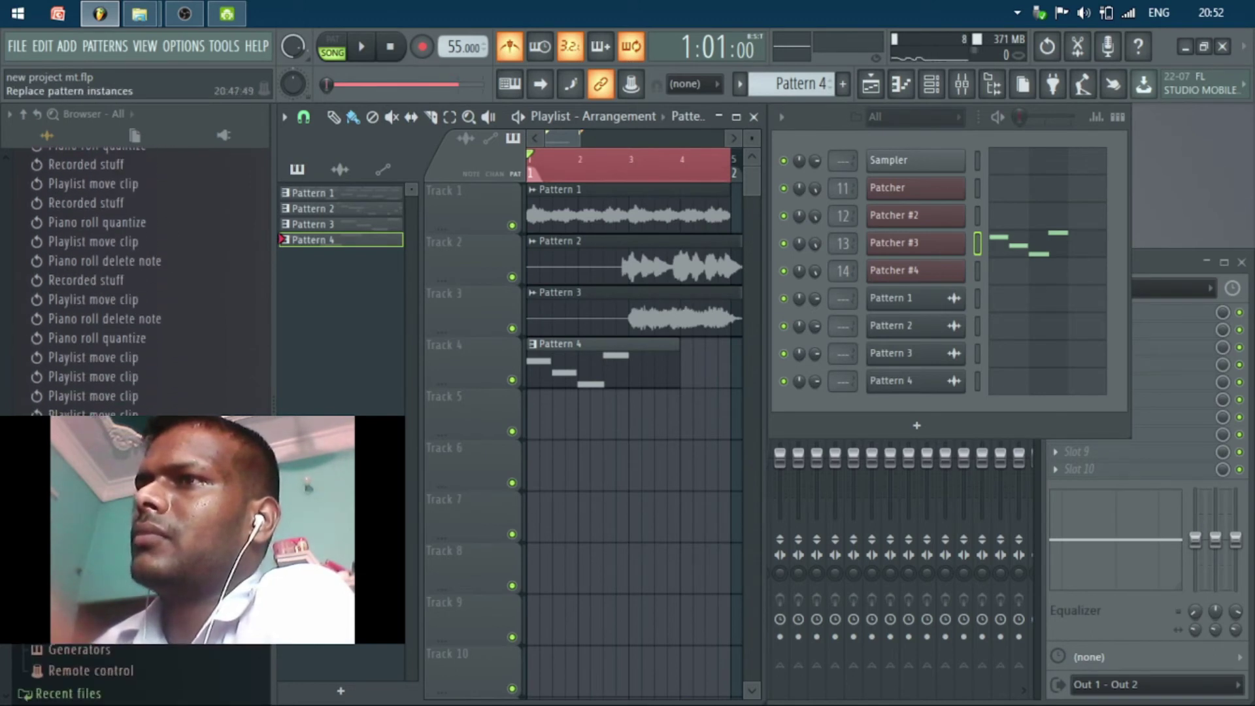
pyautogui.click(93, 549)
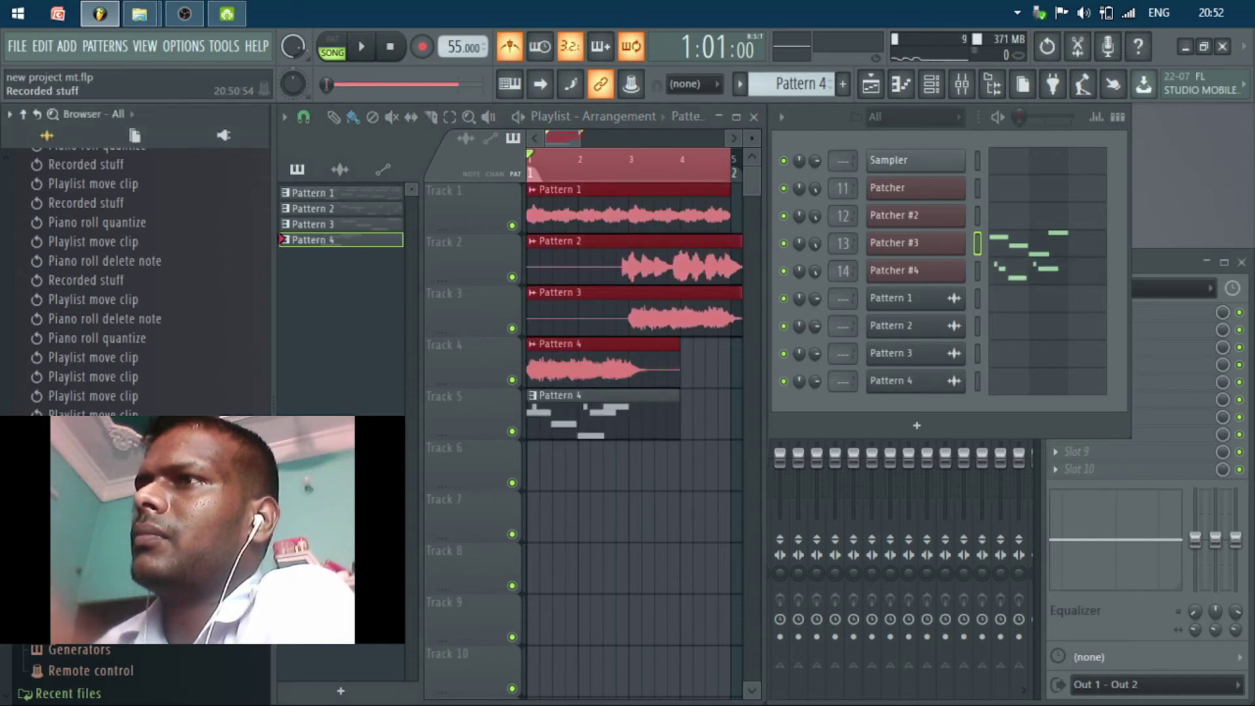
pyautogui.hotkey('ctrl', 'z')
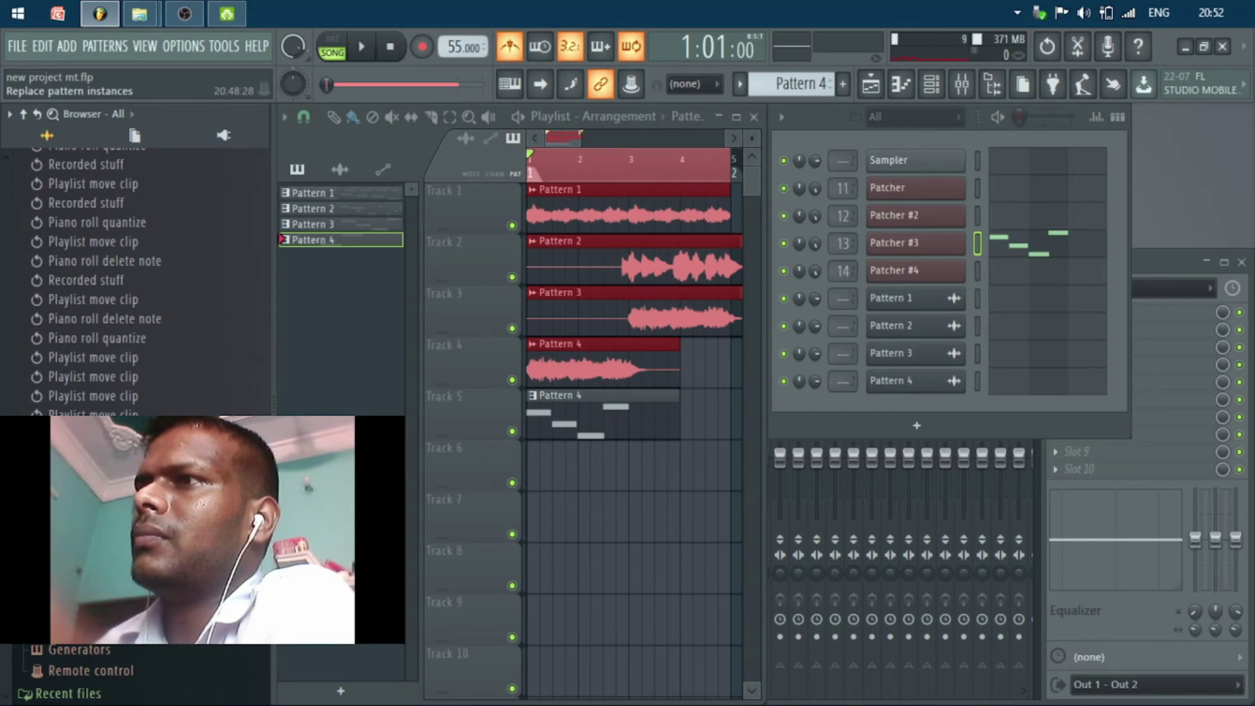
pyautogui.click(93, 531)
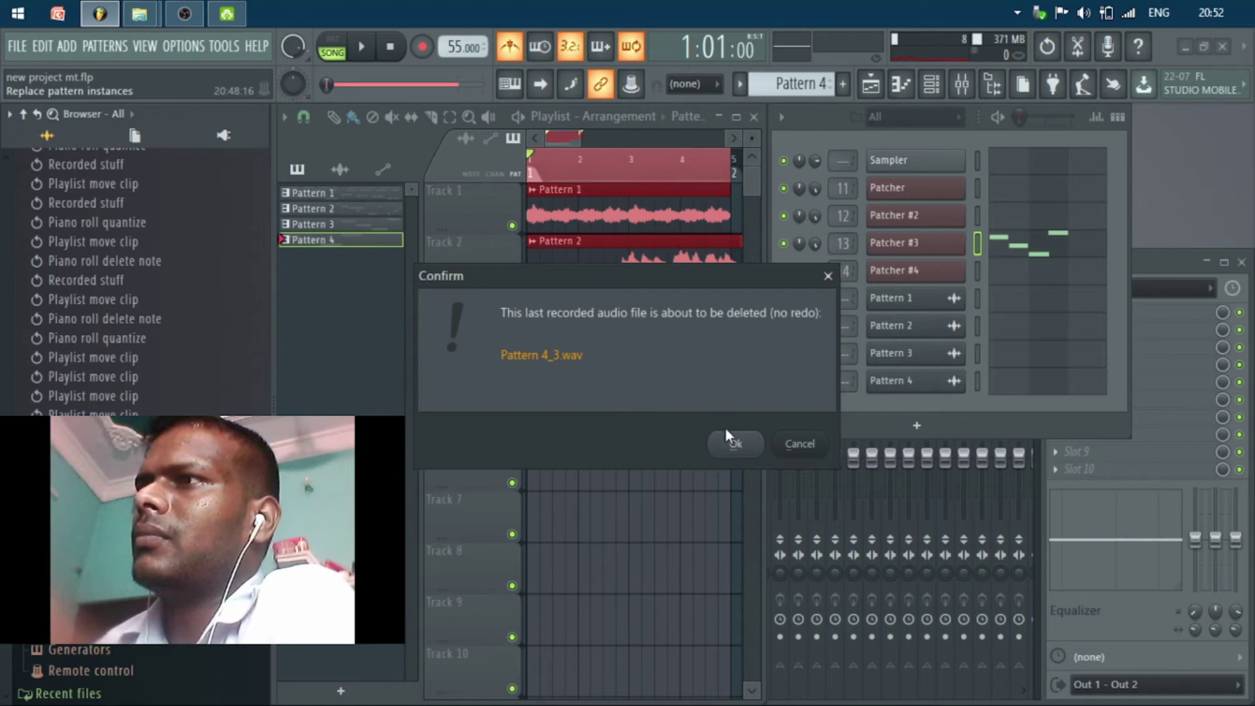
pyautogui.click(734, 450)
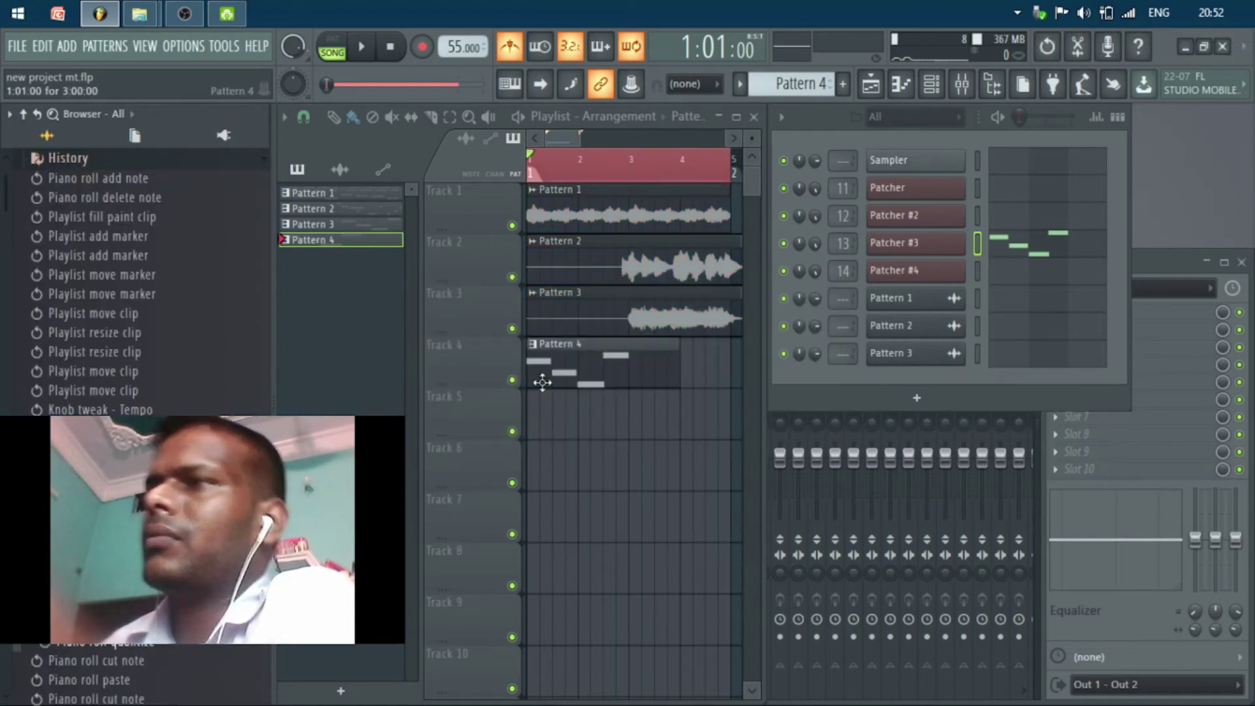
# - Play back the arrangement and check the Pattern 1 and Pattern 3 audio clips and the Pattern 4 clip in the playlist
pyautogui.press('space')
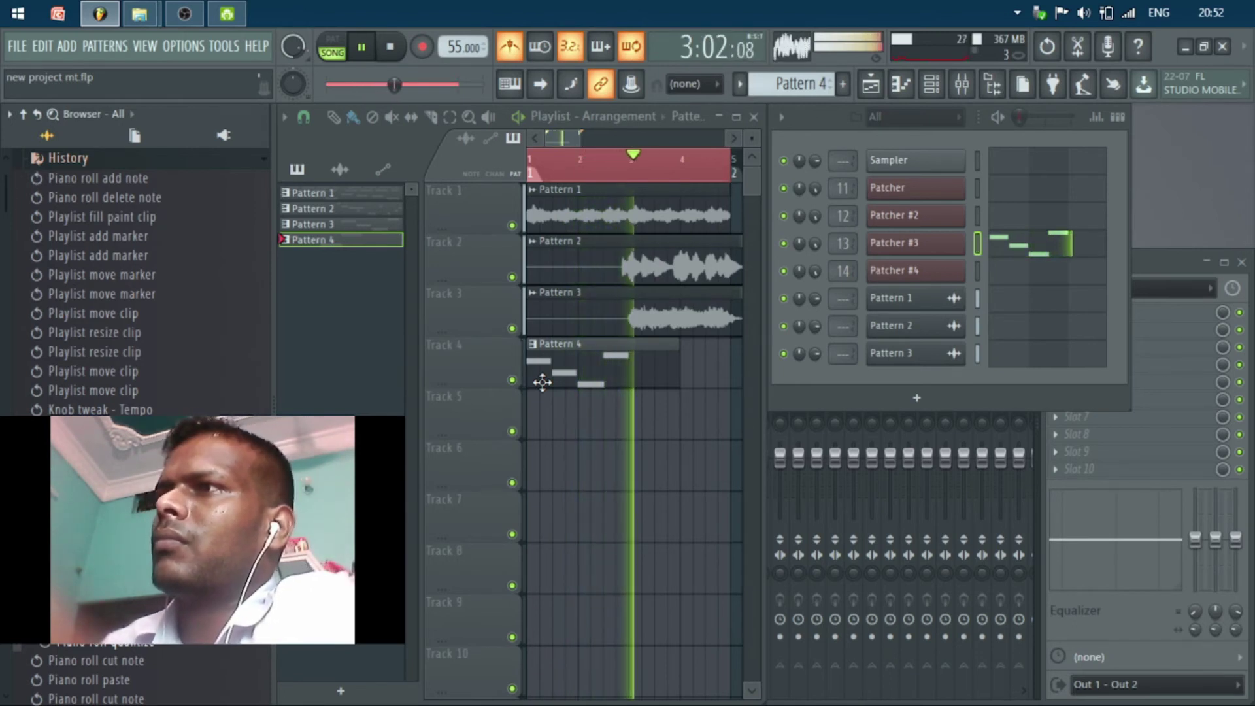
pyautogui.press('space')
pyautogui.press('F4')
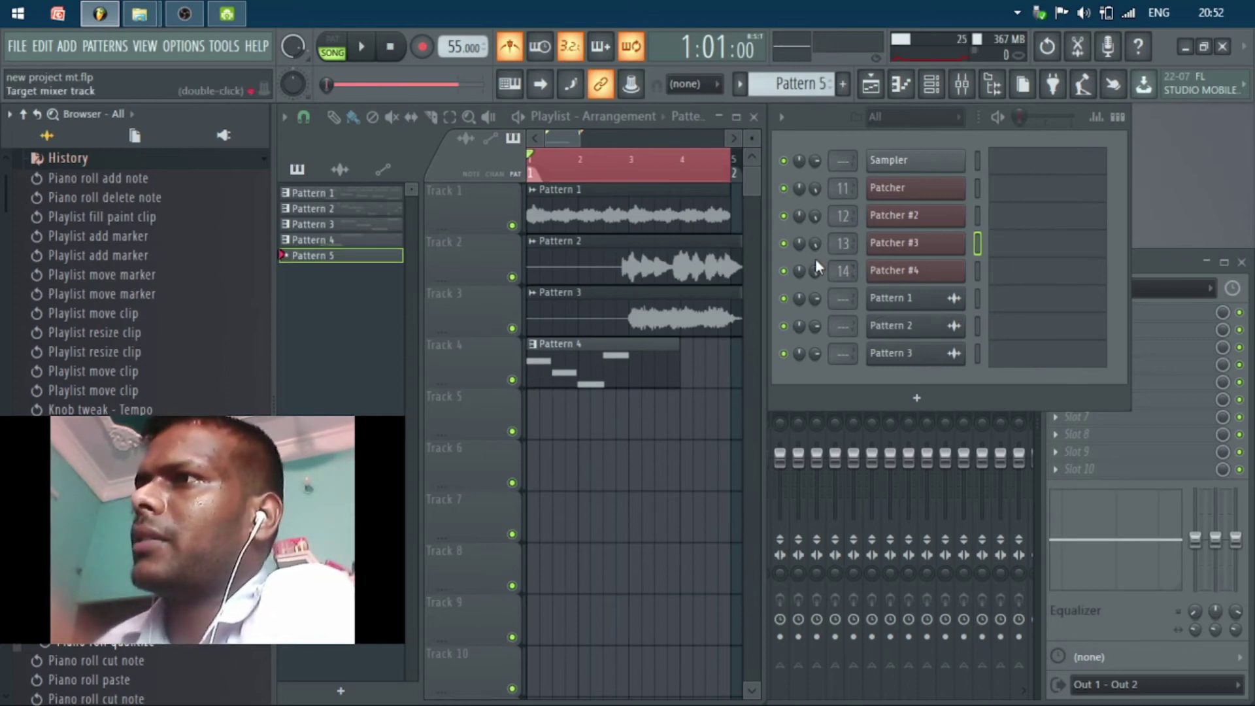
pyautogui.click(681, 208)
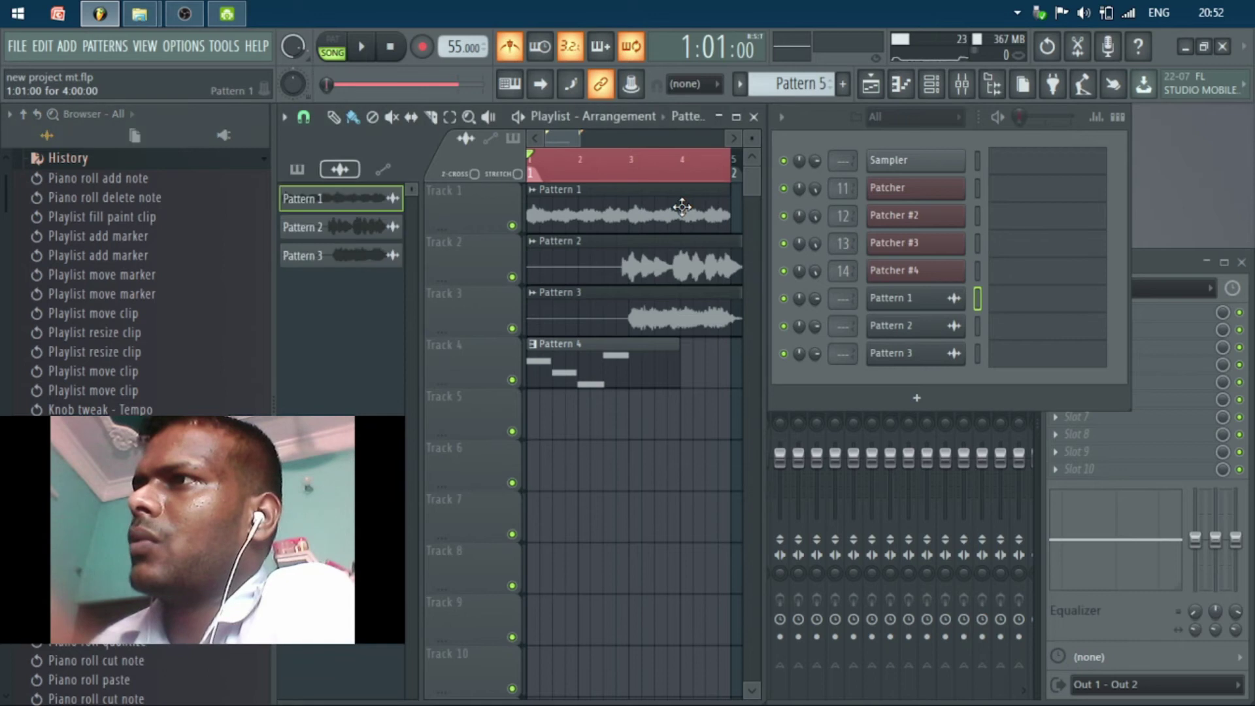
pyautogui.click(653, 302)
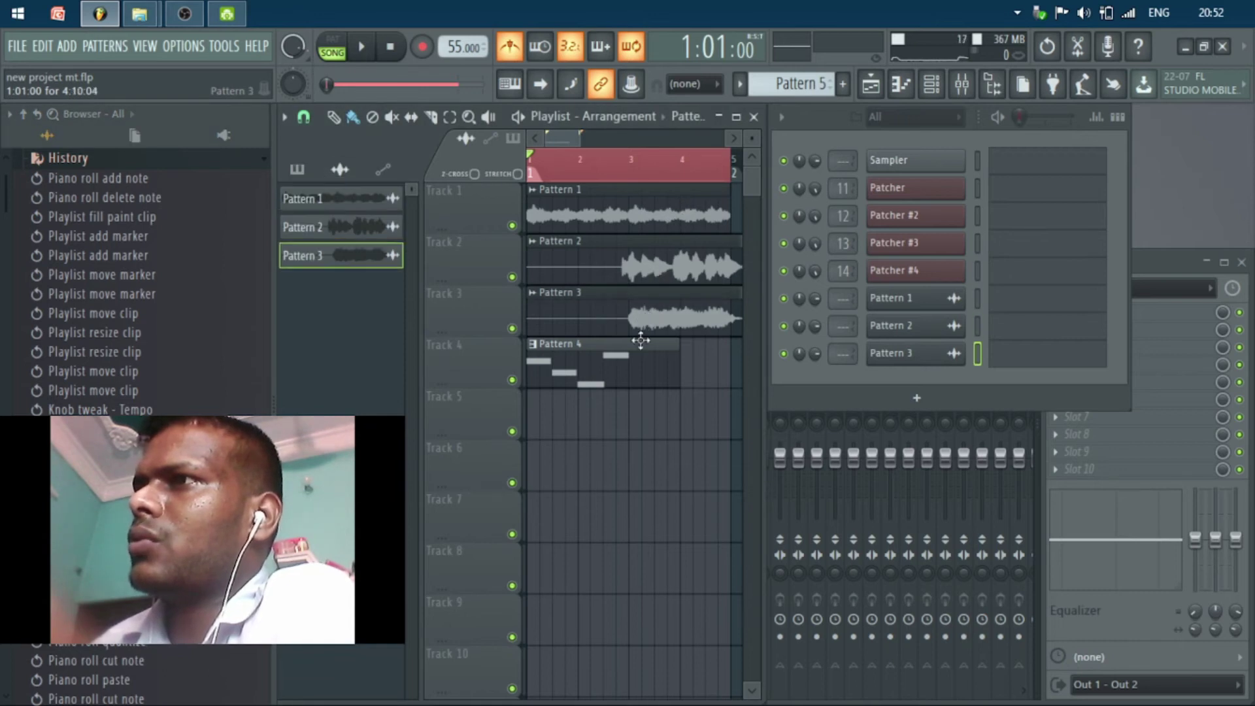
pyautogui.click(630, 377)
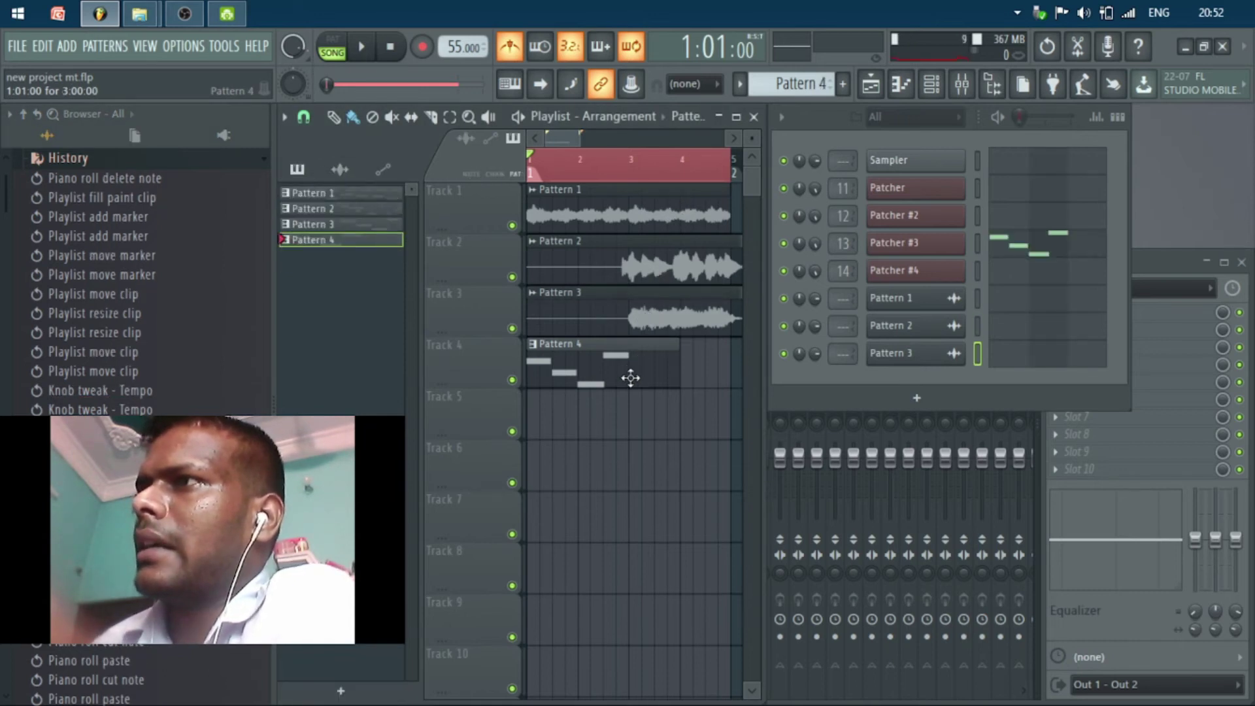
# - Render Pattern 4 to audio in place of its playlist clip on Track 4 and list the patterns again
pyautogui.press('F4')
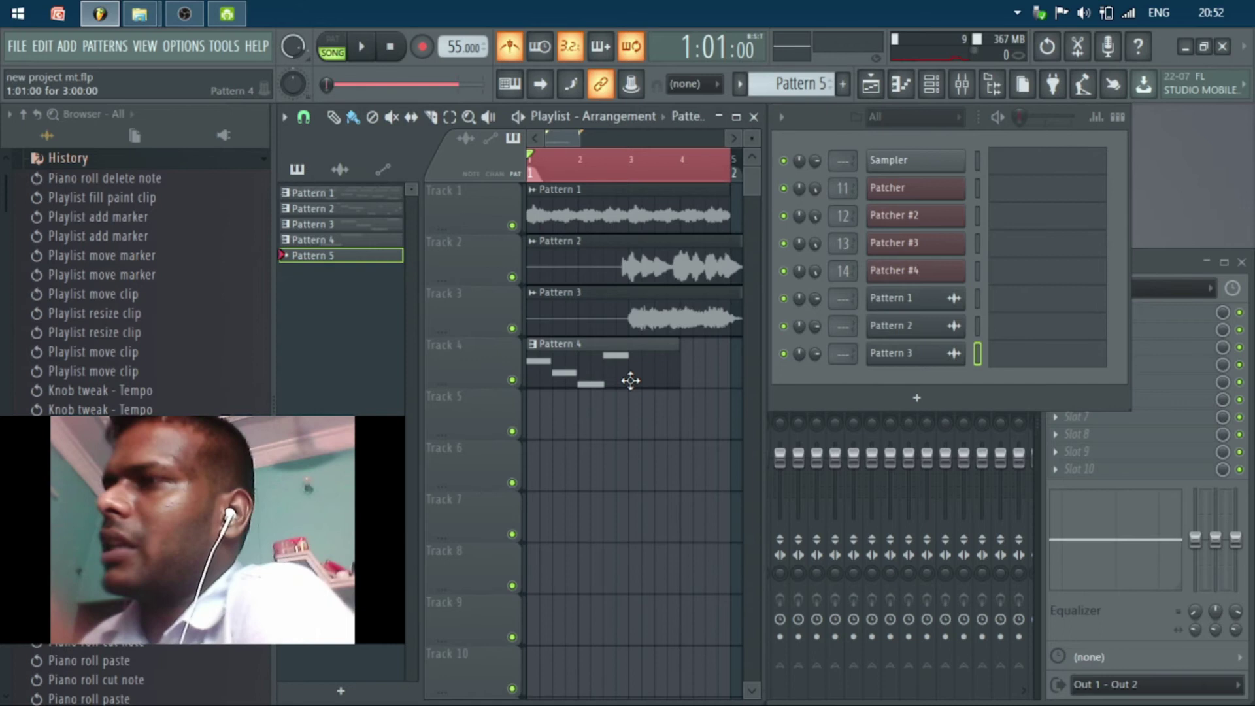
pyautogui.rightClick(296, 241)
pyautogui.click(451, 554)
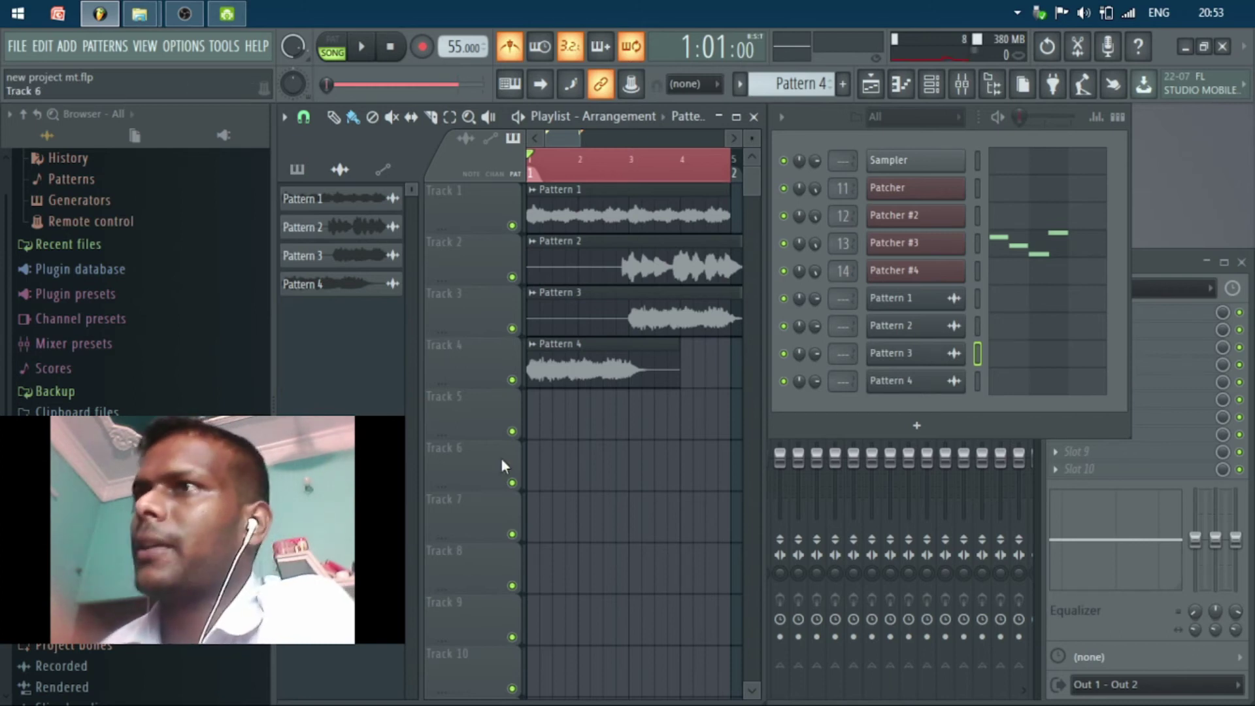
pyautogui.click(309, 181)
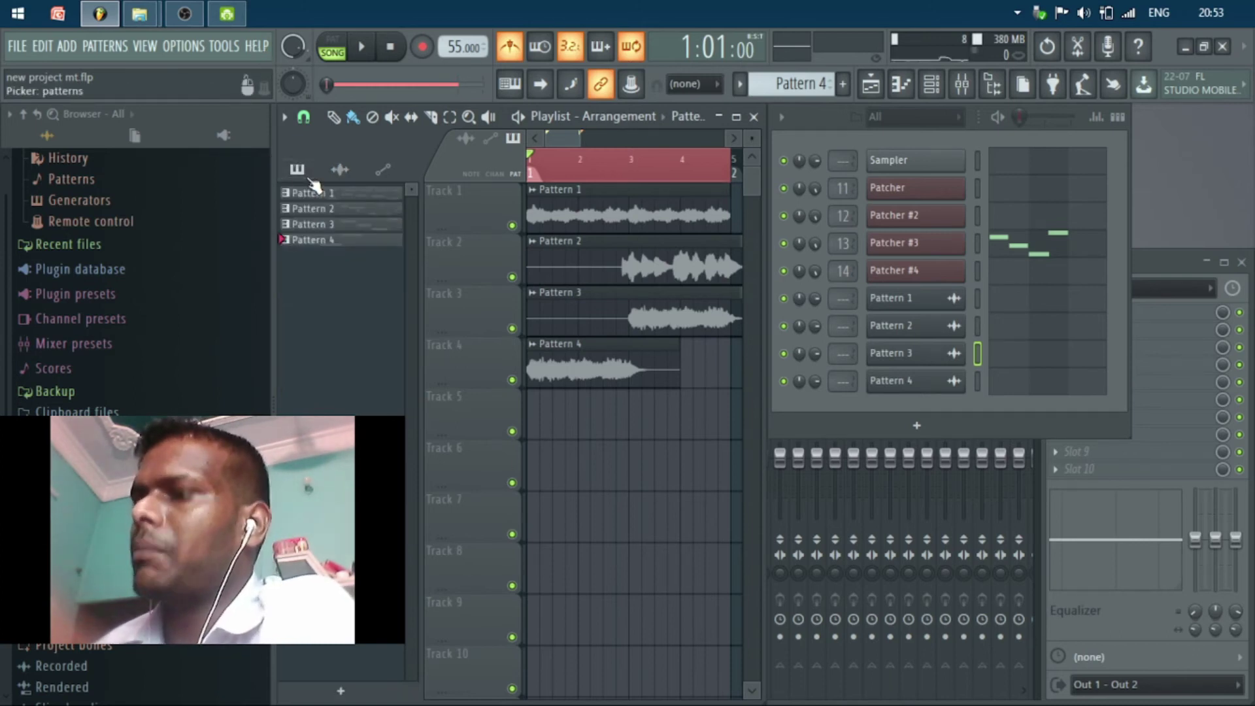
# - Create an empty Pattern 5, make Patcher #4 the active instrument and rehearse a melody over the looping arrangement
pyautogui.press('F4')
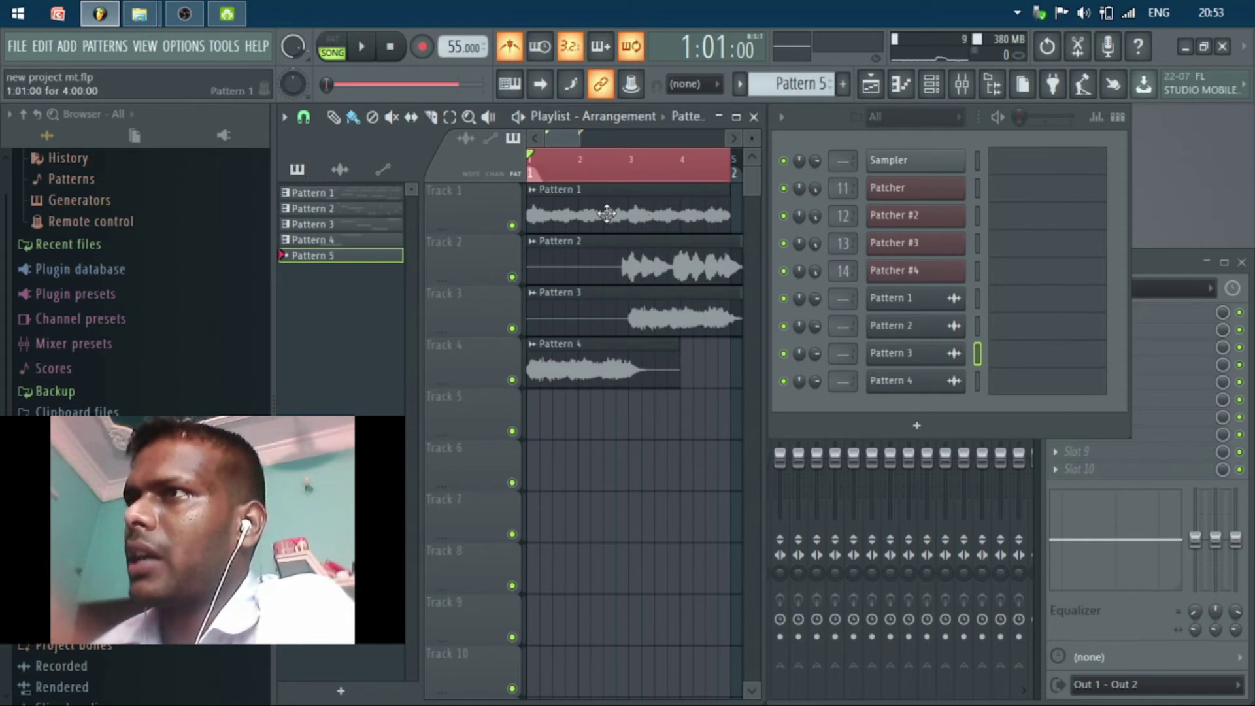
pyautogui.click(1015, 280)
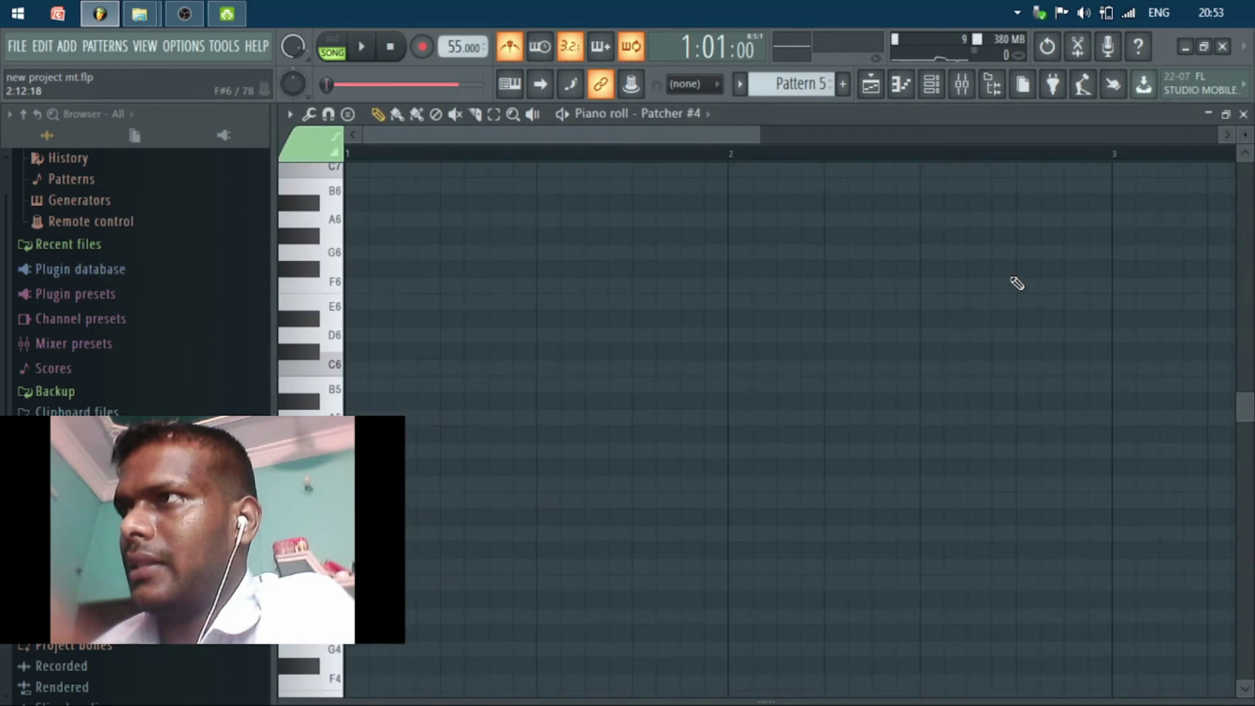
pyautogui.click(1244, 114)
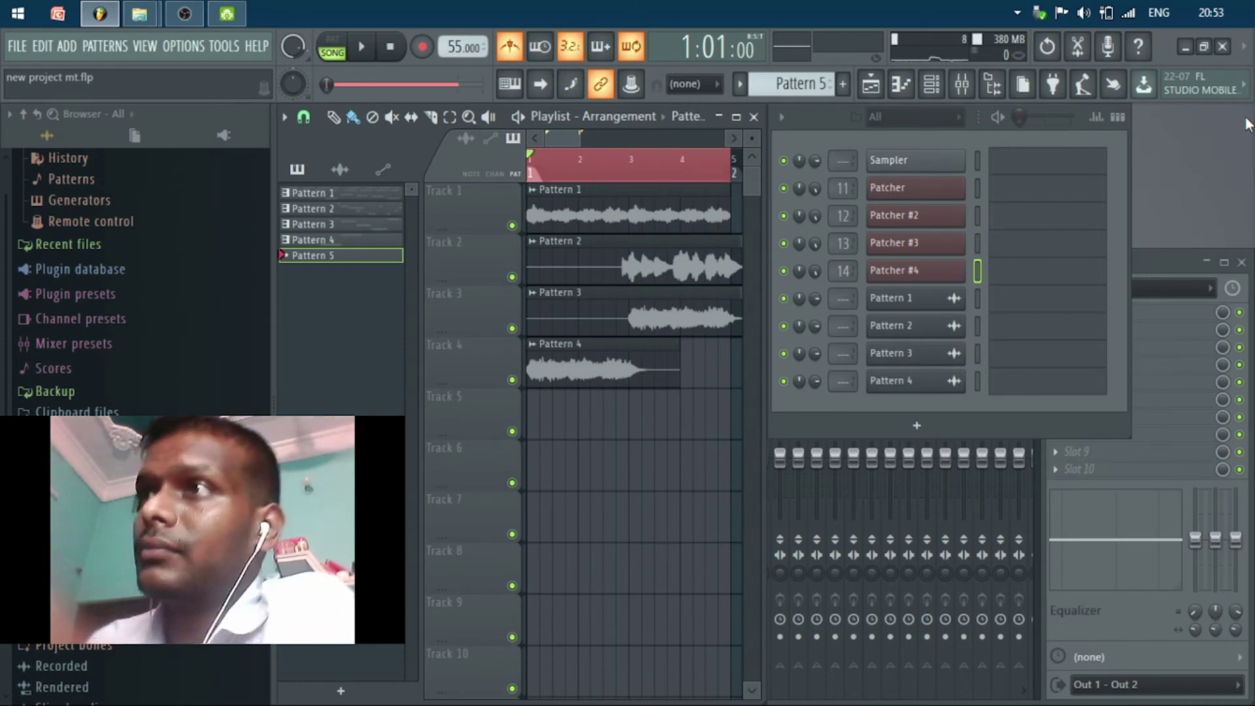
pyautogui.press('space')
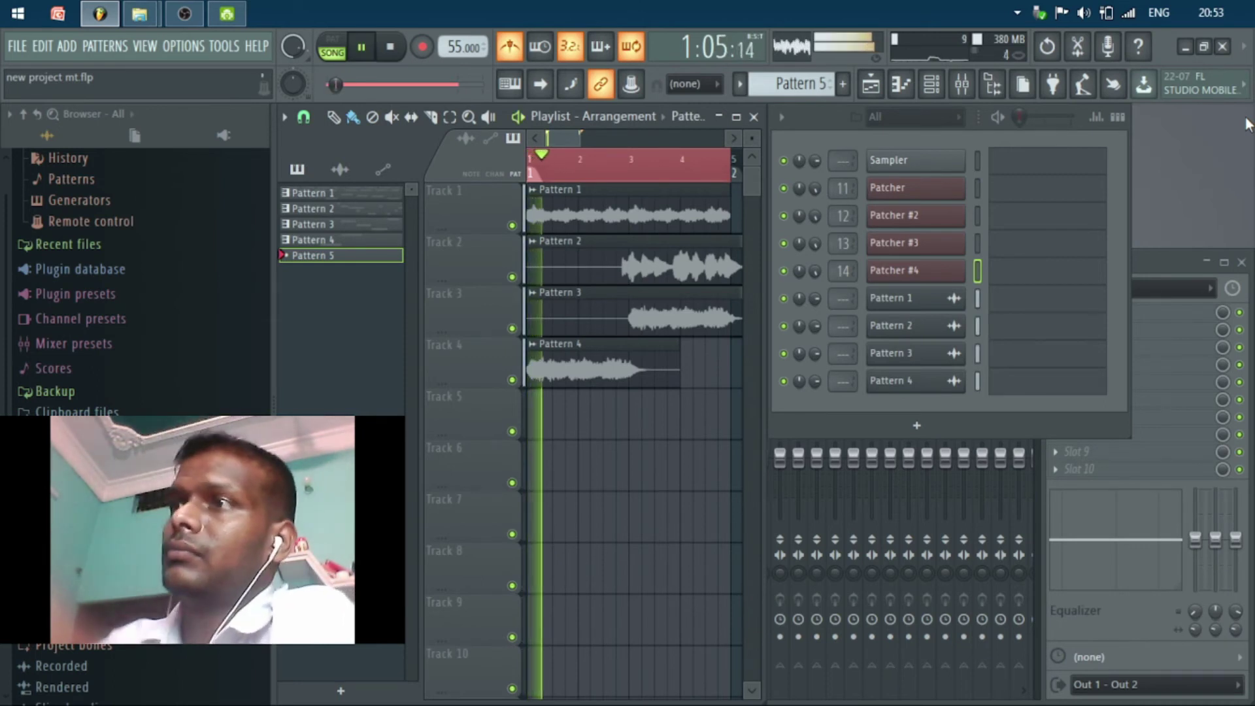
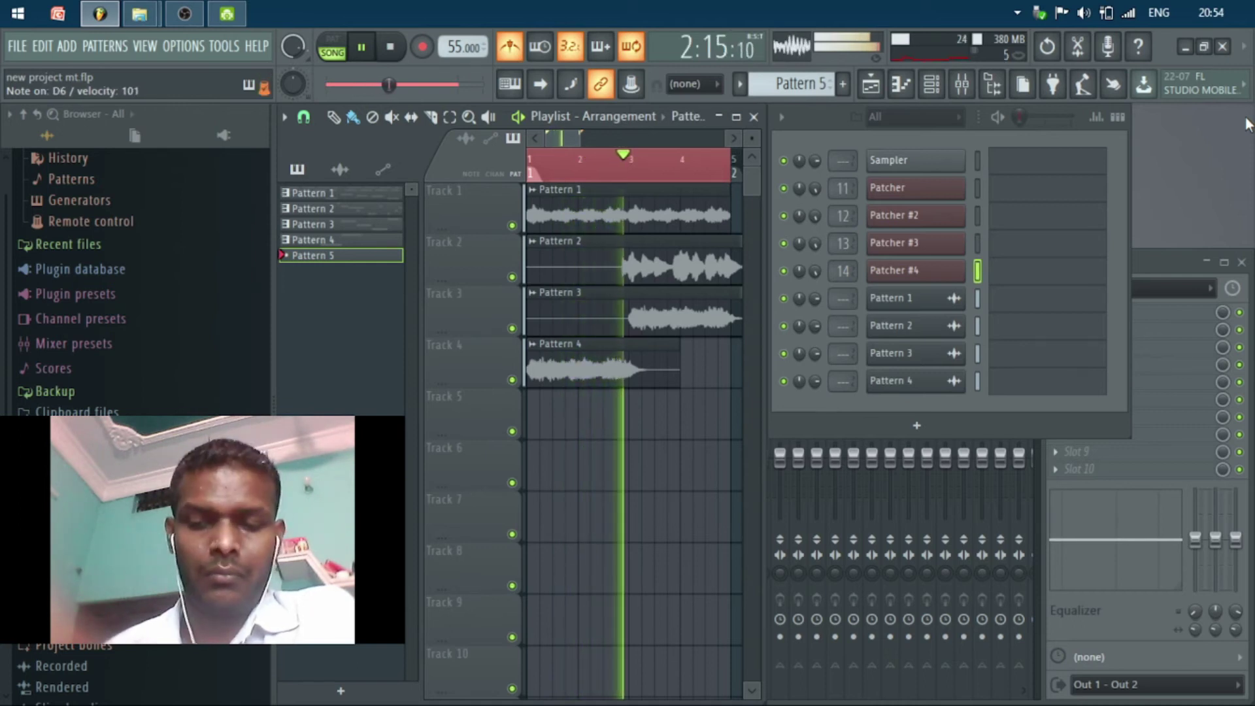
pyautogui.press('space')
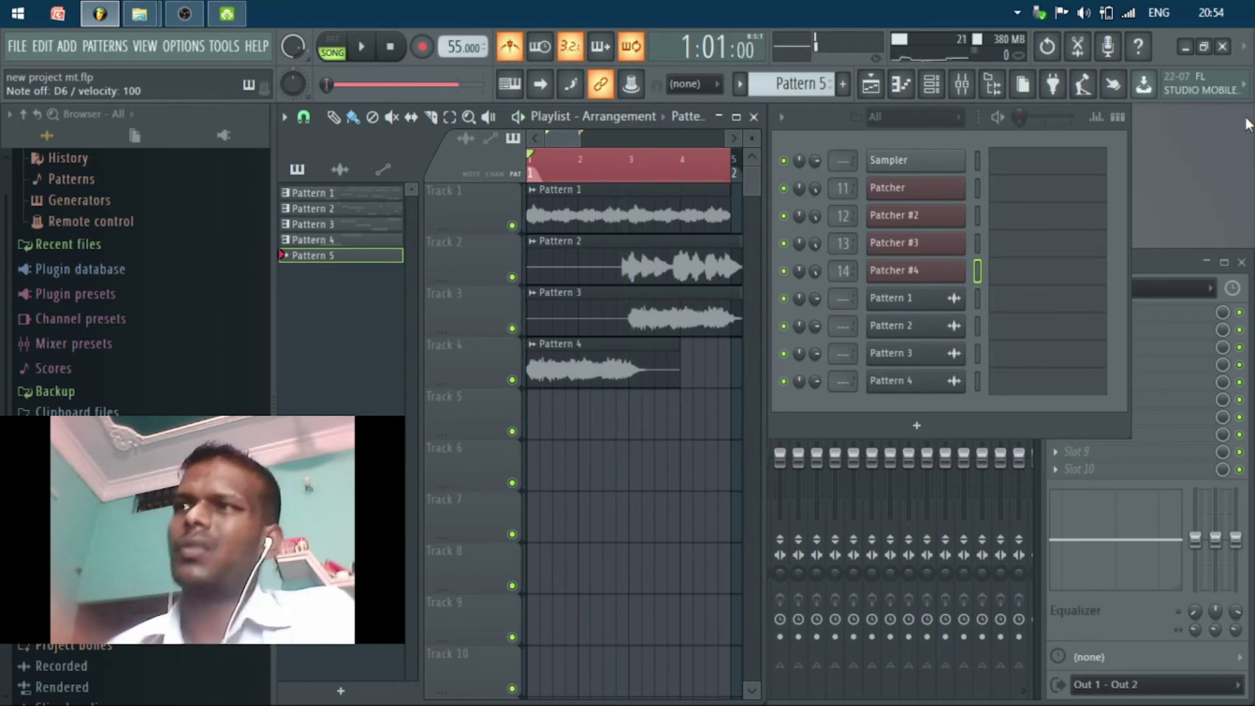
# - Record a melody of D6, C6, B5, A5 and G5 notes into Pattern 5 with Patcher #4 and play it back
pyautogui.press('r')
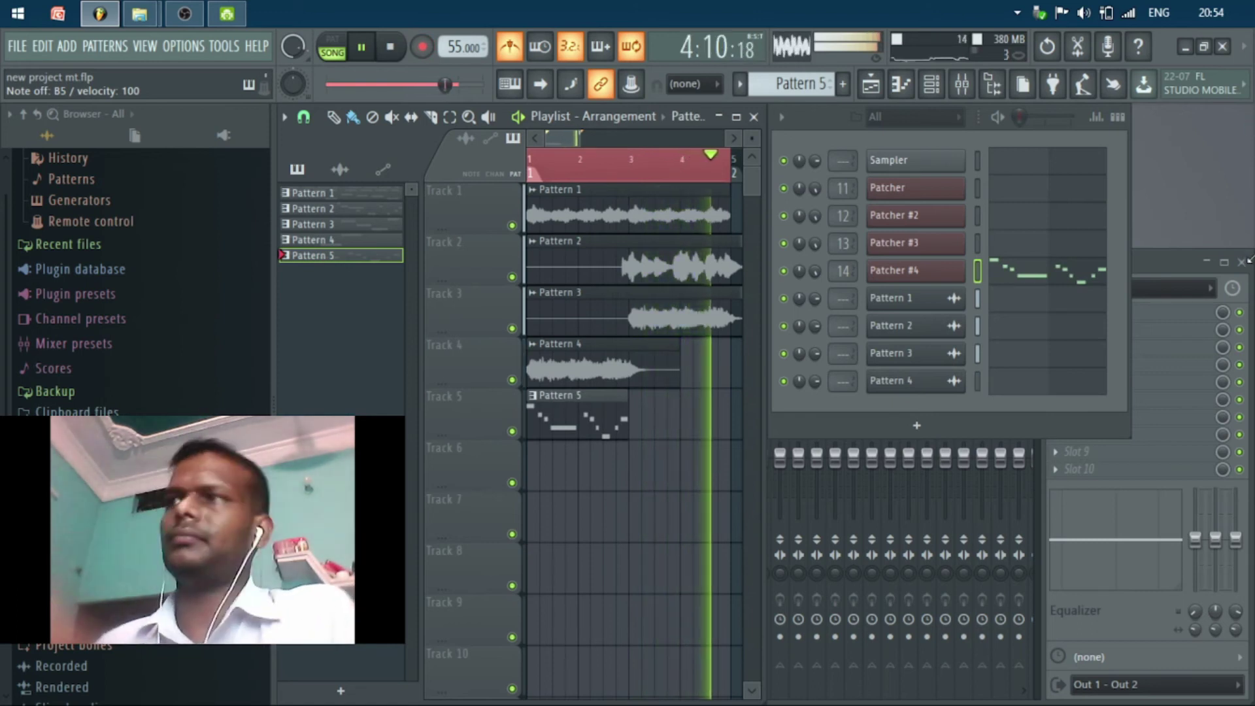
pyautogui.press('space')
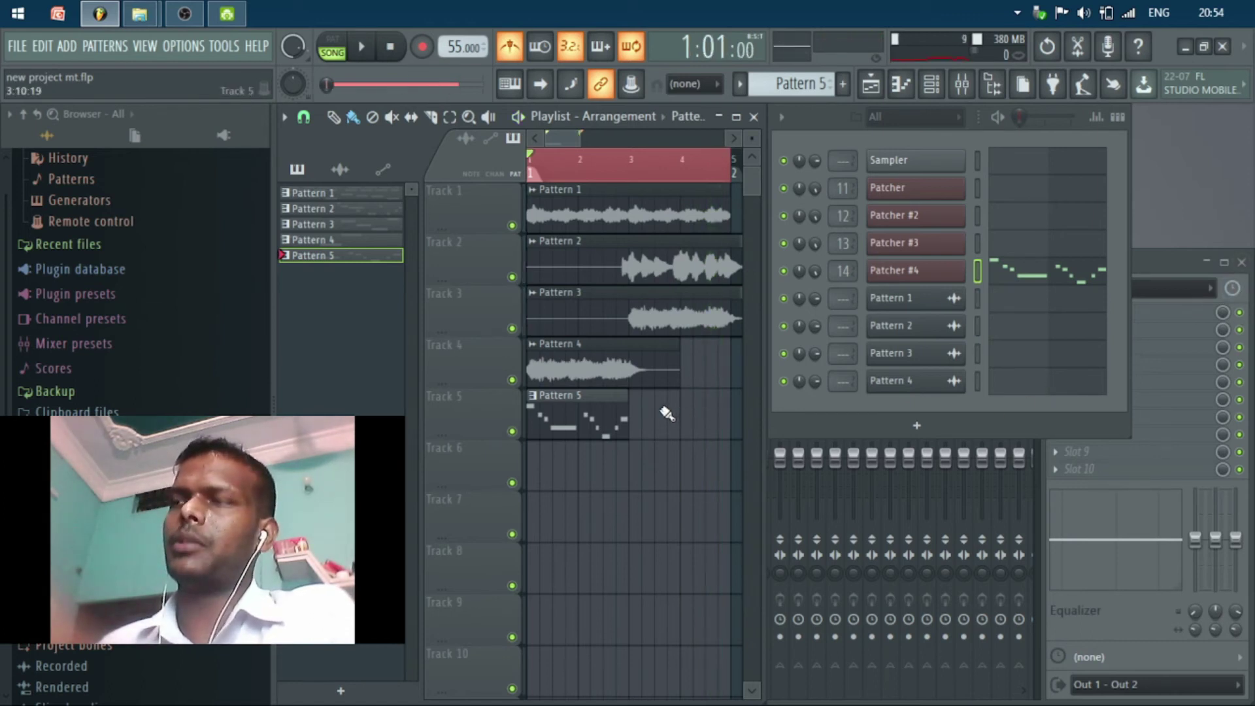
pyautogui.press('space')
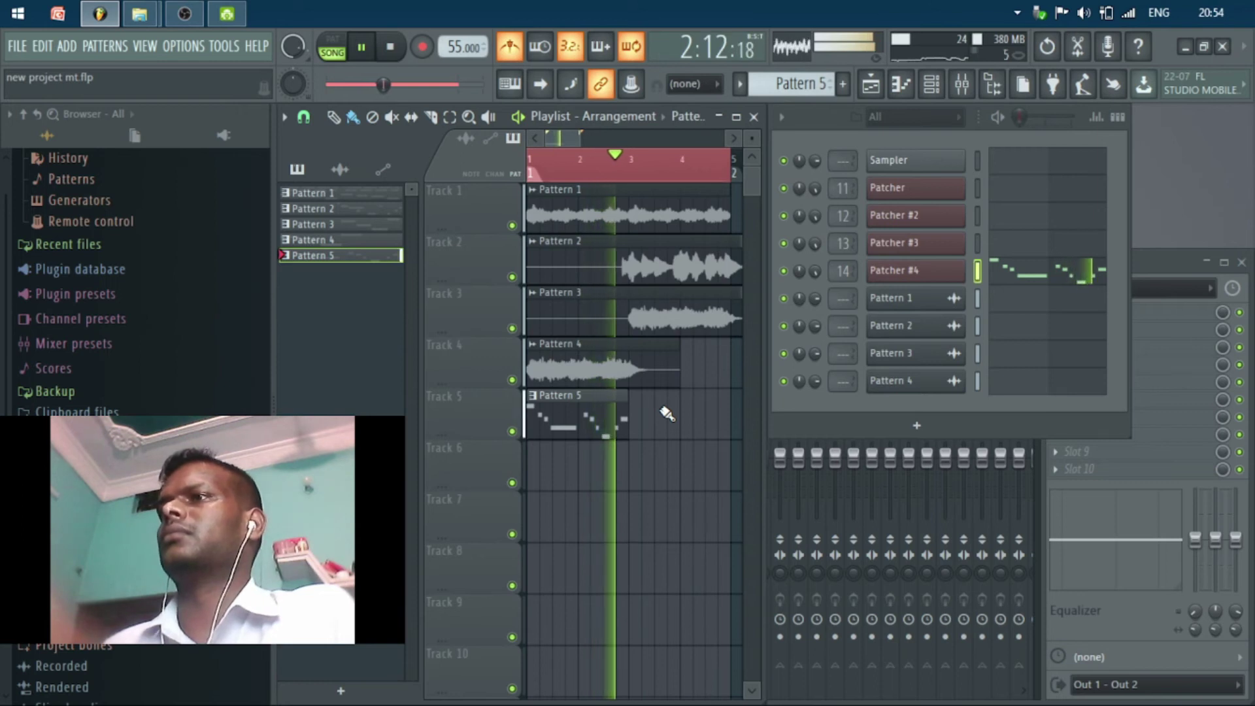
pyautogui.press('space')
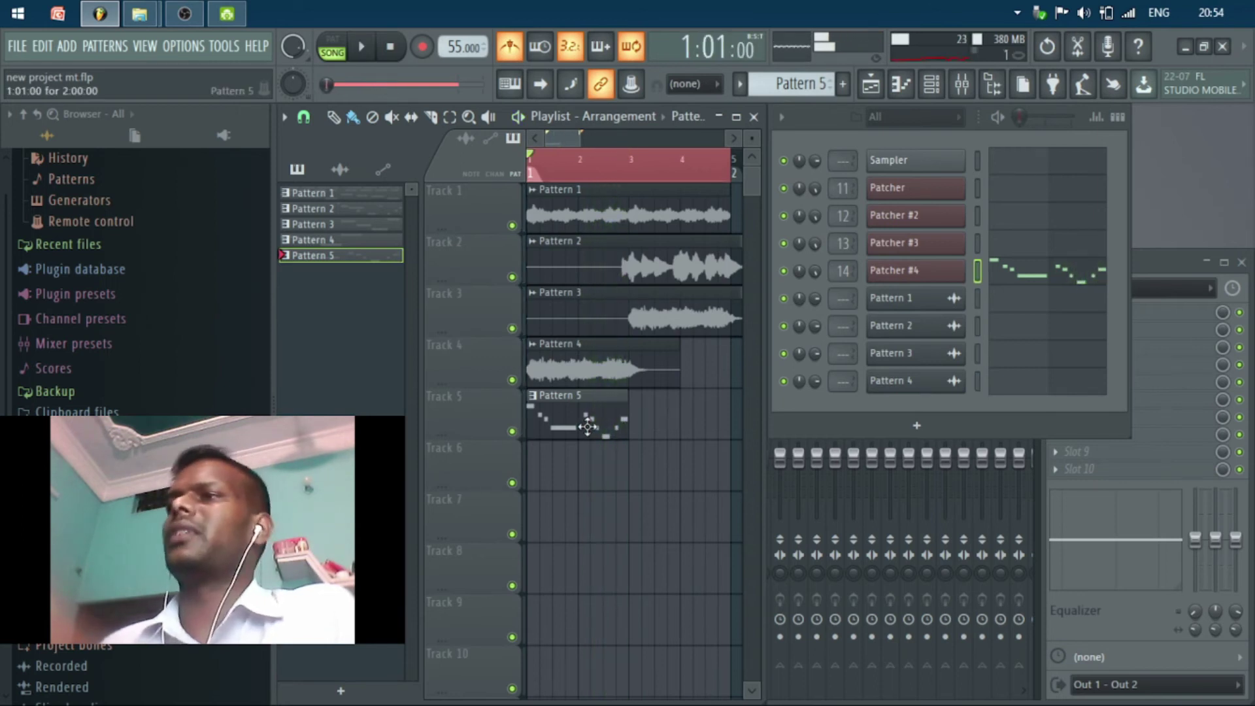
# - Quantize all Patcher #4 notes of Pattern 5 in the piano roll and listen to the result
pyautogui.click(1069, 278)
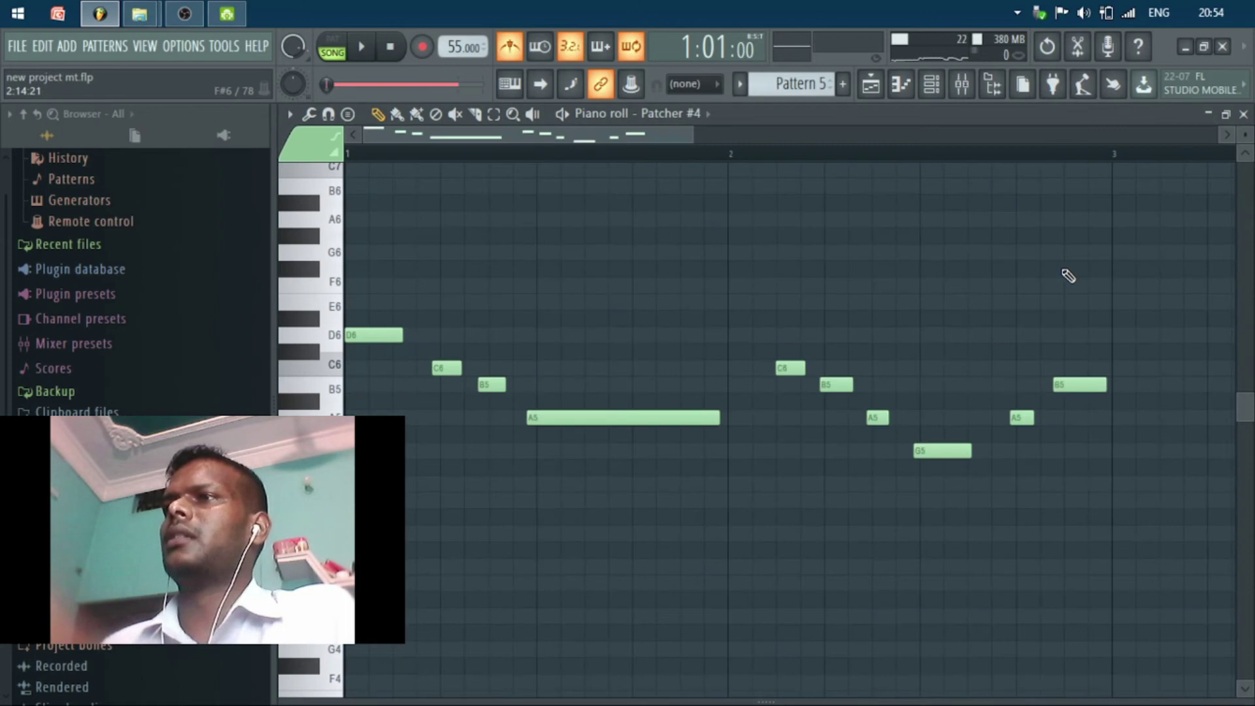
pyautogui.hotkey('ctrl', 'a')
pyautogui.hotkey('alt', 'q')
pyautogui.press('Return')
pyautogui.press('space')
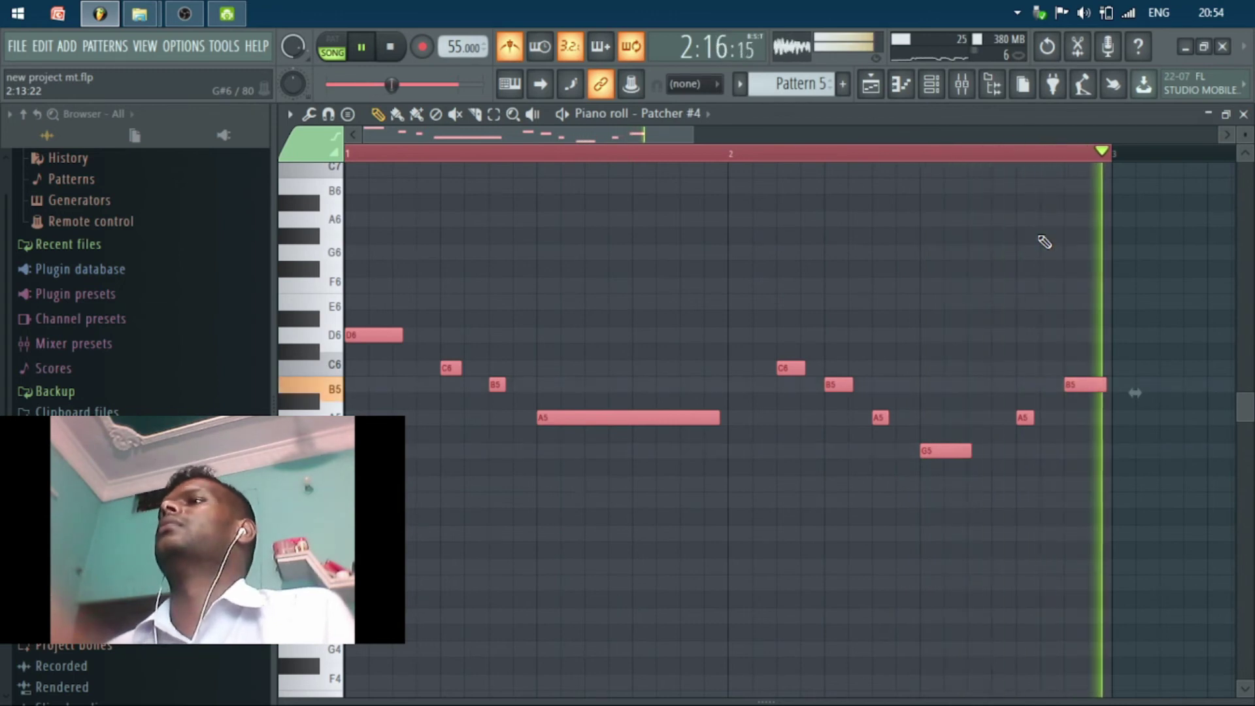
pyautogui.press('space')
pyautogui.click(1244, 116)
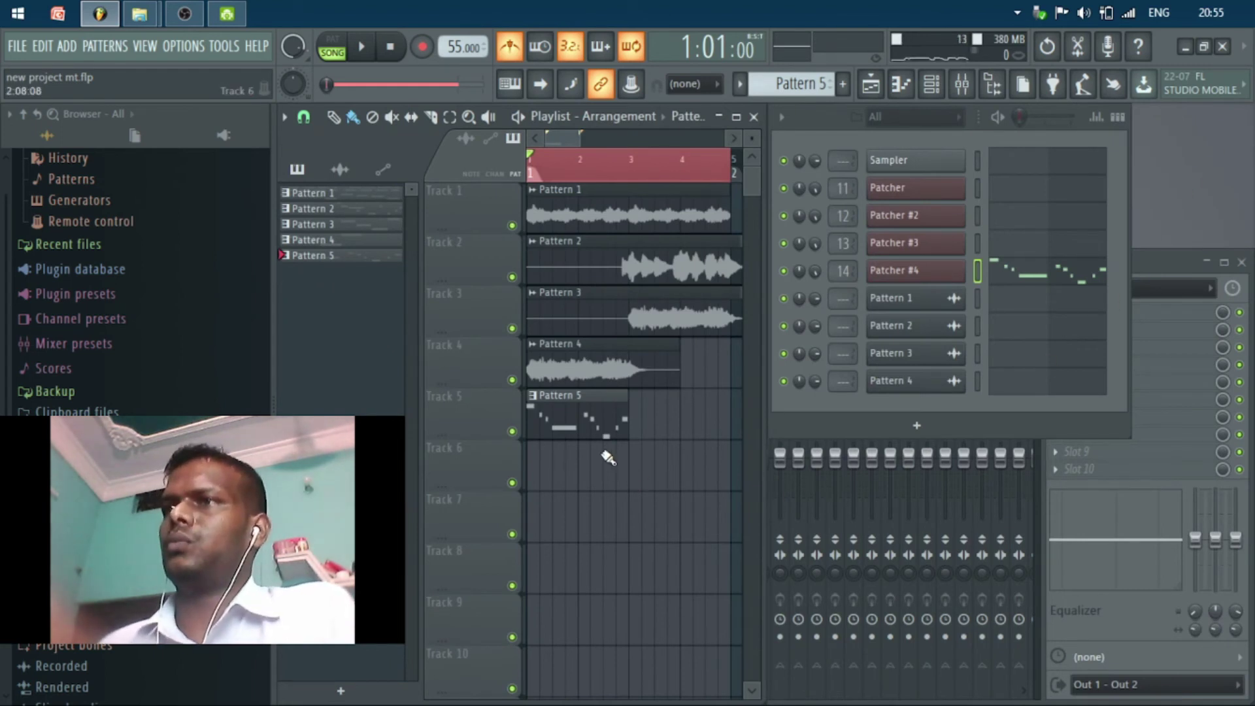
# - Render Pattern 5 to audio in place of its playlist clip on Track 5 and return to the pattern list
pyautogui.rightClick(370, 263)
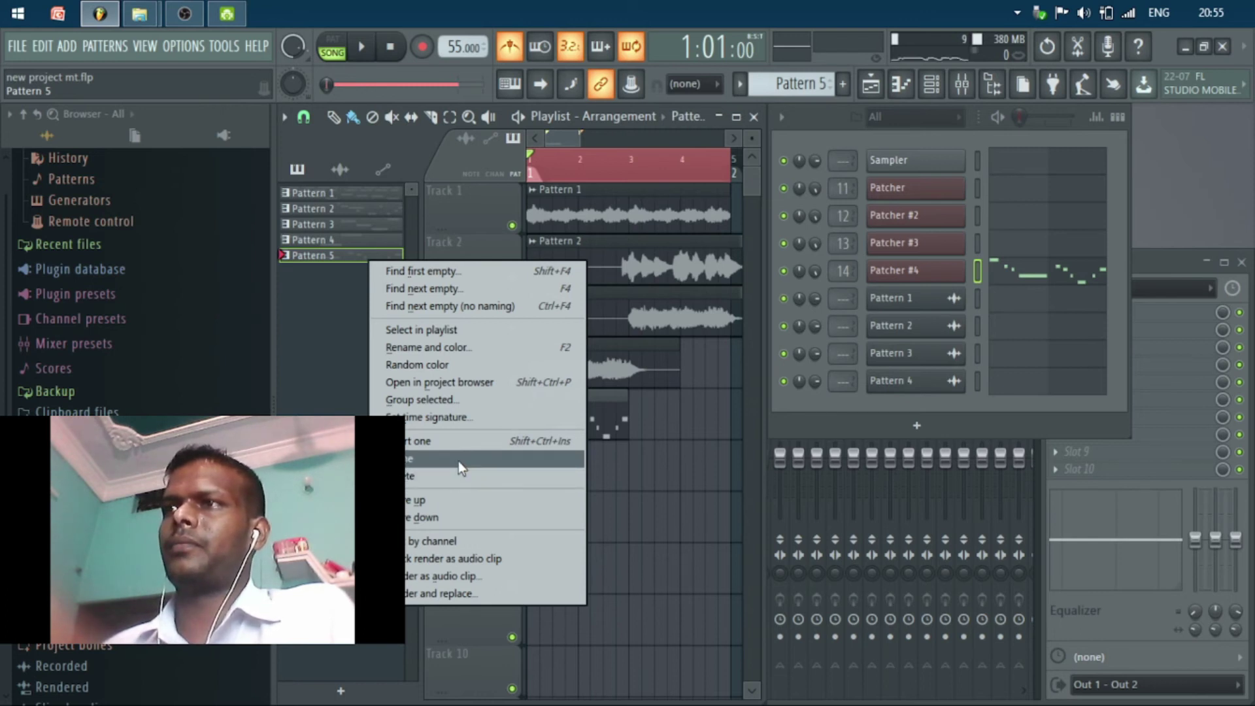
pyautogui.click(448, 591)
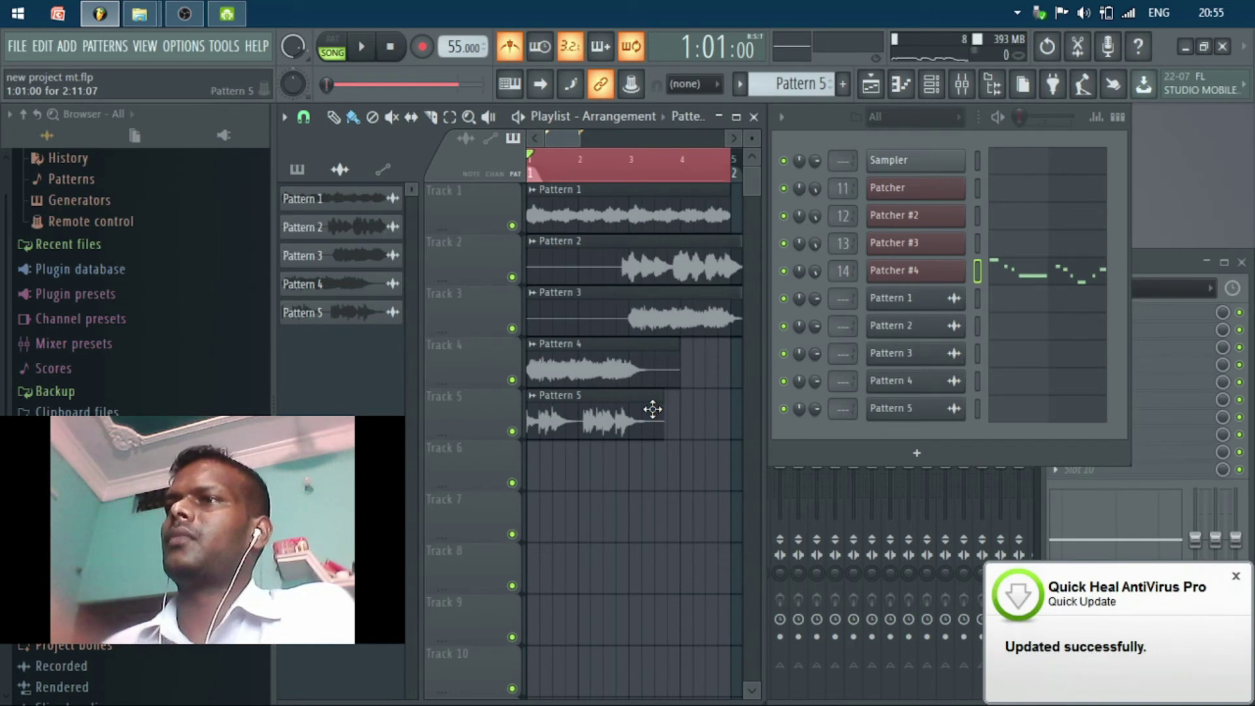
pyautogui.click(298, 169)
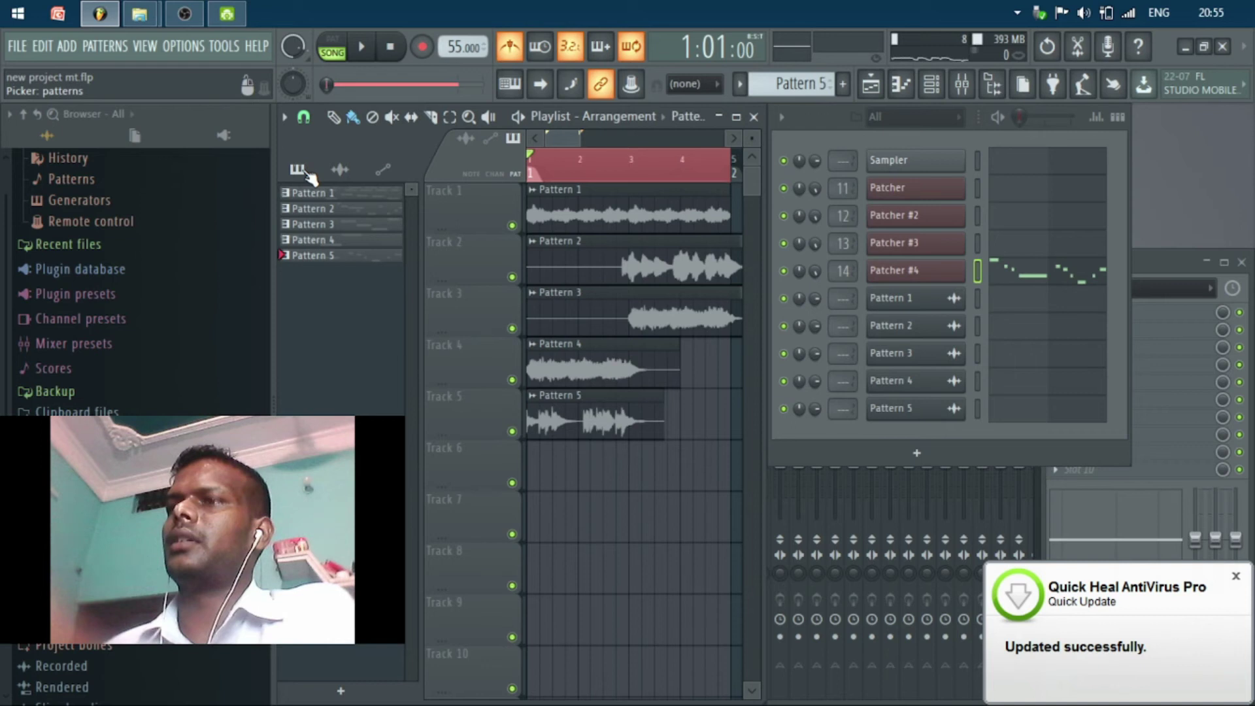
# - Clone the Patcher #4 channel and route the copy, Patcher #5, to mixer track 15
pyautogui.rightClick(927, 271)
pyautogui.click(971, 431)
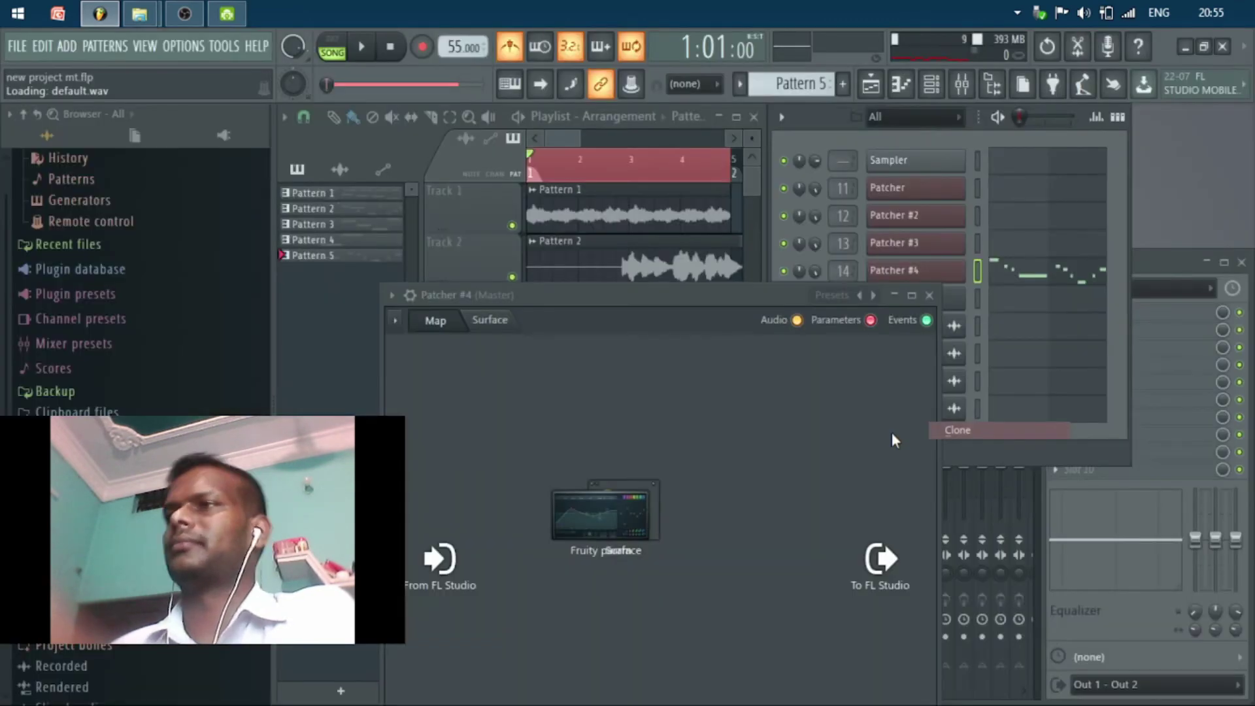
pyautogui.click(929, 296)
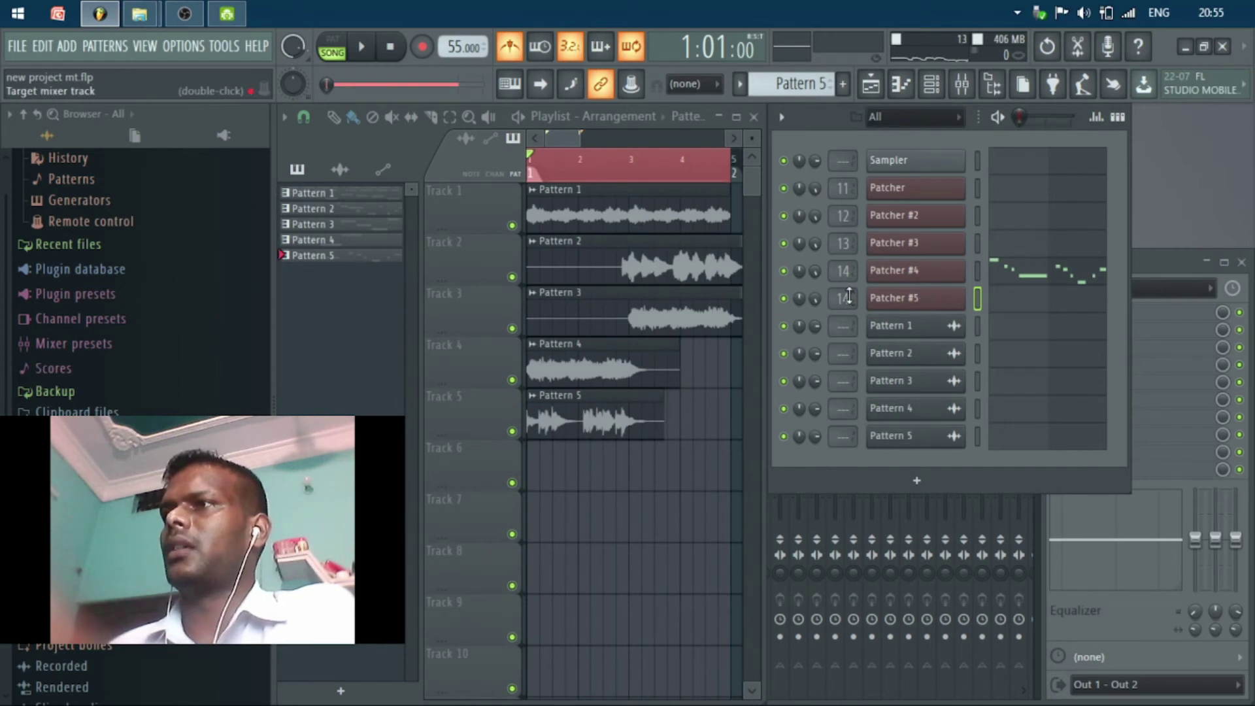
pyautogui.scroll(1, 849, 296)
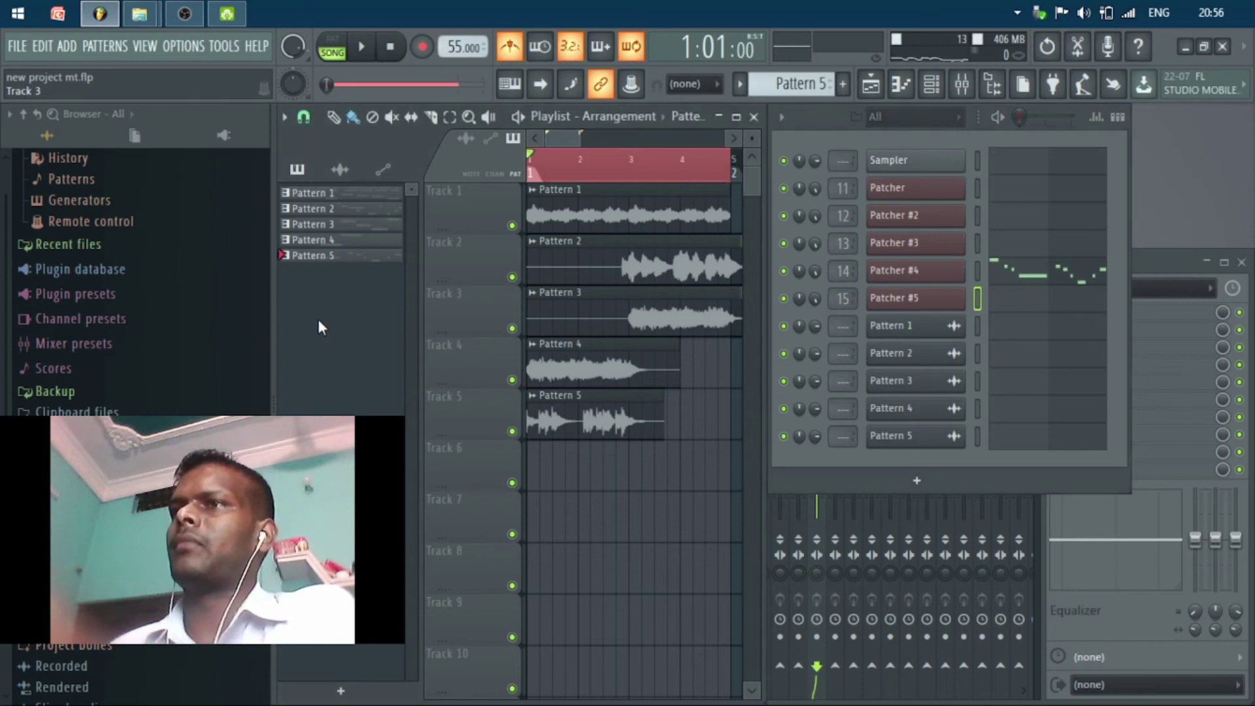
# - Create an empty Pattern 6 and rehearse a melody with Patcher #5 over the looping arrangement
pyautogui.press('F4')
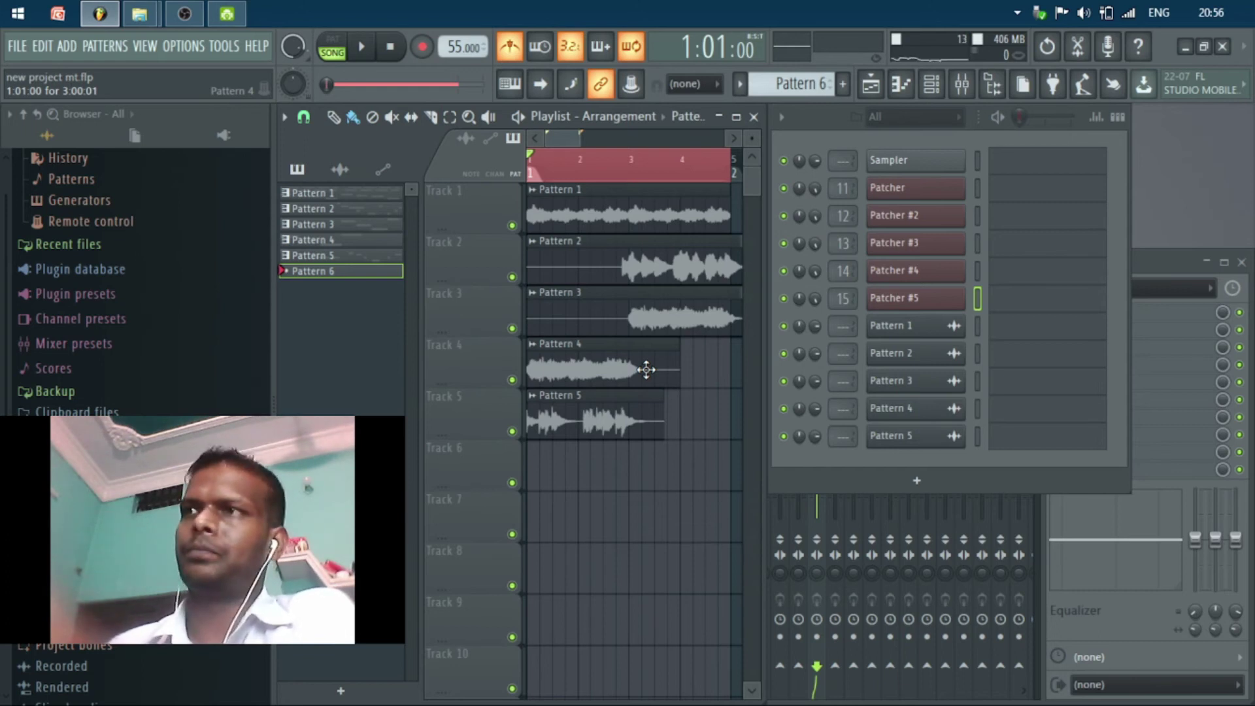
pyautogui.press('space')
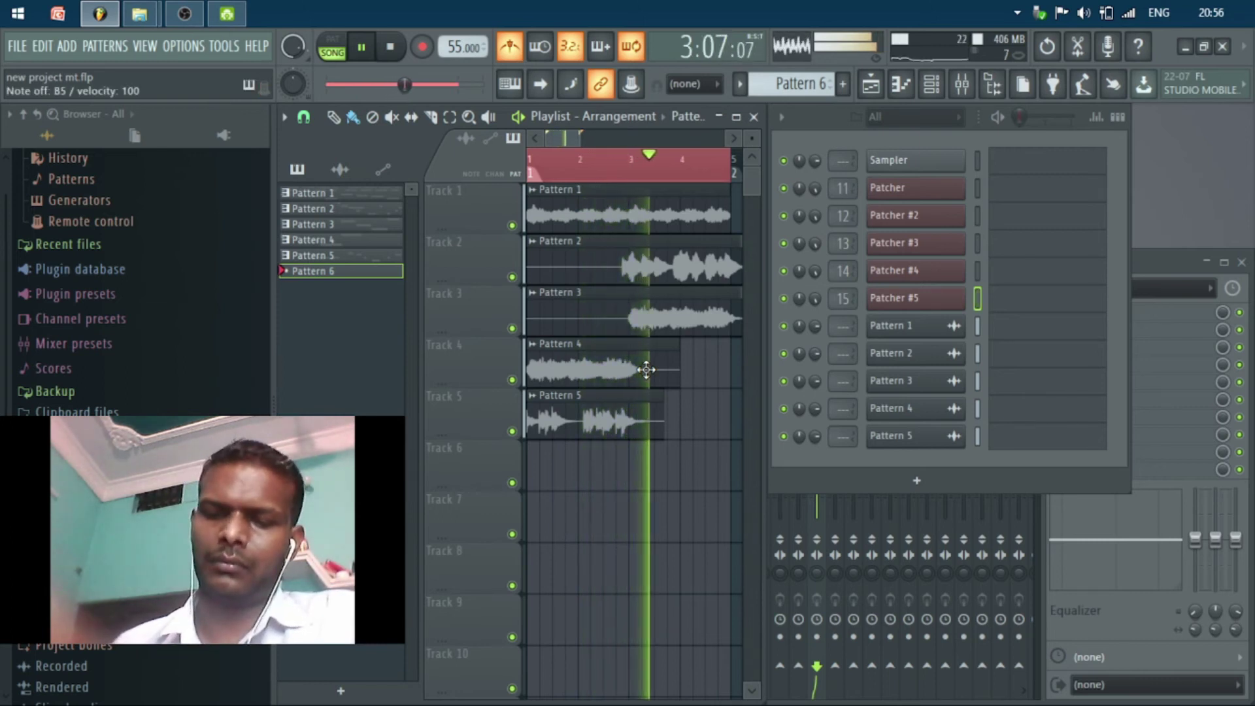
pyautogui.press('space')
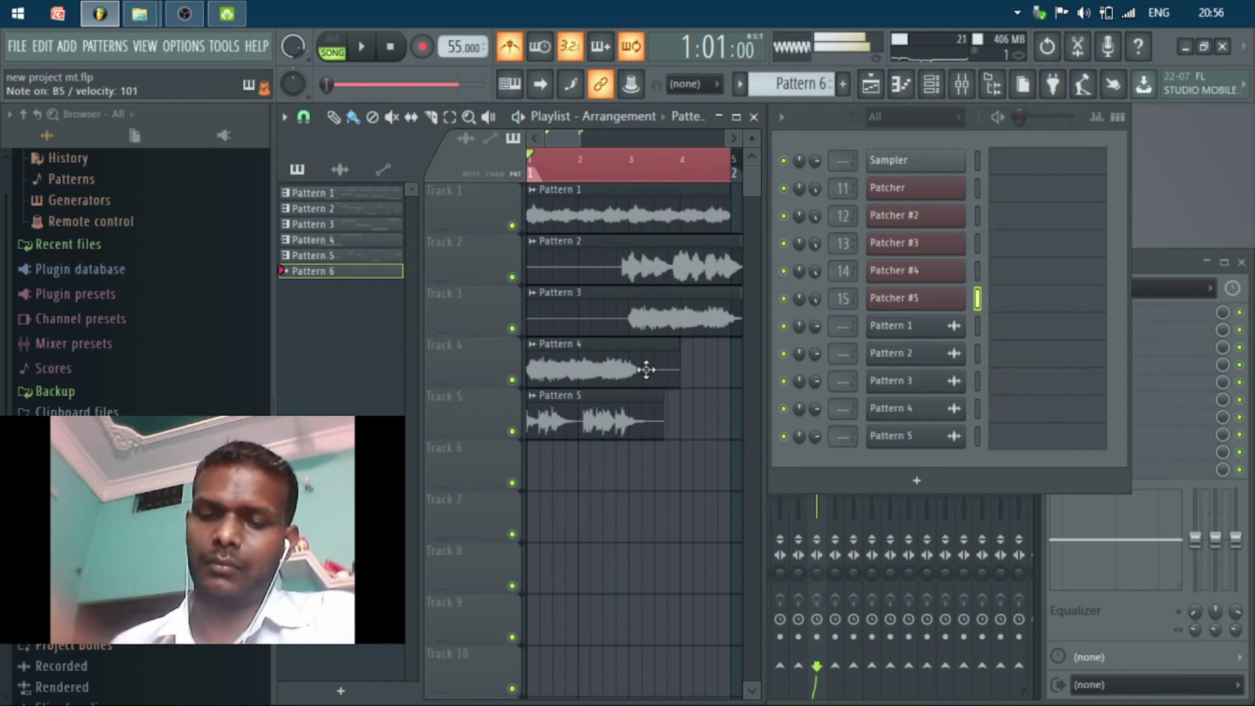
# - Rehearse with Patcher #5 over the arrangement, try to record a melody take into Pattern 6, and undo the recording
pyautogui.press('space')
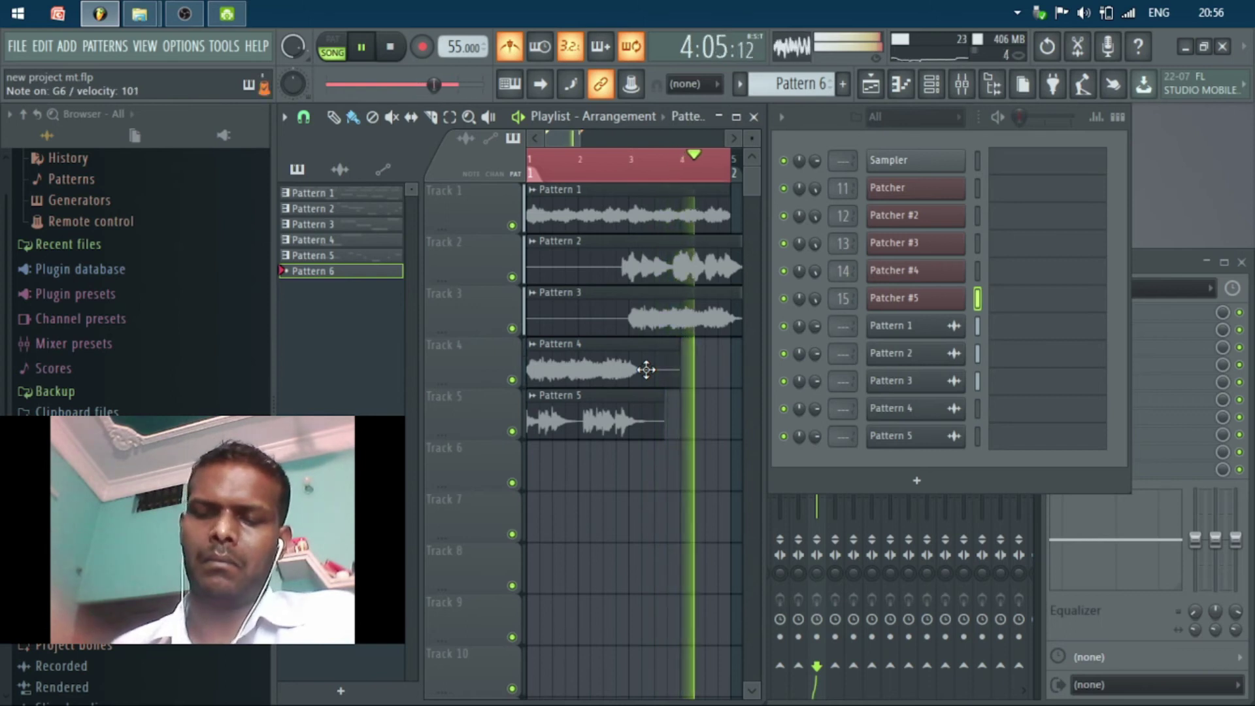
pyautogui.press('space')
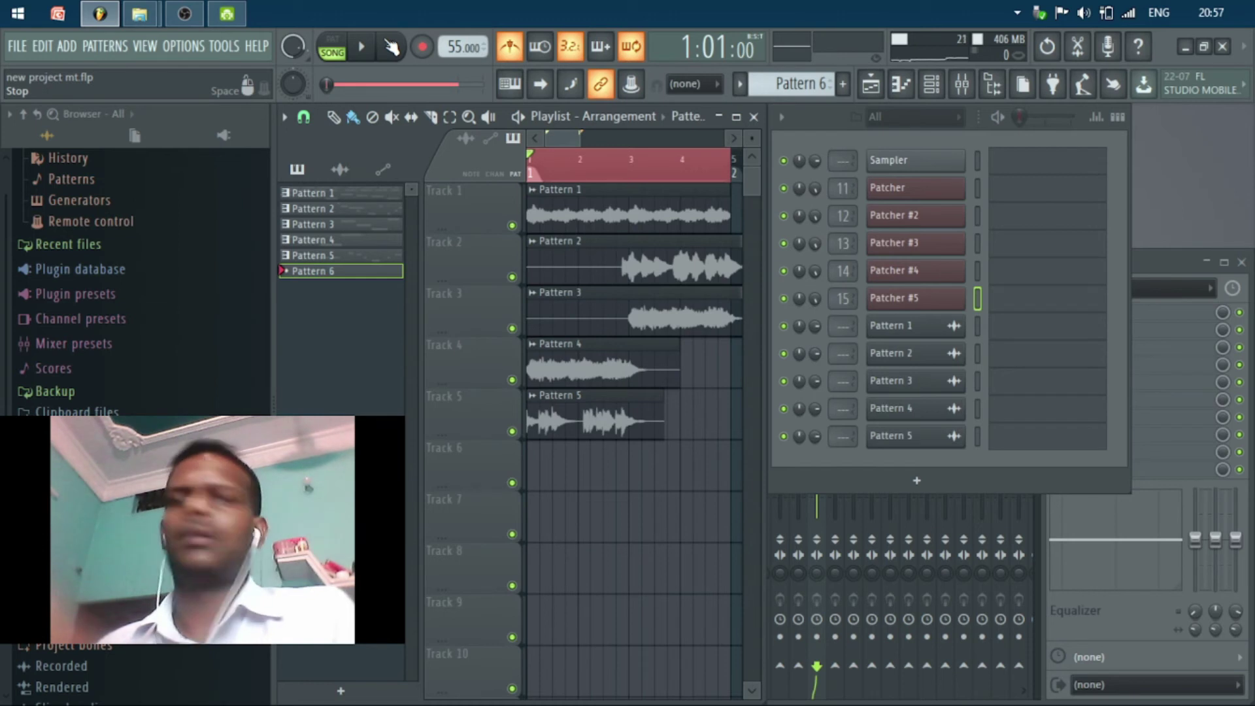
pyautogui.press('r')
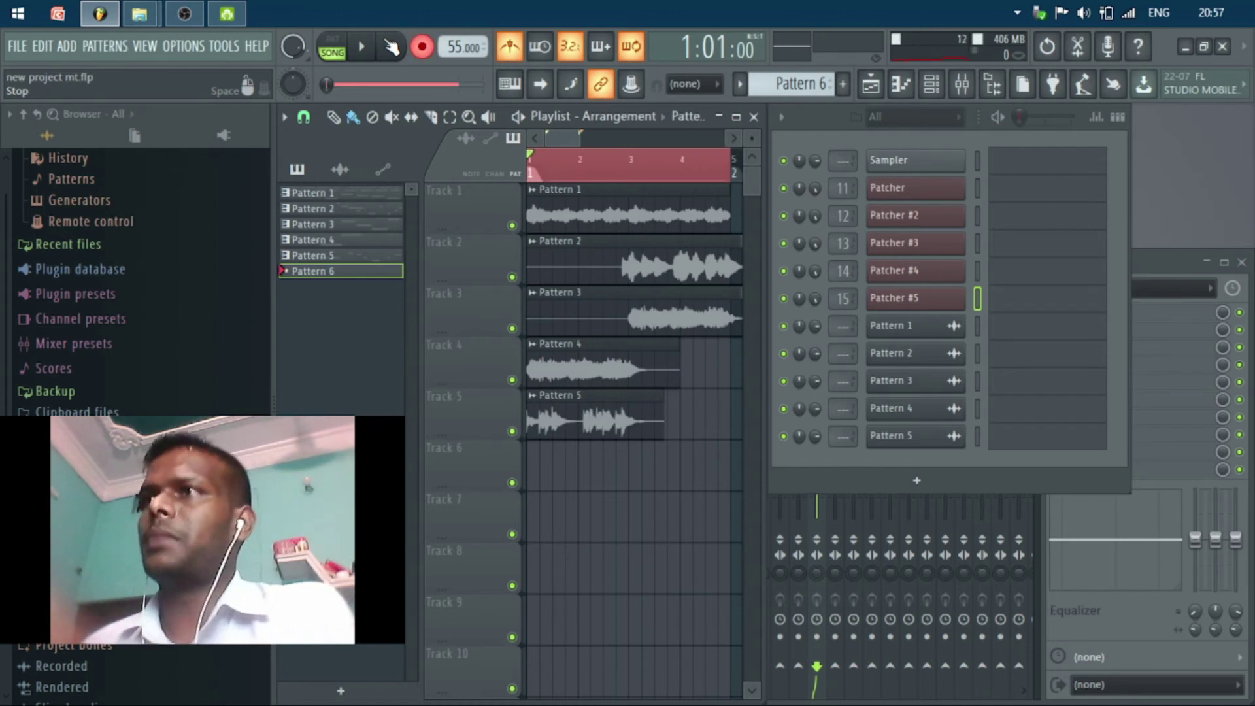
pyautogui.press('space')
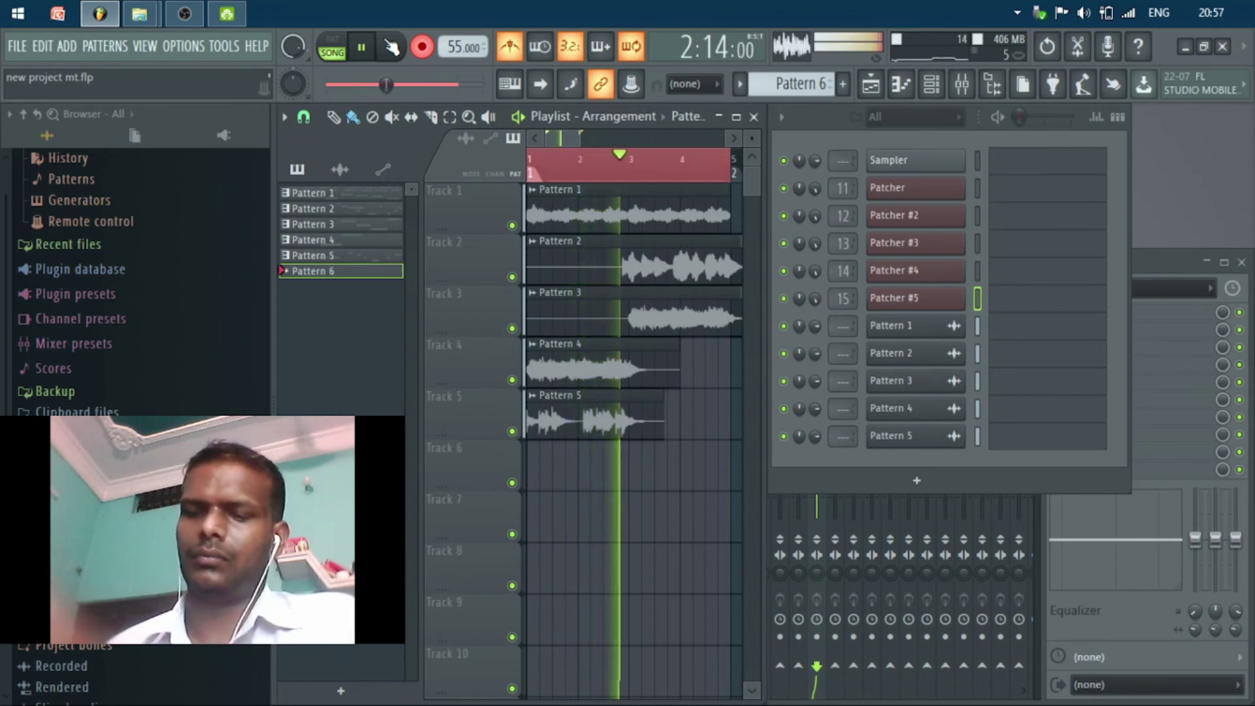
pyautogui.press('space')
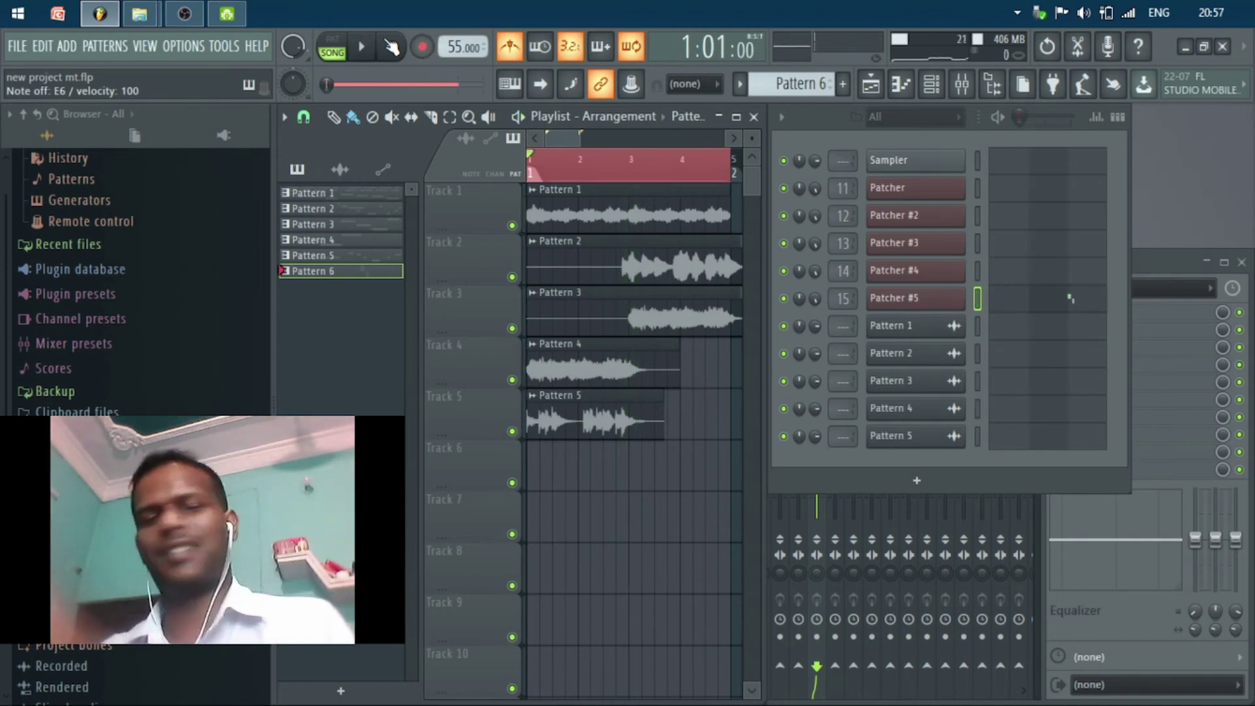
pyautogui.hotkey('ctrl', 'z')
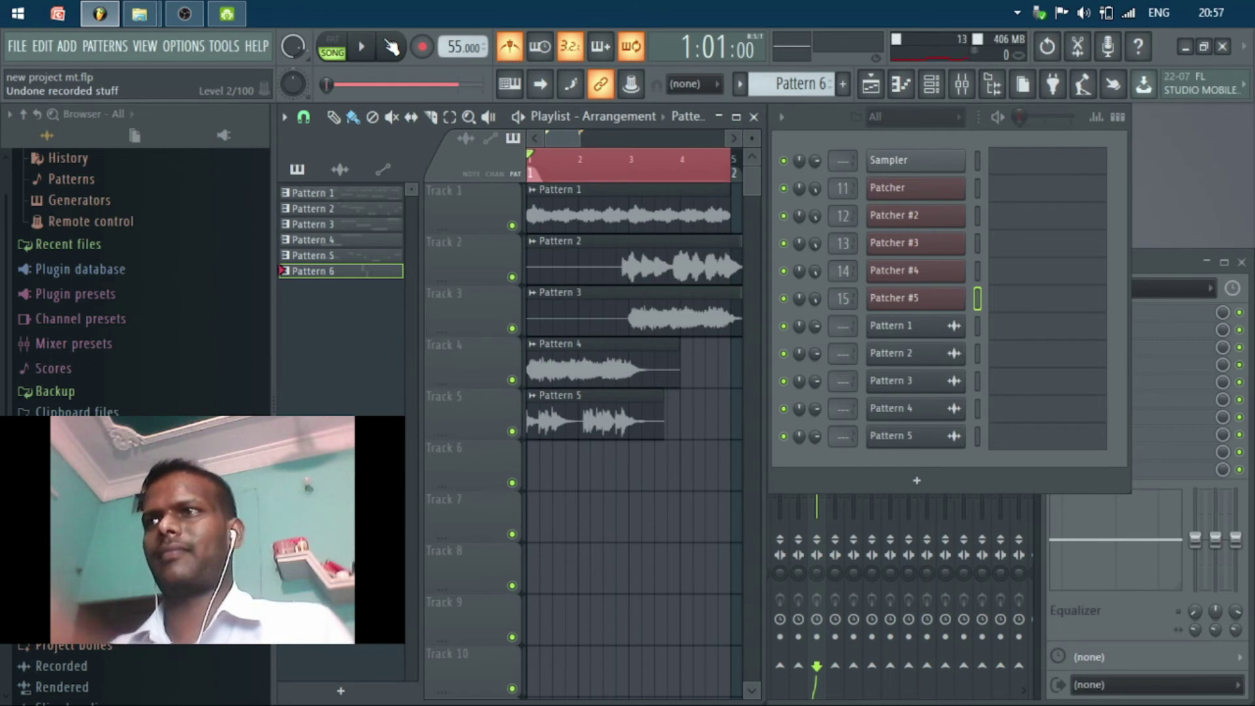
pyautogui.click(592, 483)
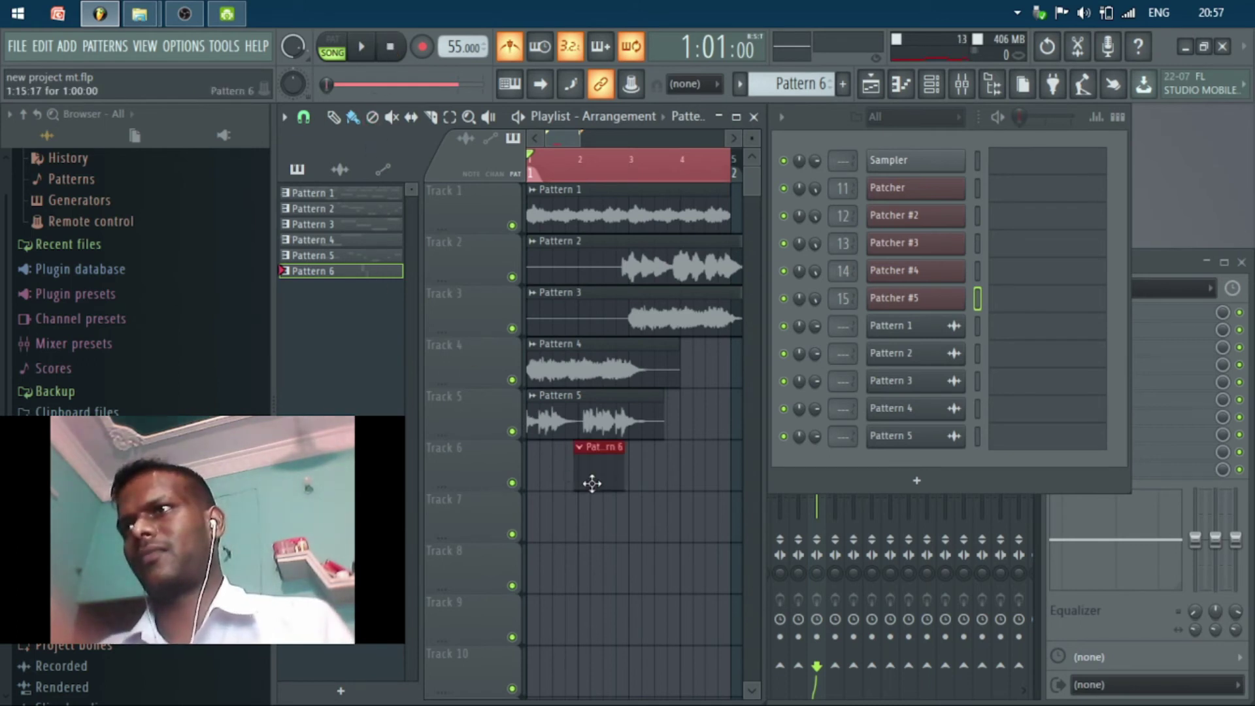
pyautogui.moveTo(598, 482); pyautogui.dragTo(448, 477)
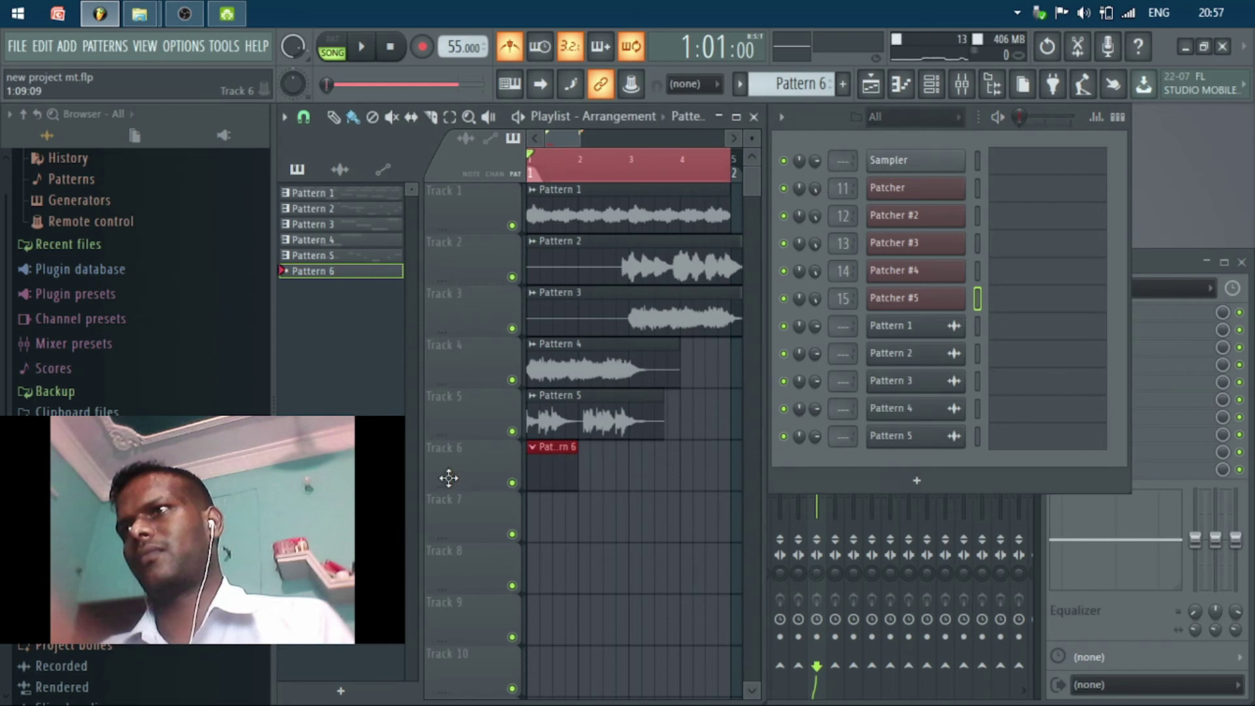
pyautogui.rightClick(568, 477)
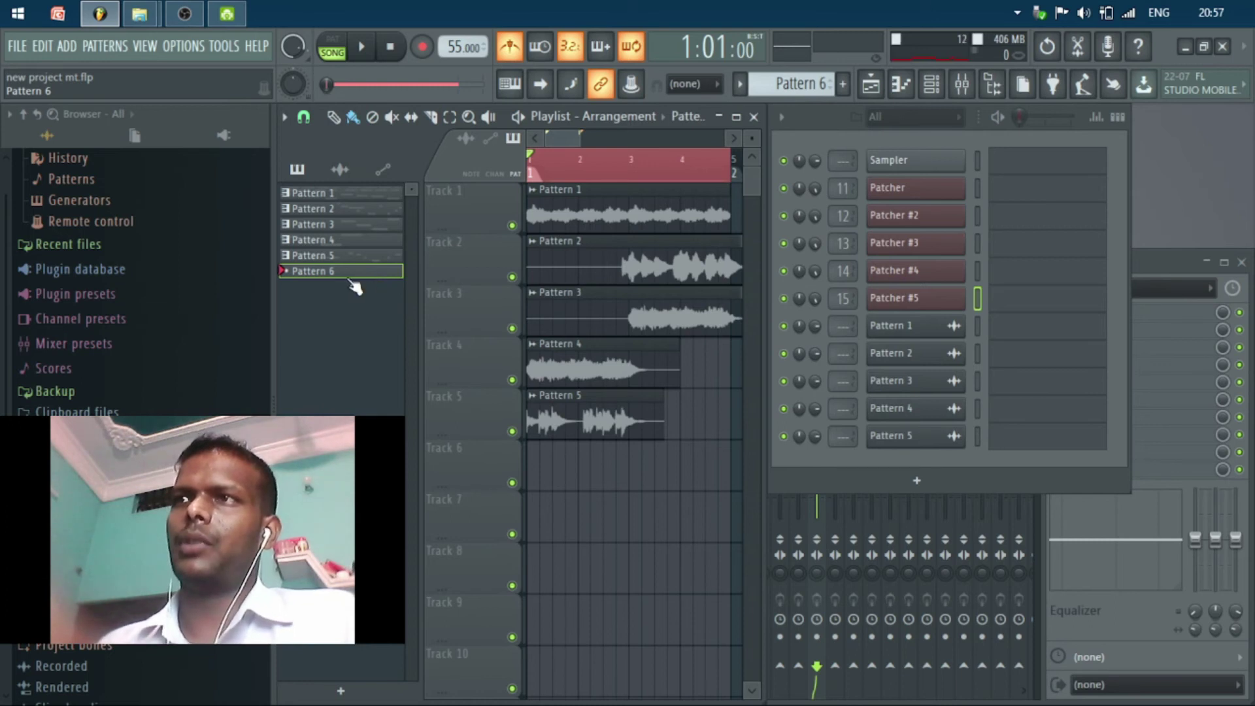
pyautogui.click(560, 473)
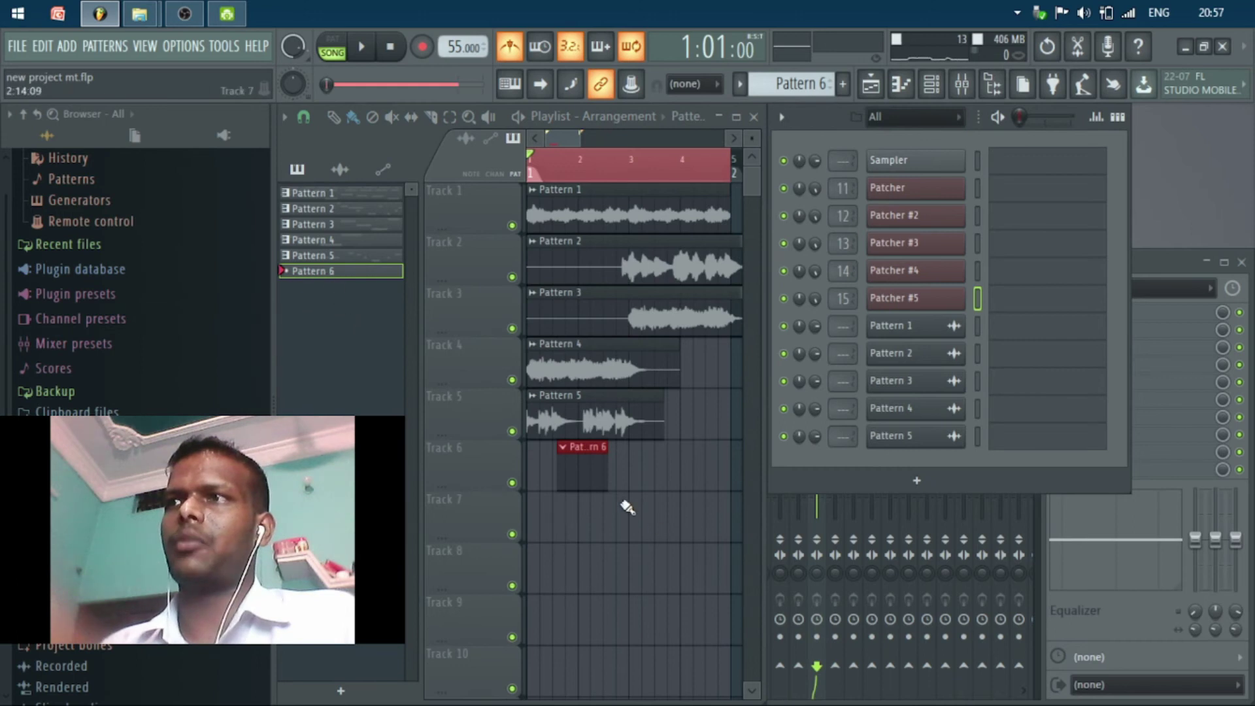
pyautogui.rightClick(583, 473)
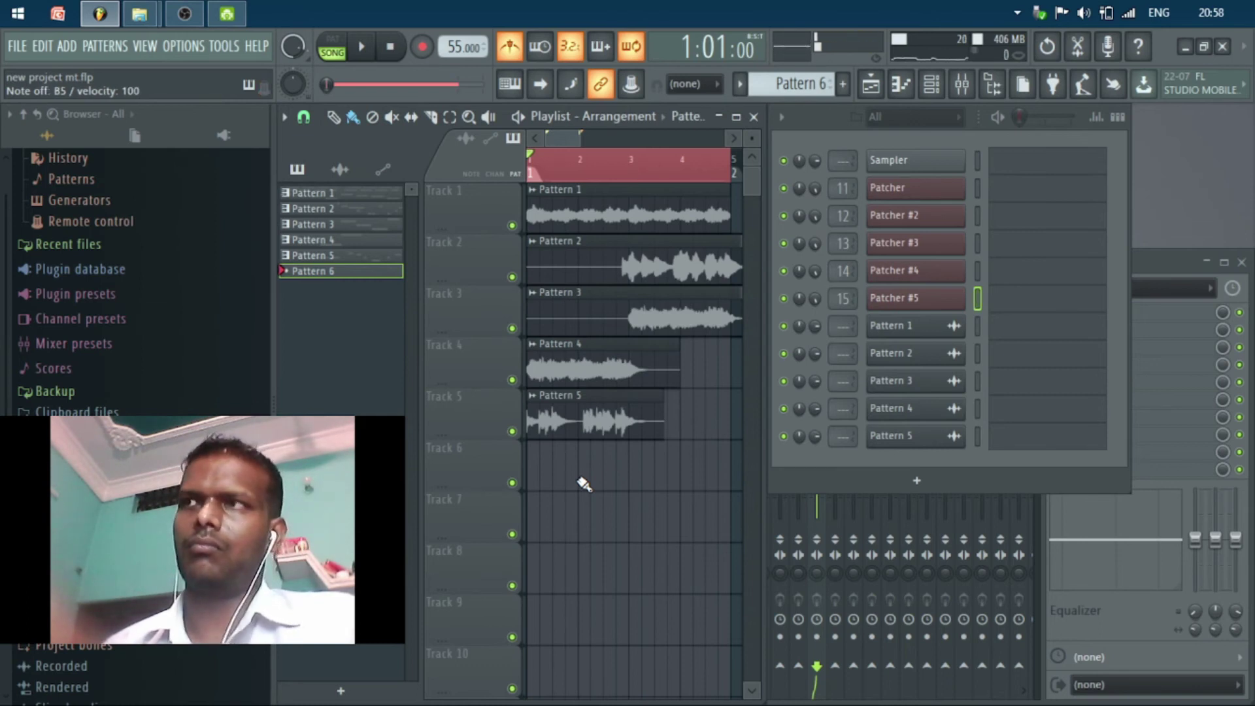
# - Record the Patcher #5 melody into Pattern 6 across bars 3 and 4 and place the pattern at the start of Track 6
pyautogui.press('space')
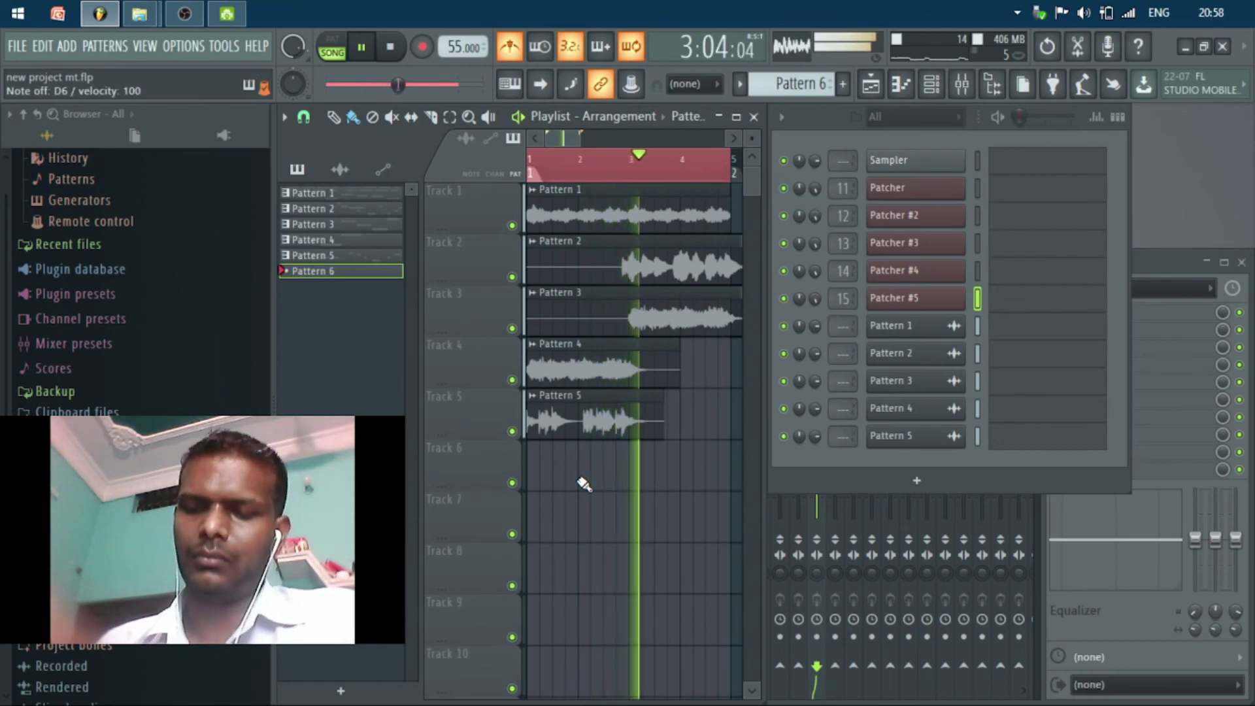
pyautogui.press('space')
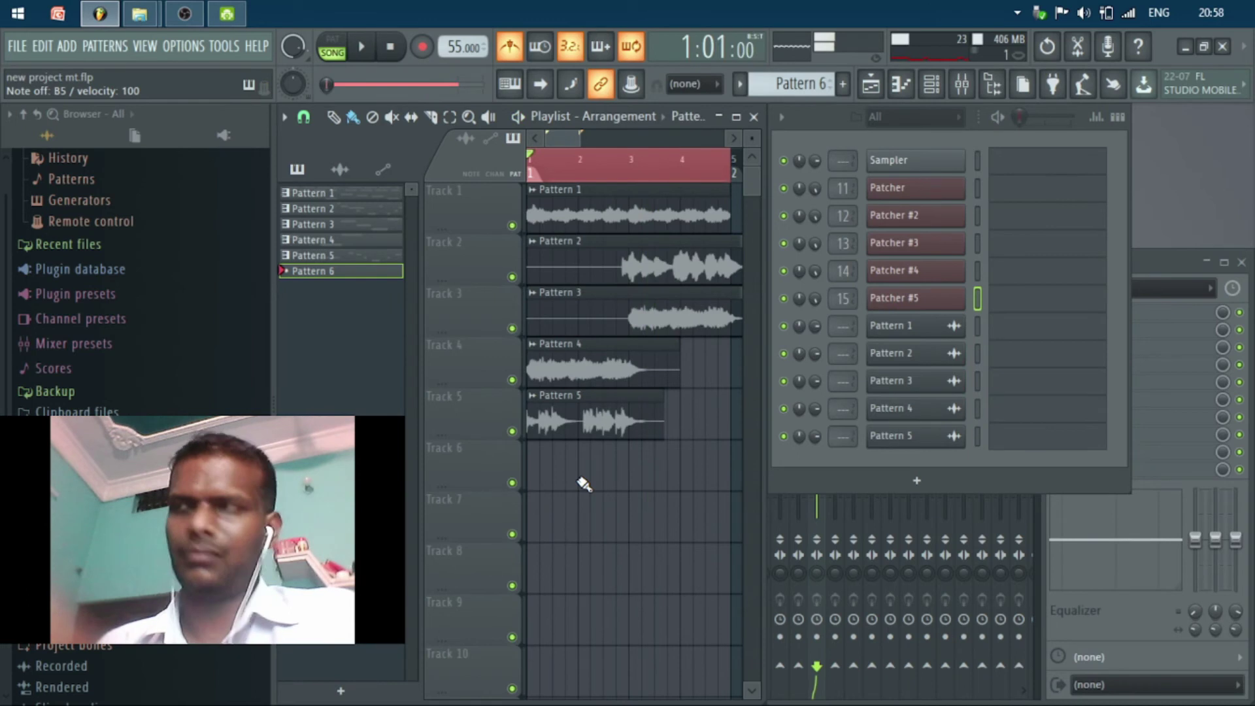
pyautogui.press('space')
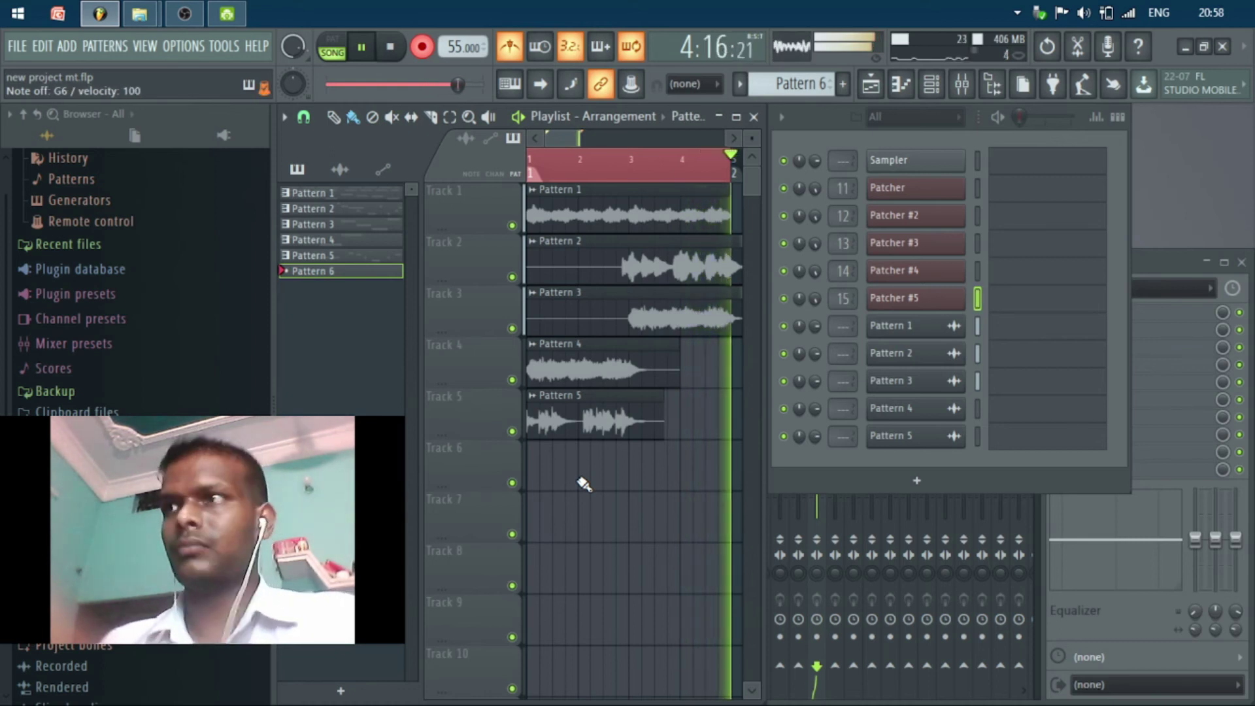
pyautogui.click(577, 480)
pyautogui.press('space')
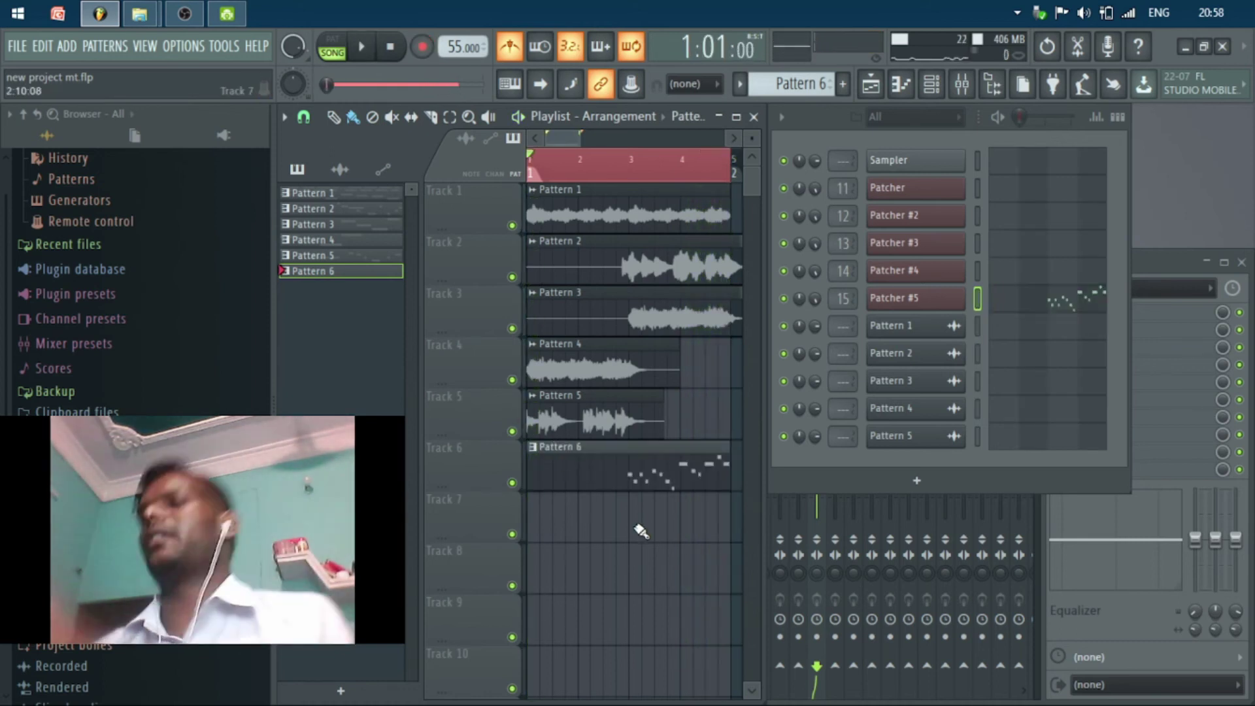
# - Quantize all Patcher #5 notes of Pattern 6 in the piano roll and return to the playlist
pyautogui.doubleClick(673, 479)
pyautogui.hotkey('ctrl', 'a')
pyautogui.hotkey('alt', 'q')
pyautogui.press('Return')
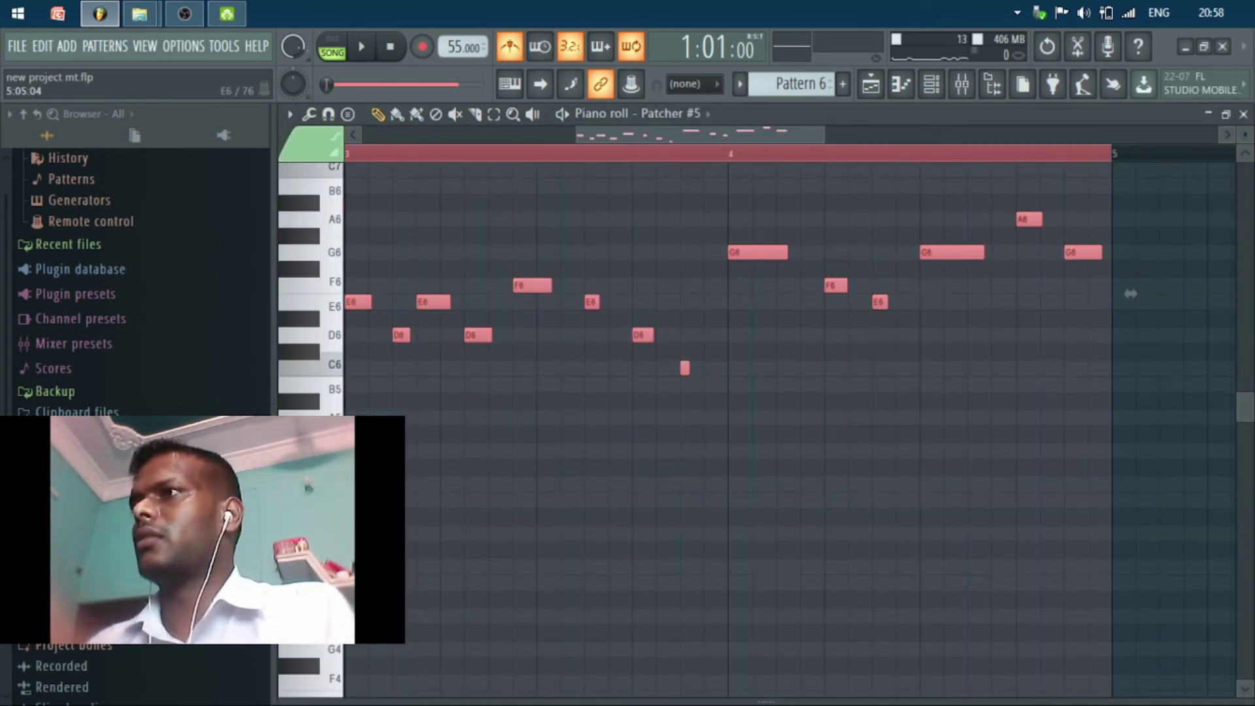
pyautogui.click(1244, 115)
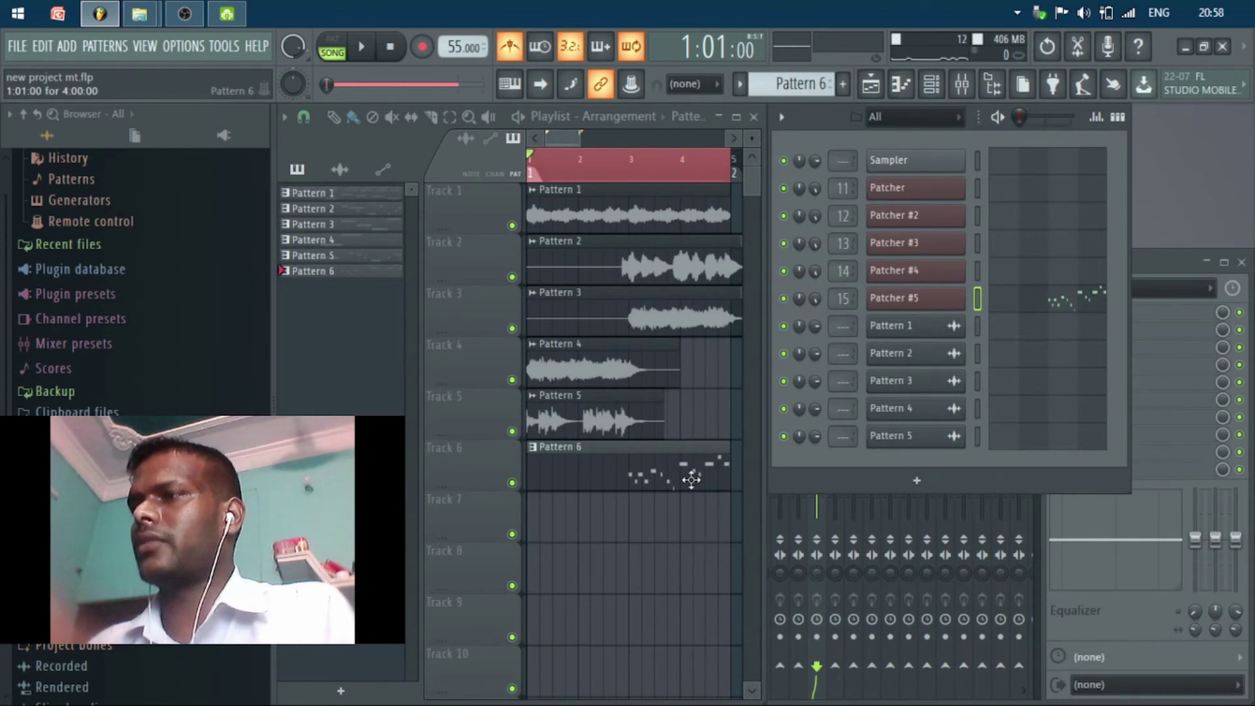
# - Examine the quantized Pattern 6 notes in the piano roll up to the end of bar 4
pyautogui.doubleClick(664, 482)
pyautogui.moveTo(597, 133); pyautogui.dragTo(824, 133)
pyautogui.moveTo(725, 128); pyautogui.dragTo(5, 60)
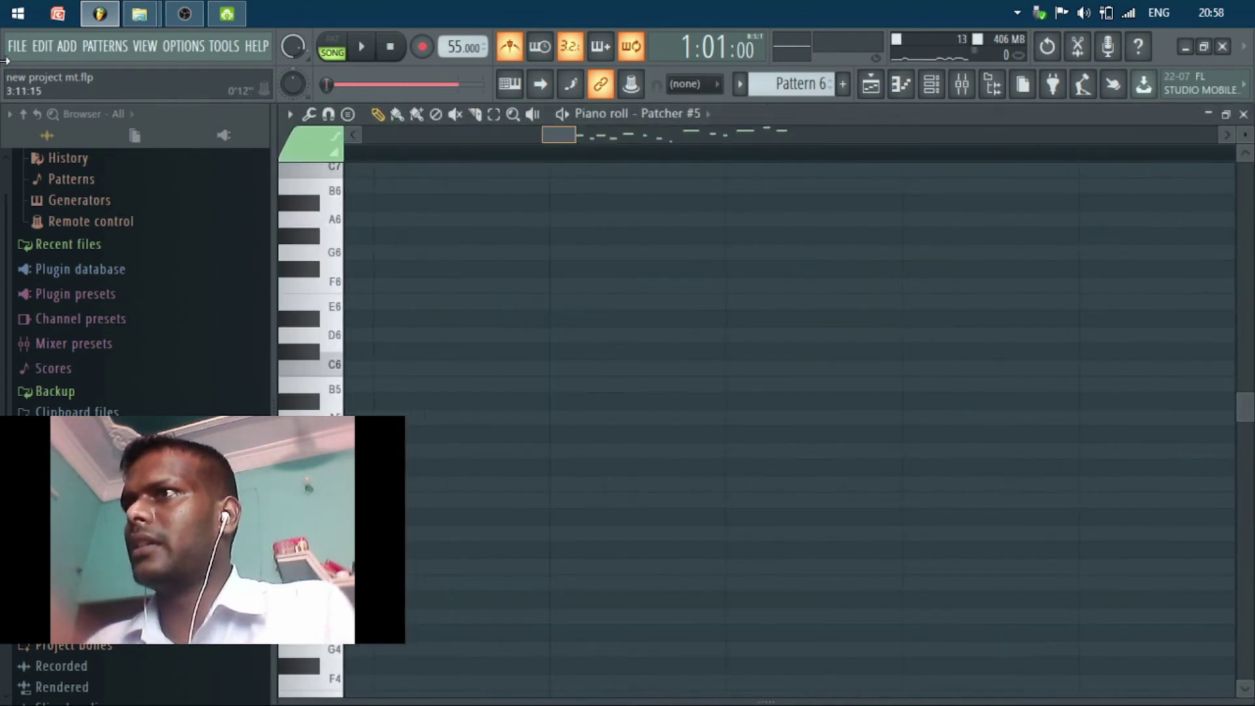
pyautogui.moveTo(566, 143); pyautogui.dragTo(785, 173)
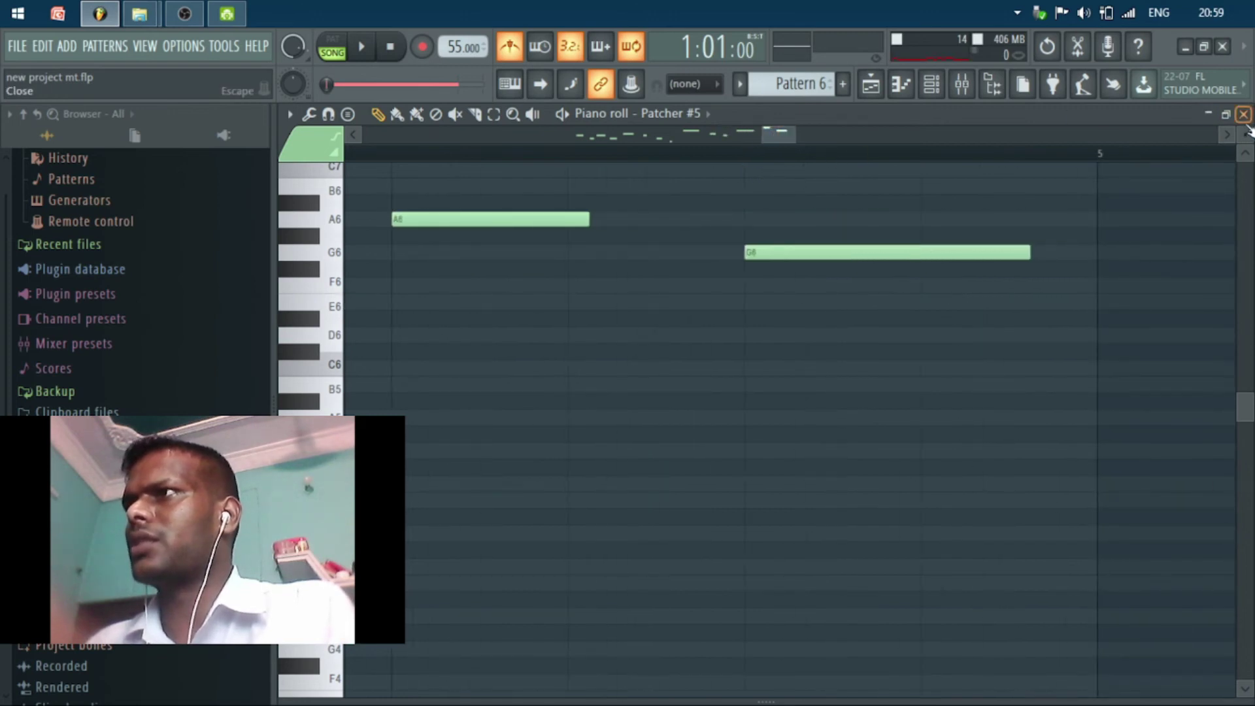
pyautogui.click(1244, 113)
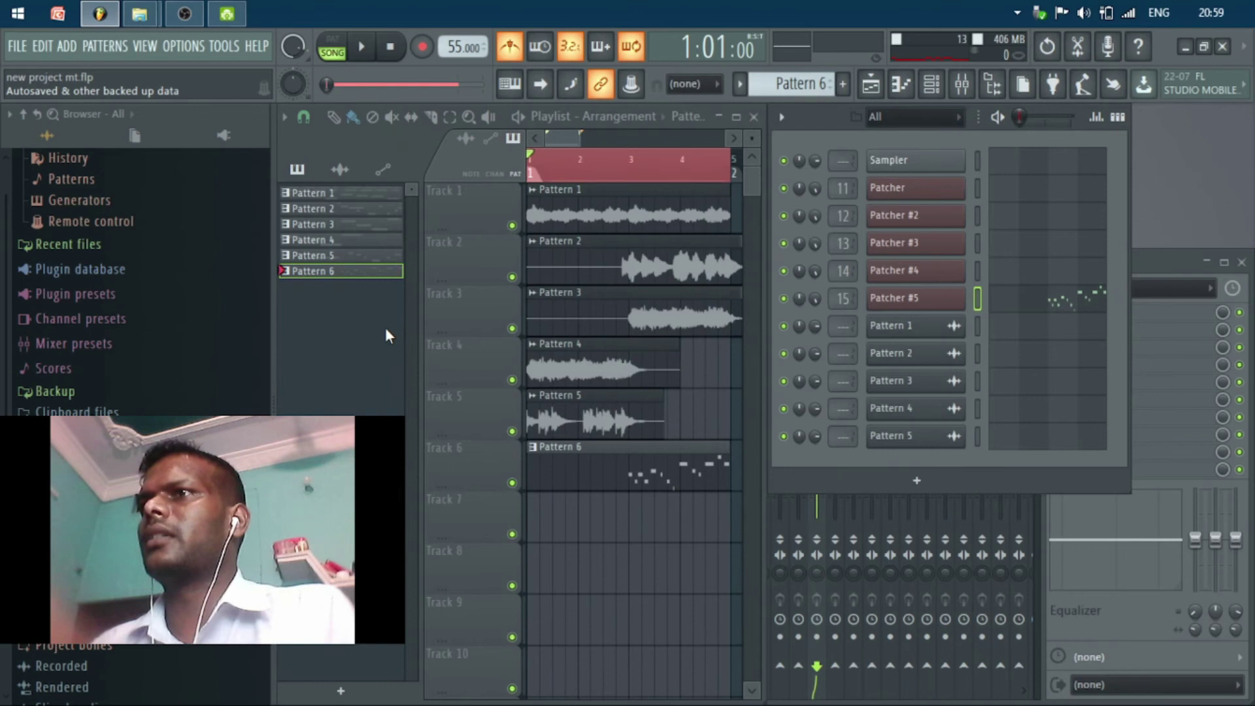
# - Render Pattern 6 to audio in place of its playlist clip on Track 6
pyautogui.rightClick(367, 269)
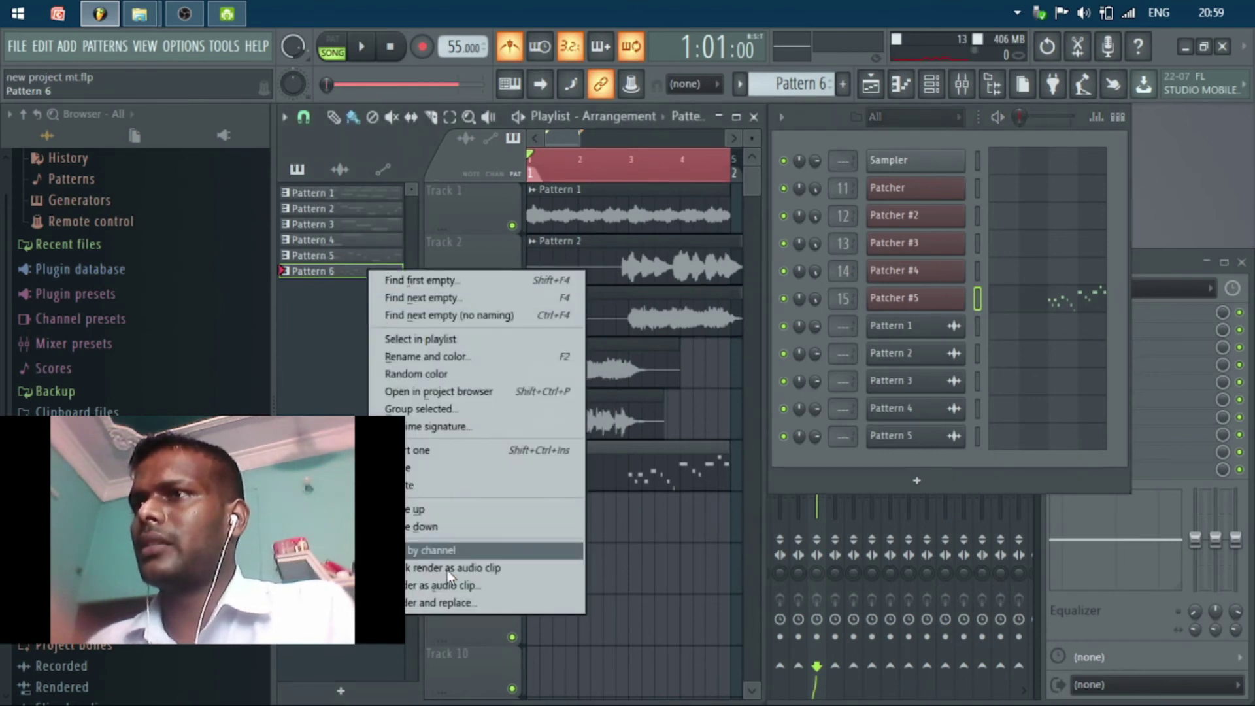
pyautogui.click(450, 606)
pyautogui.press('Return')
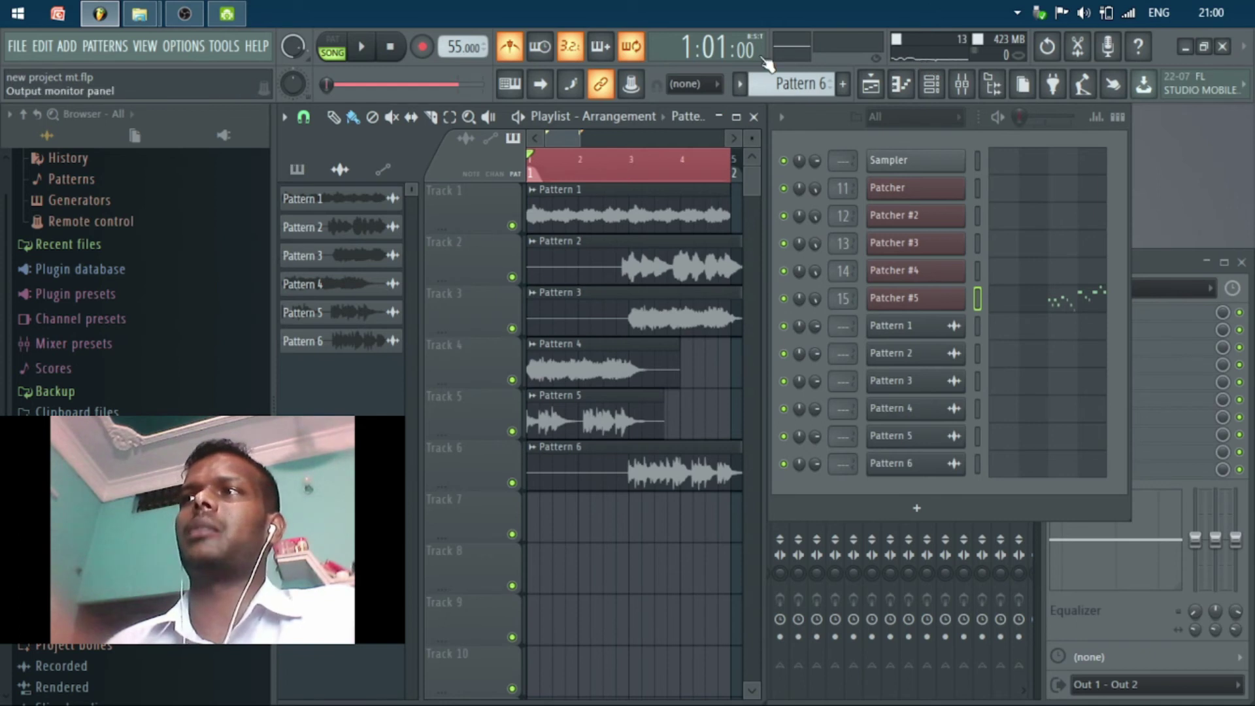
# - Run the macro that switches smart disable on for all plugins
pyautogui.click(222, 47)
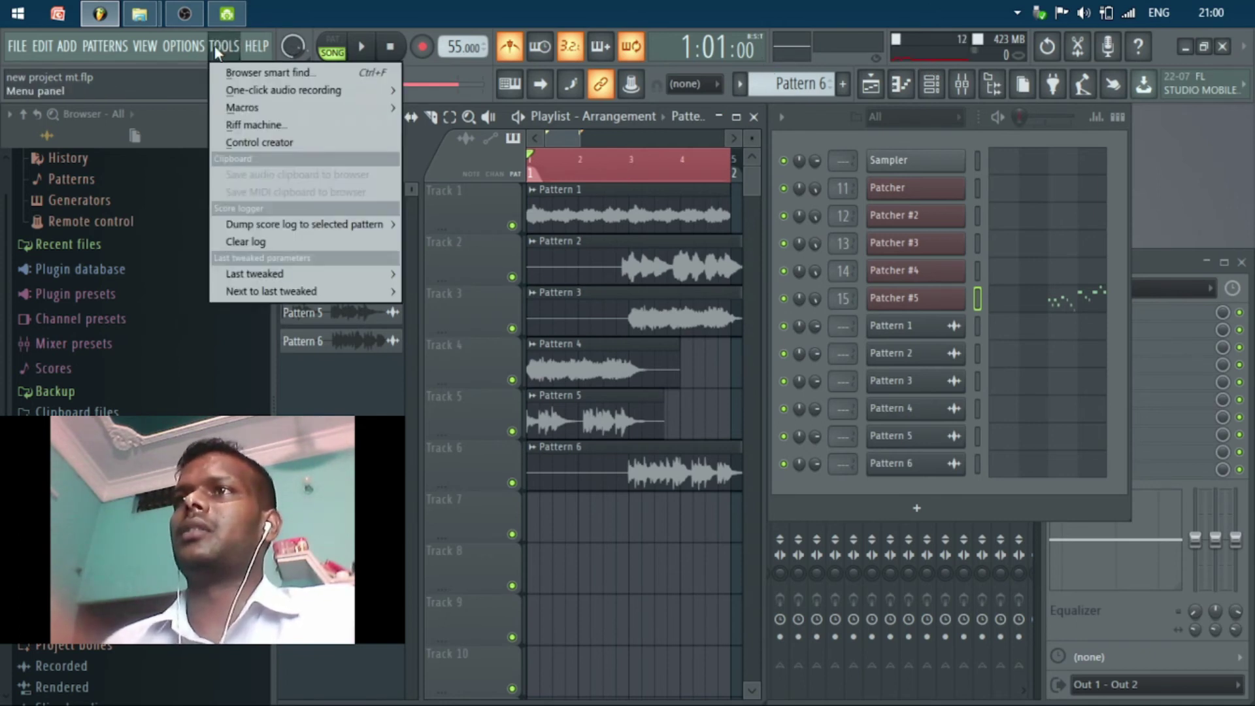
pyautogui.moveTo(249, 104)
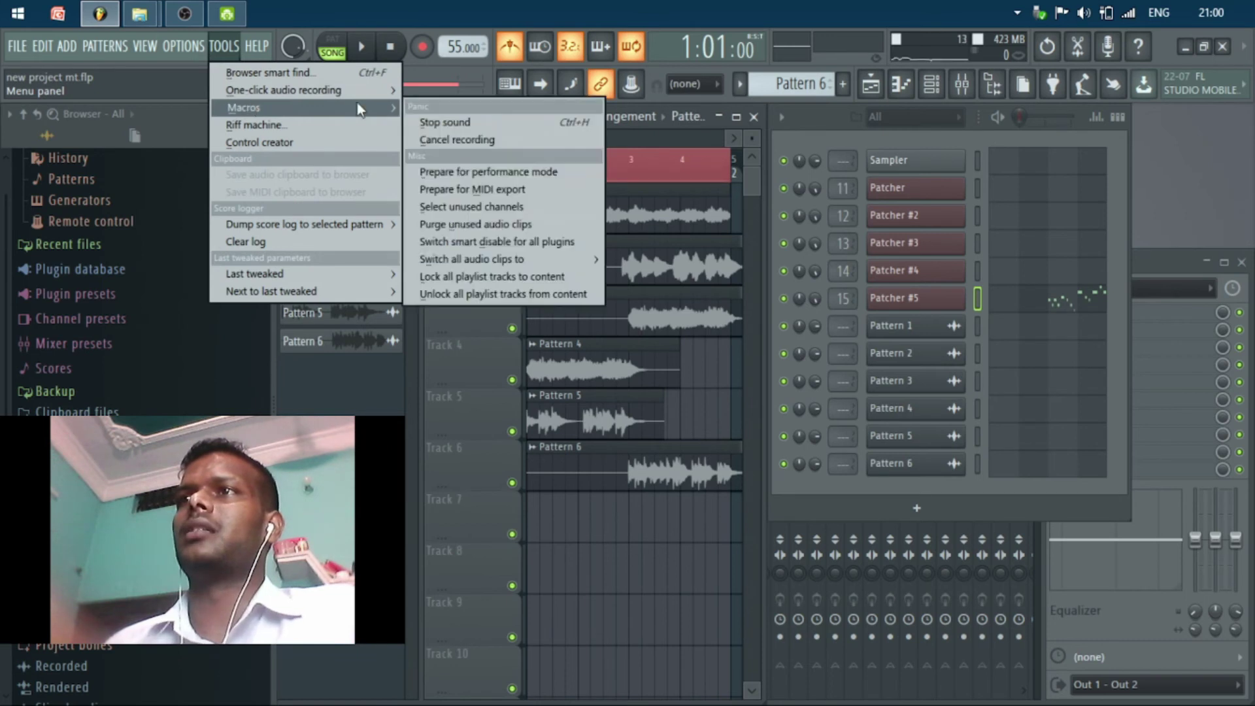
pyautogui.click(520, 242)
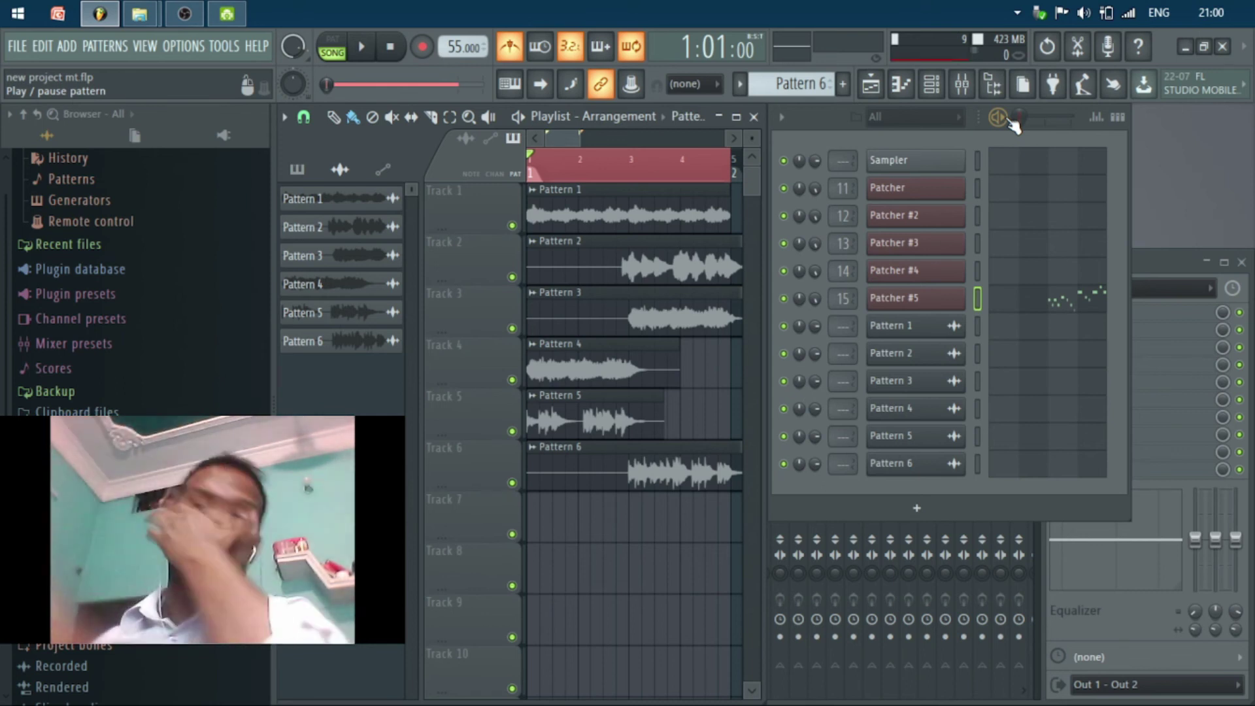
# - Listen to the arrangement from the start and again from just before bar 3 to check the rendered Pattern 6 melody
pyautogui.press('space')
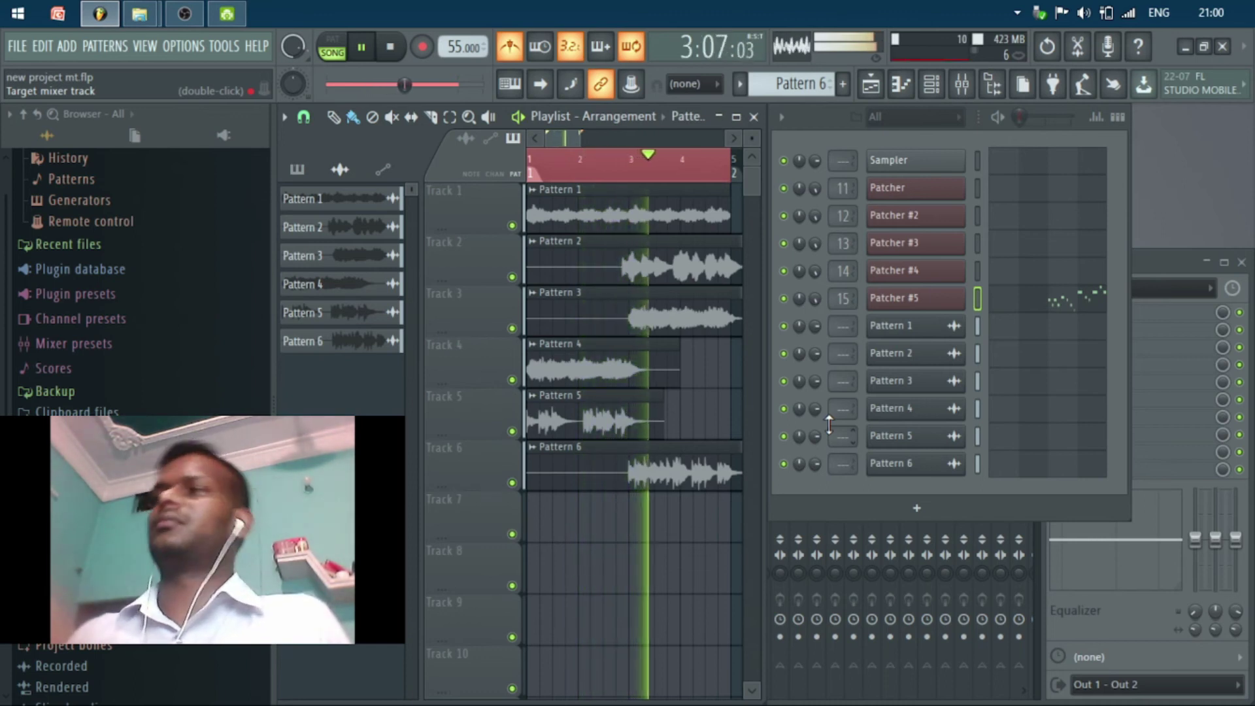
pyautogui.press('space')
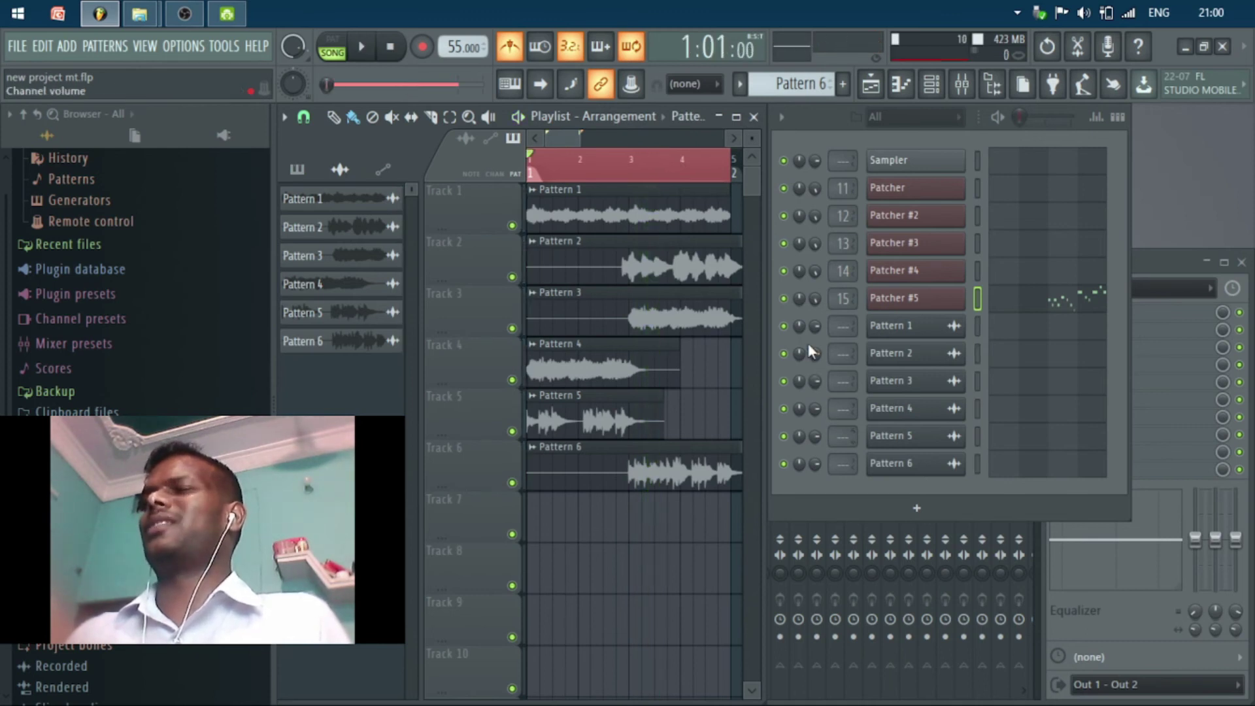
pyautogui.press('space')
pyautogui.press('space')
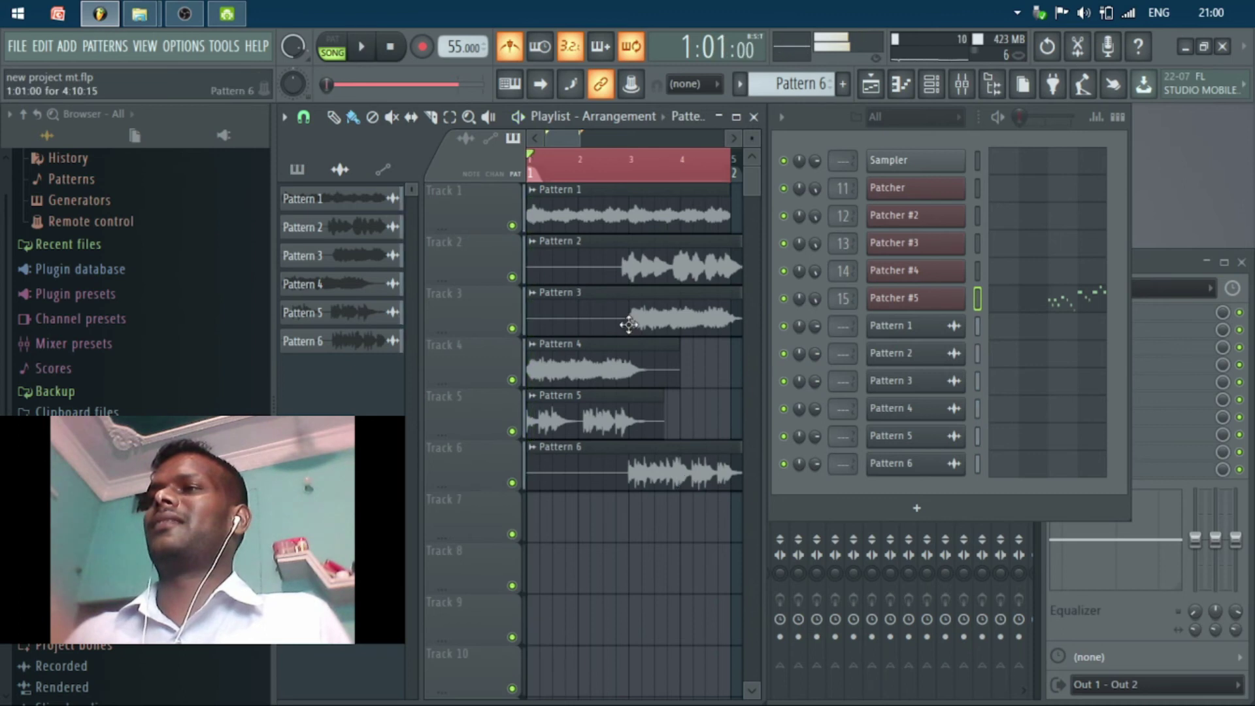
pyautogui.click(629, 173)
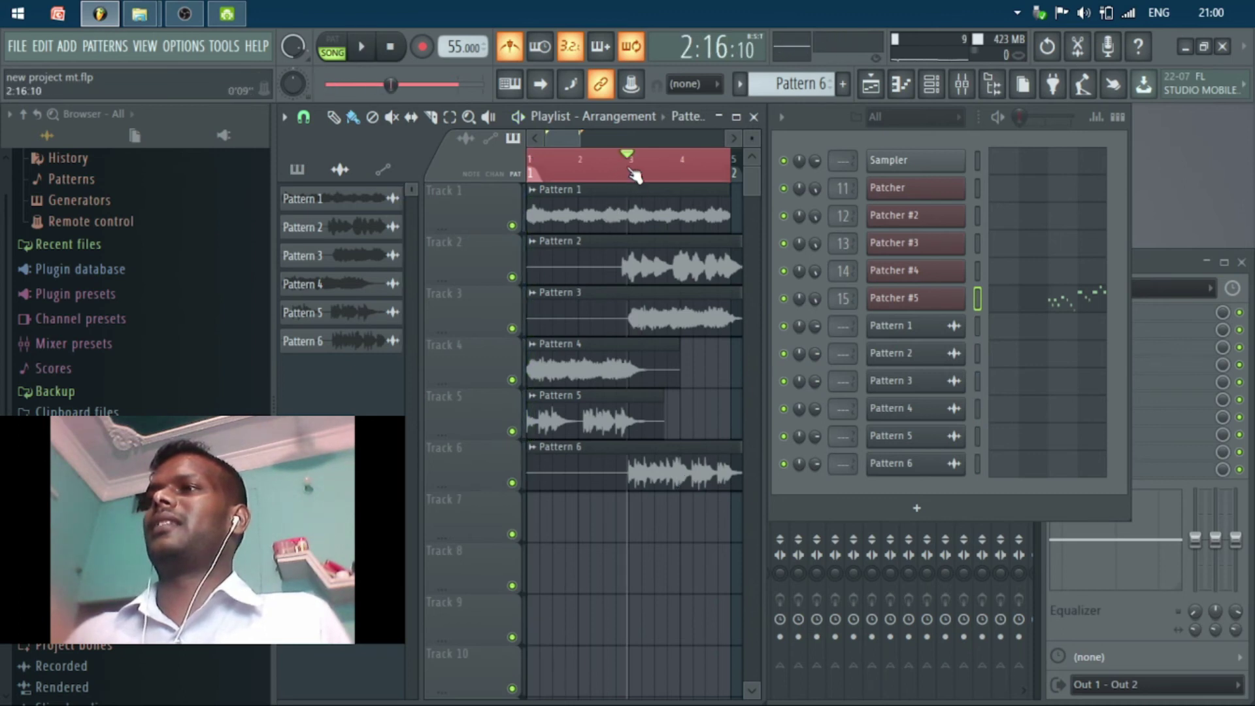
pyautogui.press('space')
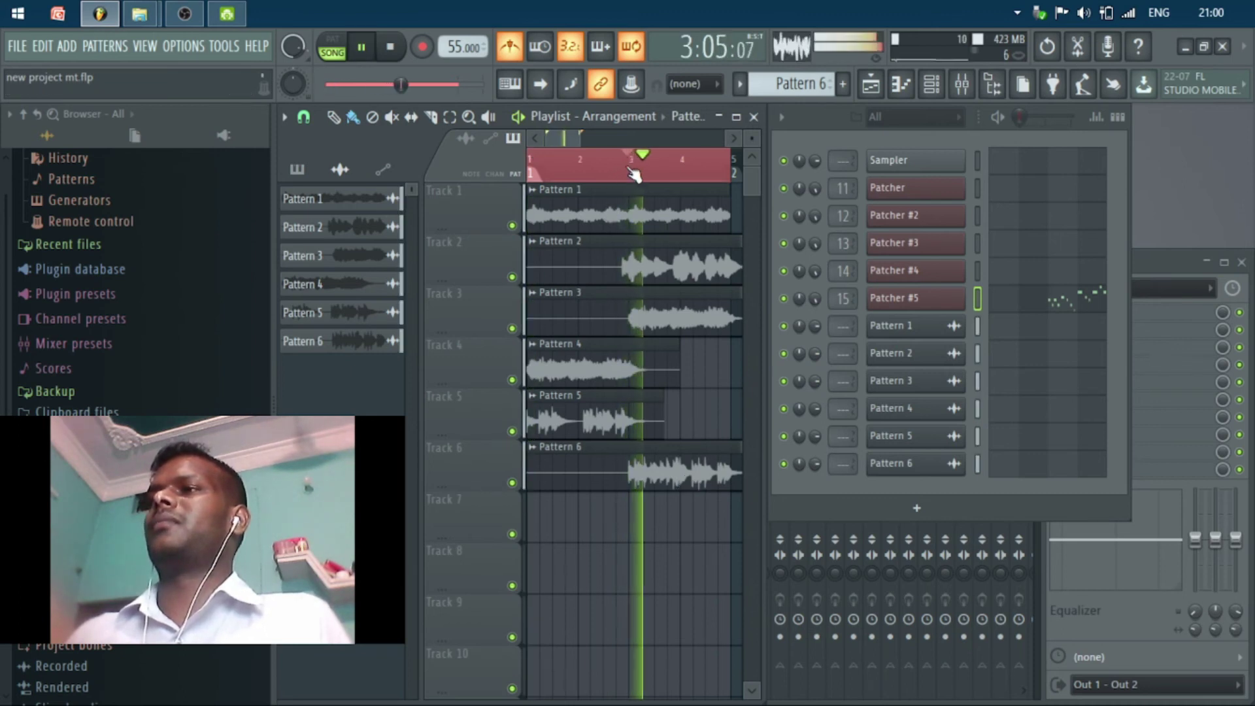
pyautogui.press('space')
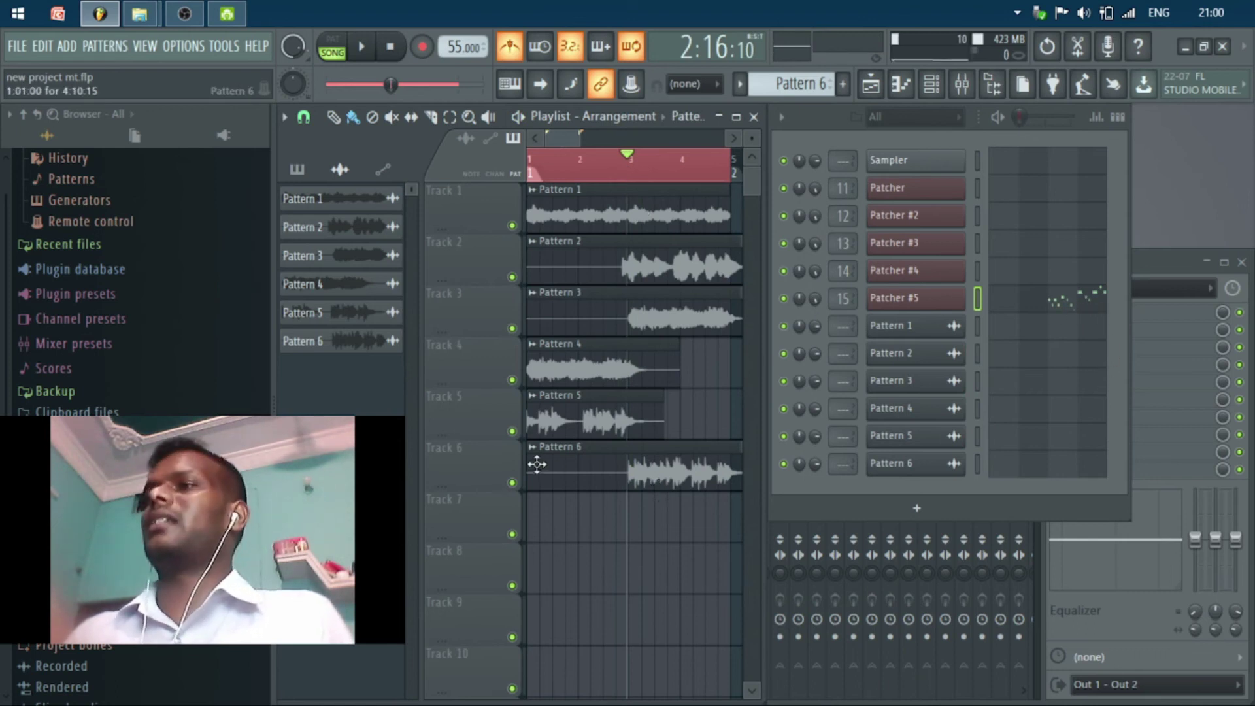
# - Delete the rendered Pattern 6 audio clip from the project
pyautogui.rightClick(354, 347)
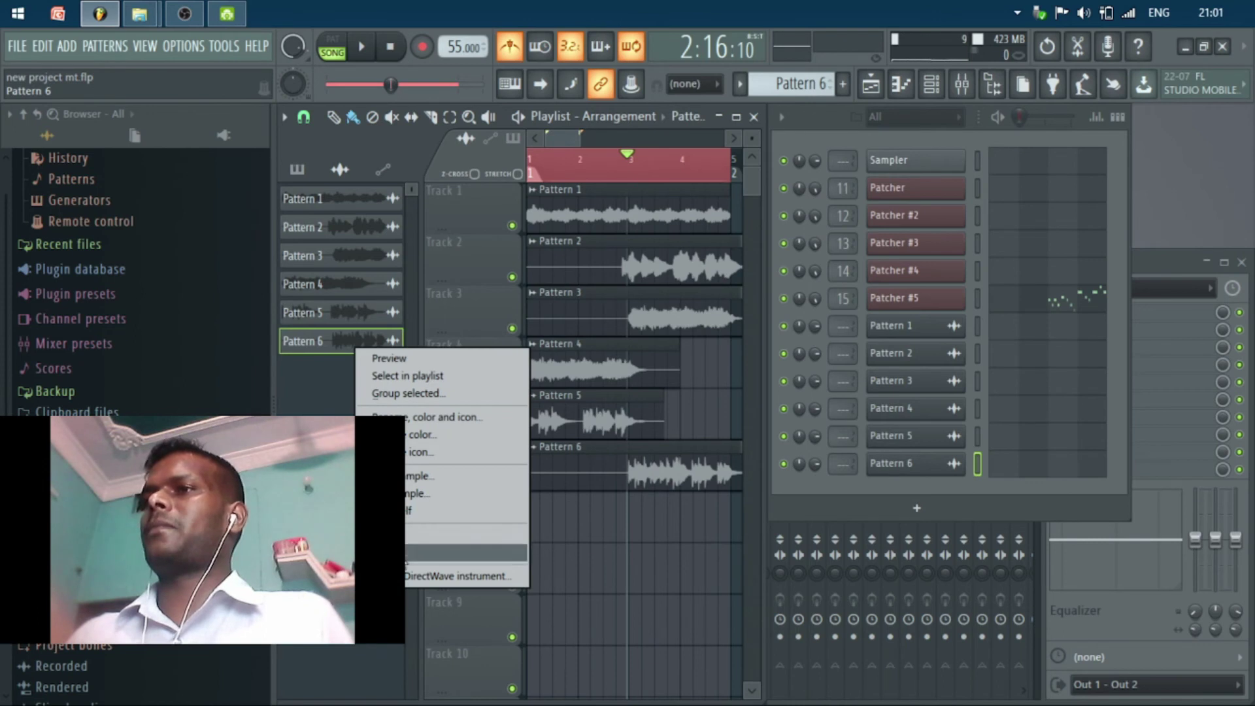
pyautogui.click(418, 554)
pyautogui.press('Return')
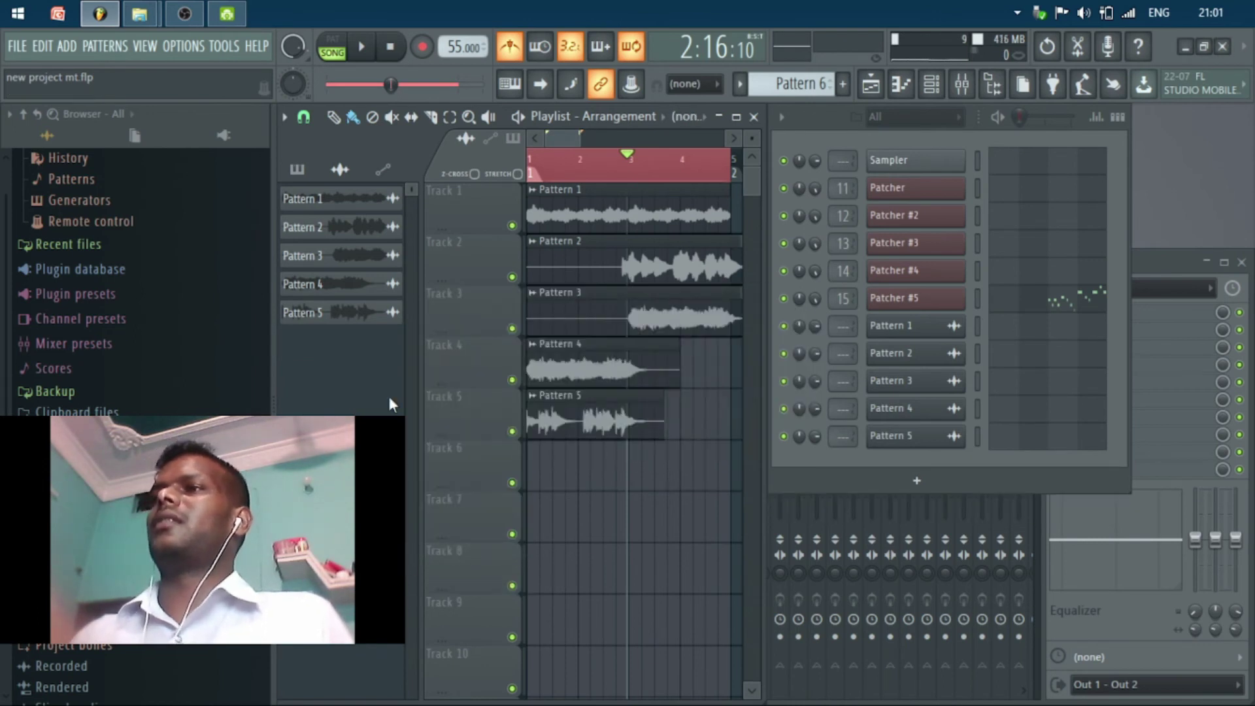
# - Place the Pattern 6 pattern clip at the start of Track 6 in the playlist
pyautogui.click(298, 166)
pyautogui.doubleClick(334, 273)
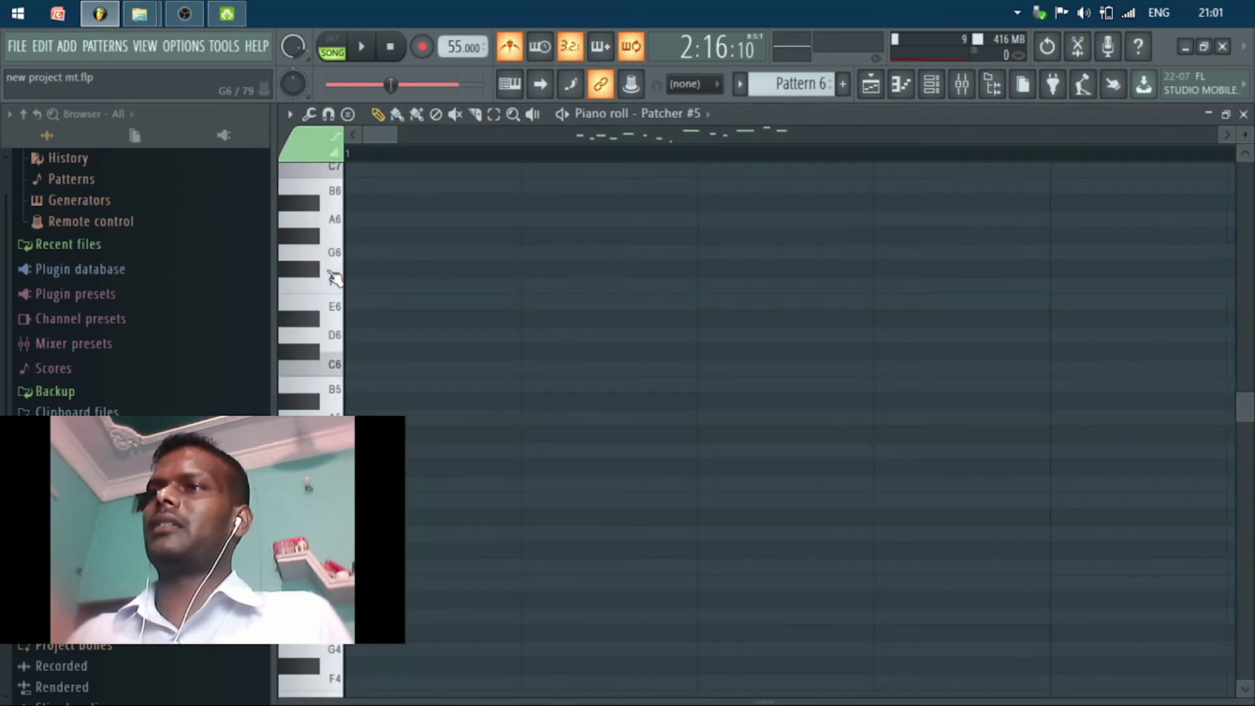
pyautogui.scroll(1, 909, 552)
pyautogui.scroll(-15, 909, 553)
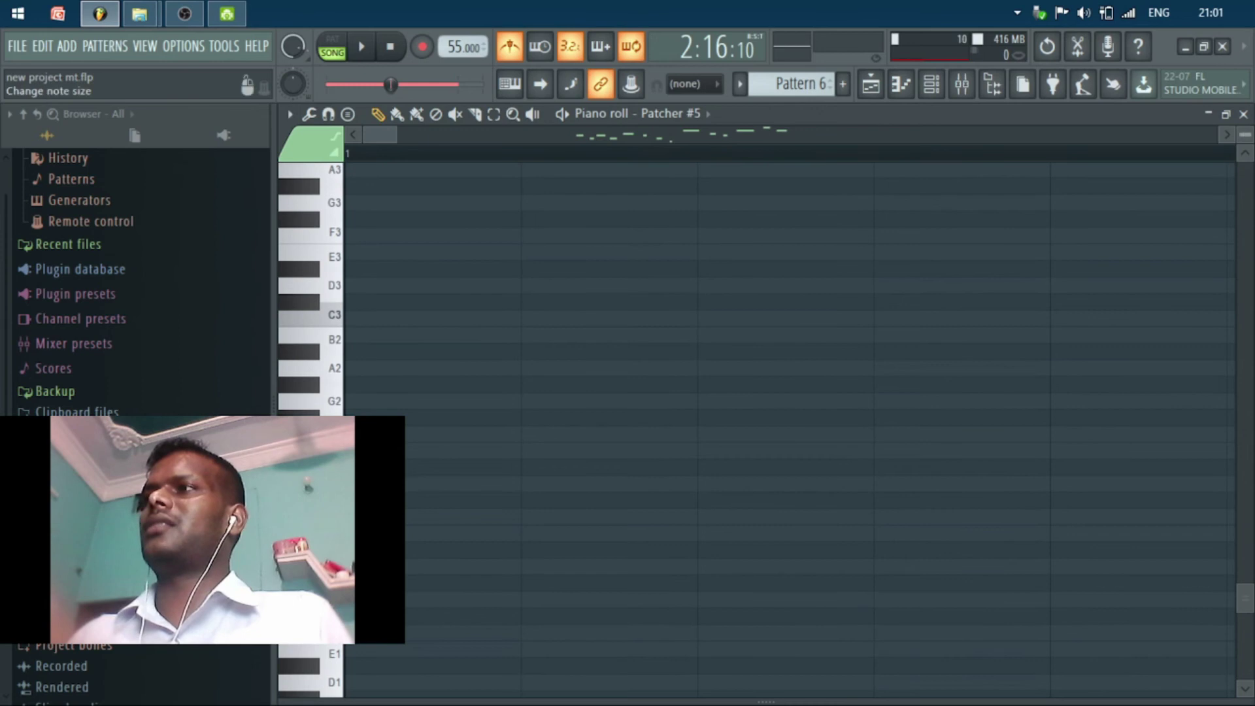
pyautogui.click(1244, 114)
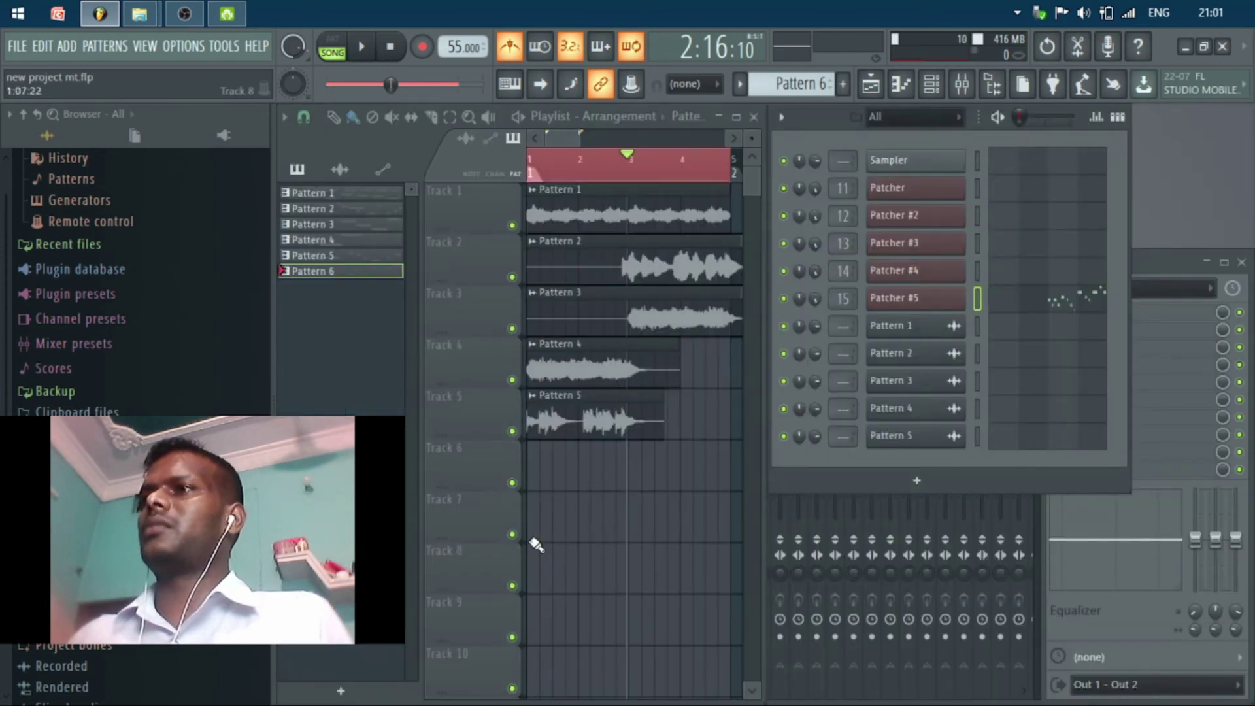
pyautogui.click(556, 464)
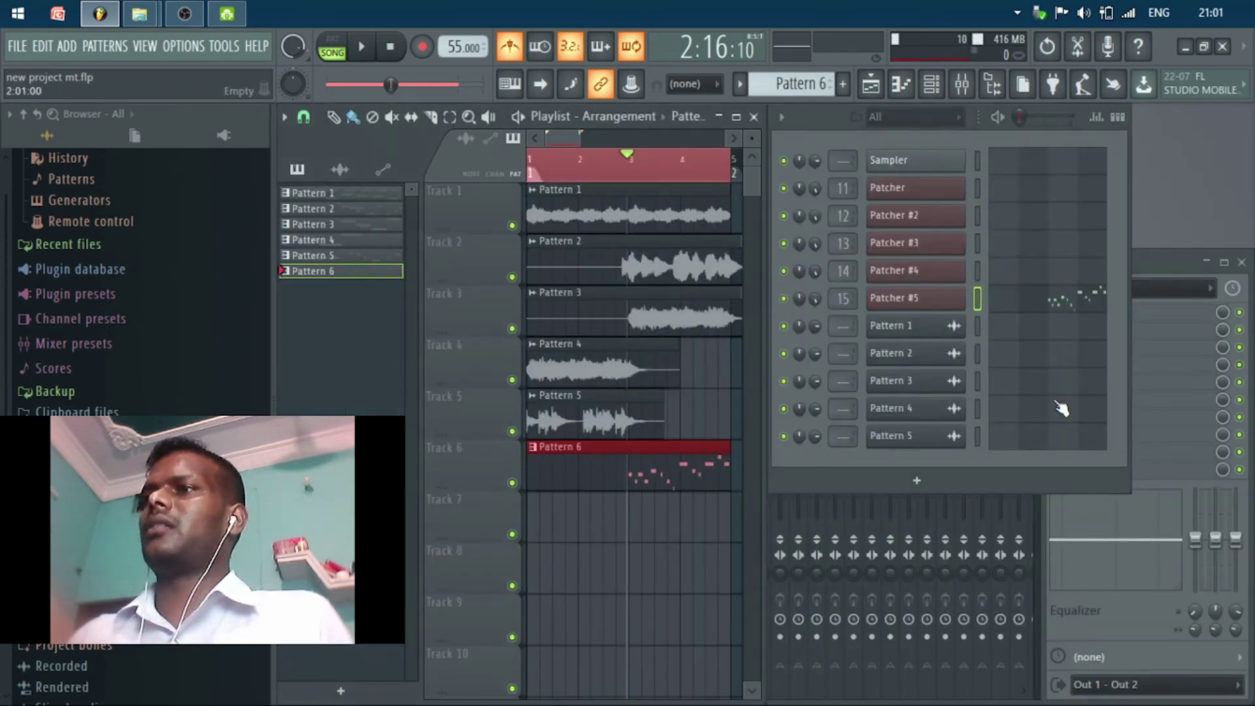
# - Show the Pattern 6 notes of Patcher #5 in the piano roll and listen to the melody from just before bar 3
pyautogui.press('space')
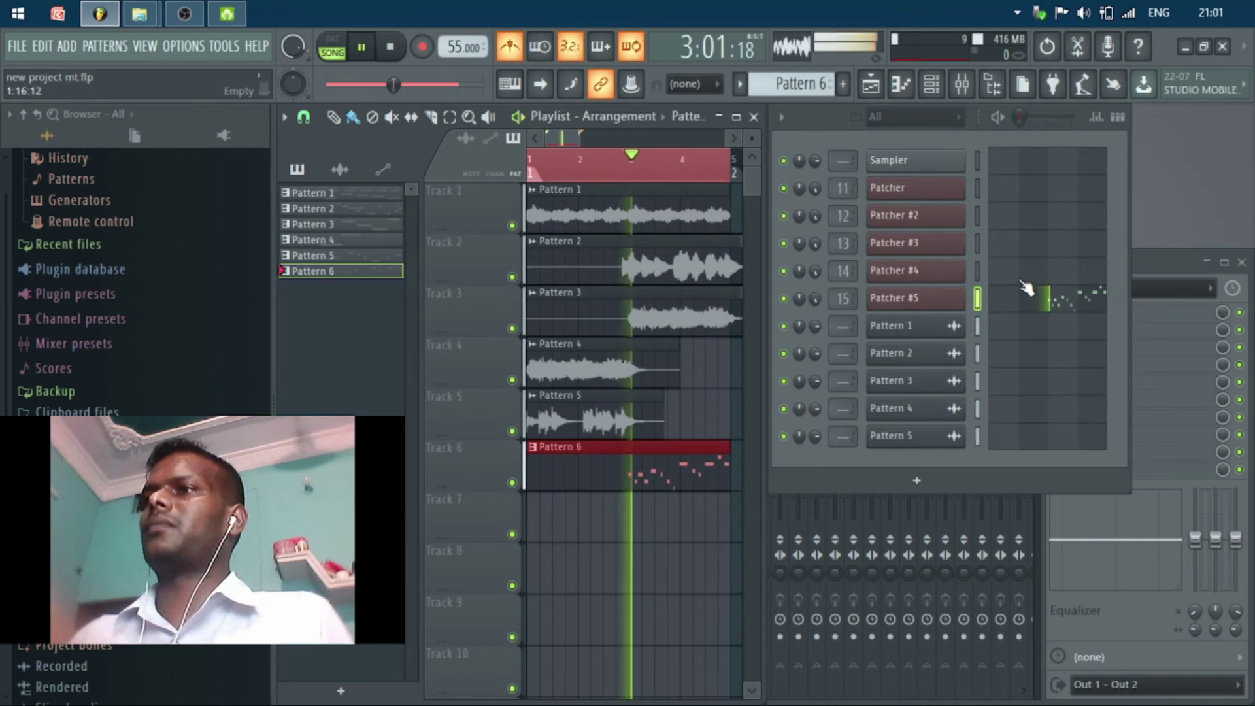
pyautogui.press('space')
pyautogui.click(1028, 301)
pyautogui.click(1028, 303)
pyautogui.rightClick(1051, 306)
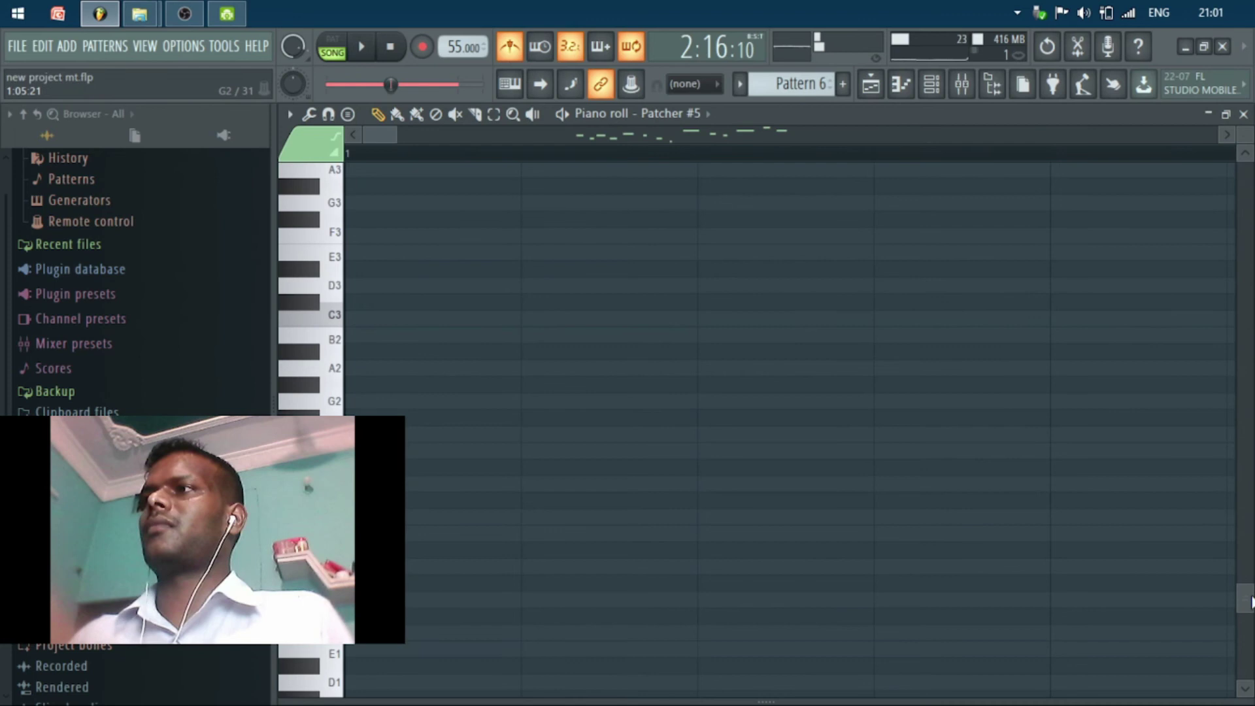
pyautogui.moveTo(396, 133); pyautogui.dragTo(737, 150)
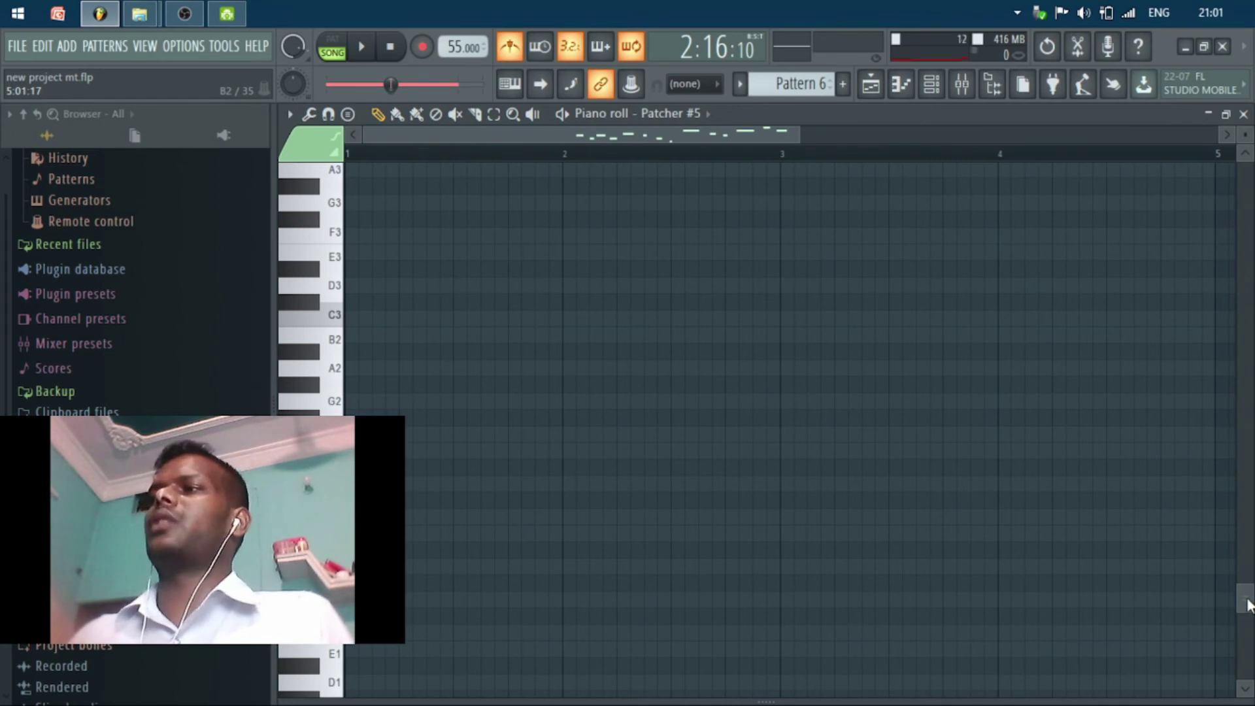
pyautogui.moveTo(1246, 605); pyautogui.dragTo(1246, 350)
pyautogui.press('space')
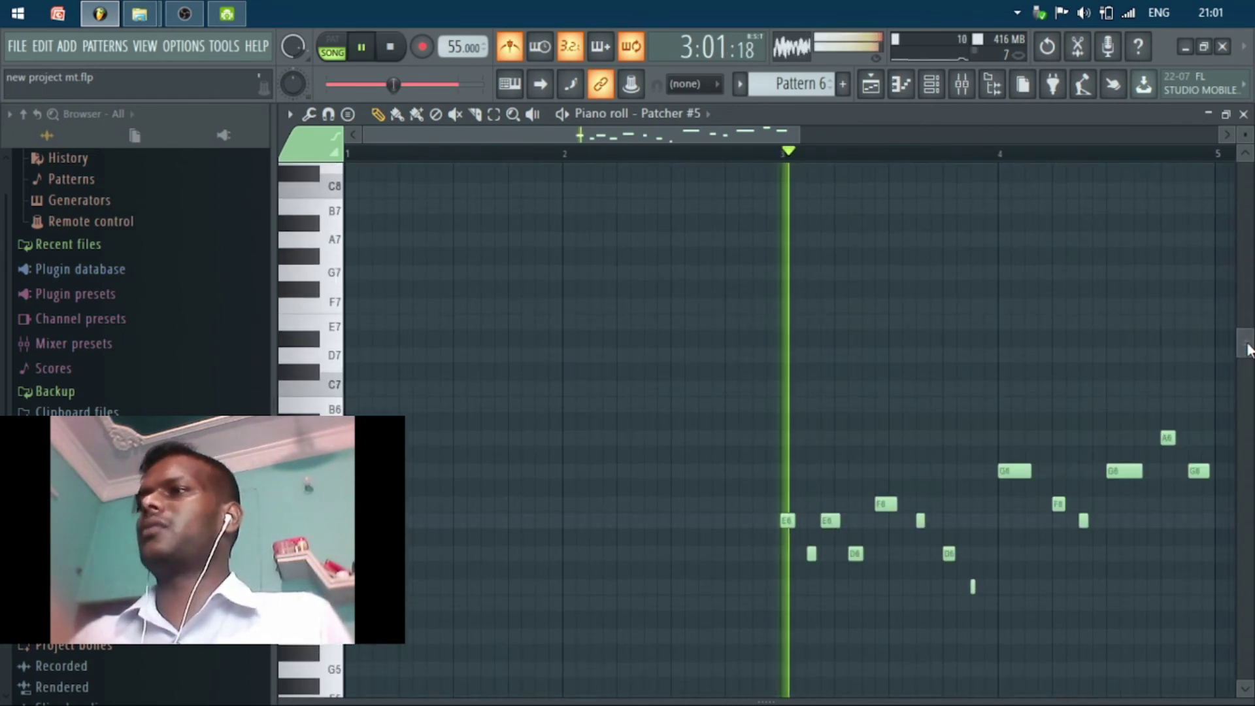
pyautogui.press('space')
pyautogui.press('space')
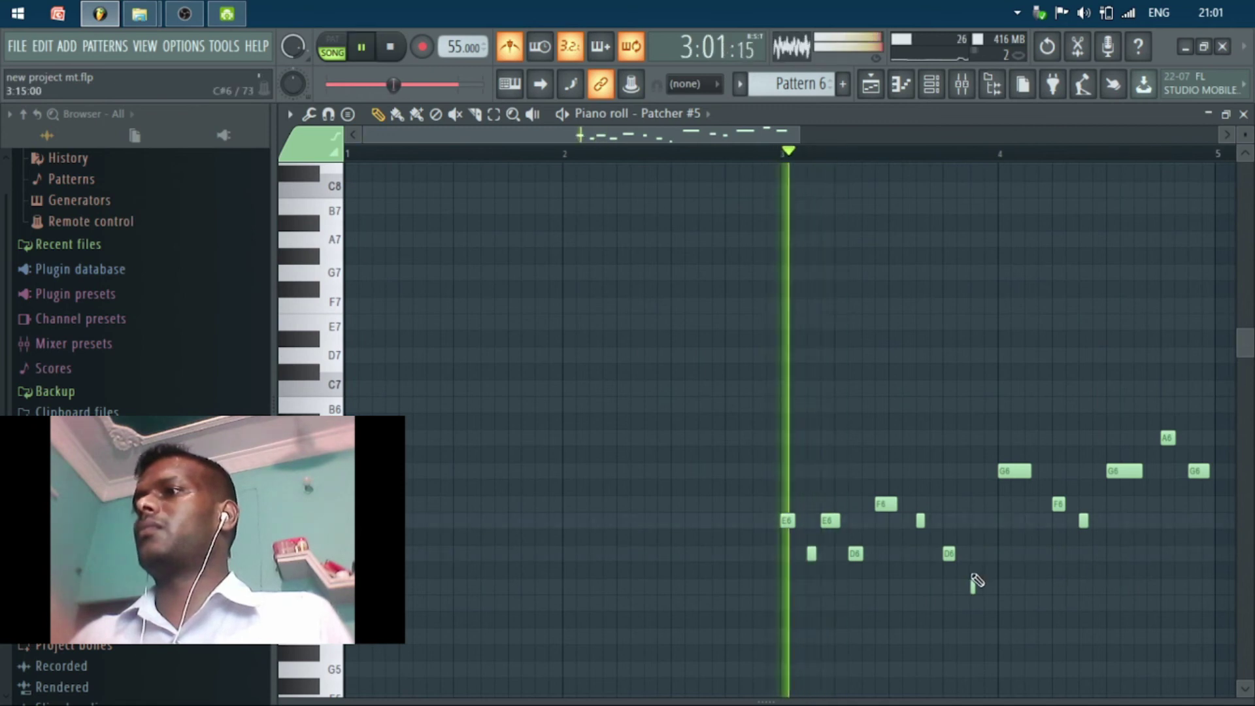
pyautogui.press('space')
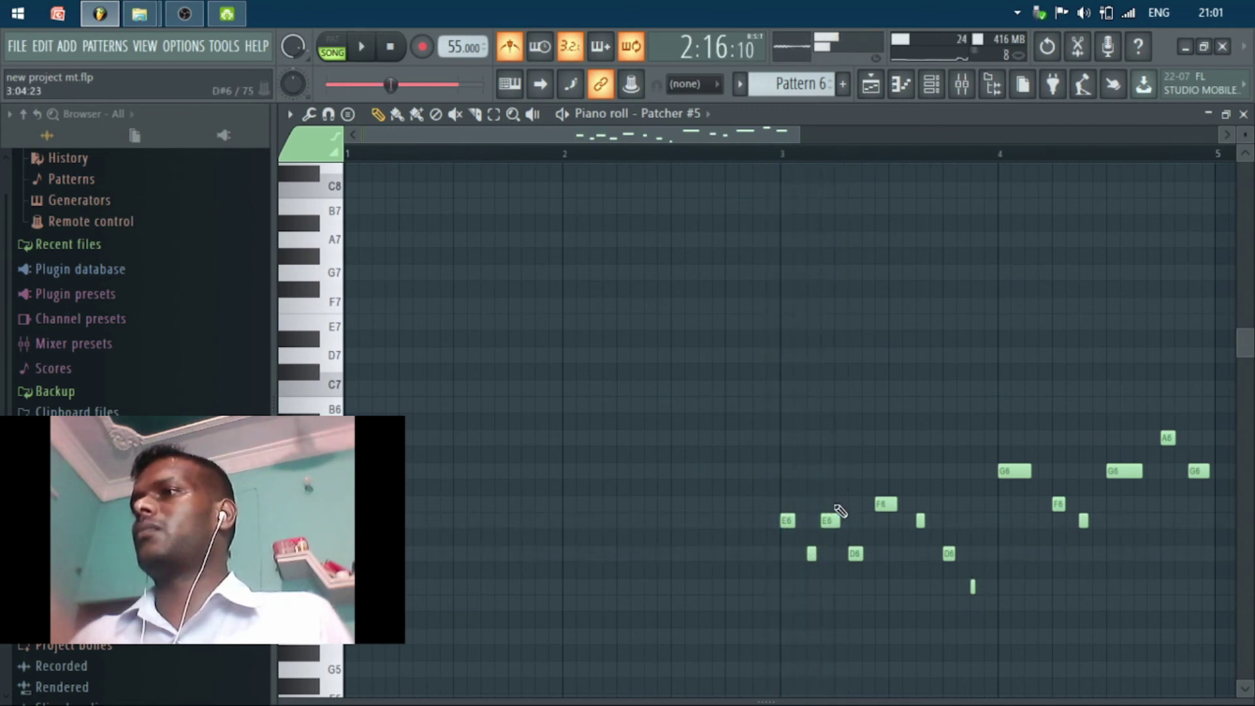
# - Try the melody without the second E6 note of bar 3, and undo the note deletion
pyautogui.scroll(4, 880, 567)
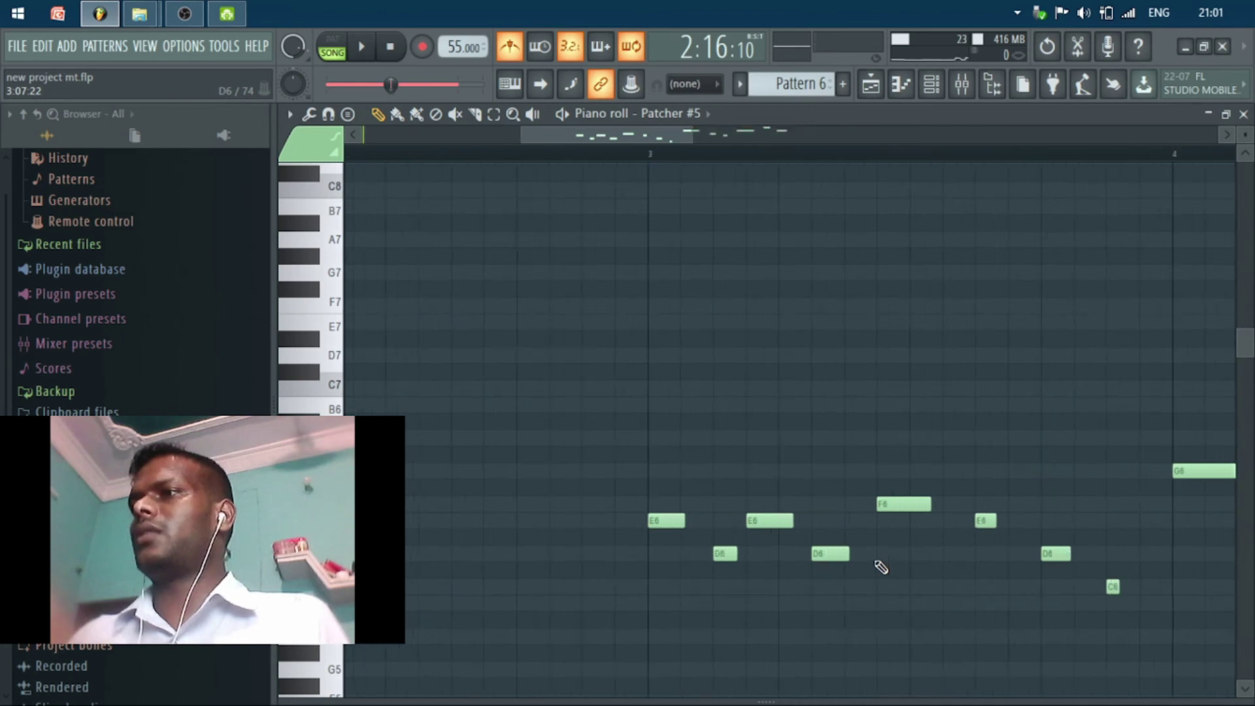
pyautogui.press('space')
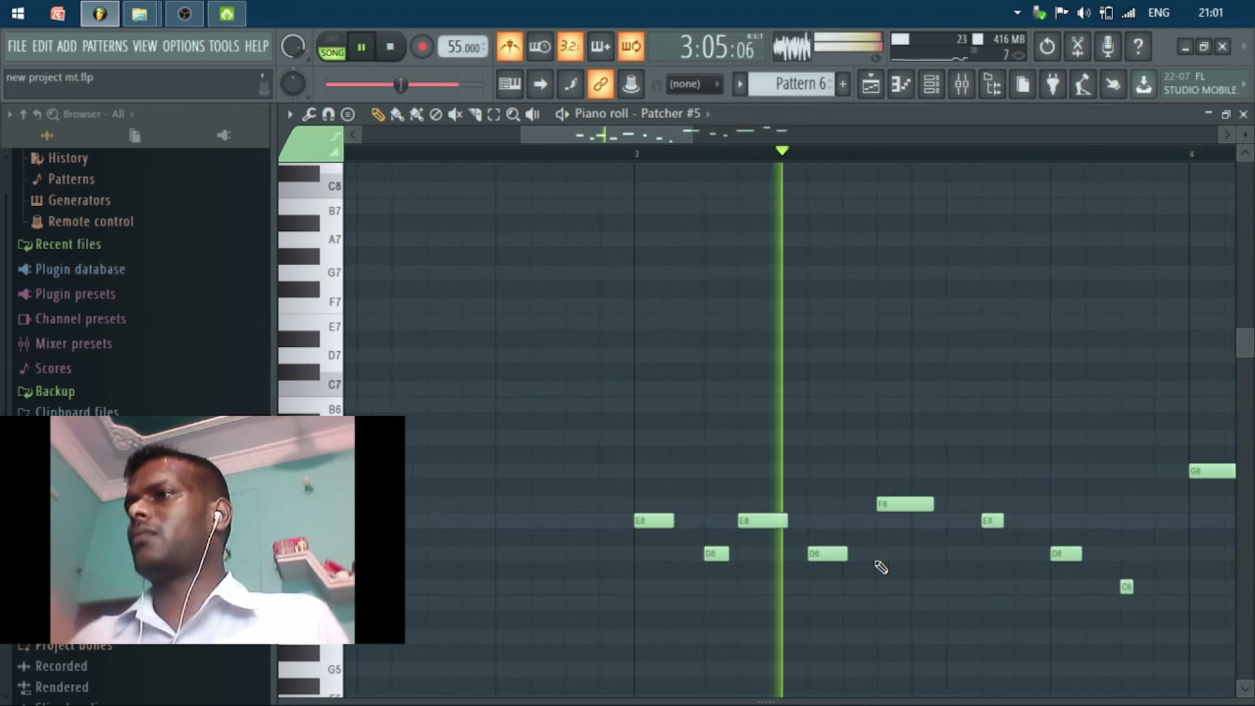
pyautogui.press('space')
pyautogui.press('space')
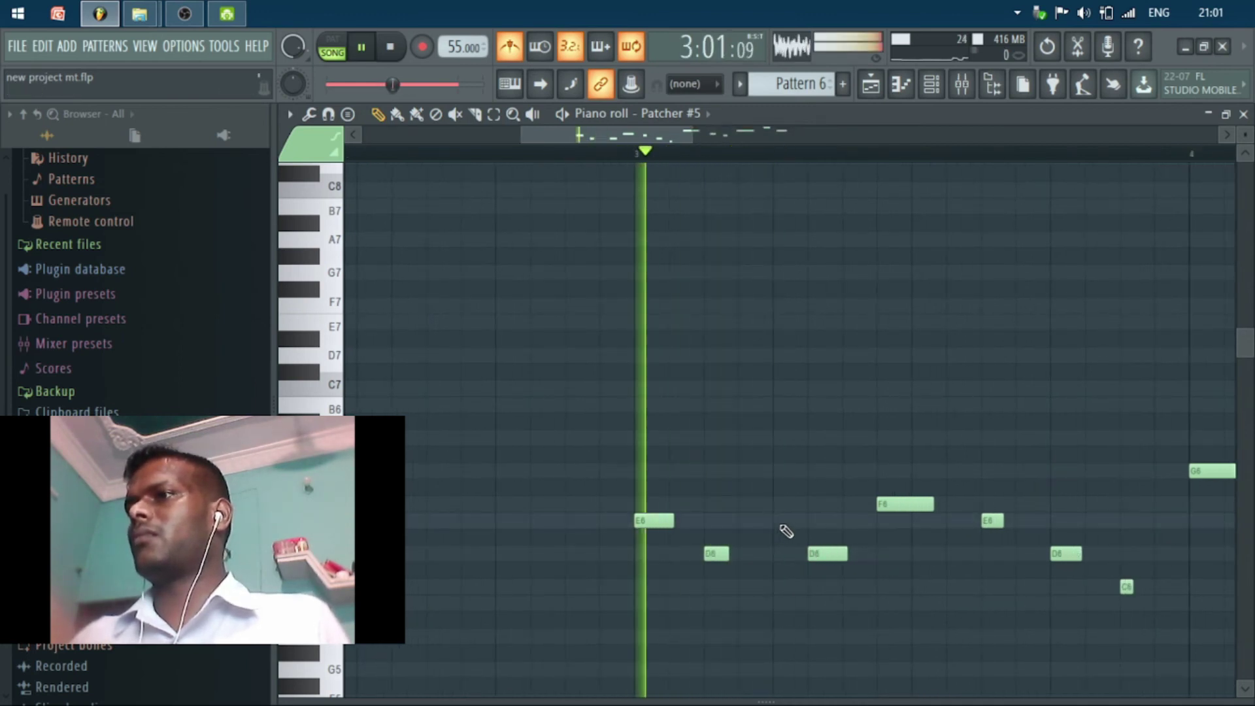
pyautogui.press('space')
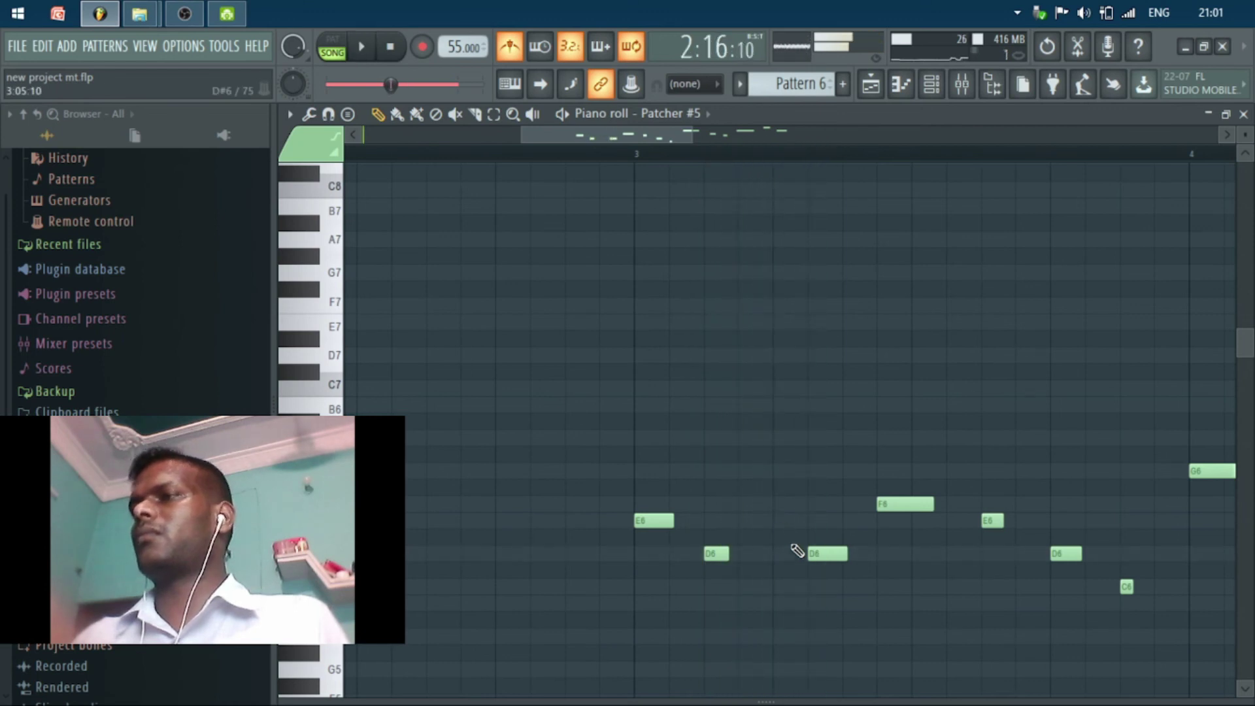
pyautogui.hotkey('ctrl', 'z')
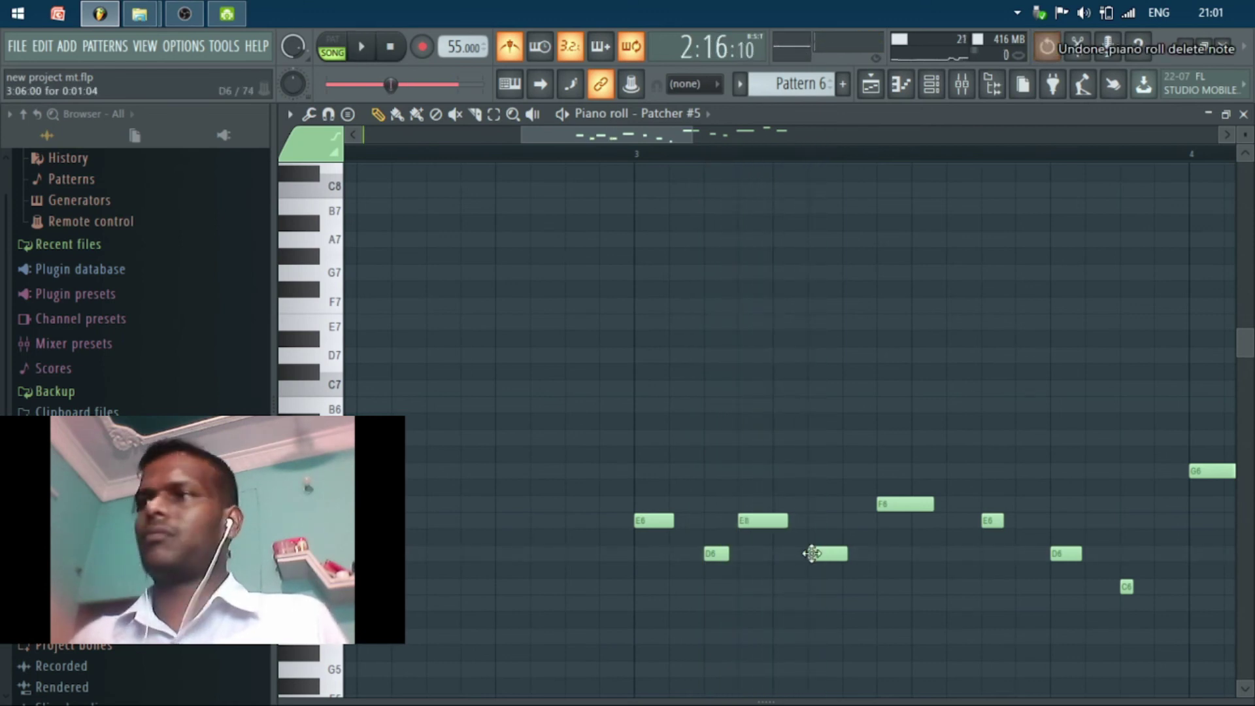
# - Delete the second E6 note in bar 3 and listen to the passage before and after the deletion
pyautogui.press('space')
pyautogui.press('space')
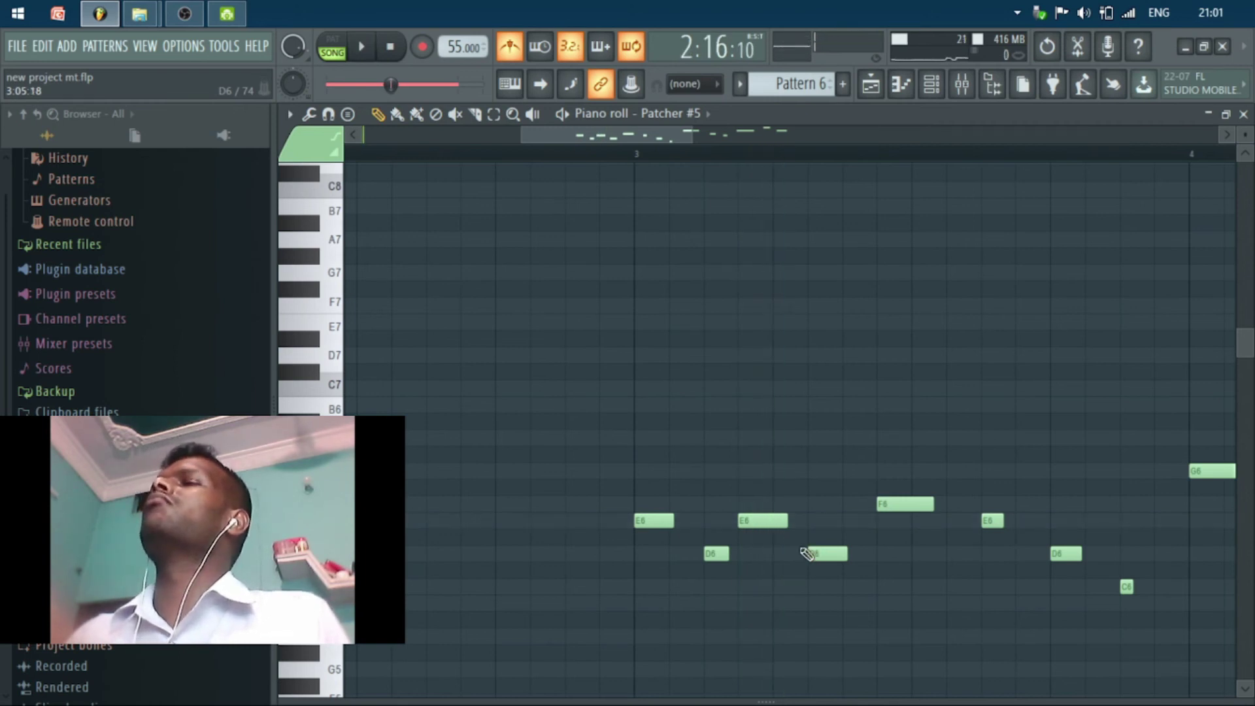
pyautogui.press('space')
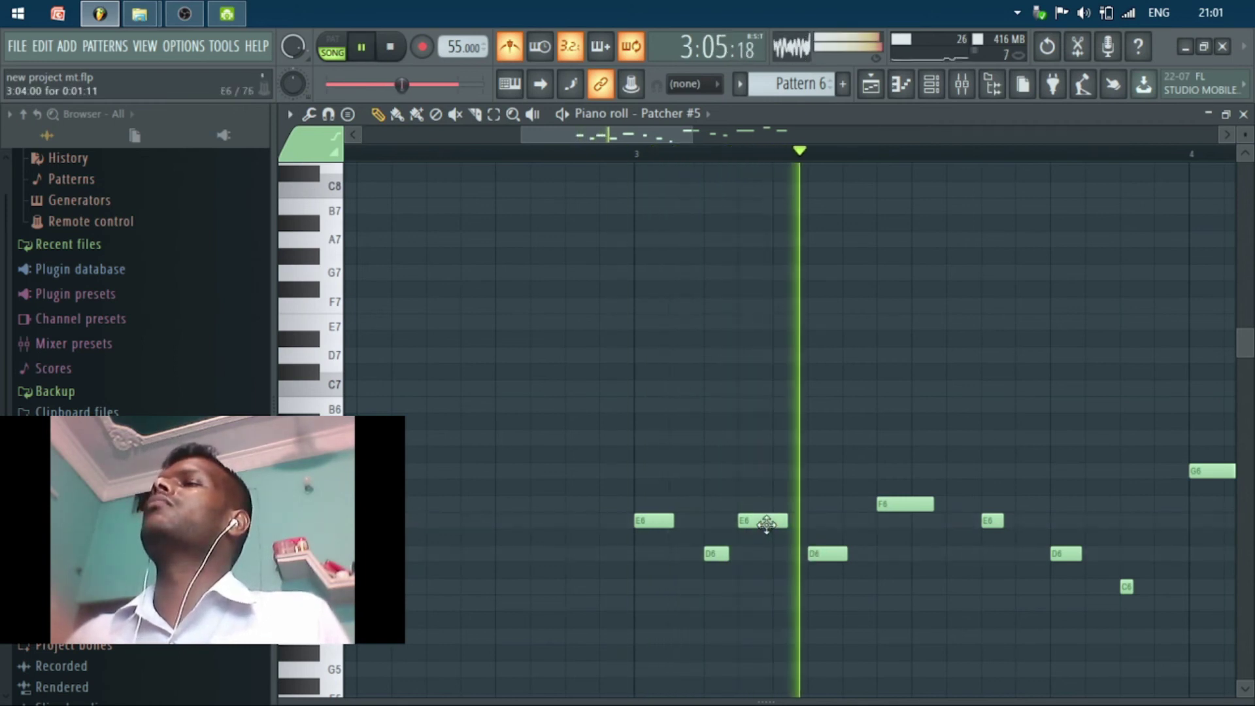
pyautogui.press('space')
pyautogui.rightClick(768, 524)
pyautogui.press('space')
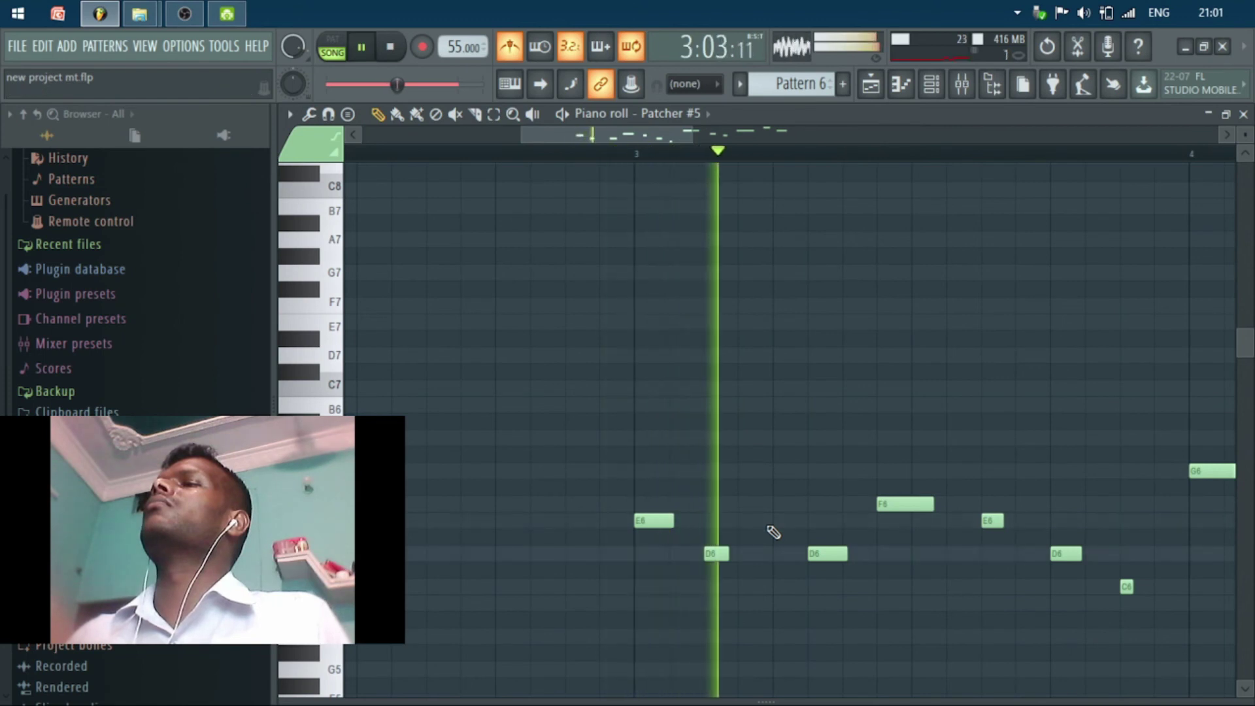
pyautogui.press('space')
pyautogui.press('space')
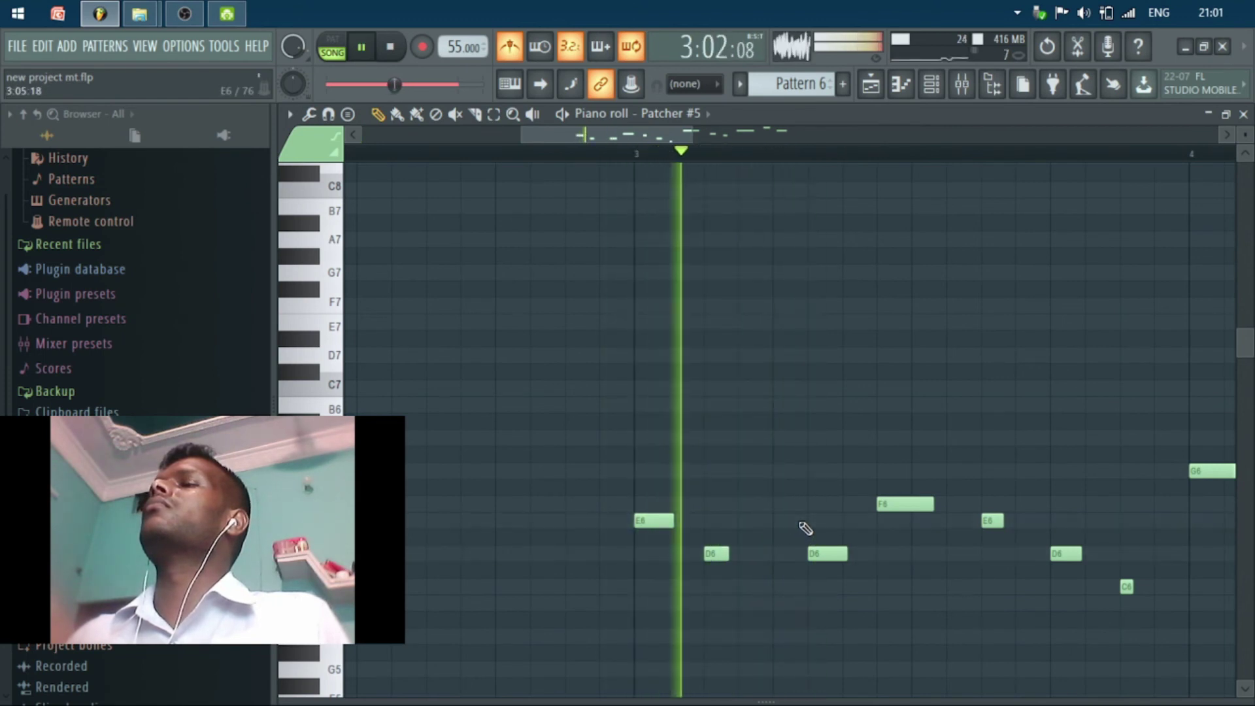
pyautogui.press('space')
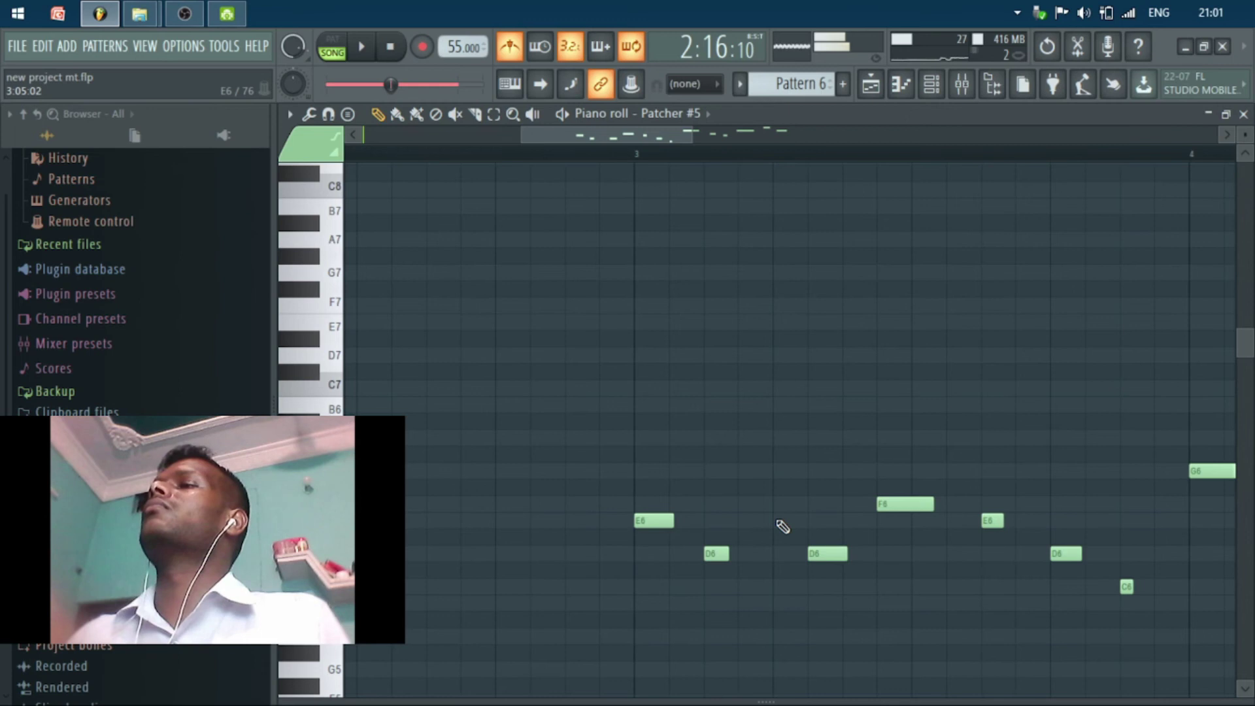
# - Add an E6 note at about 3:05:02 and quantize the melody's notes with the default template
pyautogui.click(777, 520)
pyautogui.press('space')
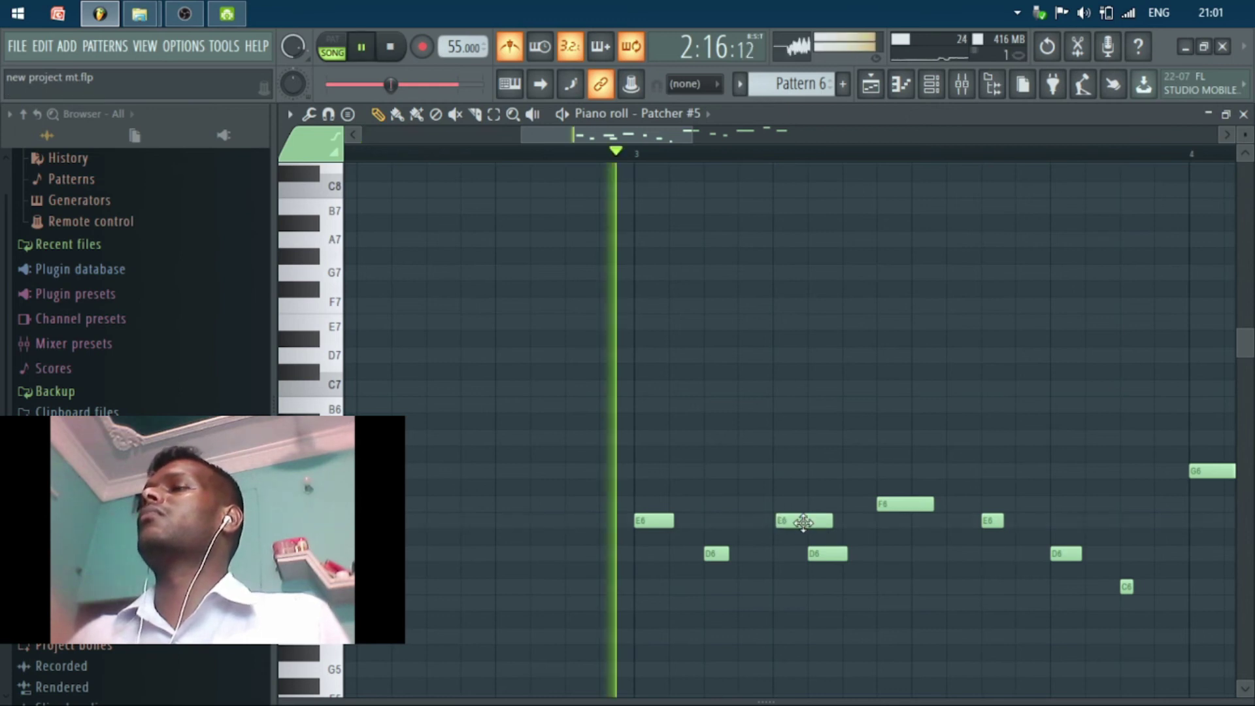
pyautogui.press('space')
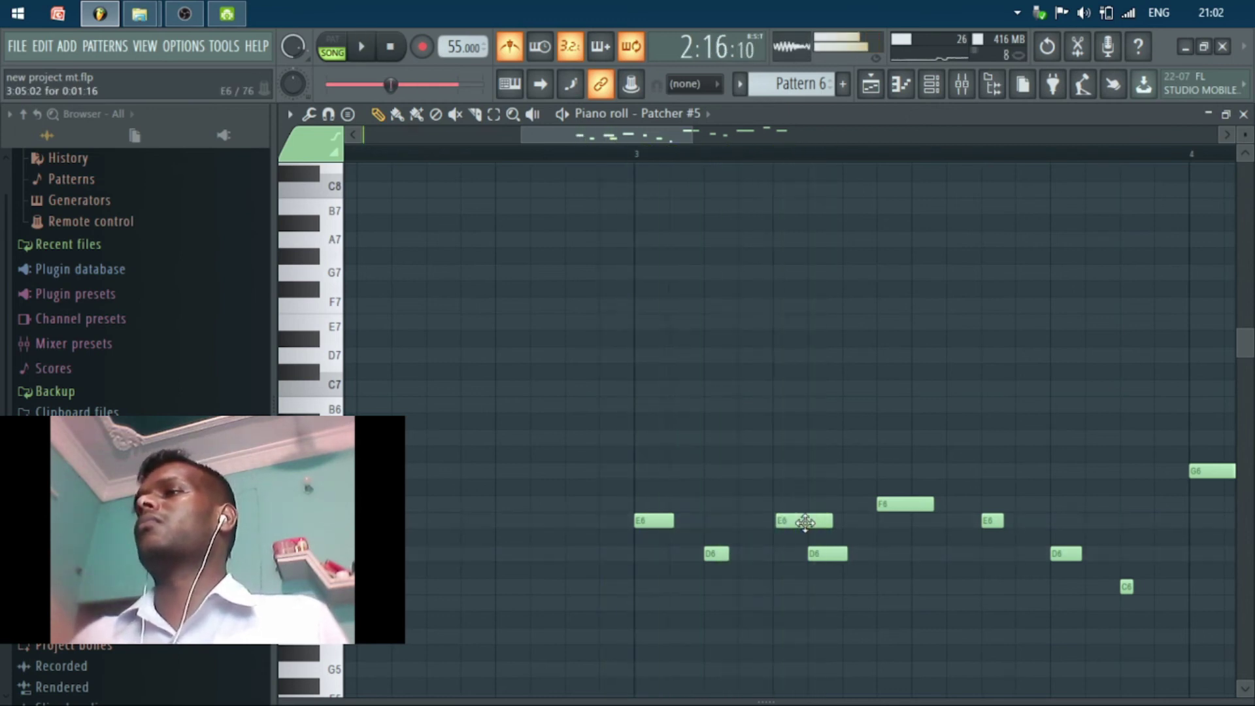
pyautogui.hotkey('alt', 'q')
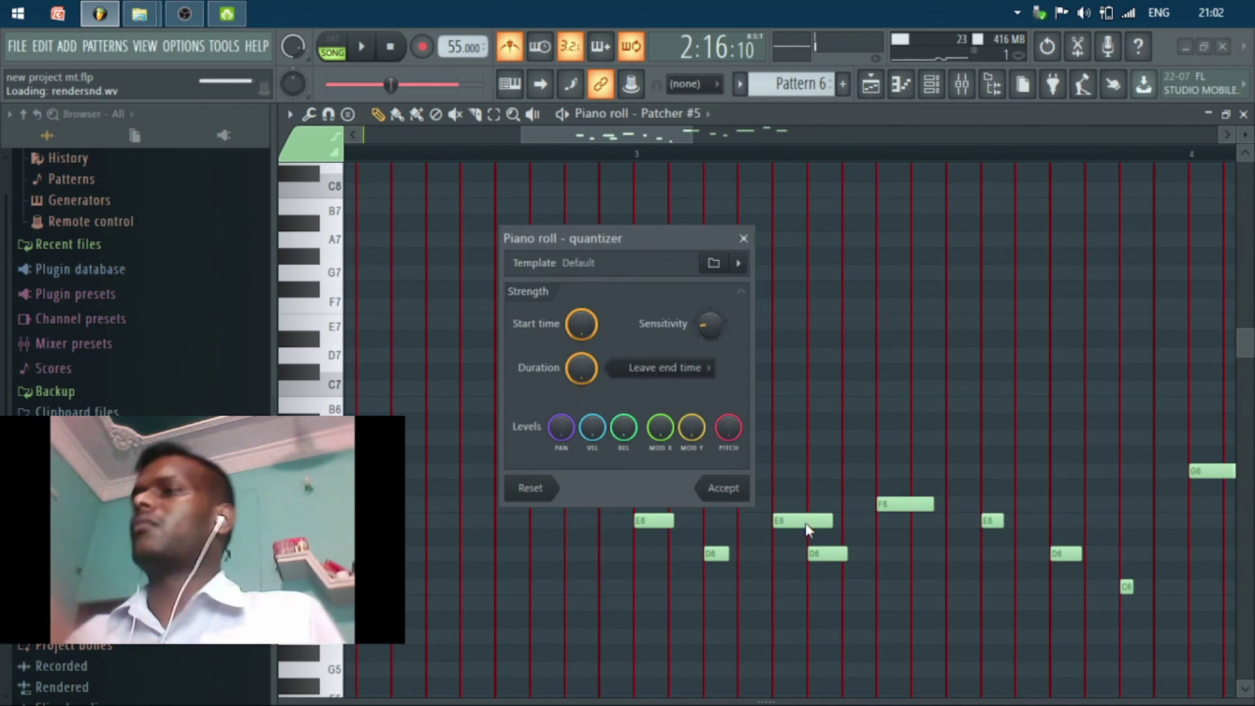
pyautogui.press('Return')
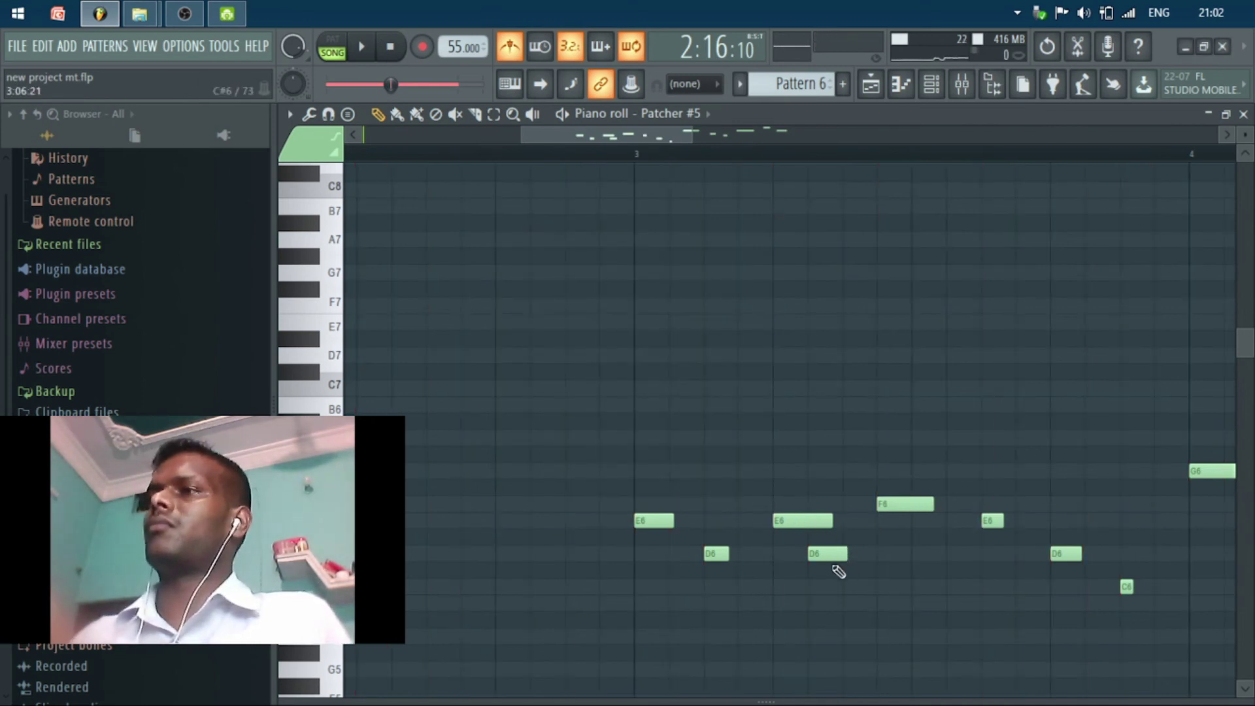
# - Move the second D6 note in bar 3 to the bar's seventh step and quantize the notes
pyautogui.moveTo(828, 553); pyautogui.dragTo(834, 552)
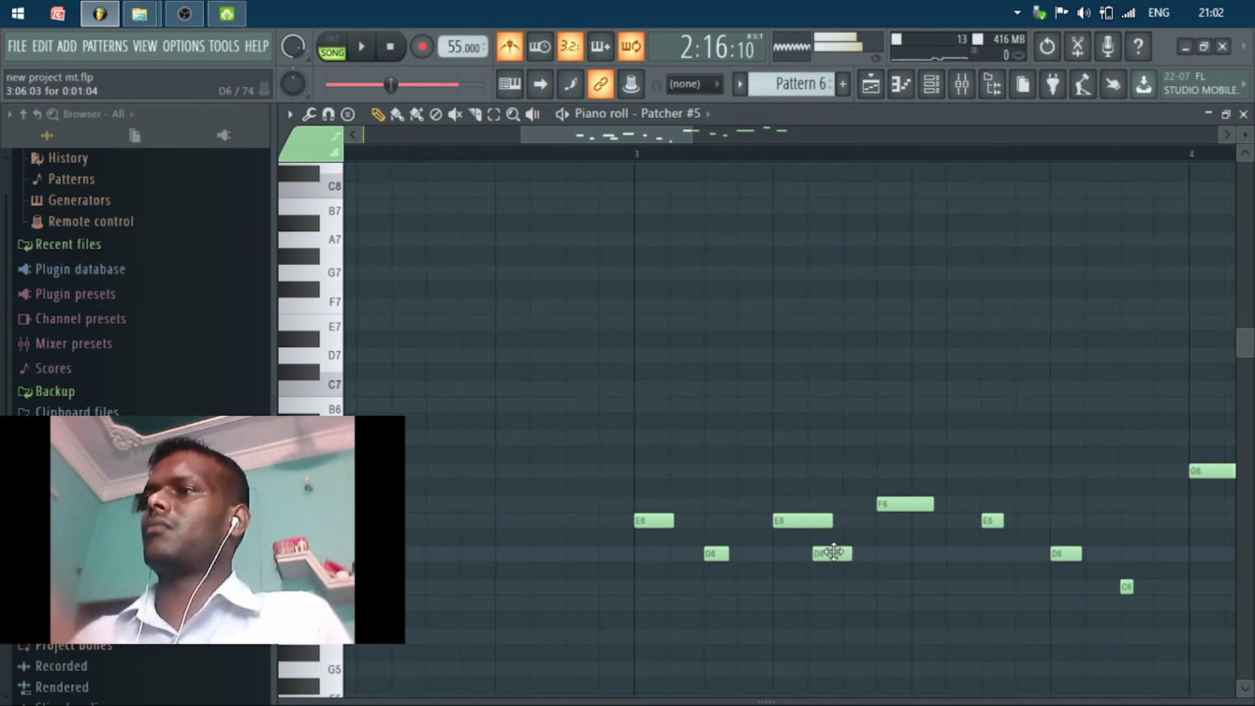
pyautogui.hotkey('alt', 'q')
pyautogui.press('Return')
pyautogui.press('space')
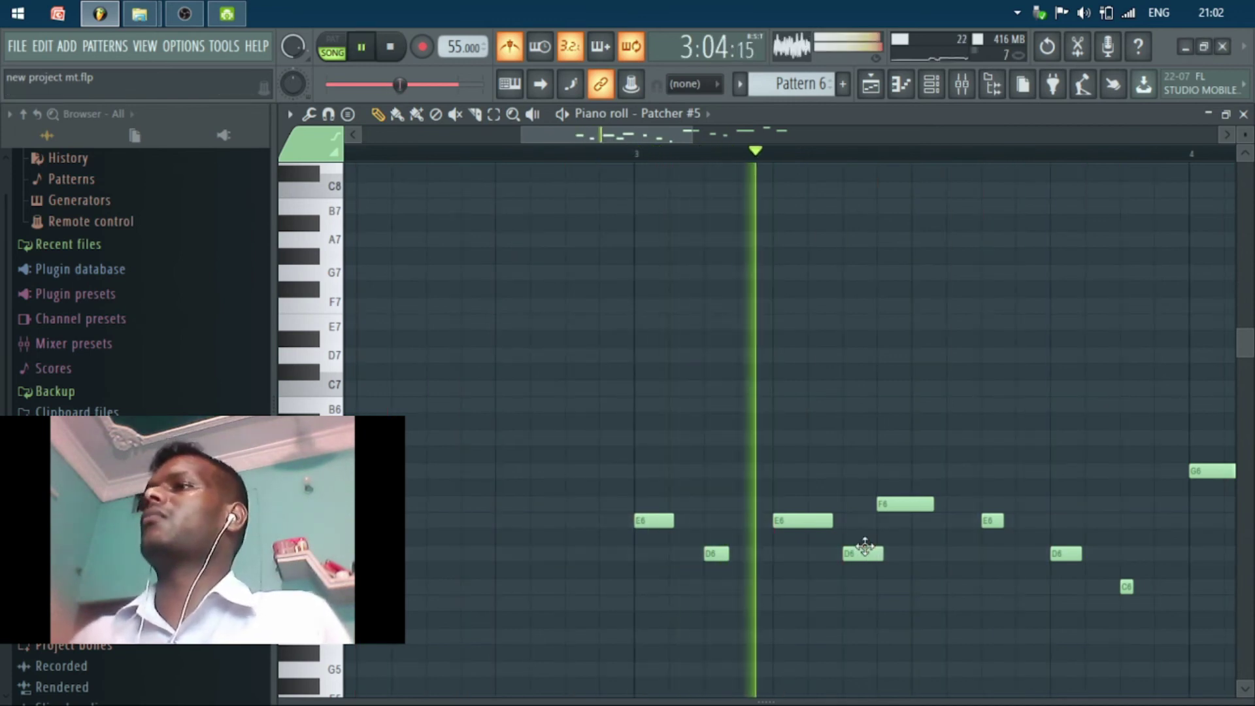
pyautogui.press('space')
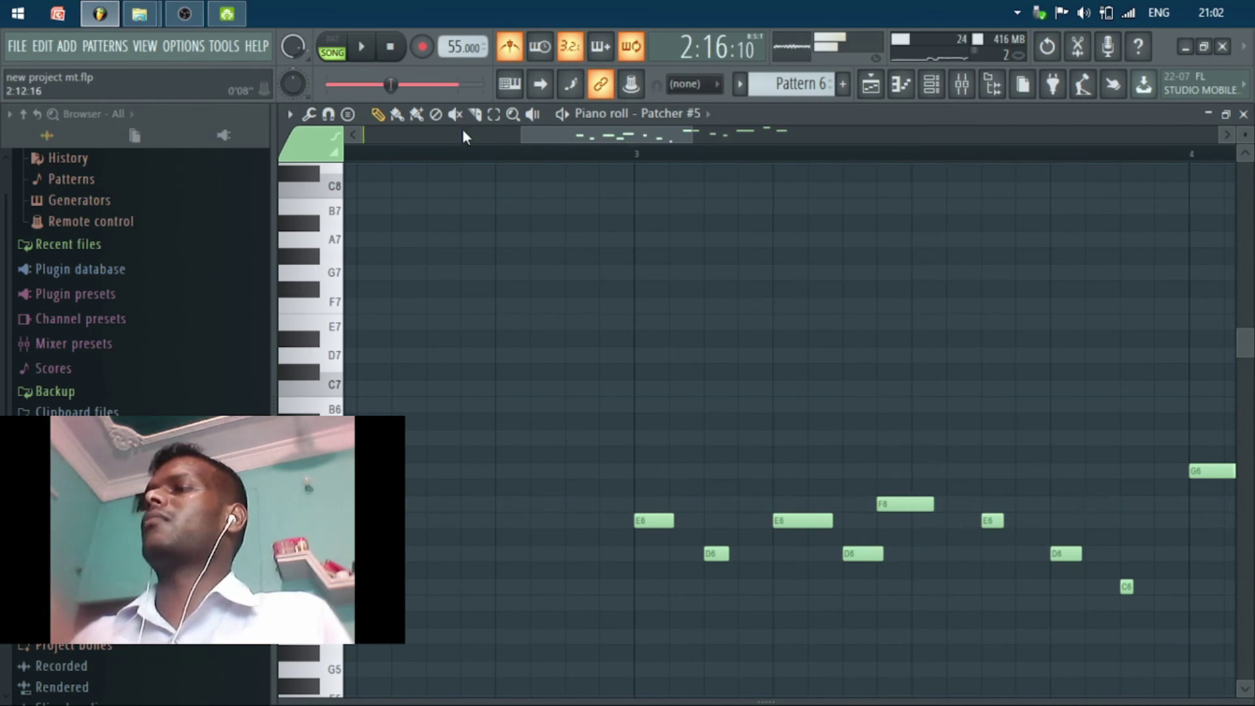
# - Move the F6 note in bar 3 to 3:09:00 and quantize the notes
pyautogui.moveTo(564, 134); pyautogui.dragTo(606, 136)
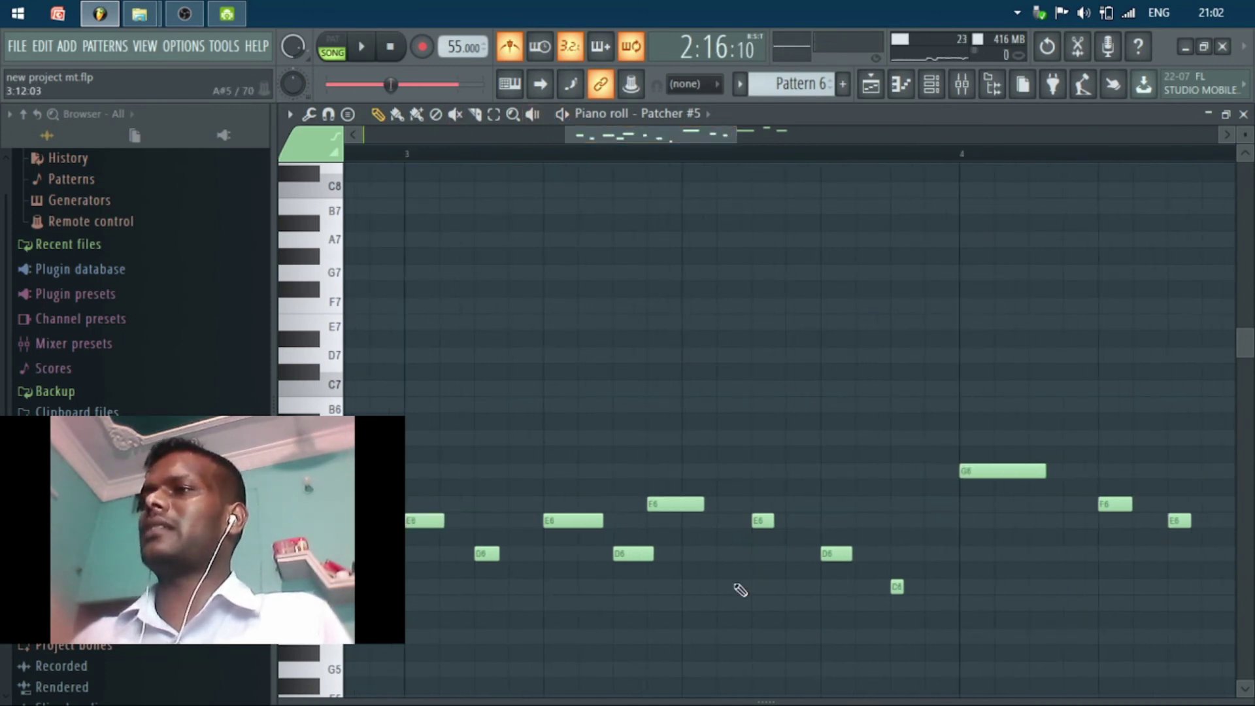
pyautogui.moveTo(672, 504); pyautogui.dragTo(708, 501)
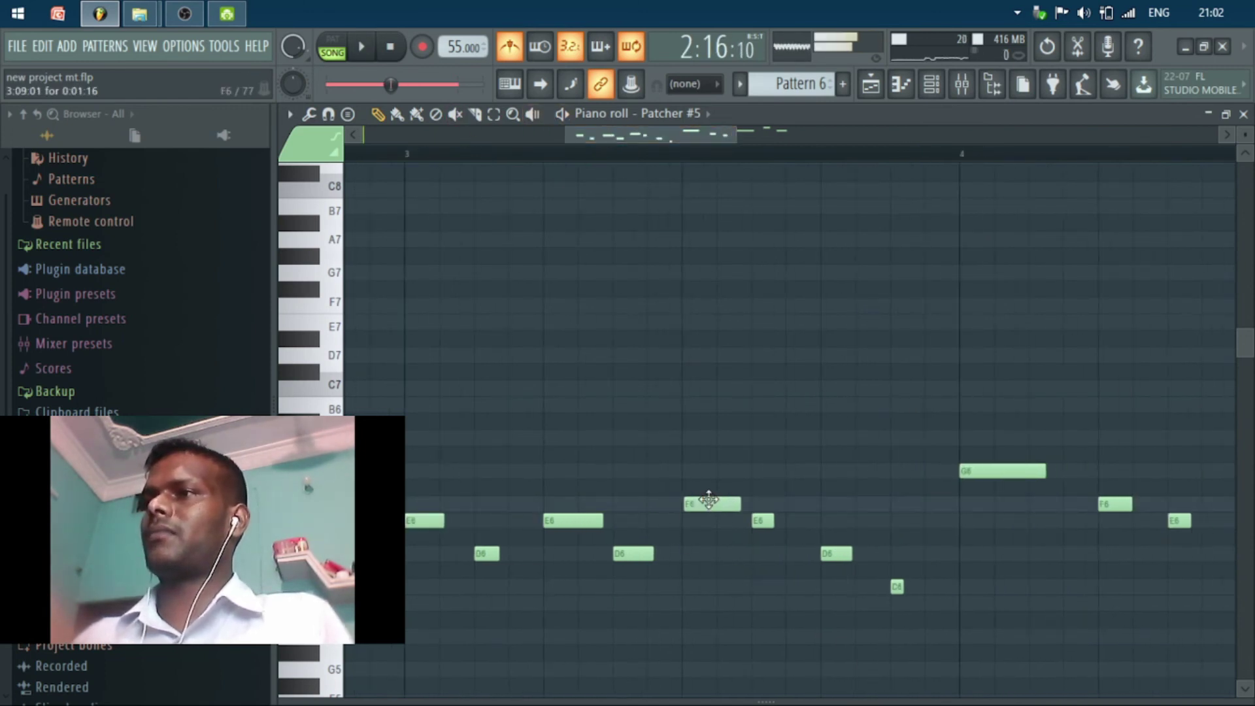
pyautogui.press('space')
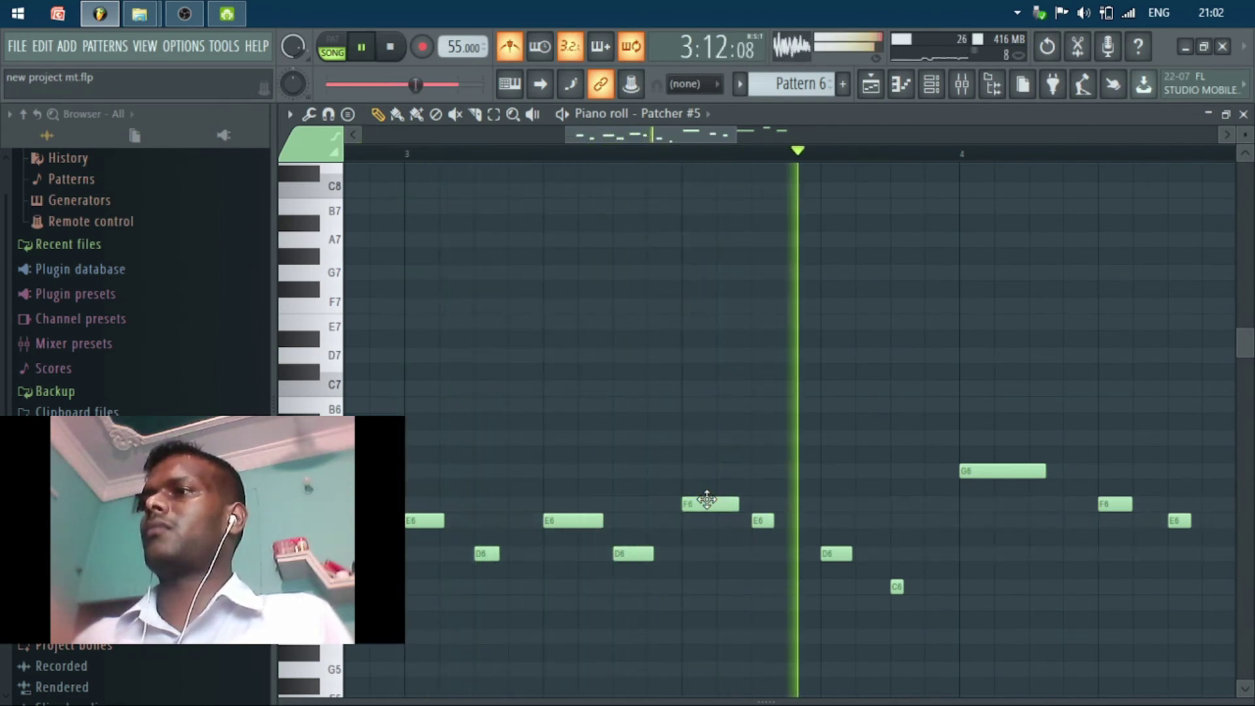
pyautogui.press('space')
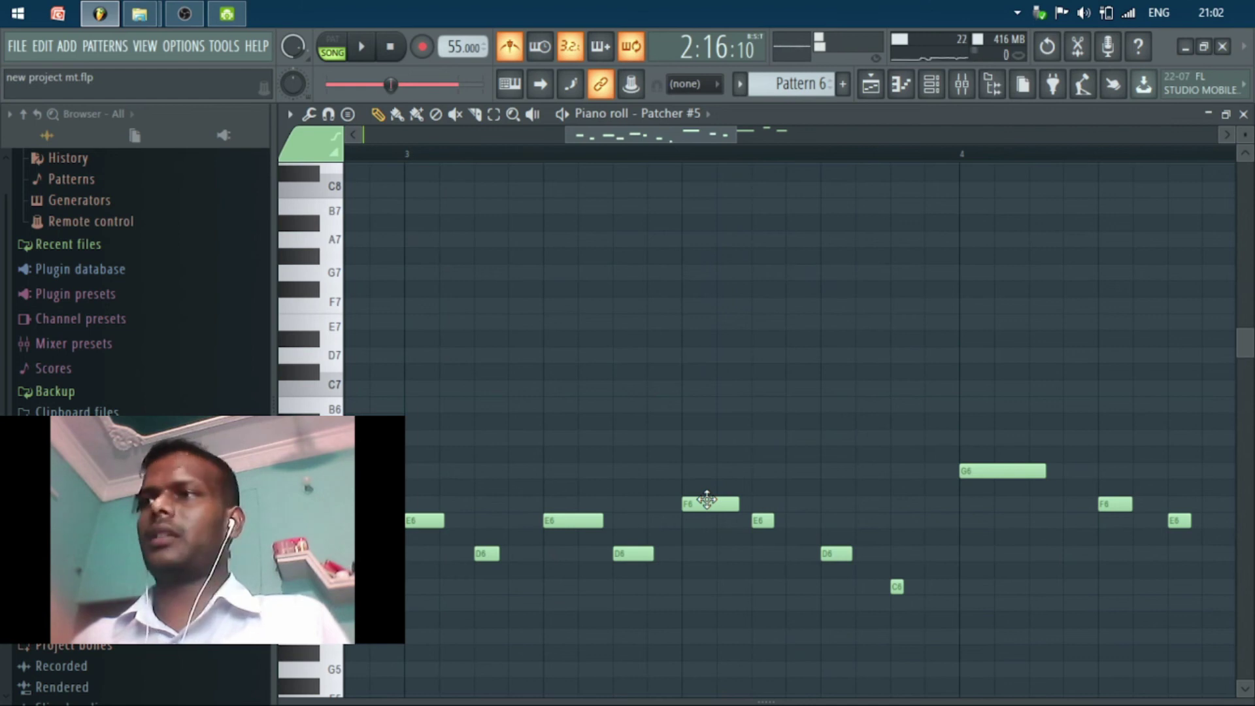
pyautogui.hotkey('alt', 'q')
pyautogui.click(707, 500)
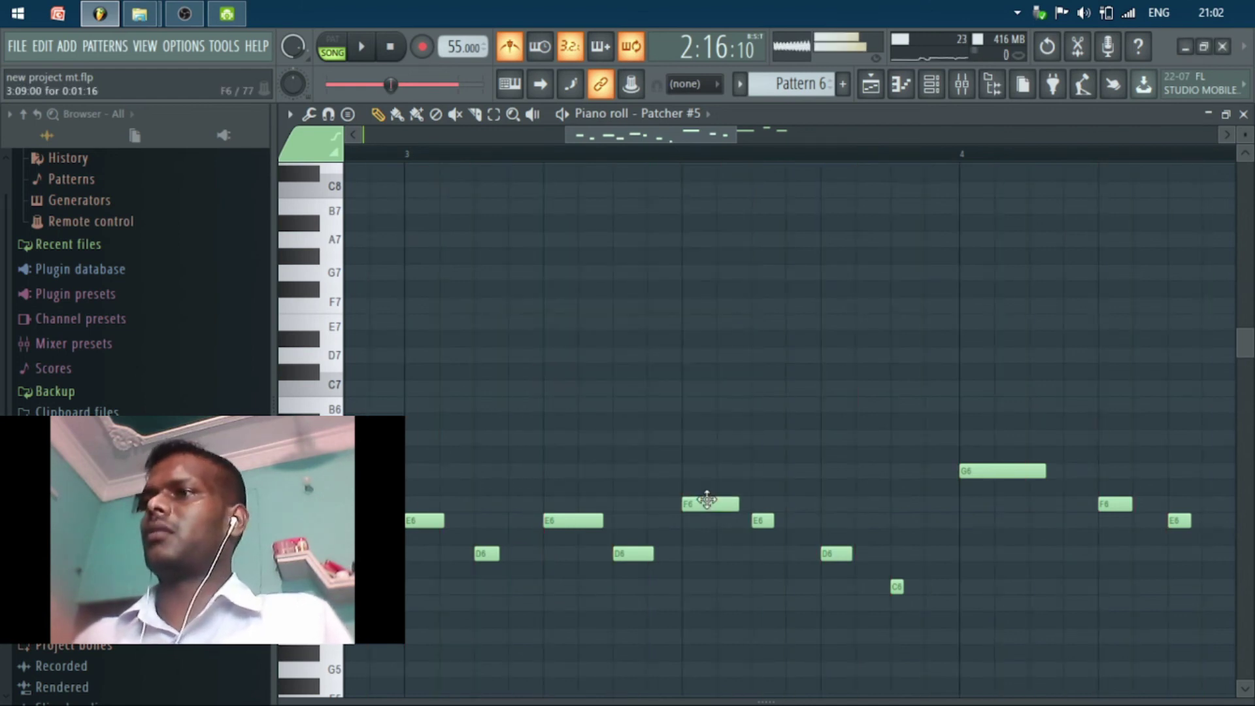
# - Listen to the edited Pattern 6 melody through bar 4 and return to the playlist
pyautogui.press('space')
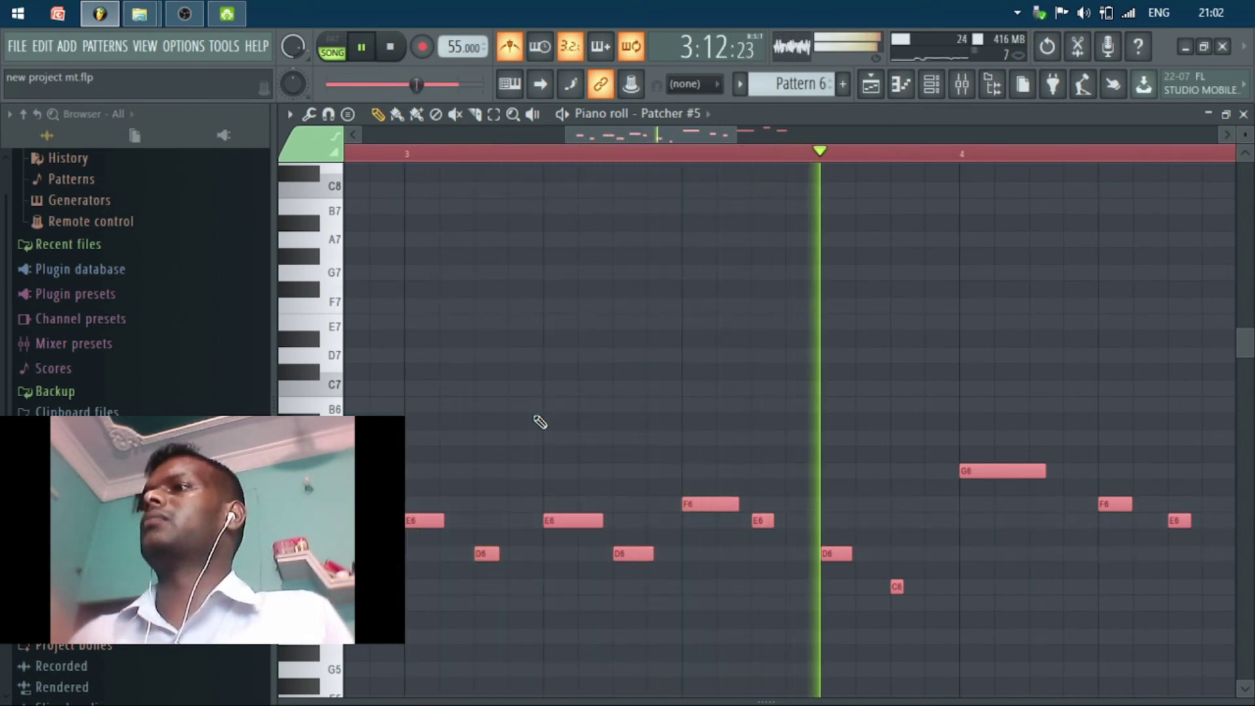
pyautogui.moveTo(633, 134); pyautogui.dragTo(723, 123)
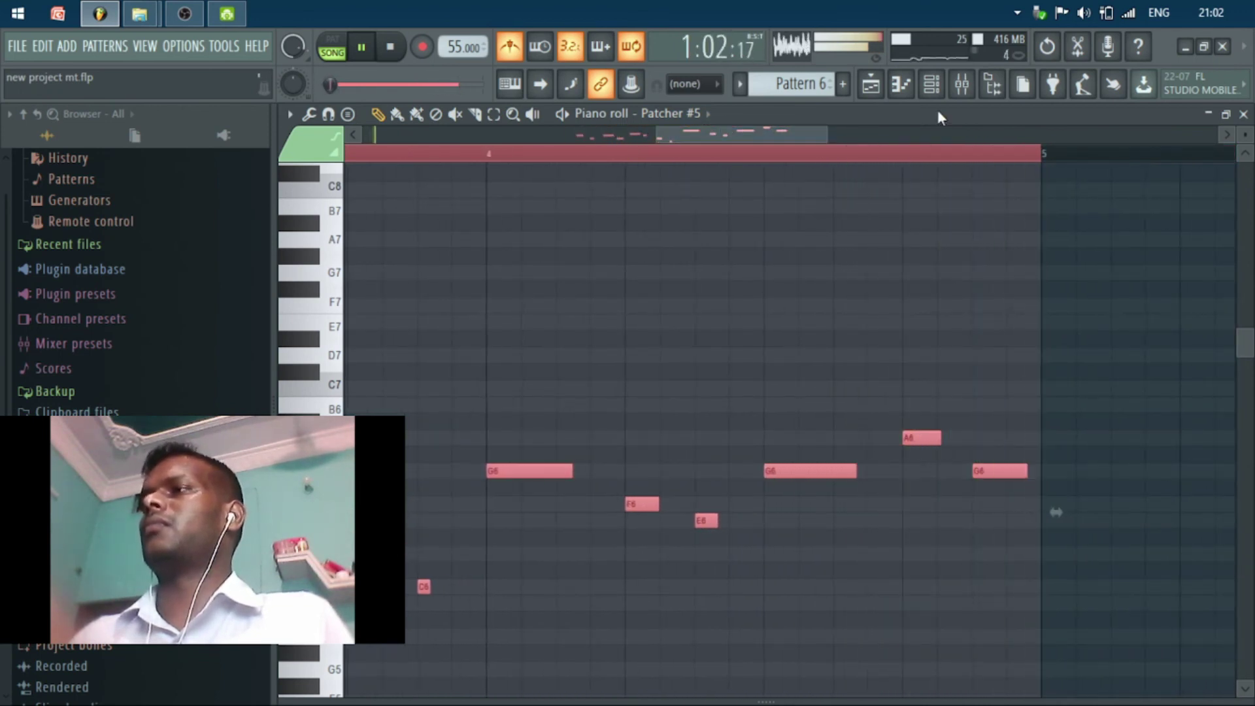
pyautogui.press('space')
pyautogui.click(1243, 114)
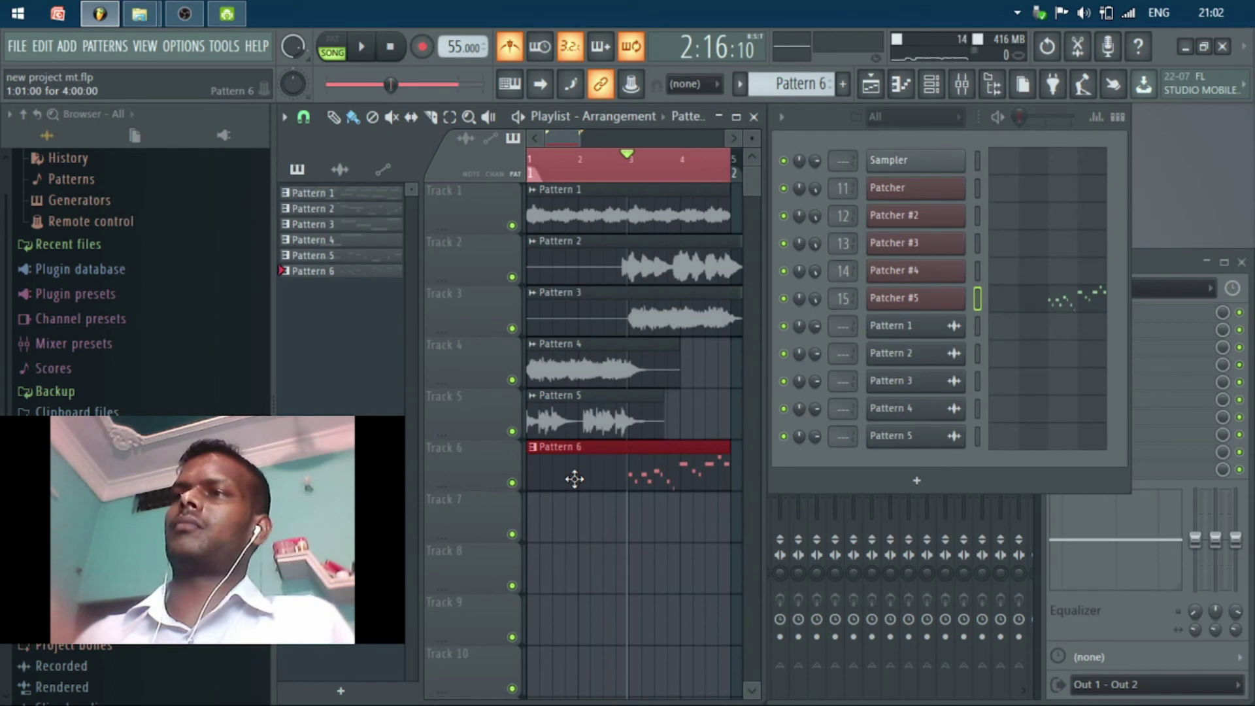
# - Create a new empty Pattern 7, place it at the start of Track 7 and open its piano roll
pyautogui.press('F4')
pyautogui.moveTo(583, 521); pyautogui.dragTo(543, 519)
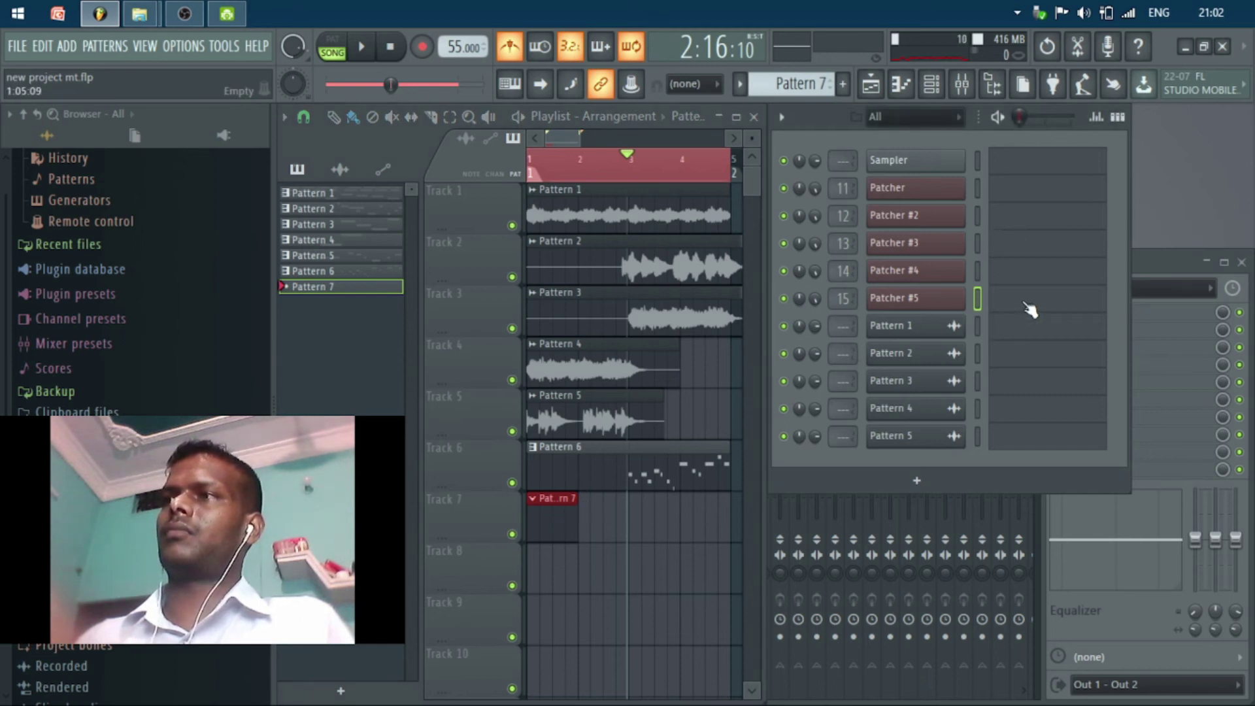
pyautogui.doubleClick(562, 521)
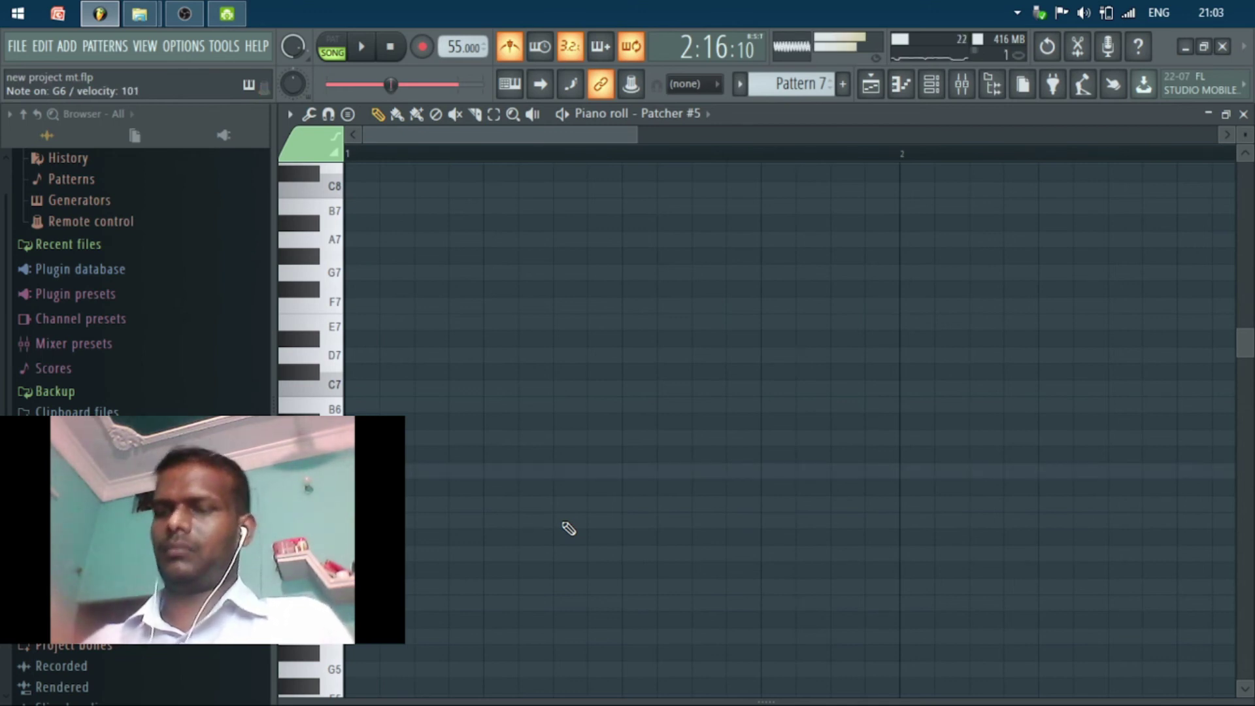
# - Add a one-bar G6 note at the start of Pattern 7 on Patcher #5 and return to the playlist
pyautogui.click(361, 470)
pyautogui.moveTo(361, 471); pyautogui.dragTo(349, 471)
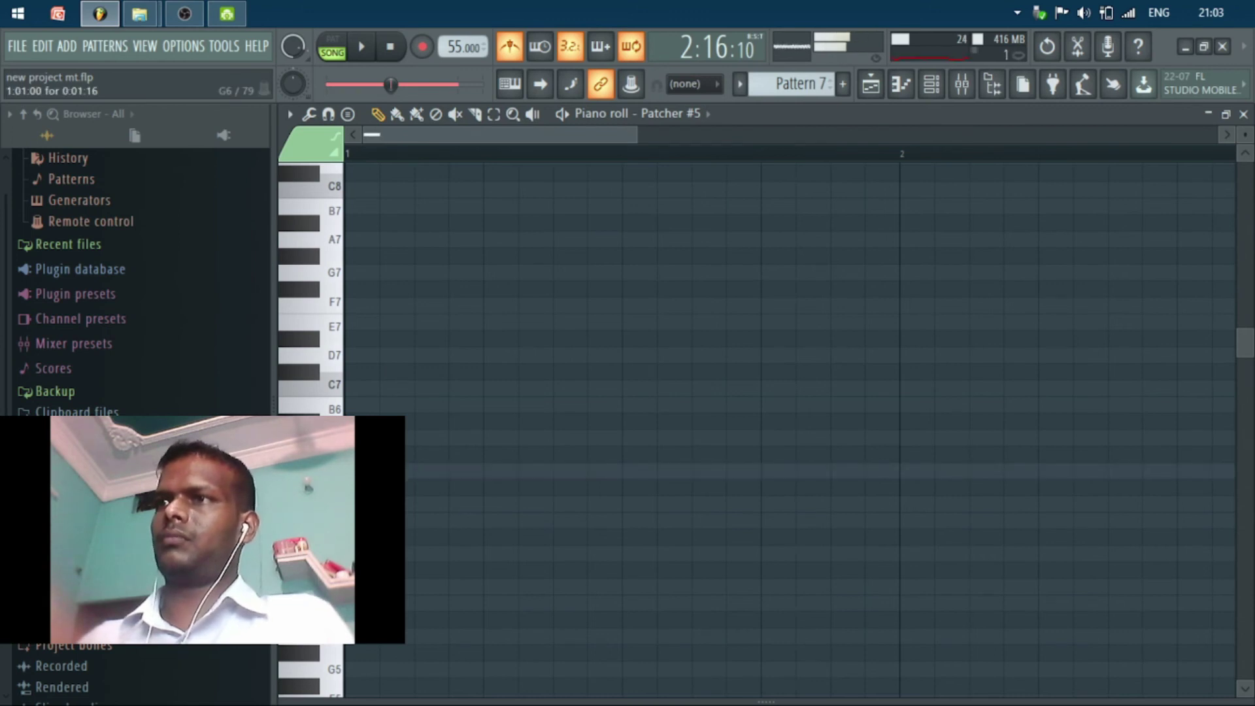
pyautogui.click(1243, 114)
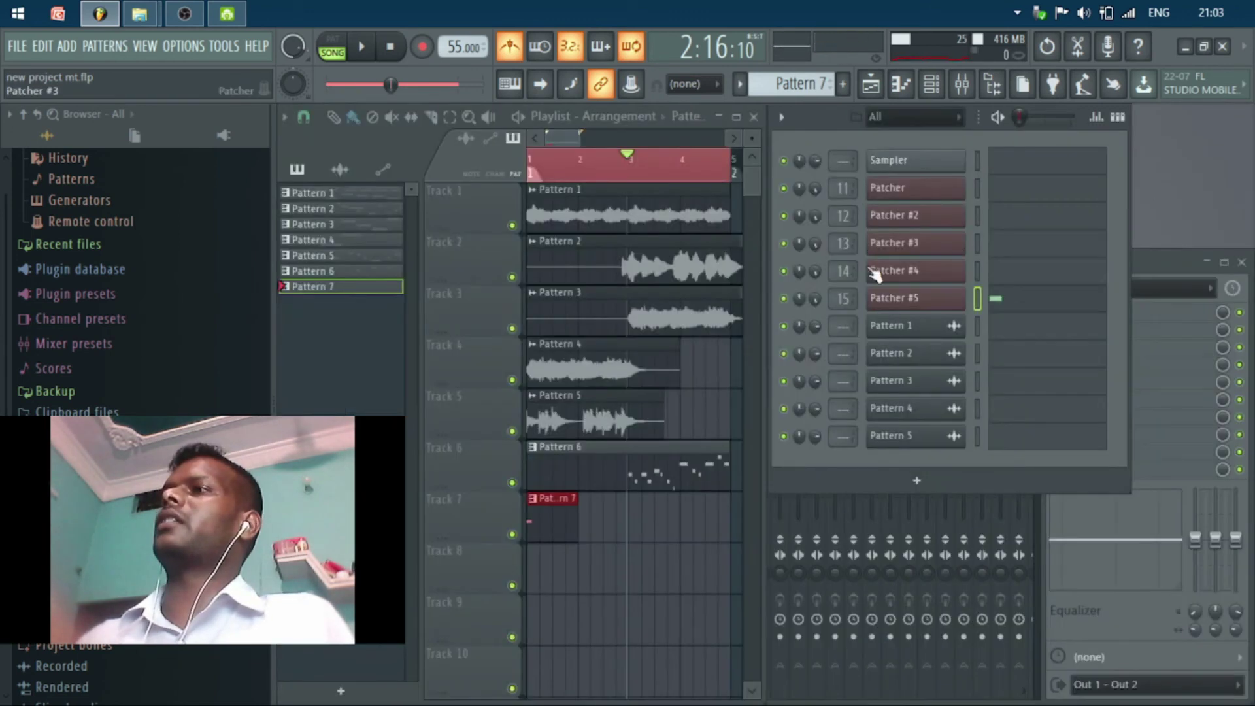
pyautogui.click(1051, 302)
pyautogui.moveTo(410, 476); pyautogui.dragTo(900, 466)
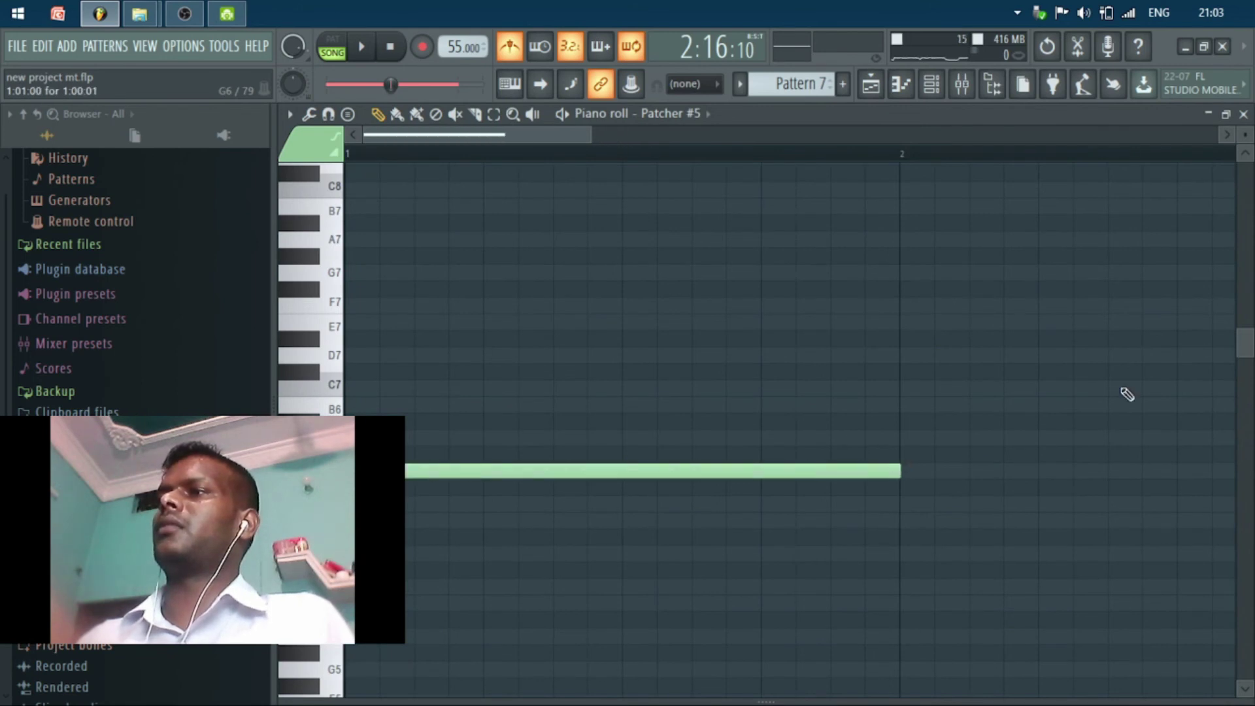
pyautogui.click(1243, 113)
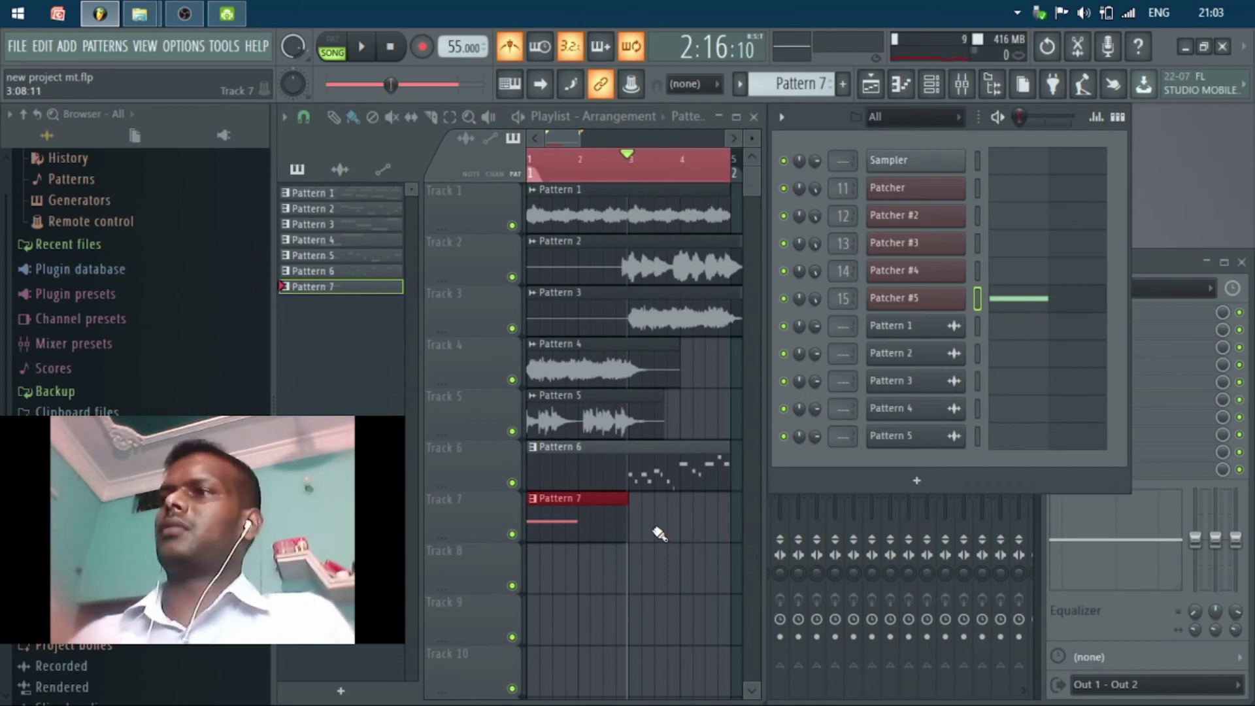
# - Select Pattern 6 and play the arrangement briefly from the start and from about 4:10
pyautogui.doubleClick(534, 481)
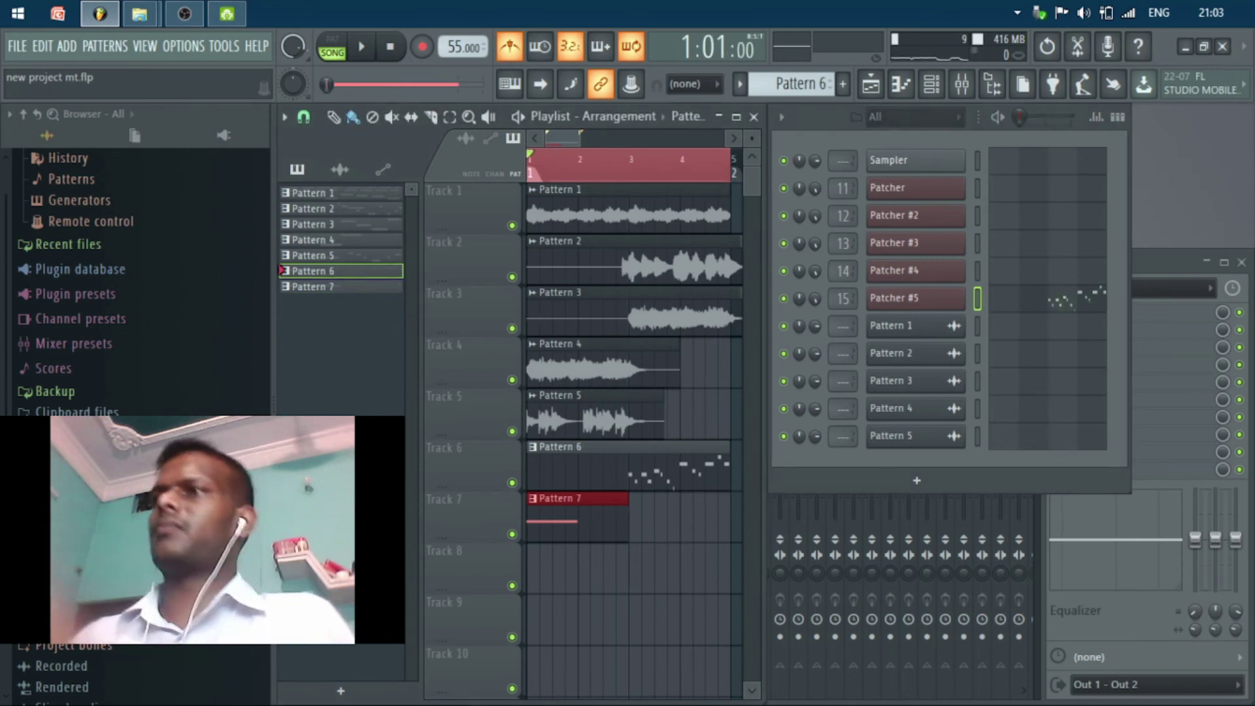
pyautogui.press('space')
pyautogui.press('space')
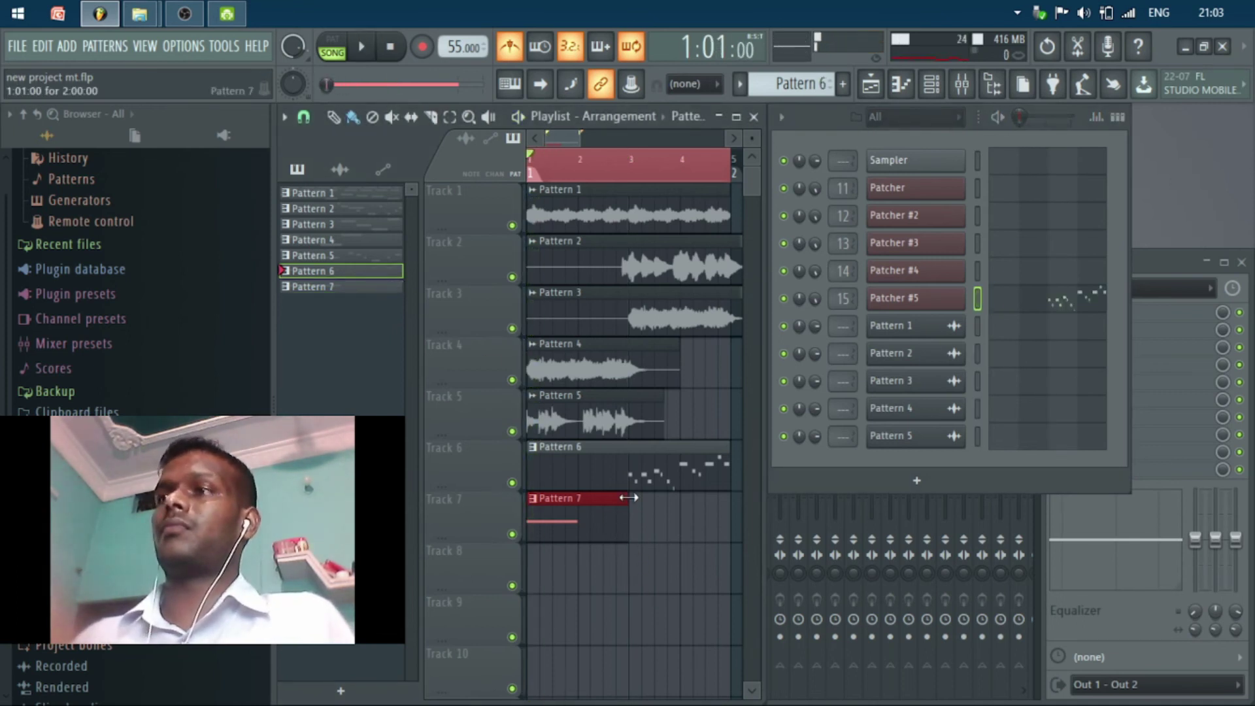
pyautogui.click(709, 175)
pyautogui.press('space')
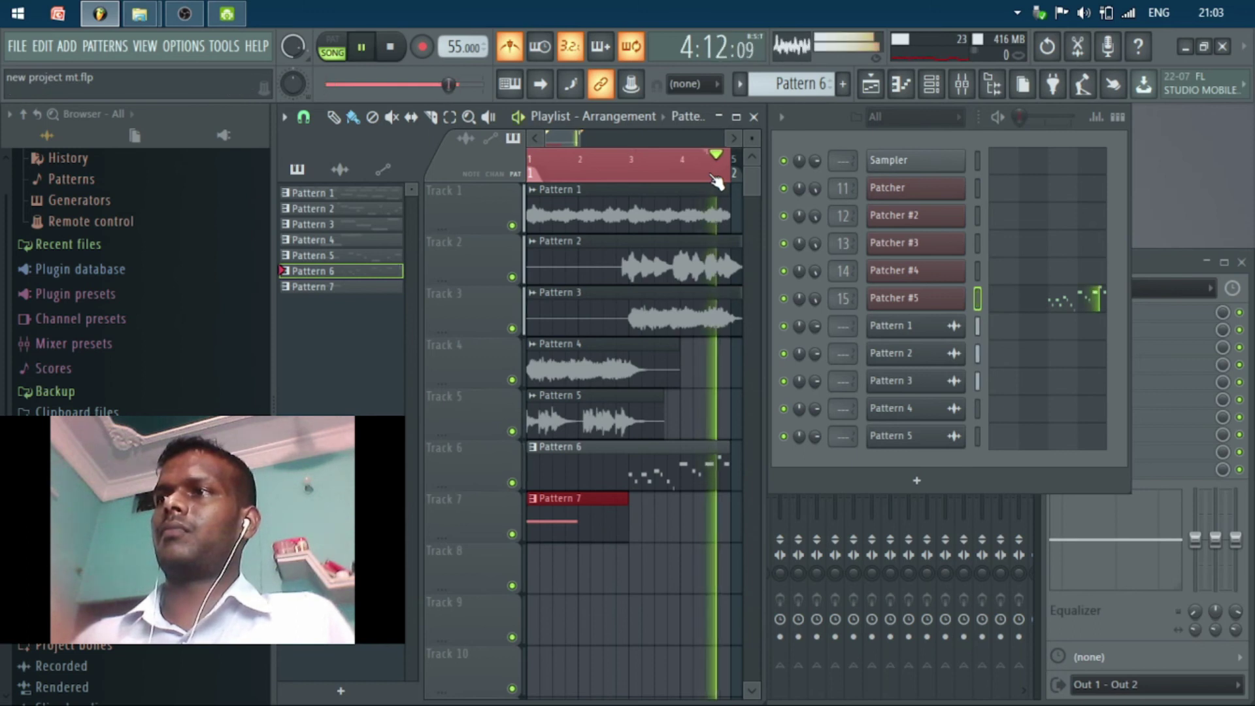
pyautogui.press('space')
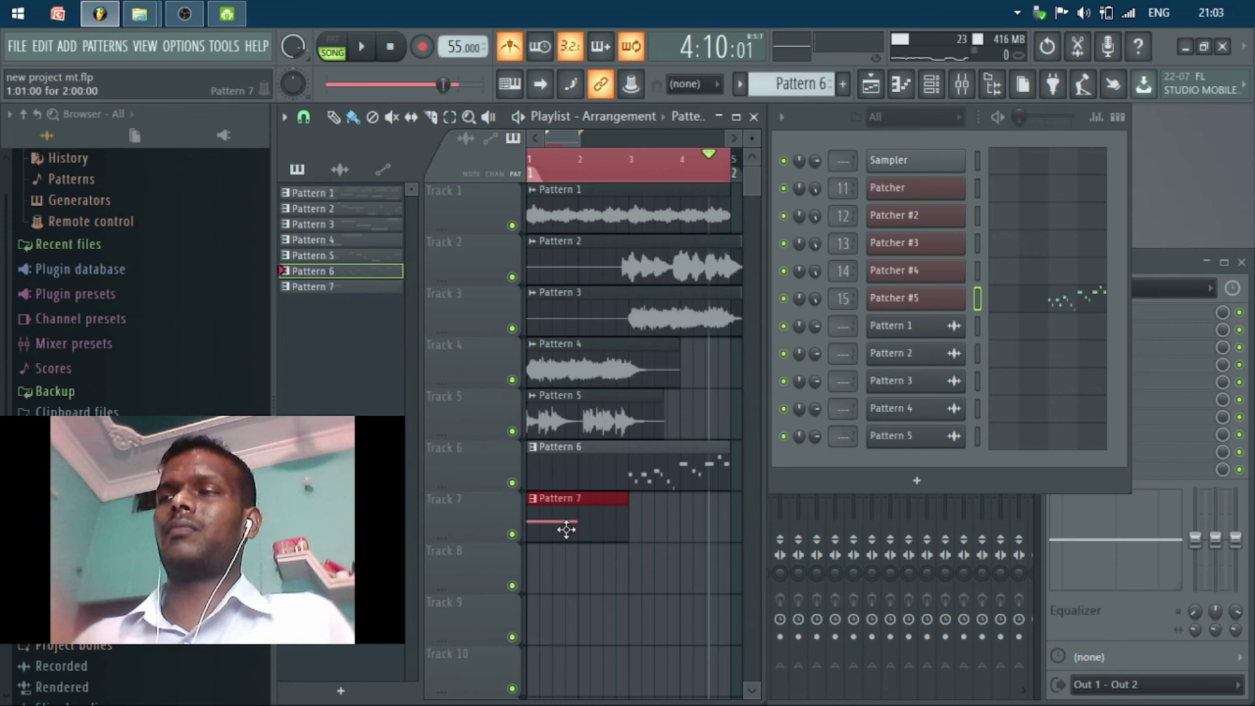
# - Mute Track 7 and listen to the arrangement from about 2:14 into bar 4
pyautogui.click(513, 536)
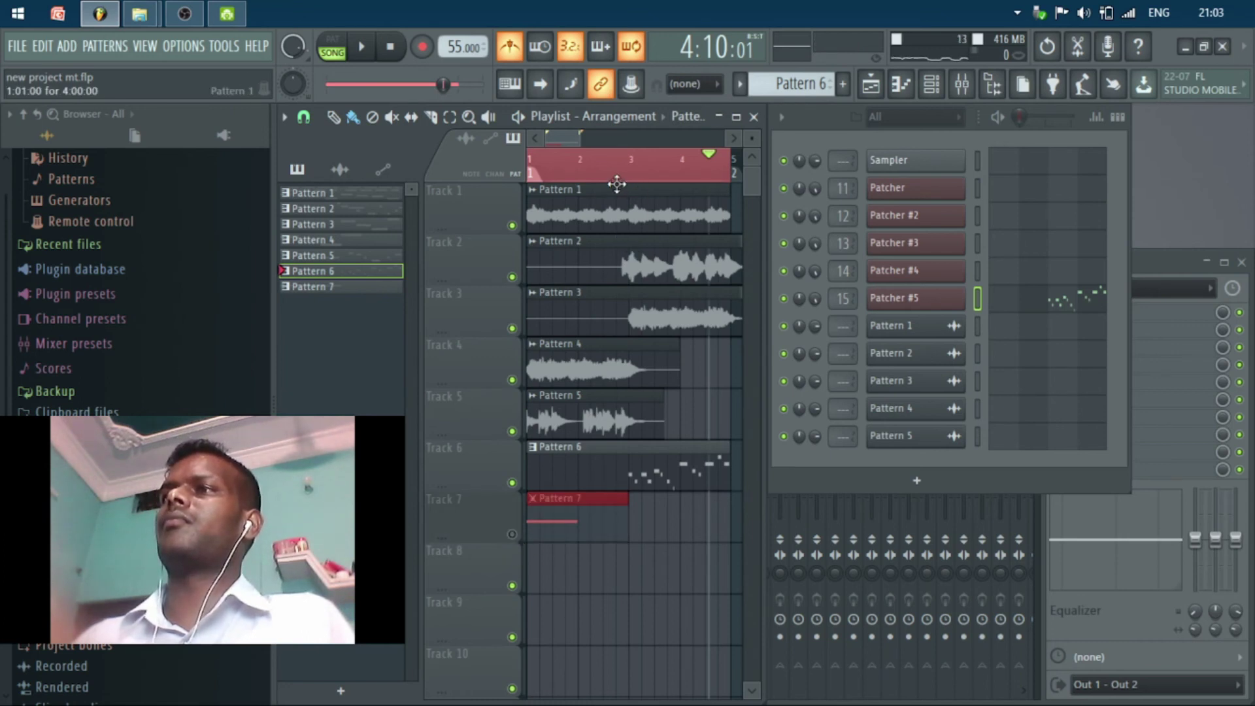
pyautogui.click(624, 177)
pyautogui.press('space')
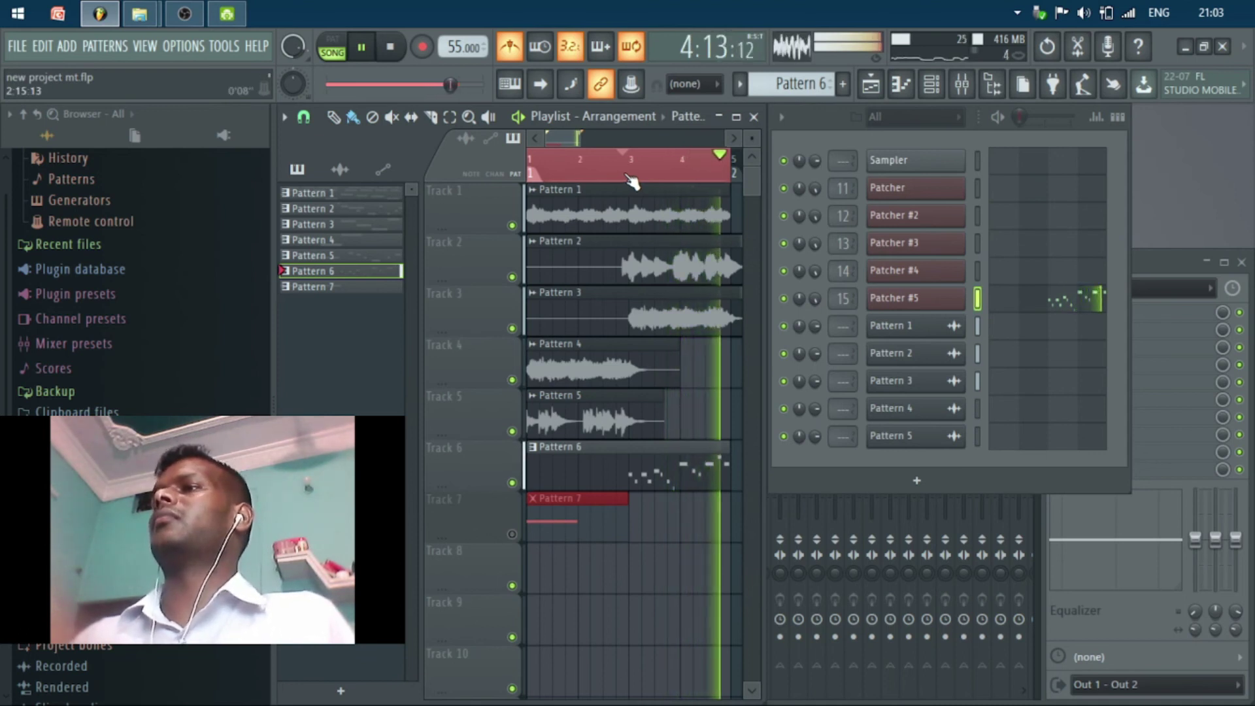
pyautogui.press('space')
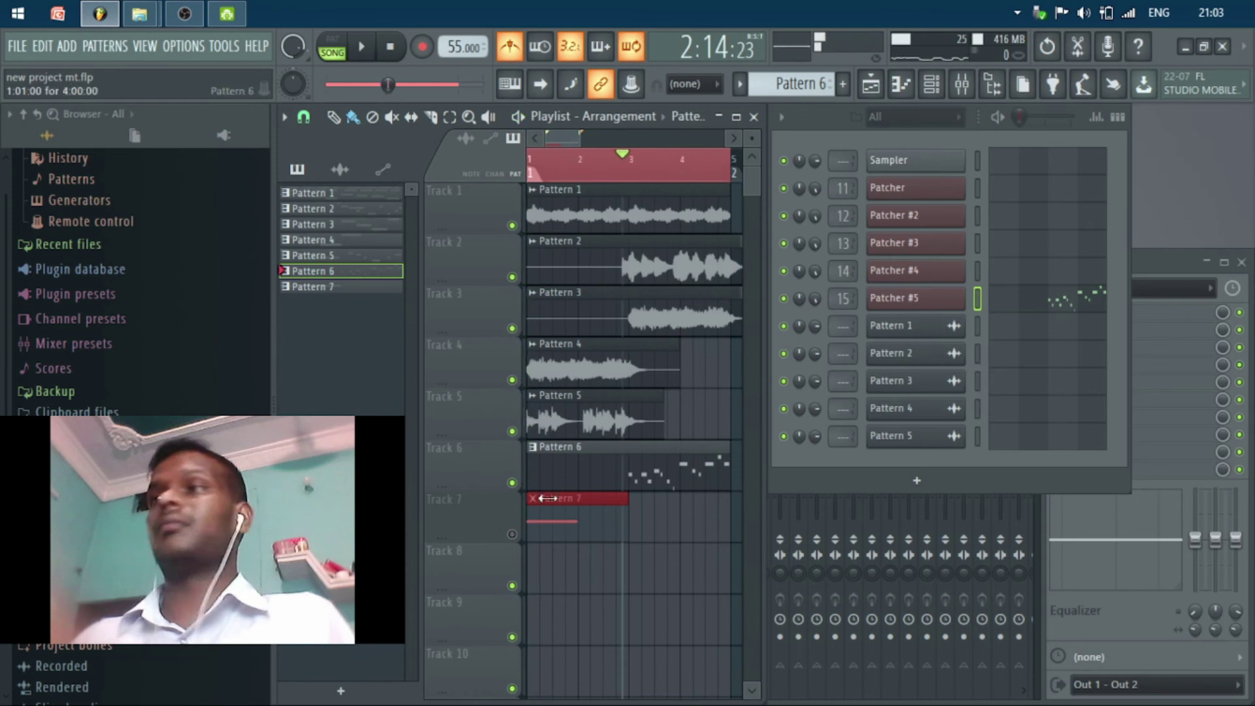
# - Raise the long note in Pattern 7 by one octave to G7 and return to the playlist
pyautogui.doubleClick(566, 523)
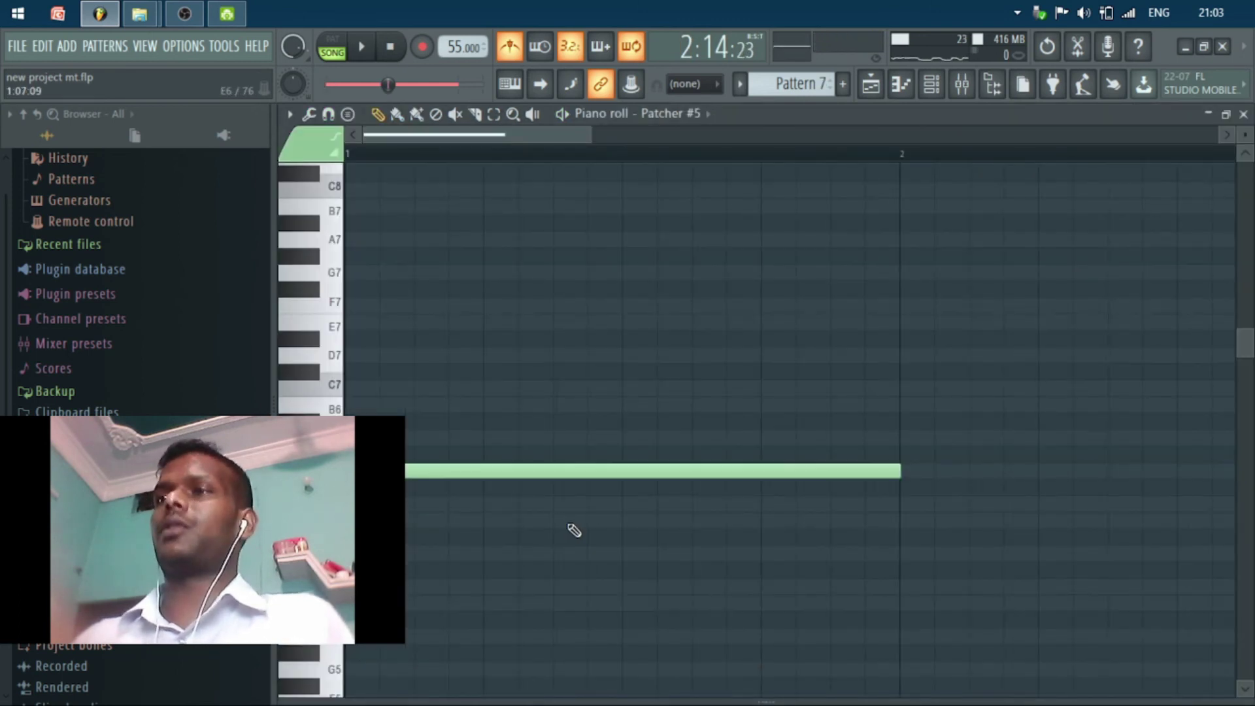
pyautogui.hotkey('ctrl', 'a')
pyautogui.hotkey('ctrl', 'Up')
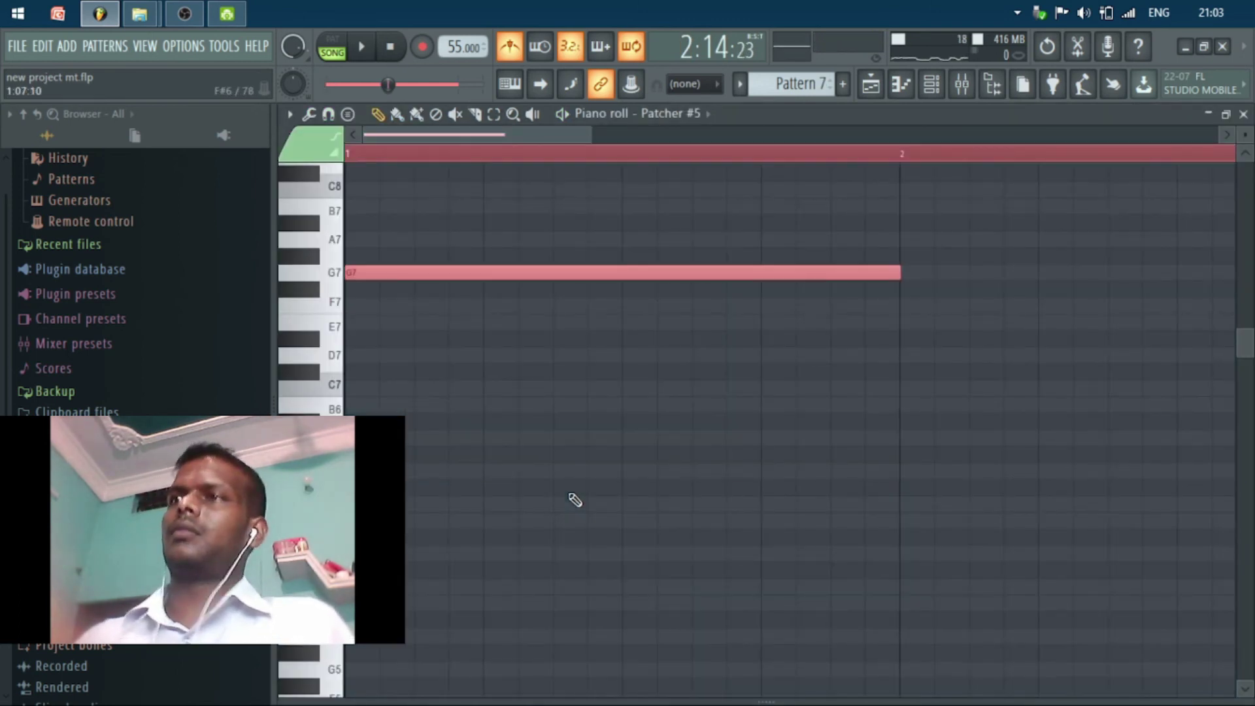
pyautogui.click(1243, 114)
# - Play the arrangement from about 2:14 and unmute Track 7 during playback
pyautogui.press('space')
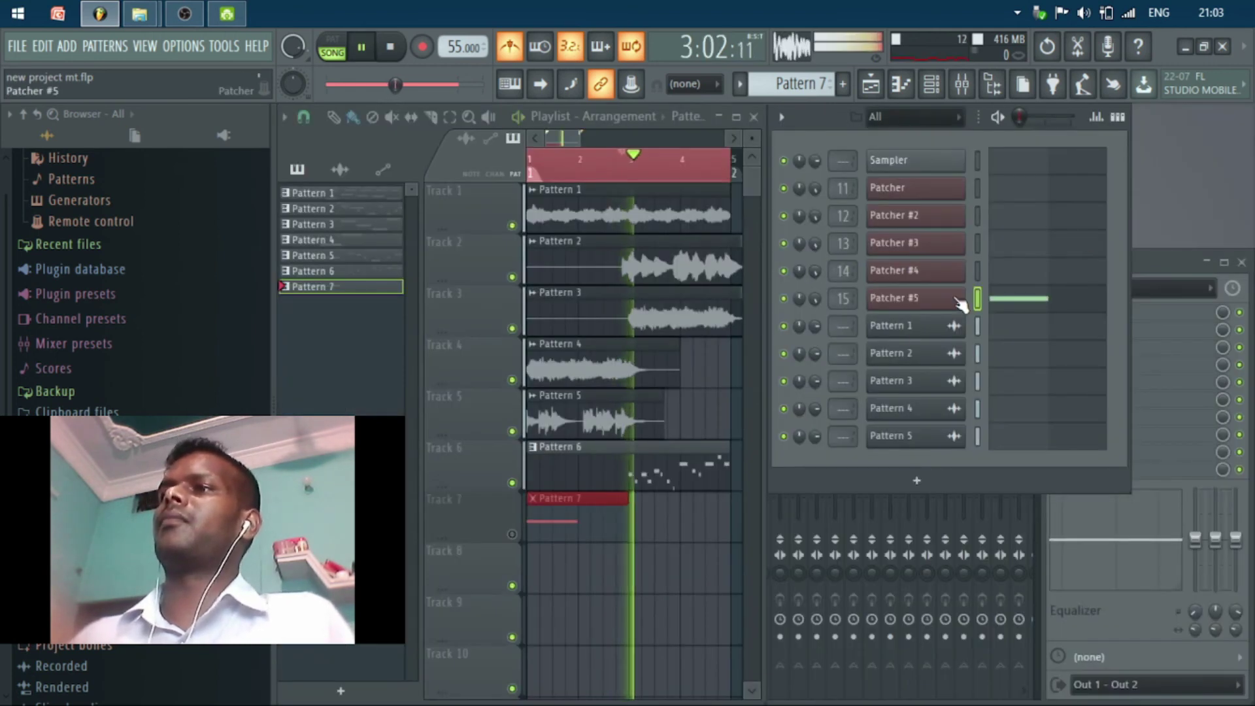
pyautogui.click(512, 535)
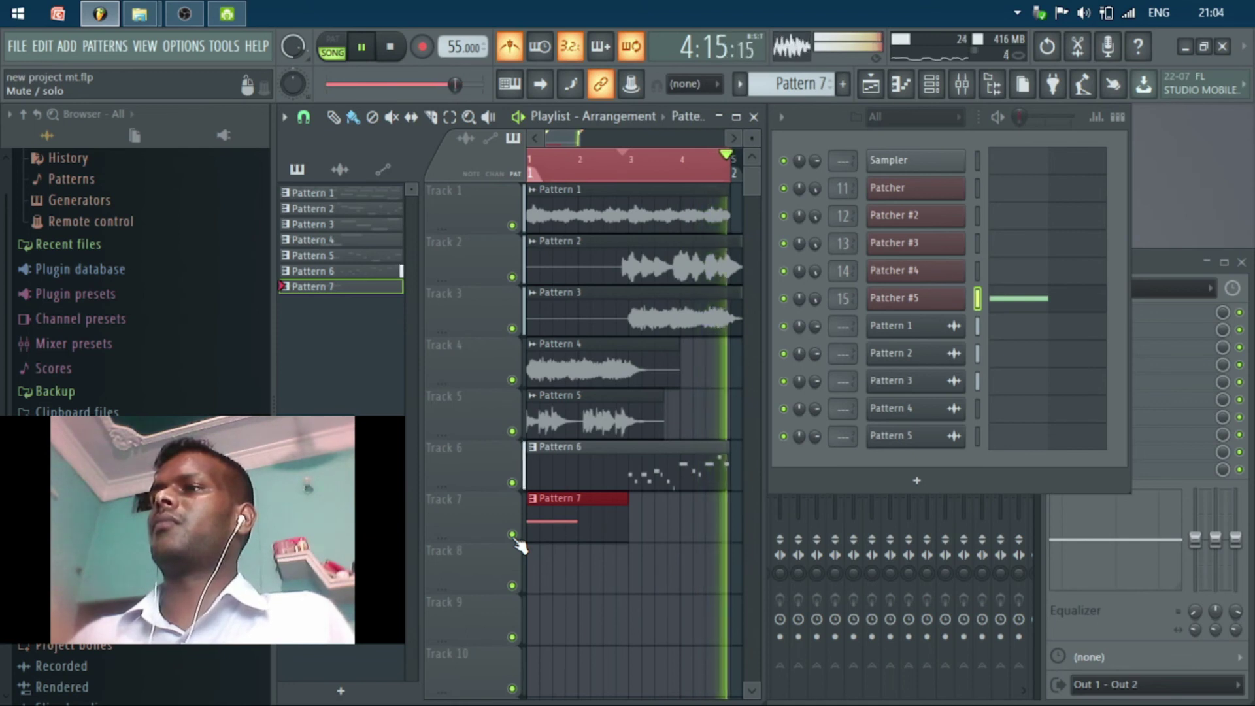
pyautogui.press('space')
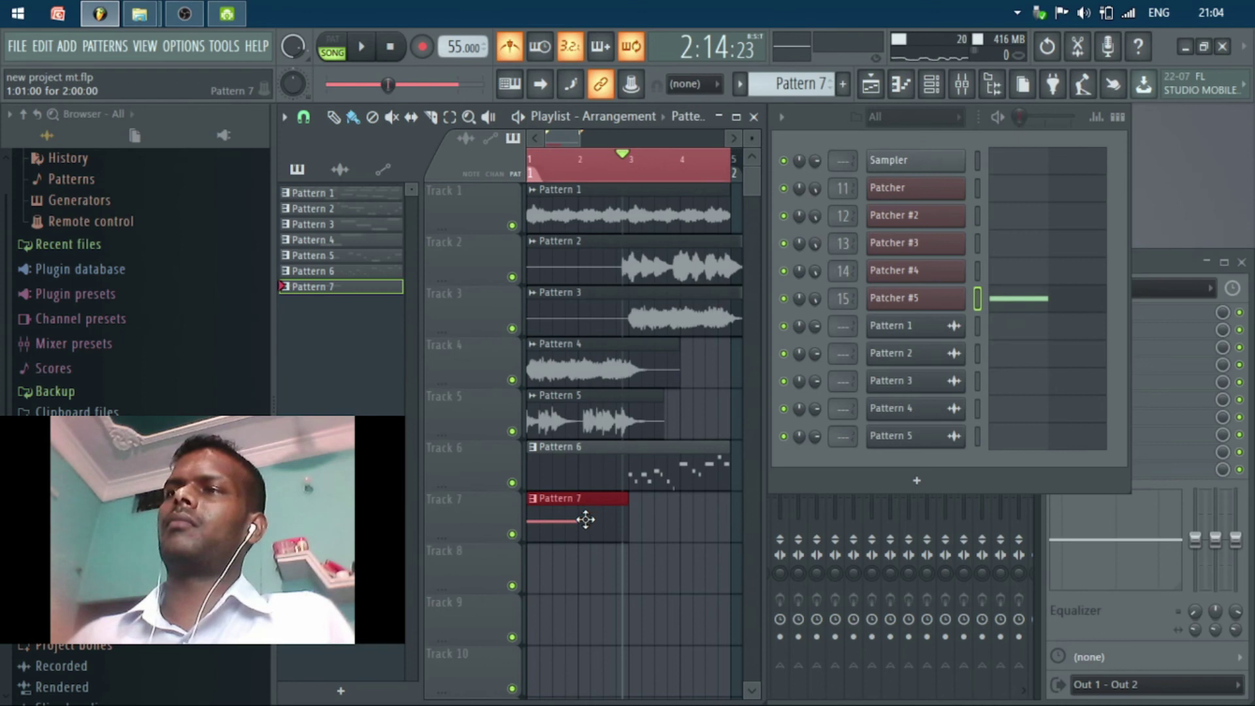
# - Inspect the notes of Pattern 7 in the piano roll and return to the playlist
pyautogui.doubleClick(586, 520)
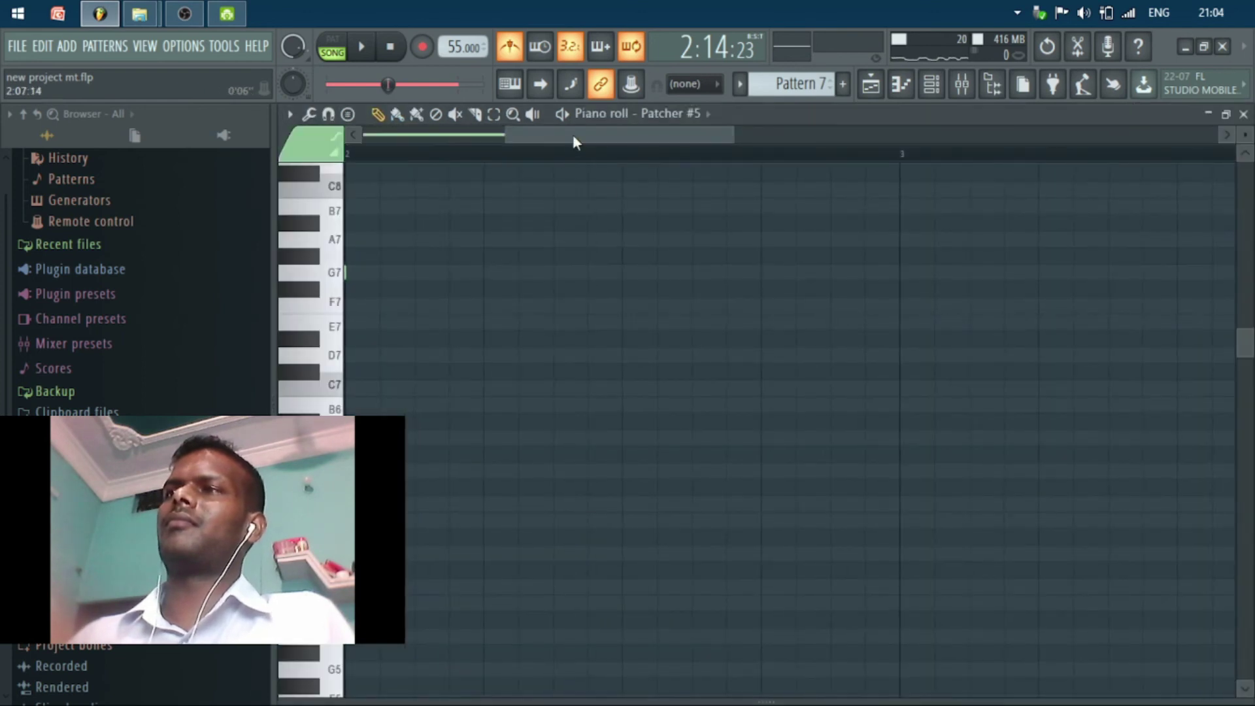
pyautogui.moveTo(572, 135); pyautogui.dragTo(363, 100)
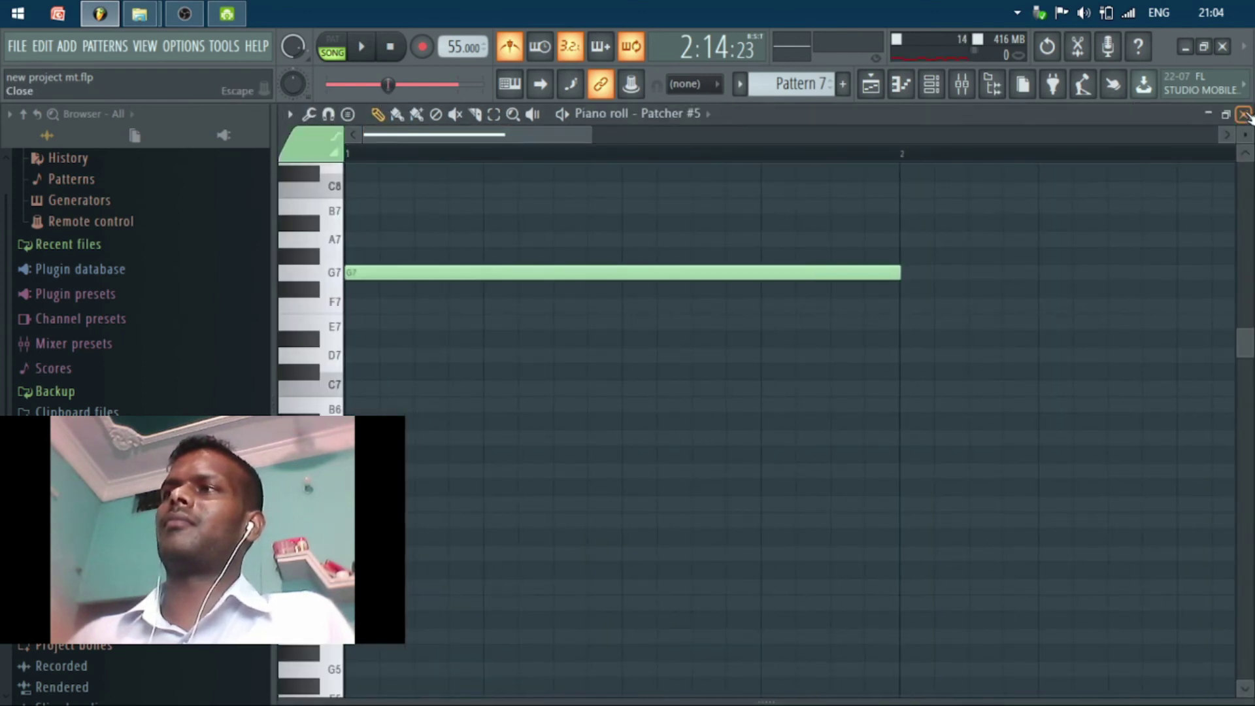
pyautogui.click(1244, 114)
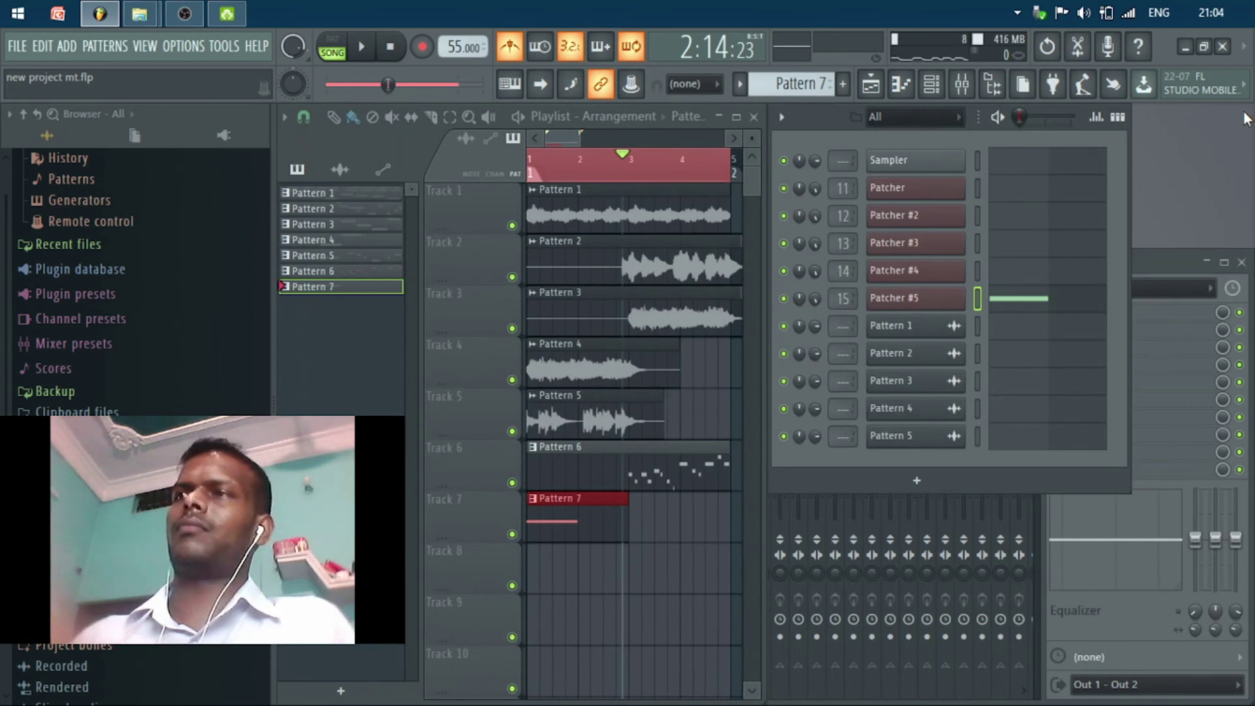
# - Select Pattern 6, play the start of the song briefly, and render the pattern to an audio clip that replaces it
pyautogui.click(326, 271)
pyautogui.press('space')
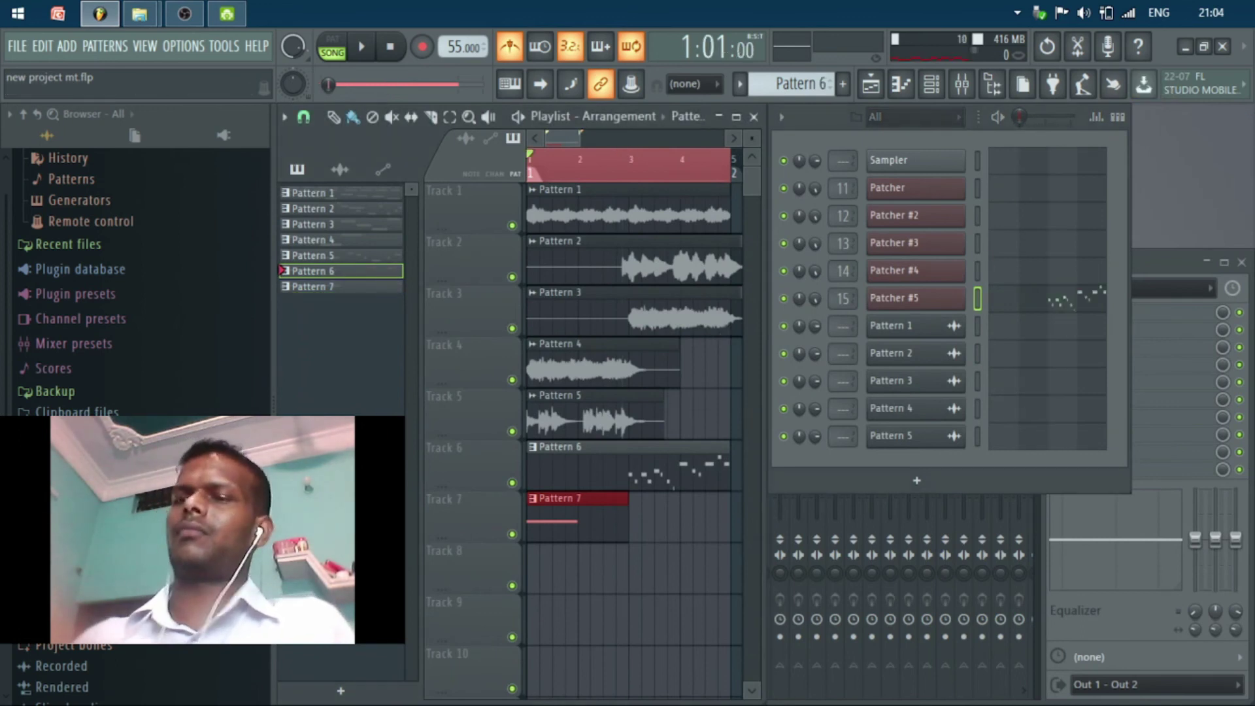
pyautogui.press('space')
pyautogui.press('space')
pyautogui.press('space')
pyautogui.press('space')
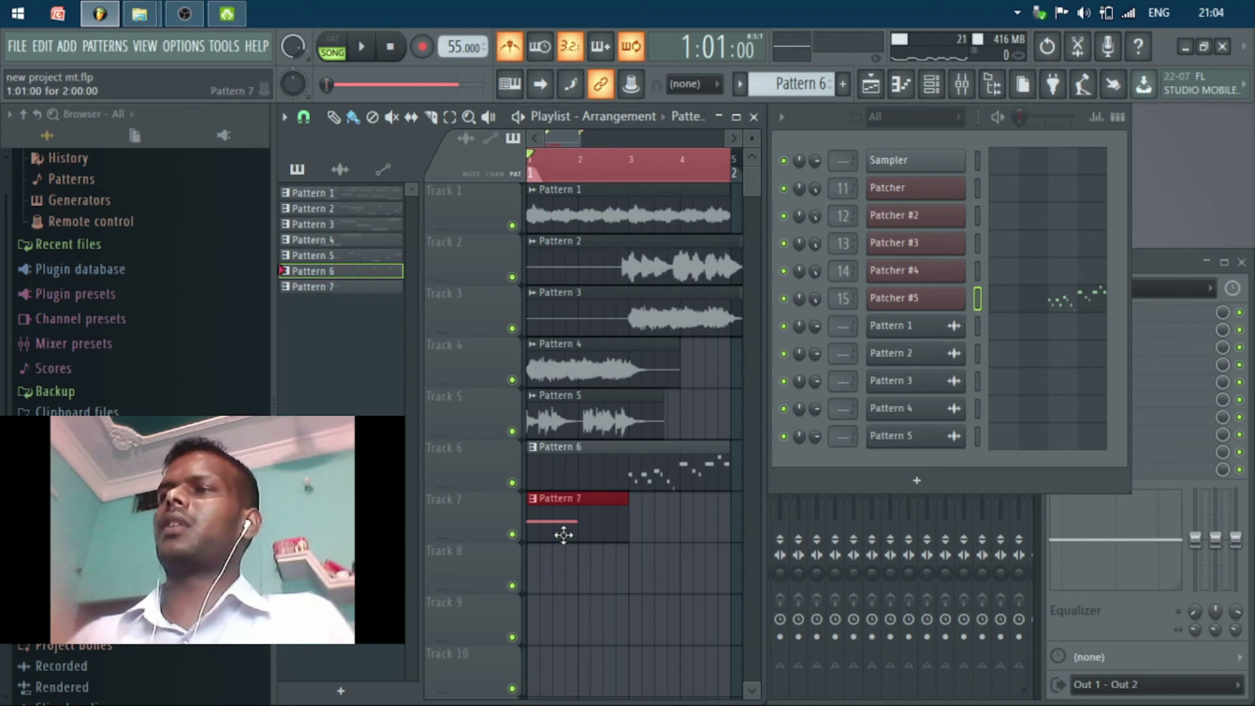
pyautogui.rightClick(335, 273)
pyautogui.click(379, 603)
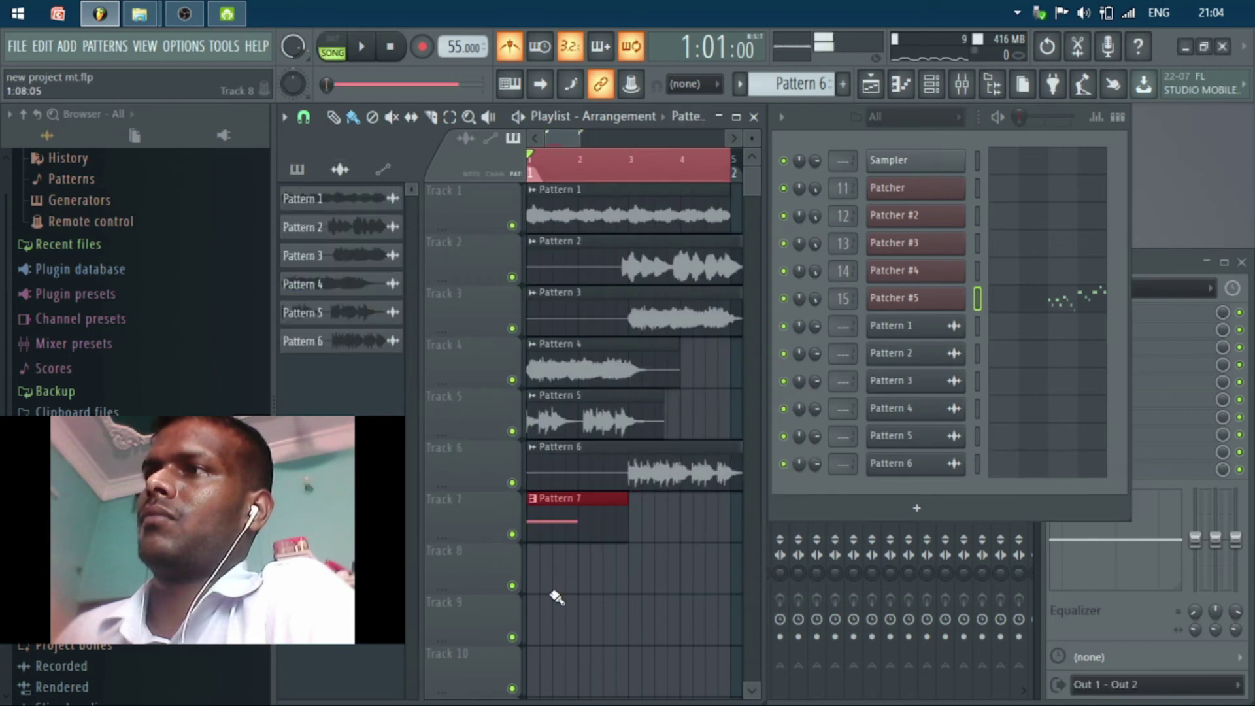
# - Copy the G7 note in Pattern 7 down to G5 and play the start of the song
pyautogui.doubleClick(557, 516)
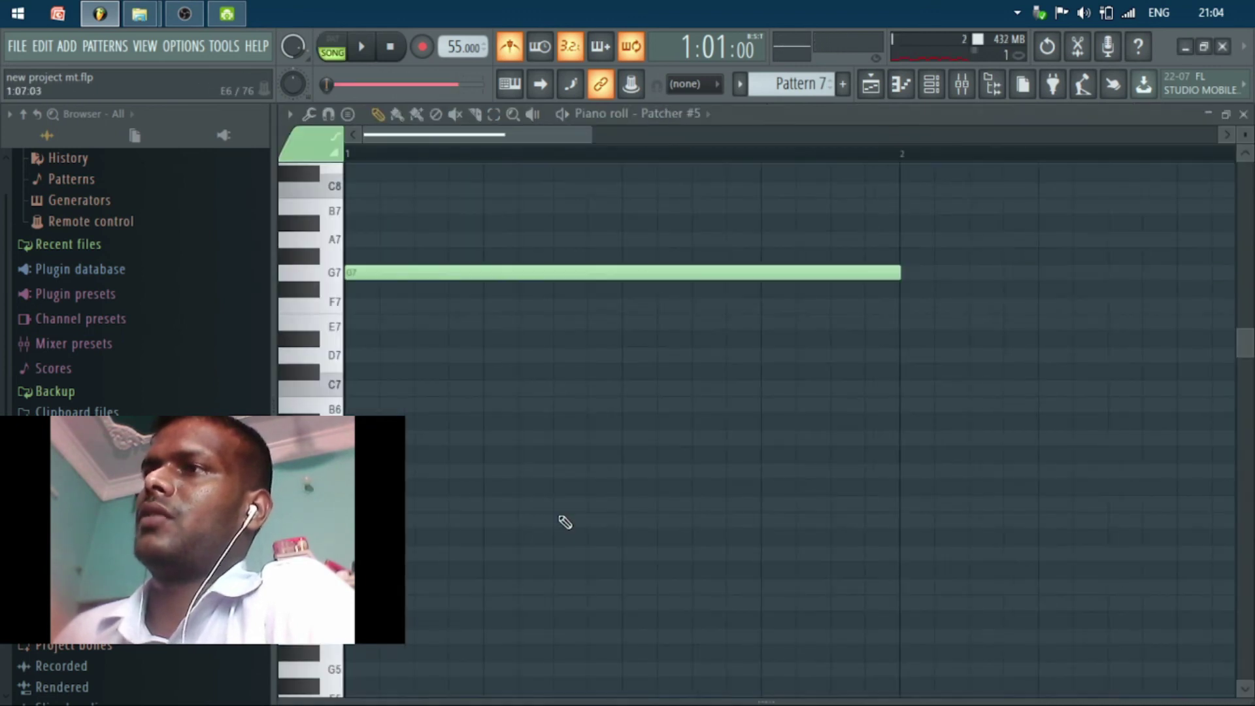
pyautogui.moveTo(489, 274); pyautogui.dragTo(440, 664)
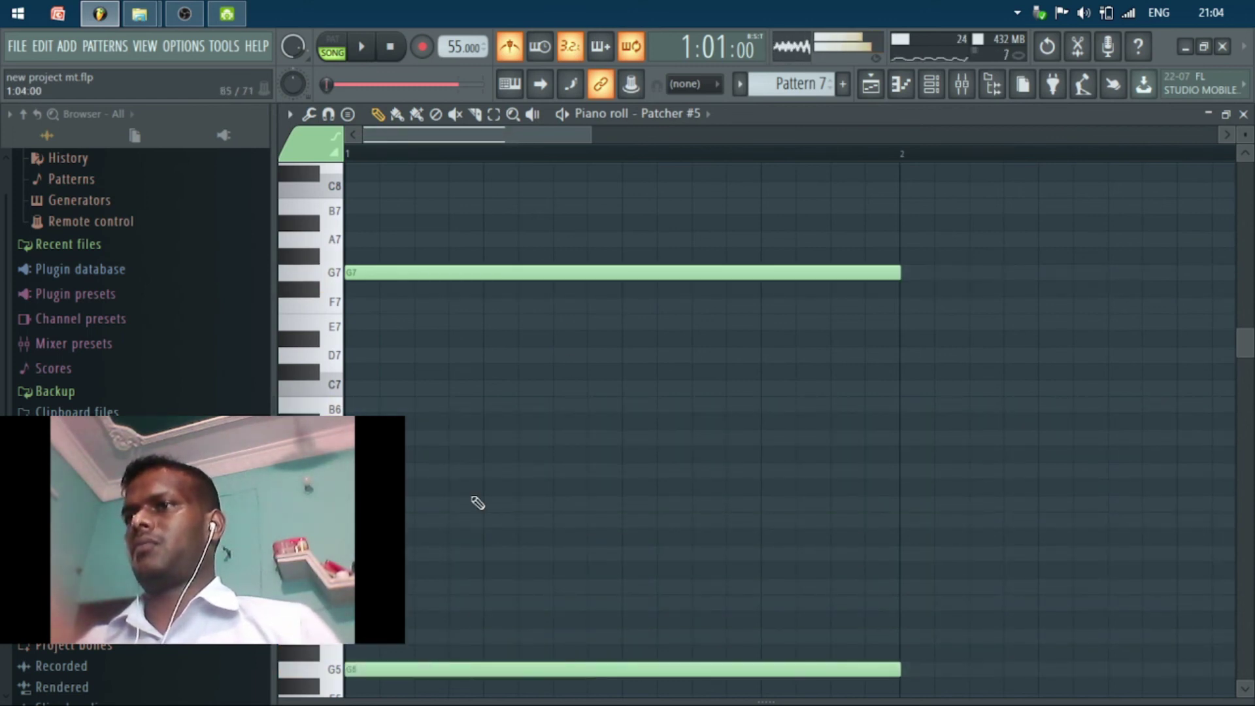
pyautogui.click(360, 47)
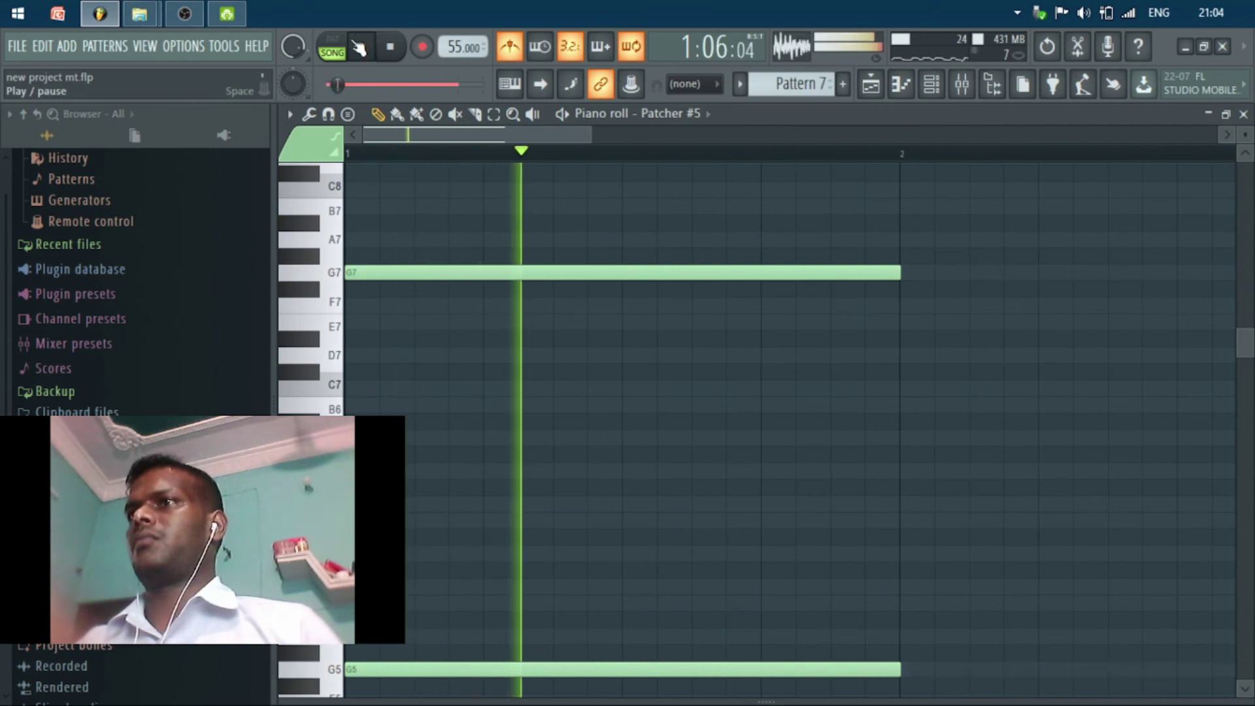
pyautogui.click(361, 47)
# - Show the playlist, switch playback to pattern mode and listen to Pattern 7 on its own
pyautogui.press('F5')
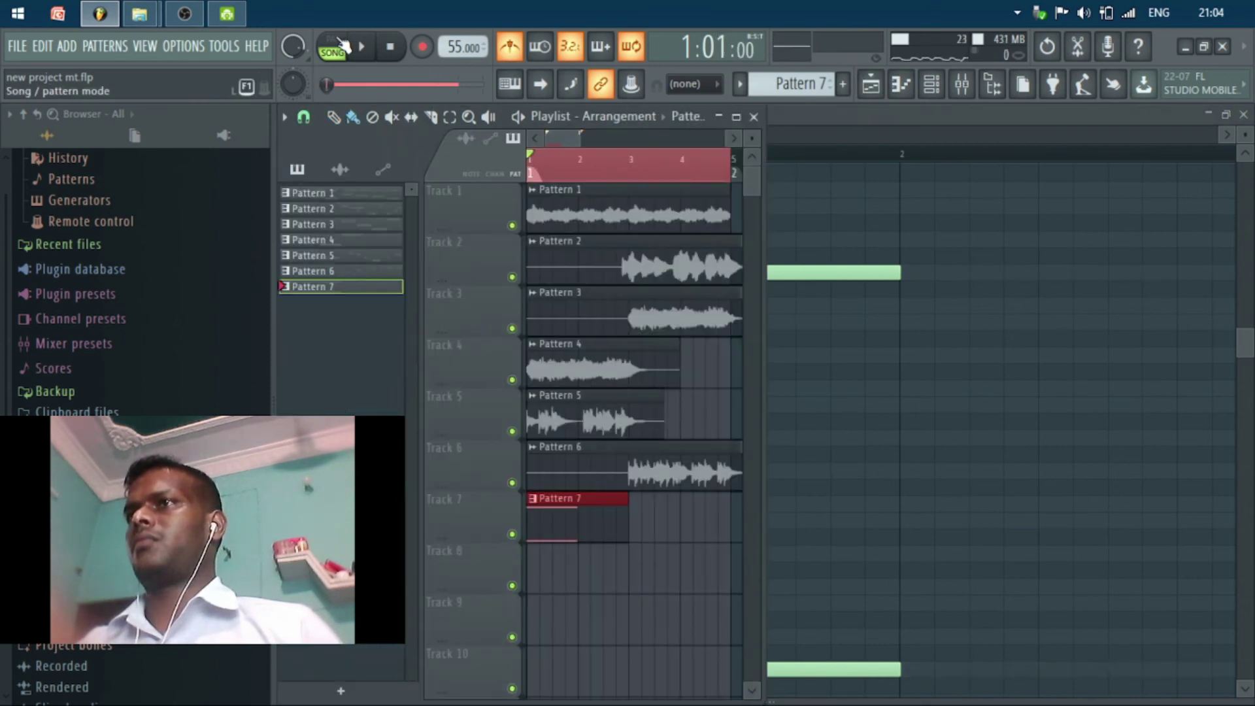
pyautogui.press('space')
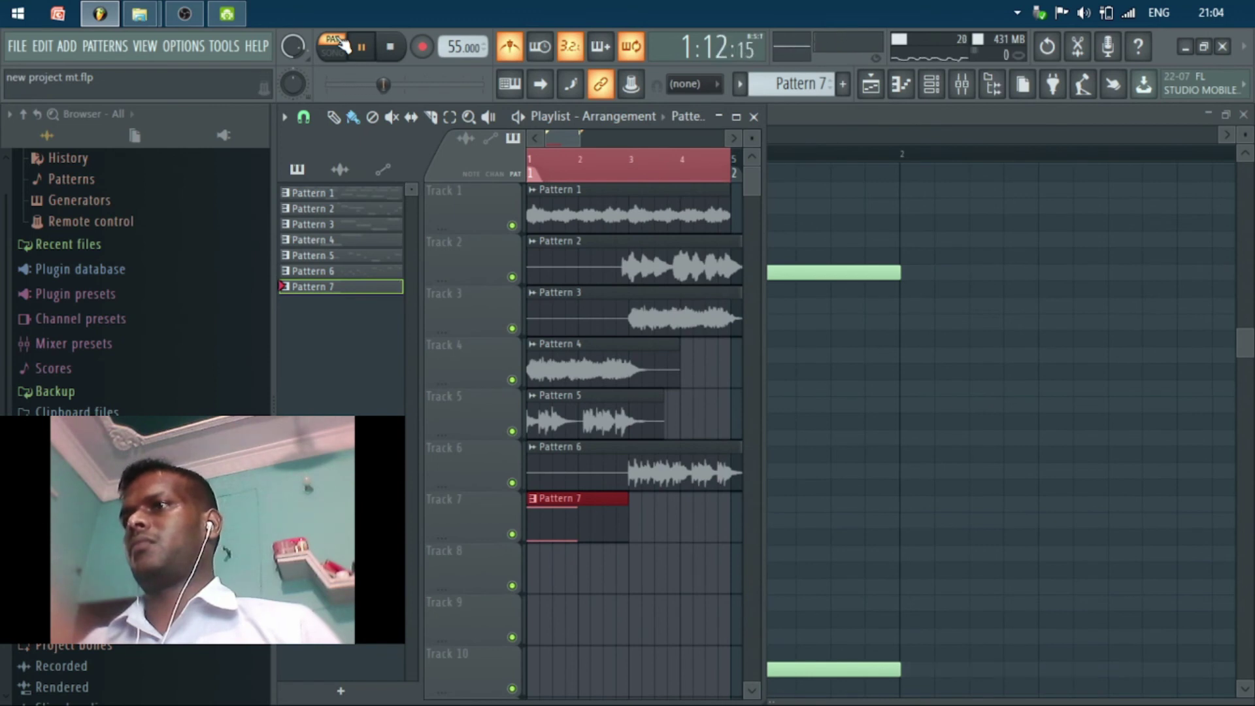
pyautogui.press('space')
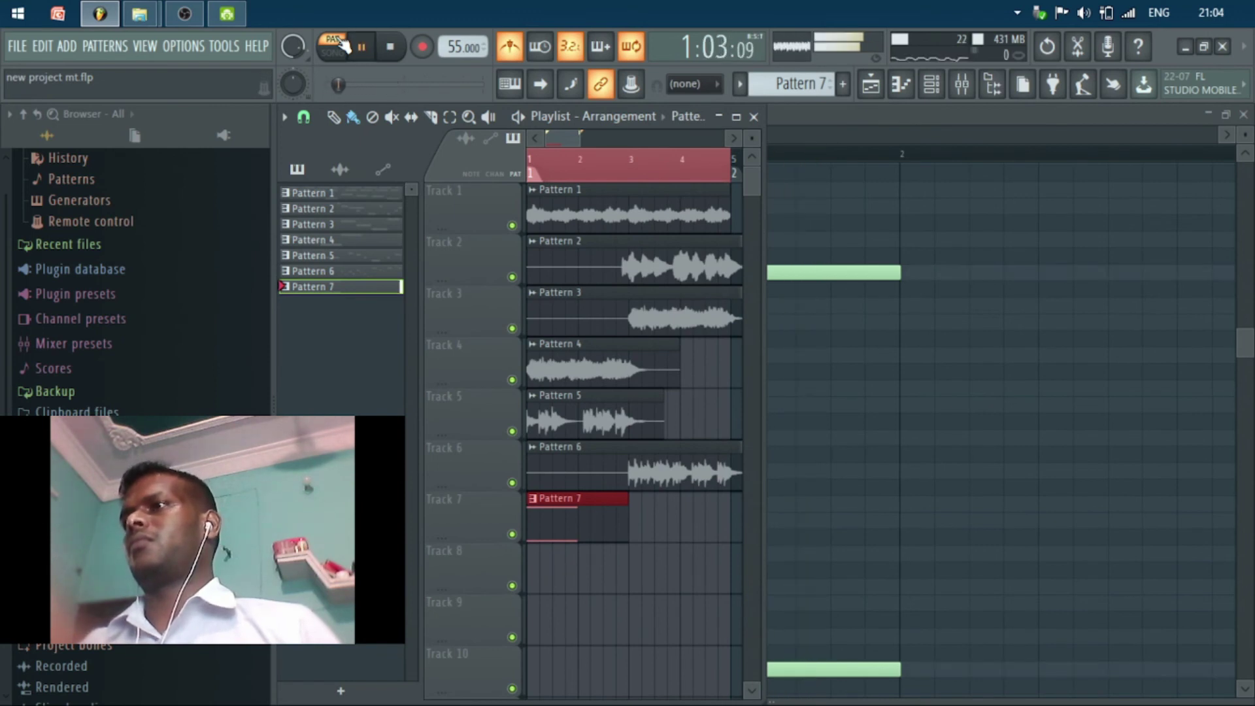
pyautogui.press('space')
# - Raise the G5 note in Pattern 7 by one octave to G6 and listen to the pattern
pyautogui.doubleClick(616, 536)
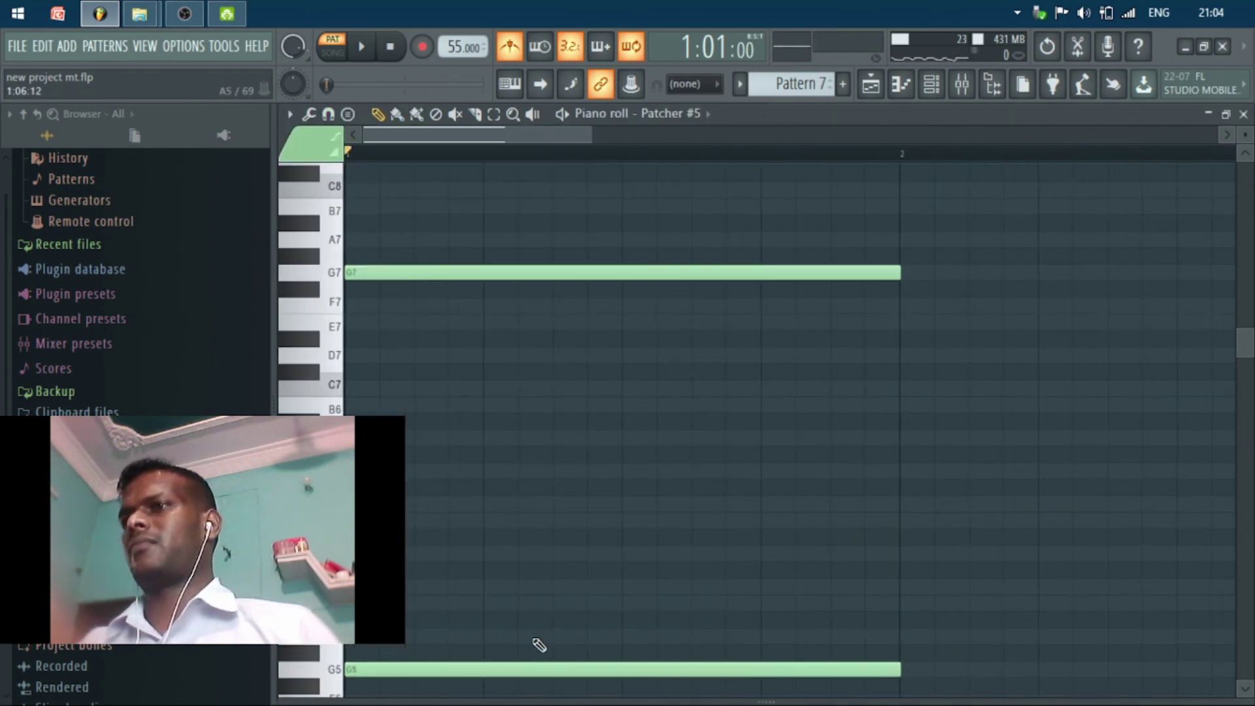
pyautogui.moveTo(531, 613); pyautogui.dragTo(535, 694)
pyautogui.hotkey('shift', 'Up')
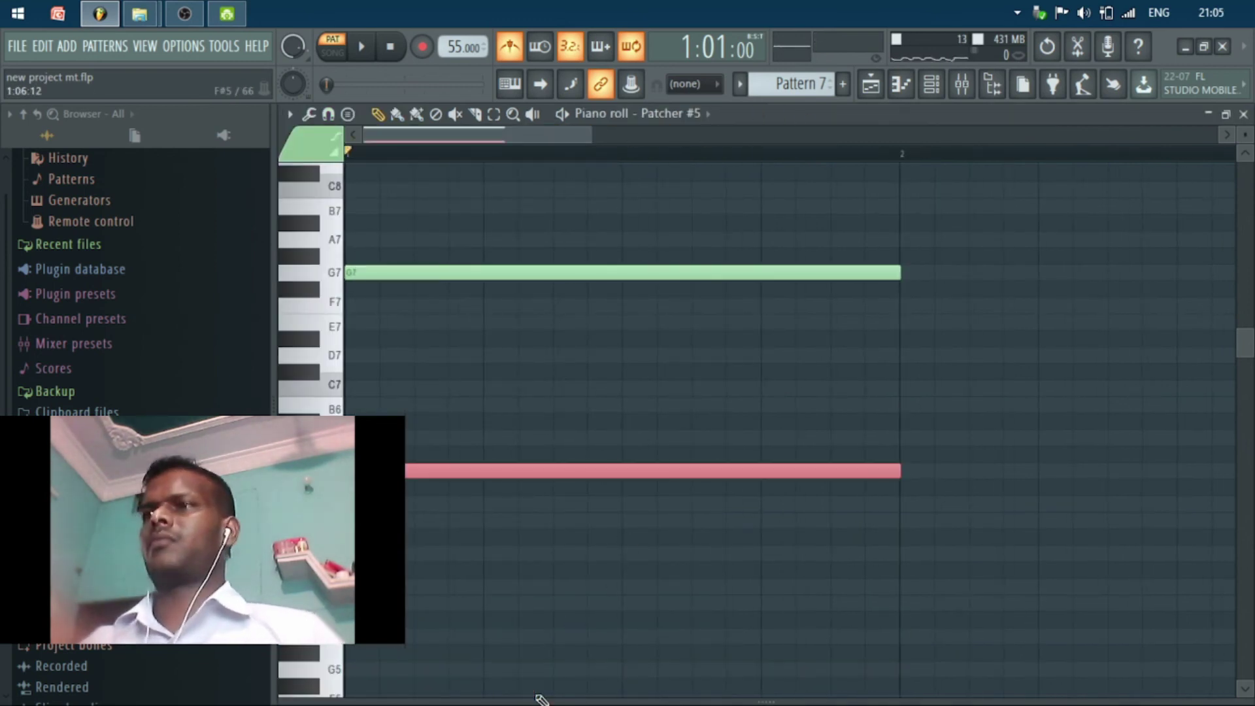
pyautogui.press('space')
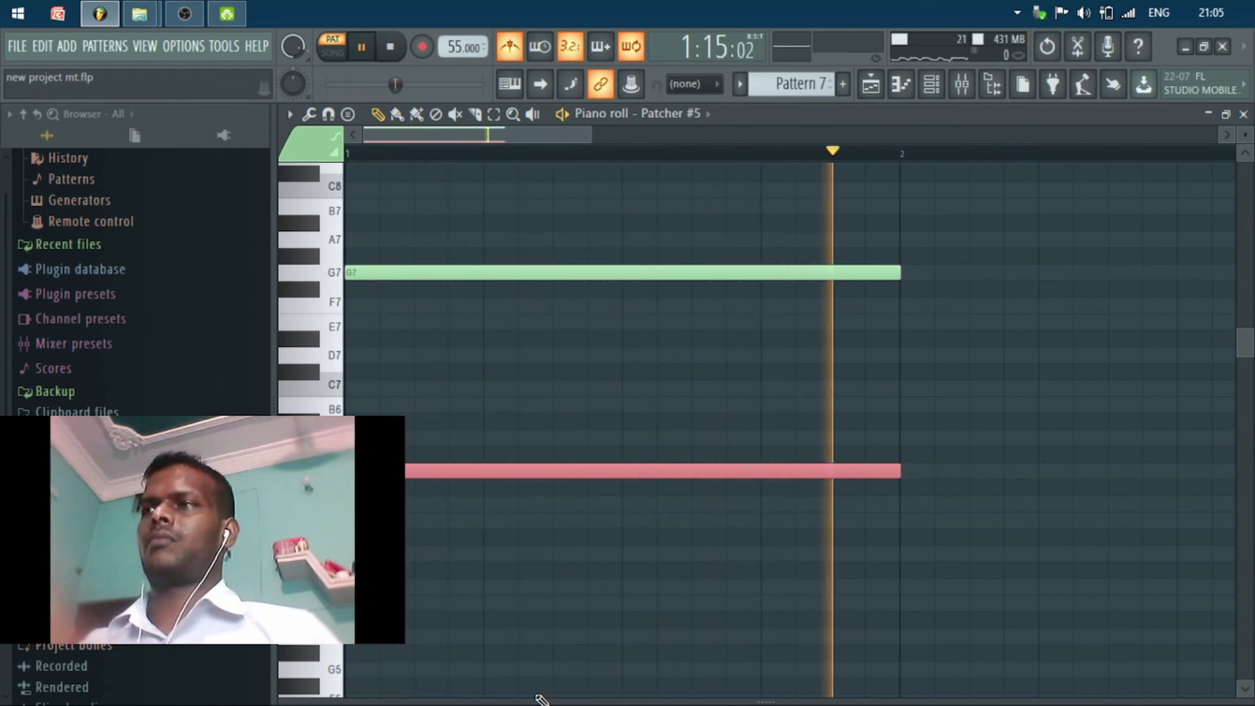
pyautogui.press('space')
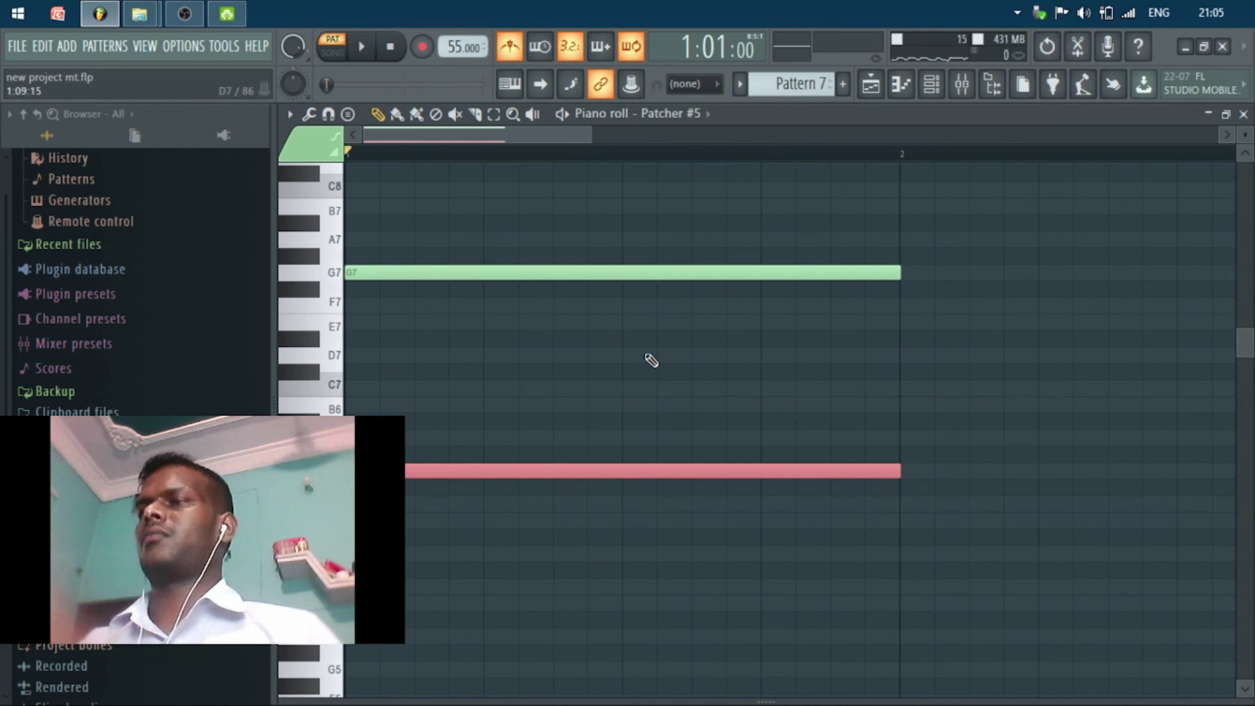
# - Lengthen both sustained G notes in Pattern 7 together so they end just before bar 5, and play the pattern
pyautogui.hotkey('ctrl', 'a')
pyautogui.moveTo(931, 371); pyautogui.dragTo(1248, 371)
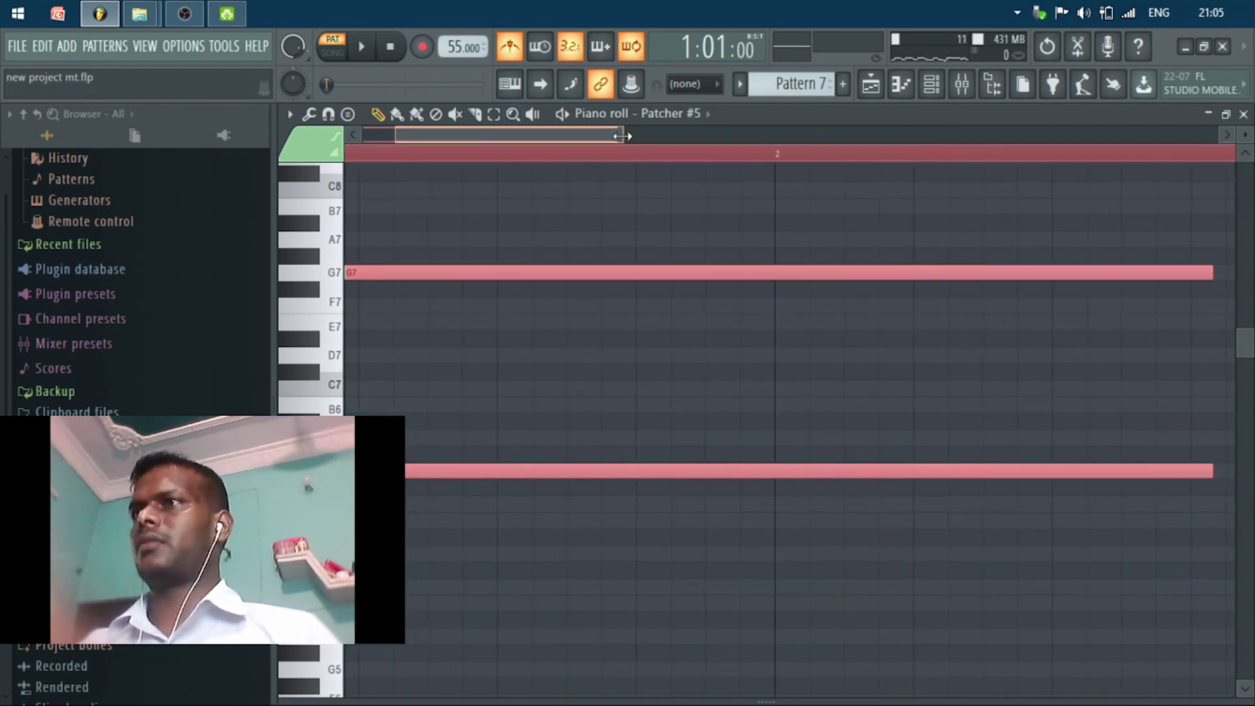
pyautogui.moveTo(621, 136); pyautogui.dragTo(1217, 137)
pyautogui.moveTo(605, 374); pyautogui.dragTo(900, 372)
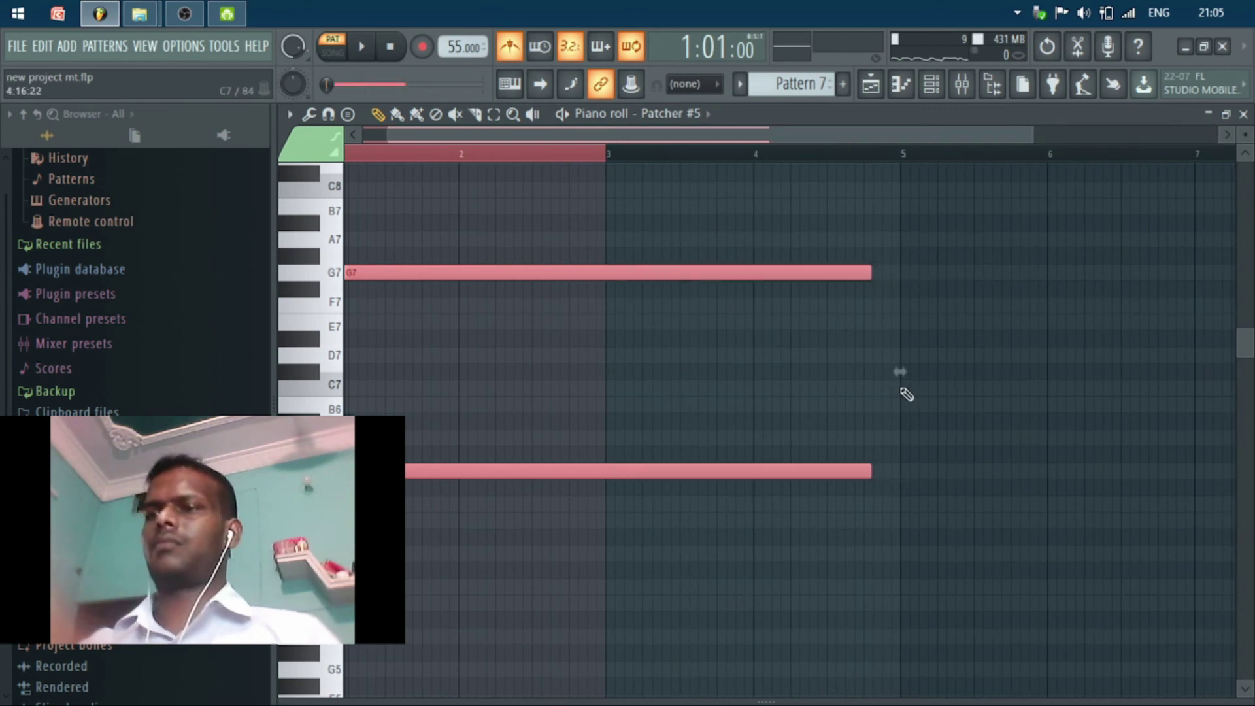
pyautogui.click(905, 395)
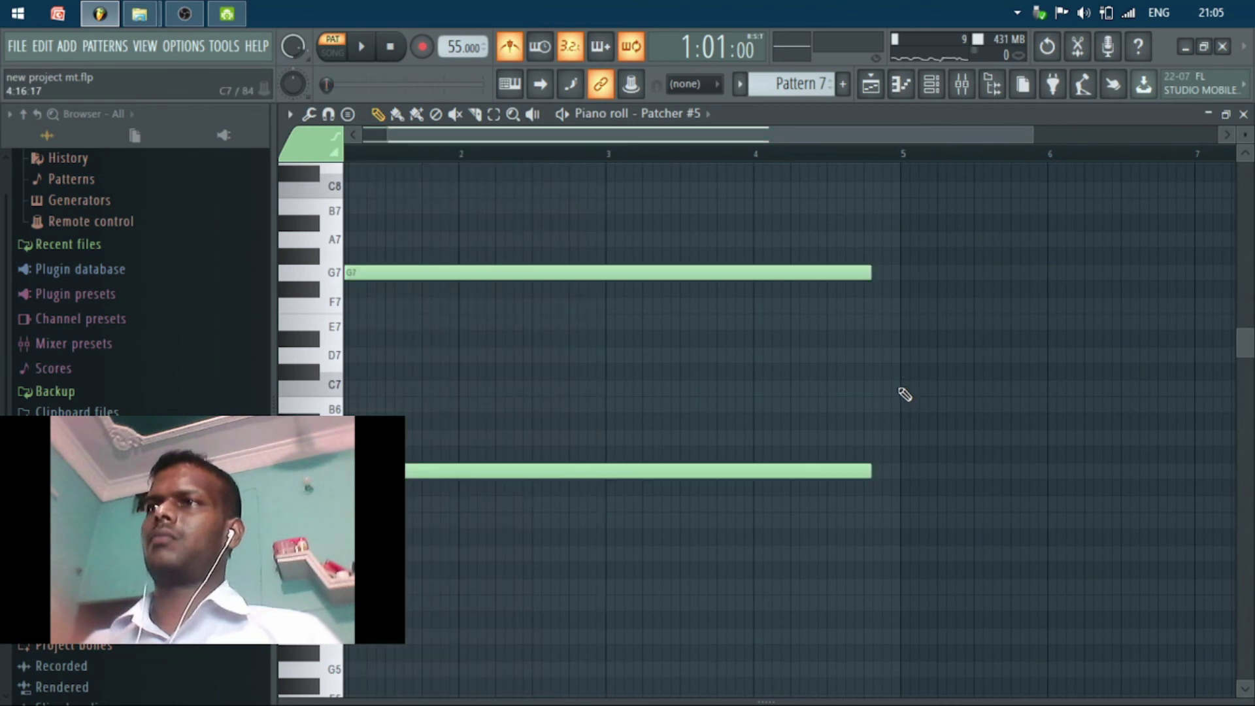
pyautogui.press('space')
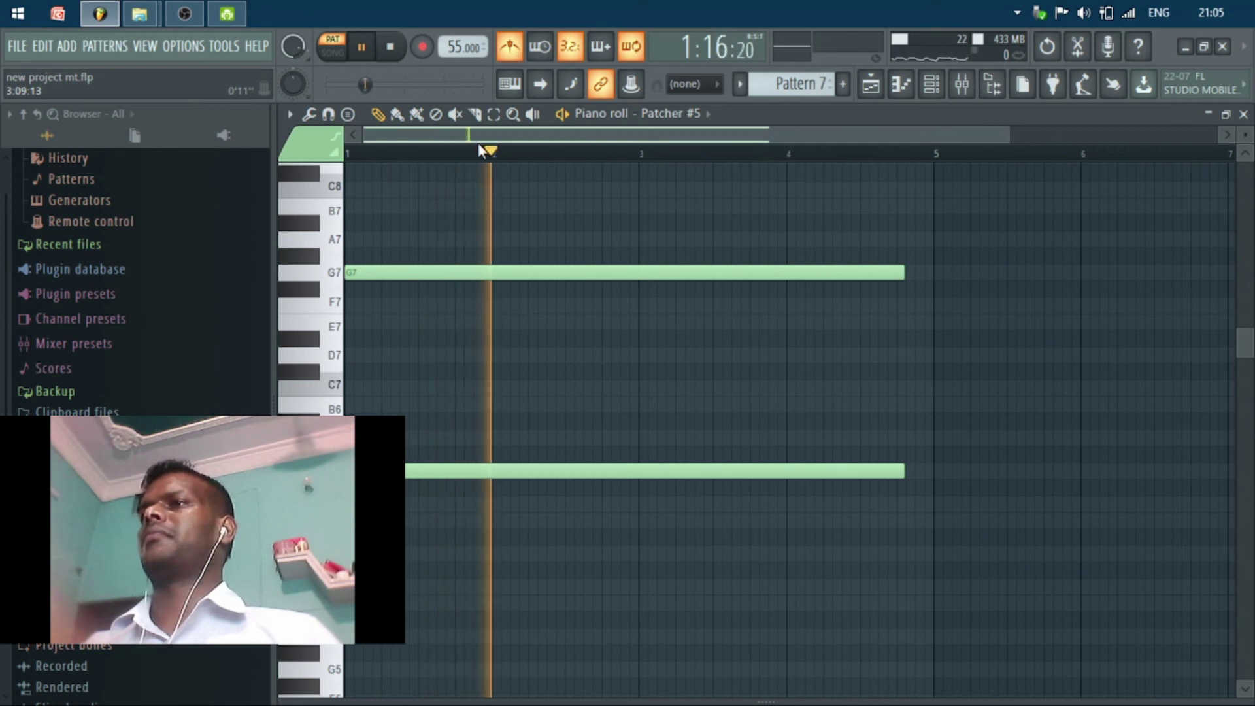
pyautogui.press('space')
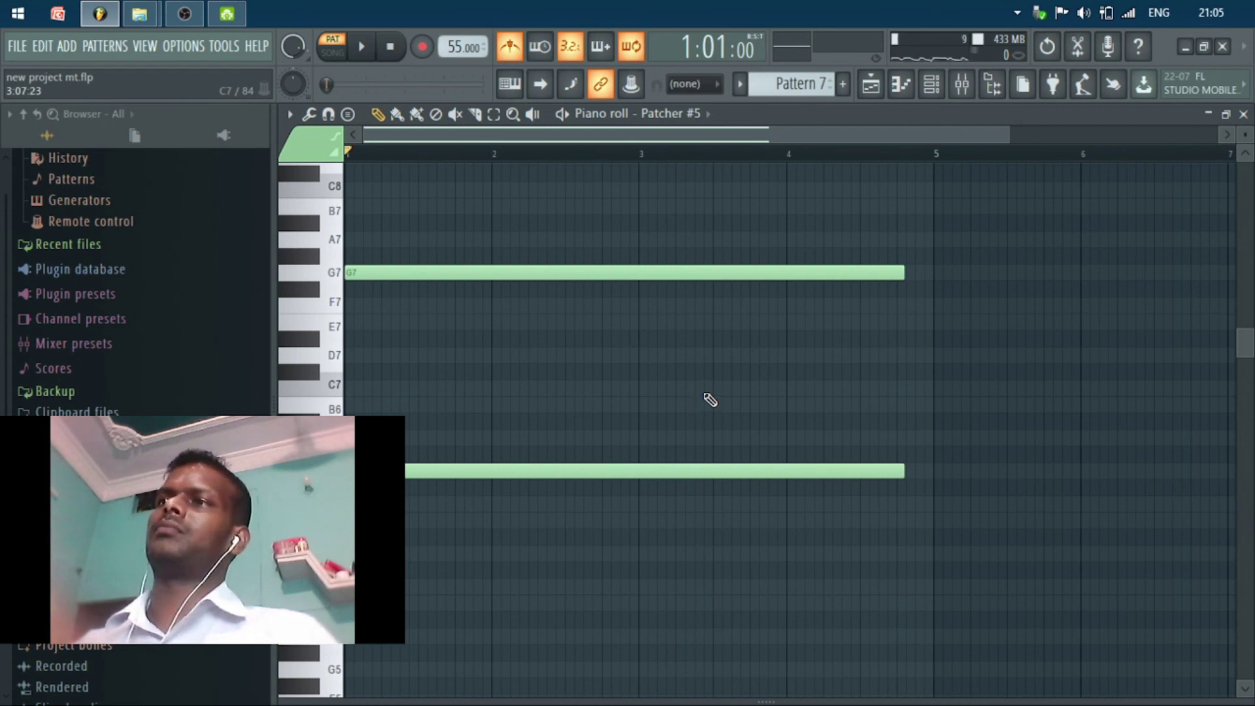
# - Play Pattern 7 again, slice both G notes at bar 3 and delete the parts after the cut
pyautogui.scroll(3, 830, 555)
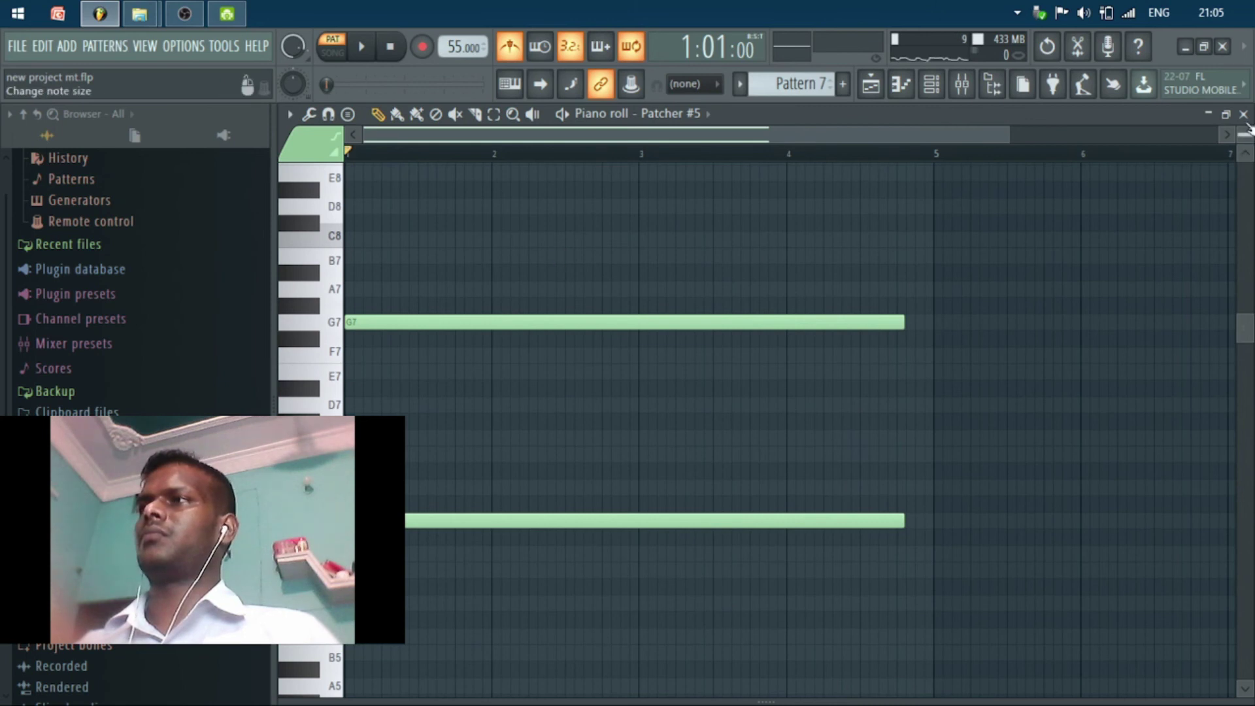
pyautogui.click(1243, 115)
pyautogui.click(1075, 299)
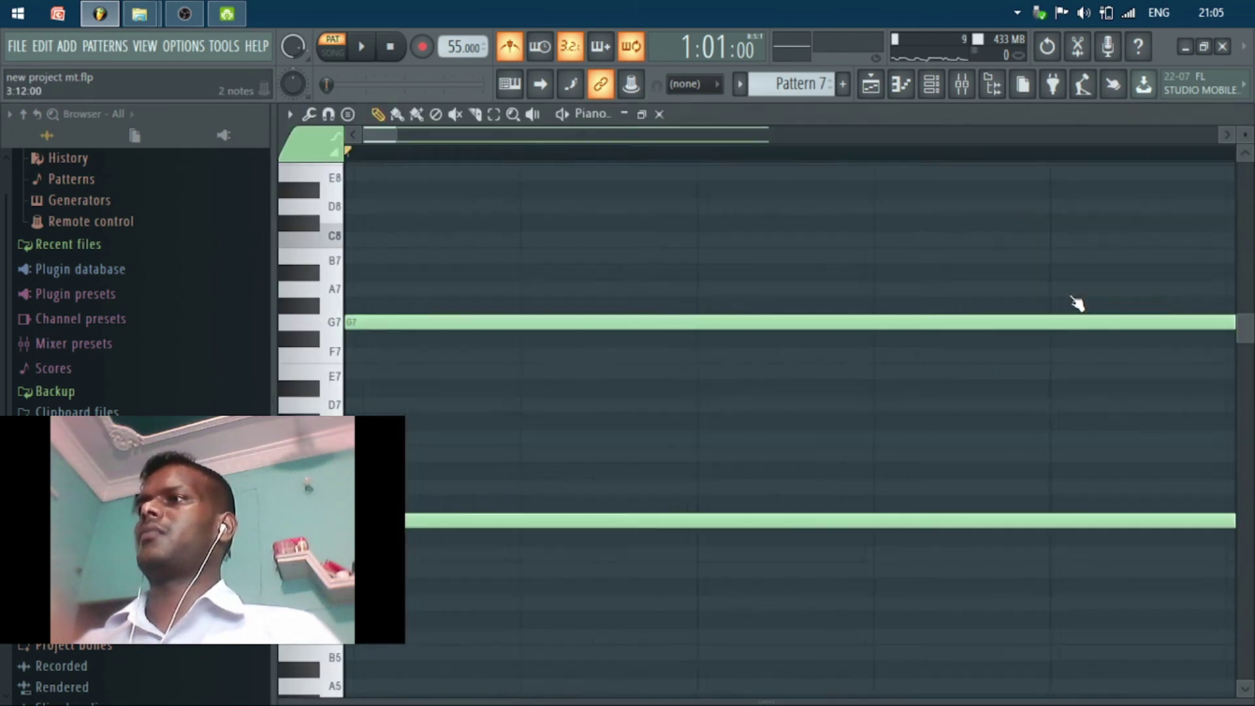
pyautogui.press('space')
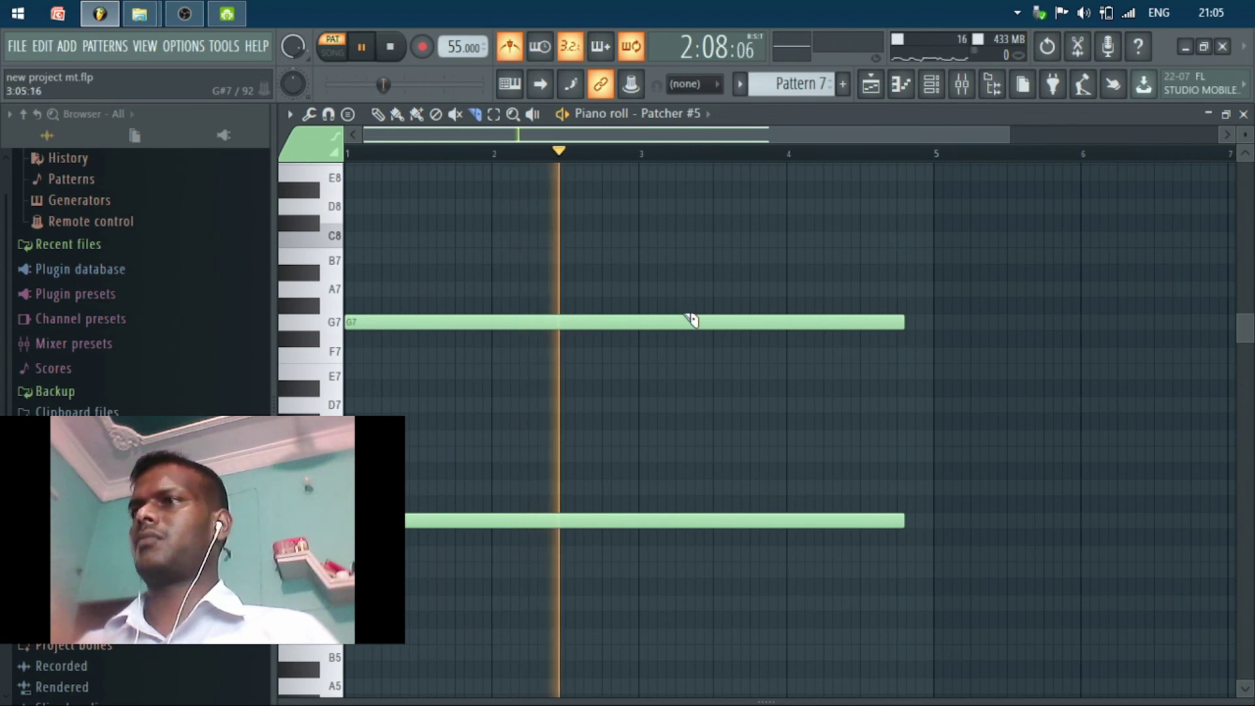
pyautogui.press('space')
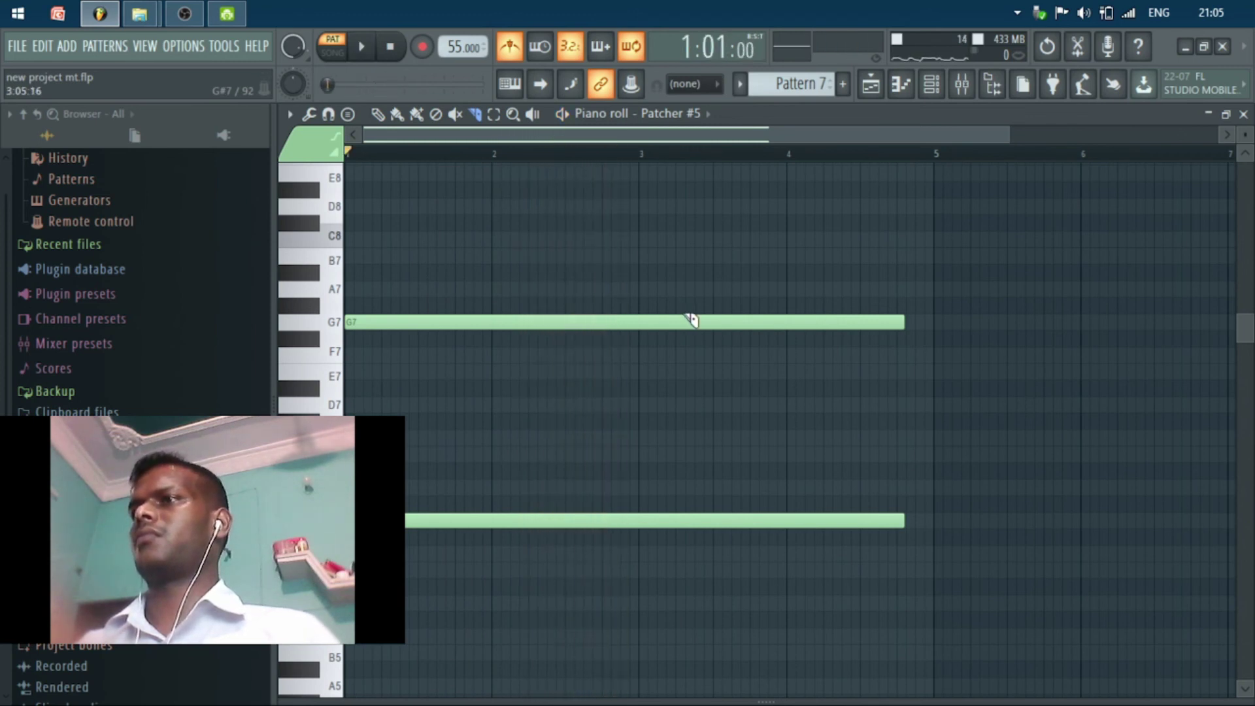
pyautogui.moveTo(658, 504); pyautogui.dragTo(645, 598)
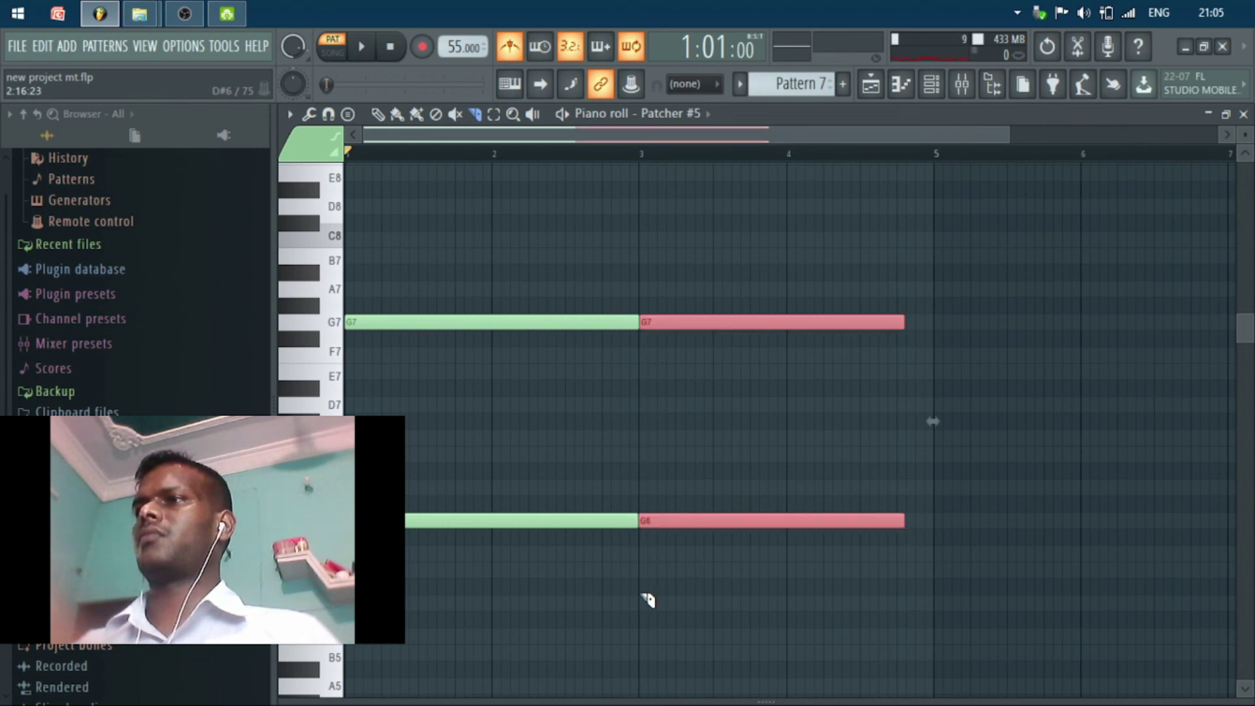
pyautogui.press('Delete')
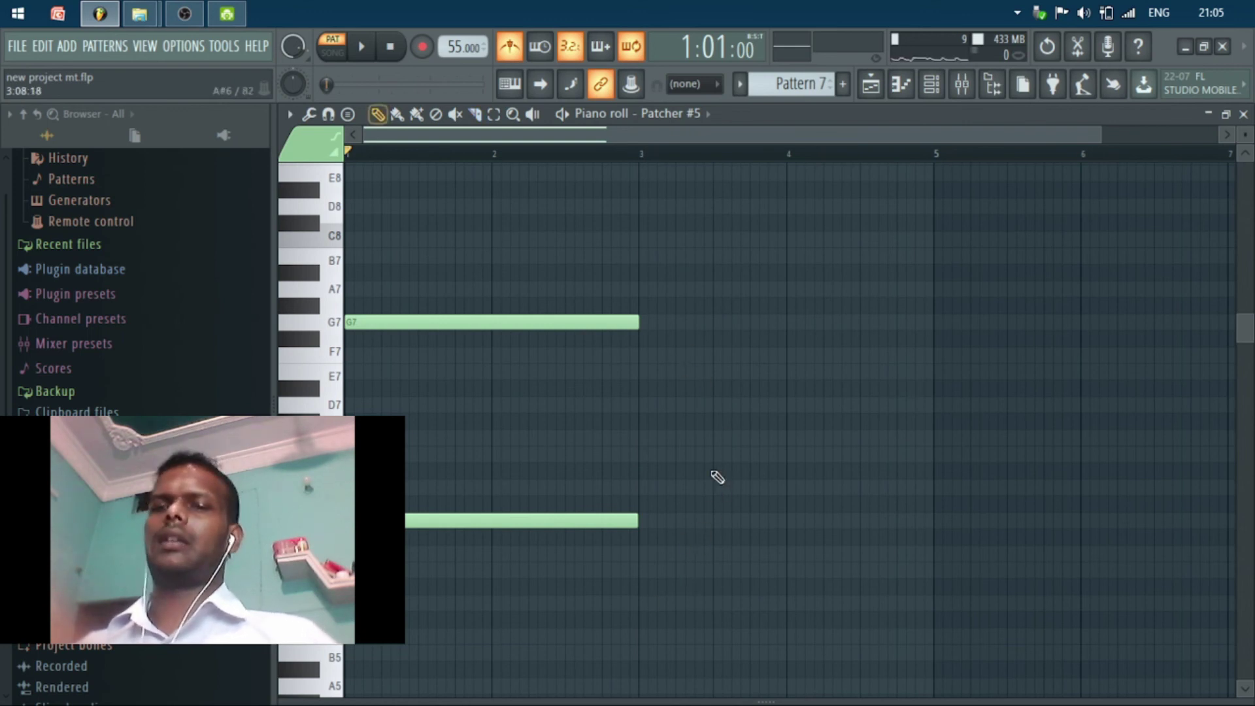
pyautogui.click(685, 338)
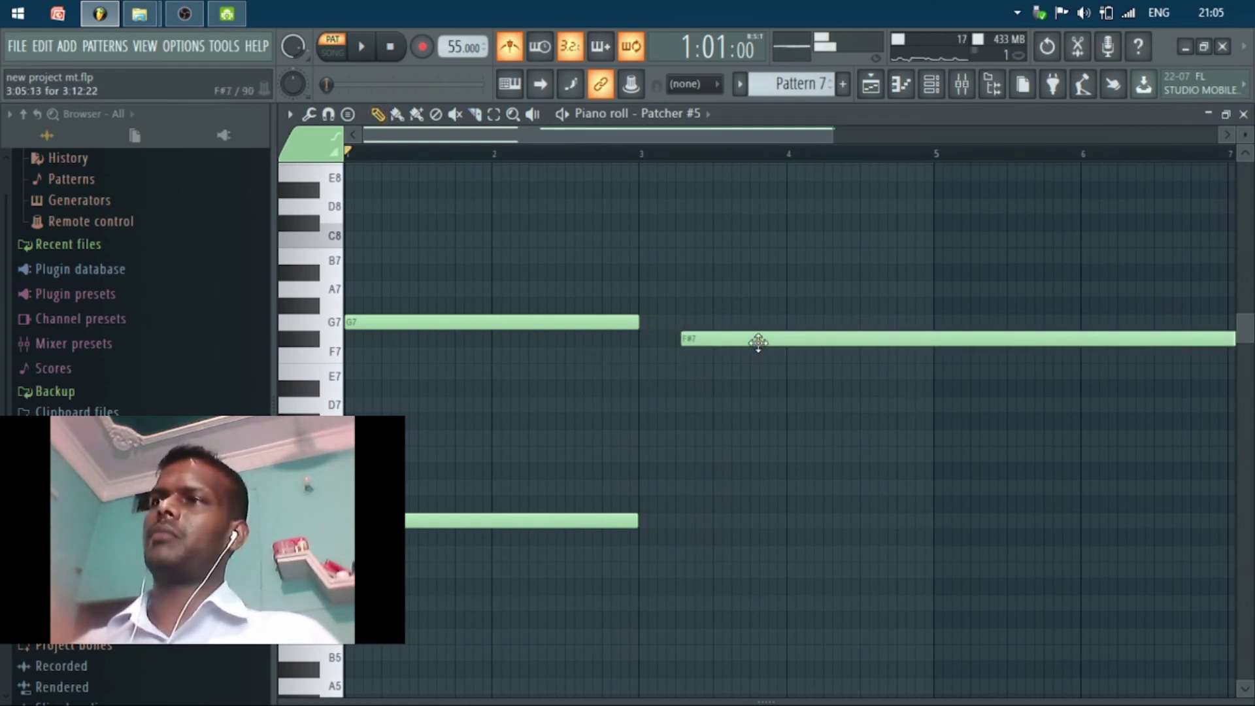
pyautogui.rightClick(759, 342)
pyautogui.click(716, 403)
pyautogui.click(628, 405)
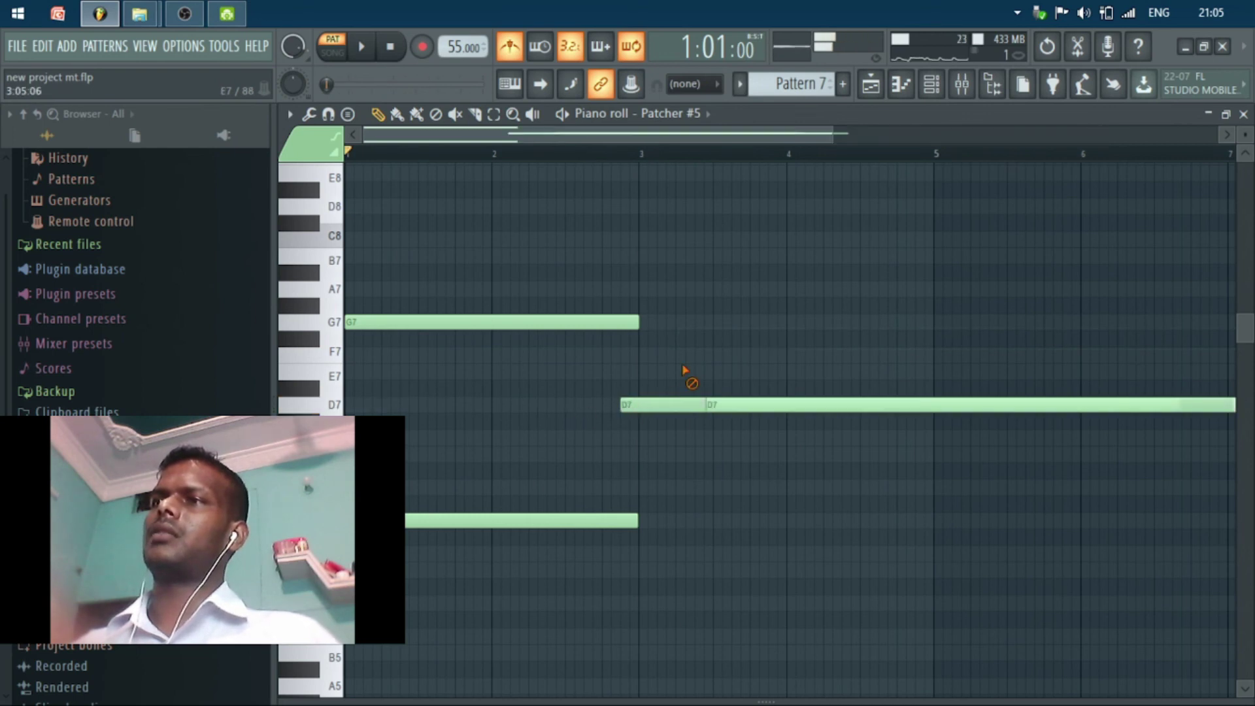
pyautogui.rightClick(719, 404)
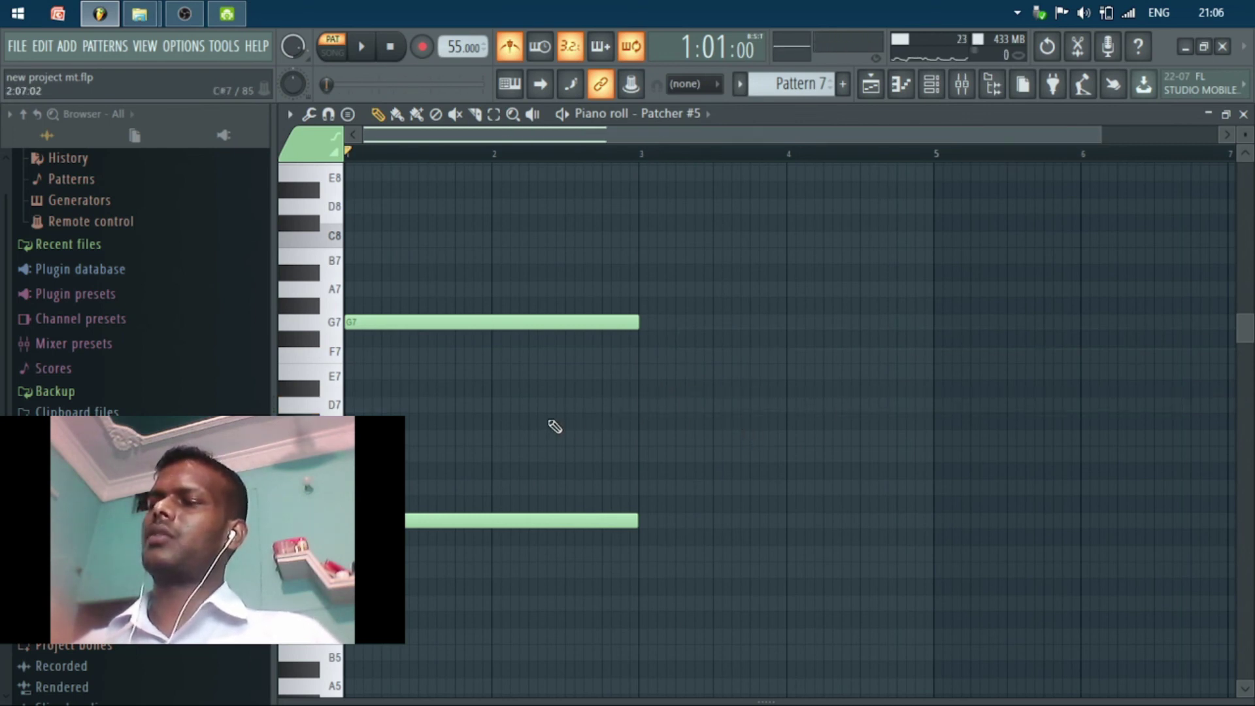
pyautogui.click(715, 371)
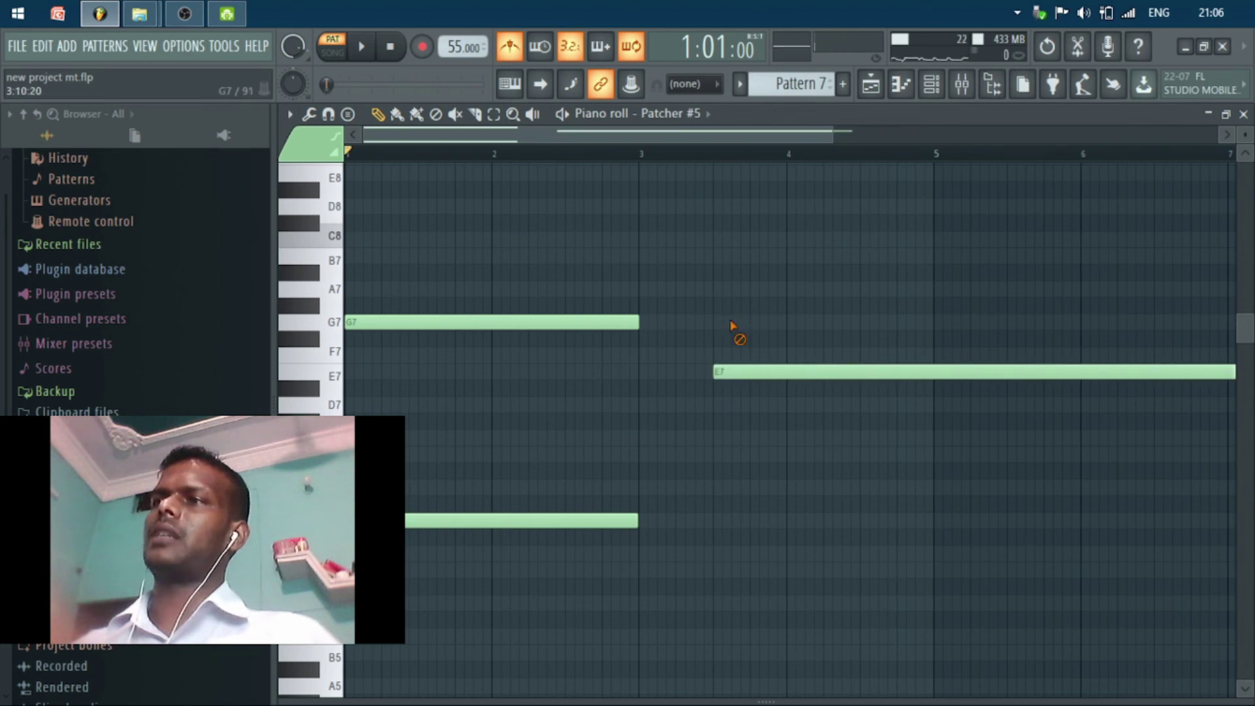
pyautogui.rightClick(739, 372)
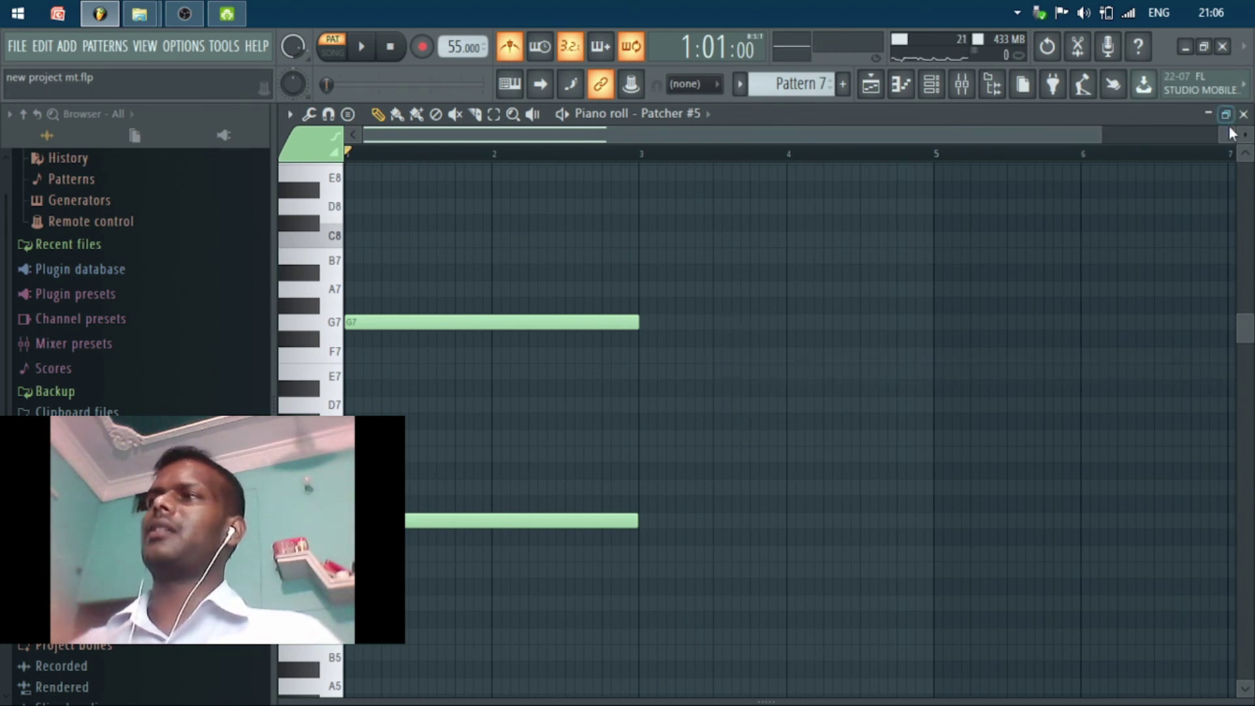
# - Close the piano roll and render Pattern 7 to an audio clip that replaces it in the playlist
pyautogui.click(1244, 114)
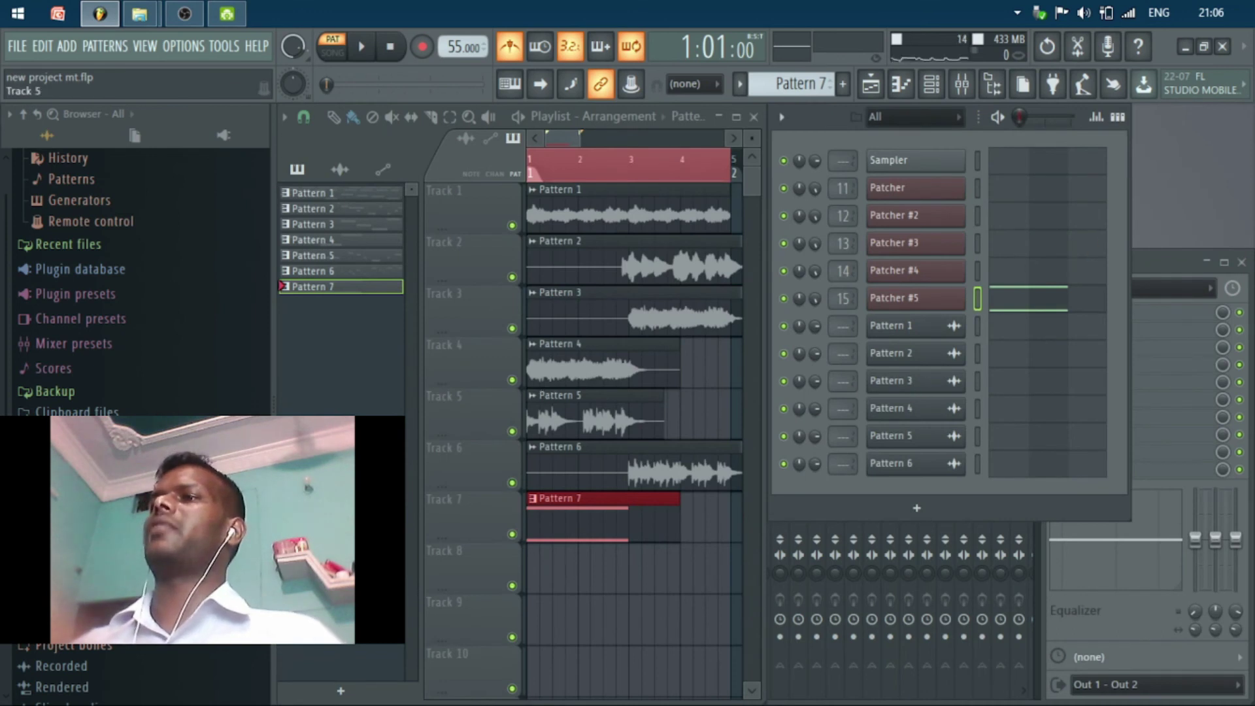
pyautogui.rightClick(334, 285)
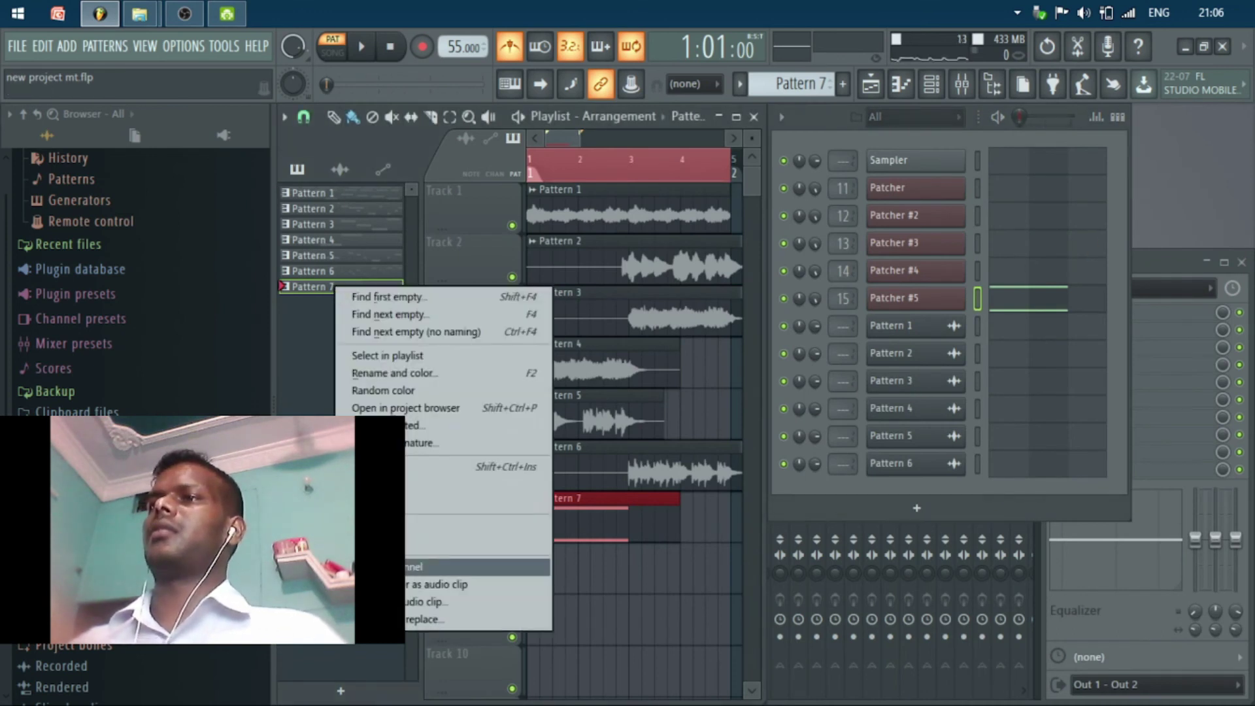
pyautogui.click(470, 620)
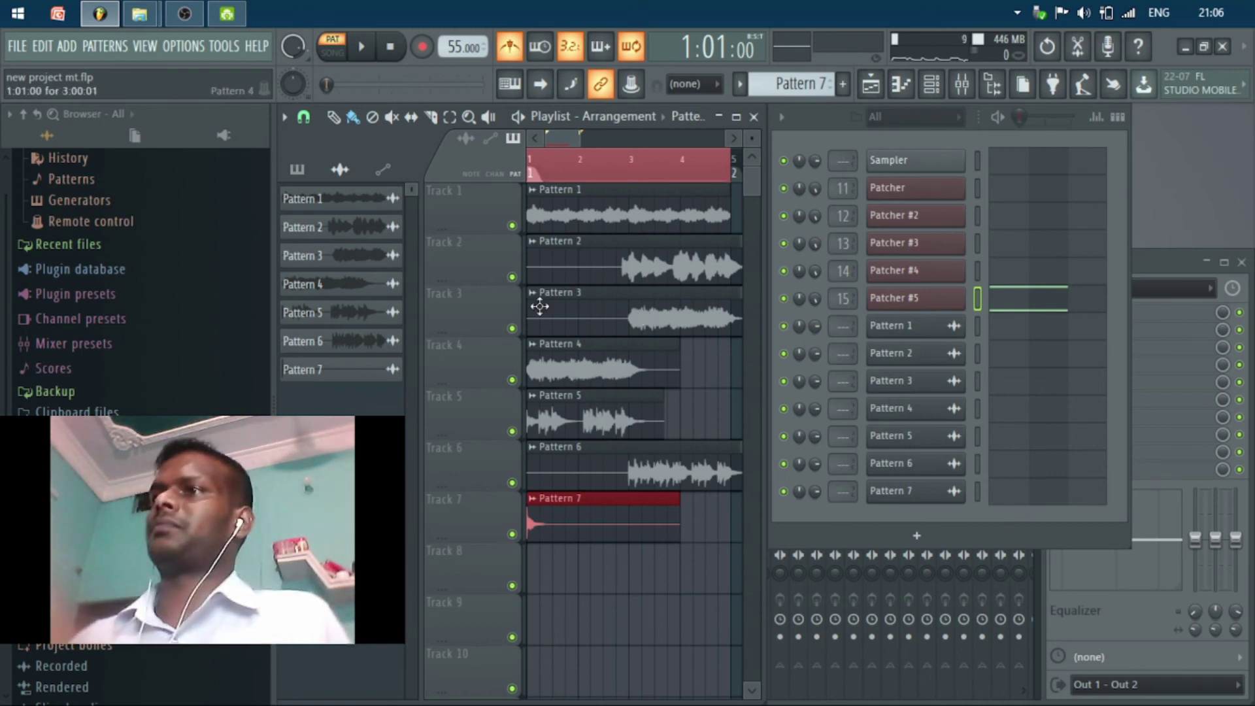
# - Solo Track 1, switch playback to song mode and play the song from the start
pyautogui.keyDown('ctrl'); pyautogui.click(513, 226); pyautogui.keyUp('ctrl')
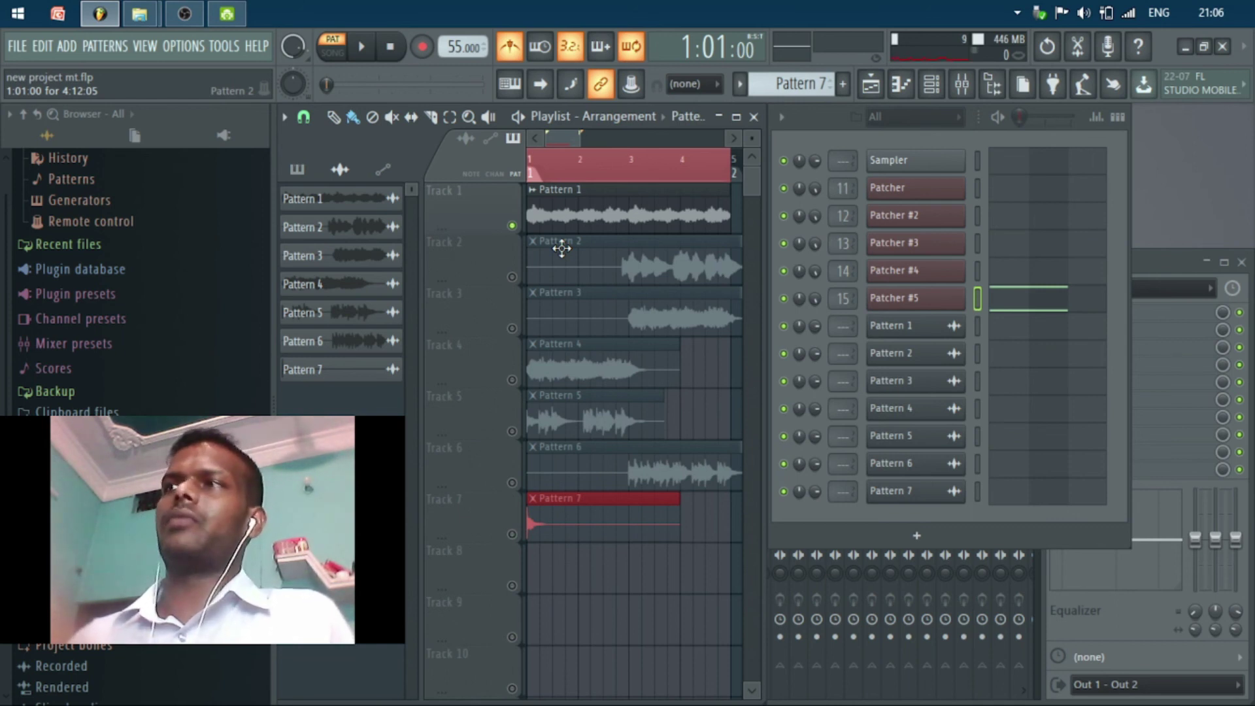
pyautogui.press('space')
pyautogui.press('space')
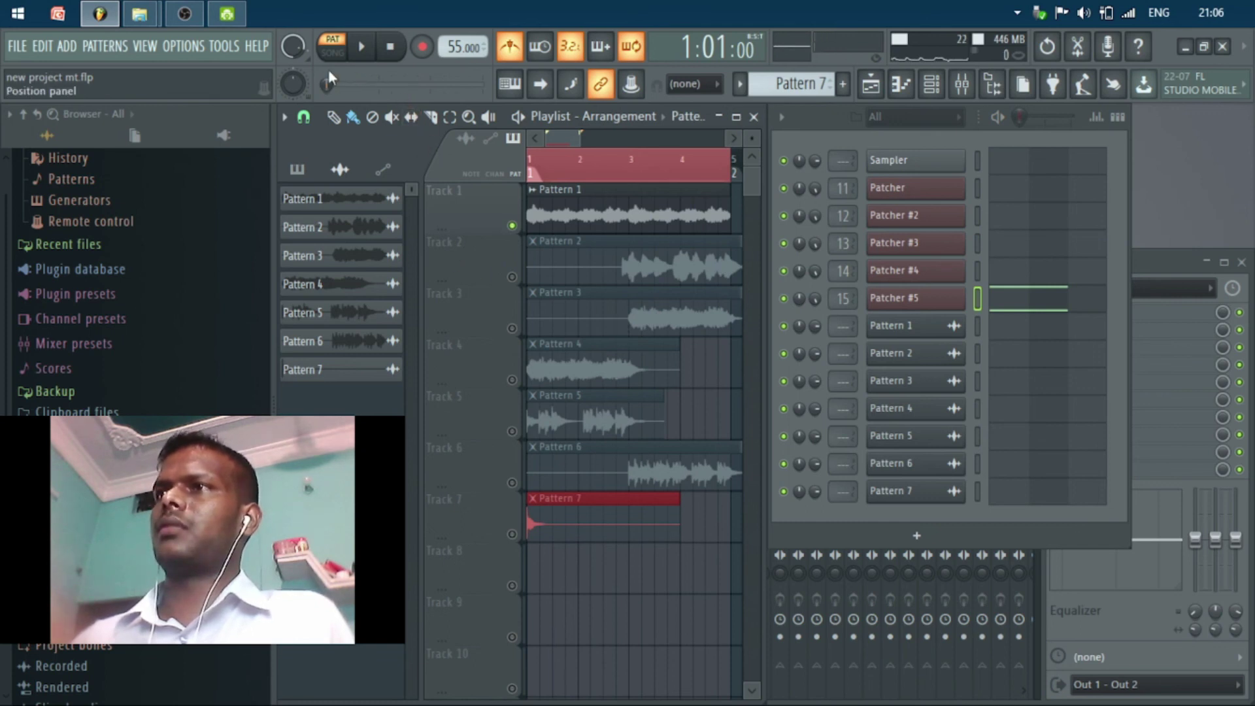
pyautogui.press('space')
pyautogui.press('space')
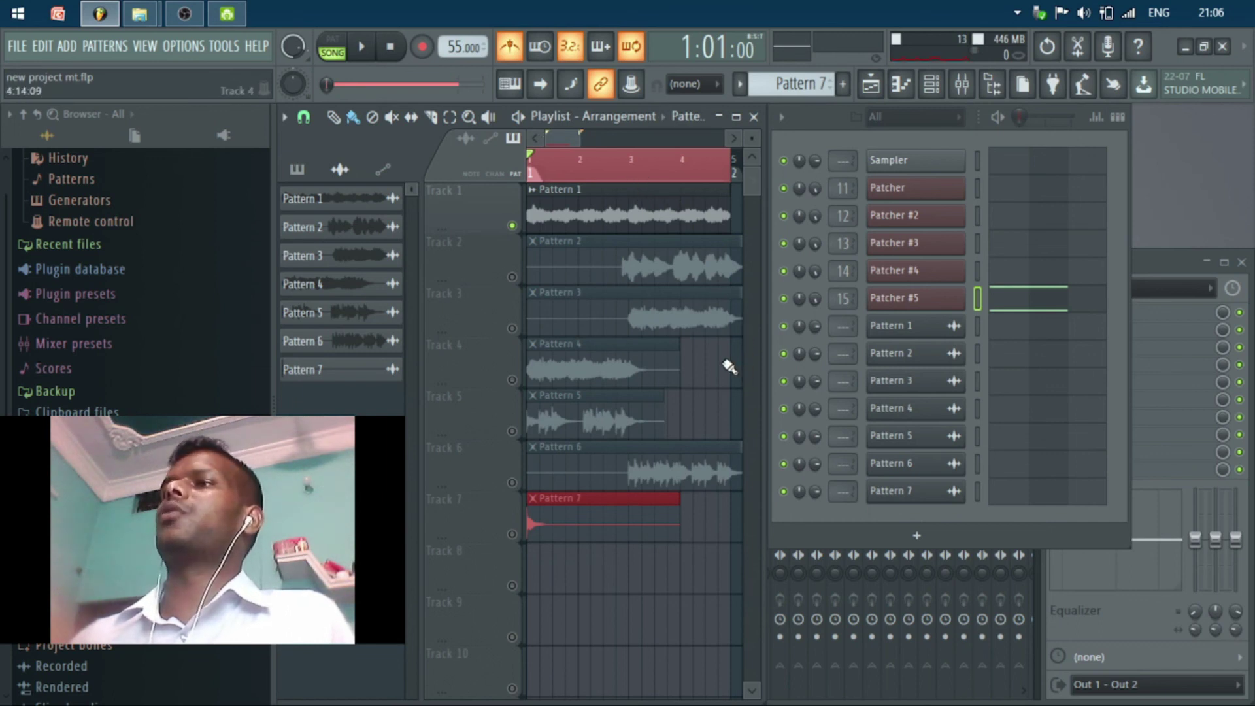
pyautogui.press('space')
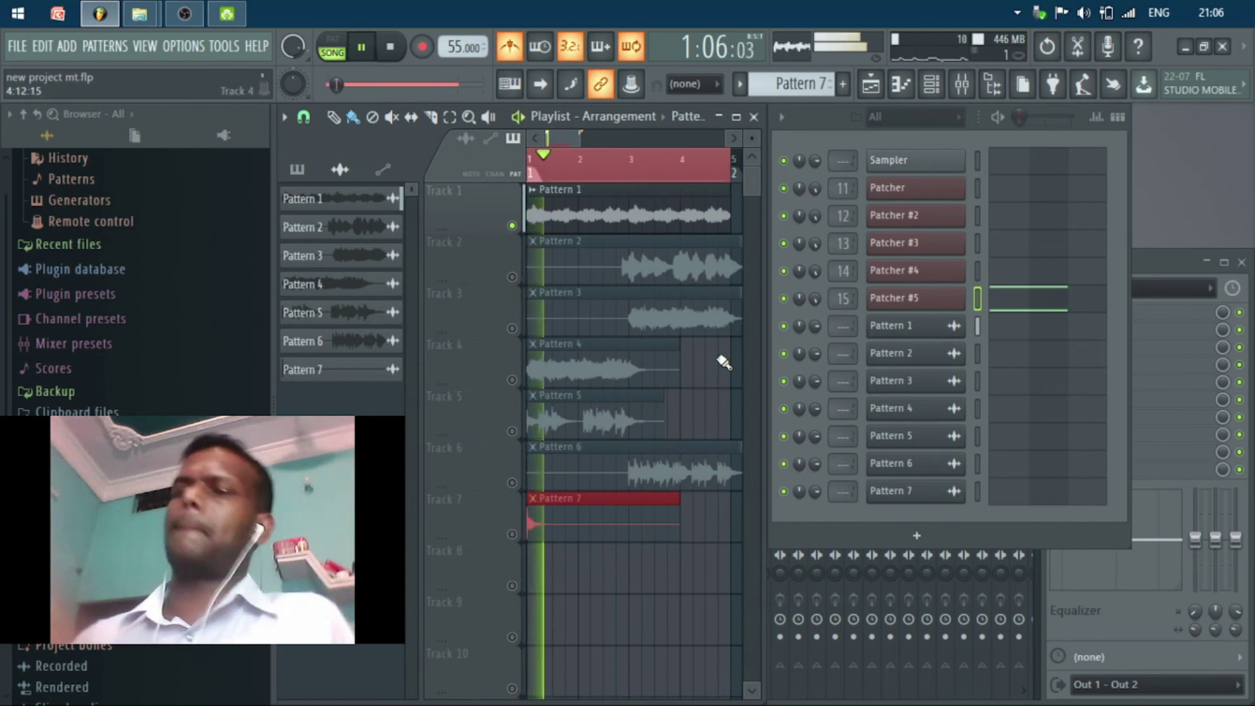
pyautogui.press('XF86AudioRaiseVolume')
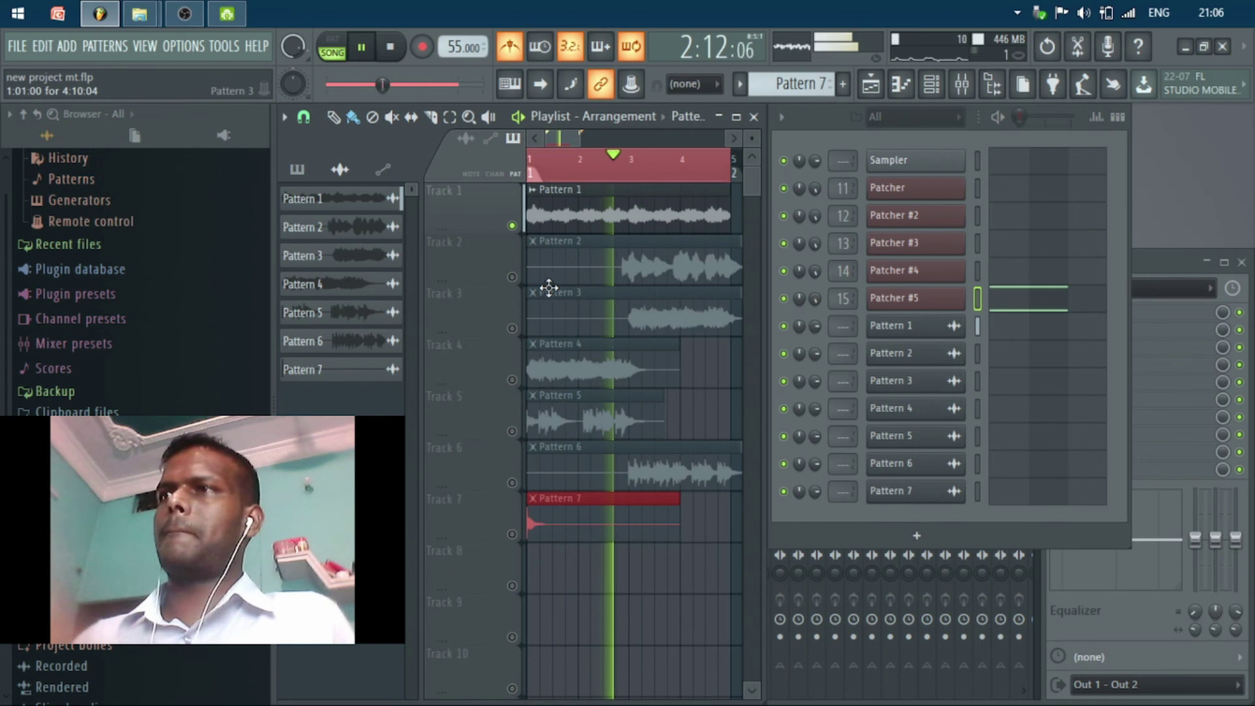
# - Switch Track 2 on and off during playback to compare the song with and without it, leaving Track 2 muted
pyautogui.click(513, 277)
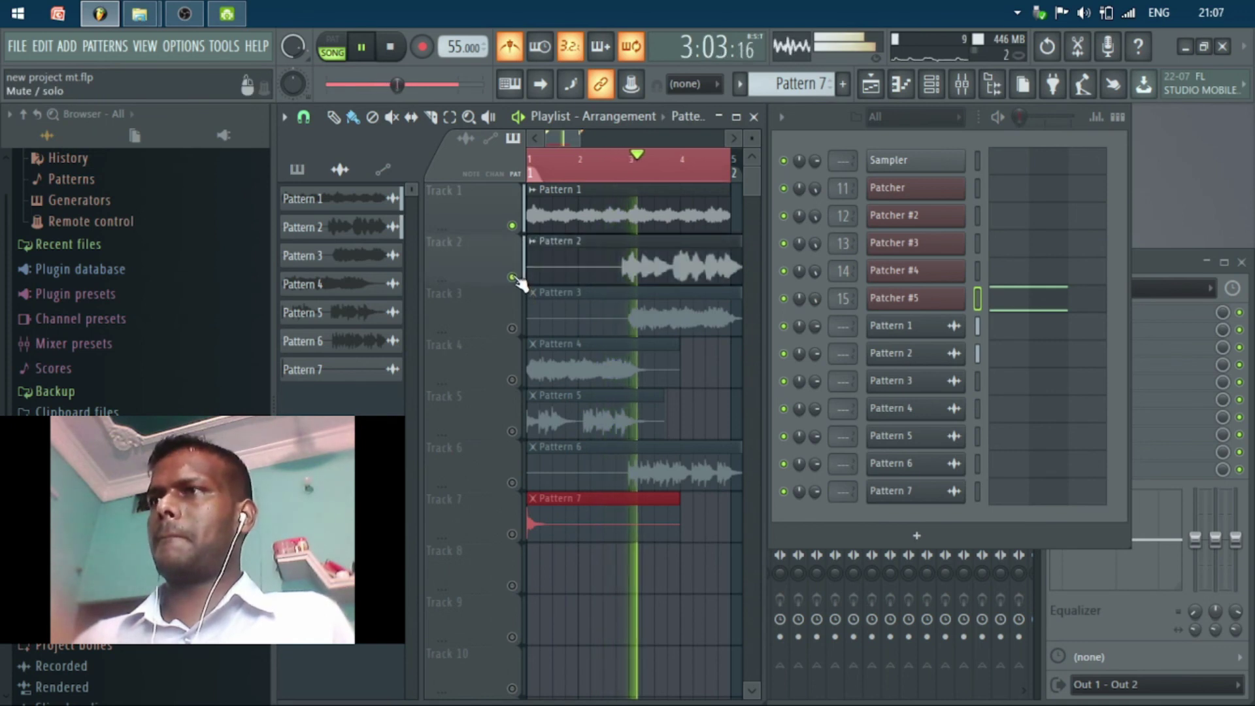
pyautogui.click(513, 278)
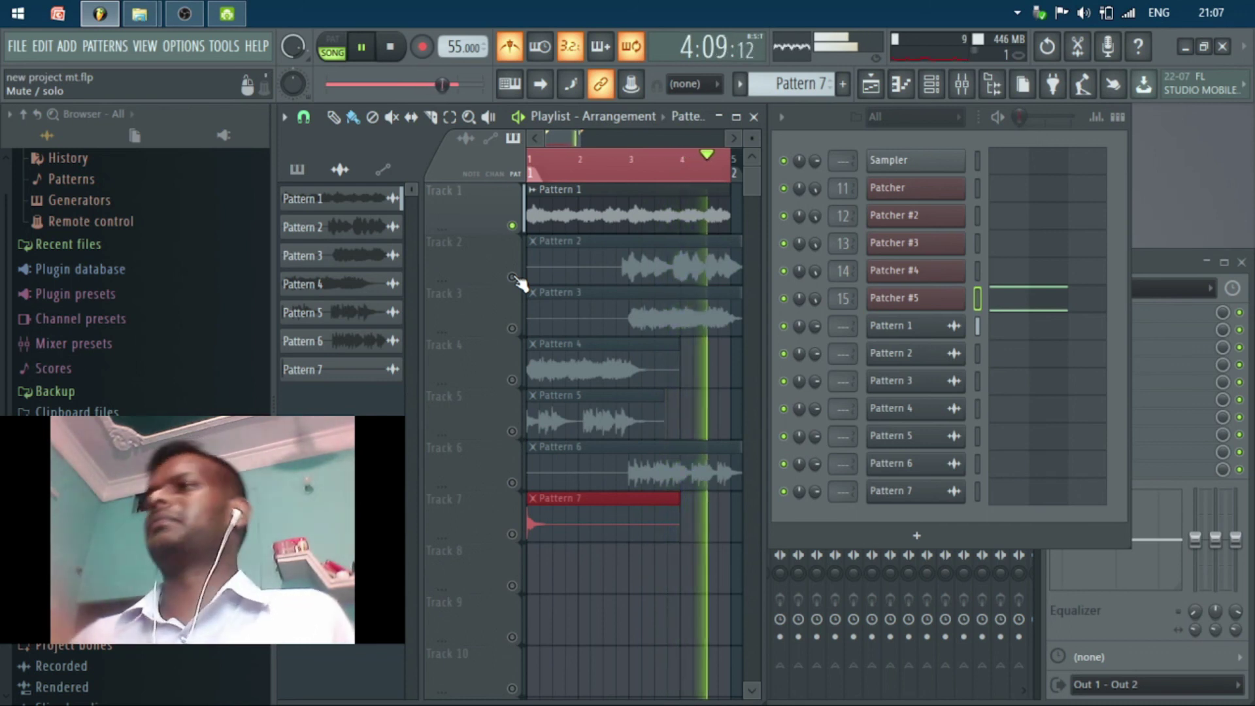
pyautogui.click(513, 277)
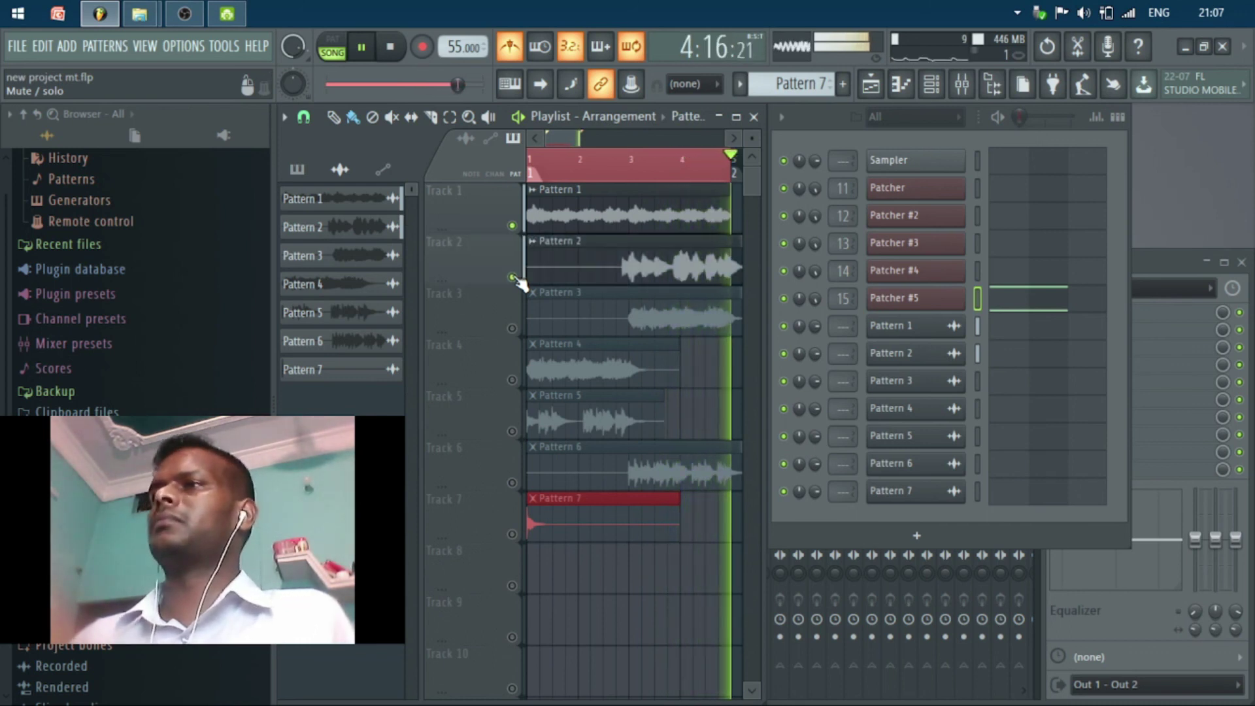
pyautogui.press('space')
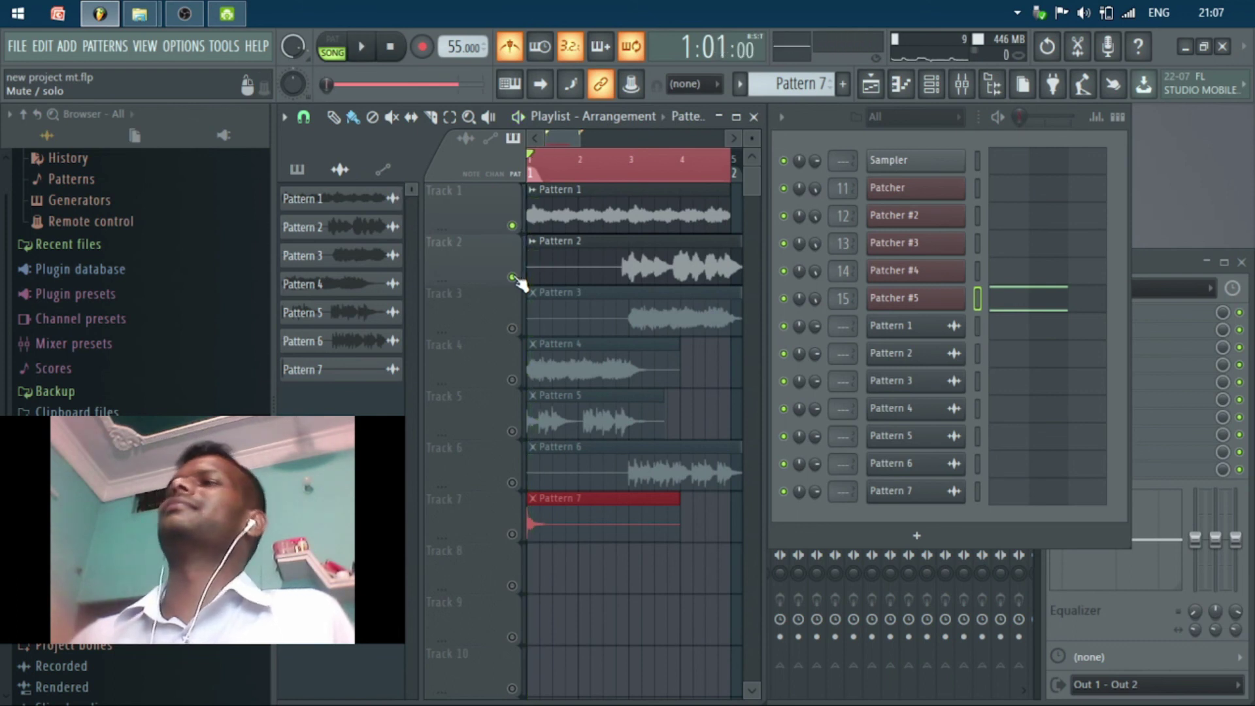
pyautogui.click(513, 277)
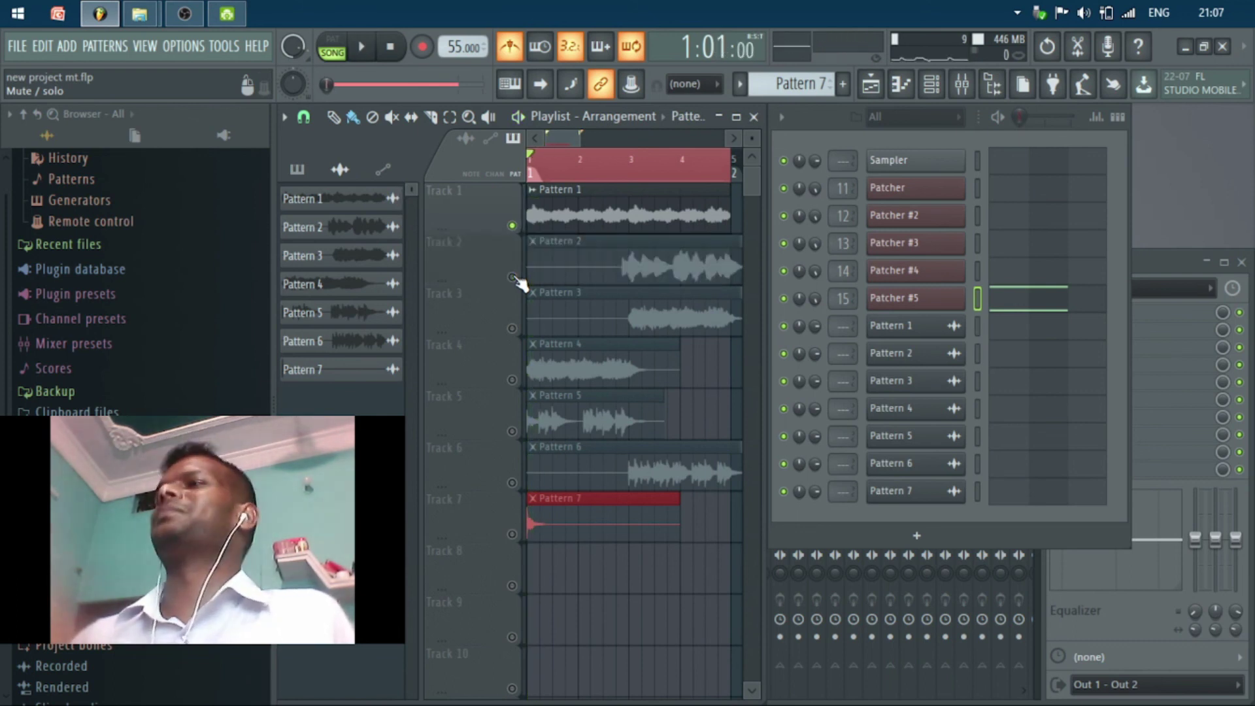
# - Play the song from the start while unmuting Tracks 2, 3, 4 and 5 one after another, and stop playback
pyautogui.press('space')
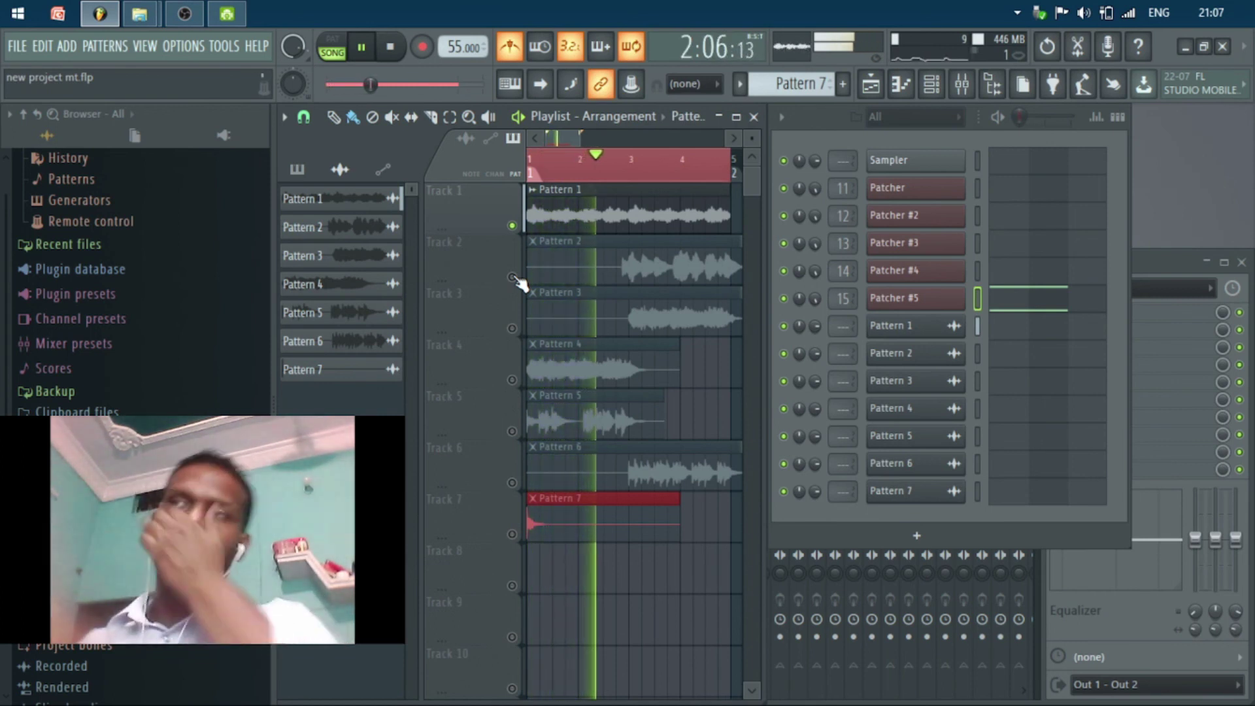
pyautogui.click(513, 277)
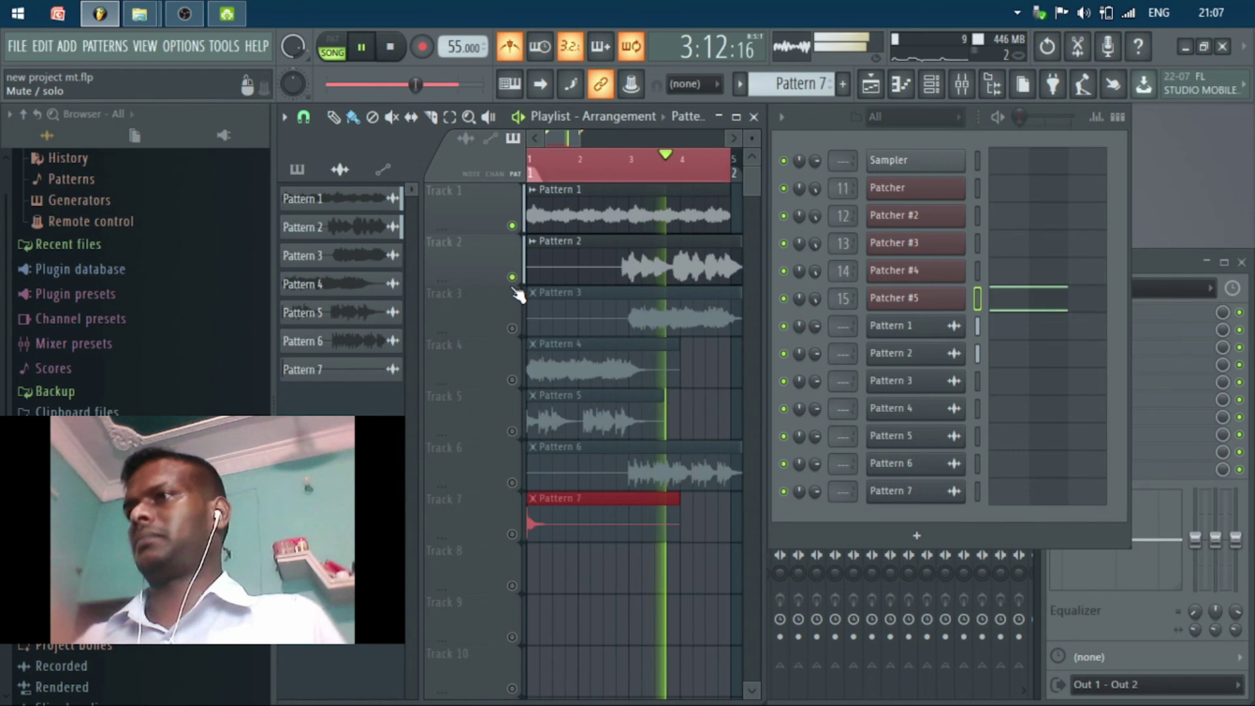
pyautogui.click(513, 329)
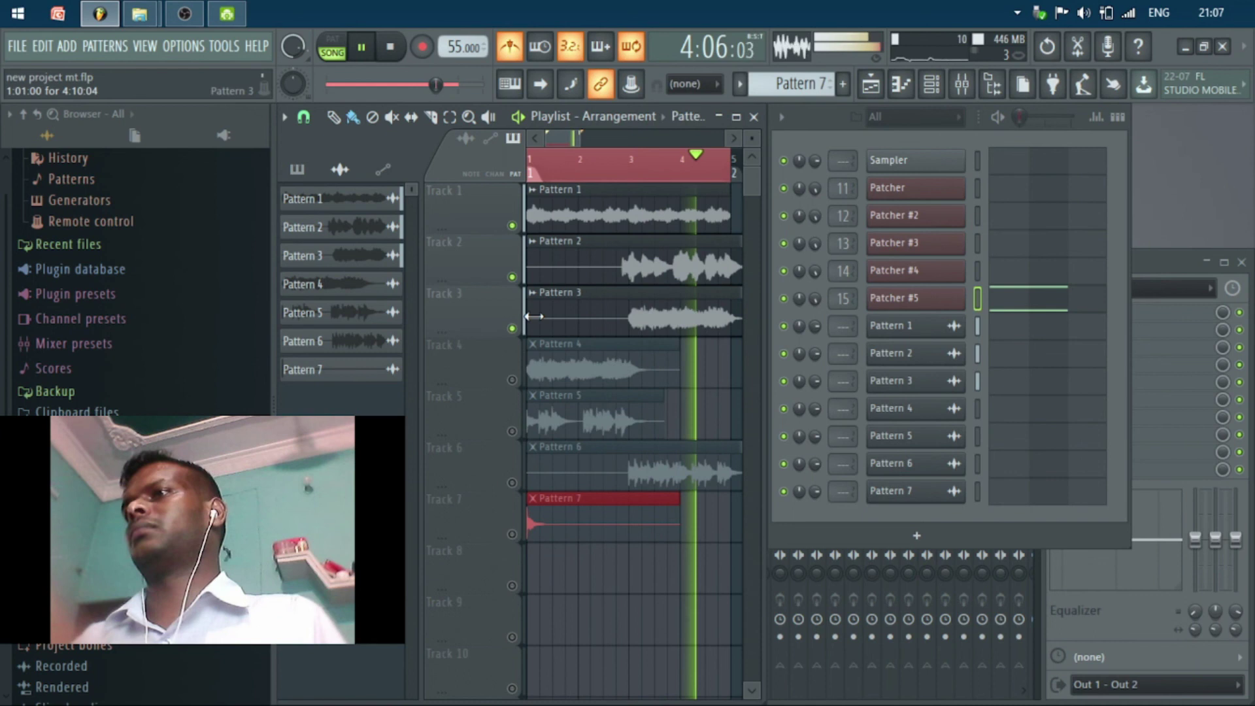
pyautogui.click(512, 380)
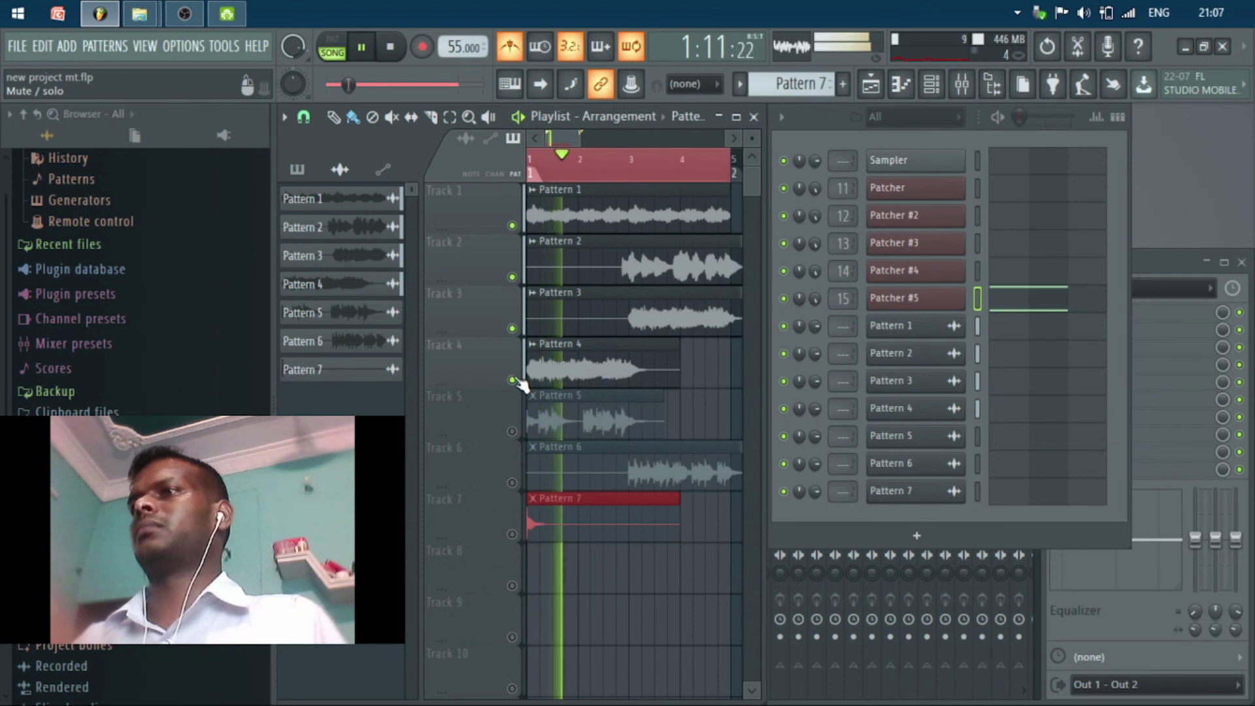
pyautogui.click(516, 434)
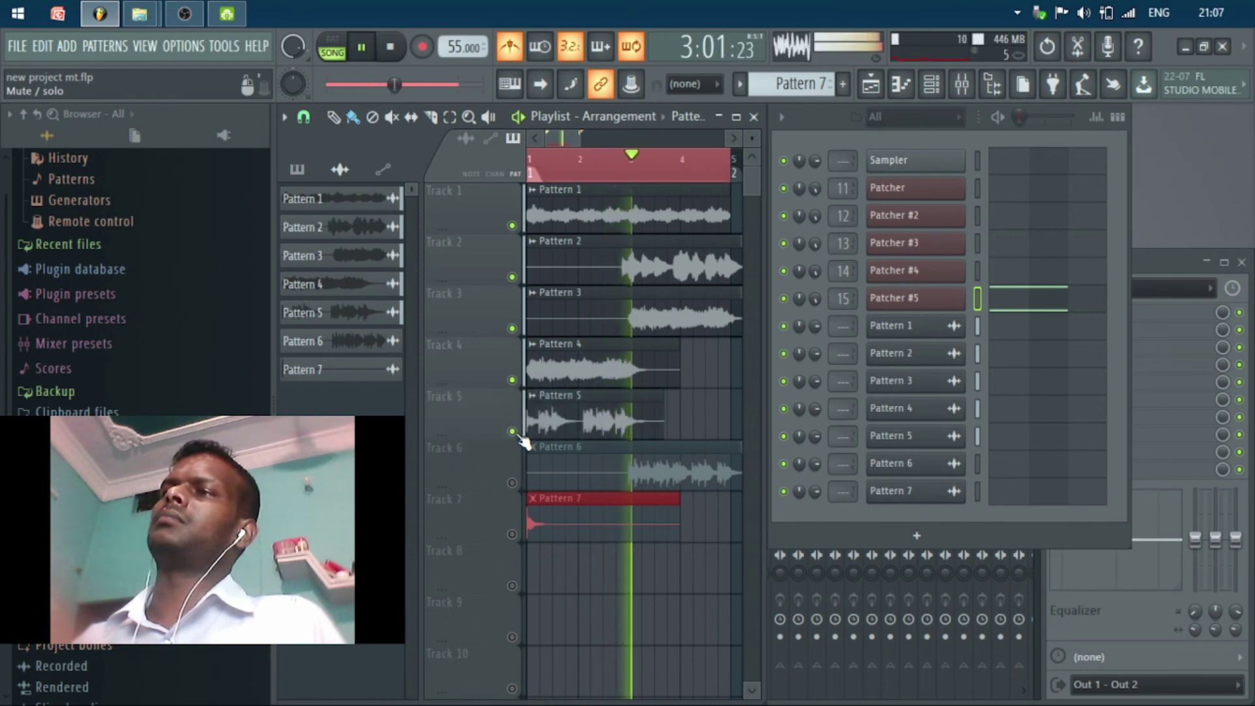
pyautogui.press('space')
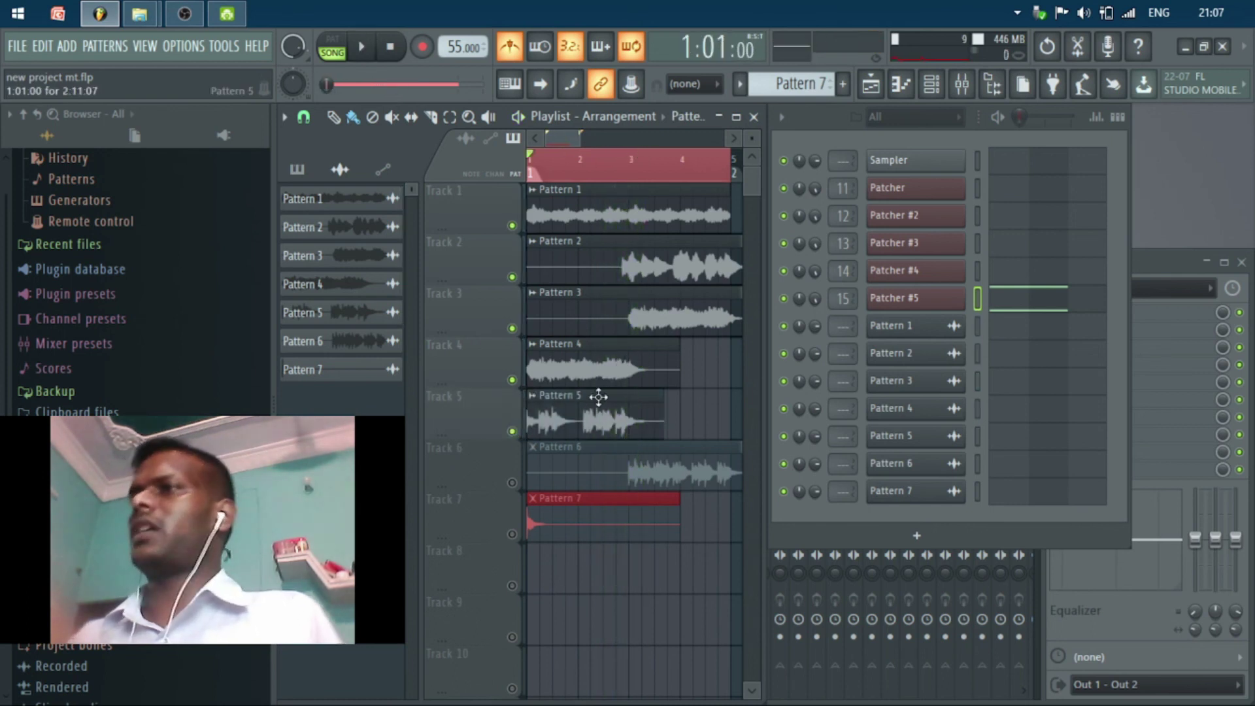
# - Move the Pattern 5 clip on Track 5 to start exactly at bar 3, in line with the onset in Pattern 6
pyautogui.moveTo(581, 420); pyautogui.dragTo(652, 419)
pyautogui.rightClick(597, 421)
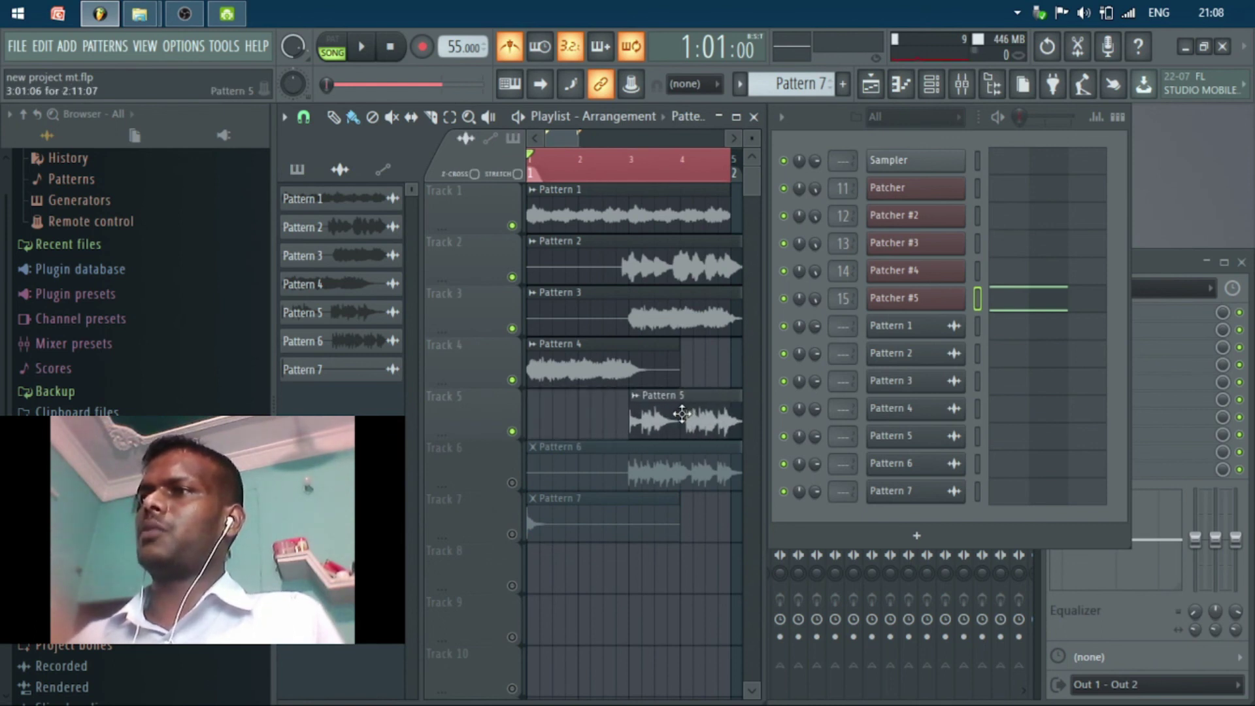
pyautogui.click(681, 413)
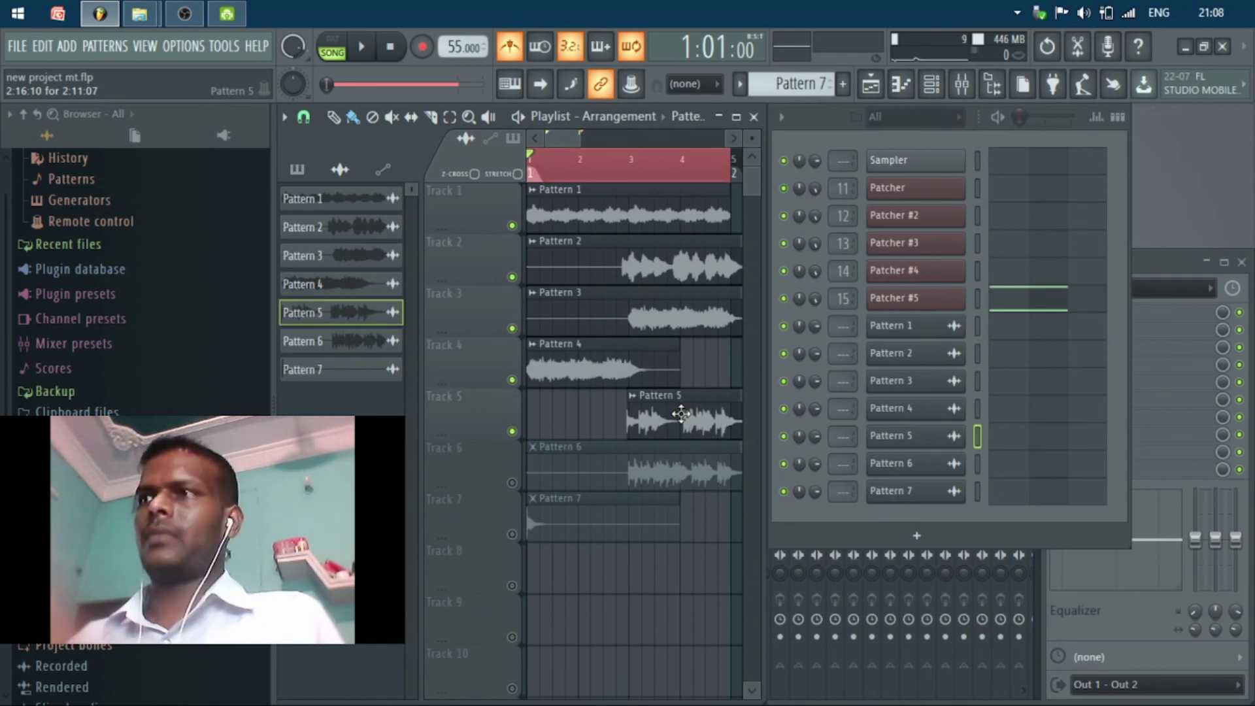
pyautogui.click(736, 117)
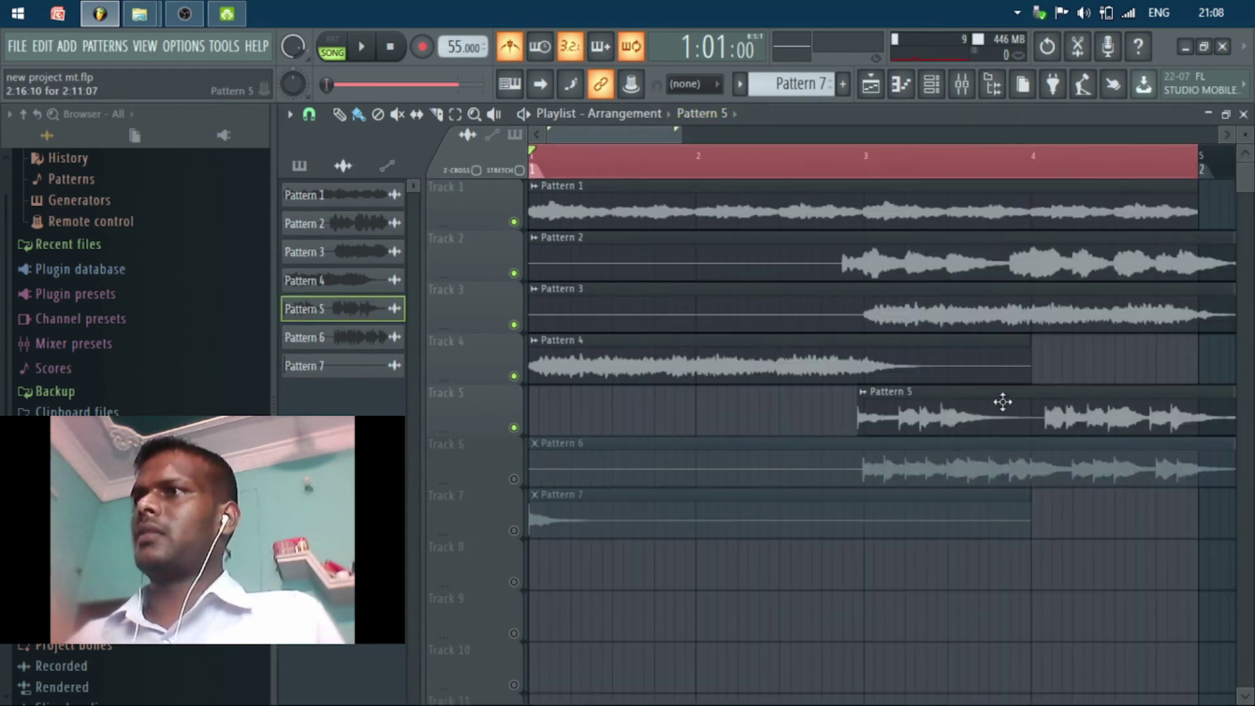
pyautogui.moveTo(882, 422); pyautogui.dragTo(891, 417)
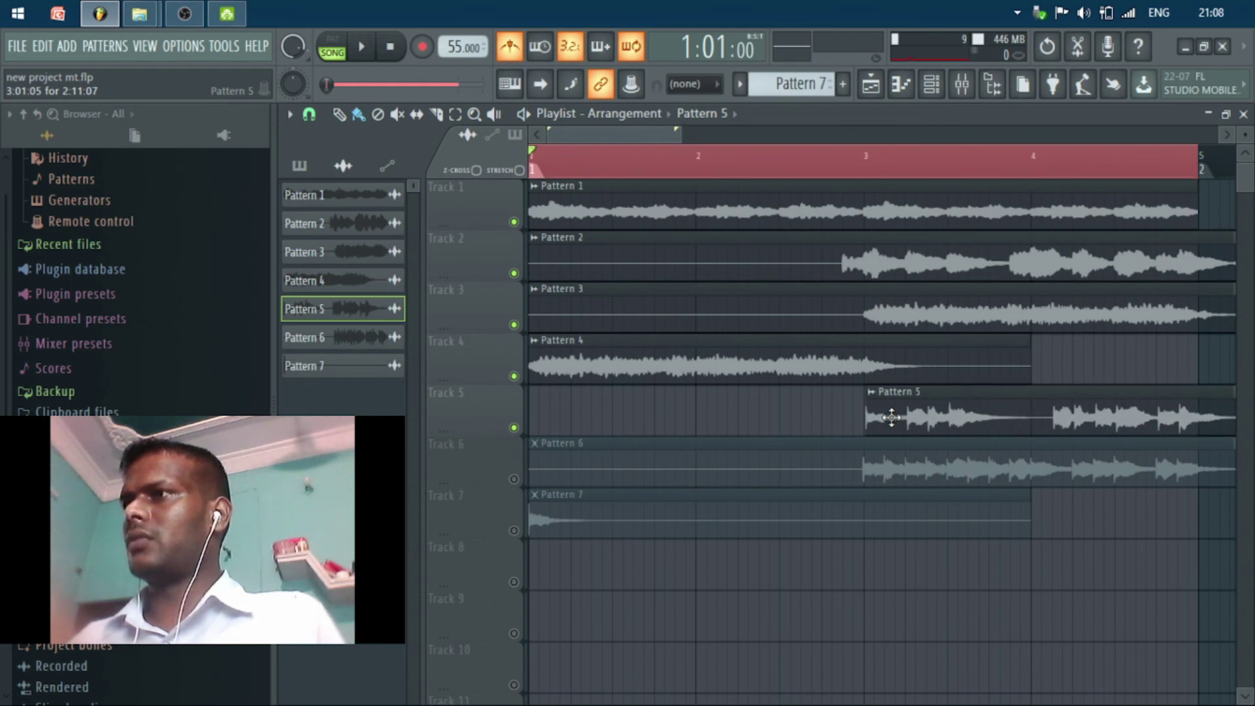
pyautogui.scroll(5, 891, 417)
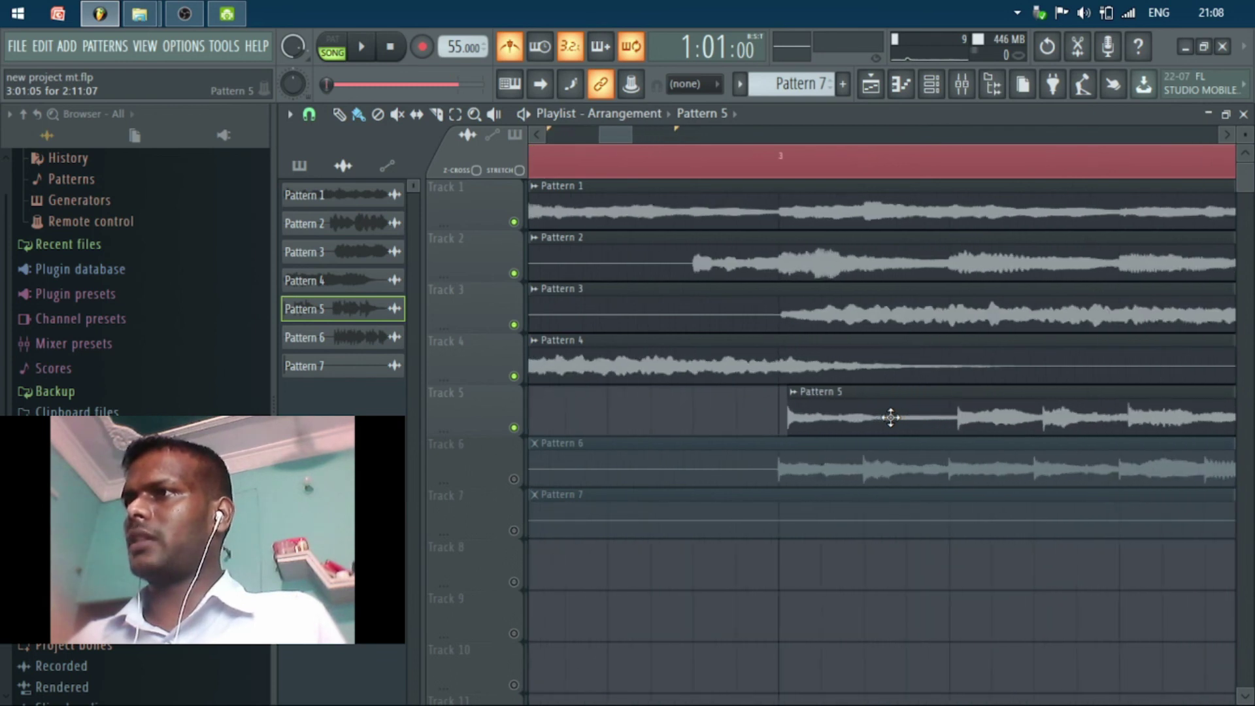
pyautogui.scroll(3, 711, 417)
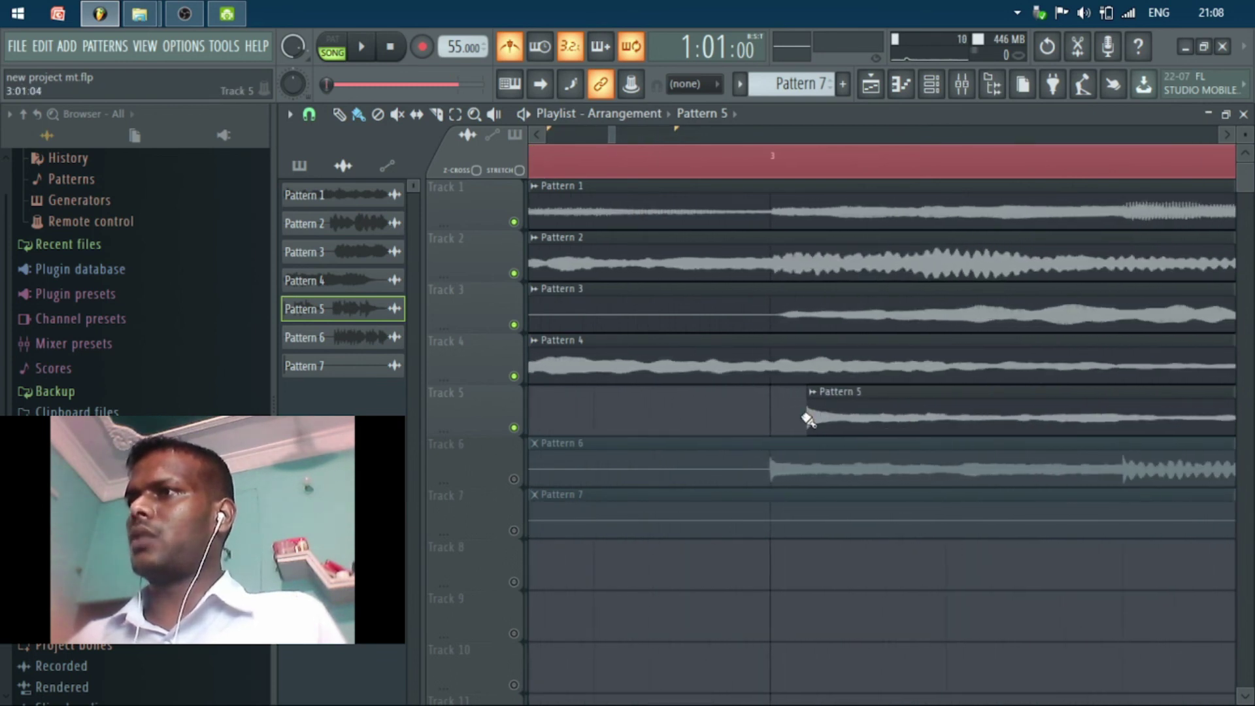
pyautogui.moveTo(845, 414); pyautogui.dragTo(806, 418)
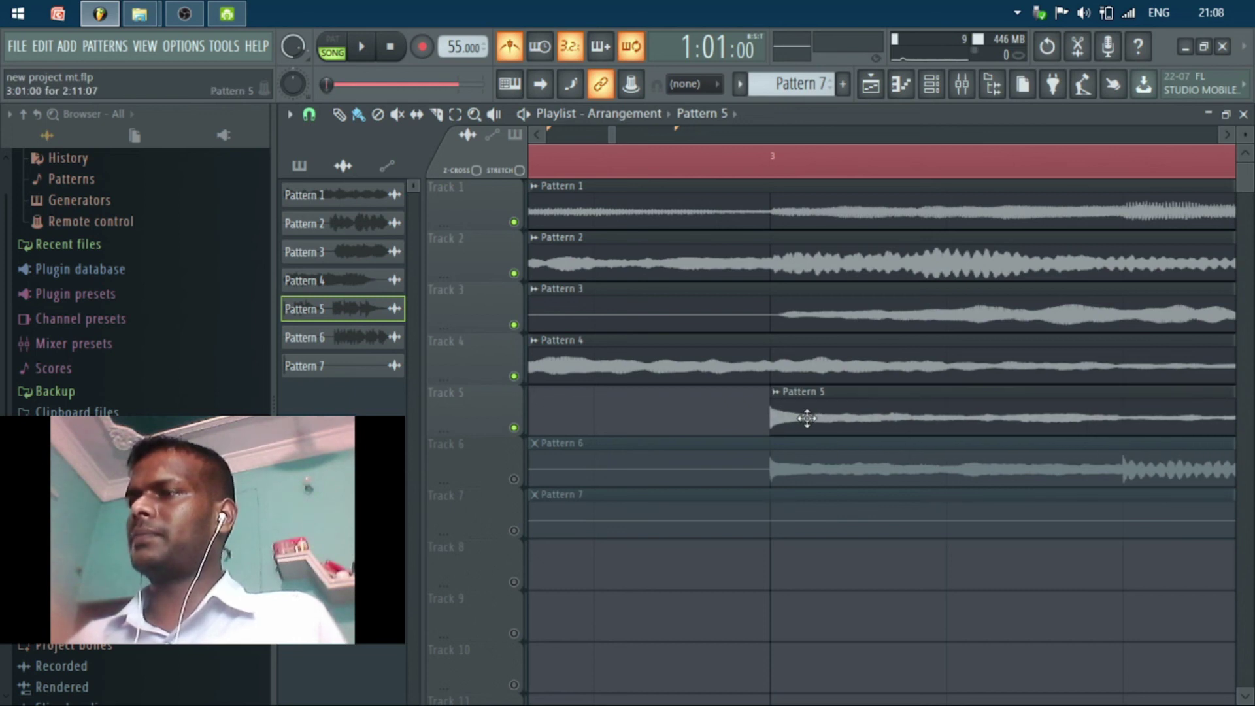
# - Play the song with Track 5 muted and unmuted, and add a copy of its Pattern 5 clip at bar 1
pyautogui.scroll(-1, 806, 419)
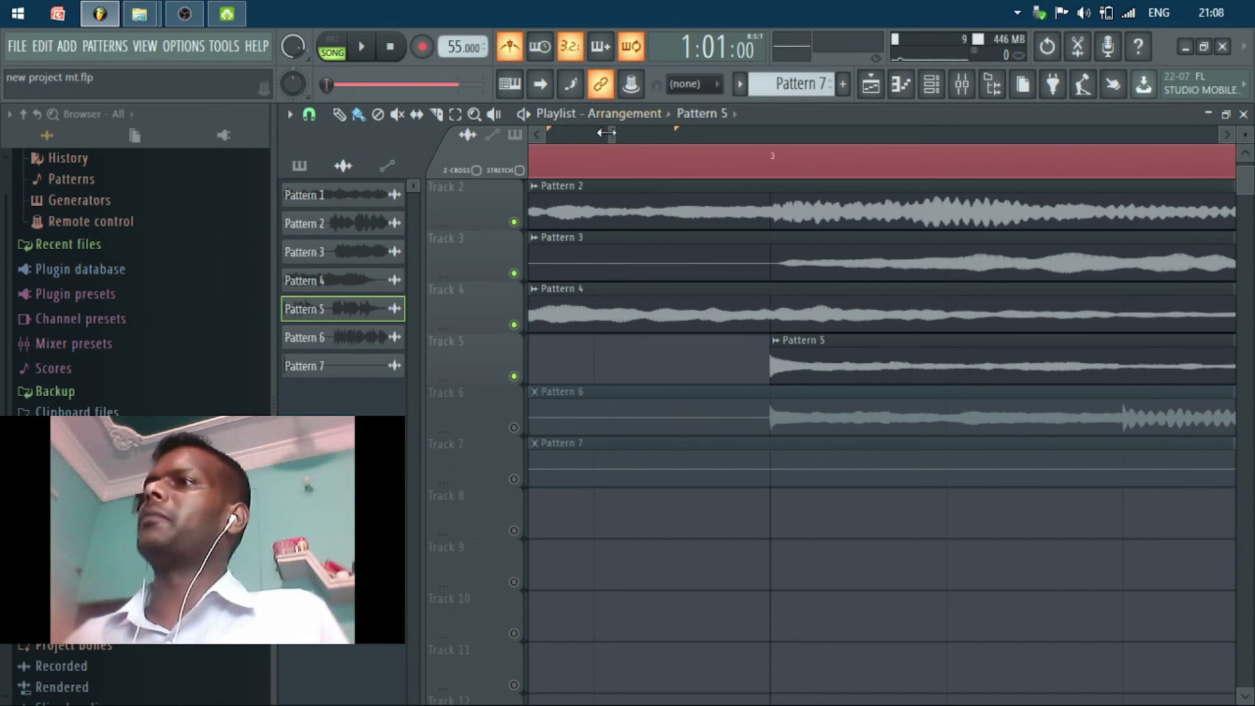
pyautogui.hscroll(1, 618, 133)
pyautogui.moveTo(613, 135); pyautogui.dragTo(695, 136)
pyautogui.moveTo(609, 141); pyautogui.dragTo(549, 138)
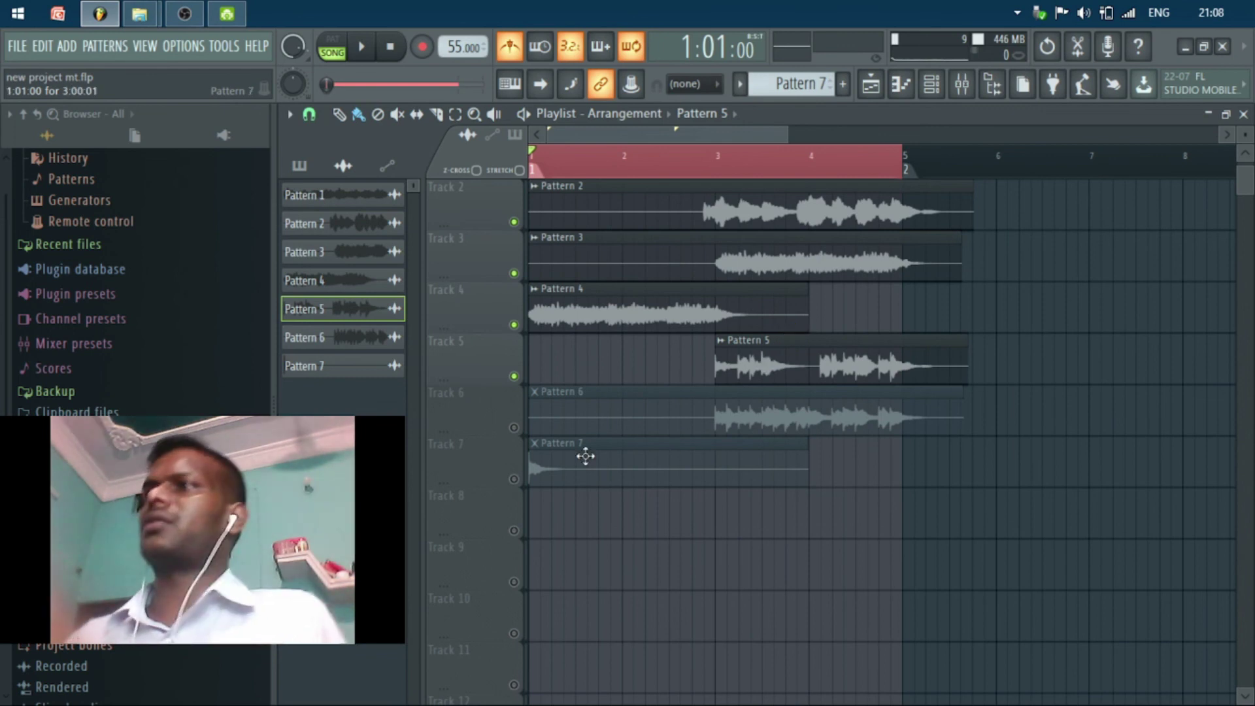
pyautogui.click(515, 378)
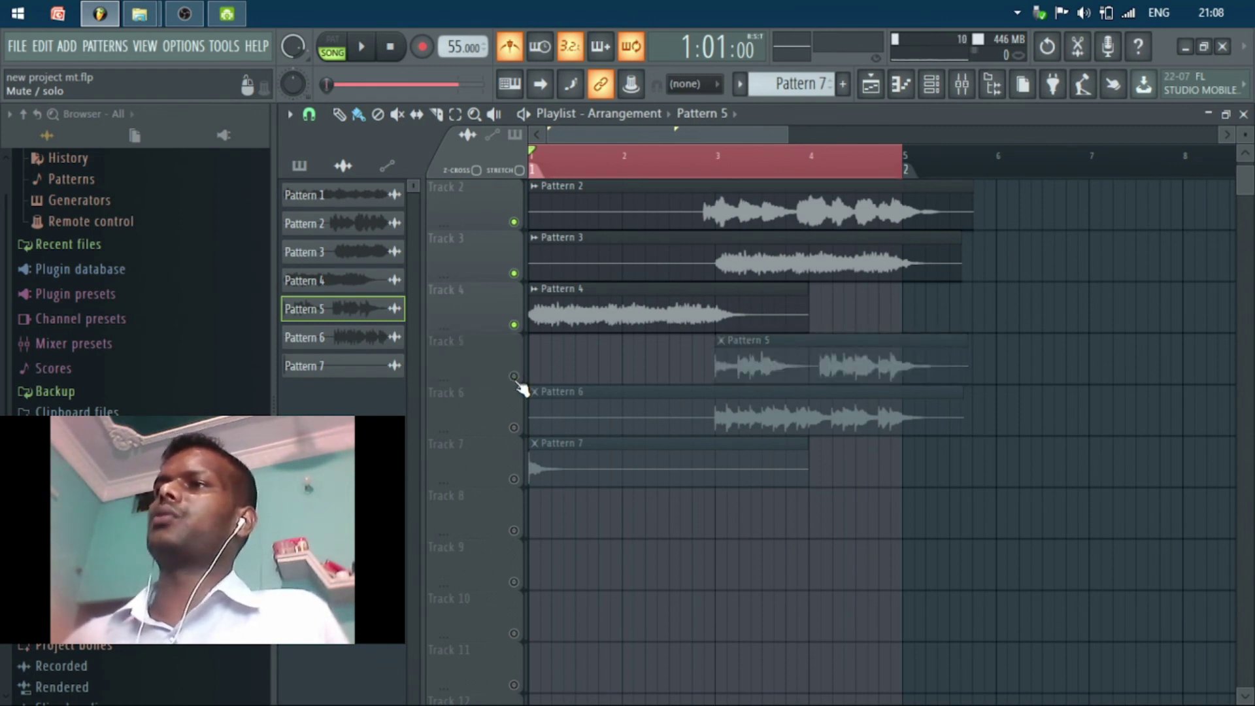
pyautogui.press('space')
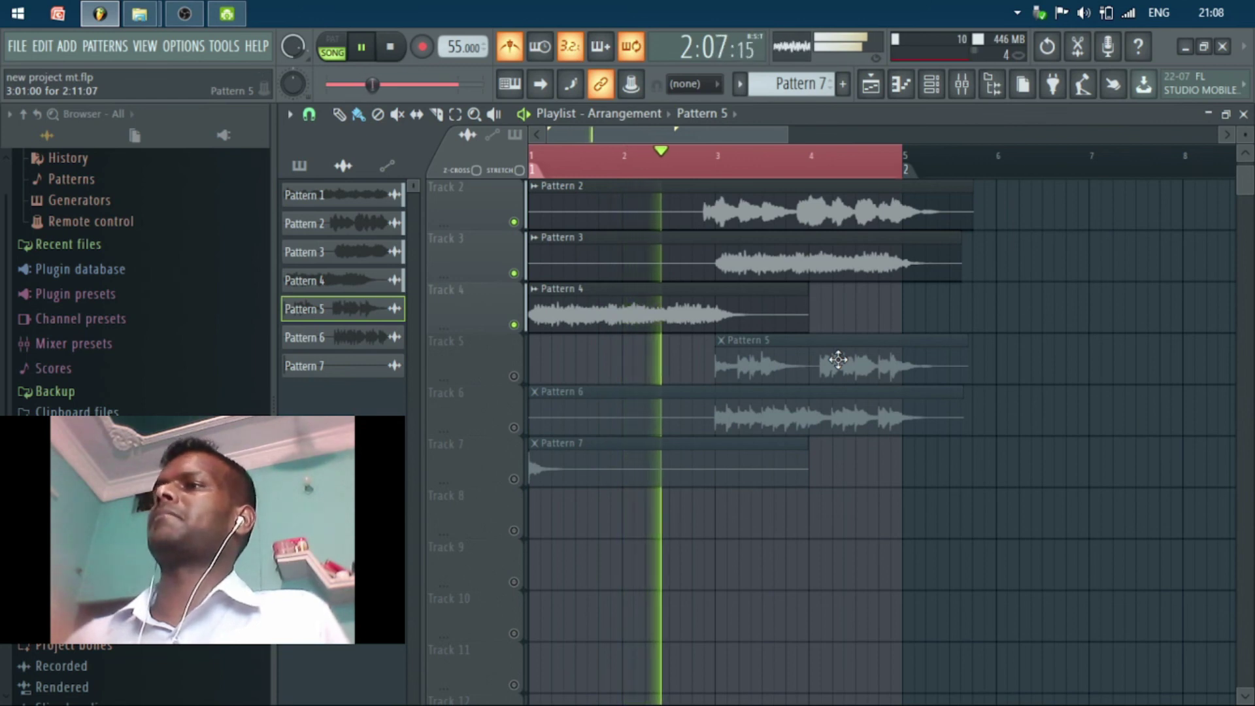
pyautogui.click(513, 377)
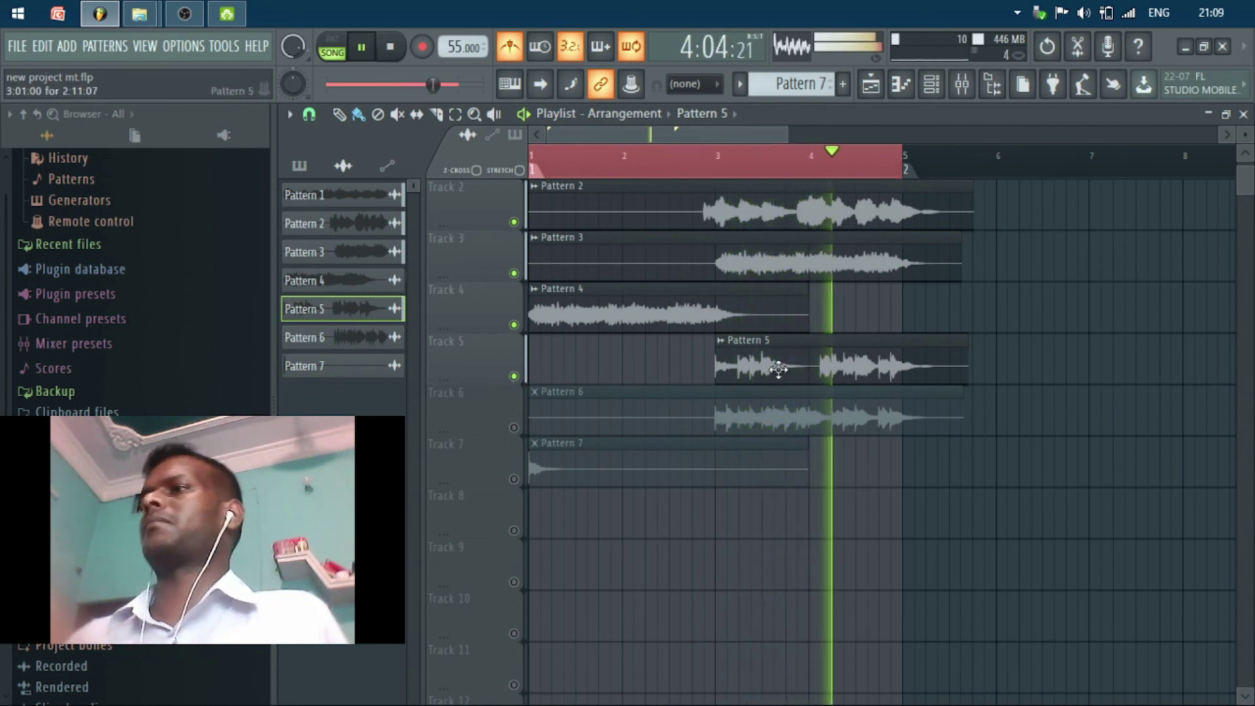
pyautogui.moveTo(771, 367); pyautogui.dragTo(499, 372)
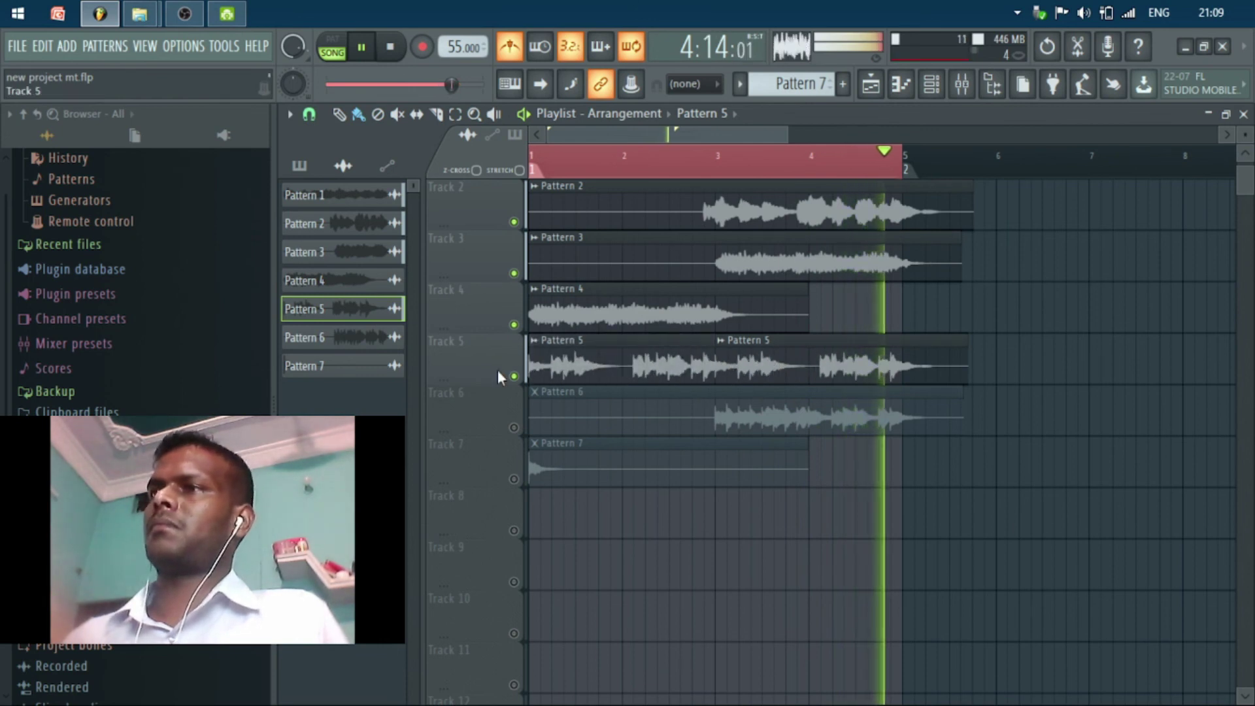
# - Unmute Track 6, compare the song with Tracks 5 and 7 switched off and on, and stop playback
pyautogui.click(515, 429)
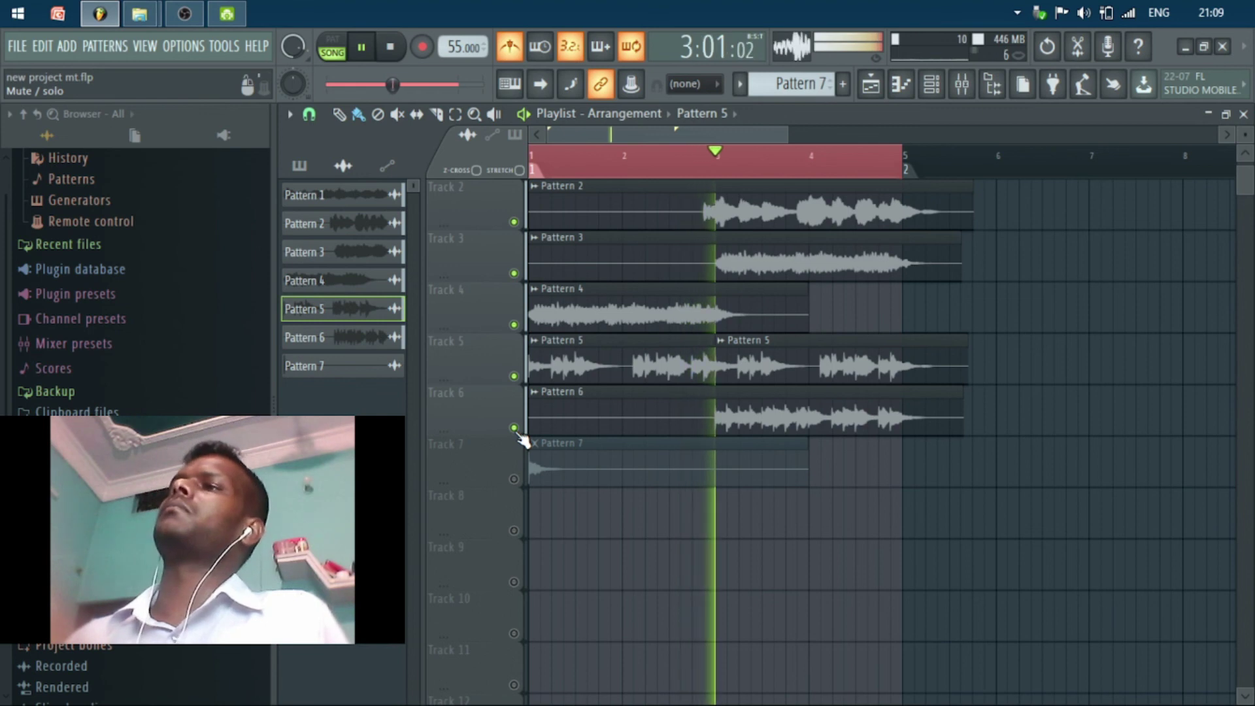
pyautogui.click(514, 376)
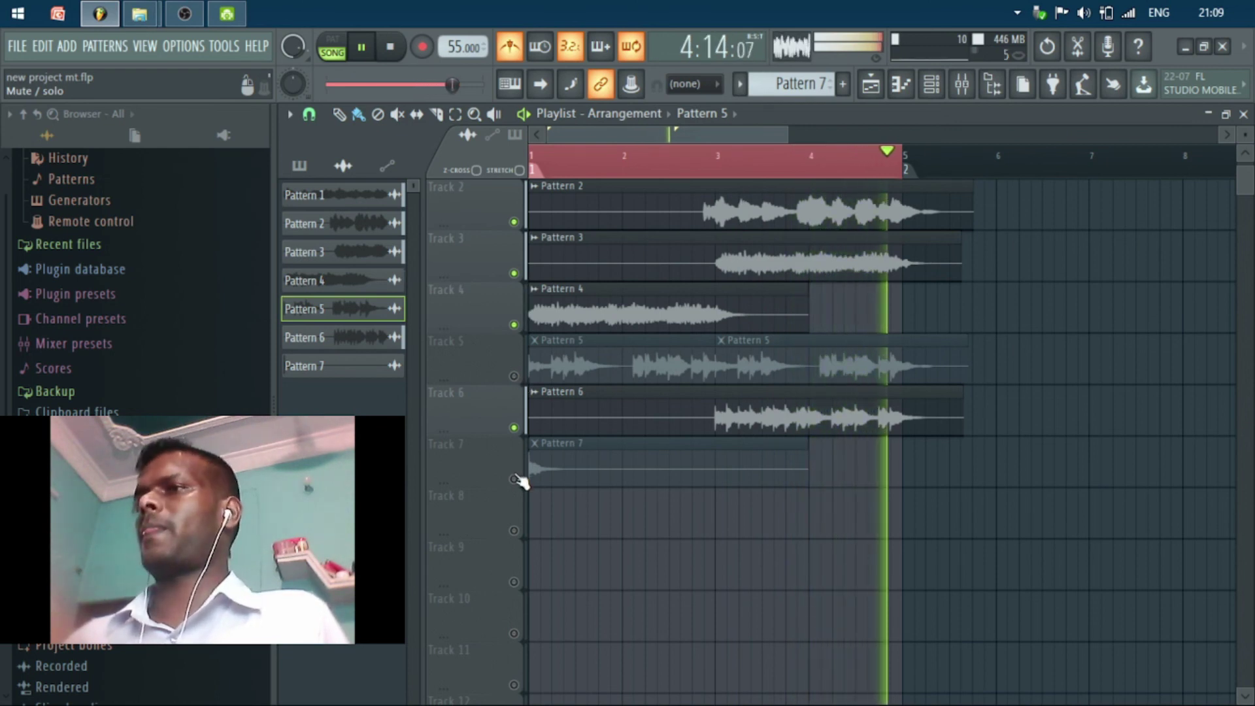
pyautogui.click(514, 377)
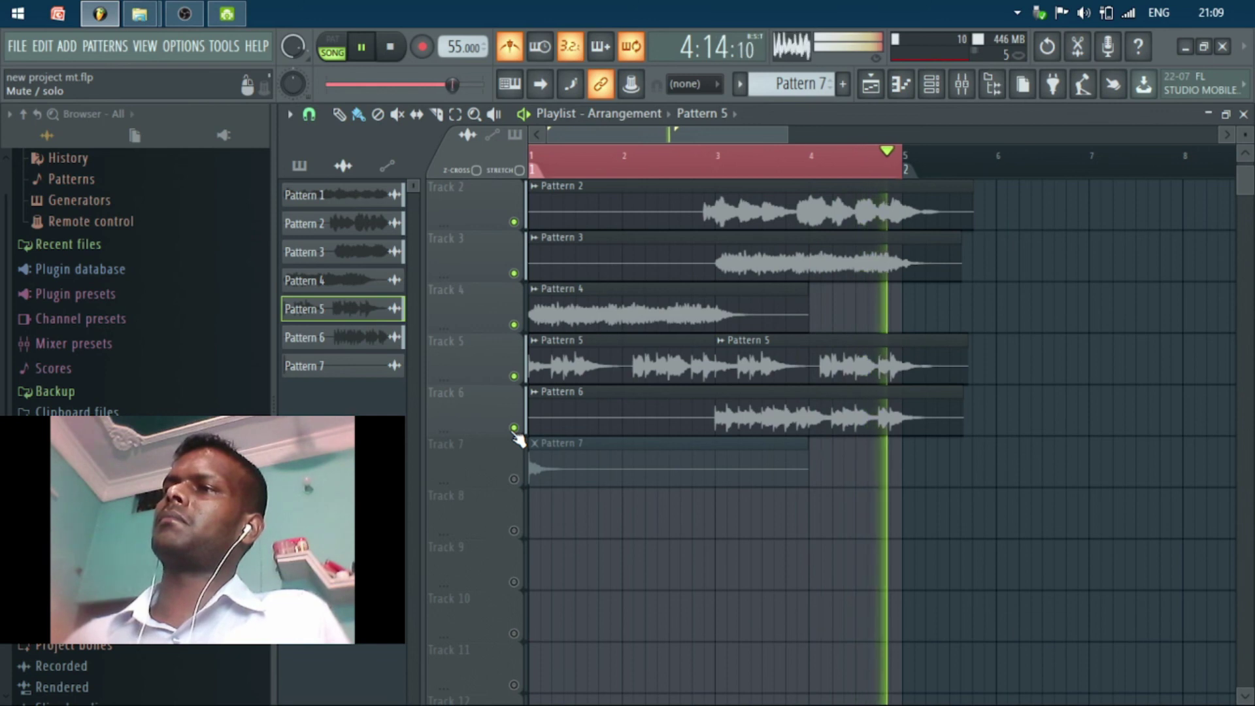
pyautogui.click(514, 479)
pyautogui.click(513, 479)
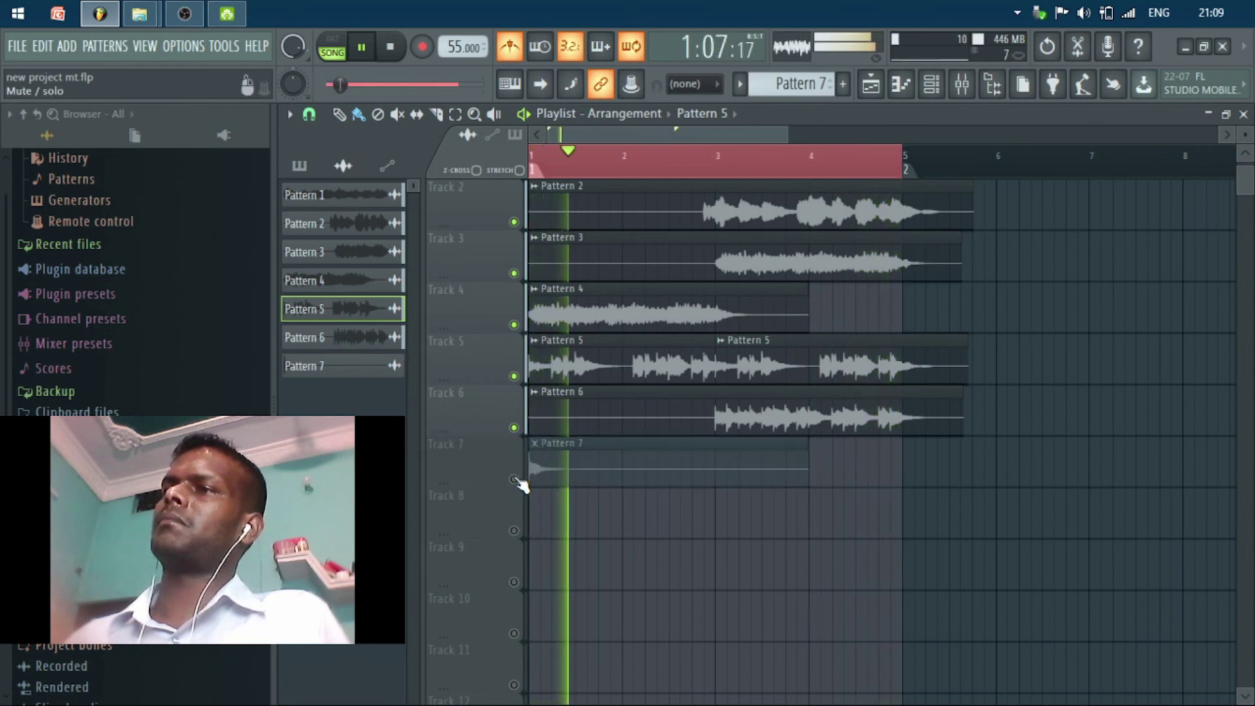
pyautogui.press('space')
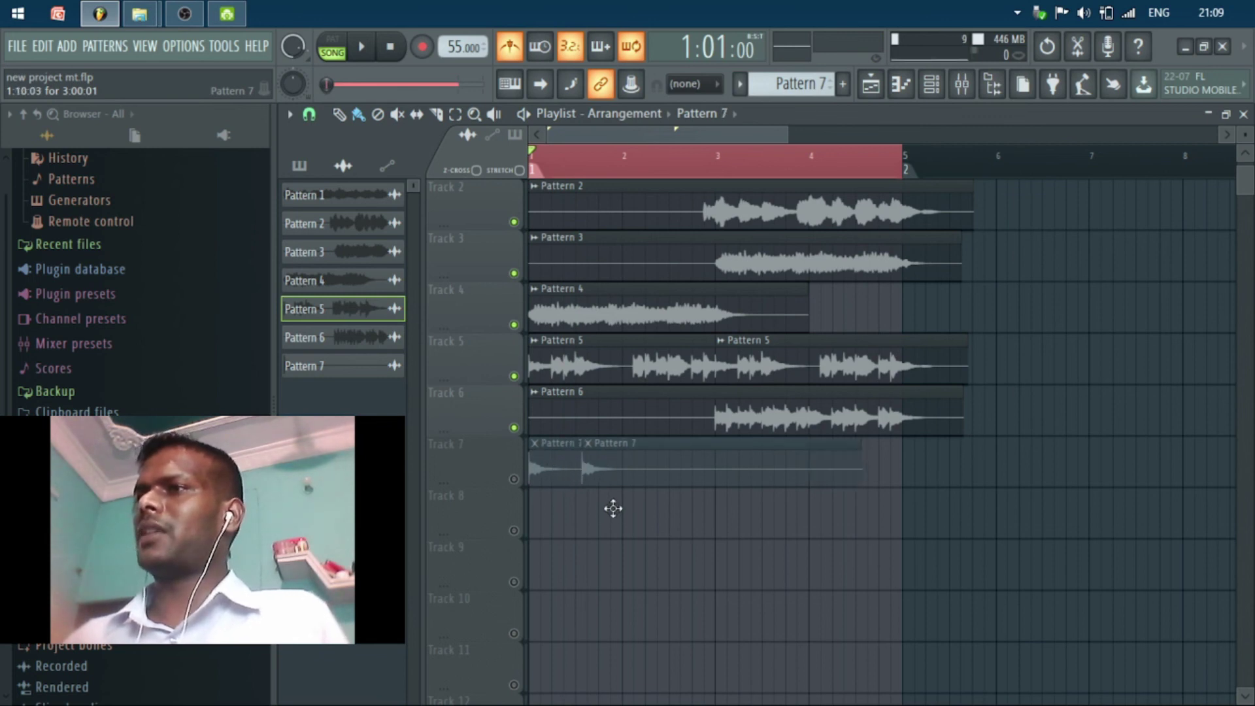
# - Place a copy of the Pattern 7 clip on Track 8 near the middle of bar 1, and audition the song with Track 7 unmuted
pyautogui.moveTo(612, 539); pyautogui.dragTo(611, 542)
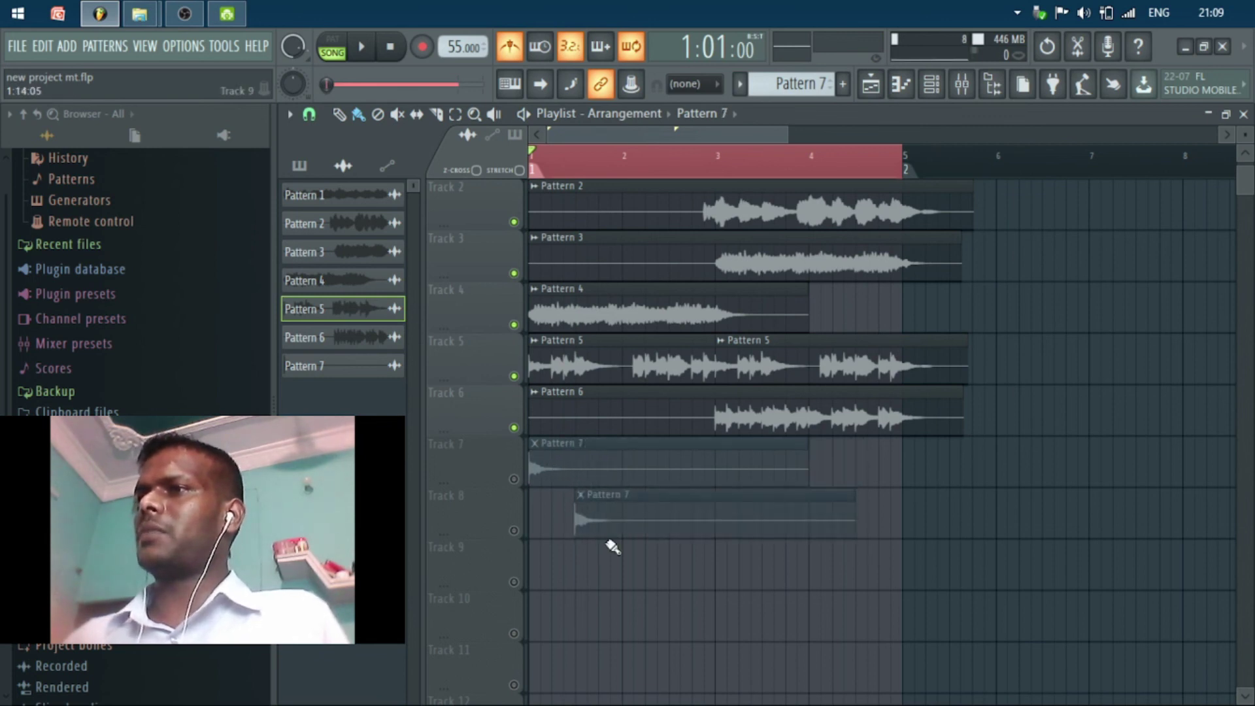
pyautogui.click(513, 479)
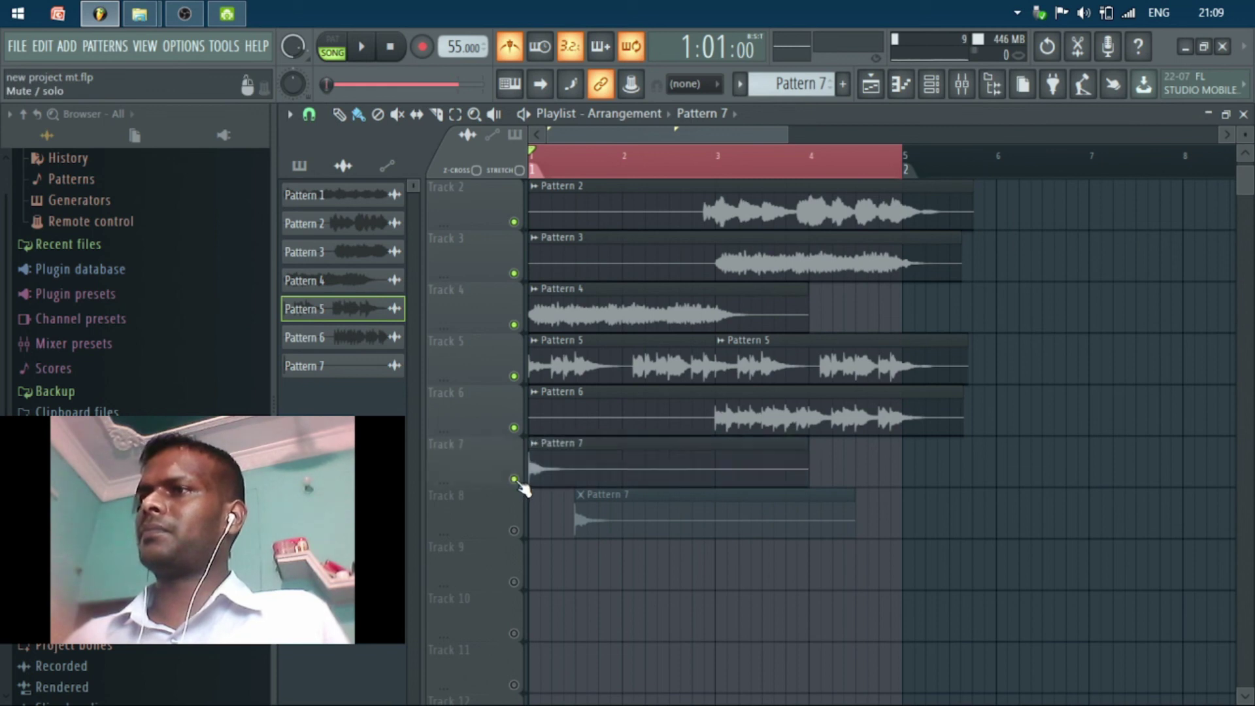
pyautogui.press('space')
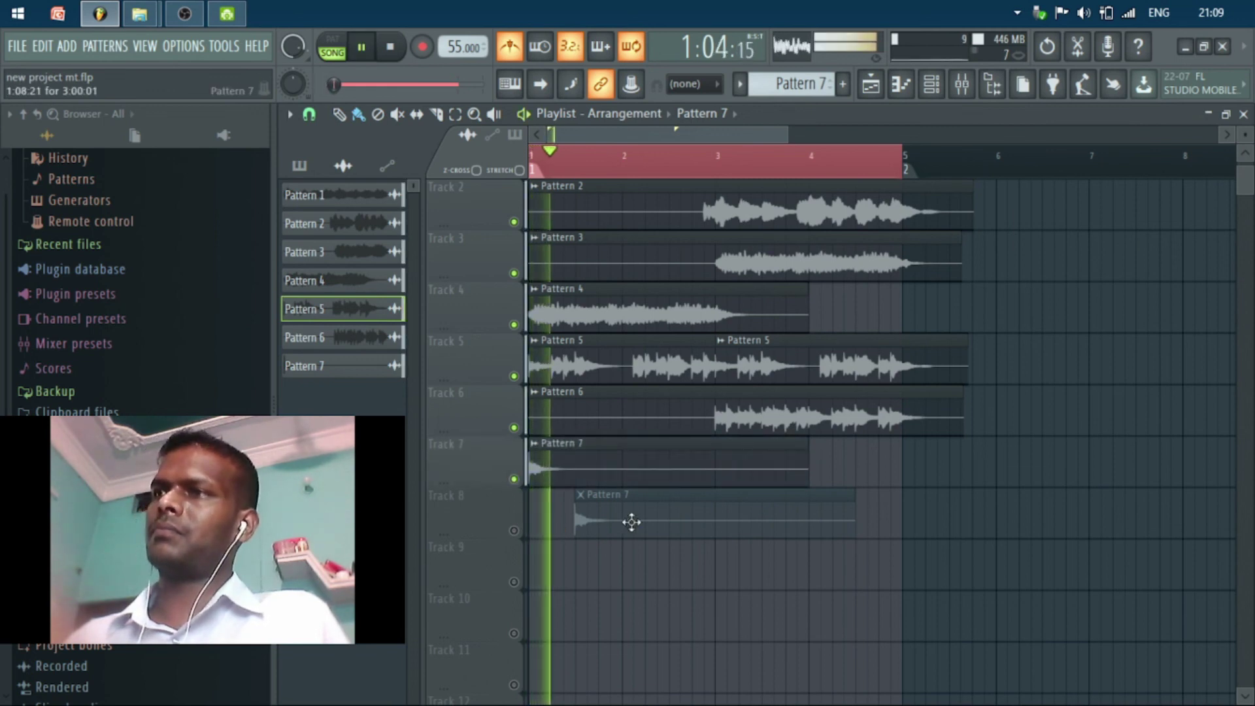
pyautogui.press('space')
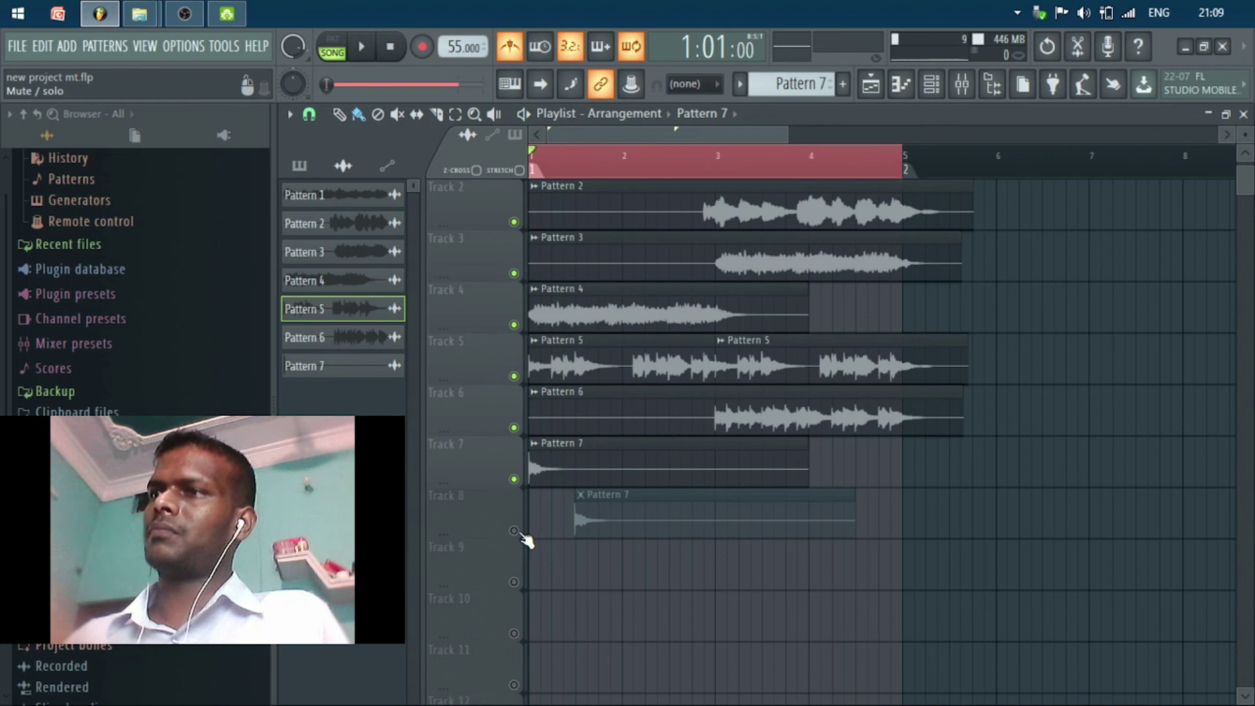
# - Unmute Track 8, align its Pattern 7 clip with the Pattern 5 note at the middle of bar 1, and audition the song
pyautogui.click(515, 530)
pyautogui.moveTo(616, 526); pyautogui.dragTo(666, 521)
pyautogui.rightClick(664, 520)
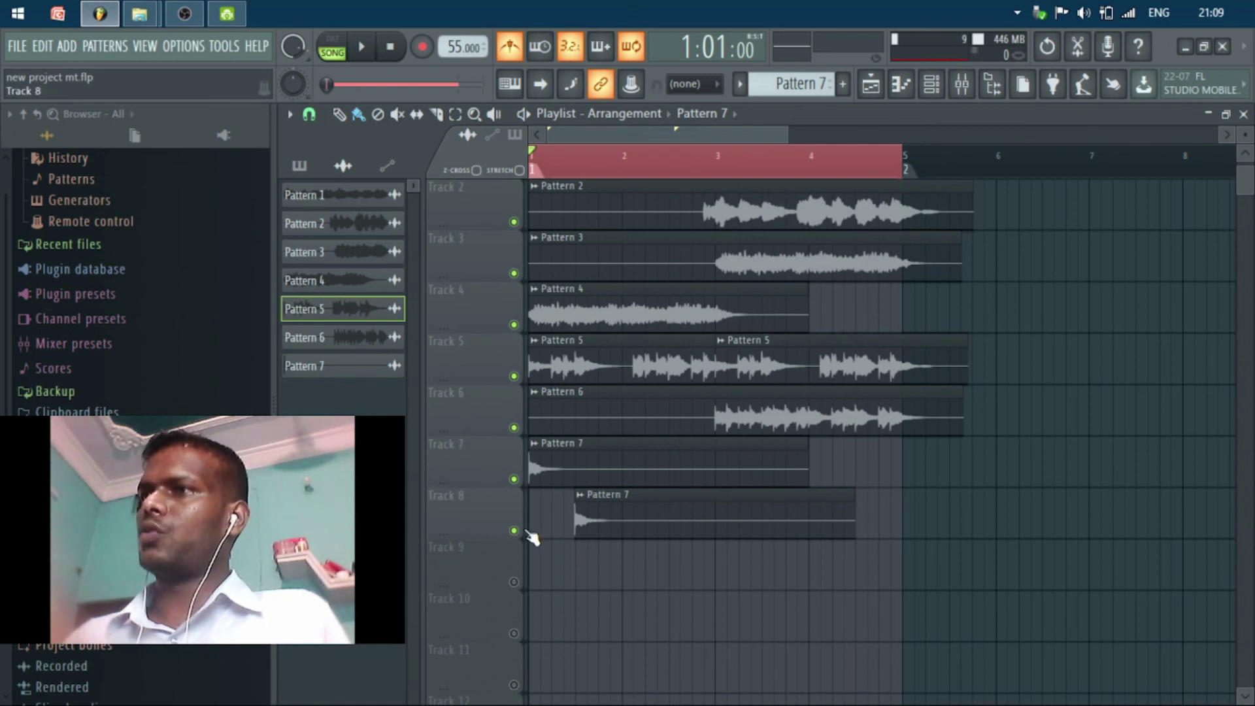
pyautogui.scroll(5, 555, 555)
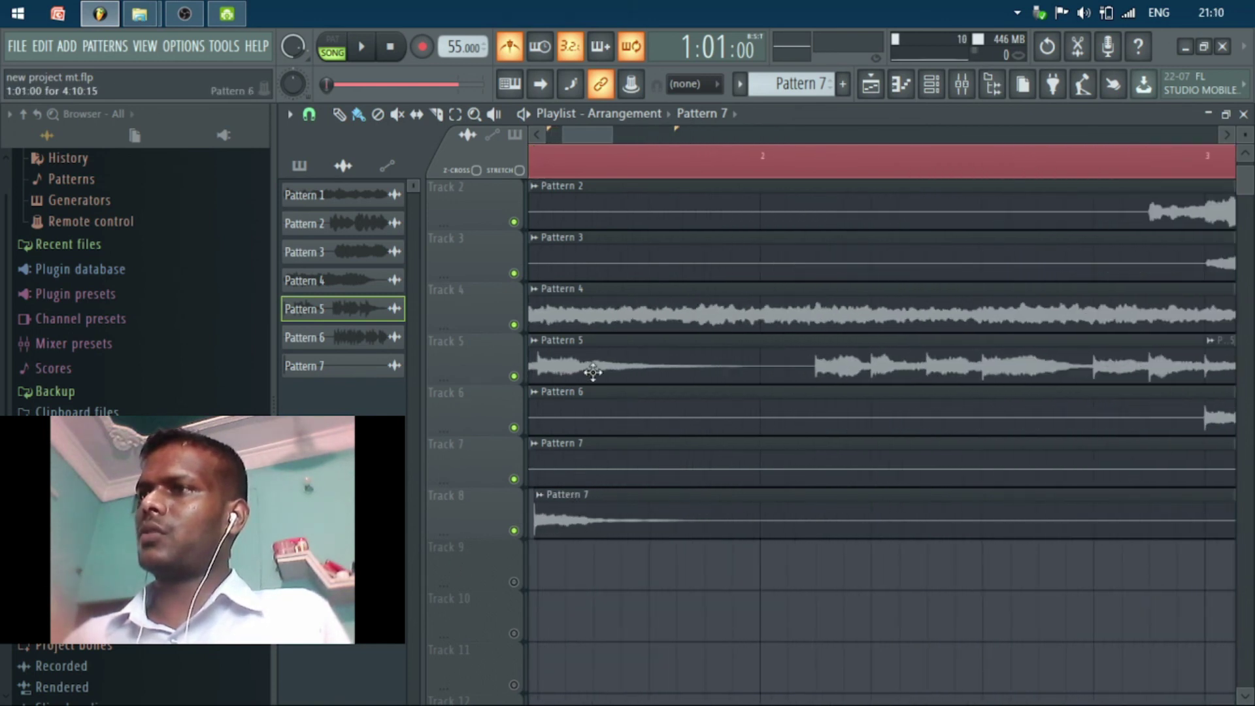
pyautogui.moveTo(607, 135); pyautogui.dragTo(568, 135)
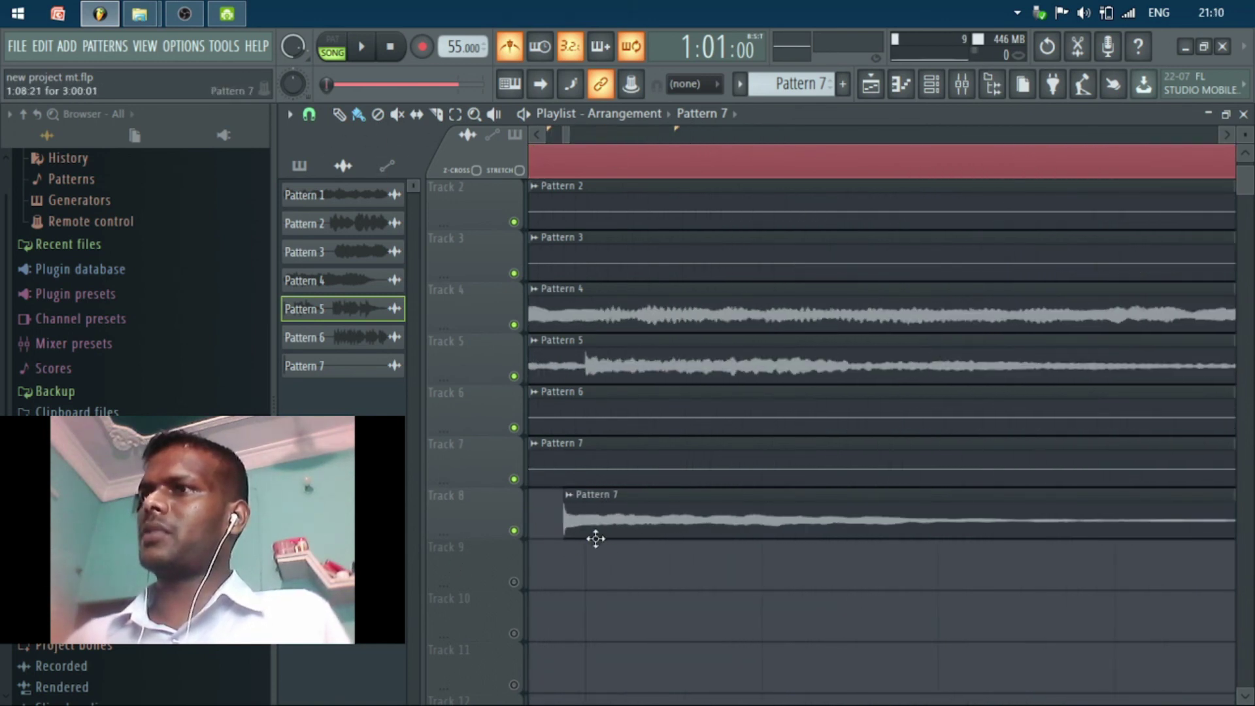
pyautogui.moveTo(598, 526); pyautogui.dragTo(621, 525)
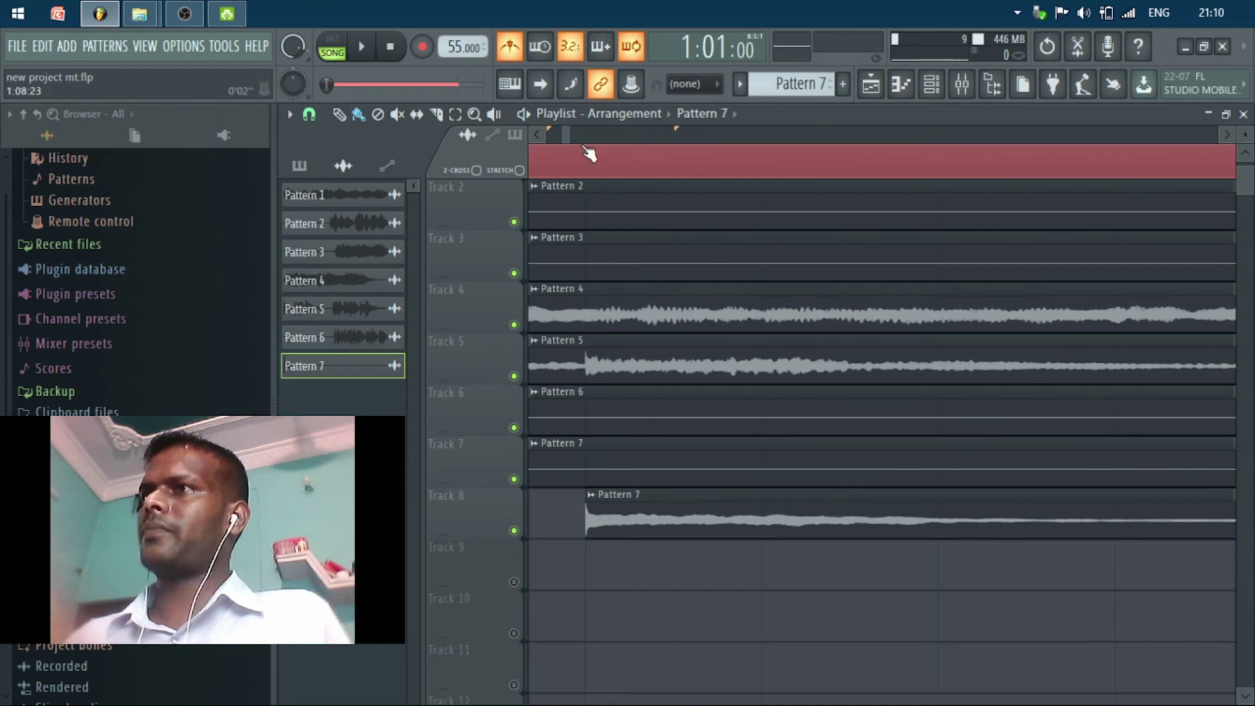
pyautogui.moveTo(566, 134); pyautogui.dragTo(814, 138)
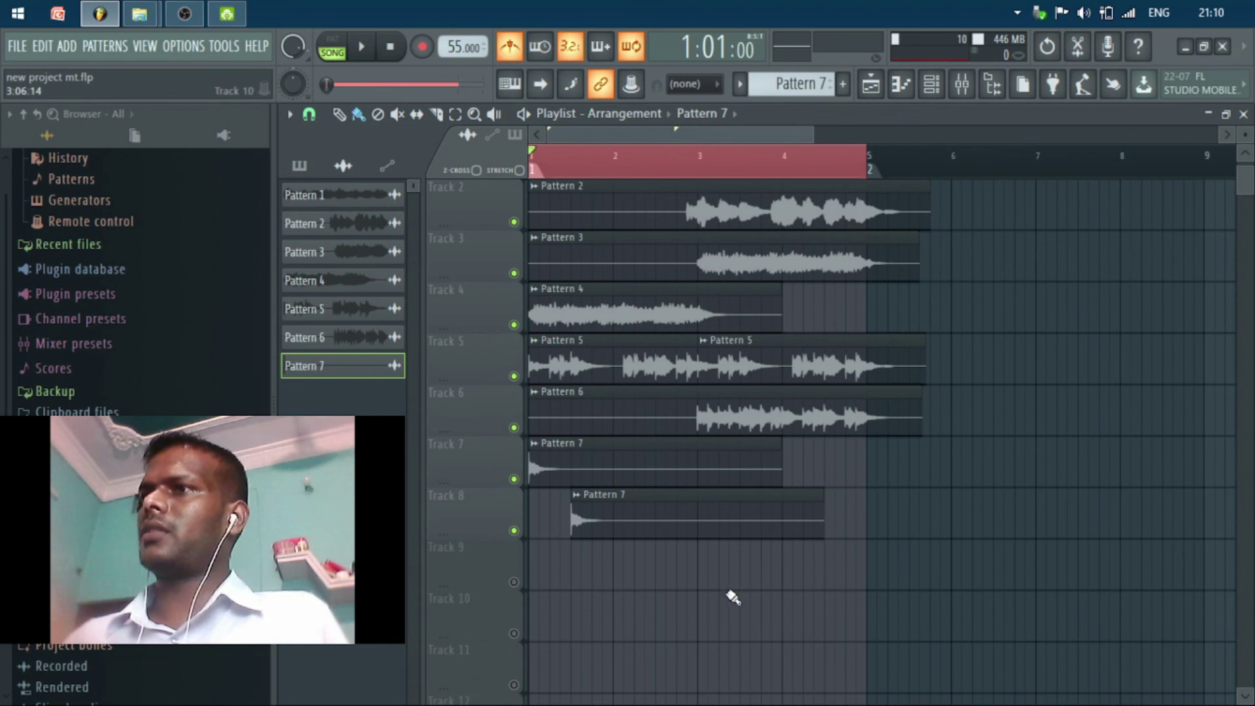
pyautogui.press('space')
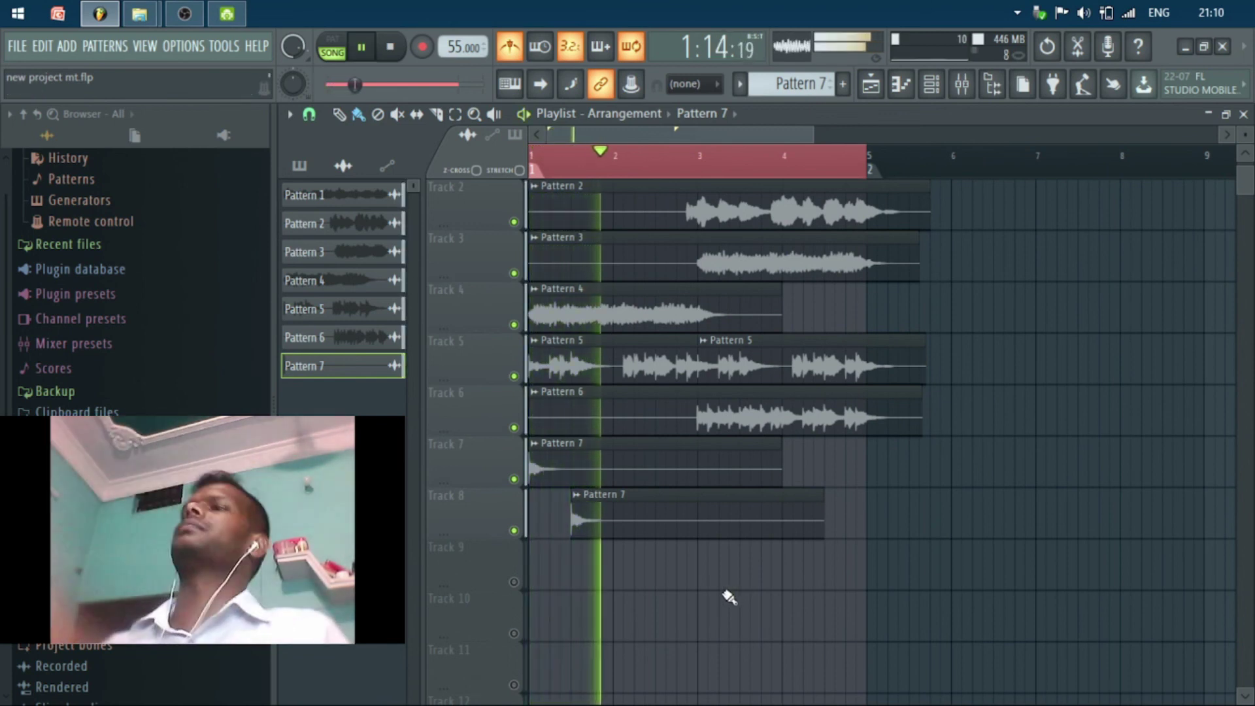
pyautogui.press('space')
# - Copy the Pattern 7 clips on Tracks 7 and 8 one bar along, nudging the copies so the Track 7 one starts at bar 2
pyautogui.moveTo(645, 516); pyautogui.dragTo(672, 466)
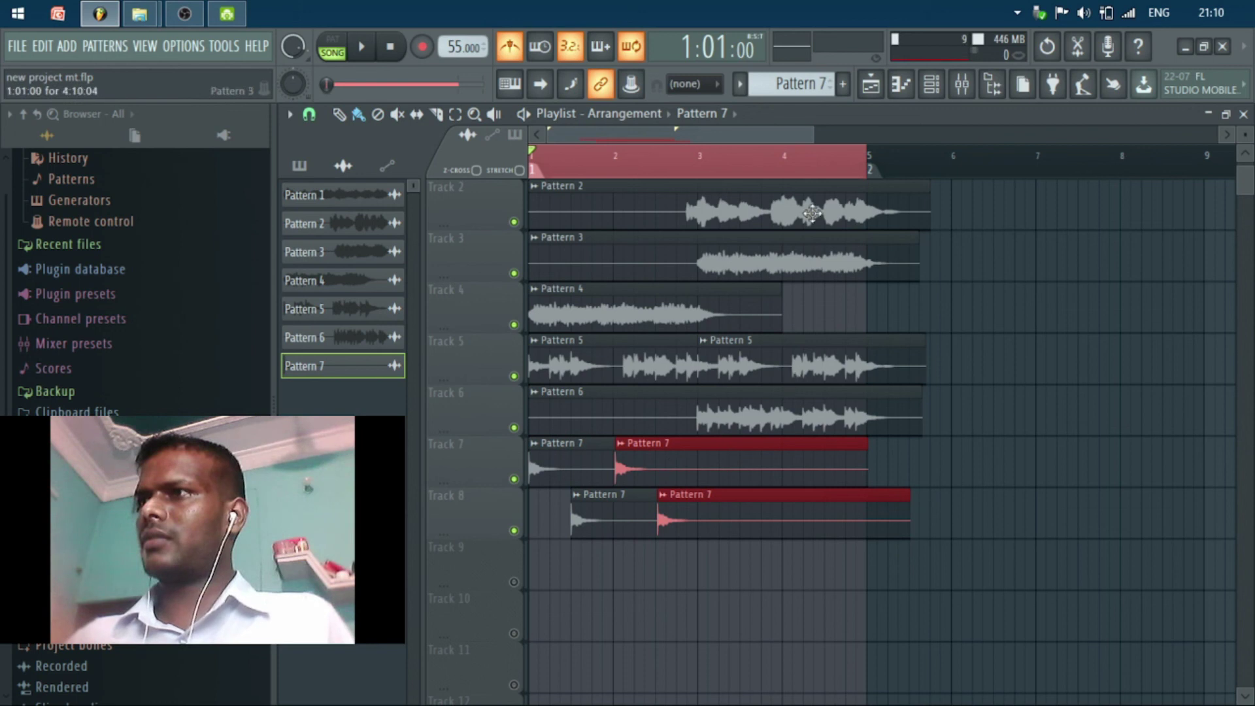
pyautogui.moveTo(817, 129); pyautogui.dragTo(712, 135)
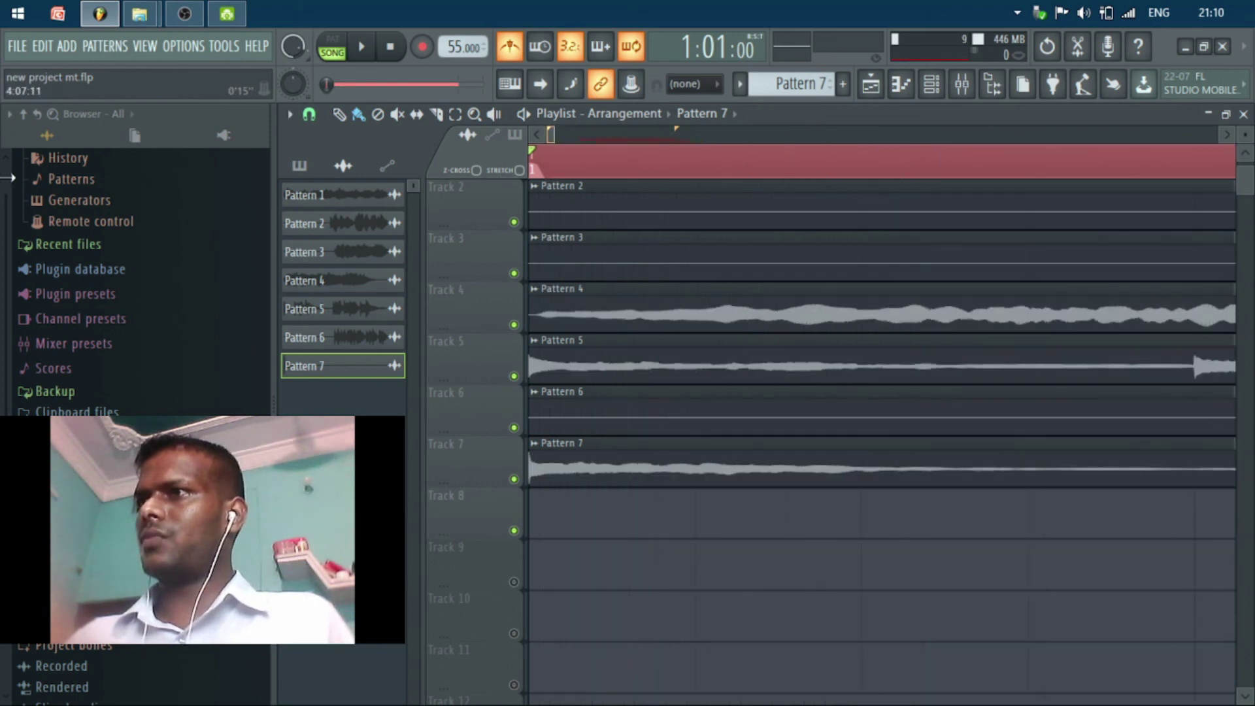
pyautogui.moveTo(549, 133); pyautogui.dragTo(578, 148)
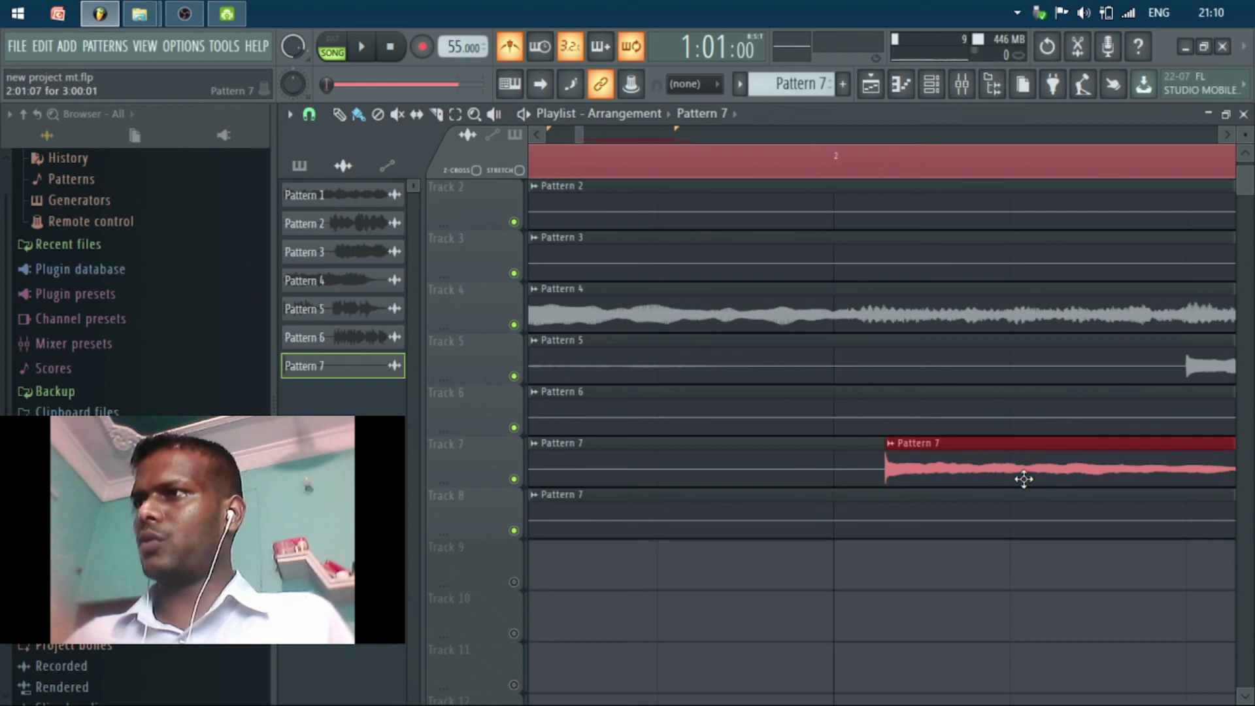
pyautogui.hotkey('shift', 'Left')
pyautogui.hotkey('shift', 'Left')
pyautogui.hotkey('shift', 'Left')
pyautogui.hotkey('shift', 'Left')
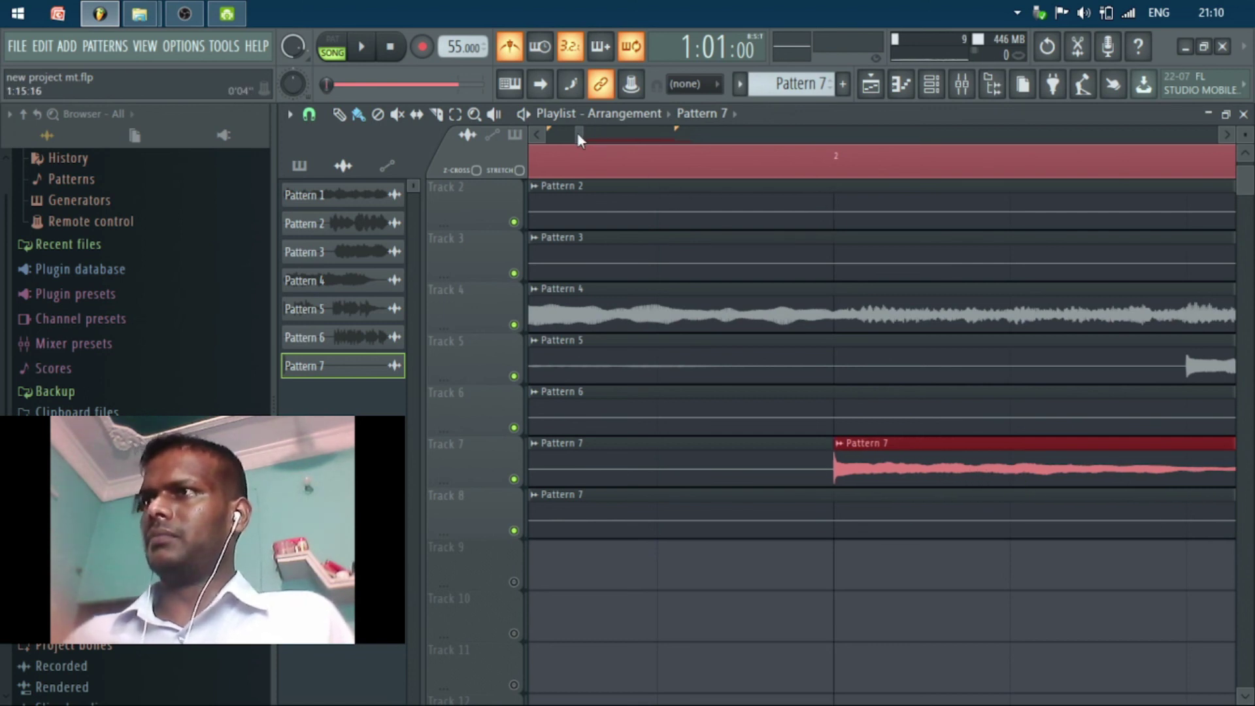
pyautogui.moveTo(584, 134); pyautogui.dragTo(670, 141)
pyautogui.moveTo(579, 134); pyautogui.dragTo(549, 134)
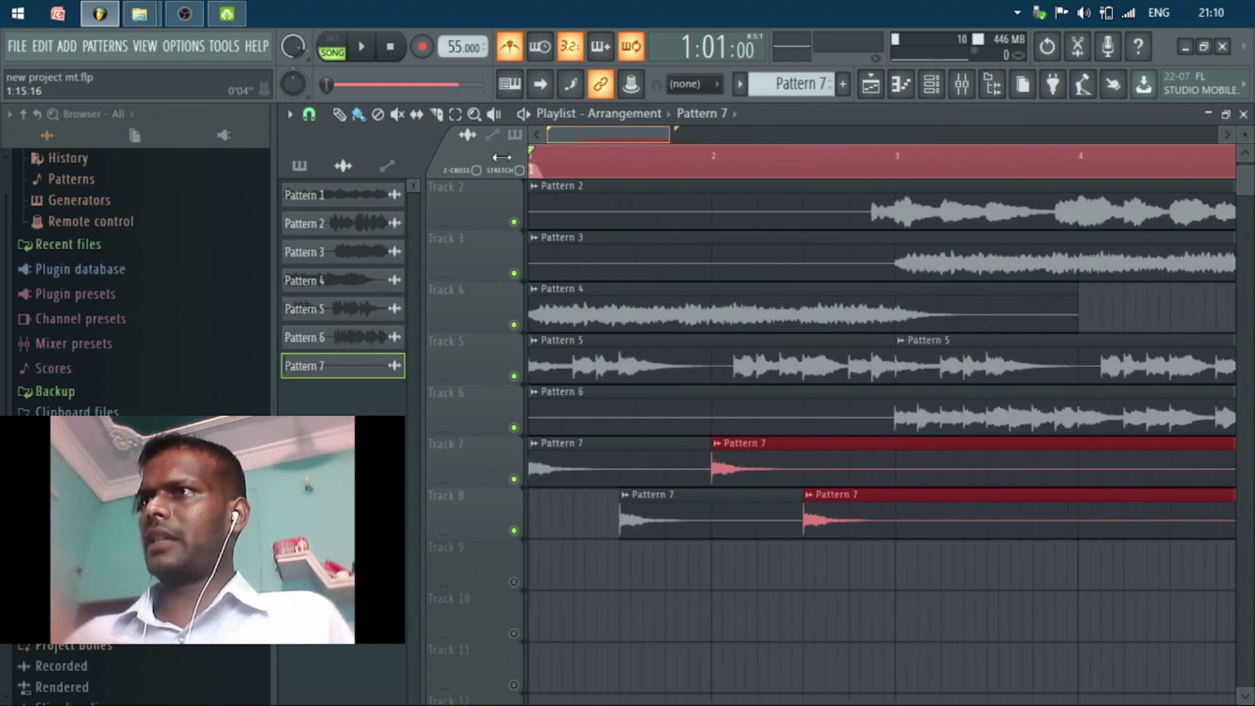
# - Copy the two Pattern 7 clips on Track 8 to Track 9, with the first copy starting at about bar 3
pyautogui.moveTo(670, 134); pyautogui.dragTo(725, 136)
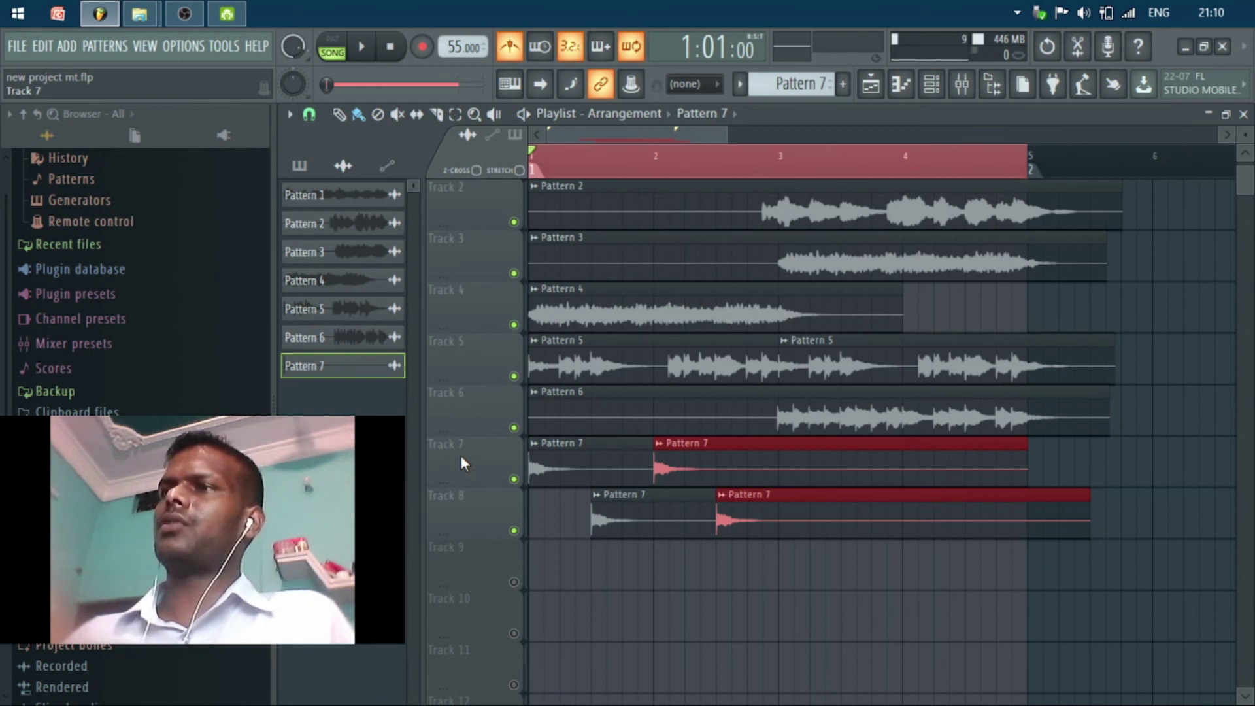
pyautogui.moveTo(559, 489); pyautogui.dragTo(786, 547)
pyautogui.moveTo(675, 525); pyautogui.dragTo(859, 600)
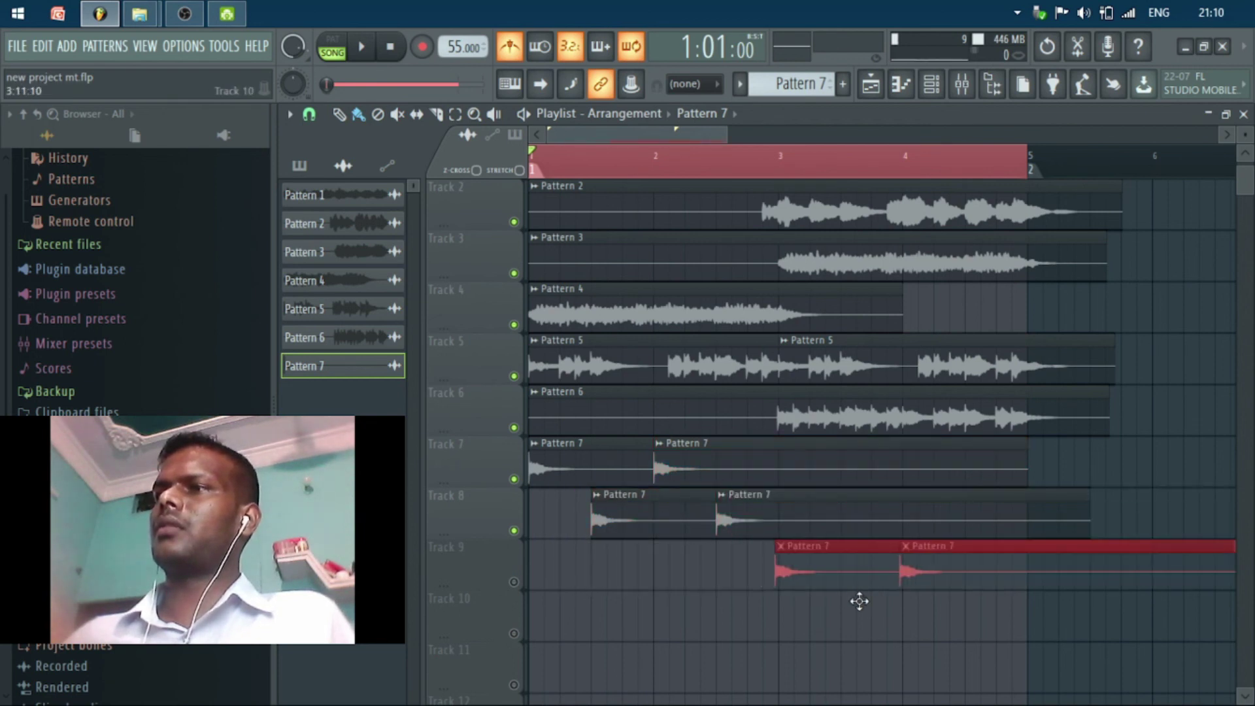
# - Unmute Track 9 and nudge its two Pattern 7 clips later so the first one starts exactly at bar 3
pyautogui.click(514, 582)
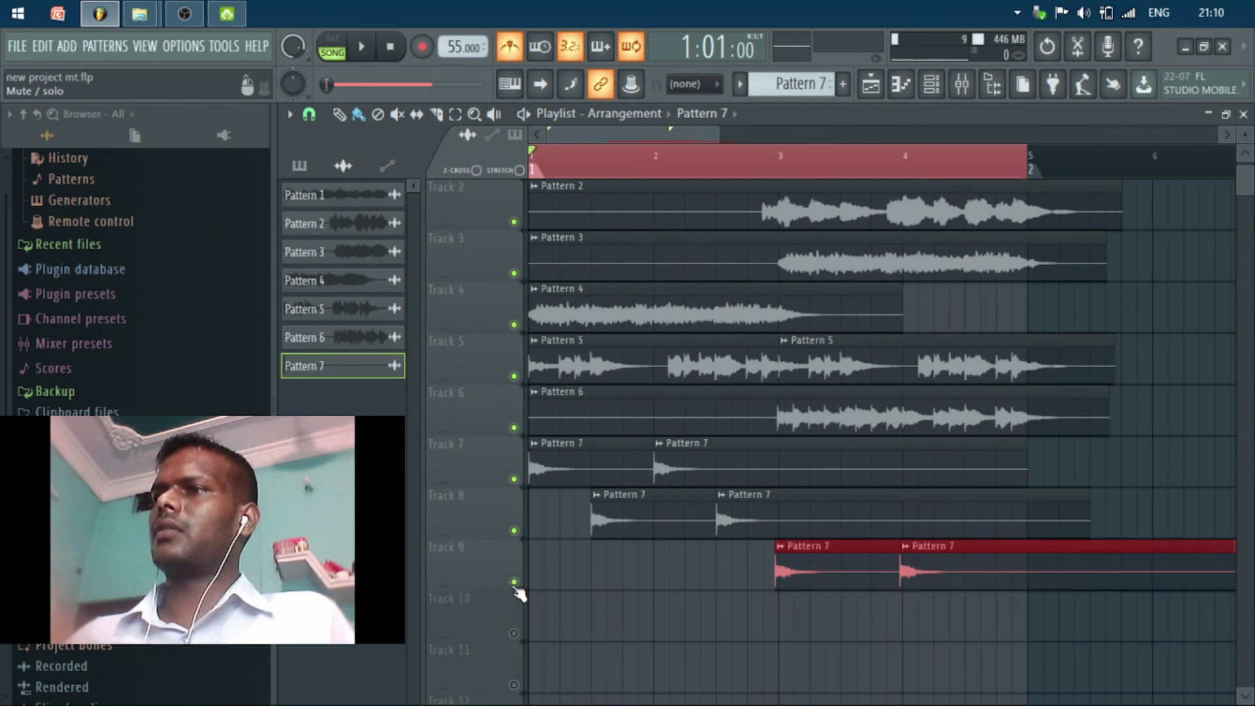
pyautogui.scroll(5, 949, 672)
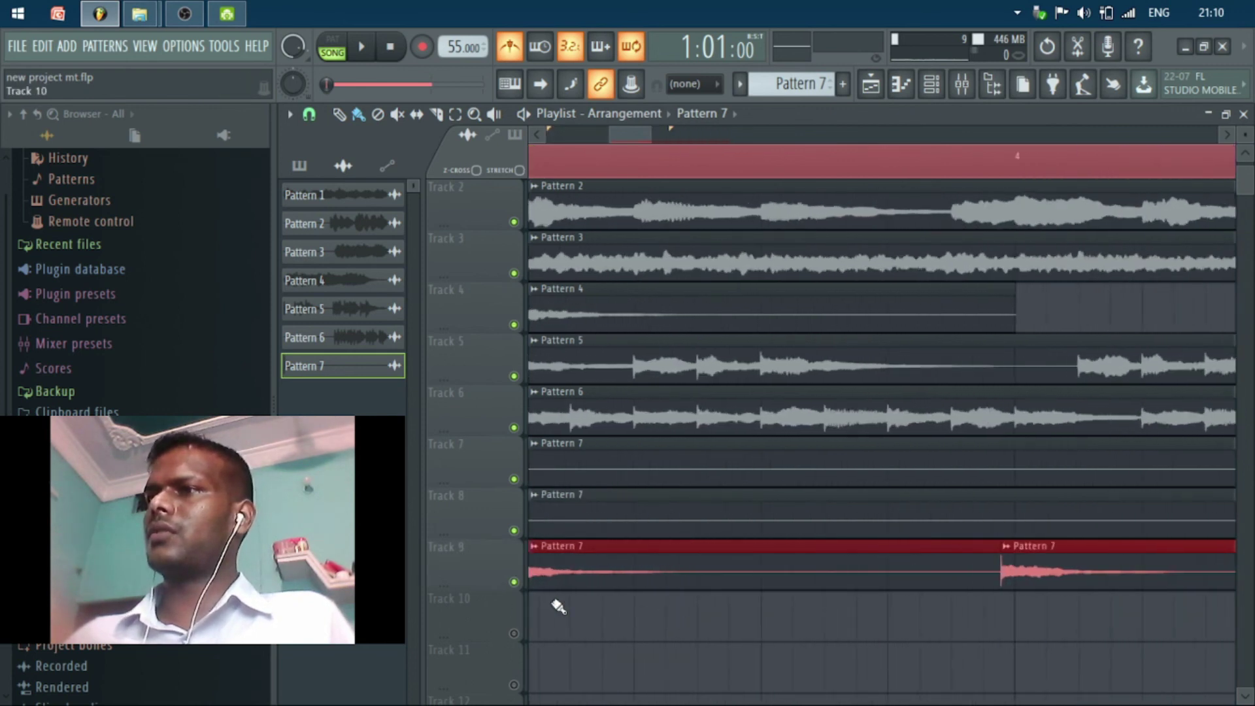
pyautogui.scroll(-5, 657, 594)
pyautogui.scroll(4, 591, 580)
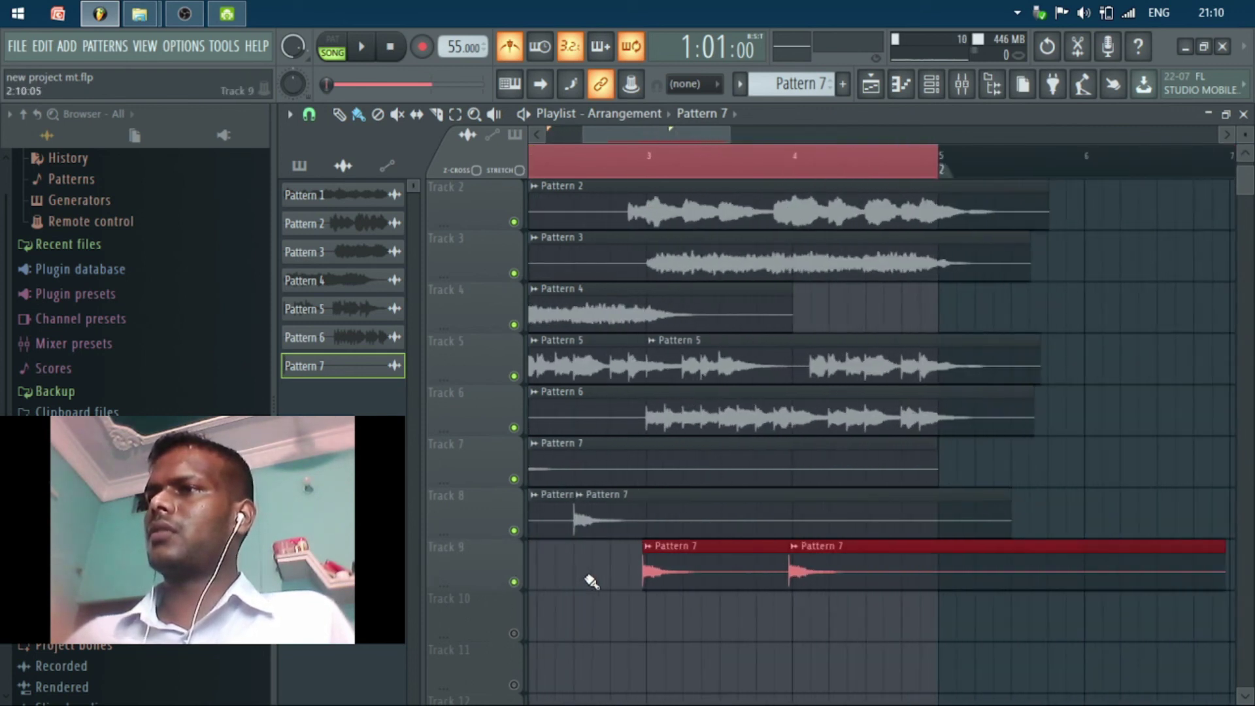
pyautogui.scroll(5, 590, 580)
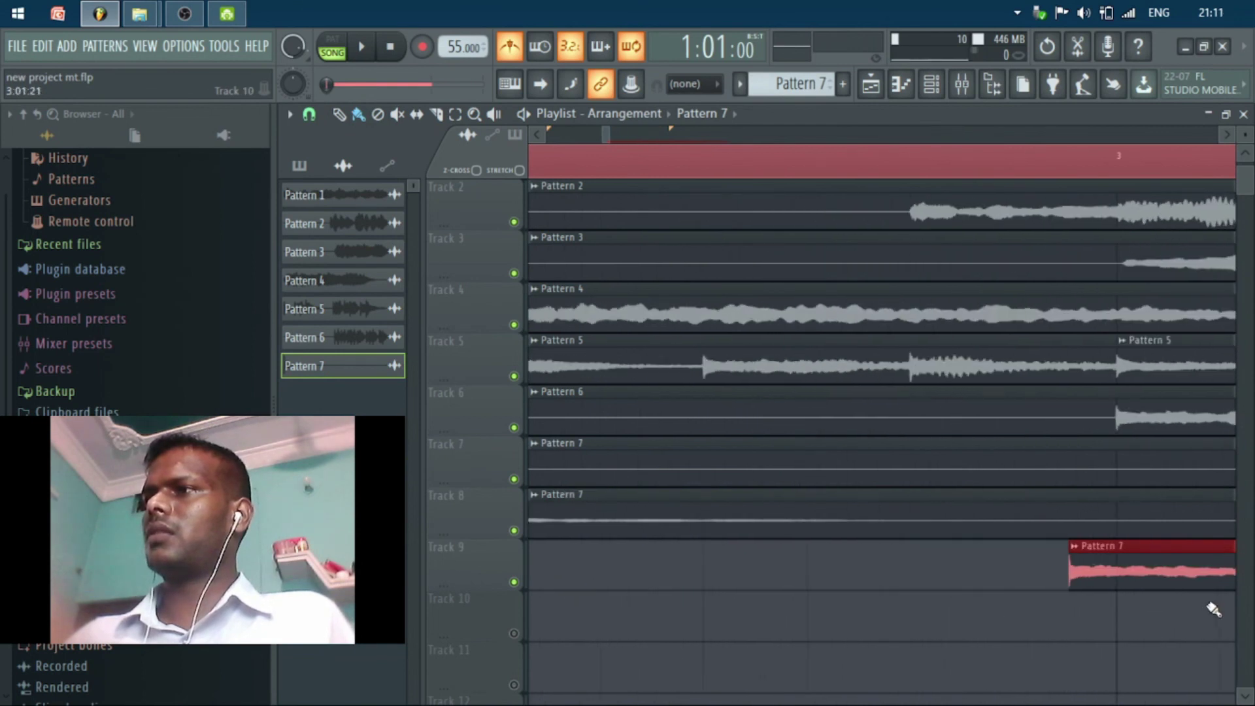
pyautogui.hotkey('shift', 'Right')
pyautogui.hotkey('shift', 'Right')
pyautogui.hotkey('shift', 'Right')
pyautogui.hotkey('shift', 'Right')
pyautogui.hotkey('shift', 'Right')
pyautogui.hotkey('shift', 'Right')
pyautogui.hotkey('shift', 'Right')
pyautogui.hotkey('shift', 'Right')
pyautogui.hotkey('shift', 'Right')
pyautogui.hotkey('shift', 'Right')
pyautogui.hotkey('shift', 'Right')
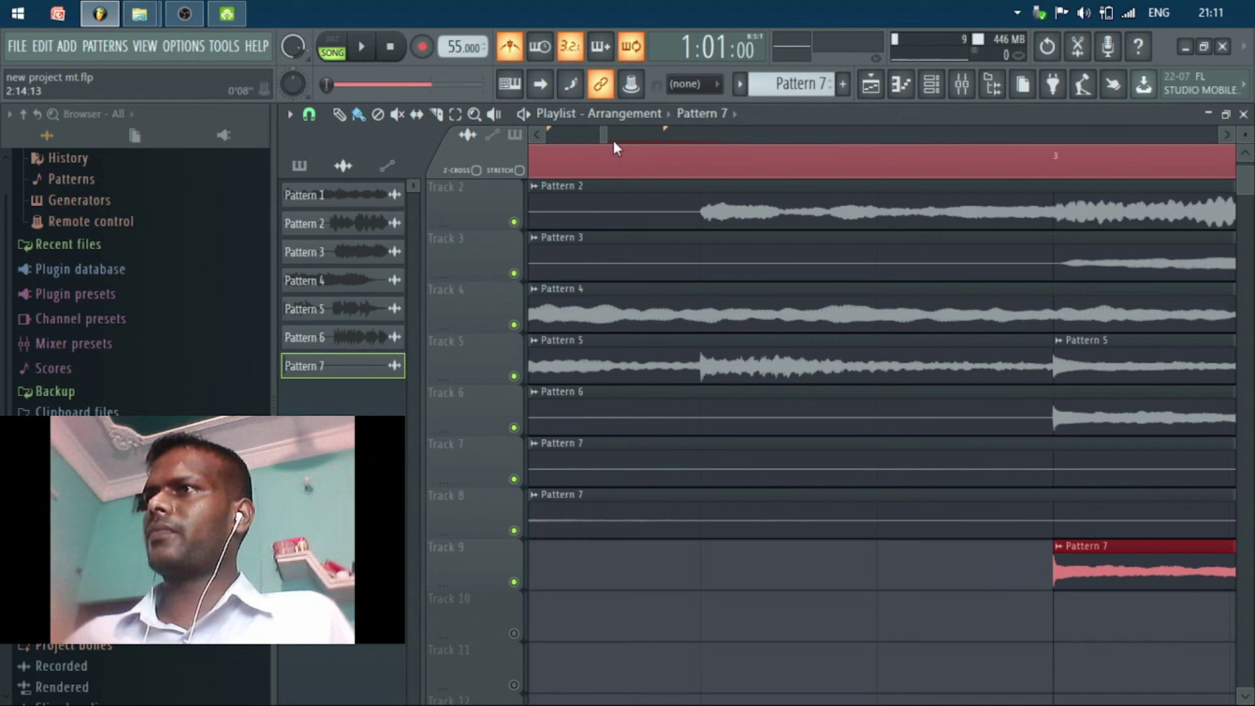
# - Audition the whole arrangement from bar 1 with Tracks 1 to 9 unmuted
pyautogui.moveTo(609, 135); pyautogui.dragTo(548, 135)
pyautogui.moveTo(657, 131); pyautogui.dragTo(775, 155)
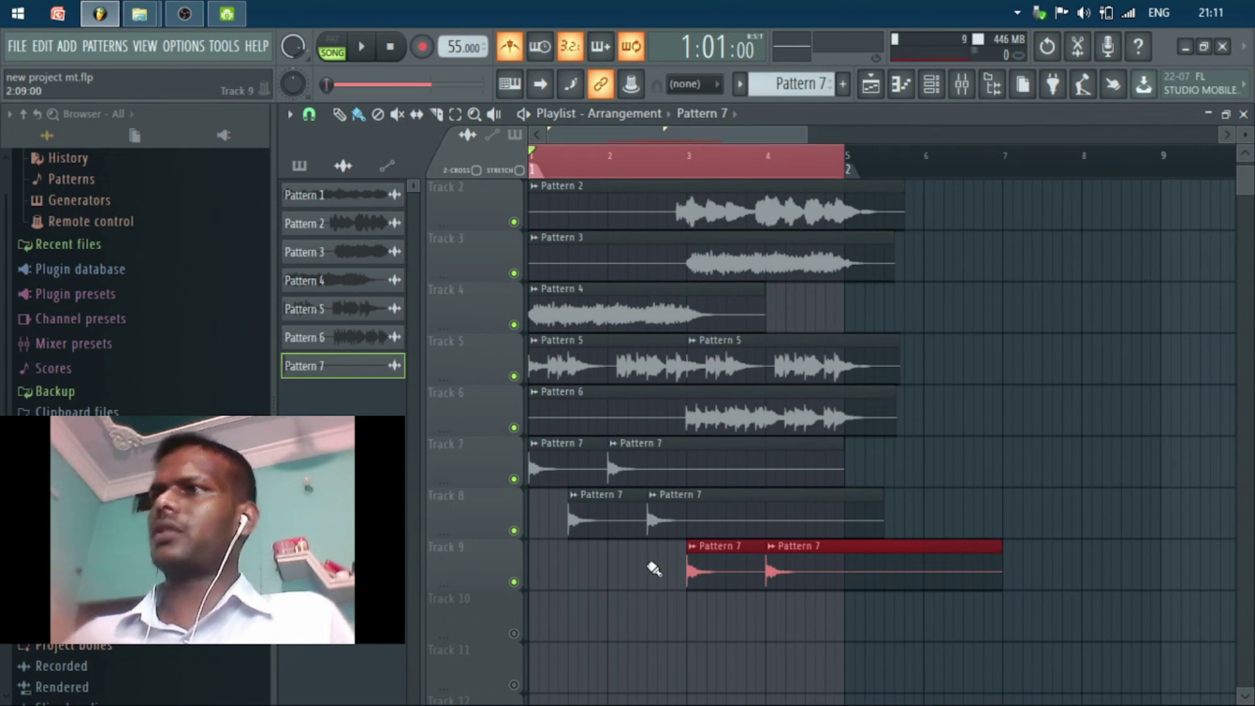
pyautogui.press('space')
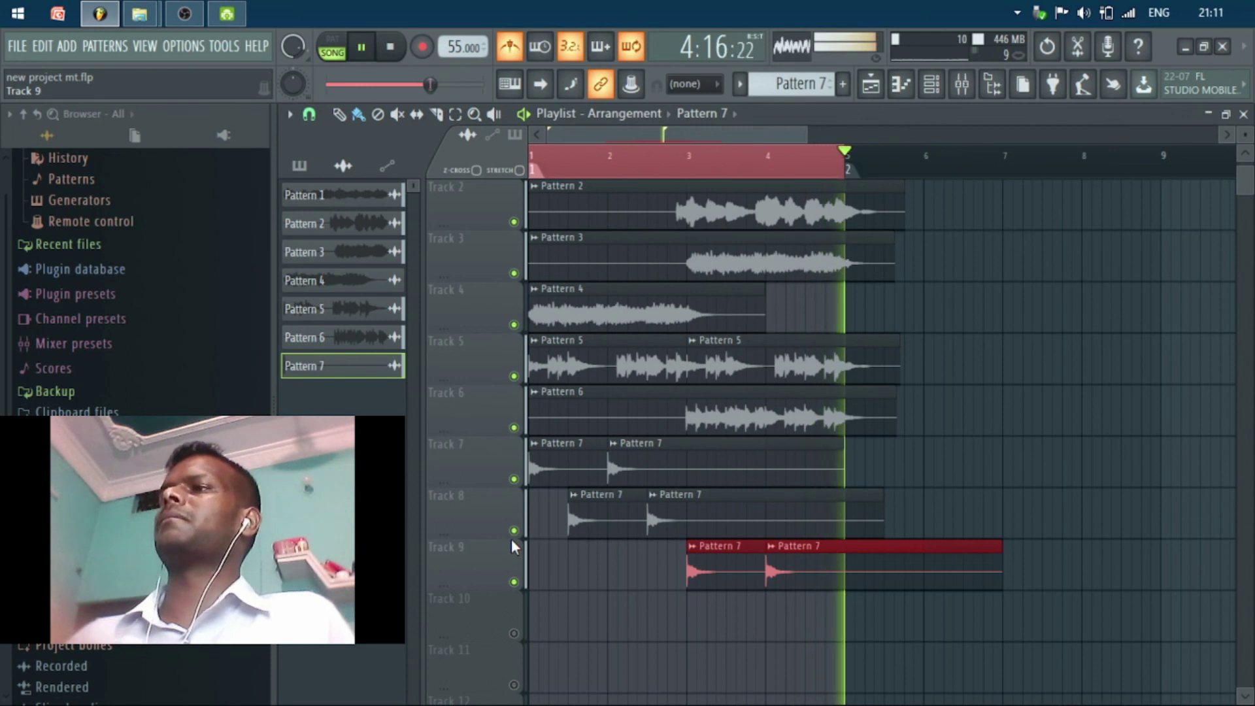
pyautogui.press('space')
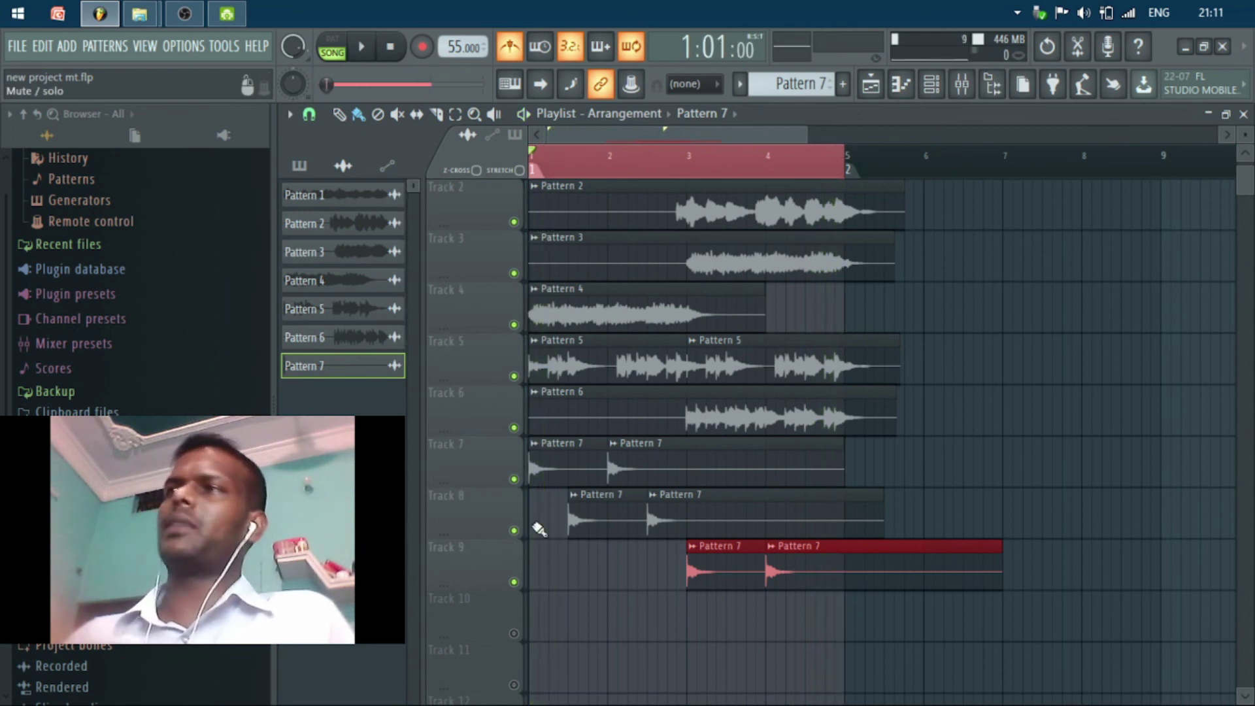
pyautogui.scroll(1, 545, 523)
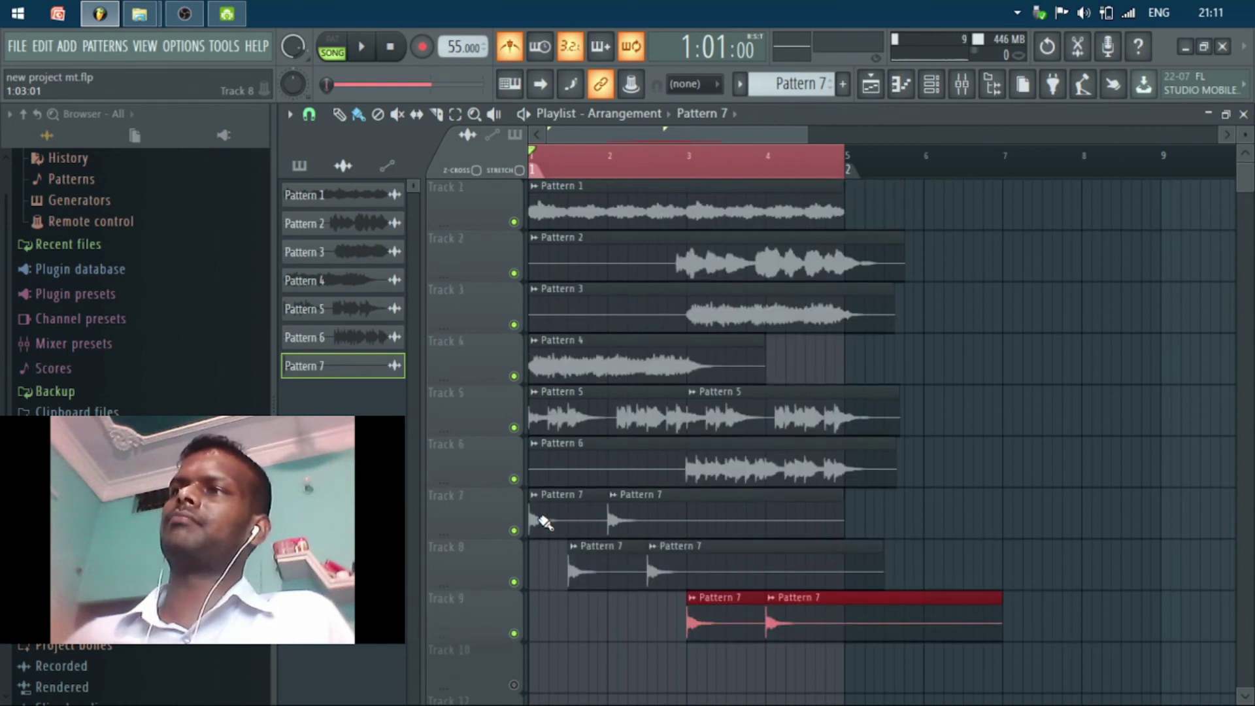
pyautogui.press('space')
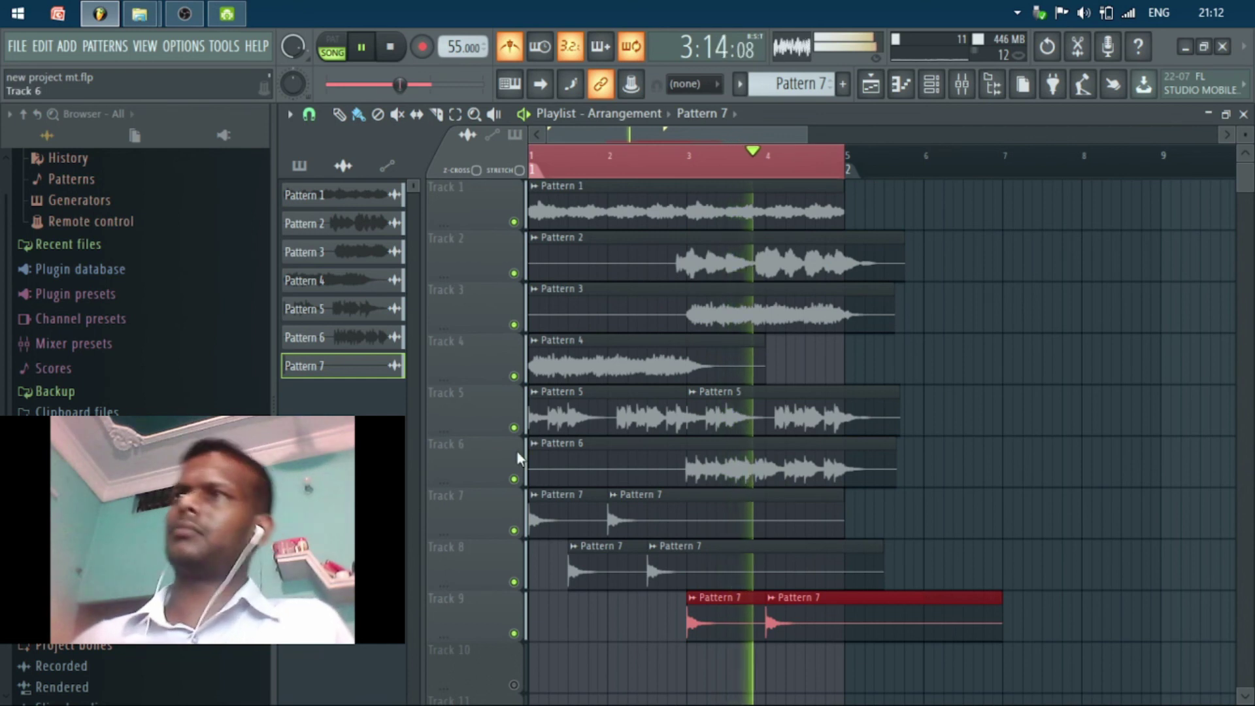
# - Turn the master volume down to 0% during playback and stop the song
pyautogui.moveTo(296, 48); pyautogui.dragTo(296, 96)
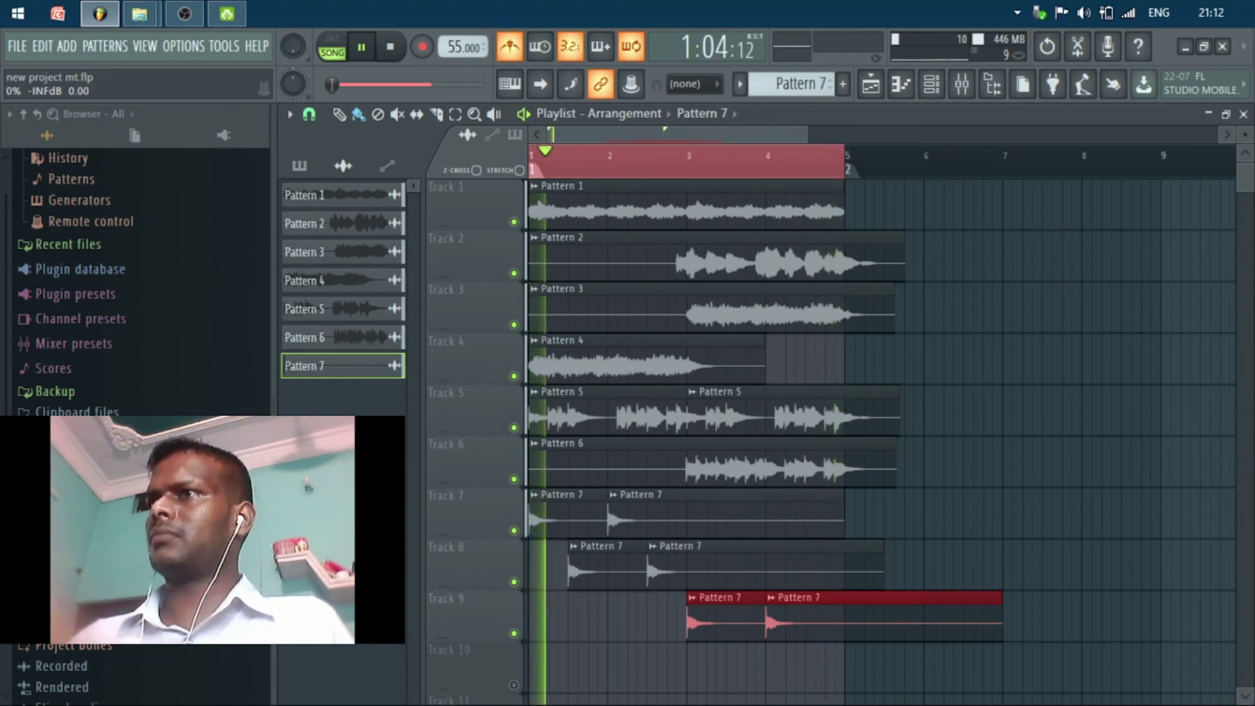
pyautogui.press('space')
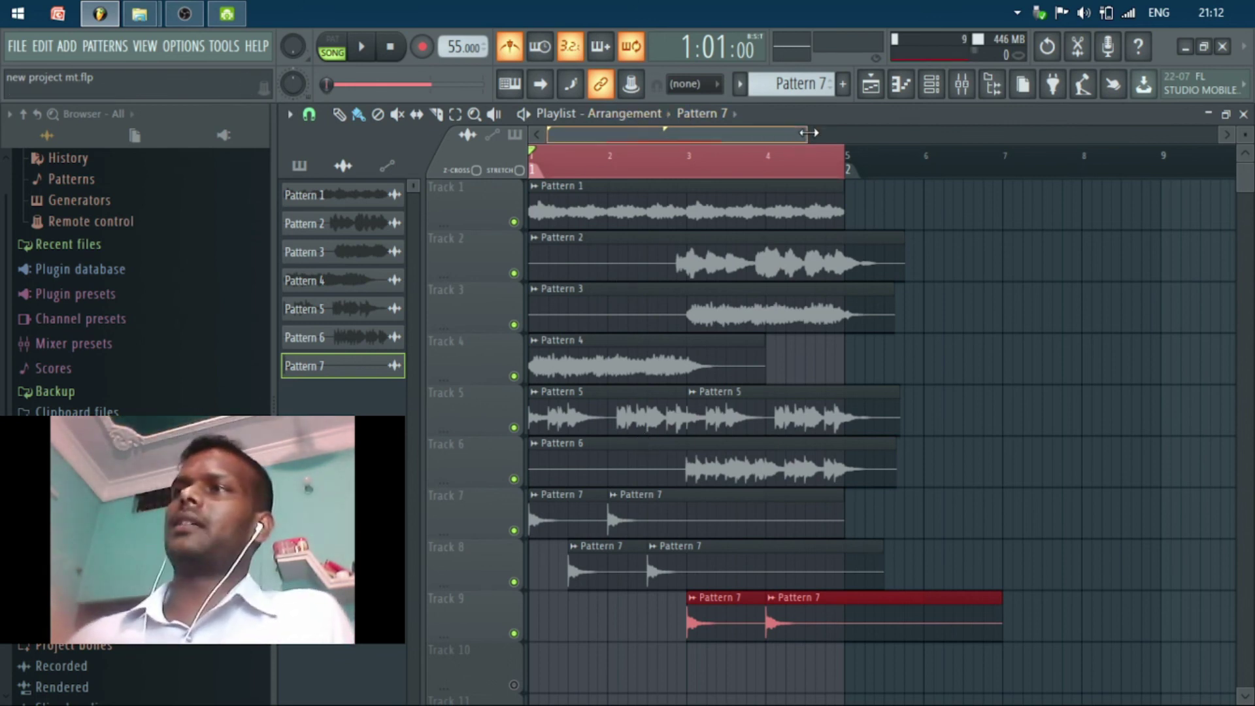
# - Show the pattern list in the playlist picker and collapse the browser to widen the playlist
pyautogui.moveTo(808, 133); pyautogui.dragTo(697, 156)
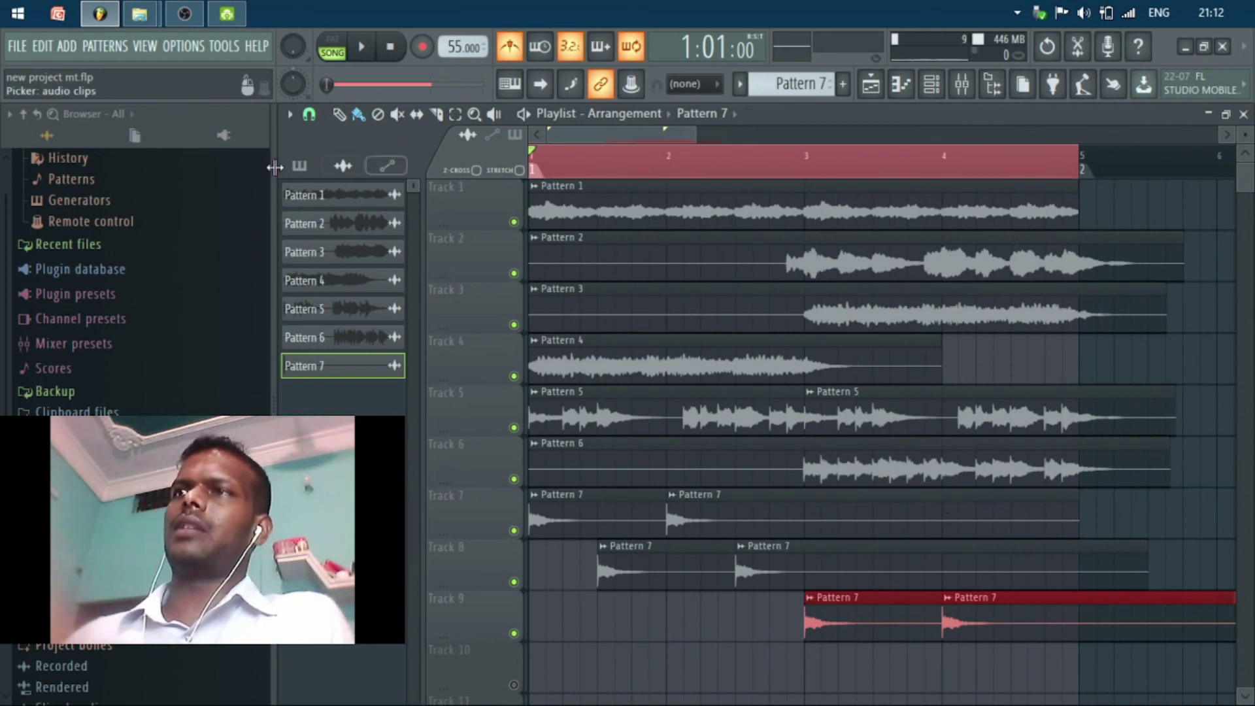
pyautogui.click(300, 167)
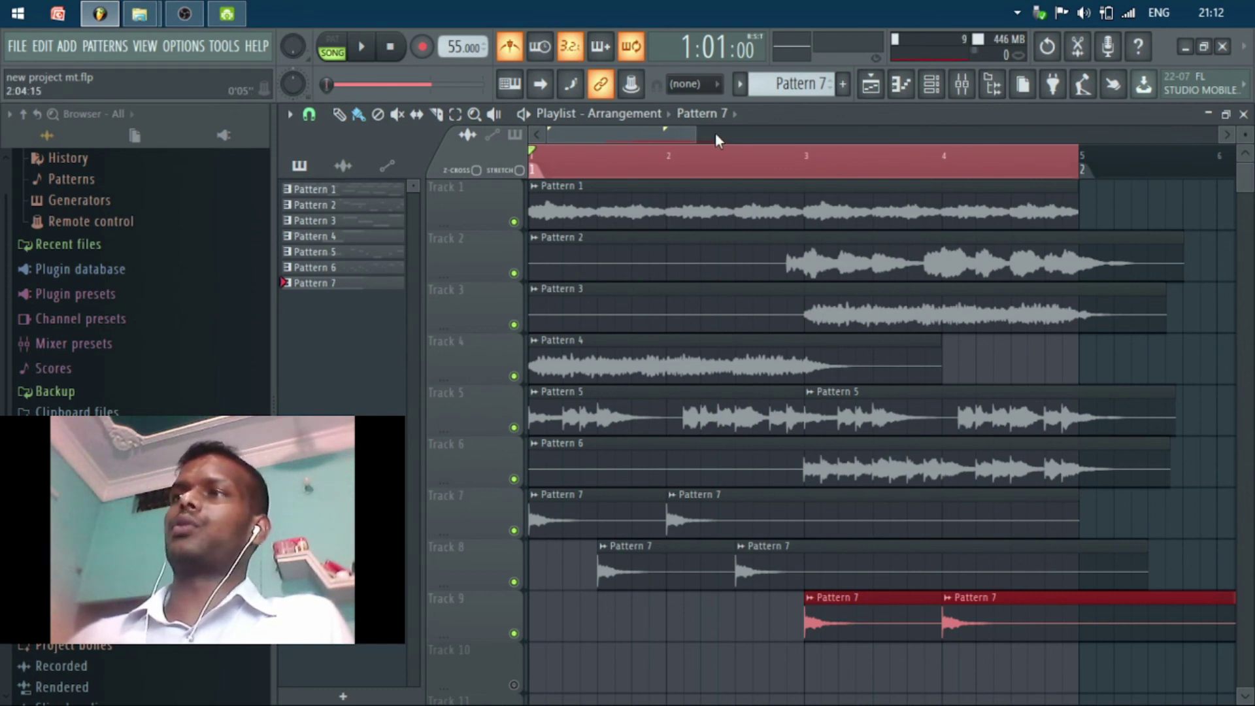
pyautogui.moveTo(695, 135); pyautogui.dragTo(821, 165)
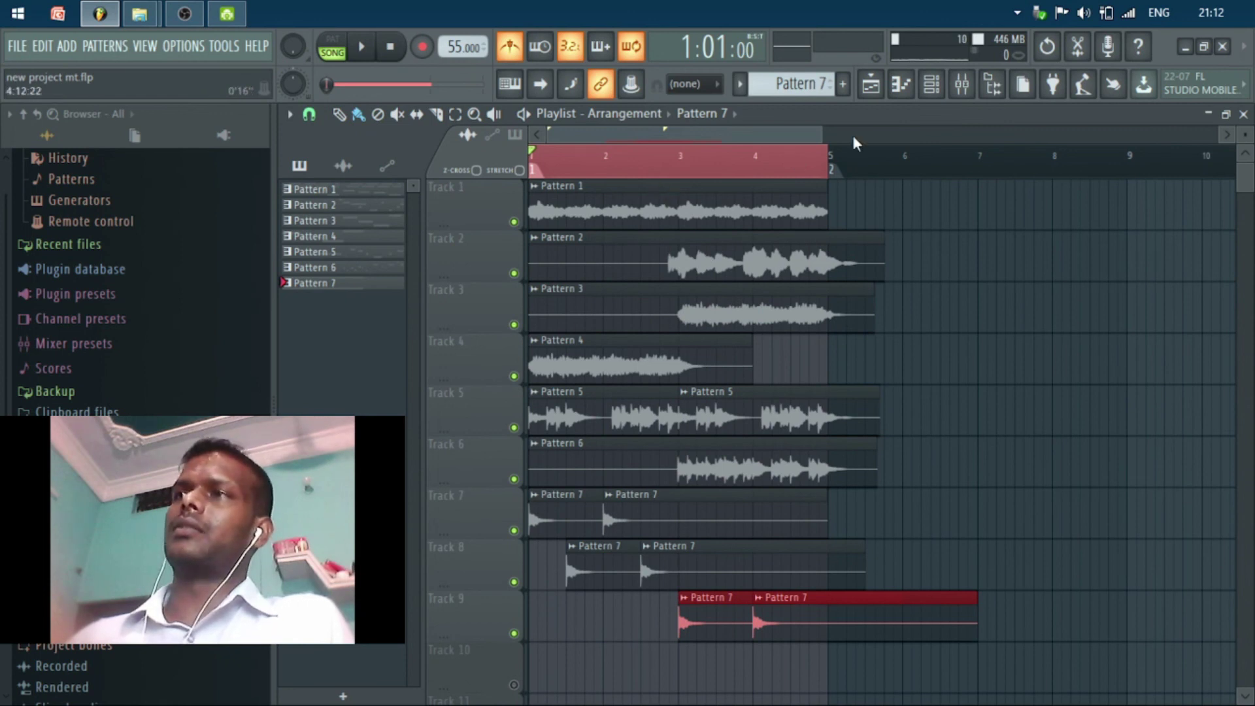
pyautogui.moveTo(817, 133); pyautogui.dragTo(1146, 132)
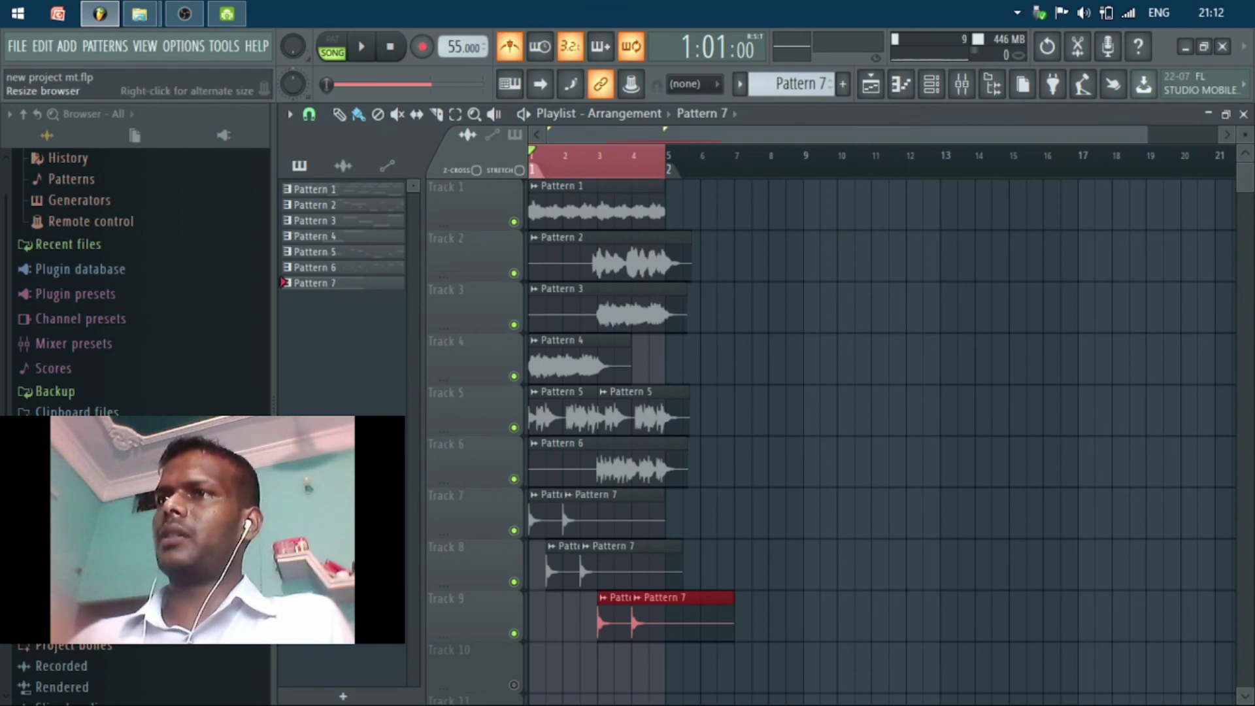
pyautogui.moveTo(274, 497); pyautogui.dragTo(4, 496)
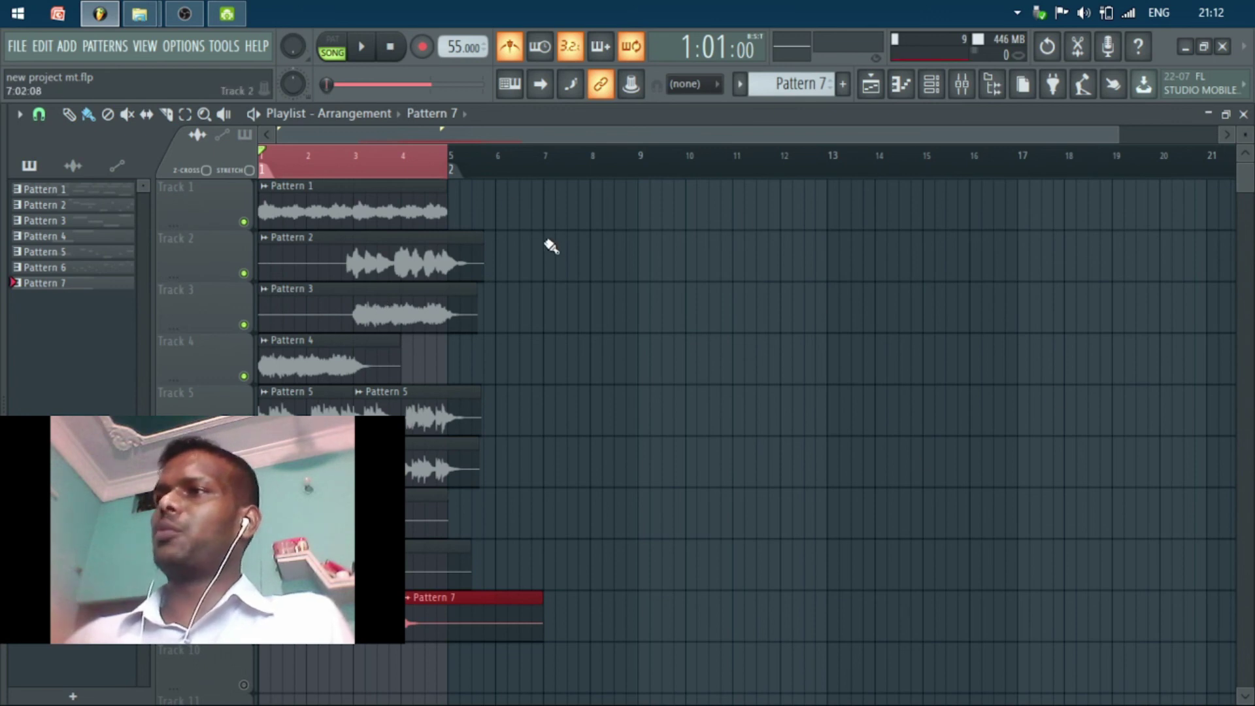
pyautogui.moveTo(1119, 133); pyautogui.dragTo(1209, 133)
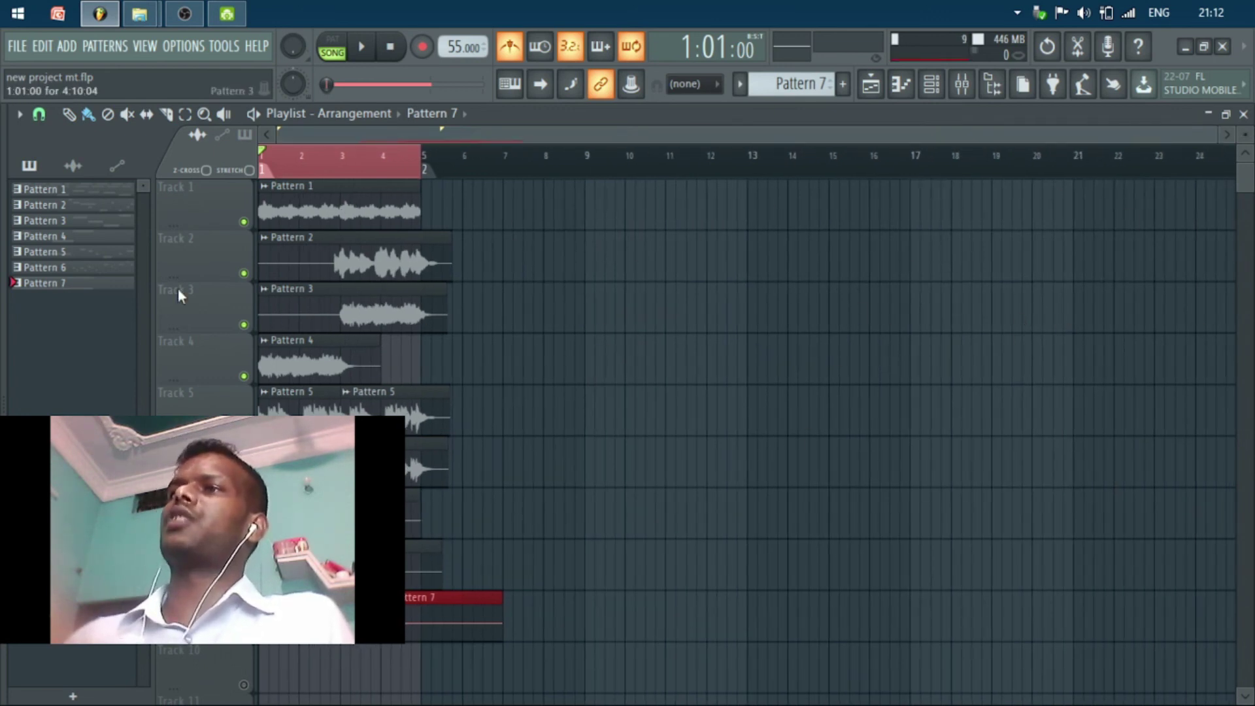
pyautogui.moveTo(1214, 142); pyautogui.dragTo(536, 243)
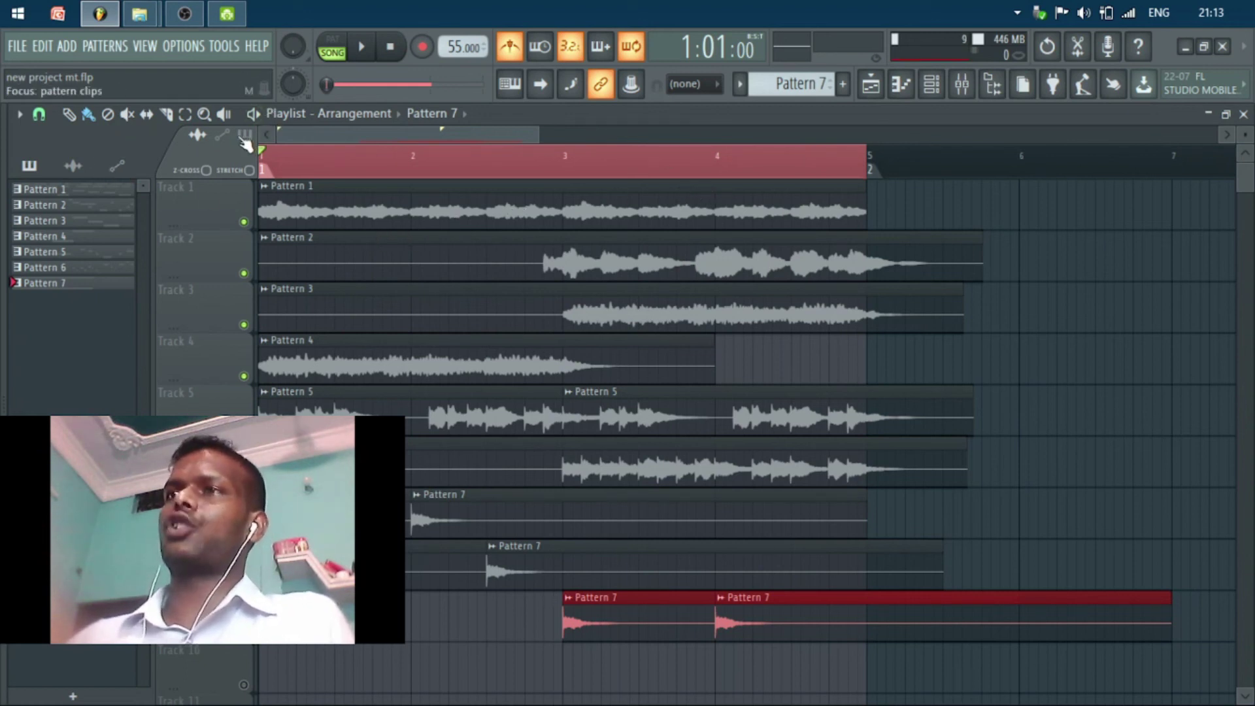
# - Reset the master volume to its default level
pyautogui.press('space')
pyautogui.press('space')
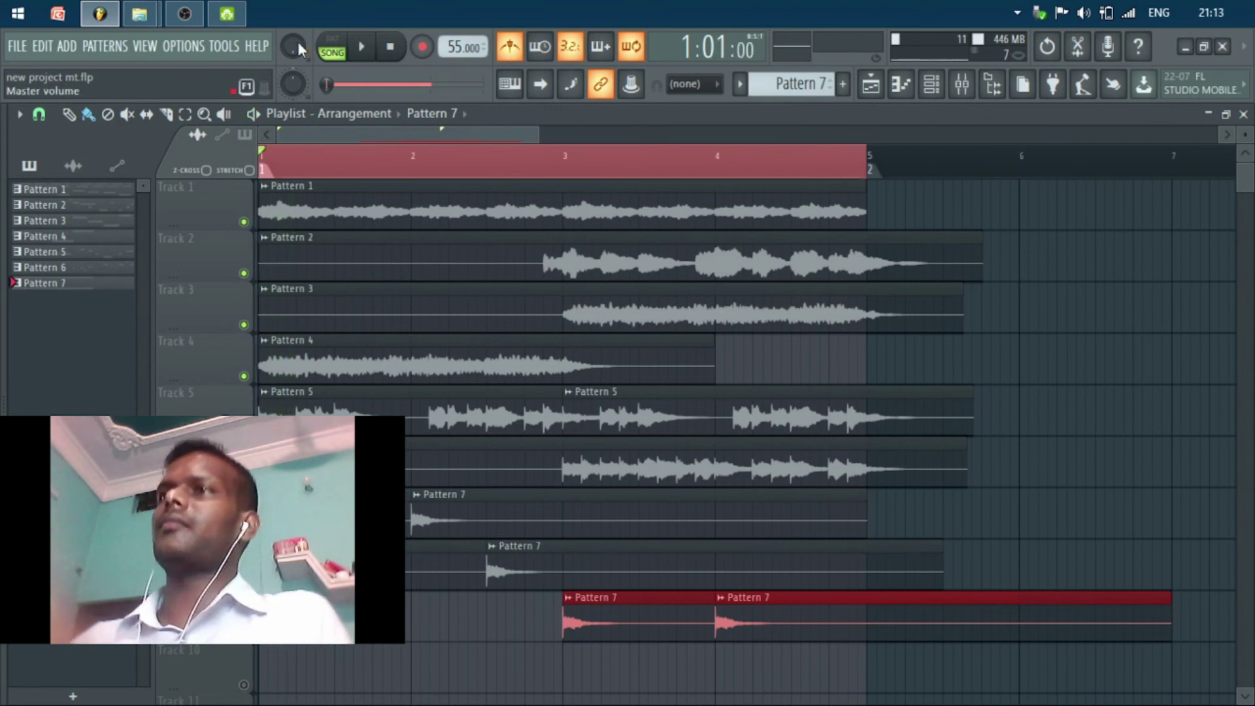
pyautogui.rightClick(293, 50)
pyautogui.click(314, 58)
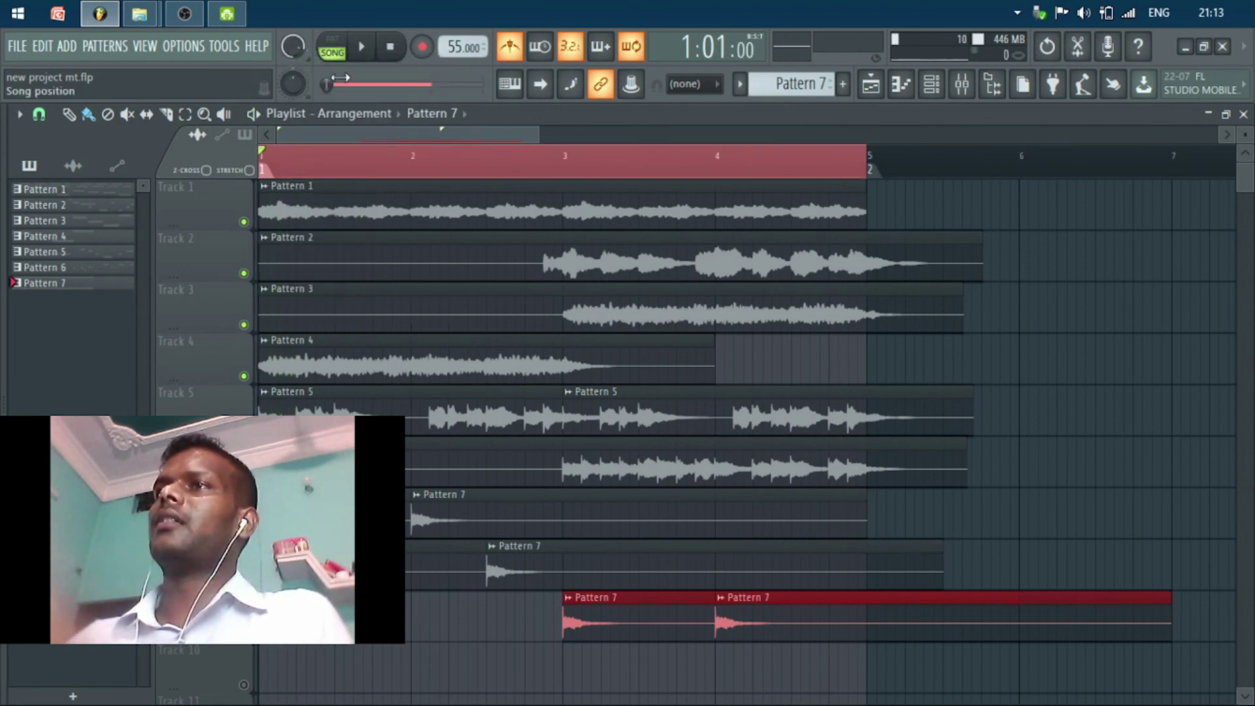
# - Play the song from bar 1 and lower the system volume to 96
pyautogui.press('space')
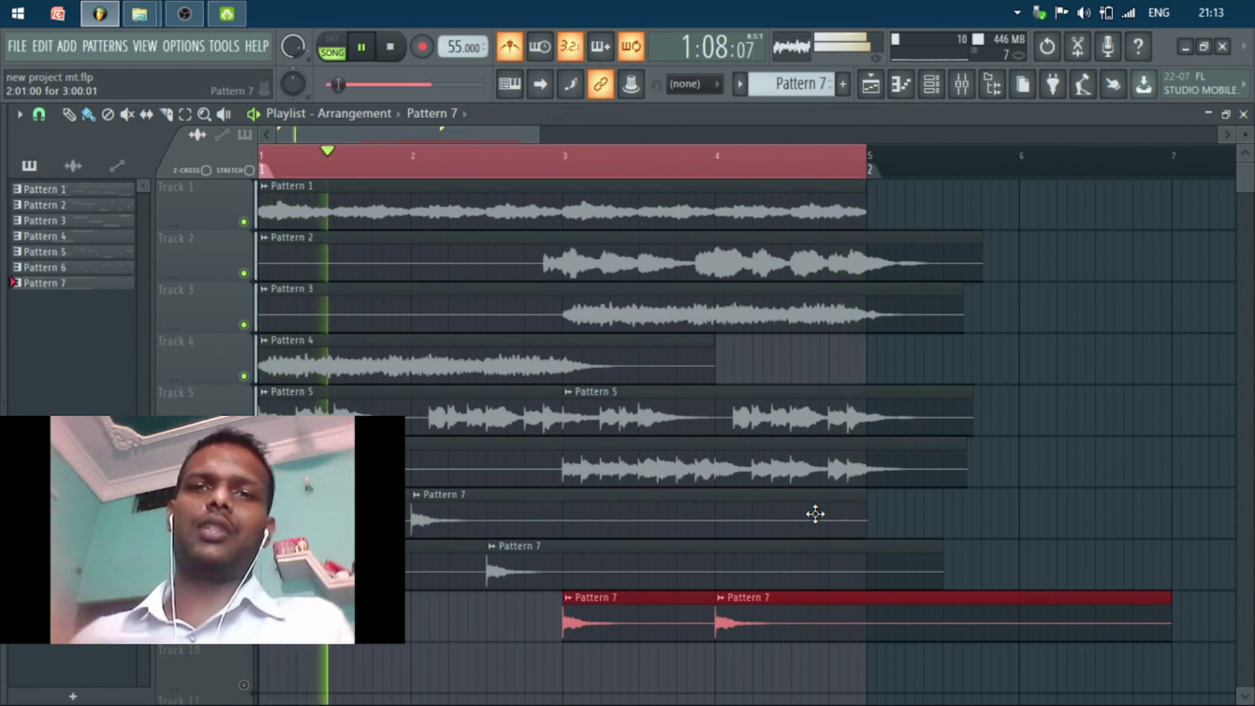
pyautogui.press('XF86AudioLowerVolume')
pyautogui.press('XF86AudioLowerVolume')
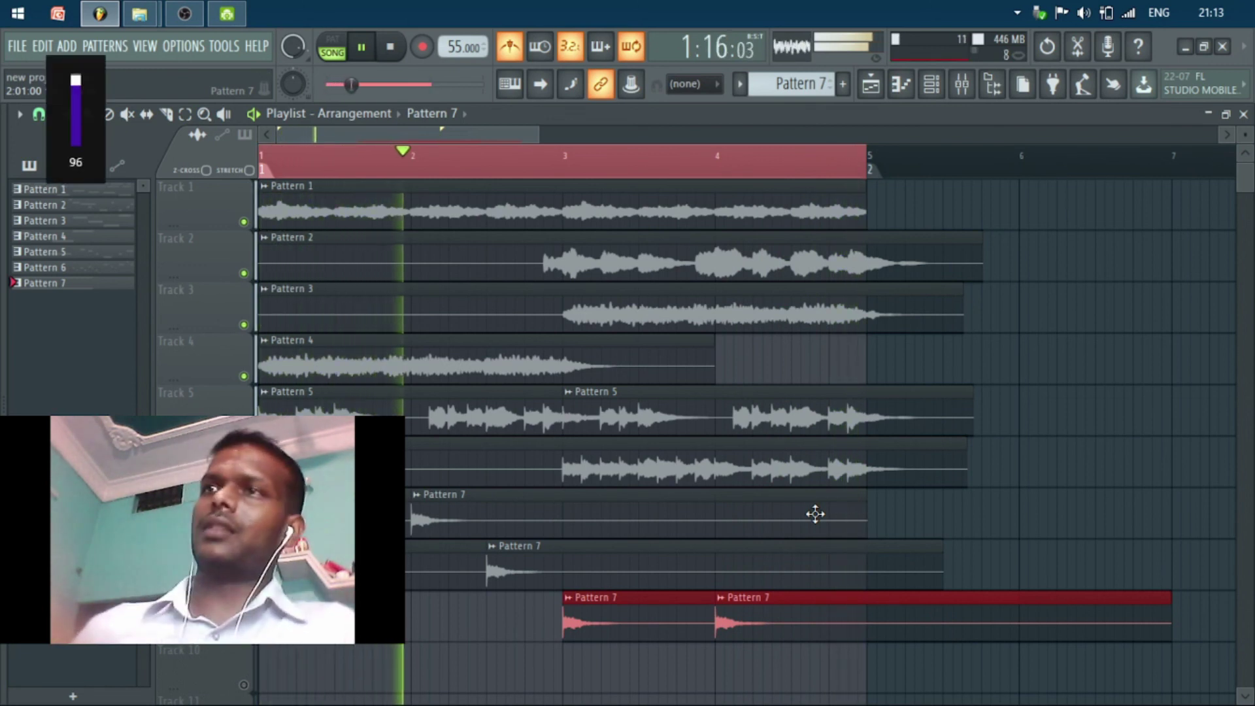